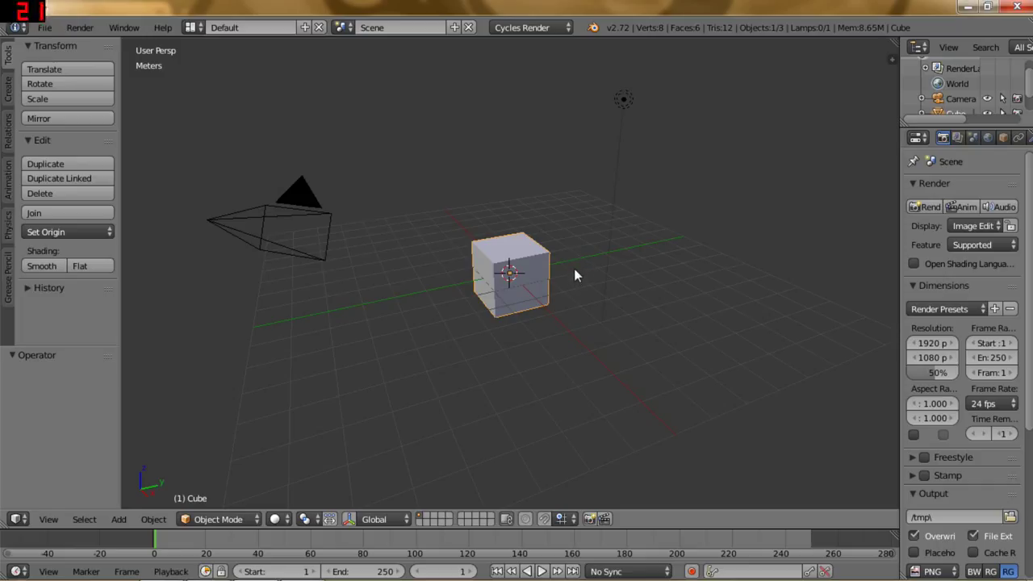
Show the viewport properties sidebar, scroll through it, then hide it again.
left_click(891, 60)
scroll(815, 299, "down", 1)
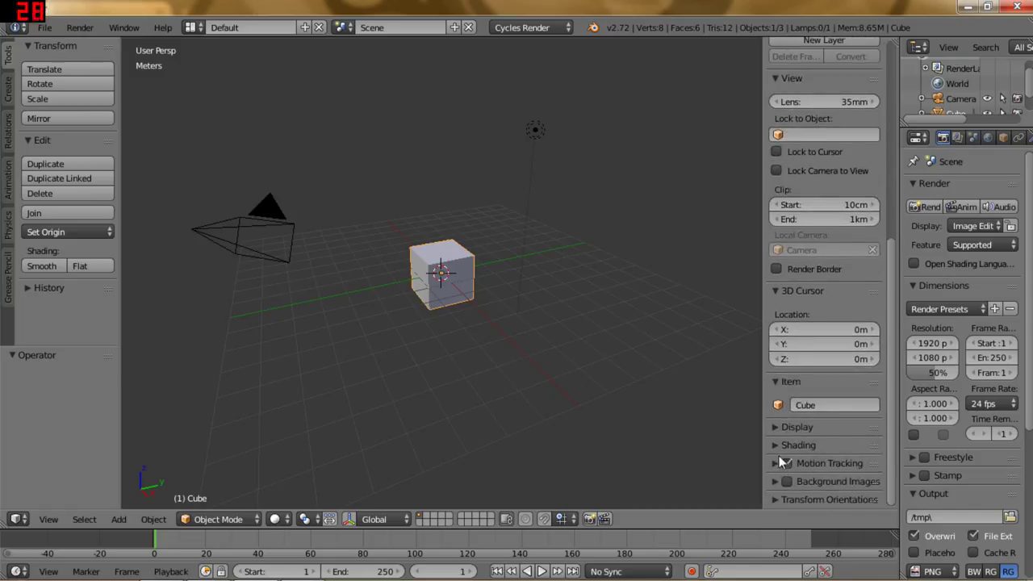
scroll(780, 462, "up", 5)
scroll(780, 462, "up", 5)
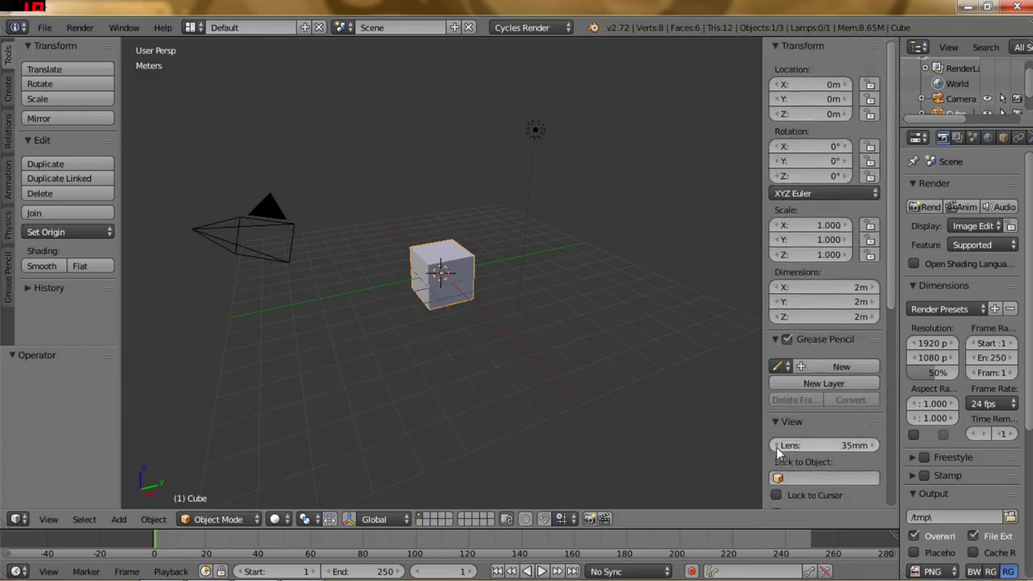
key("n")
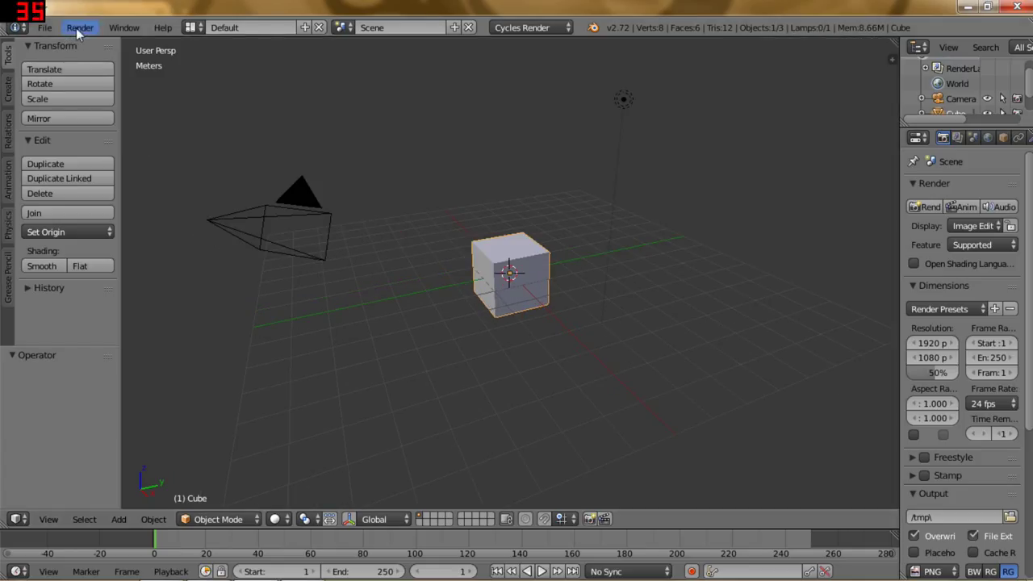
Search the User Preferences add-ons for 'scree', clear the search and close the window.
left_click(49, 27)
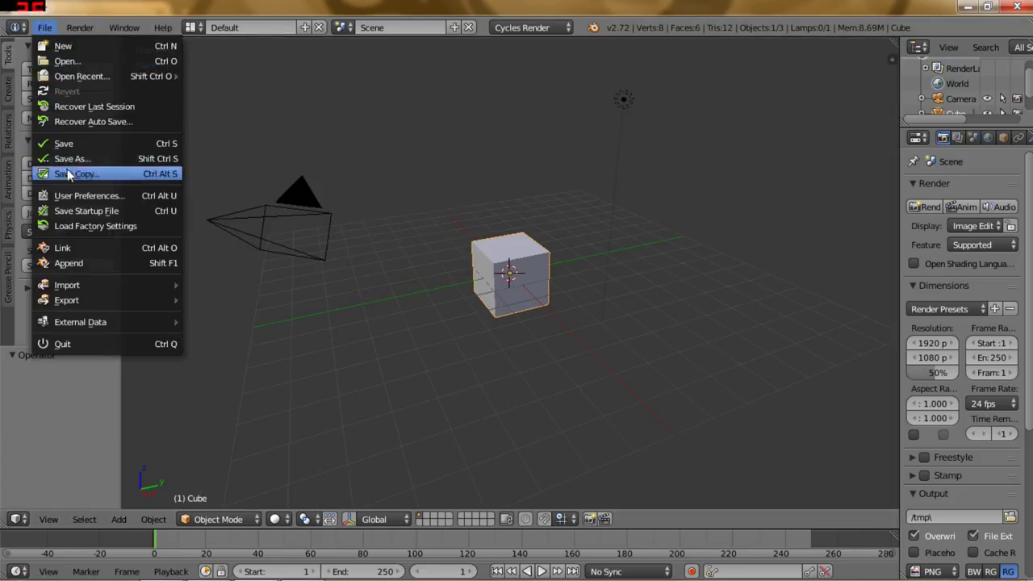
left_click(72, 195)
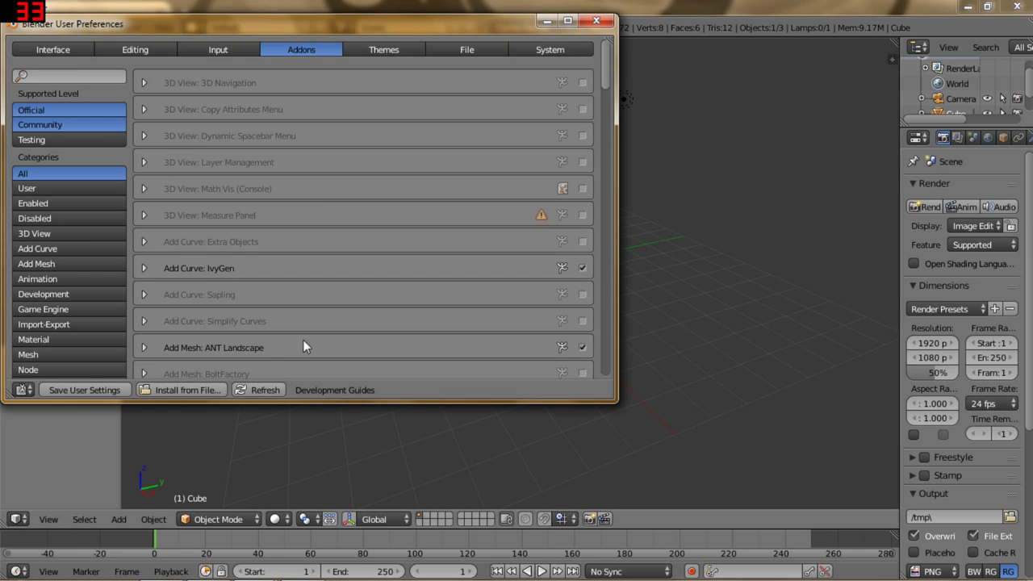
type("scree")
key("BackSpace")
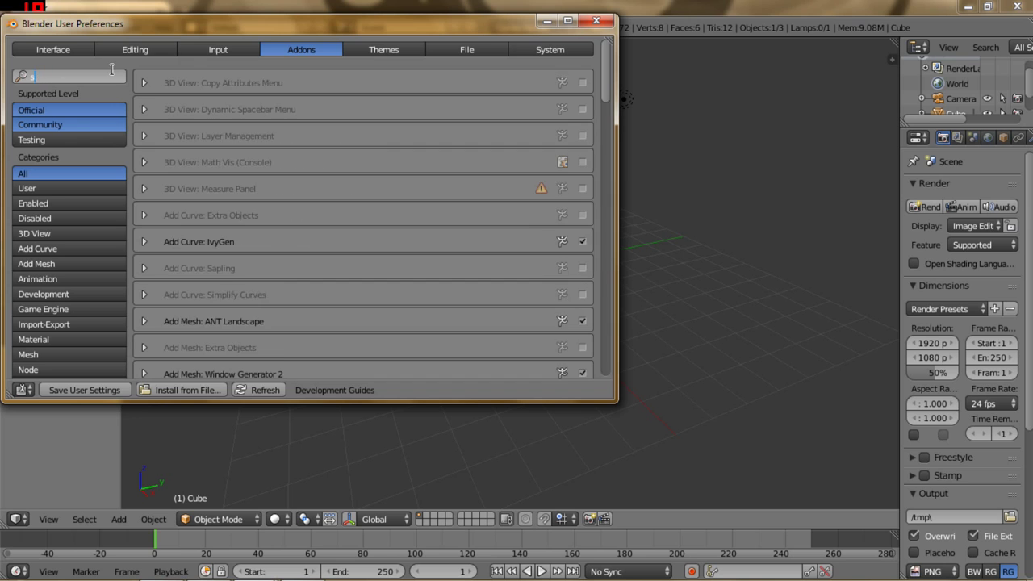
left_click(597, 22)
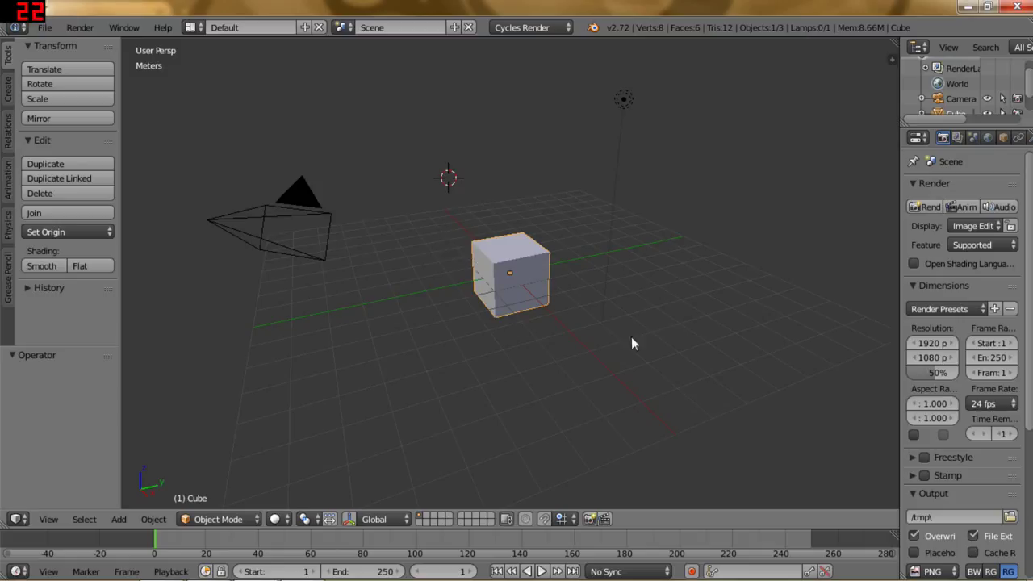
Delete the default cube and the lamp.
key("x")
left_click(539, 271)
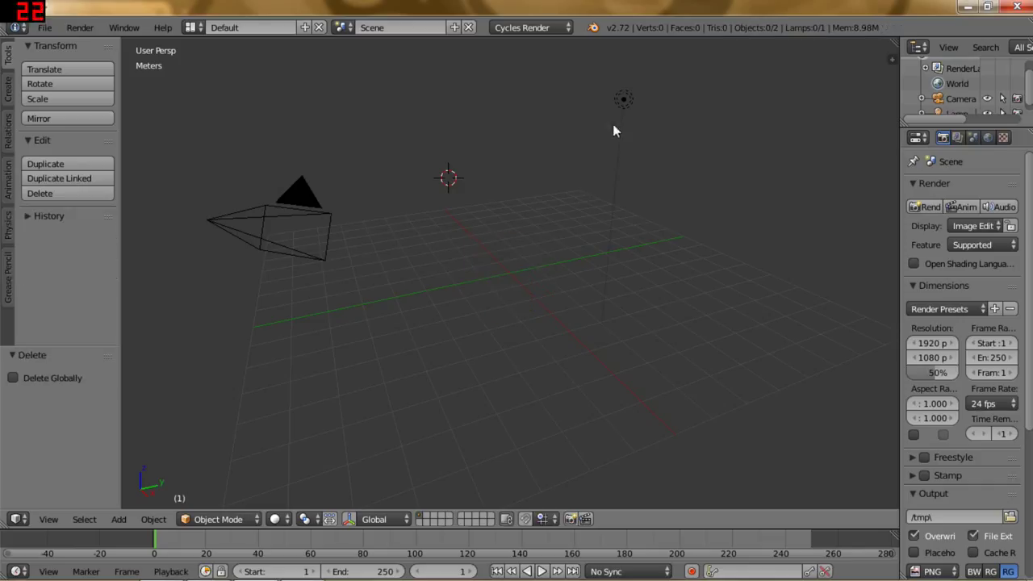
right_click(624, 101)
key("x")
left_click(625, 105)
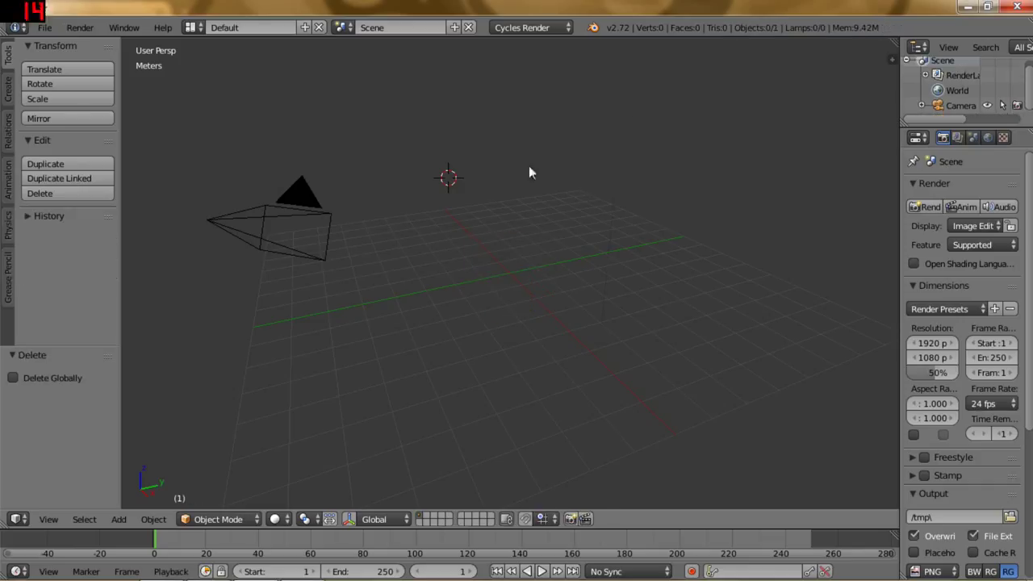
Set the 3D cursor location to 0, 0, 0 and bring up the Add > Mesh list.
left_click(889, 66)
left_click(891, 60)
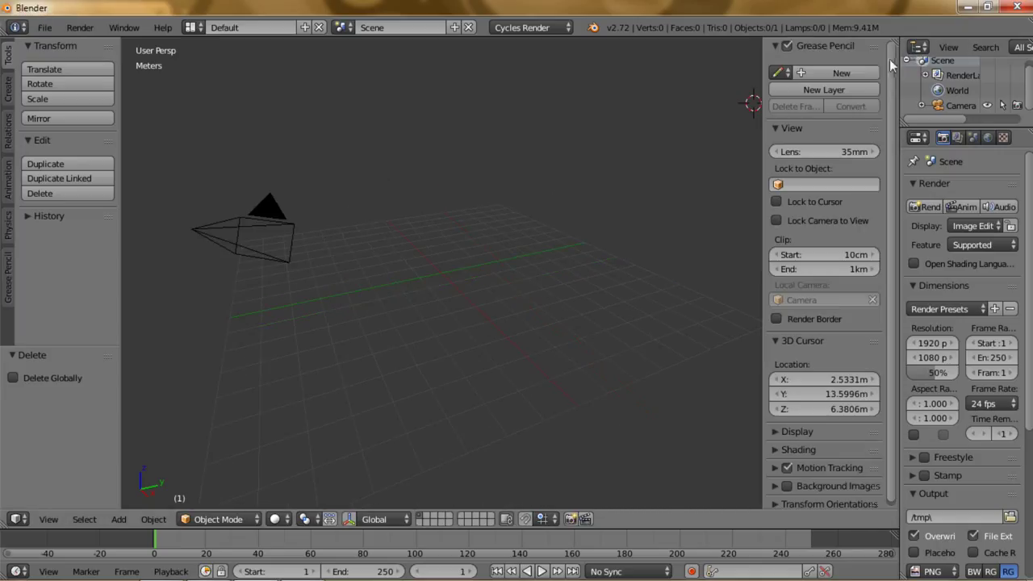
left_click(814, 374)
type("0")
key("Tab")
type("0")
key("Tab")
type("0")
key("Return")
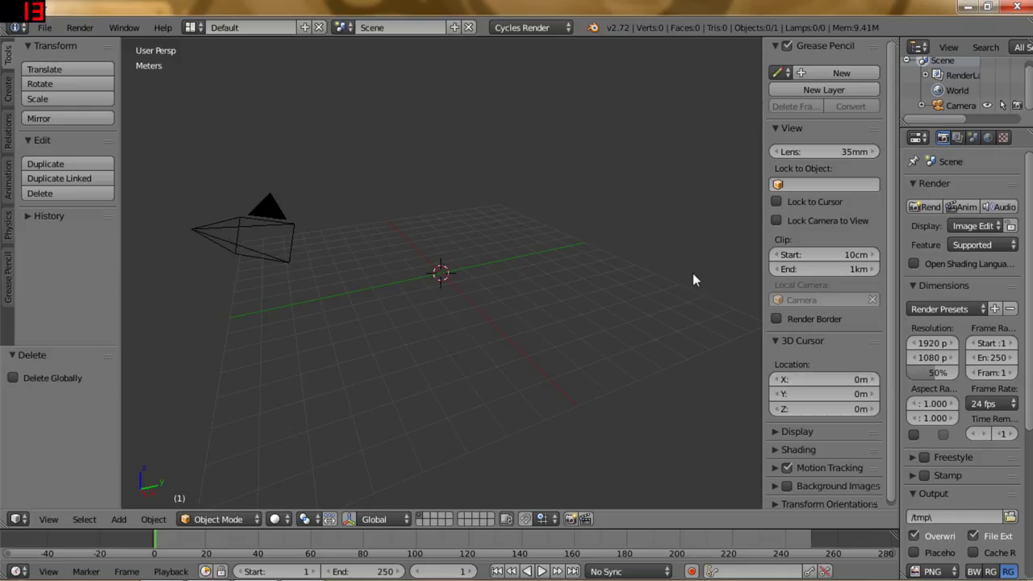
key("n")
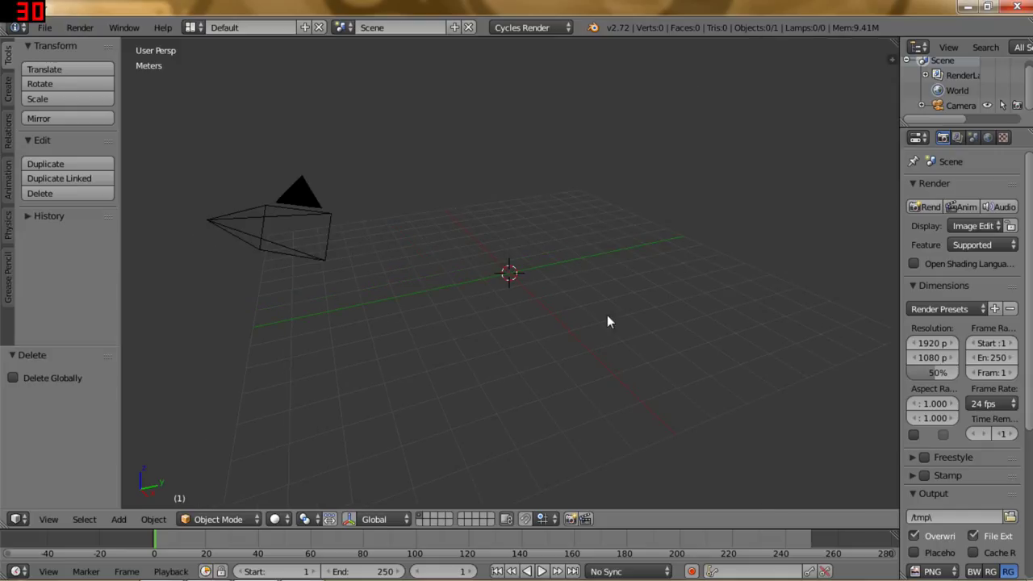
key("shift+a")
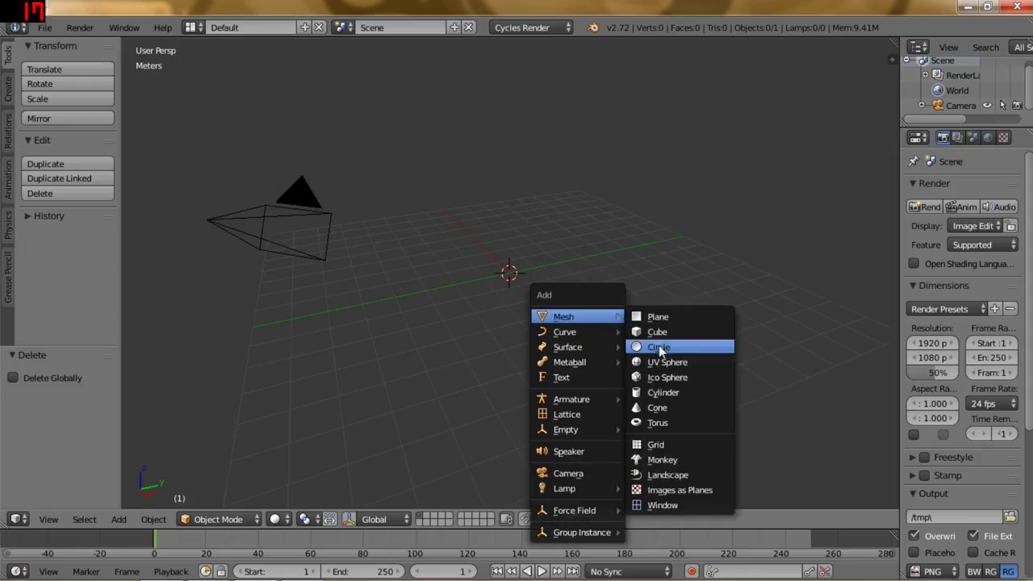
Add a UV sphere, scale it to 2.213 and raise it 2.123m on Z.
left_click(649, 362)
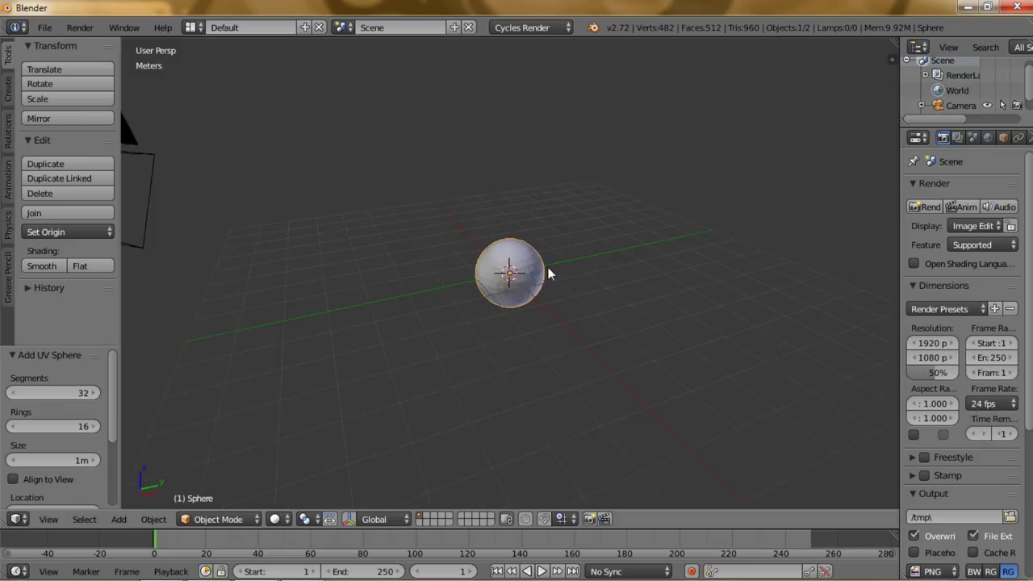
key("s")
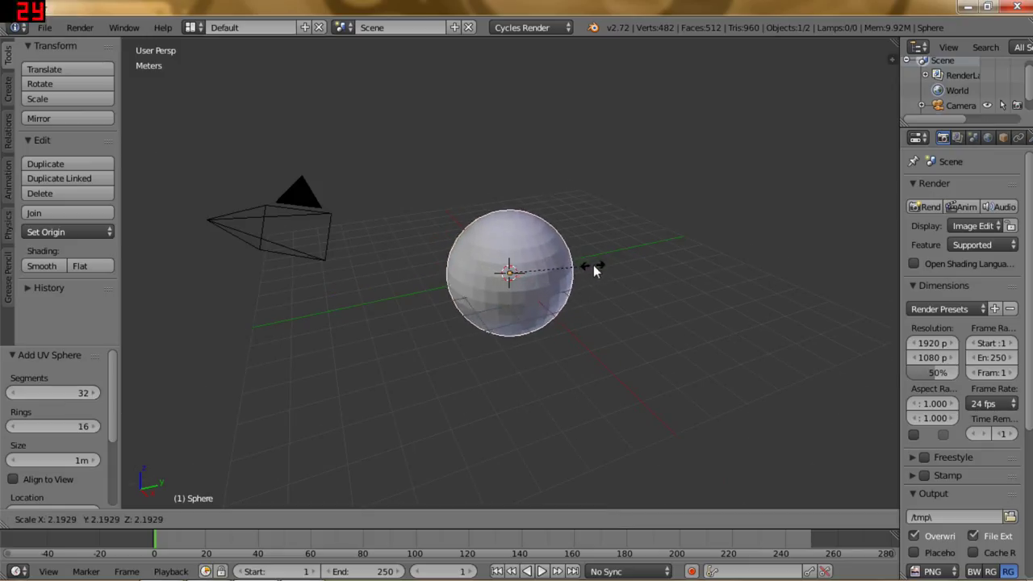
left_click(594, 265)
key("g")
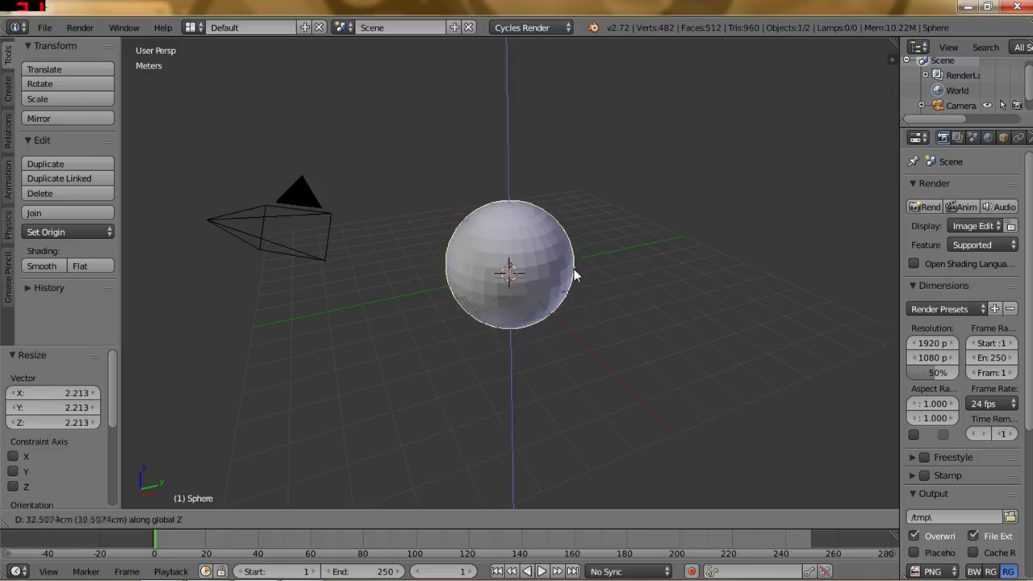
key("z")
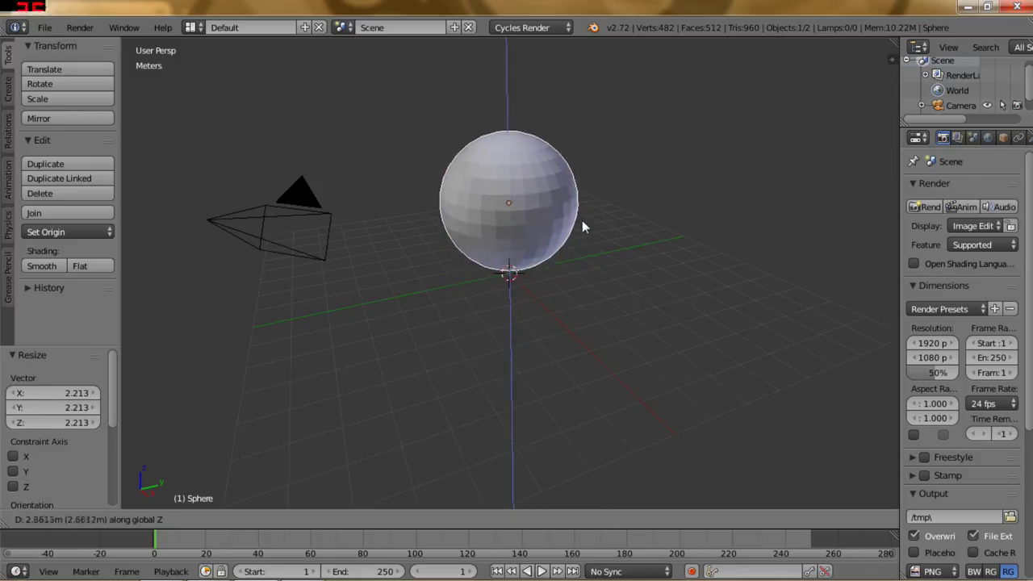
left_click(580, 222)
Switch to front orthographic view and frame the sphere in the centre.
mouse_move(419, 293)
middle_mouse_down()
mouse_move(530, 263)
mouse_move(545, 268)
middle_mouse_up()
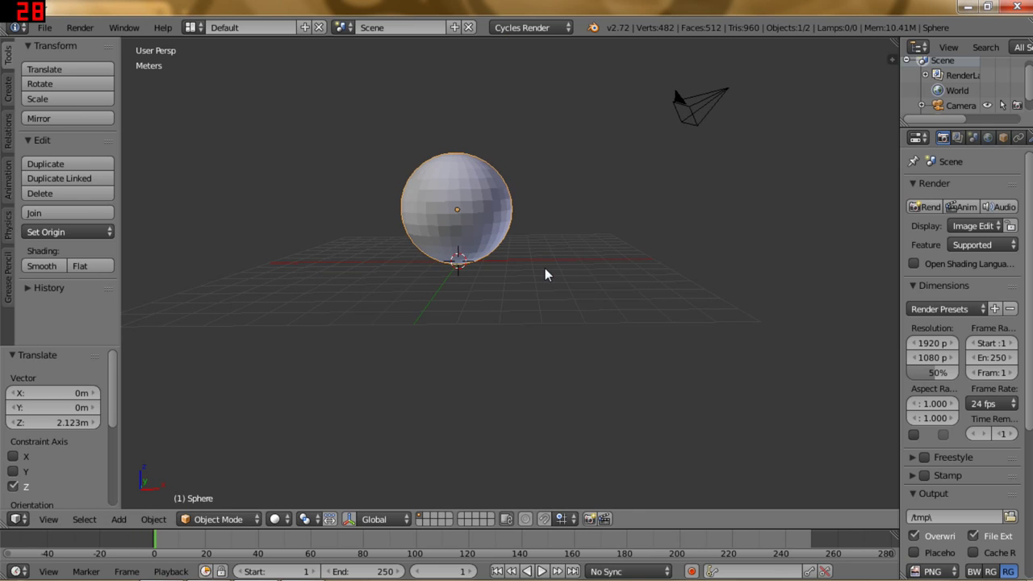
key("KP_1")
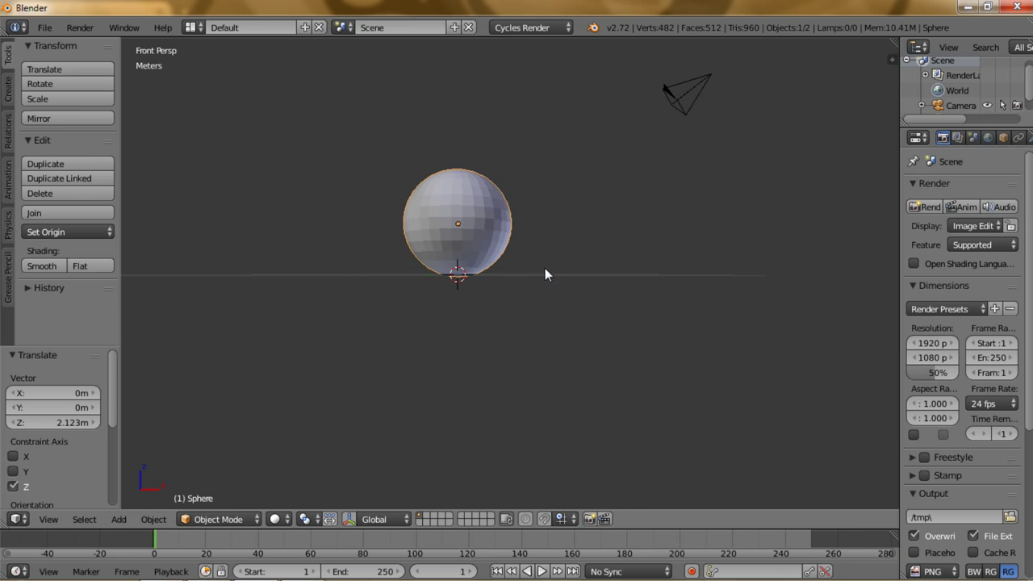
key("KP_5")
key("KP_Decimal")
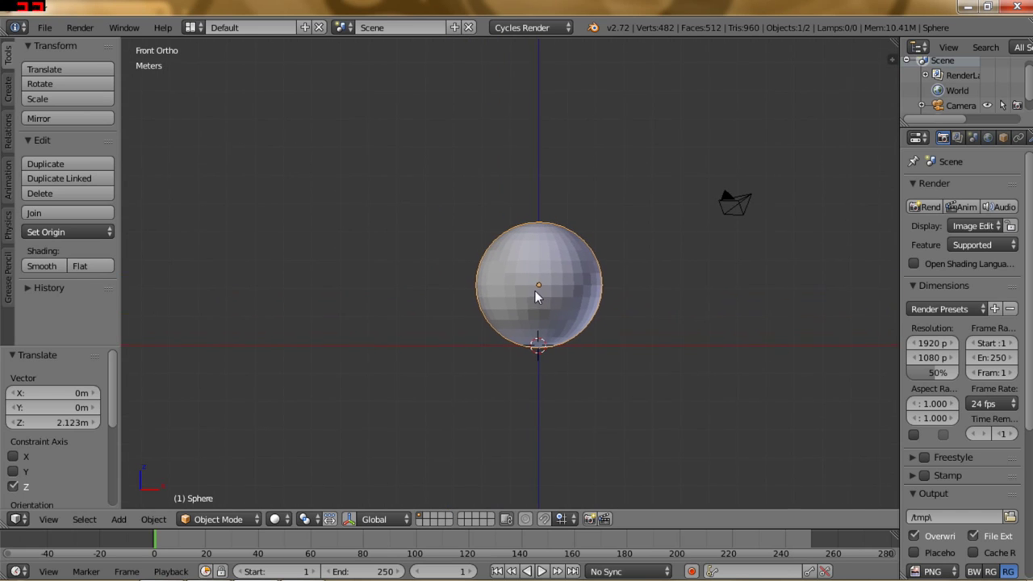
scroll(563, 254, "up", 3)
middle_click_drag(561, 256, 490, 280, "shift")
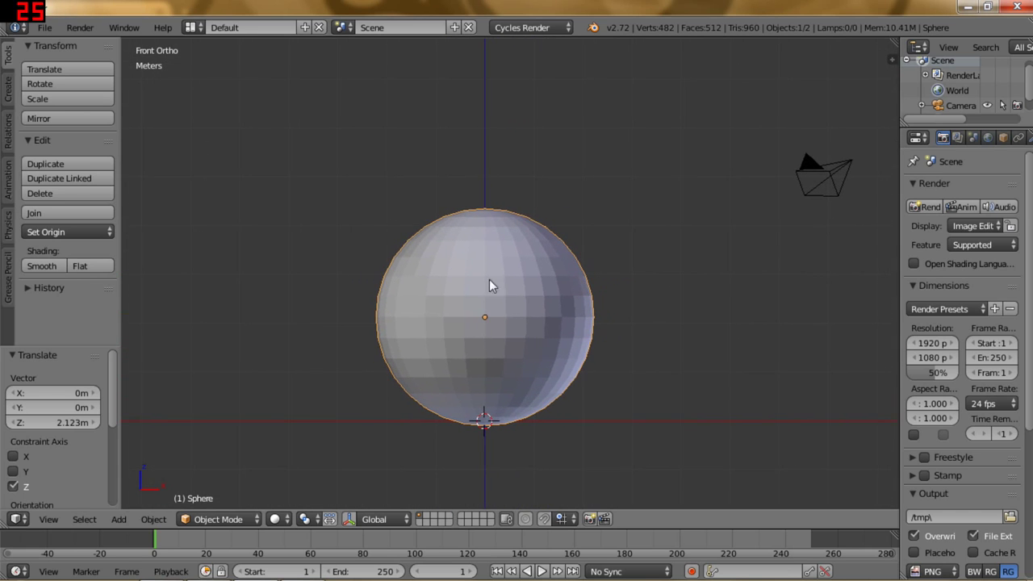
Give the sphere smooth shading and enter Edit Mode.
left_click(45, 266)
key("Tab")
middle_click_drag(484, 234, 444, 306)
Select only the sphere's top pole vertex and turn on proportional editing.
key("a")
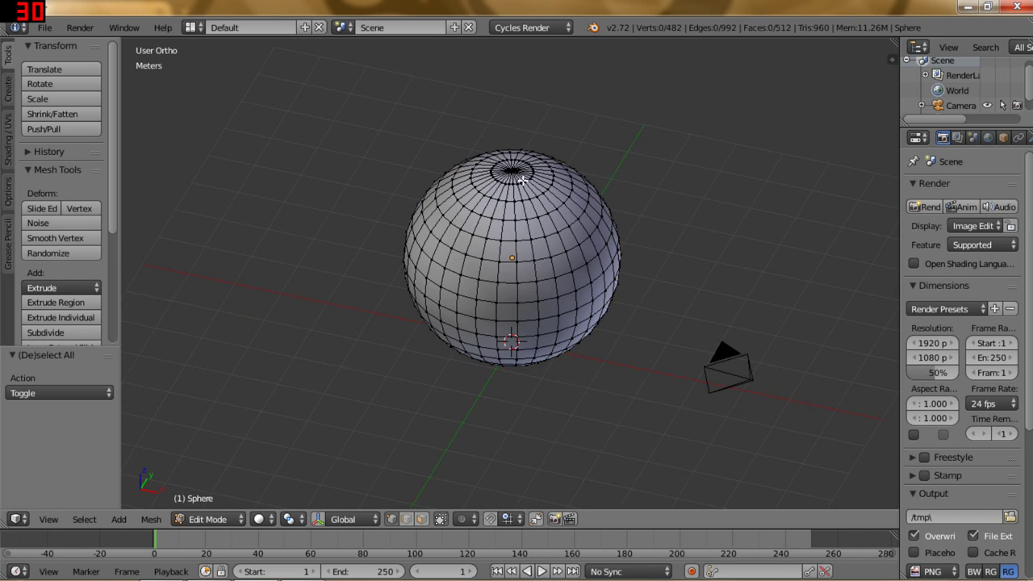
right_click(511, 169)
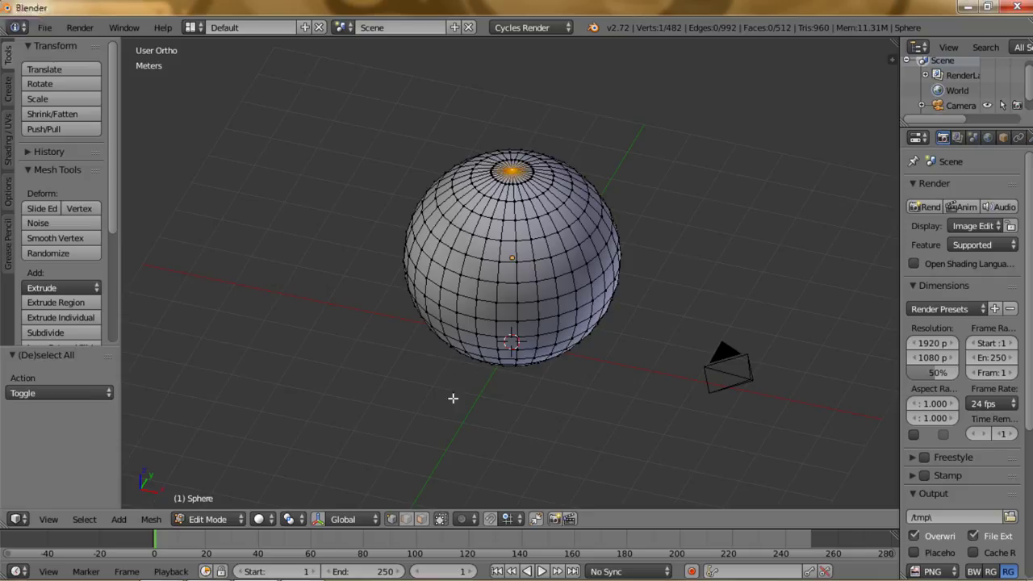
left_click(472, 521)
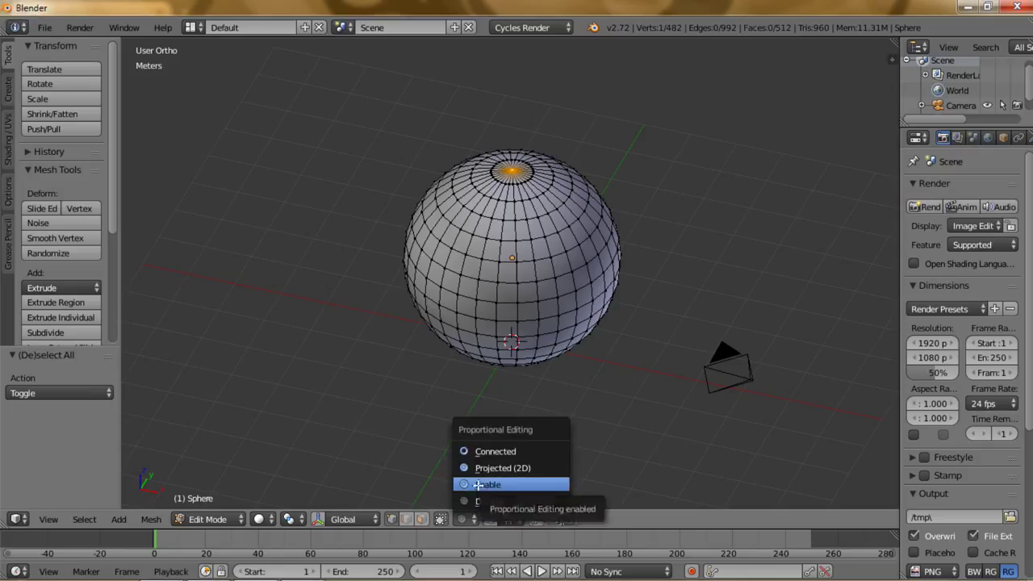
left_click(478, 485)
Sink the top pole along Z with proportional falloff to dent the sphere.
middle_click_drag(546, 230, 551, 186)
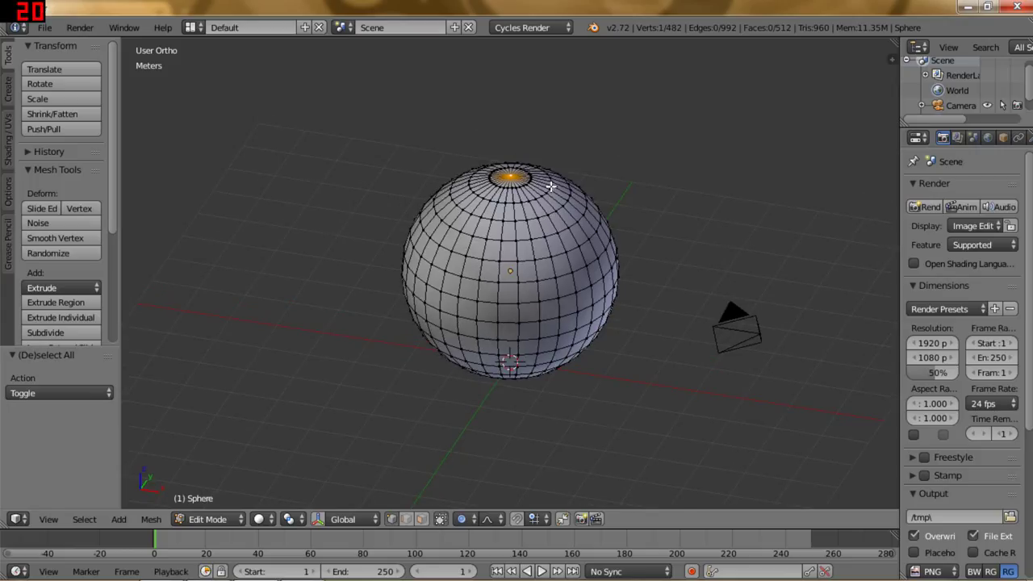
key("g")
key("z")
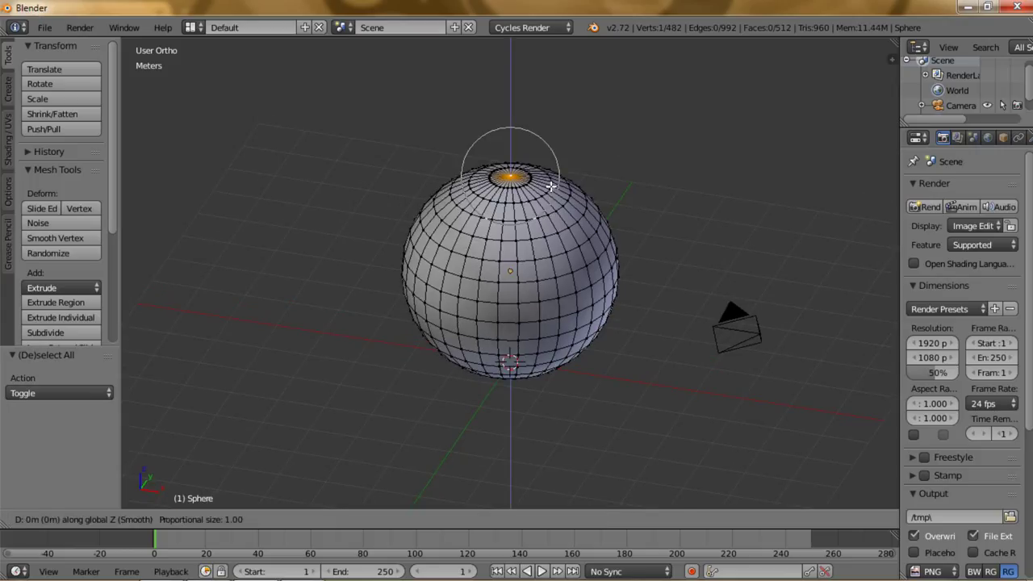
scroll(550, 186, "down", 1)
scroll(551, 187, "down", 2)
scroll(550, 186, "down", 7)
scroll(550, 187, "up", 6)
scroll(550, 186, "up", 2)
scroll(550, 186, "up", 2)
scroll(550, 187, "down", 4)
scroll(550, 187, "down", 4)
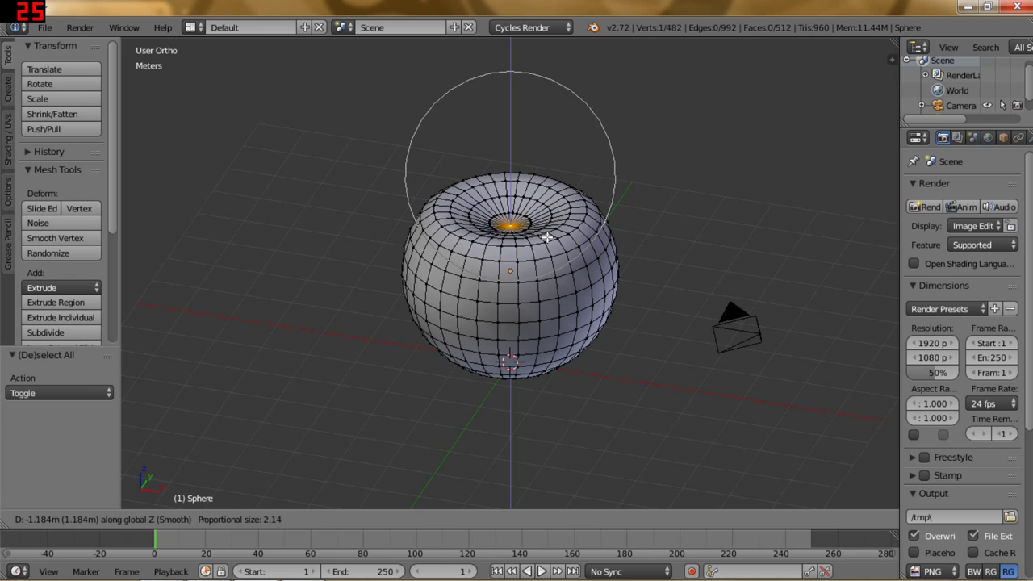
left_click(547, 236)
Select the bottom pole vertex and push it up along Z with falloff.
mouse_move(528, 294)
middle_mouse_down()
mouse_move(541, 256)
mouse_move(544, 300)
mouse_move(517, 296)
mouse_move(522, 194)
middle_mouse_up()
mouse_move(522, 429)
middle_mouse_down()
mouse_move(527, 374)
mouse_move(528, 407)
middle_mouse_up()
right_click(513, 473)
key("g")
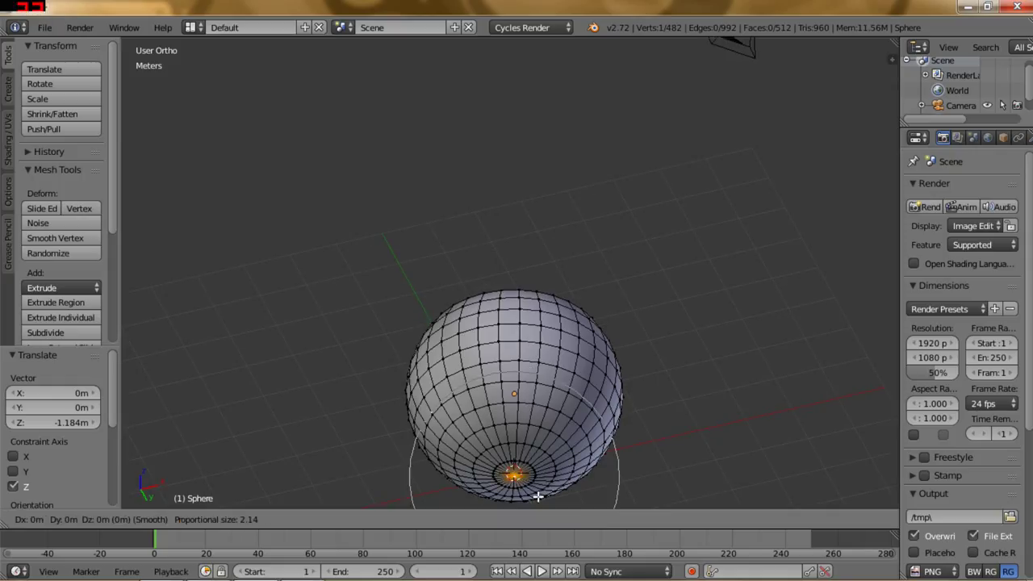
scroll(537, 497, "down", 2)
scroll(537, 497, "down", 1)
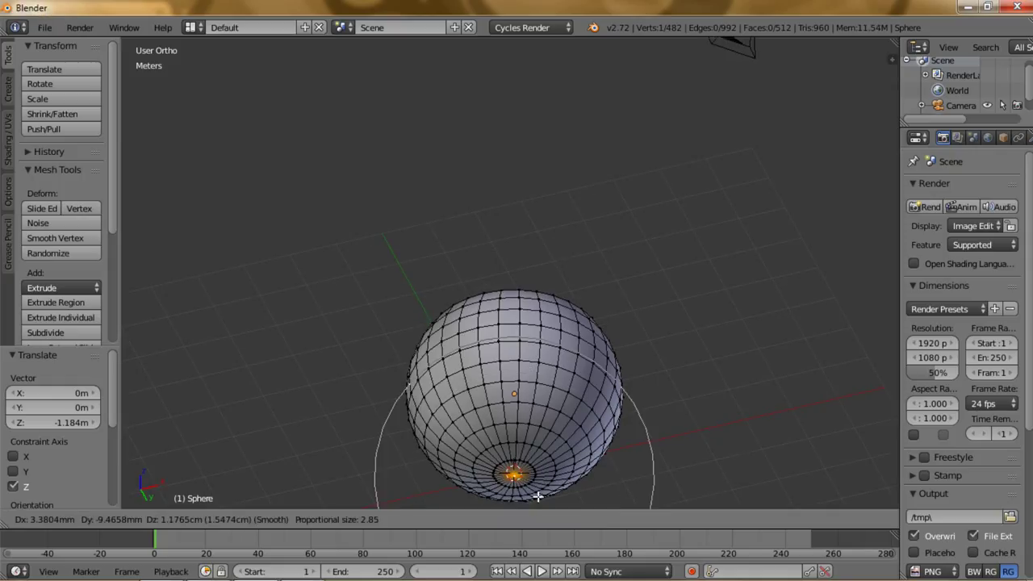
key("z")
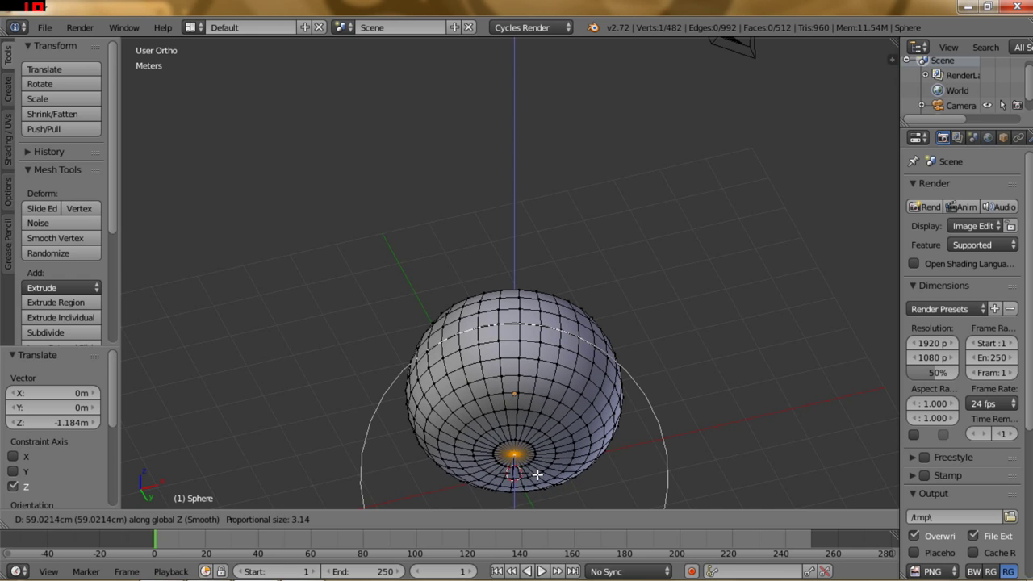
scroll(538, 468, "down", 1)
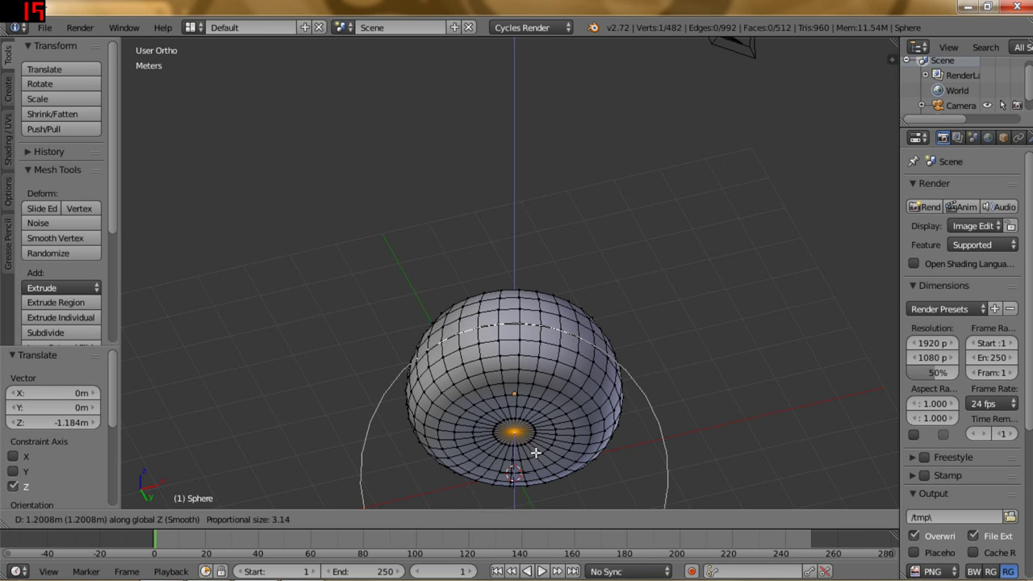
left_click(536, 455)
Inspect the underside and undo the too-strong bottom push.
mouse_move(507, 341)
middle_mouse_down()
mouse_move(522, 424)
mouse_move(547, 420)
middle_mouse_up()
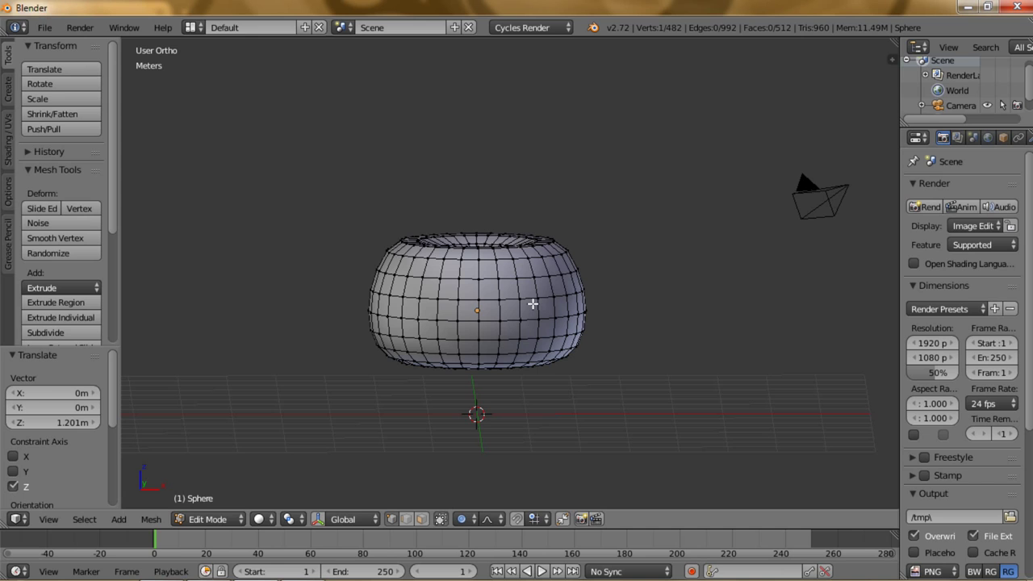
mouse_move(531, 312)
middle_mouse_down()
mouse_move(521, 288)
mouse_move(537, 352)
middle_mouse_up()
key("ctrl+z")
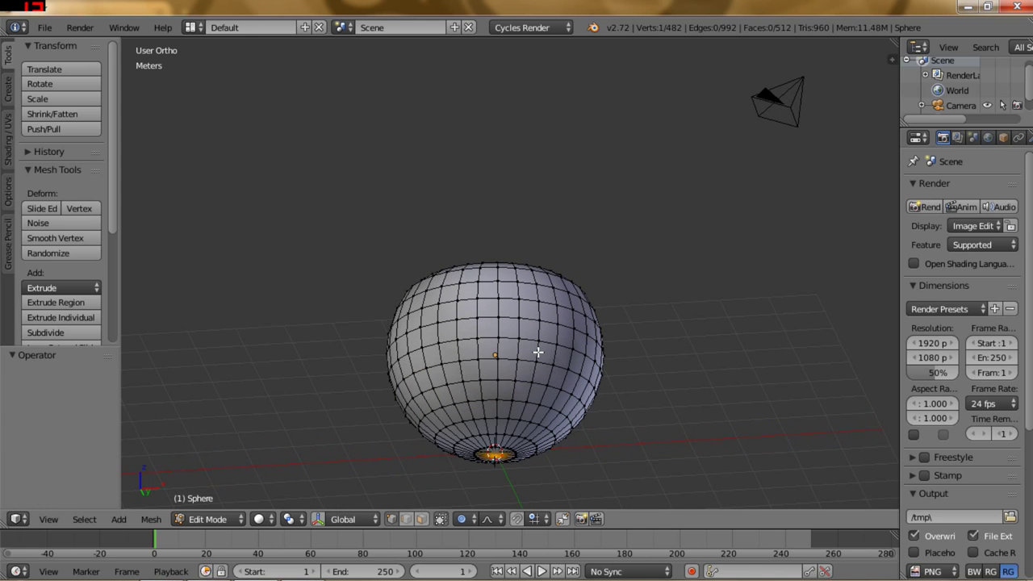
Push the bottom pole up 64.41 cm on Z with a 1.95 falloff radius.
key("g")
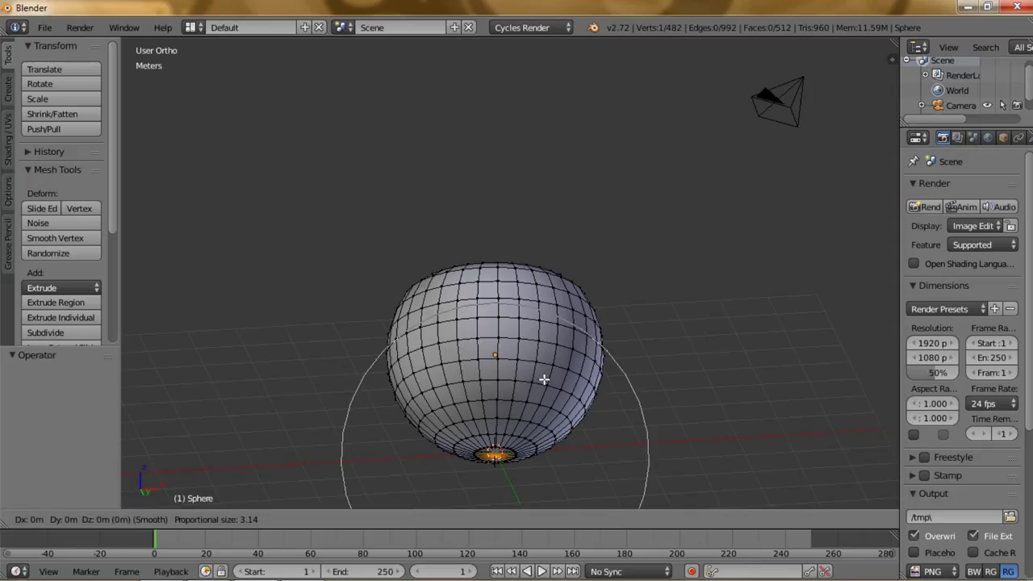
key("z")
scroll(544, 379, "up", 2)
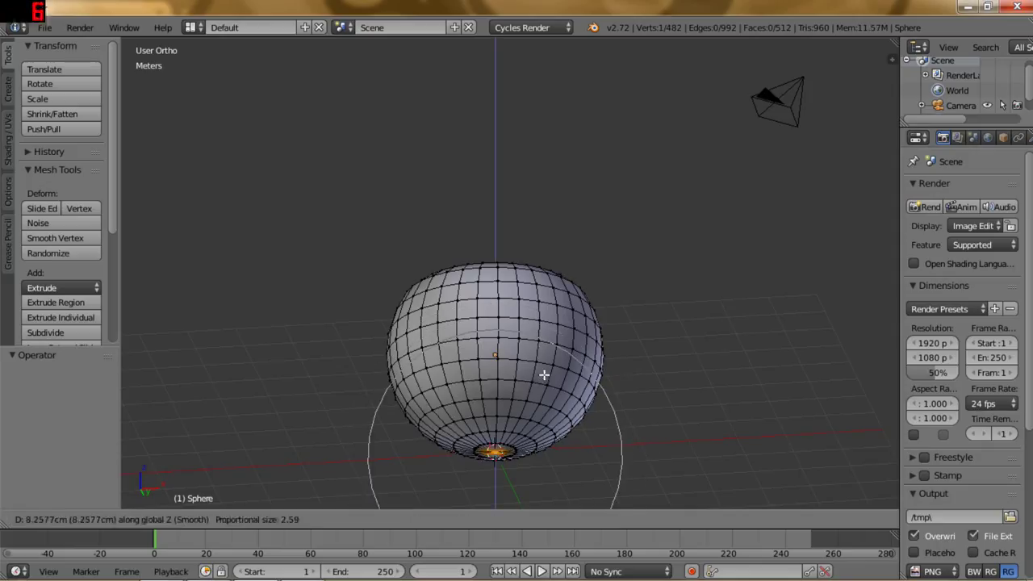
scroll(544, 363, "up", 1)
scroll(544, 363, "up", 1)
scroll(544, 363, "up", 1)
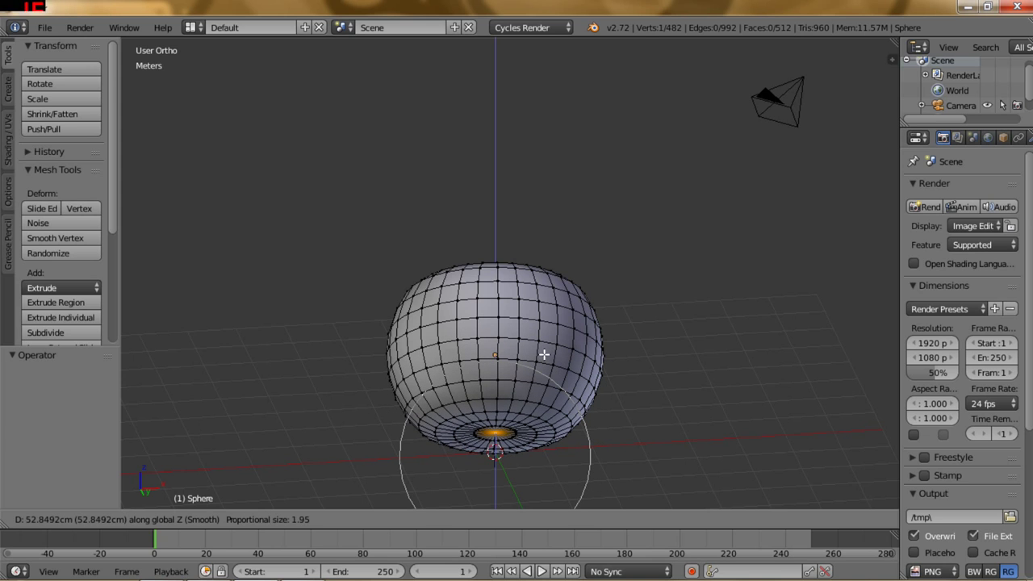
left_click(539, 345)
Deselect all vertices and orbit so the dented pole faces the viewer.
mouse_move(535, 342)
middle_mouse_down()
mouse_move(534, 387)
mouse_move(548, 392)
mouse_move(552, 379)
middle_mouse_up()
middle_click_drag(529, 303, 526, 379)
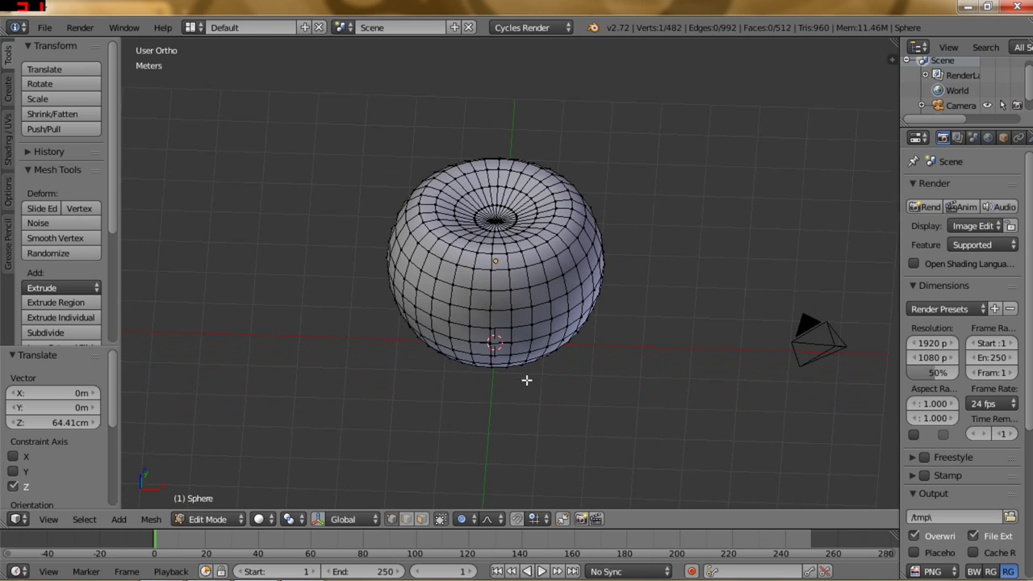
middle_click_drag(535, 288, 533, 276)
scroll(533, 276, "up", 3)
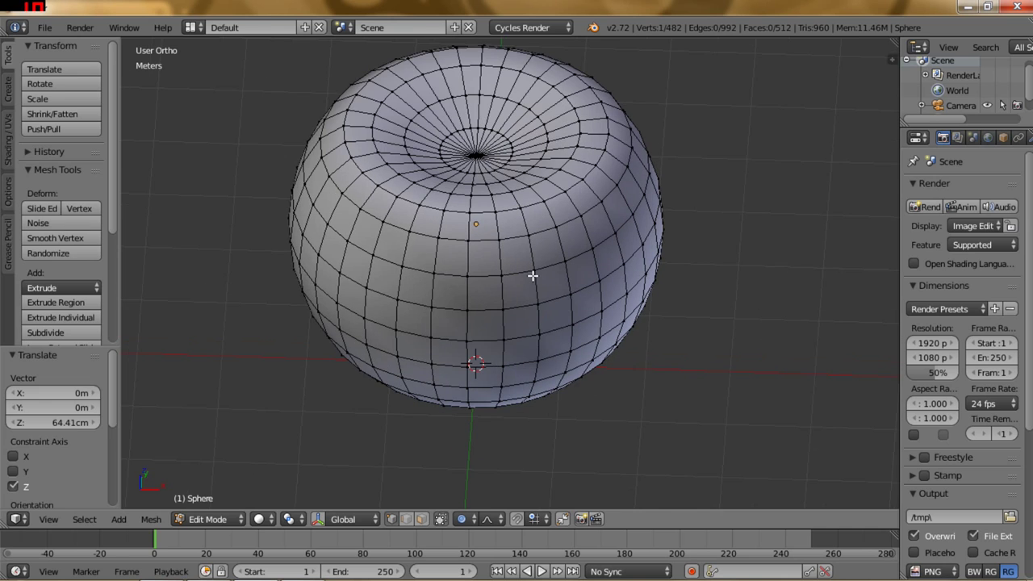
key("a")
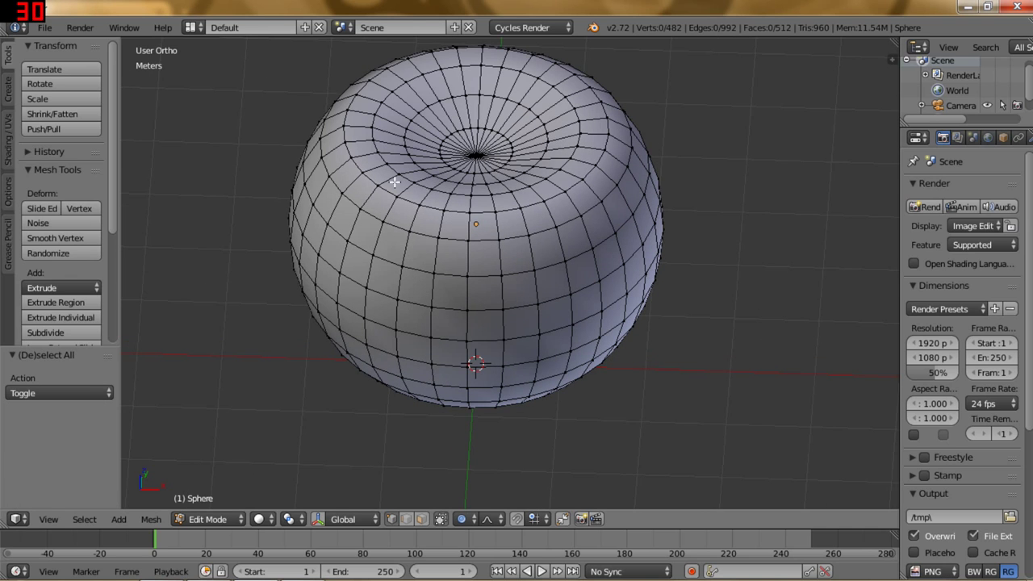
mouse_move(568, 267)
middle_mouse_down()
mouse_move(576, 330)
mouse_move(560, 321)
middle_mouse_up()
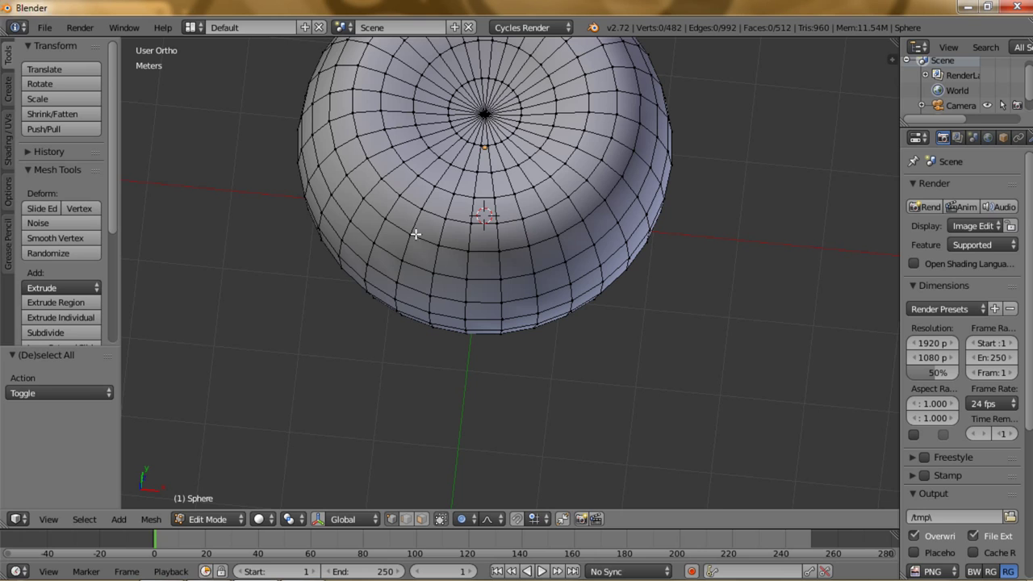
In top orthographic view, select the first three meridian edge loops through the pole.
key("KP_7")
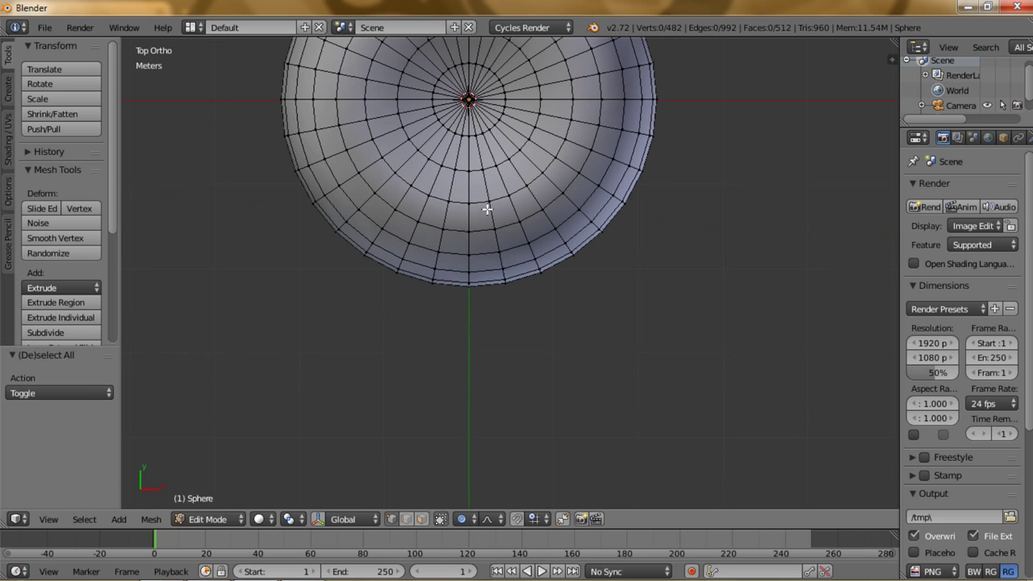
middle_click_drag(476, 206, 487, 210, "shift")
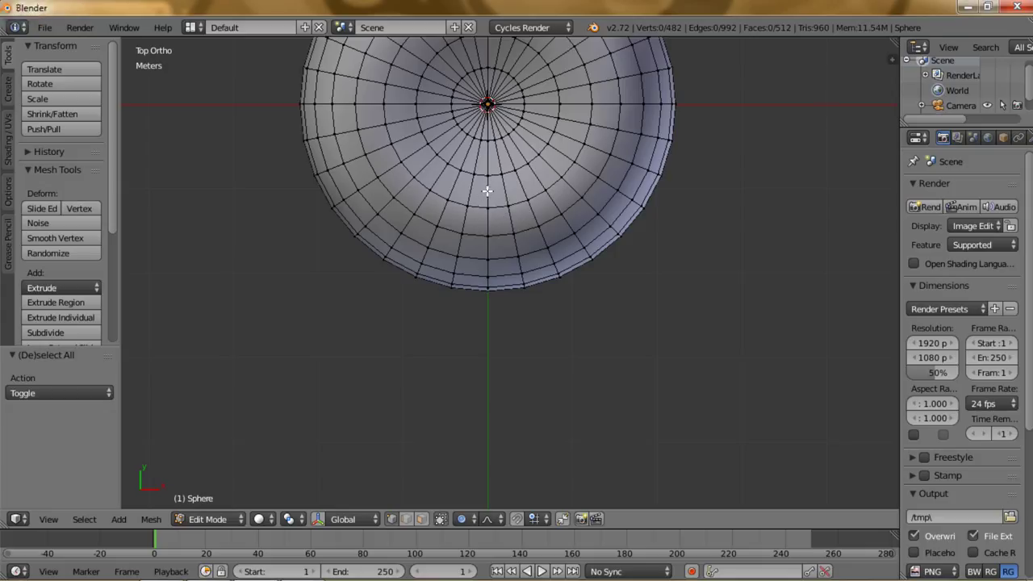
right_click(488, 190, "alt")
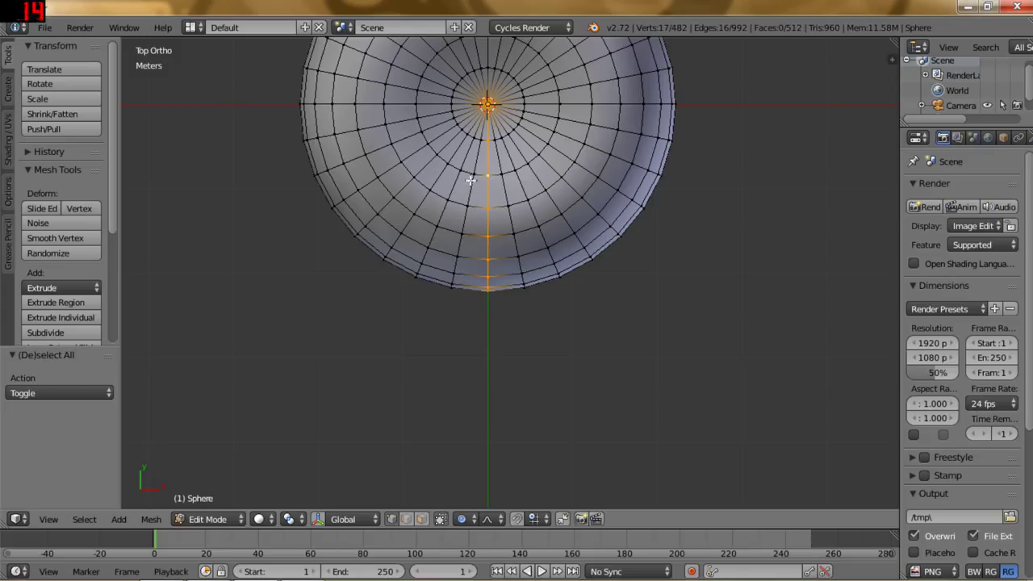
right_click(420, 170, "alt+shift")
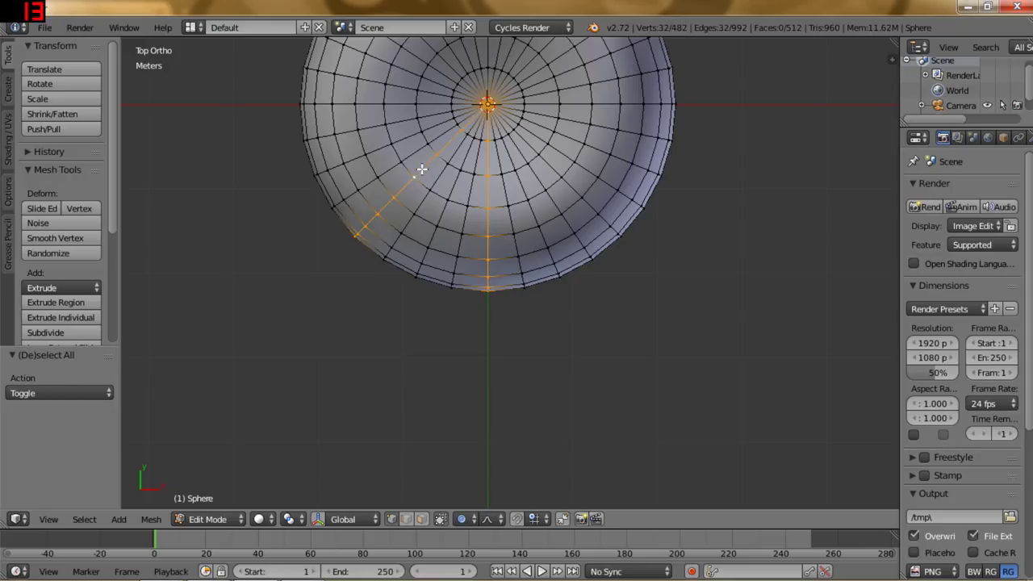
right_click(398, 105, "alt+shift")
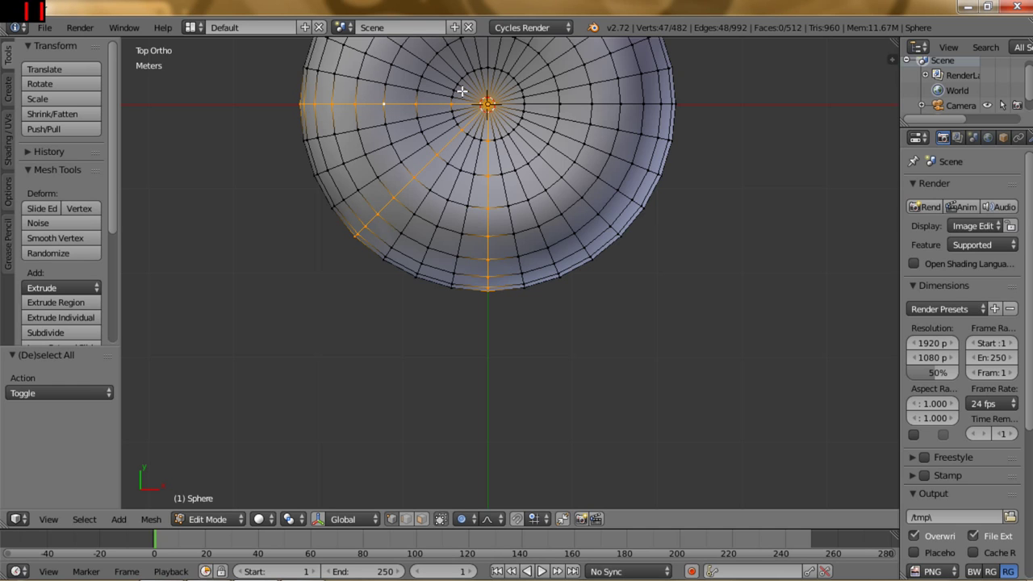
Add the remaining five alternating meridian loops, making eight rib loops selected.
middle_click_drag(461, 95, 466, 212, "shift")
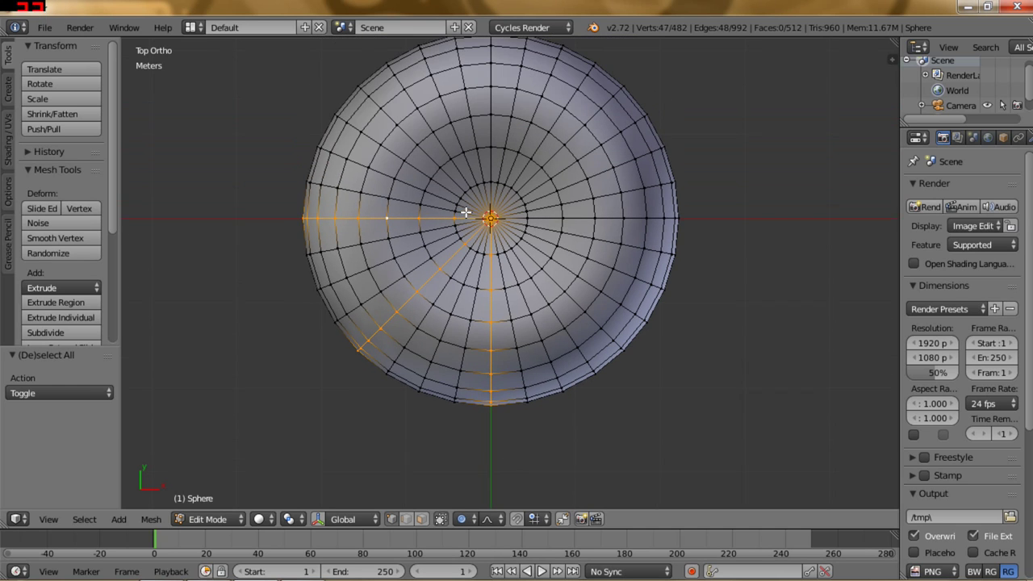
right_click(434, 160, "alt+shift")
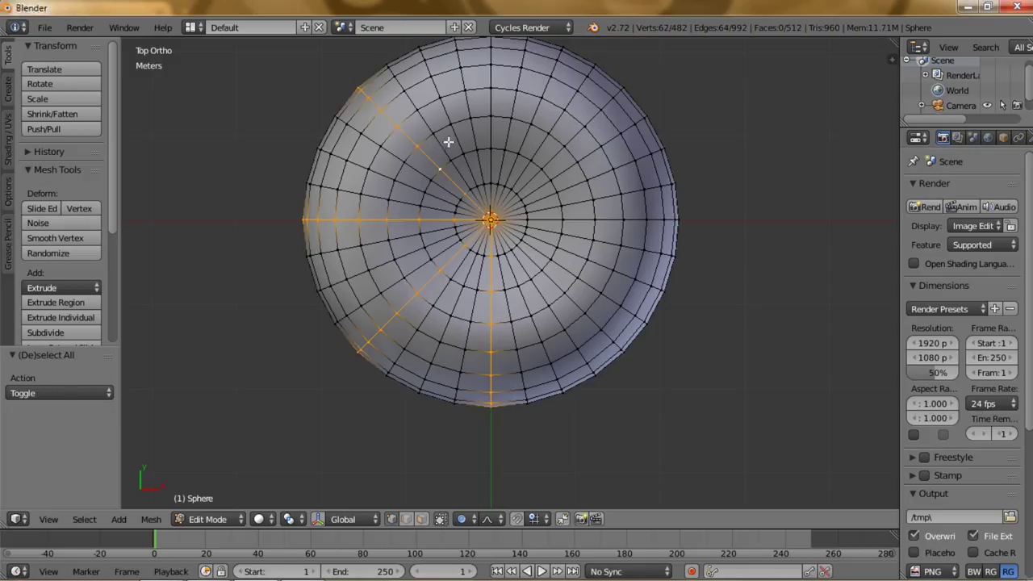
right_click(490, 134, "alt+shift")
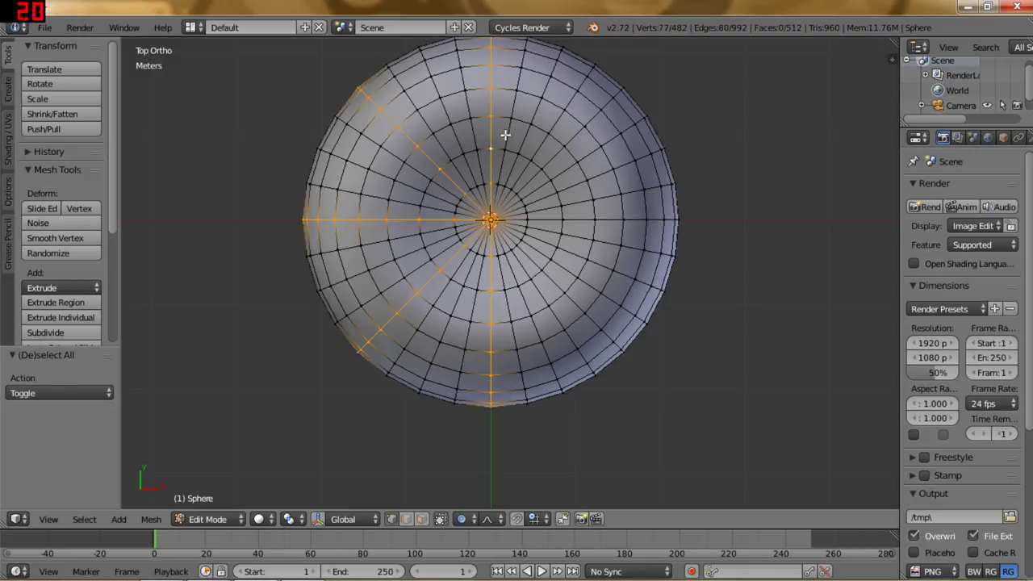
right_click(562, 162, "alt+shift")
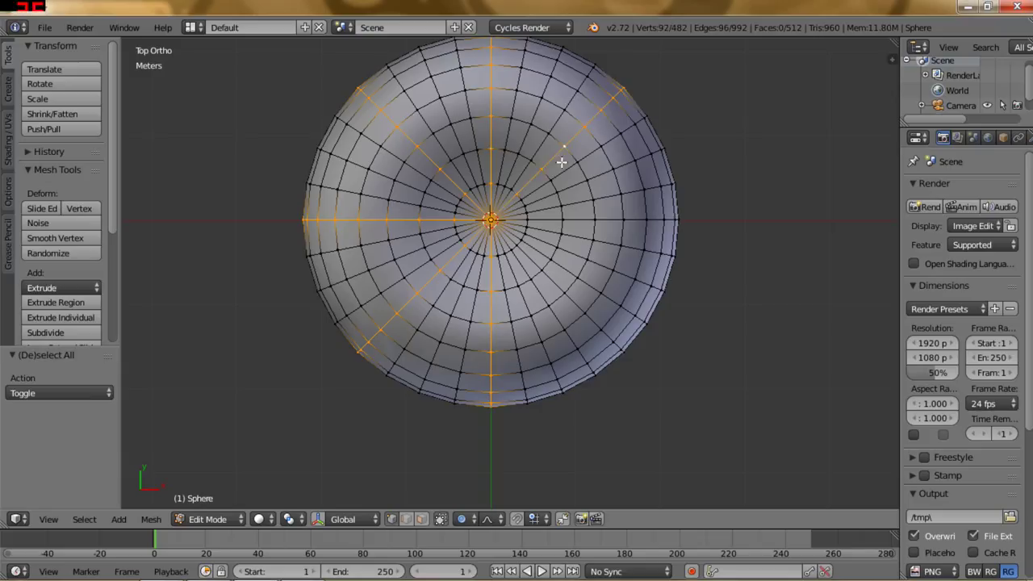
right_click(579, 219, "alt+shift")
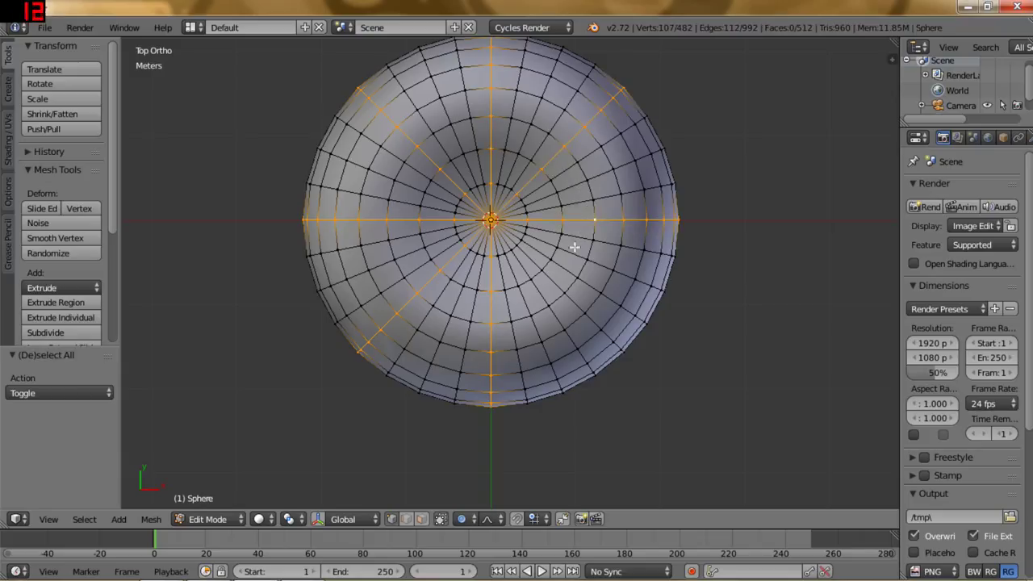
right_click(553, 280, "alt+shift")
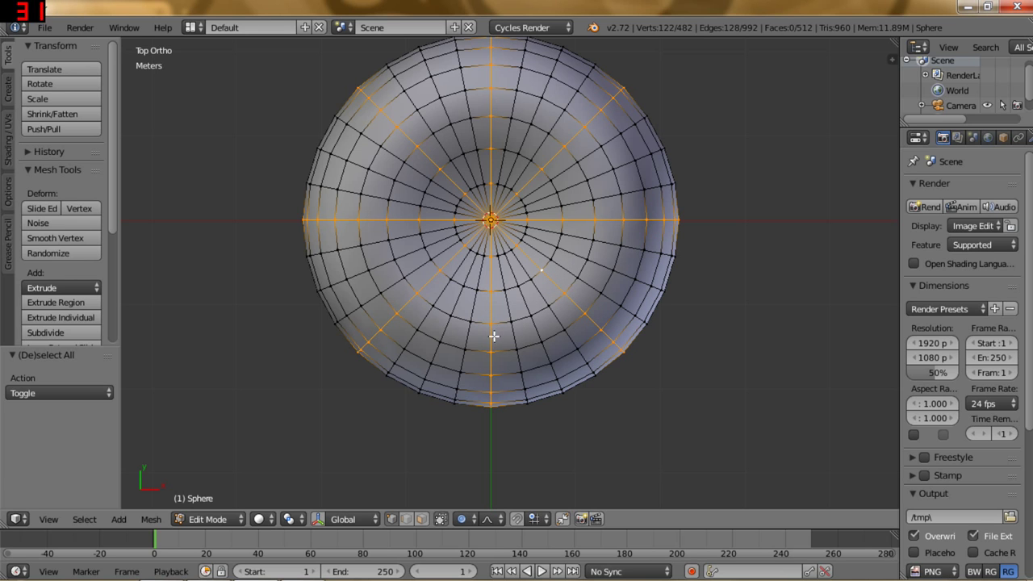
middle_click_drag(496, 335, 433, 276)
mouse_move(646, 360)
middle_mouse_down("shift")
mouse_move(642, 281)
mouse_move(584, 296)
mouse_move(602, 334)
mouse_move(623, 300)
mouse_move(670, 318)
mouse_move(613, 327)
mouse_move(606, 306)
middle_mouse_up("shift")
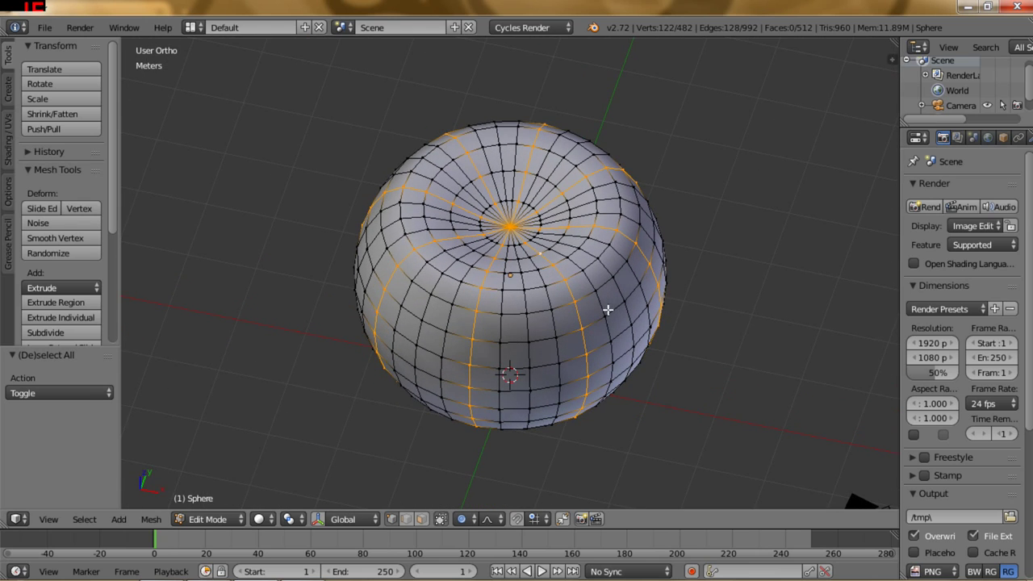
Disable proportional editing and scale the eight rib loops inward to 0.861.
middle_click_drag(666, 341, 668, 323)
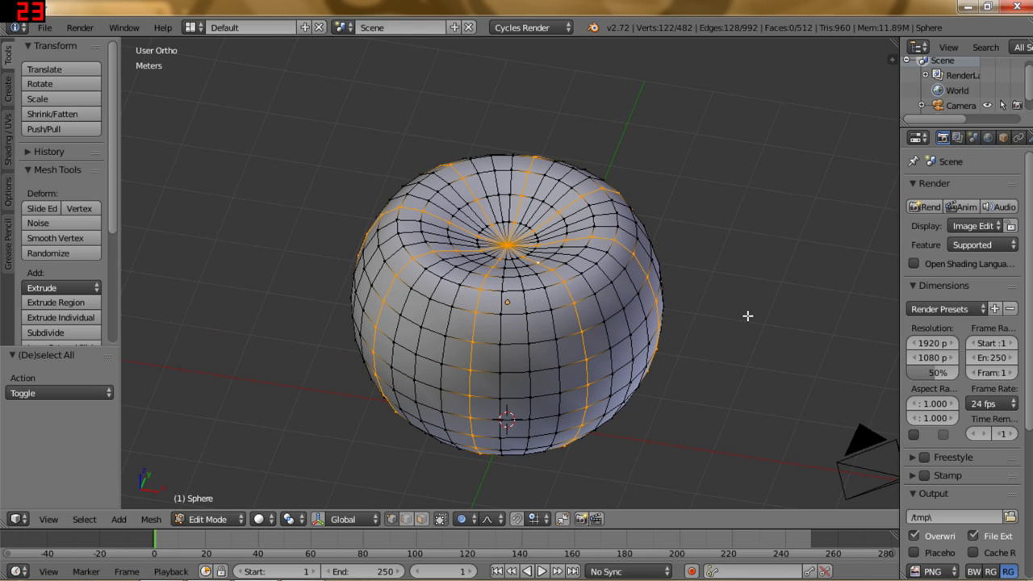
key("s")
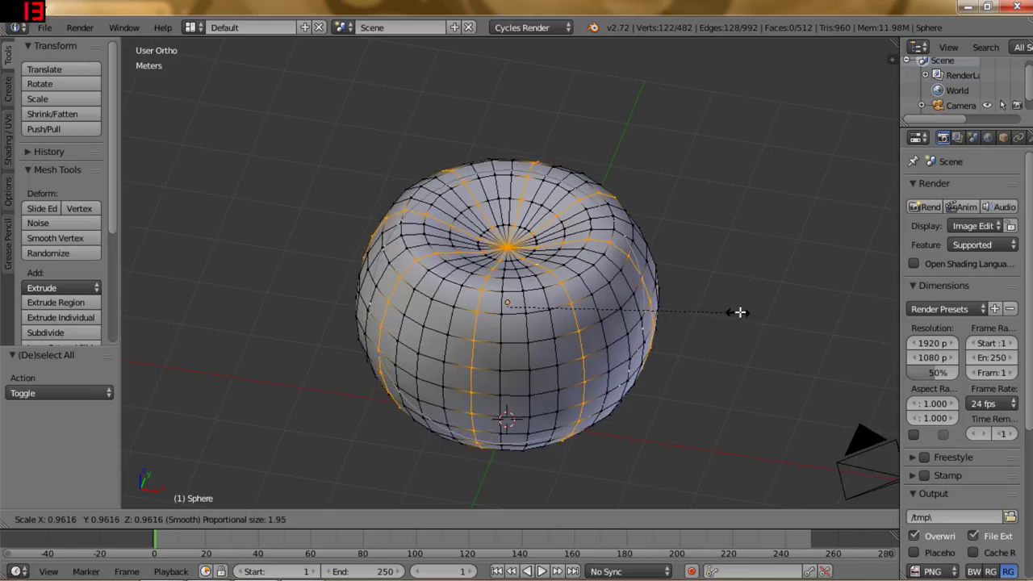
key("Escape")
left_click(468, 519)
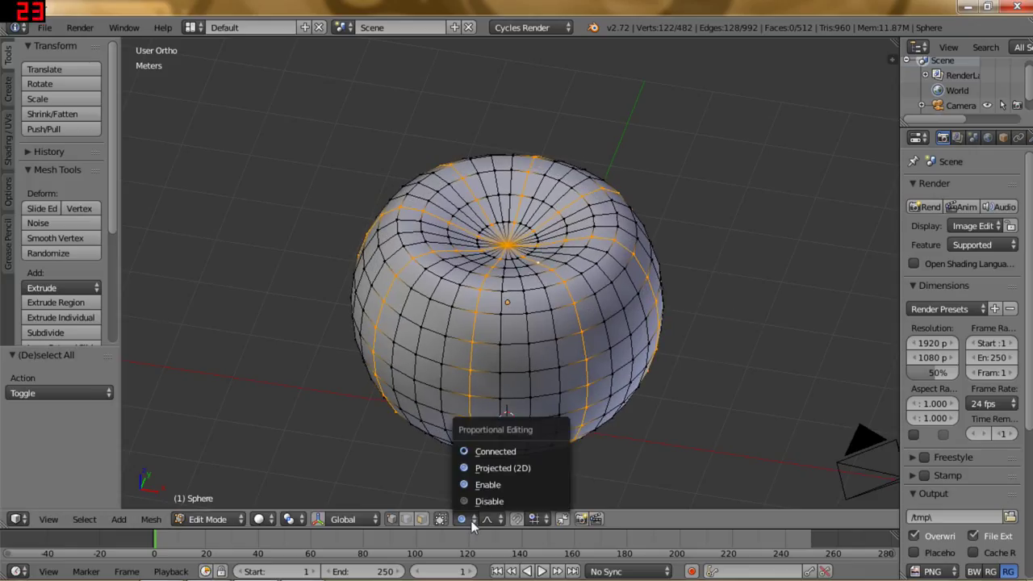
left_click(481, 501)
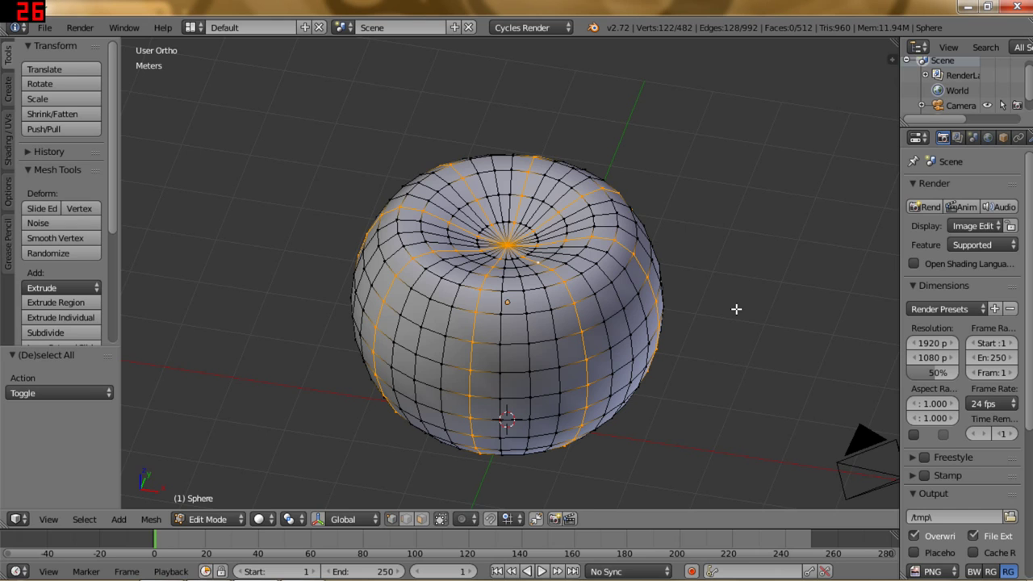
key("s")
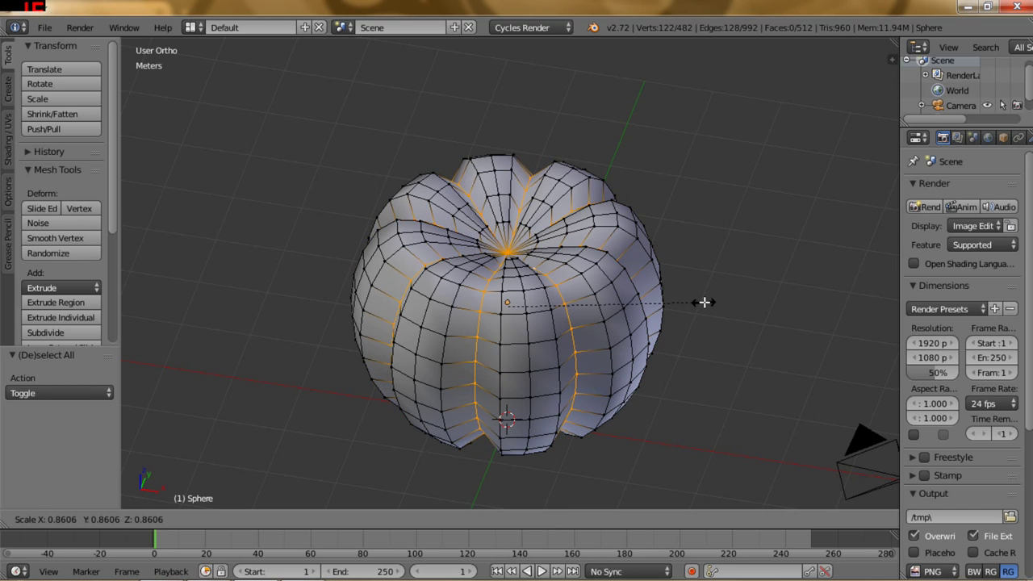
left_click(694, 306)
mouse_move(525, 362)
middle_mouse_down()
mouse_move(548, 345)
mouse_move(546, 306)
mouse_move(540, 348)
middle_mouse_up()
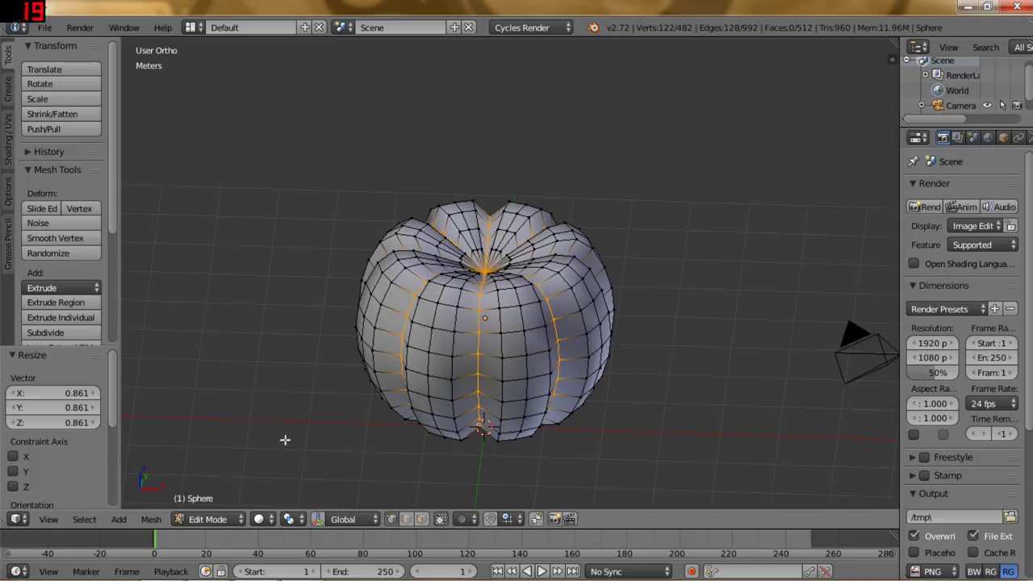
left_click(153, 519)
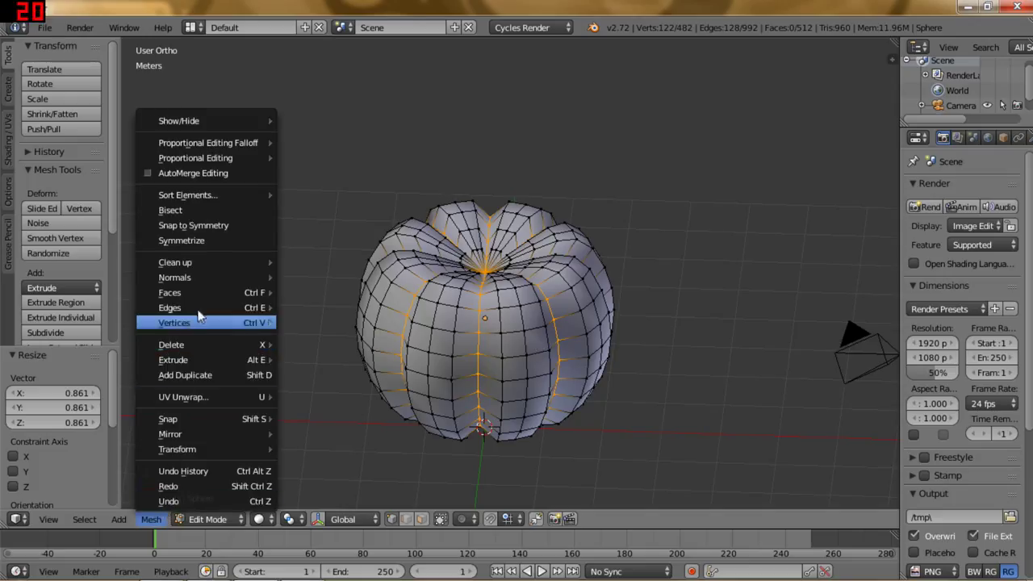
mouse_move(169, 308)
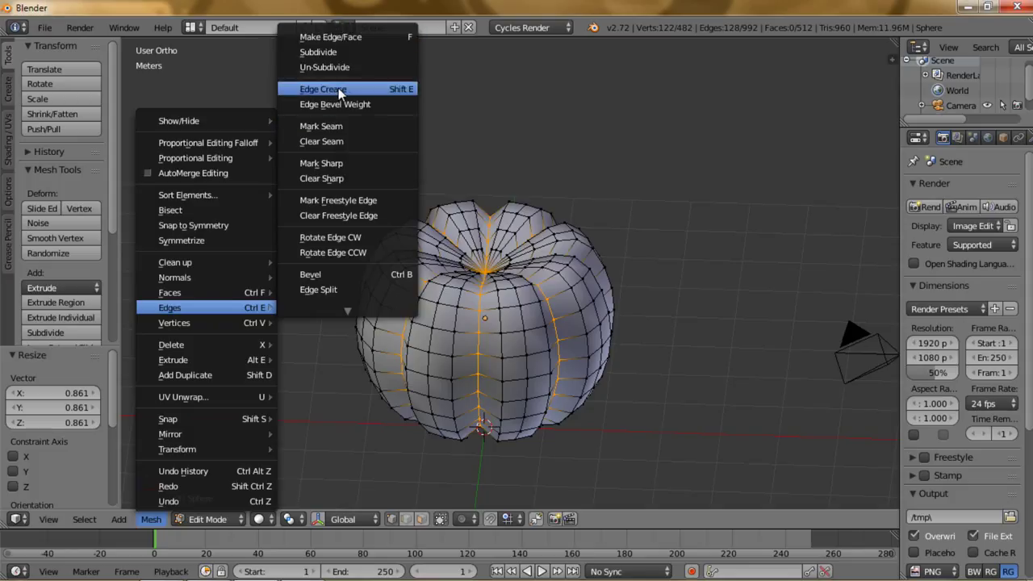
Give the selected rib edges a 1.000 edge crease, then return to Object Mode.
left_click(338, 88)
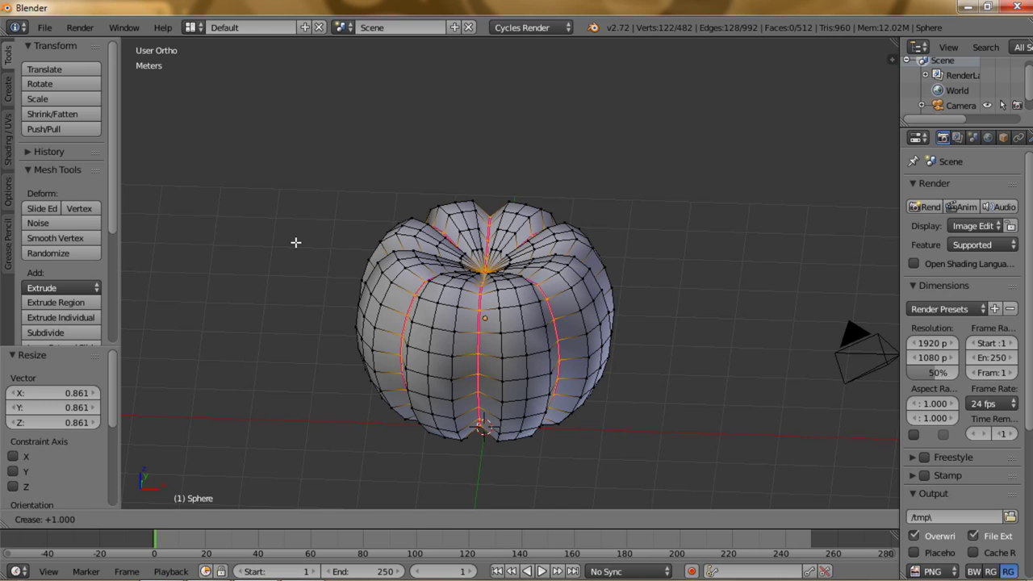
key("Return")
middle_click_drag(514, 294, 477, 360)
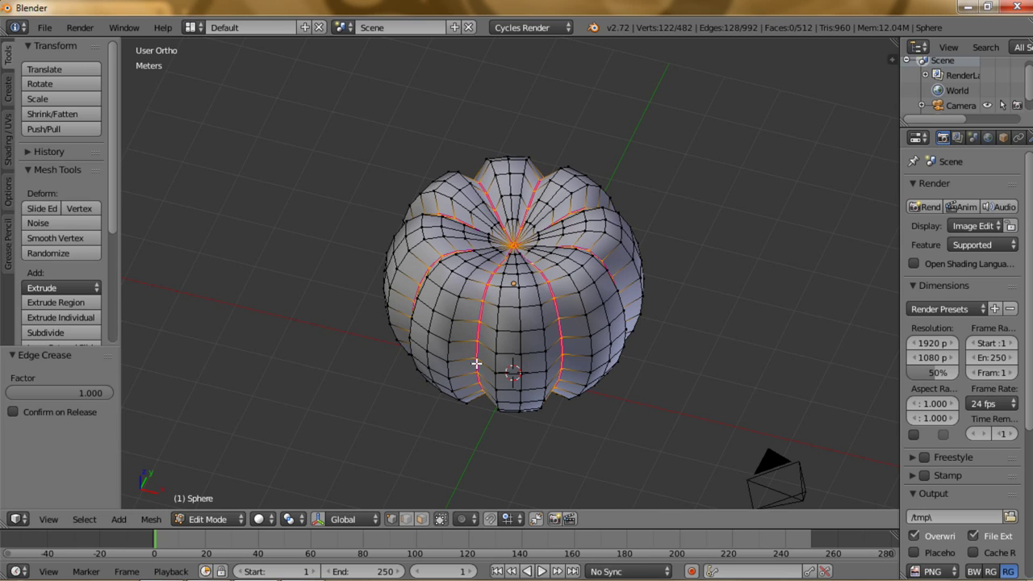
mouse_move(494, 290)
middle_mouse_down()
mouse_move(525, 319)
mouse_move(528, 294)
mouse_move(515, 275)
middle_mouse_up()
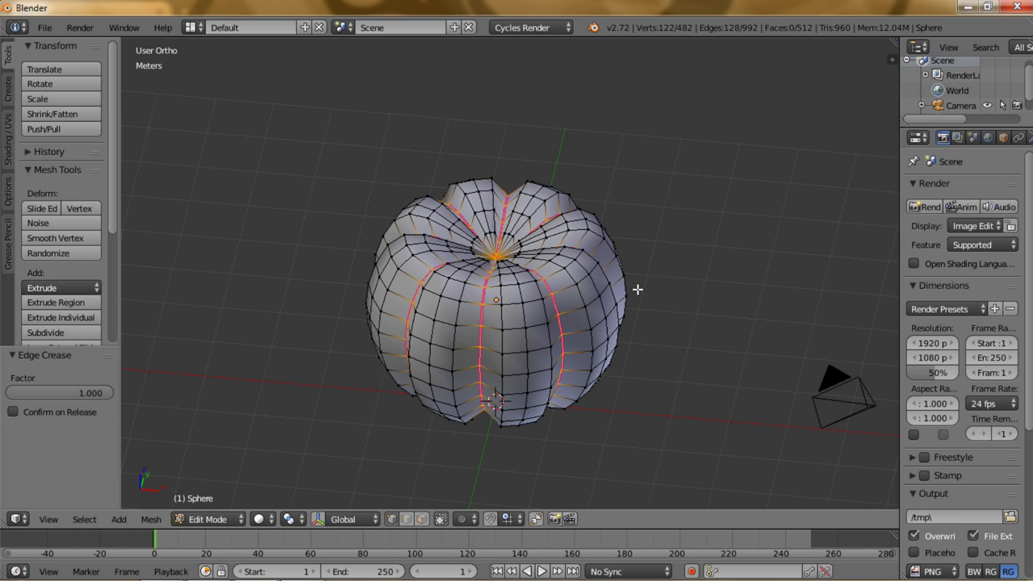
mouse_move(601, 325)
middle_mouse_down()
mouse_move(574, 314)
mouse_move(556, 261)
mouse_move(581, 263)
mouse_move(615, 305)
mouse_move(604, 299)
middle_mouse_up()
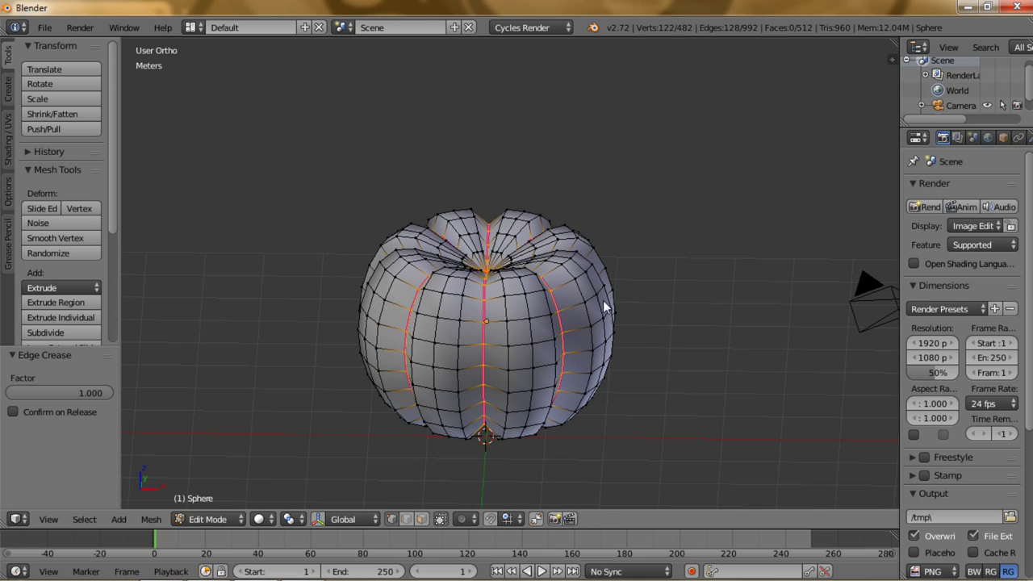
key("Tab")
middle_click_drag(593, 345, 592, 318)
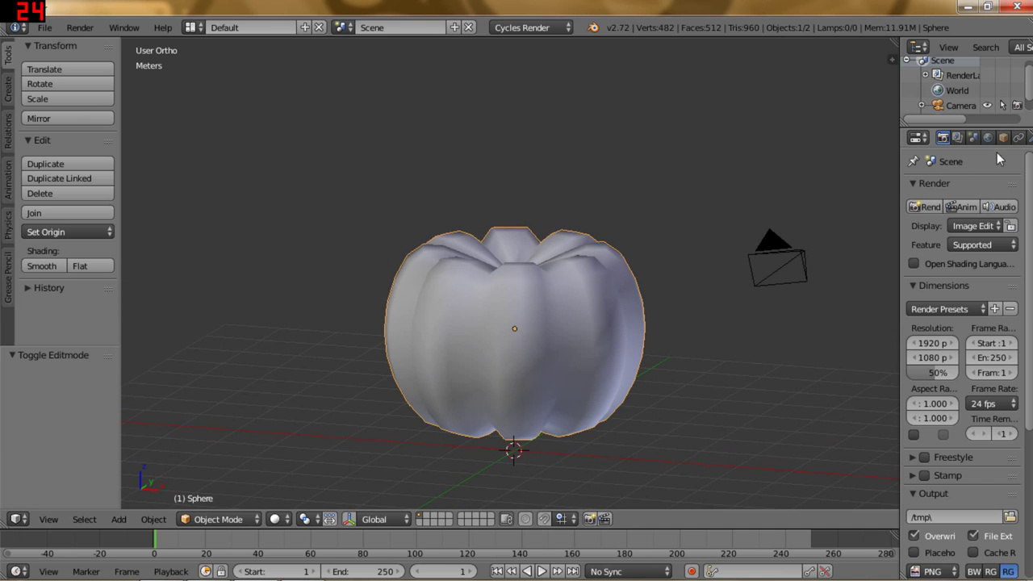
Add a Subdivision Surface modifier with view level 2, then switch to Sculpt Mode.
scroll(1009, 138, "down", 3)
left_click(972, 137)
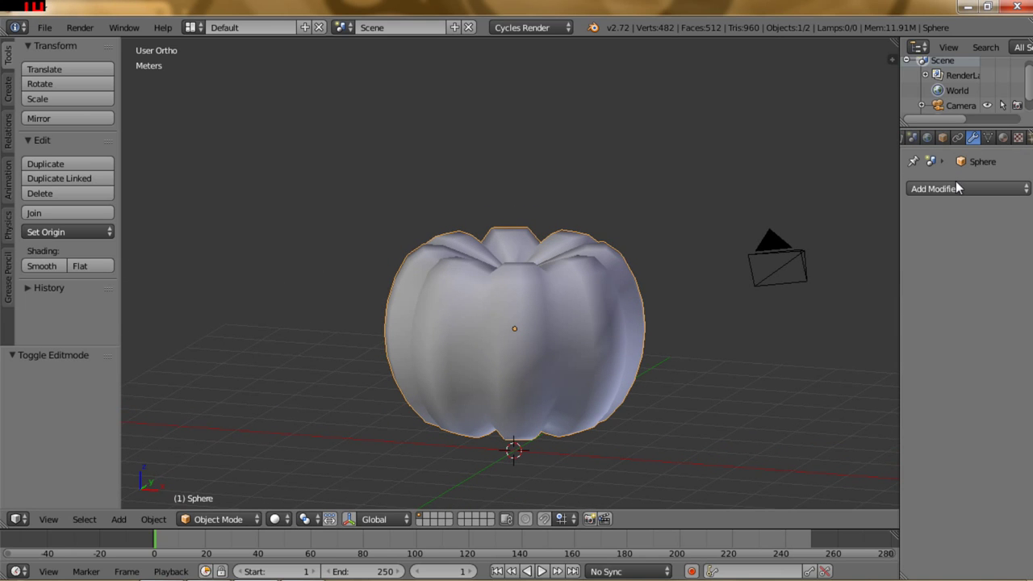
left_click(953, 188)
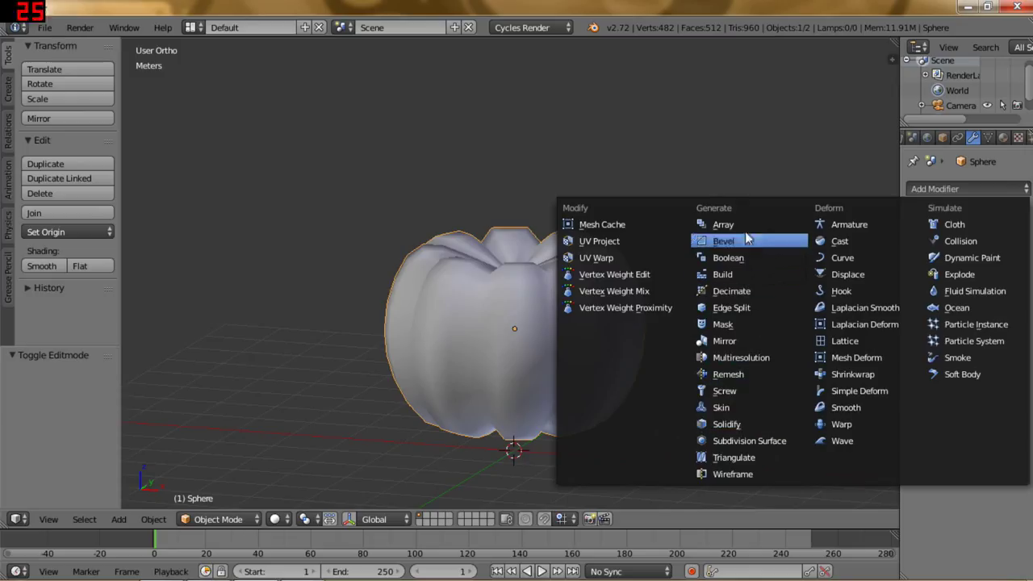
left_click(749, 442)
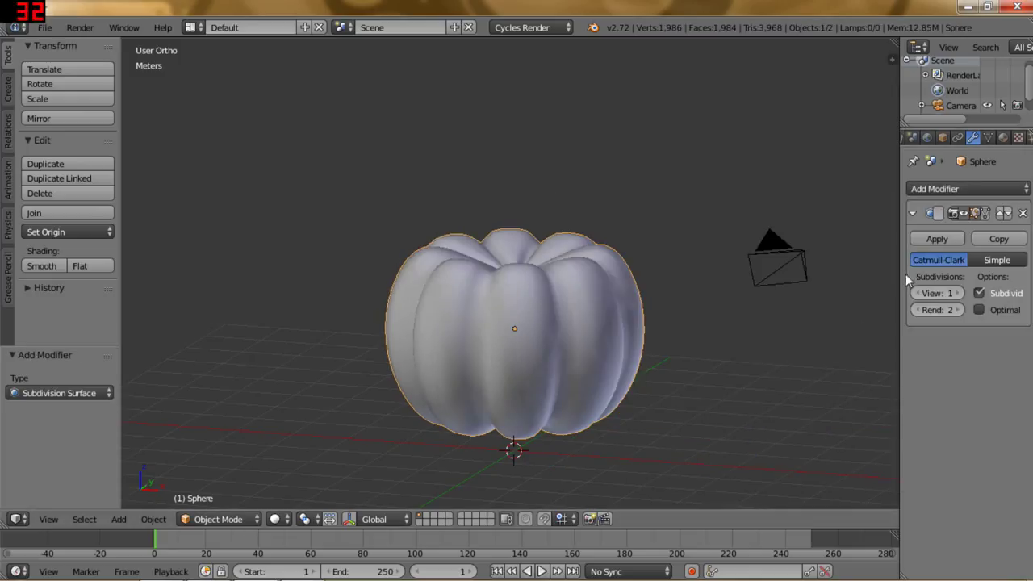
left_click(960, 294)
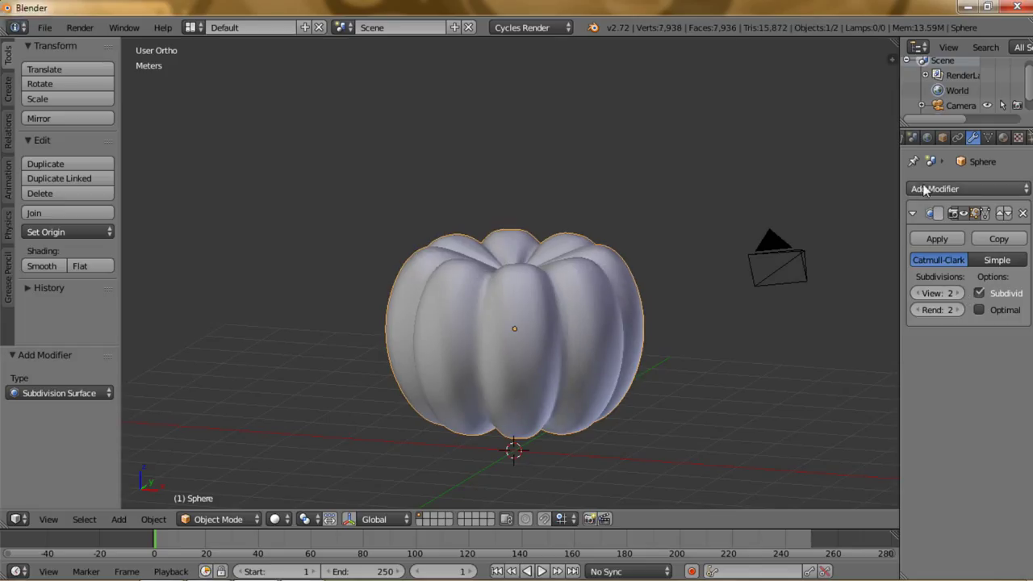
middle_click_drag(659, 322, 572, 341)
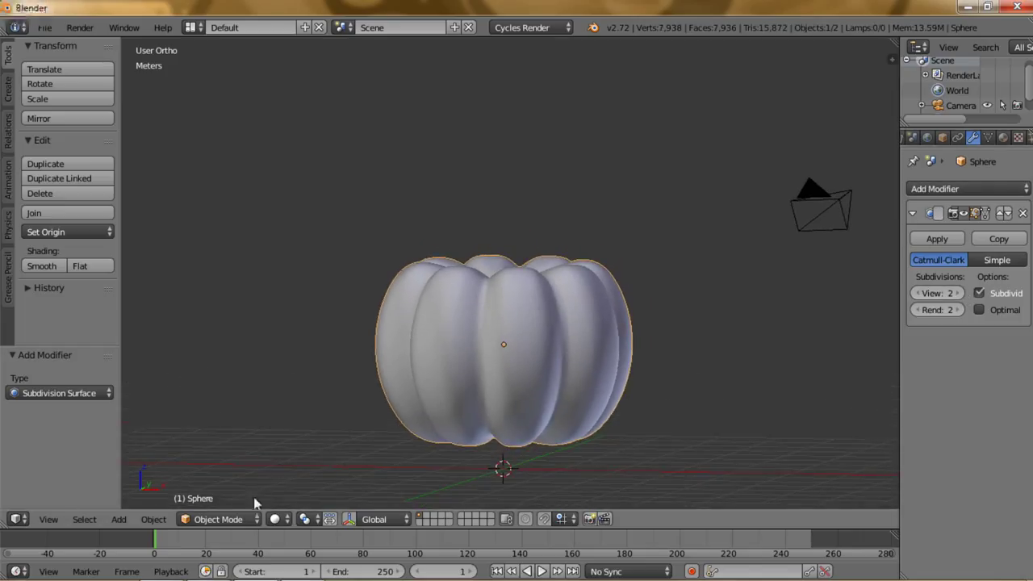
left_click(234, 518)
left_click(238, 464)
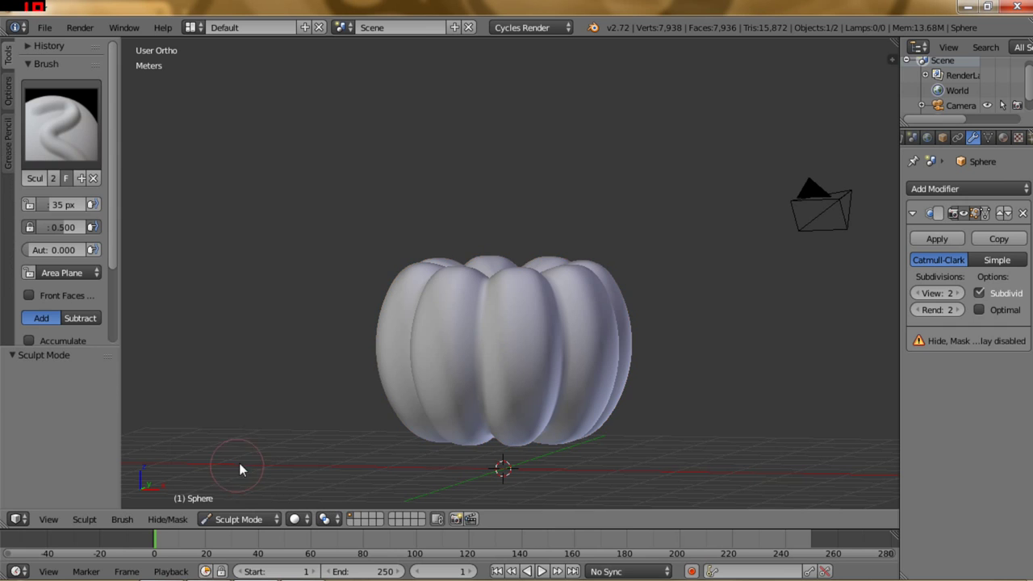
mouse_move(445, 292)
middle_mouse_down()
mouse_move(493, 333)
mouse_move(527, 315)
mouse_move(548, 275)
mouse_move(545, 327)
mouse_move(541, 269)
mouse_move(521, 223)
mouse_move(493, 238)
mouse_move(472, 269)
mouse_move(479, 318)
mouse_move(518, 346)
mouse_move(498, 345)
mouse_move(510, 329)
mouse_move(490, 317)
middle_mouse_up()
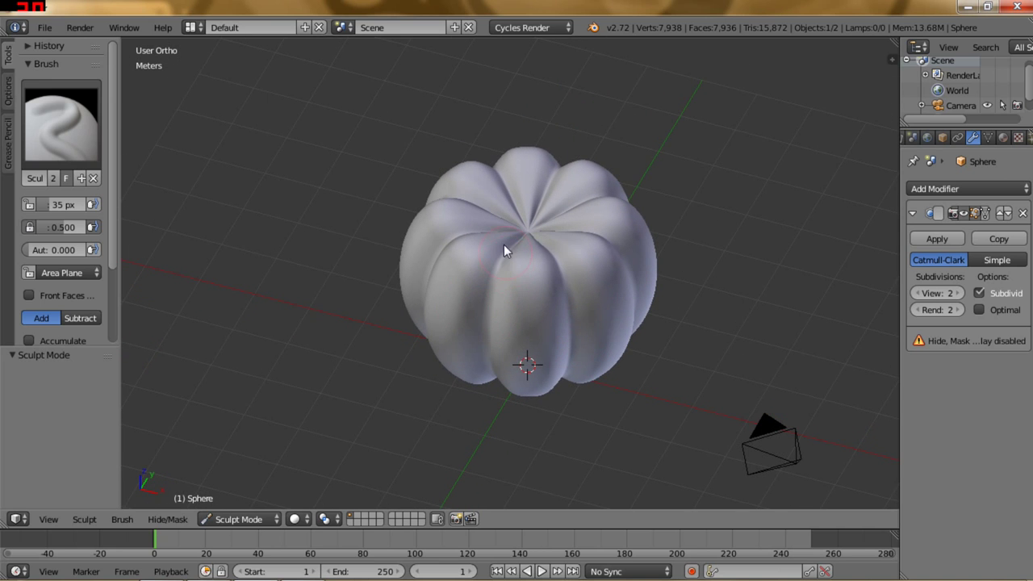
mouse_move(466, 270)
middle_mouse_down()
mouse_move(471, 258)
mouse_move(546, 233)
mouse_move(535, 249)
middle_mouse_up()
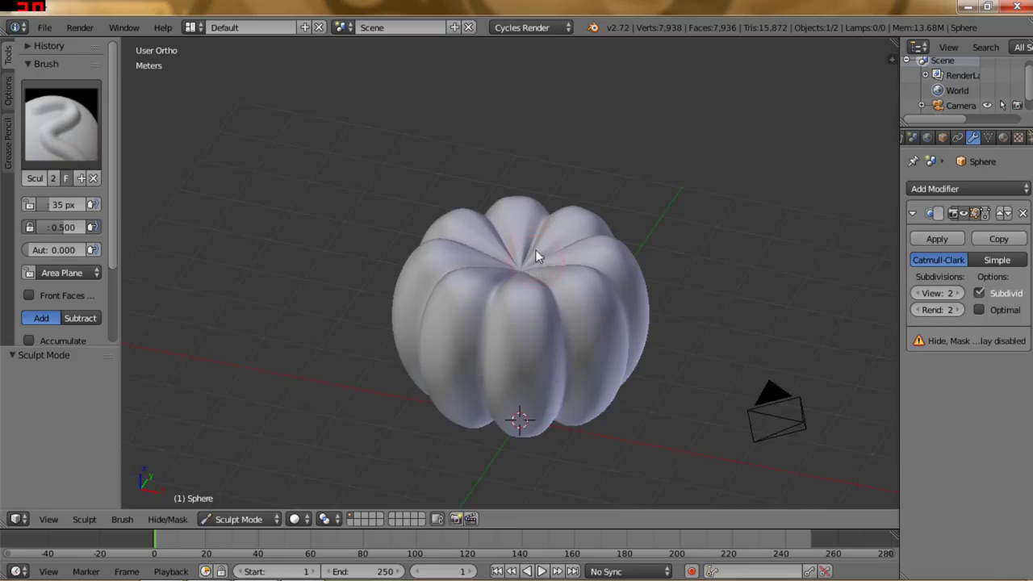
scroll(535, 250, "up", 1)
scroll(535, 248, "up", 1)
scroll(535, 248, "down", 1)
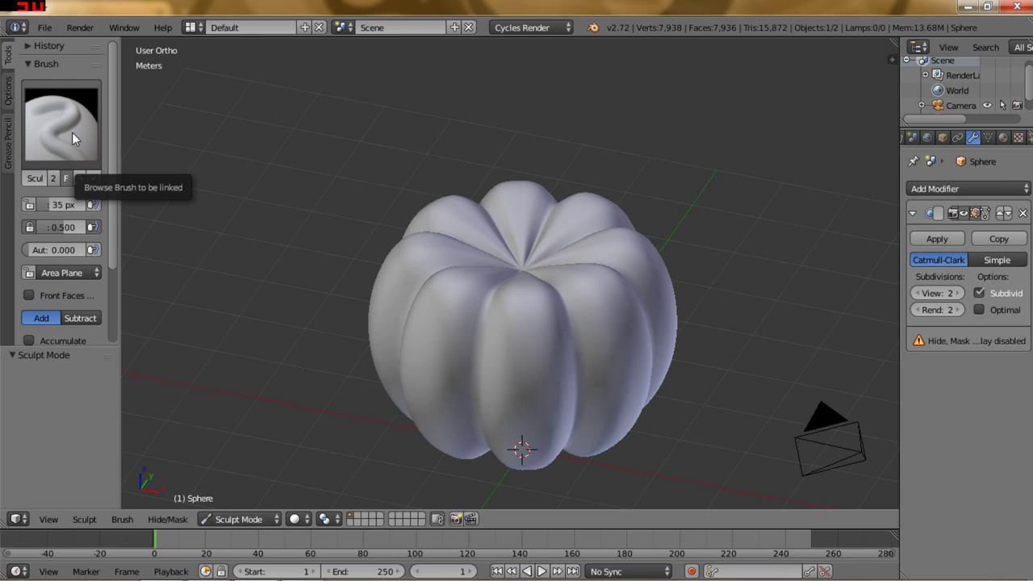
mouse_move(547, 327)
middle_mouse_down()
mouse_move(565, 306)
mouse_move(568, 340)
mouse_move(548, 332)
middle_mouse_up()
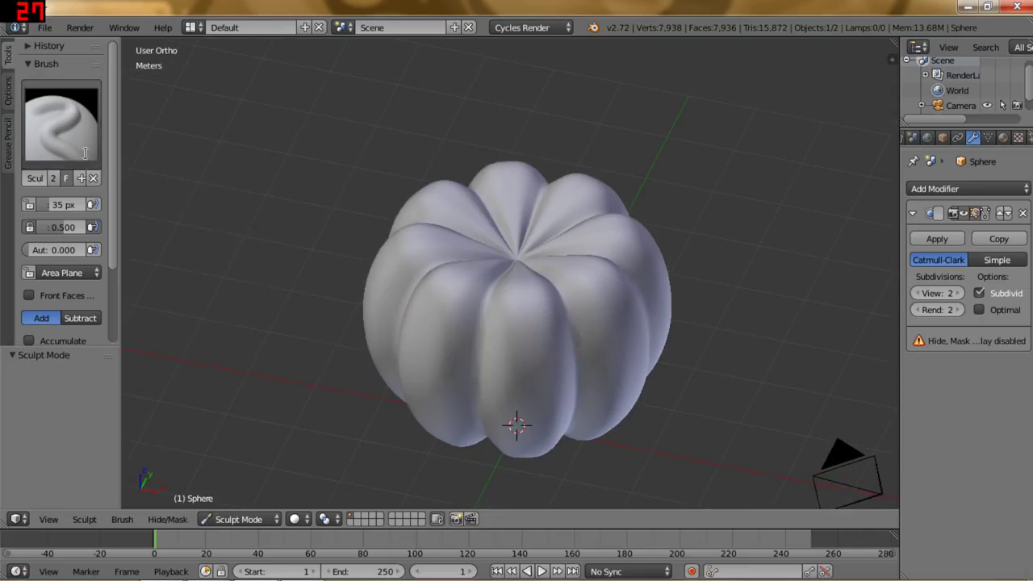
left_click(89, 162)
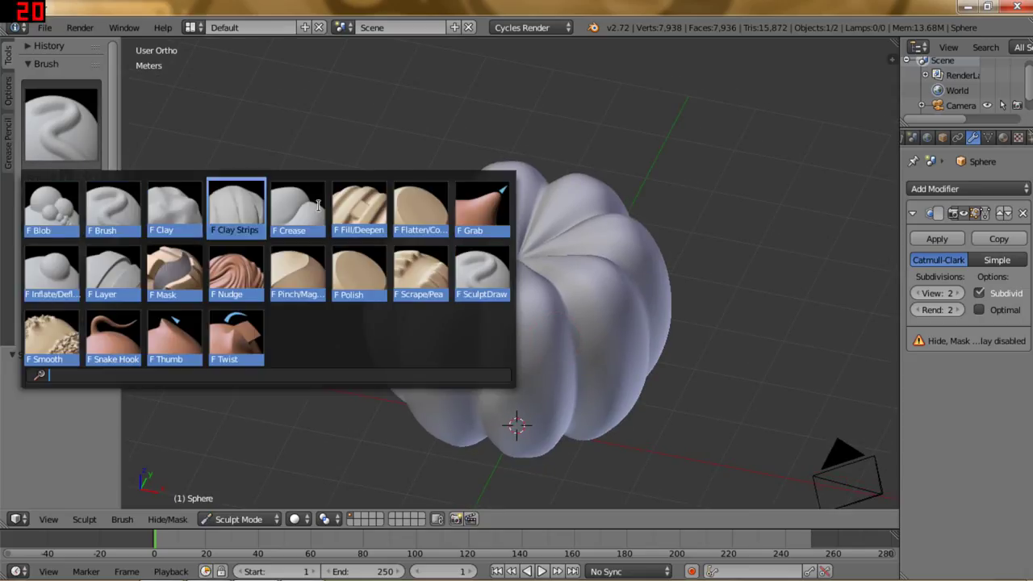
Choose the Grab brush with a 131 px radius and strength about 0.48.
left_click(485, 197)
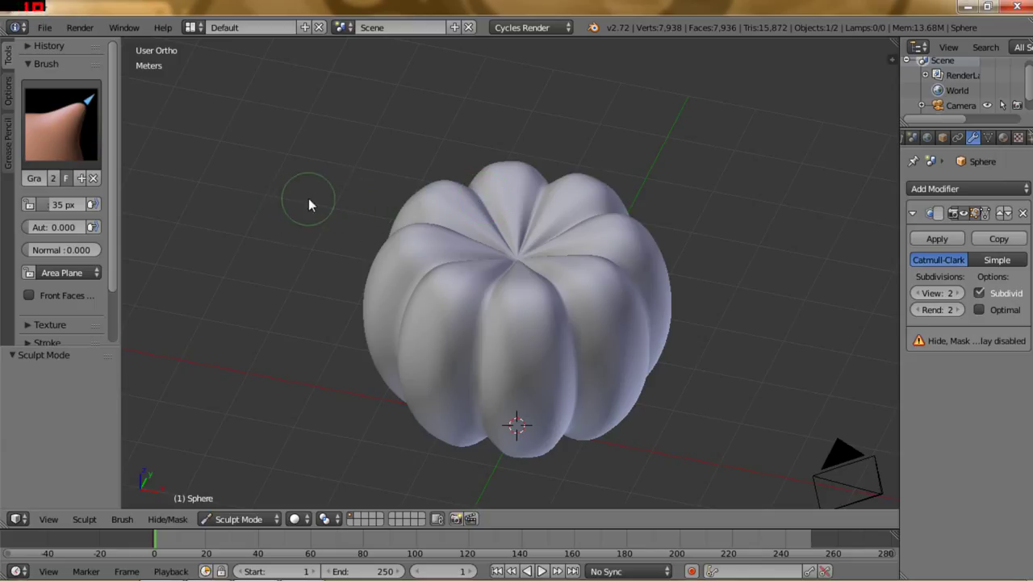
key("f")
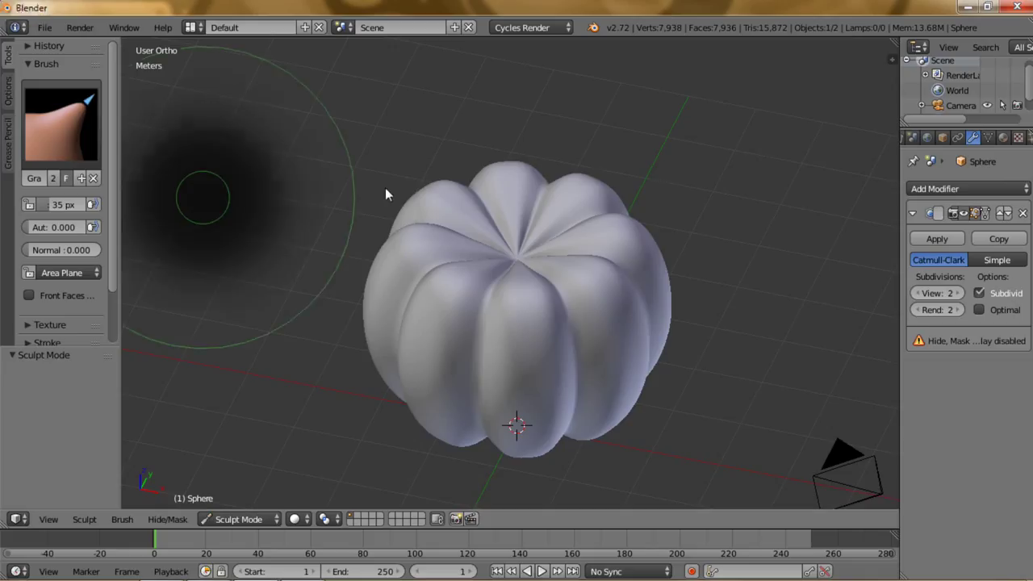
left_click(305, 192)
middle_click_drag(535, 303, 439, 226)
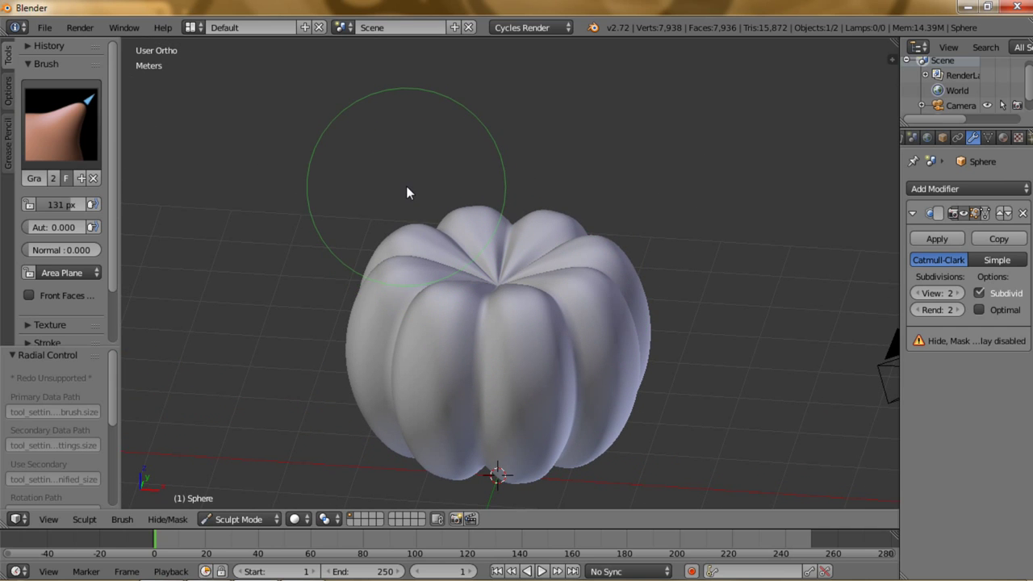
key("shift+f")
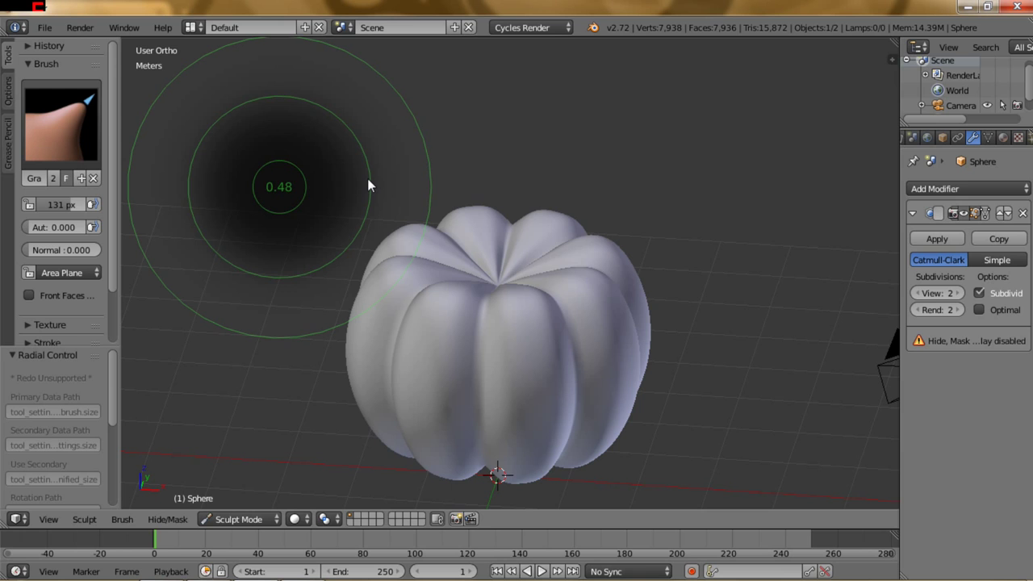
left_click(368, 186)
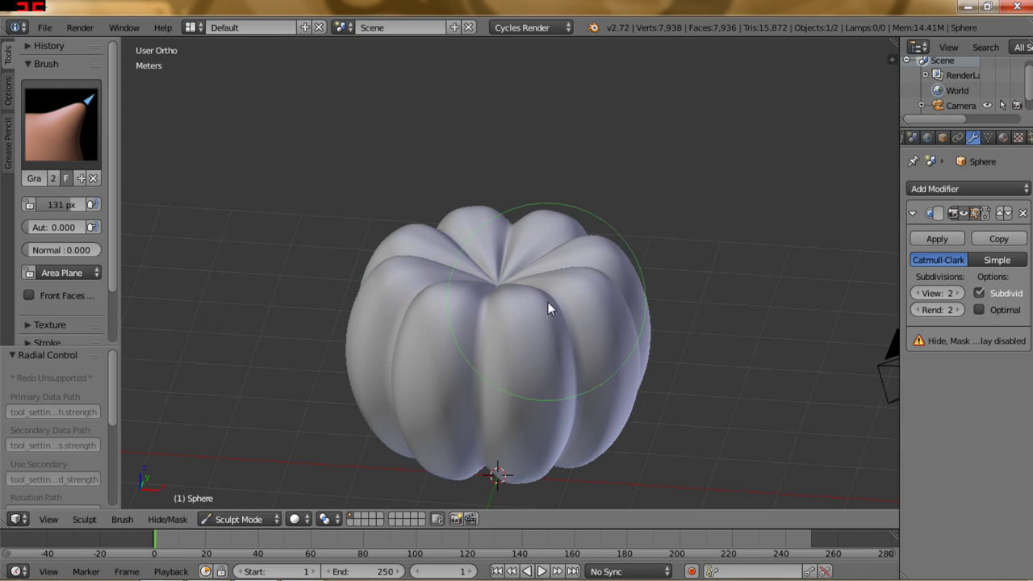
Reshape the pumpkin's central lobes with Grab strokes, viewing it from front, above and below.
middle_click_drag(549, 304, 557, 301)
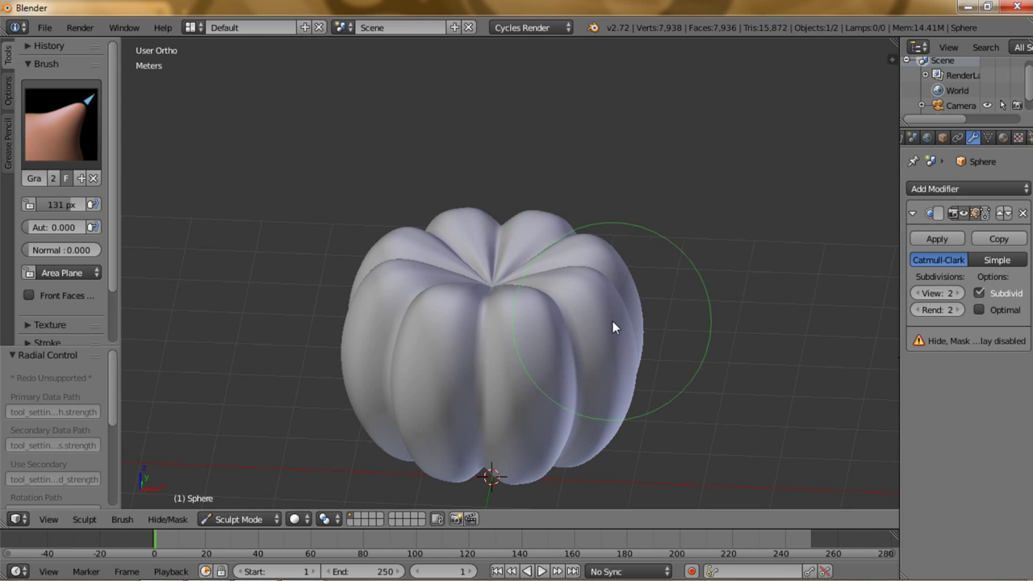
key("KP_1")
mouse_move(592, 340)
middle_mouse_down("shift")
mouse_move(575, 311)
mouse_move(618, 292)
middle_mouse_up("shift")
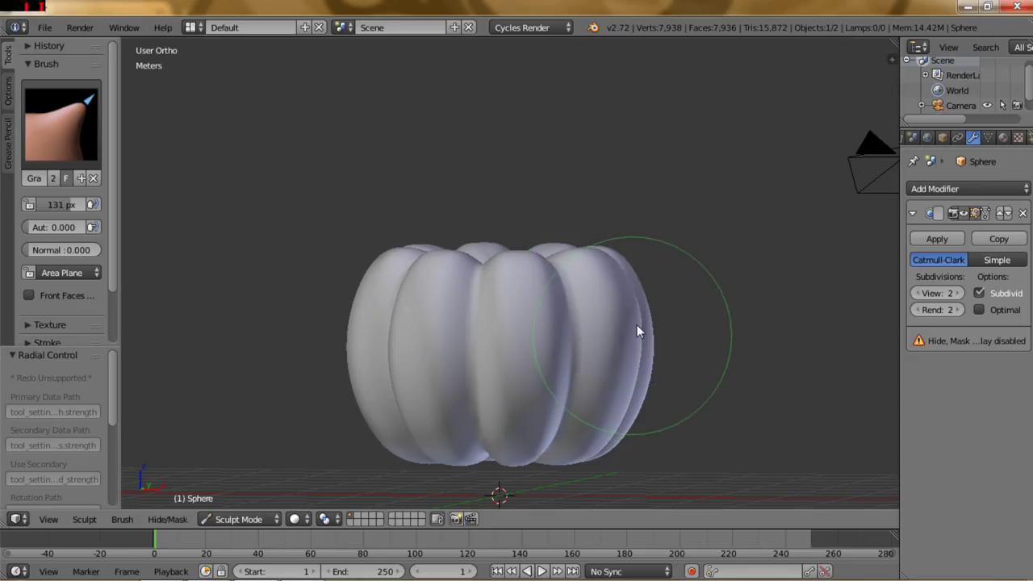
middle_click_drag(523, 317, 606, 315, "shift")
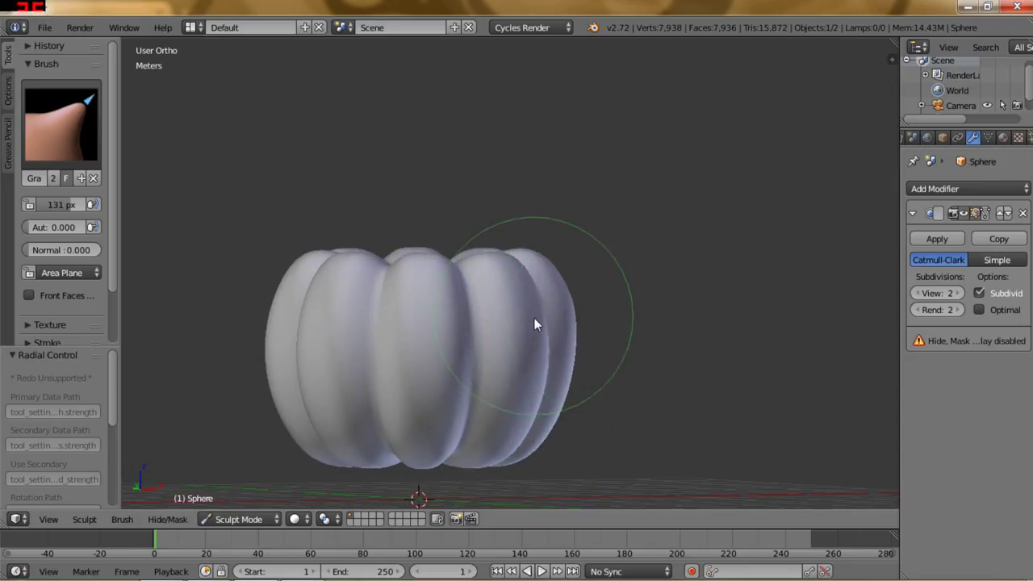
mouse_move(418, 343)
middle_mouse_down()
mouse_move(559, 355)
mouse_move(445, 325)
middle_mouse_up()
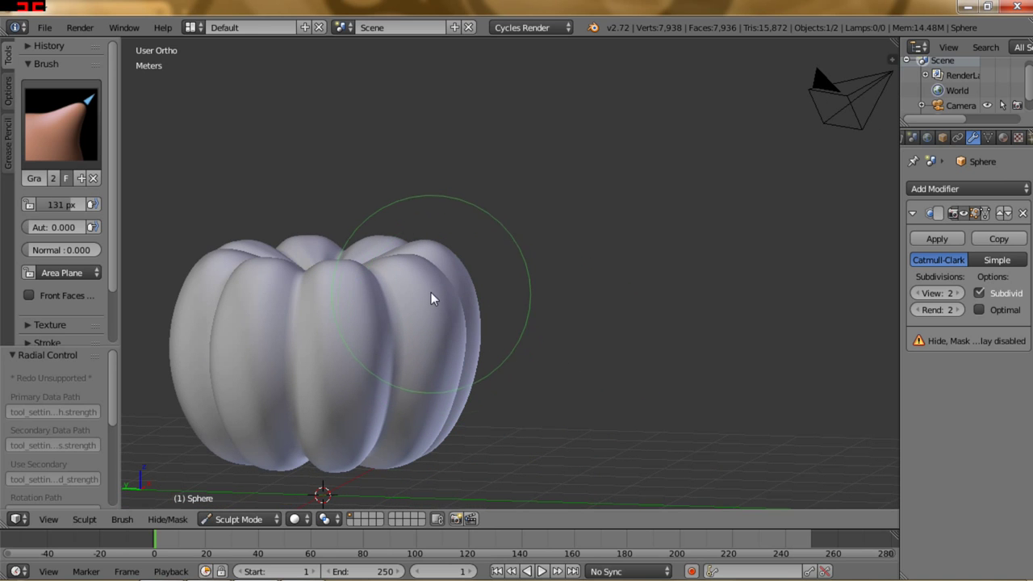
mouse_move(423, 319)
middle_mouse_down()
mouse_move(447, 351)
mouse_move(378, 322)
middle_mouse_up()
left_click_drag(390, 320, 397, 314)
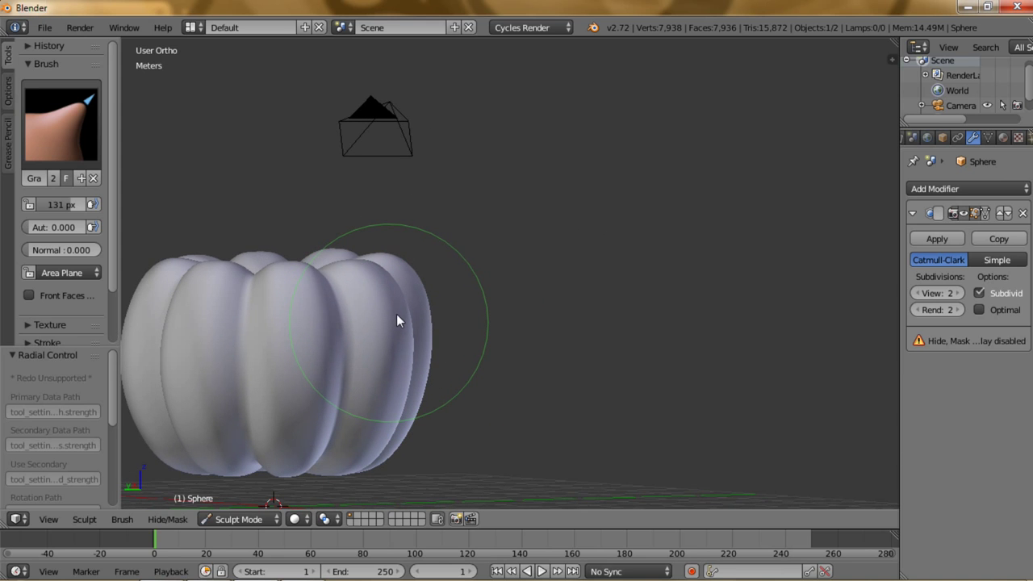
mouse_move(331, 319)
middle_mouse_down()
mouse_move(335, 331)
mouse_move(453, 325)
mouse_move(491, 338)
middle_mouse_up()
left_click_drag(442, 324, 450, 314)
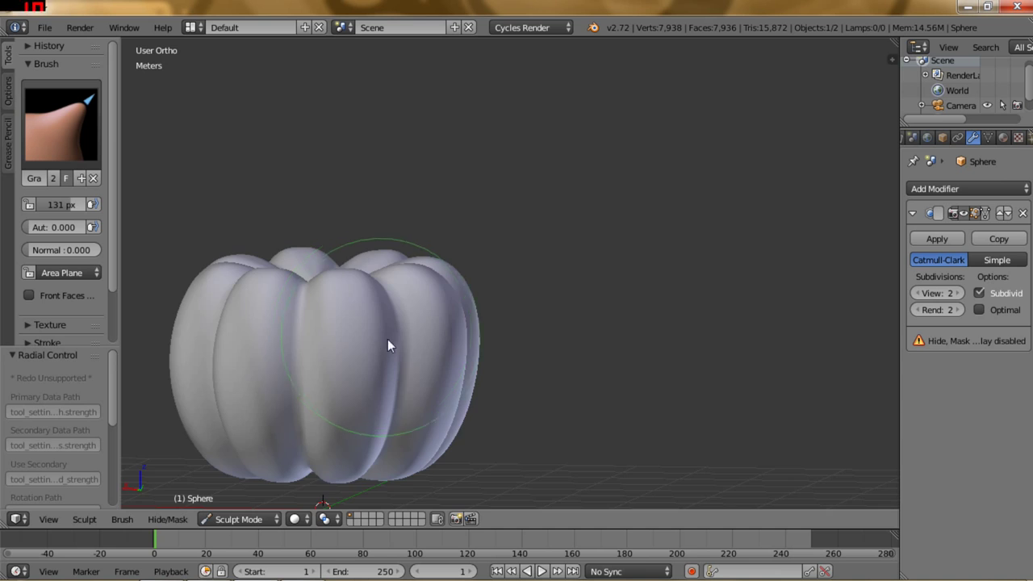
Orbit around the ribbed pumpkin to inspect it, ending where the ribs converge.
middle_click_drag(385, 337, 476, 348)
mouse_move(388, 350)
middle_mouse_down()
mouse_move(501, 288)
mouse_move(483, 304)
middle_mouse_up()
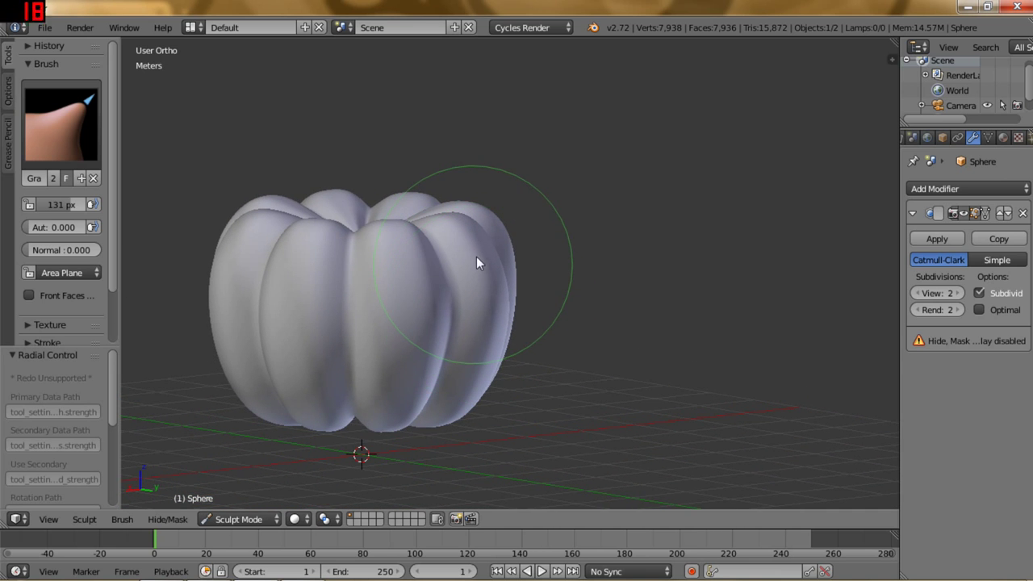
middle_click_drag(439, 313, 507, 307)
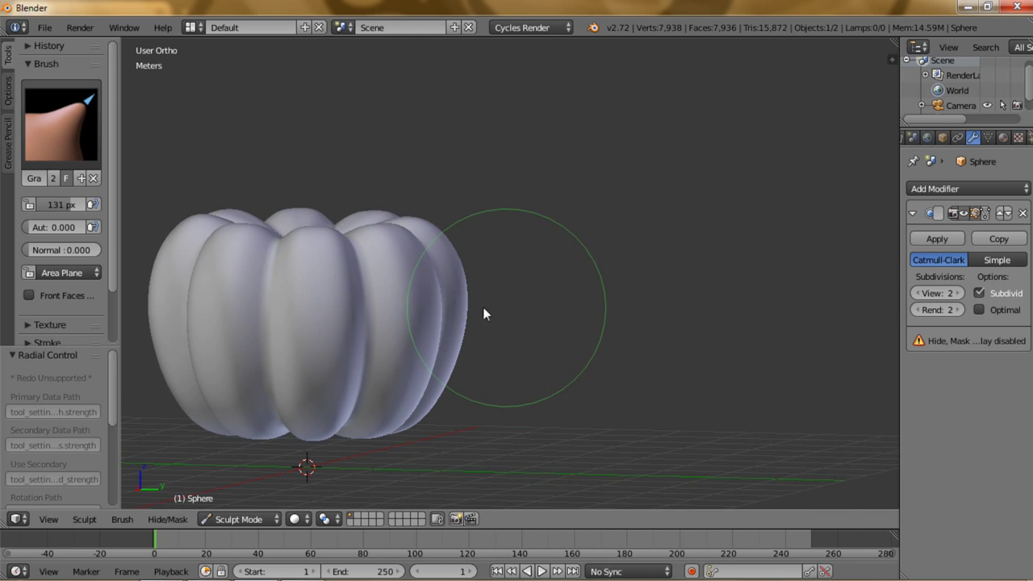
middle_click_drag(418, 313, 499, 312)
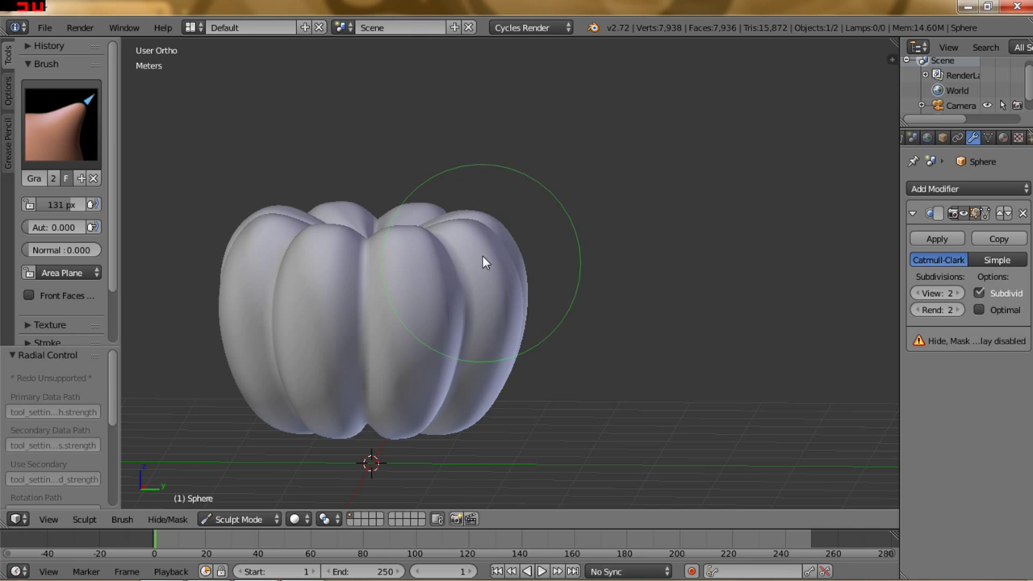
mouse_move(455, 280)
middle_mouse_down()
mouse_move(415, 327)
mouse_move(453, 310)
middle_mouse_up()
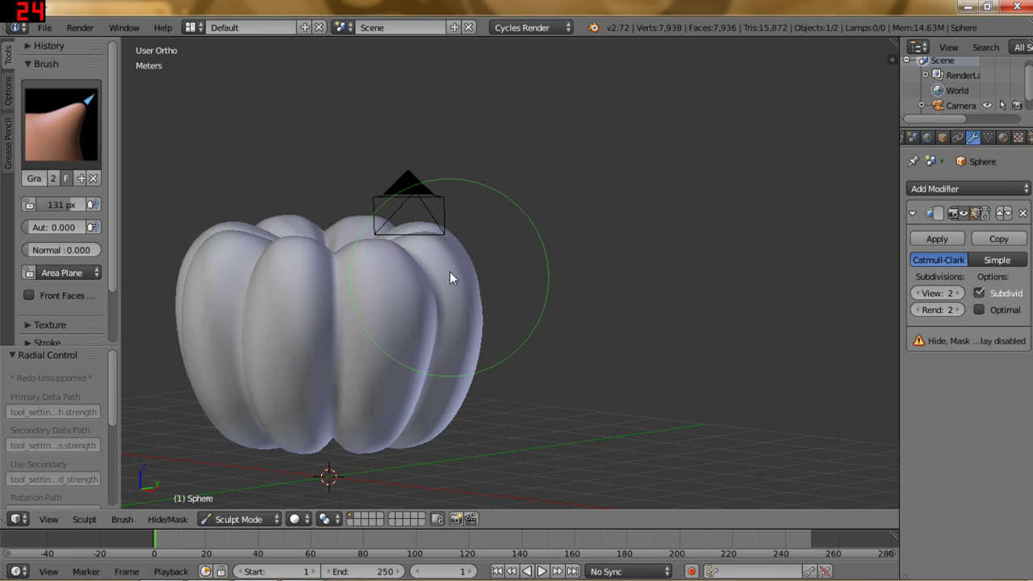
mouse_move(451, 271)
middle_mouse_down()
mouse_move(445, 283)
mouse_move(412, 286)
mouse_move(300, 277)
middle_mouse_up()
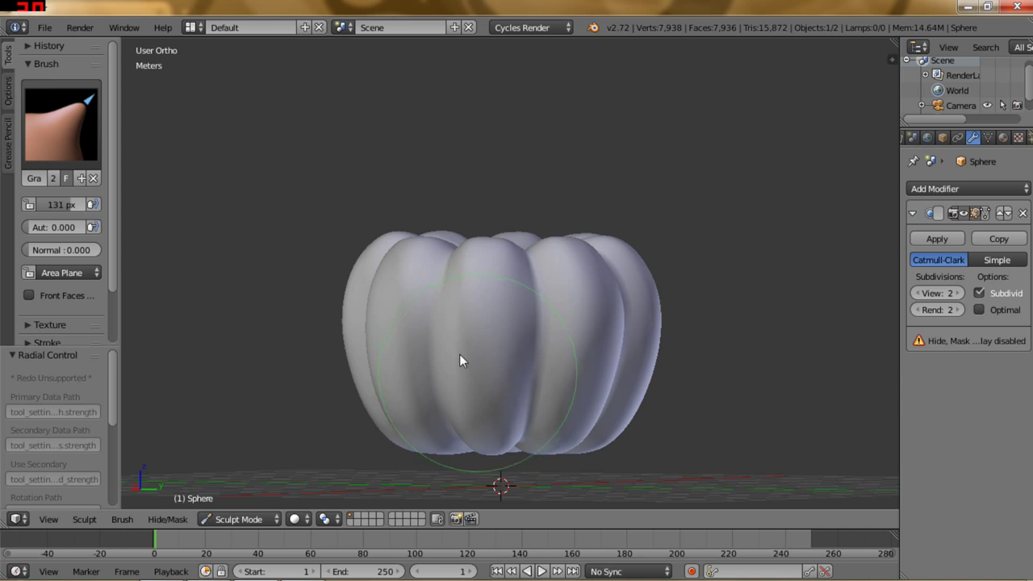
scroll(461, 358, "up", 1)
mouse_move(471, 363)
middle_mouse_down()
mouse_move(486, 322)
mouse_move(485, 354)
mouse_move(519, 232)
mouse_move(503, 289)
mouse_move(503, 238)
middle_mouse_up()
middle_click_drag(516, 327, 512, 187)
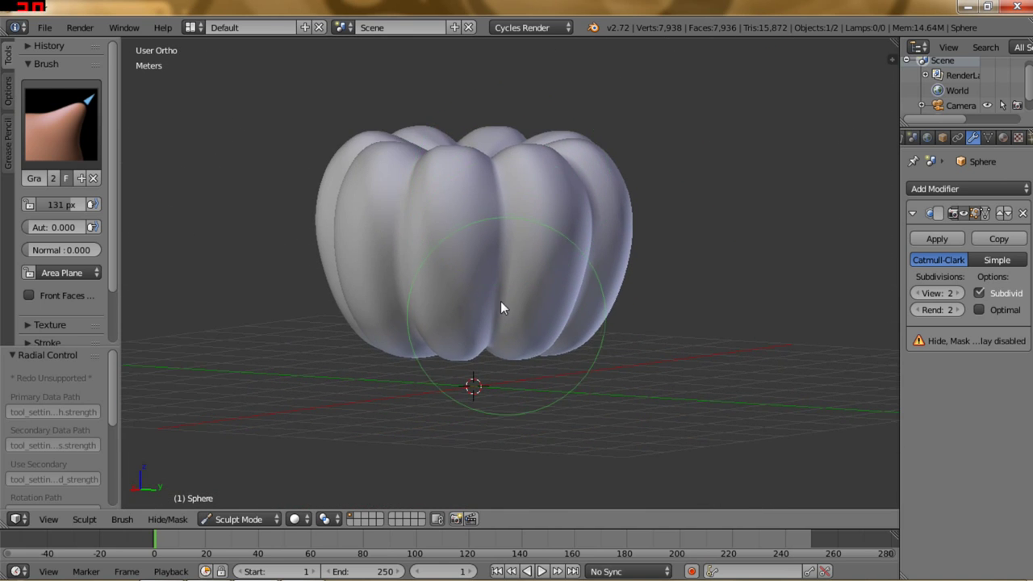
middle_click_drag(500, 301, 482, 189)
middle_click_drag(504, 316, 491, 318)
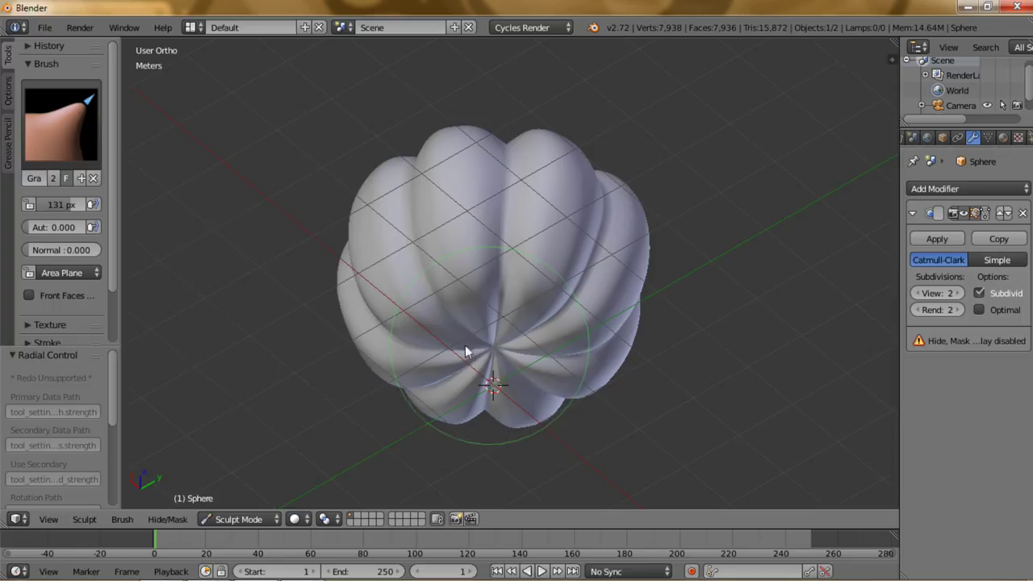
Switch to the Smooth brush at 131 px and 0.053 strength, then smooth the top where ribs meet.
left_click(87, 143)
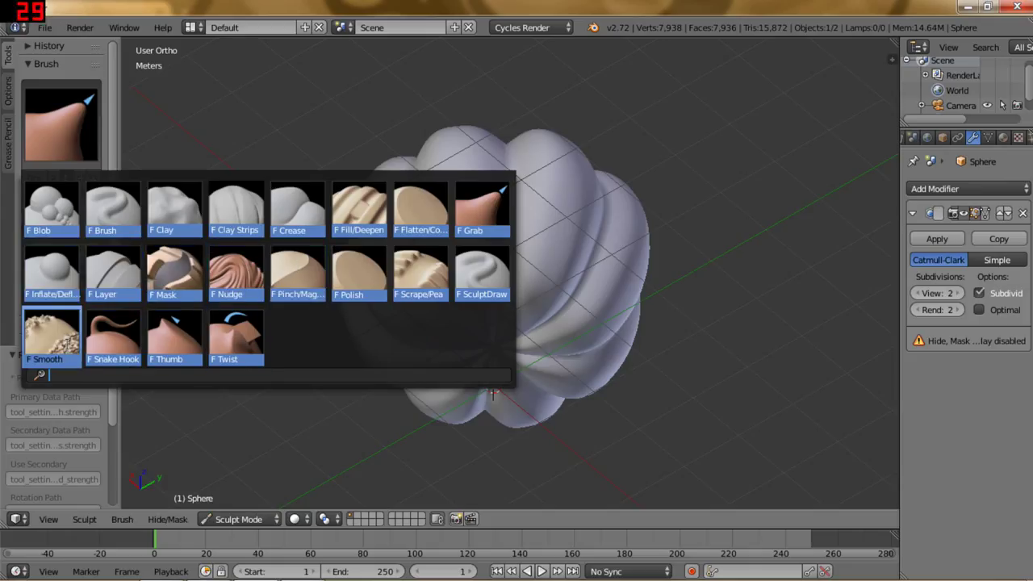
left_click(40, 333)
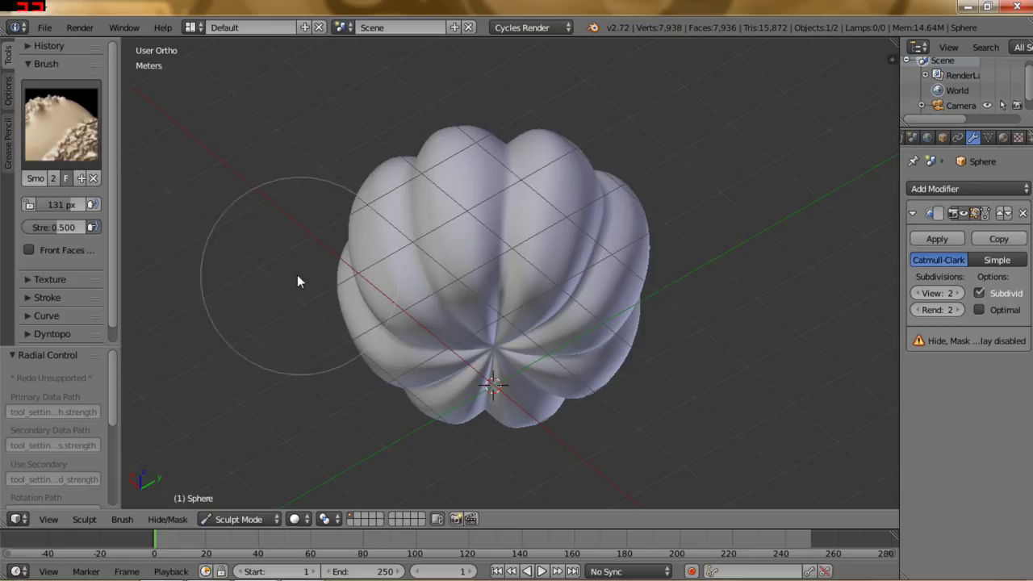
key("f")
left_click(264, 275)
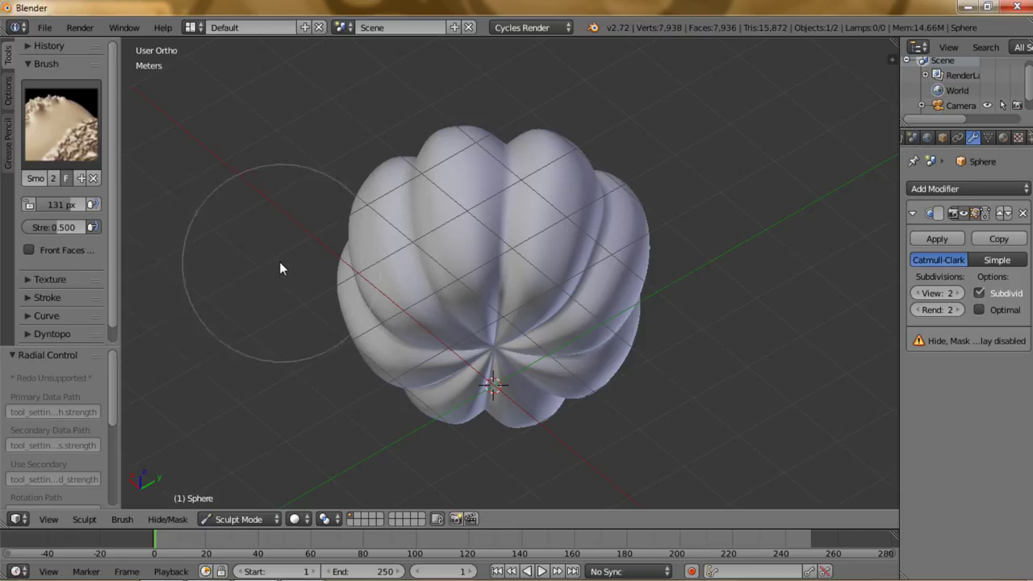
key("shift+f")
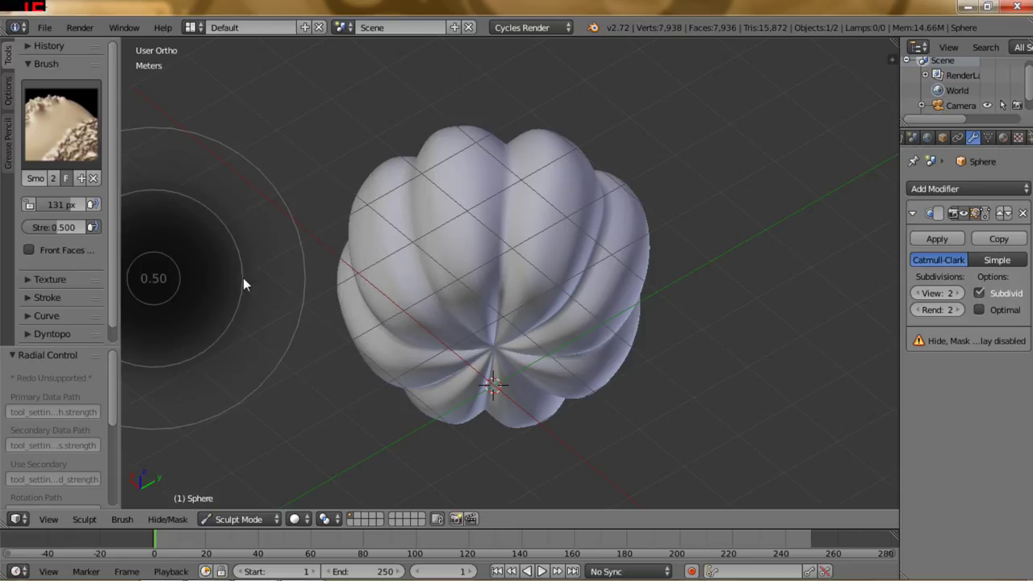
left_click(299, 277)
mouse_move(424, 212)
middle_mouse_down()
mouse_move(439, 279)
mouse_move(450, 136)
mouse_move(454, 230)
mouse_move(498, 86)
mouse_move(487, 239)
mouse_move(473, 150)
middle_mouse_up()
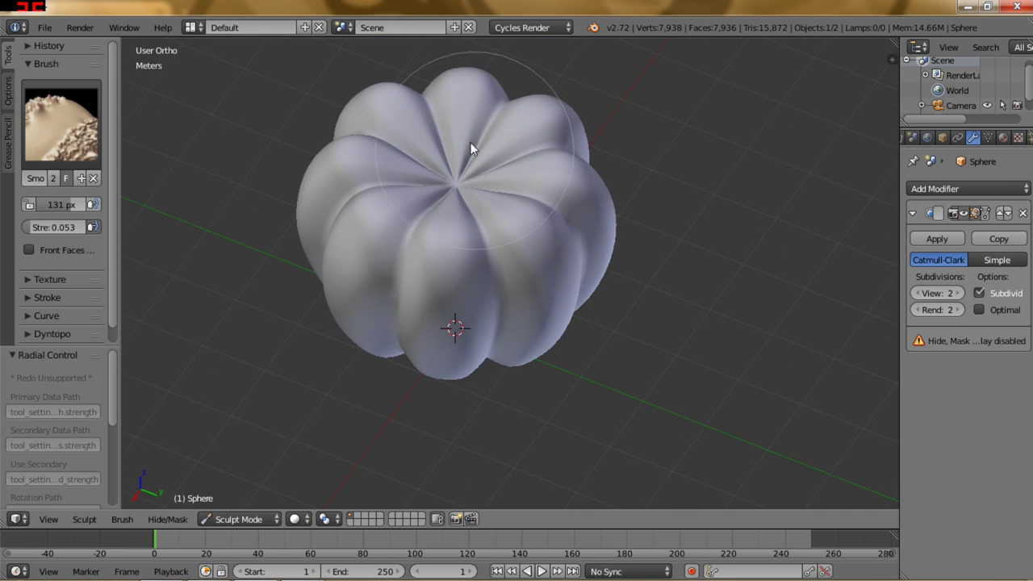
mouse_move(450, 158)
left_mouse_down()
mouse_move(450, 177)
mouse_move(438, 147)
mouse_move(452, 181)
mouse_move(477, 189)
mouse_move(490, 152)
mouse_move(476, 136)
left_mouse_up()
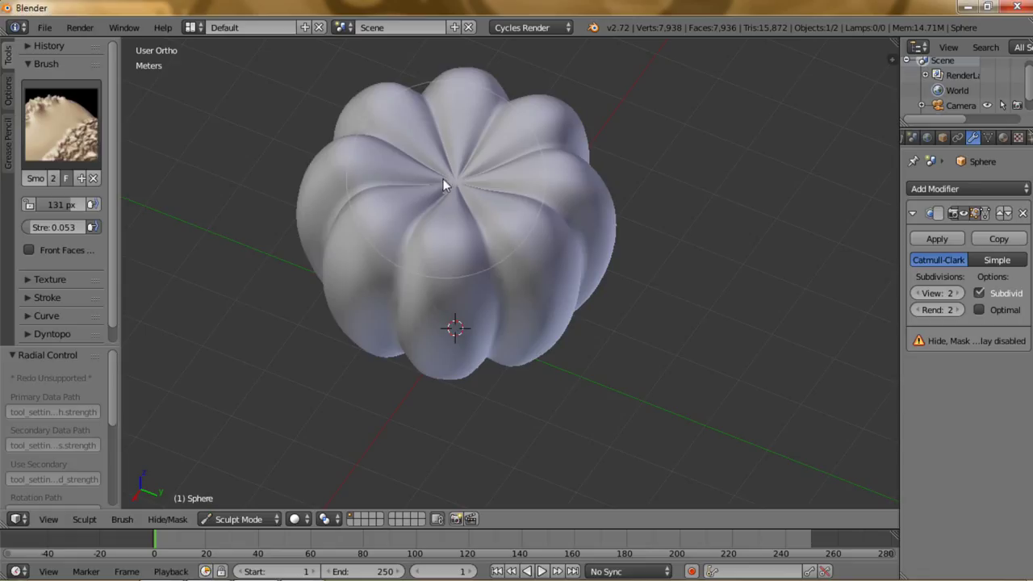
Shrink the Smooth brush to 86 px and raise its strength to 0.162.
key("f")
key("Escape")
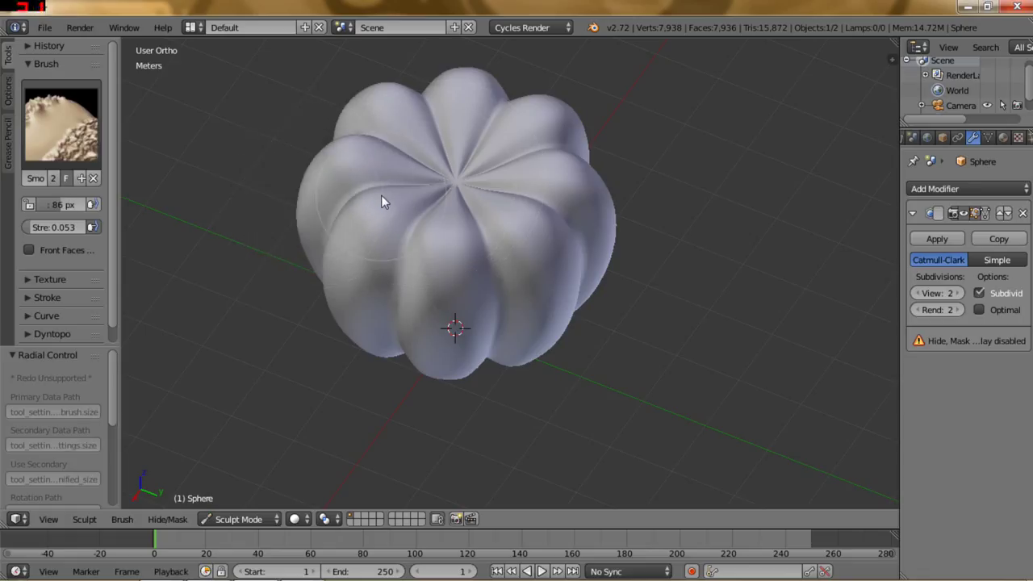
key("f")
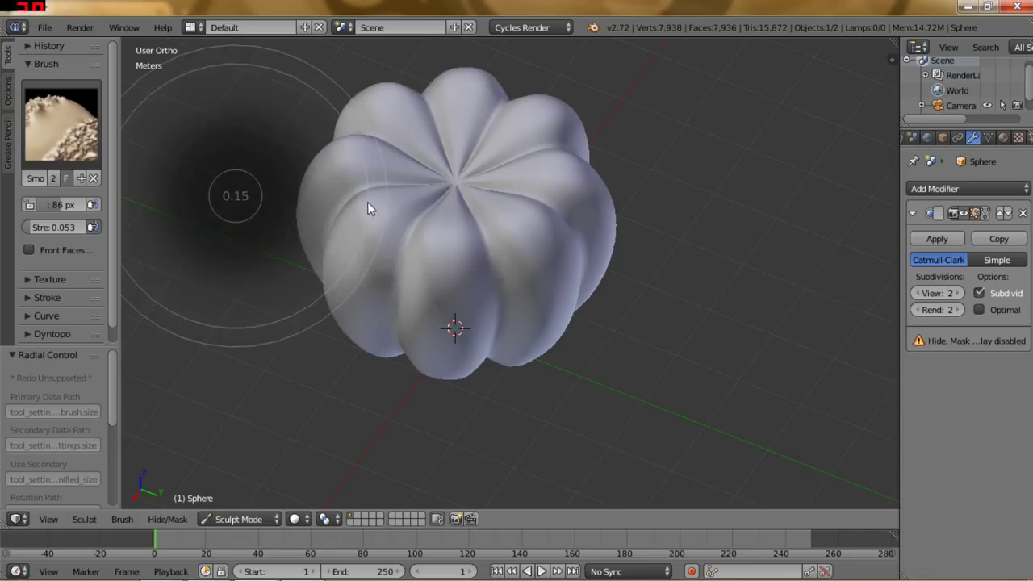
left_click(396, 207)
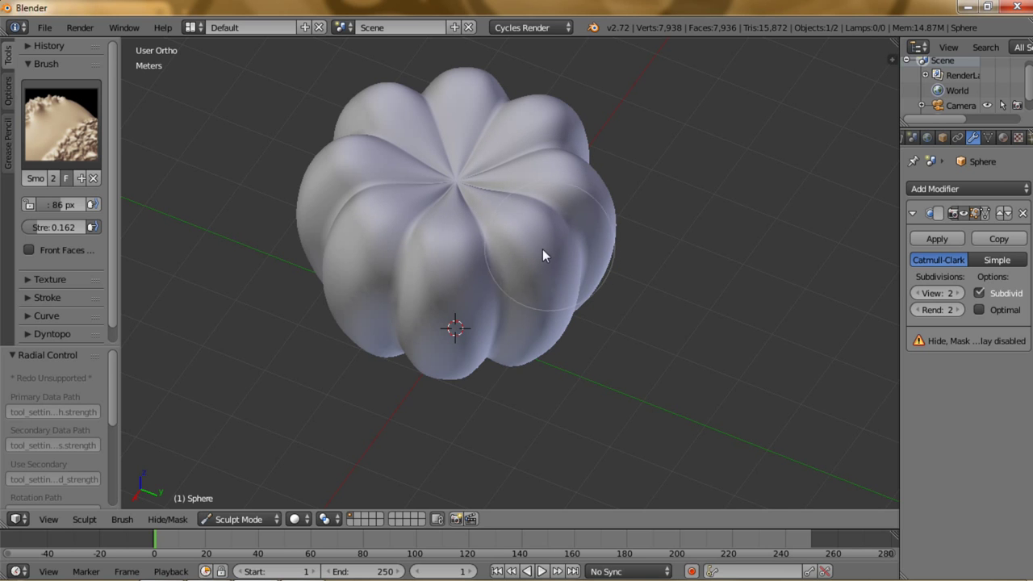
middle_click_drag(545, 250, 529, 189, "shift")
mouse_move(525, 235)
middle_mouse_down()
mouse_move(493, 175)
mouse_move(480, 253)
middle_mouse_up()
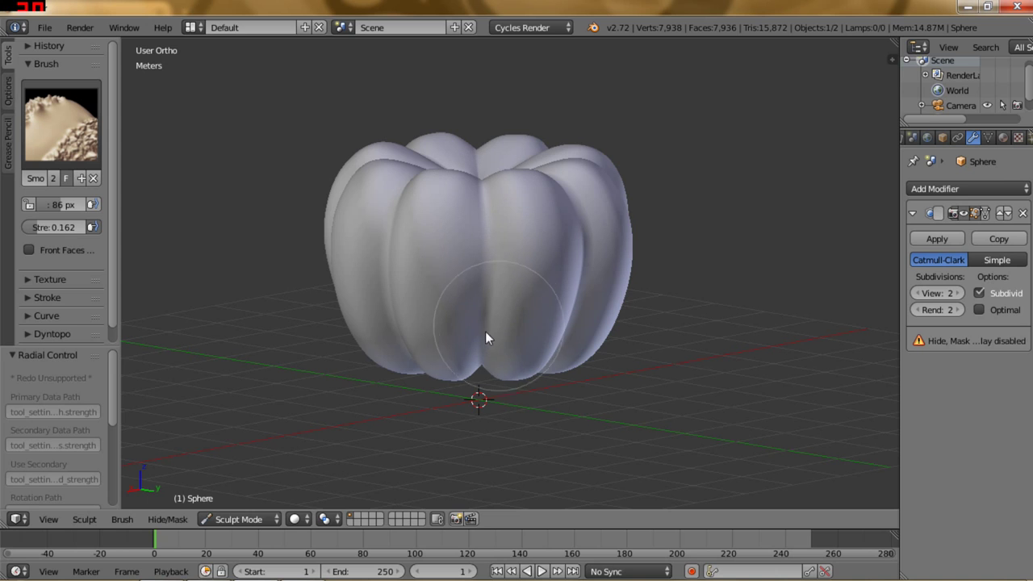
Orbit to look down on the pumpkin's top and smooth the central dimple where the ribs meet.
mouse_move(491, 295)
middle_mouse_down()
mouse_move(514, 288)
mouse_move(412, 256)
middle_mouse_up()
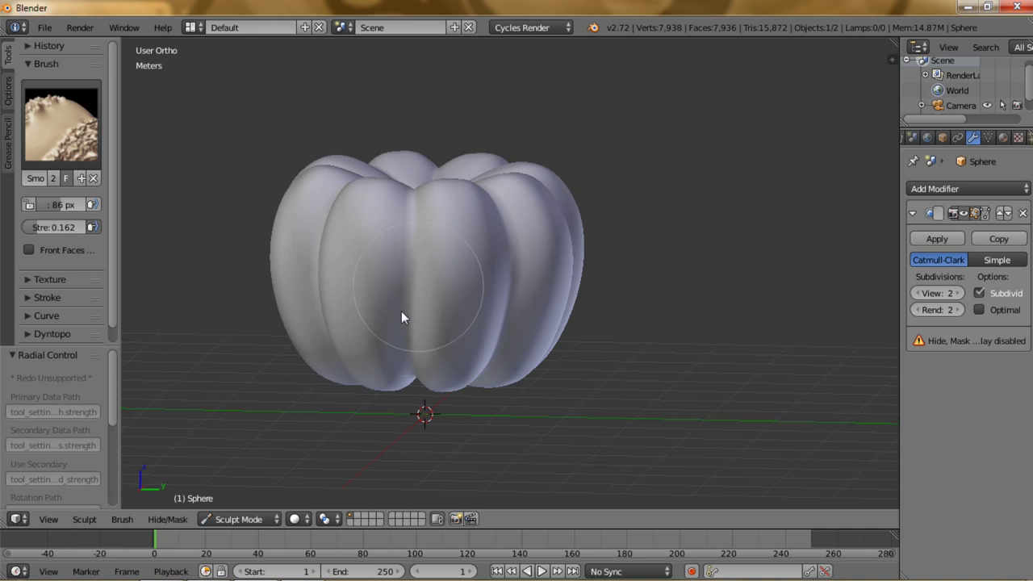
mouse_move(349, 278)
middle_mouse_down()
mouse_move(493, 274)
mouse_move(376, 255)
mouse_move(371, 227)
middle_mouse_up()
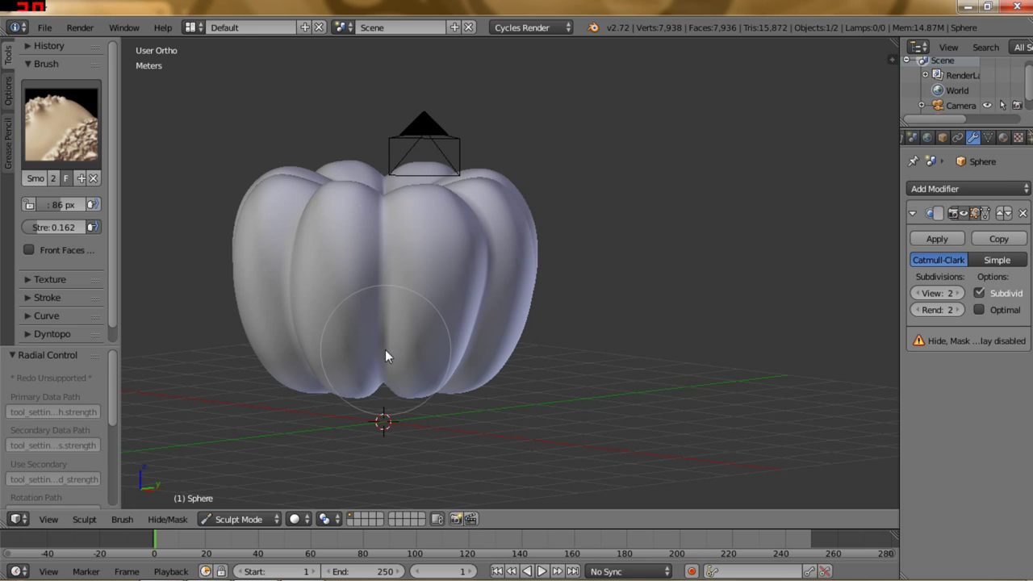
mouse_move(348, 260)
middle_mouse_down()
mouse_move(455, 273)
mouse_move(284, 255)
middle_mouse_up()
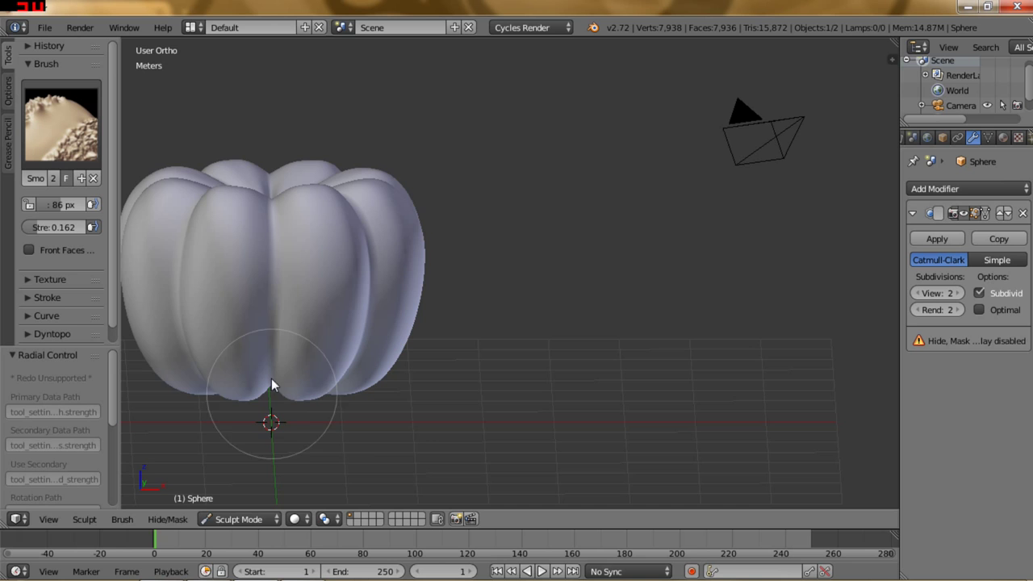
mouse_move(260, 314)
middle_mouse_down()
mouse_move(487, 274)
mouse_move(332, 247)
middle_mouse_up()
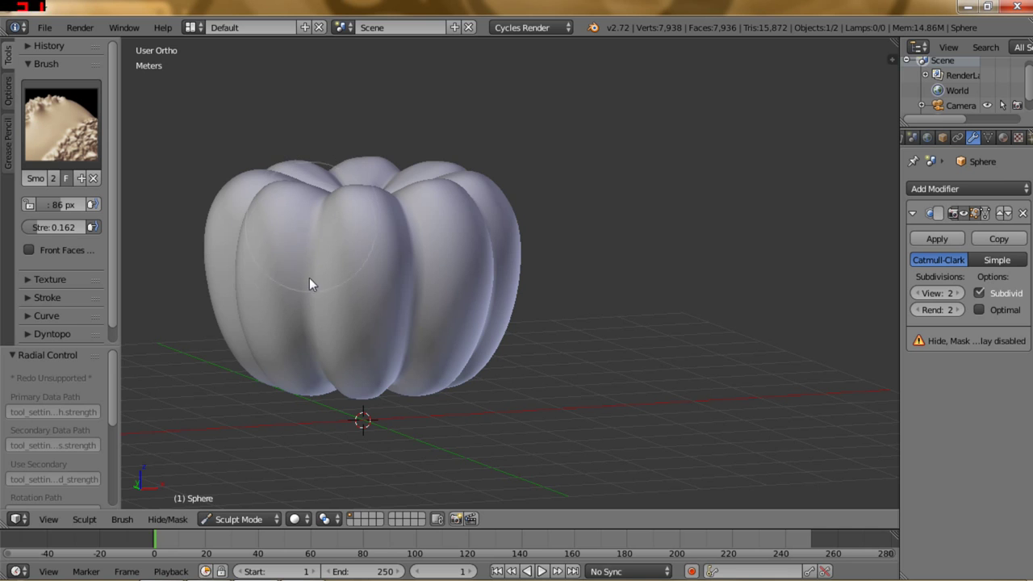
middle_click_drag(280, 271, 386, 223)
mouse_move(293, 232)
middle_mouse_down()
mouse_move(511, 242)
mouse_move(364, 262)
mouse_move(362, 251)
middle_mouse_up()
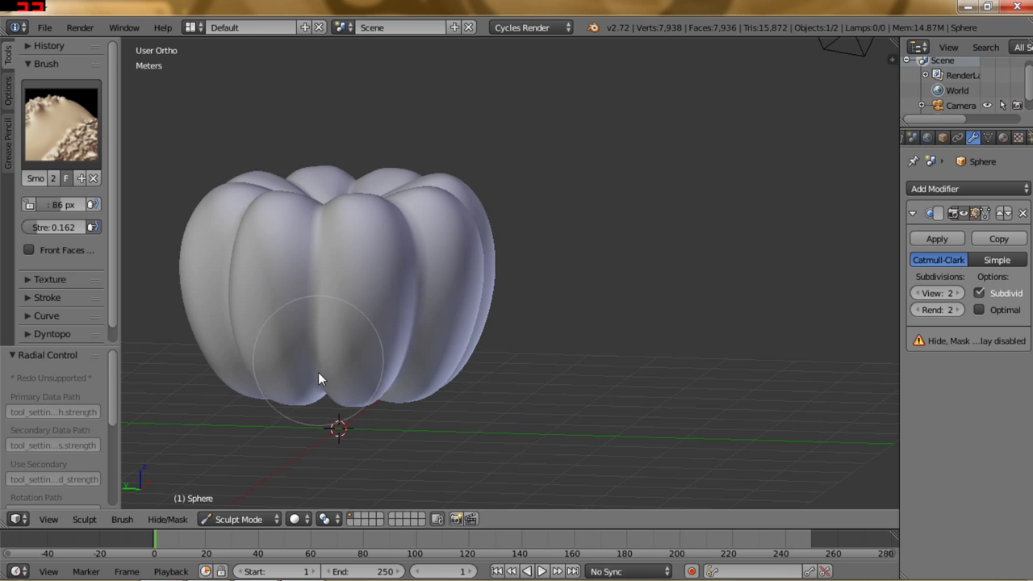
mouse_move(293, 307)
middle_mouse_down()
mouse_move(544, 267)
mouse_move(373, 216)
middle_mouse_up()
mouse_move(353, 277)
middle_mouse_down()
mouse_move(531, 260)
mouse_move(496, 228)
mouse_move(403, 192)
middle_mouse_up()
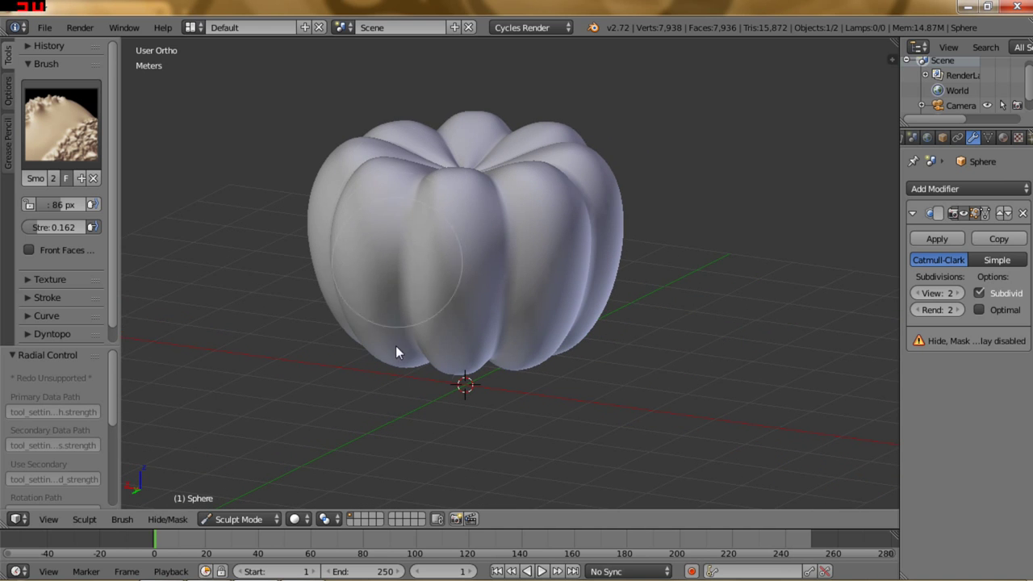
mouse_move(422, 353)
middle_mouse_down()
mouse_move(415, 237)
mouse_move(464, 393)
mouse_move(482, 326)
mouse_move(472, 195)
middle_mouse_up()
left_click_drag(473, 265, 481, 314)
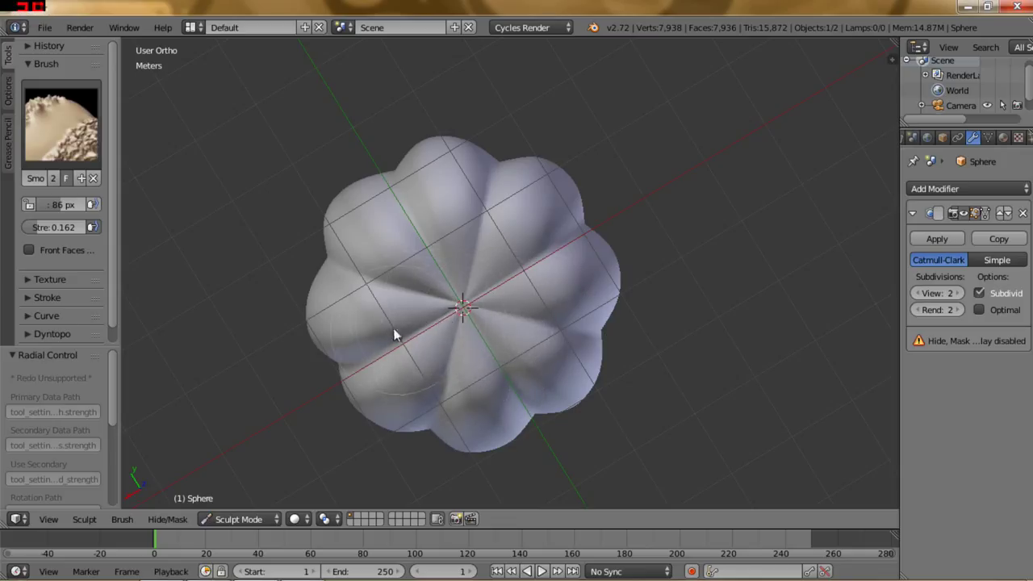
mouse_move(361, 267)
middle_mouse_down()
mouse_move(503, 329)
mouse_move(384, 288)
middle_mouse_up()
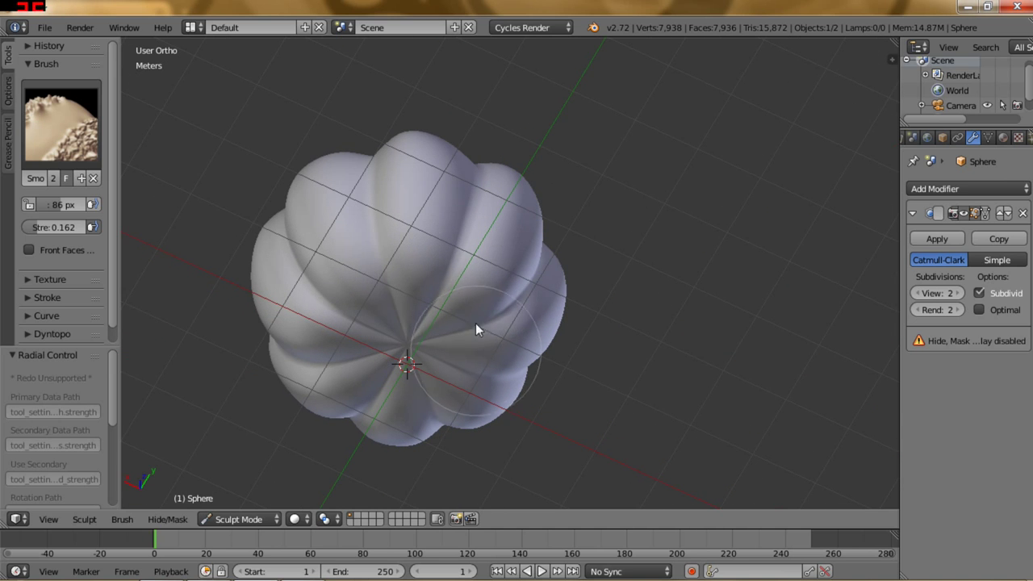
left_click_drag(373, 324, 324, 273)
key("ctrl+z")
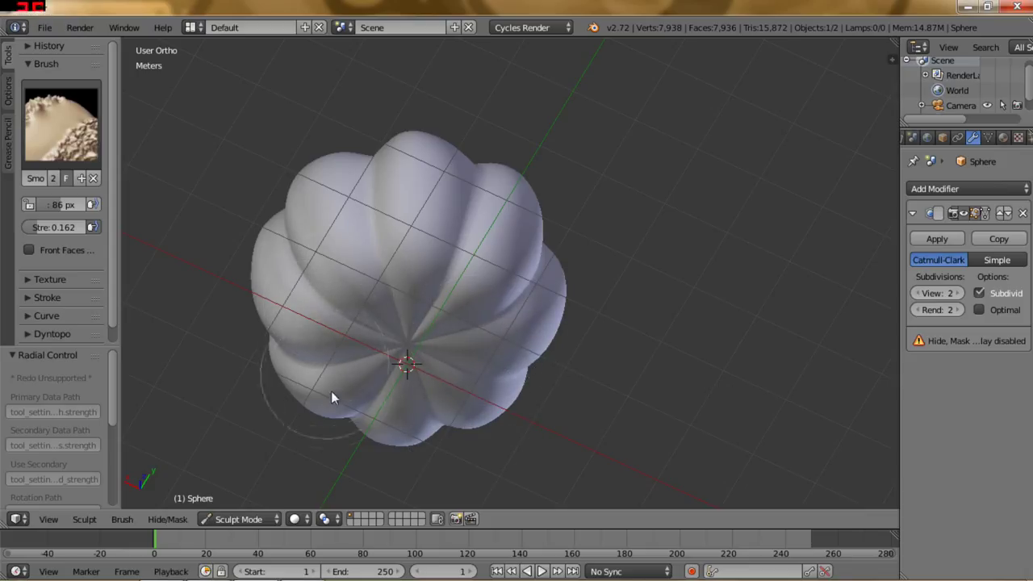
mouse_move(348, 316)
middle_mouse_down()
mouse_move(528, 334)
mouse_move(561, 306)
middle_mouse_up()
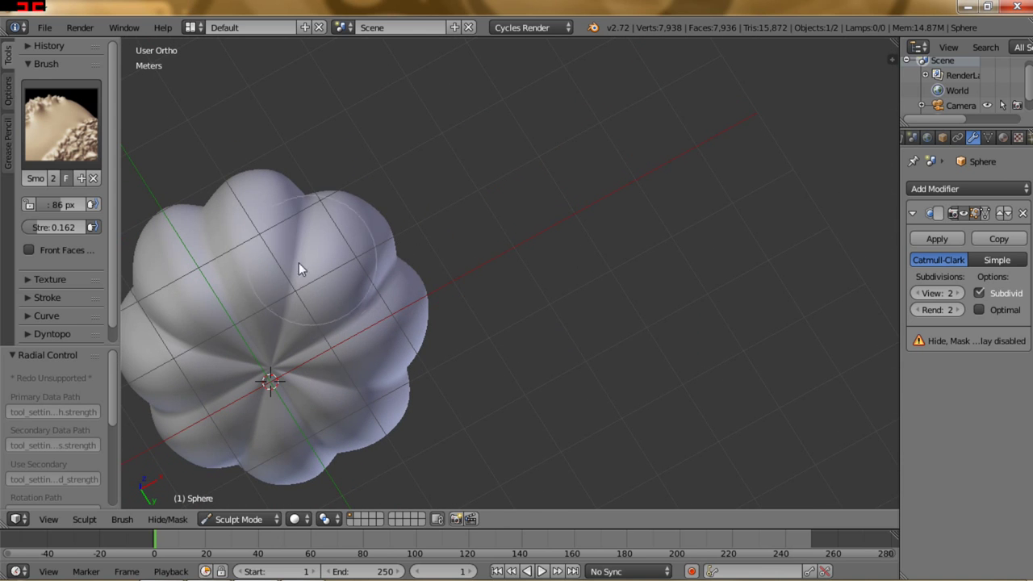
mouse_move(281, 295)
middle_mouse_down()
mouse_move(331, 232)
mouse_move(322, 257)
mouse_move(252, 258)
mouse_move(356, 208)
middle_mouse_up()
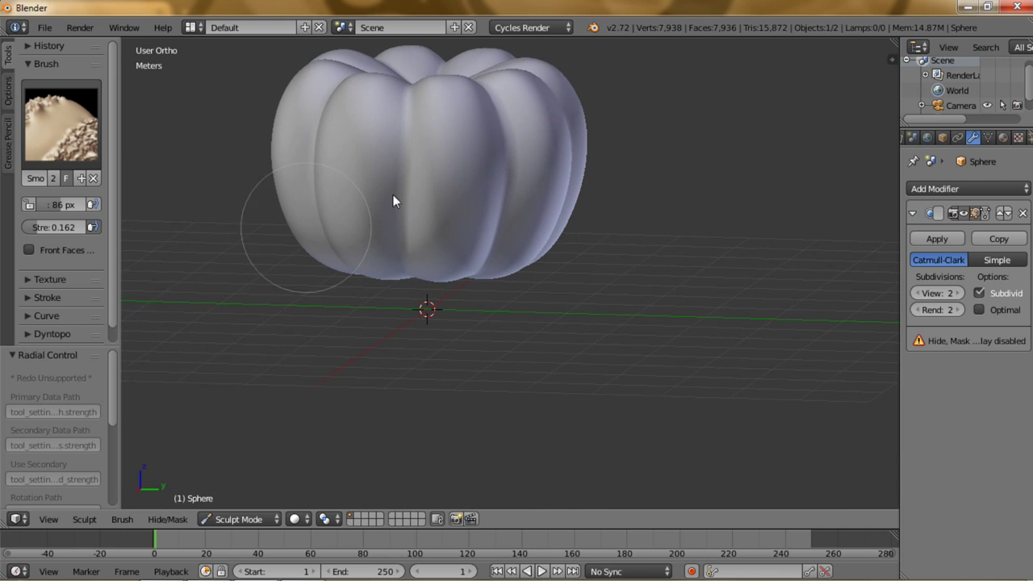
mouse_move(474, 139)
middle_mouse_down()
mouse_move(504, 121)
mouse_move(530, 151)
middle_mouse_up()
scroll(528, 151, "down", 3)
scroll(542, 207, "down", 2)
mouse_move(542, 207)
middle_mouse_down()
mouse_move(451, 207)
mouse_move(449, 187)
mouse_move(450, 210)
mouse_move(474, 211)
mouse_move(423, 212)
mouse_move(484, 180)
middle_mouse_up()
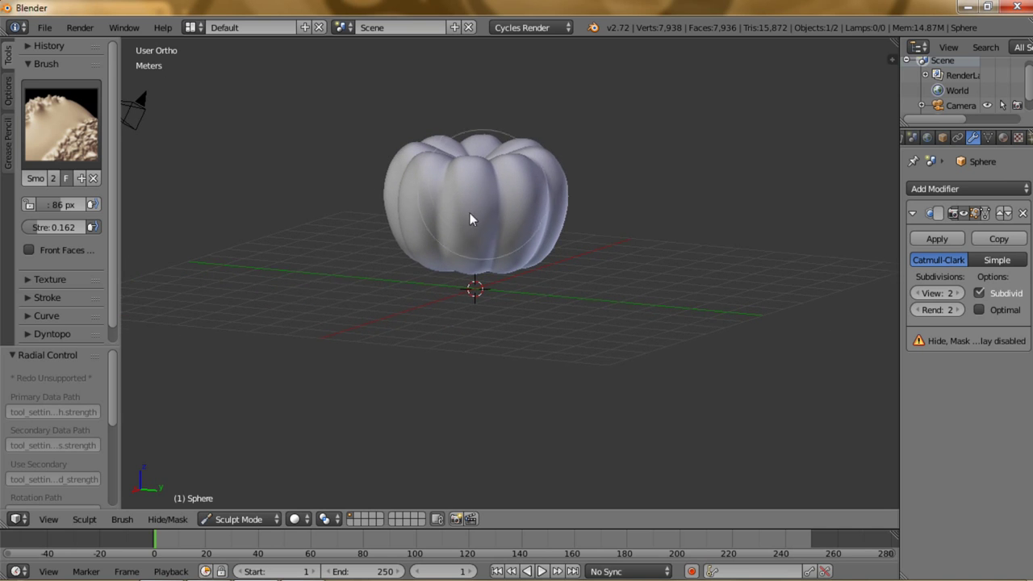
scroll(479, 207, "up", 2)
mouse_move(484, 231)
middle_mouse_down()
mouse_move(473, 212)
mouse_move(399, 228)
mouse_move(483, 223)
mouse_move(488, 204)
mouse_move(494, 229)
mouse_move(546, 229)
mouse_move(528, 231)
mouse_move(514, 261)
mouse_move(486, 256)
mouse_move(479, 229)
mouse_move(553, 258)
mouse_move(396, 214)
mouse_move(405, 254)
middle_mouse_up()
scroll(483, 222, "down", 1)
middle_click_drag(372, 197, 357, 191)
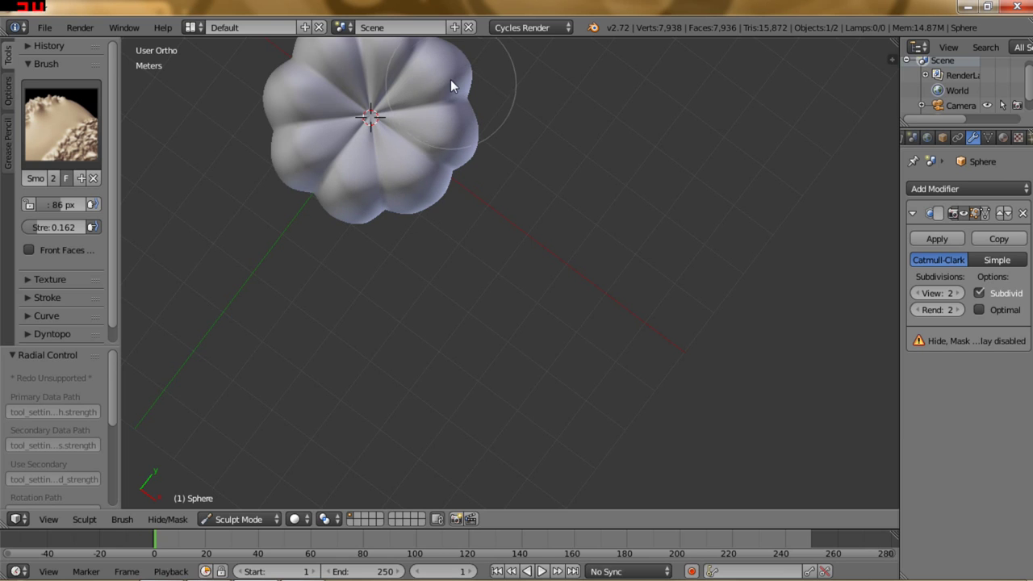
middle_click_drag(472, 159, 522, 220, "shift")
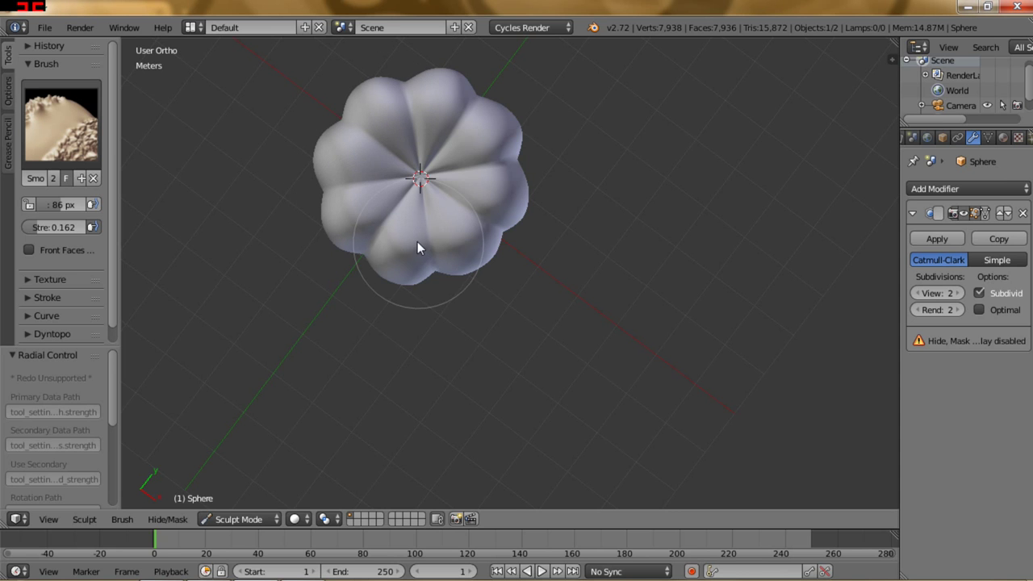
mouse_move(425, 239)
middle_mouse_down()
mouse_move(370, 123)
mouse_move(468, 237)
mouse_move(440, 292)
mouse_move(403, 262)
mouse_move(446, 253)
middle_mouse_up()
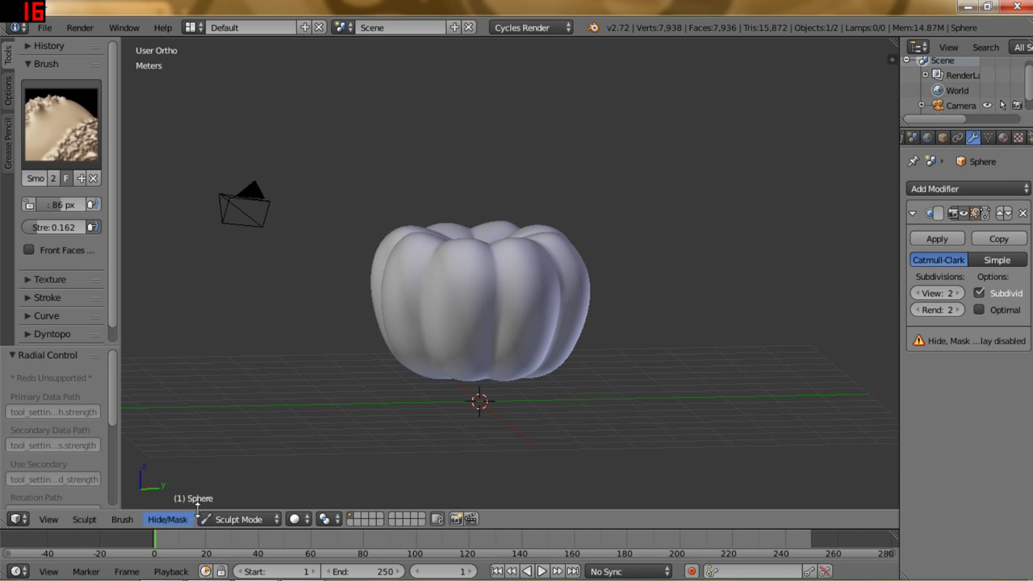
Switch the pumpkin from Sculpt Mode to Object Mode and zoom in on it.
left_click(254, 519)
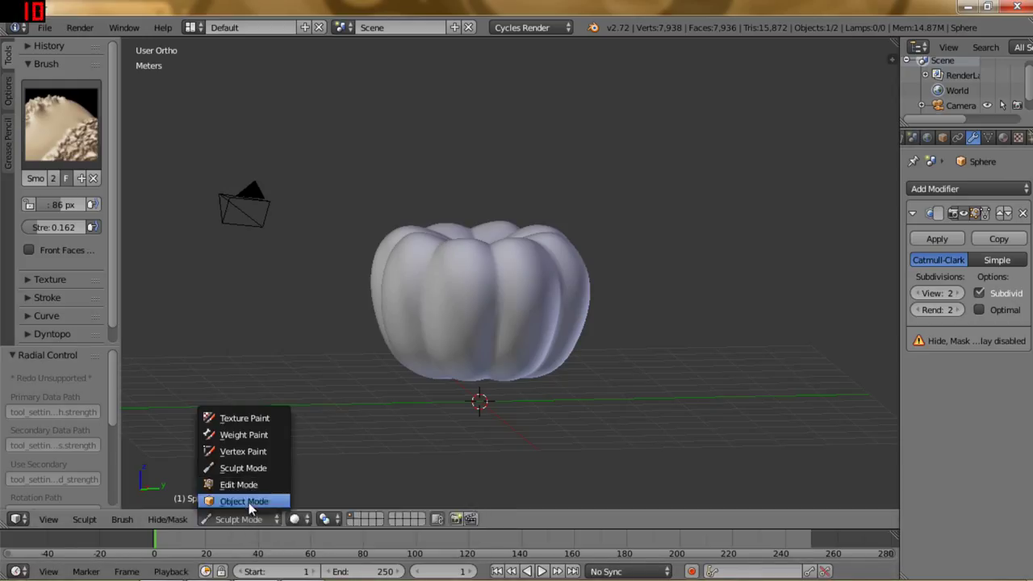
left_click(246, 501)
mouse_move(514, 307)
middle_mouse_down("shift")
mouse_move(508, 339)
mouse_move(510, 303)
mouse_move(494, 313)
middle_mouse_up("shift")
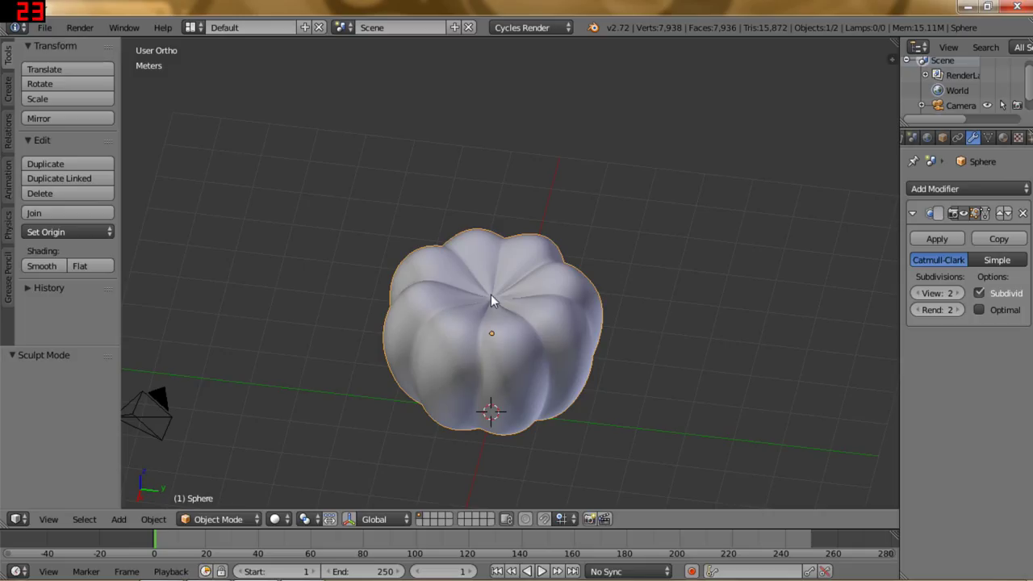
scroll(508, 313, "up", 3)
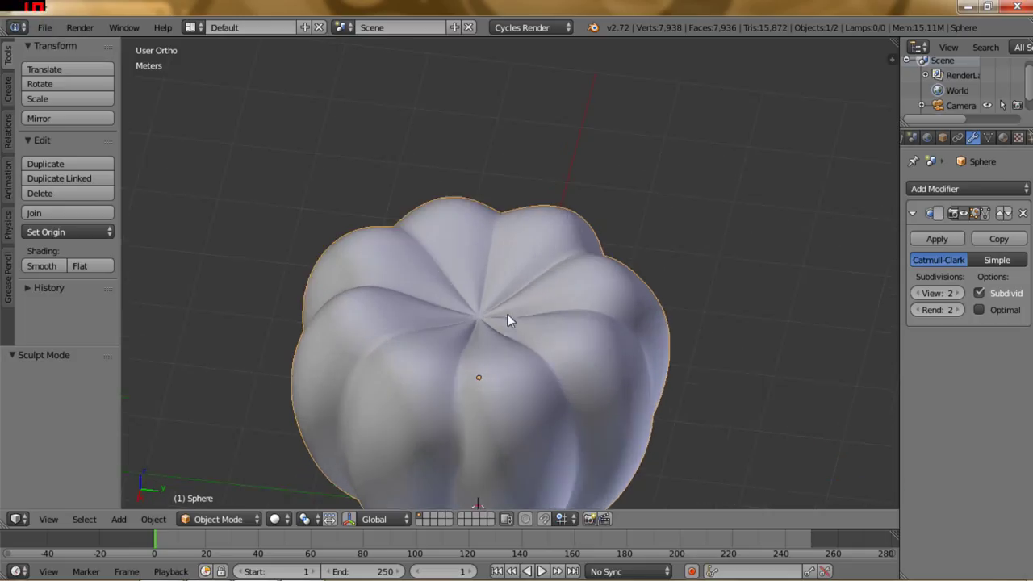
scroll(508, 313, "up", 1)
Enter Edit Mode with nothing selected, framing the pumpkin's top on the mesh cage.
key("Tab")
key("a")
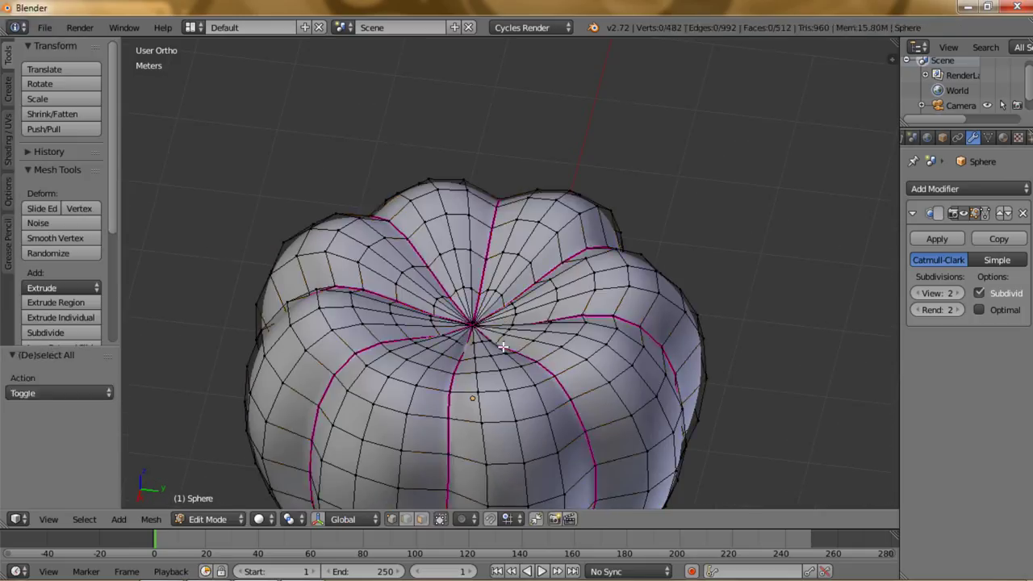
scroll(502, 347, "down", 4)
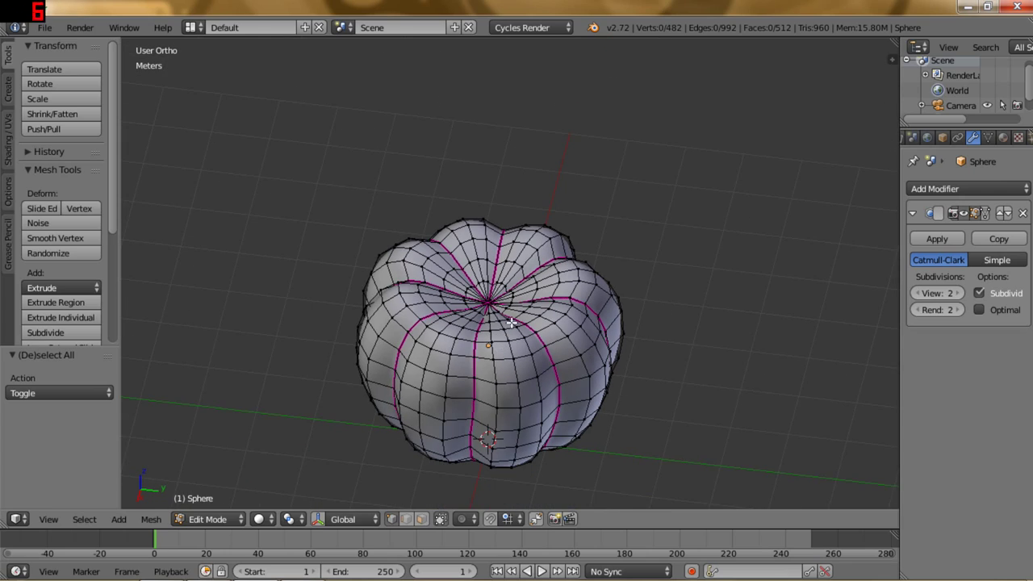
scroll(512, 322, "up", 2)
scroll(512, 322, "up", 2)
middle_click_drag(508, 333, 496, 392)
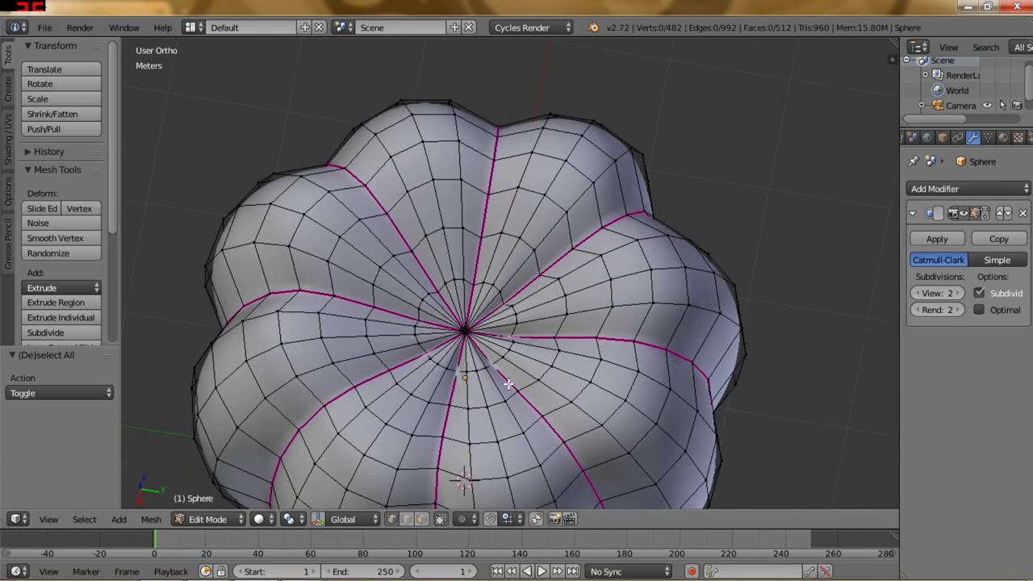
scroll(500, 377, "up", 2)
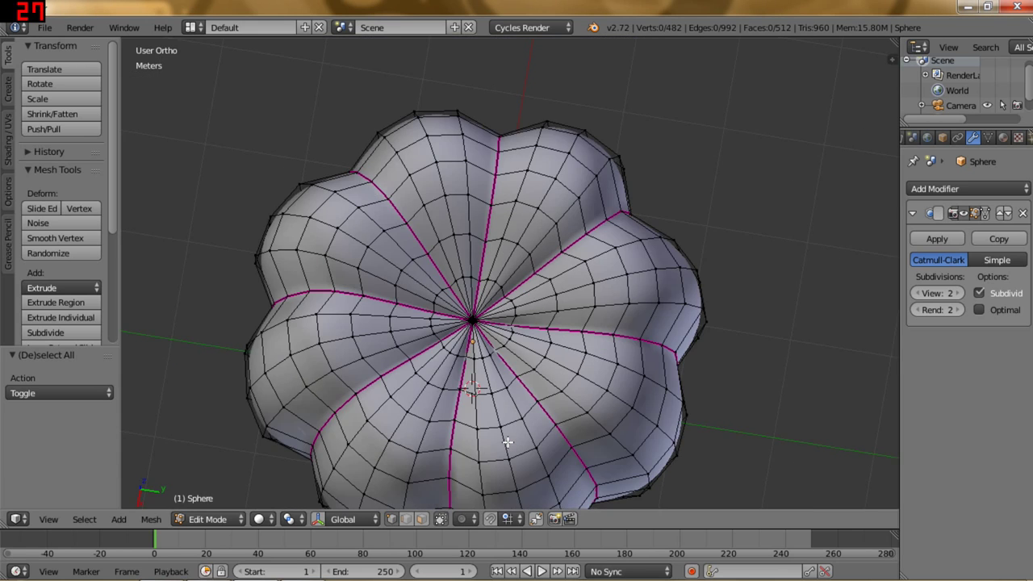
mouse_move(507, 442)
middle_mouse_down()
mouse_move(502, 340)
mouse_move(556, 369)
mouse_move(548, 397)
middle_mouse_up()
scroll(76, 289, "down", 1)
scroll(74, 291, "down", 1)
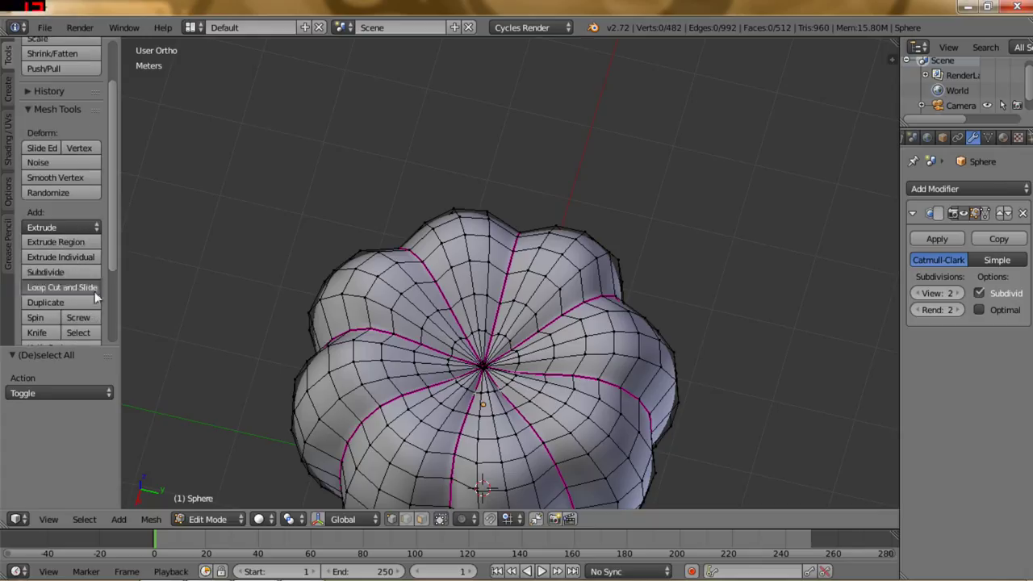
Cancel an accidental loop cut and zoom in on the pumpkin's top.
left_click(94, 291)
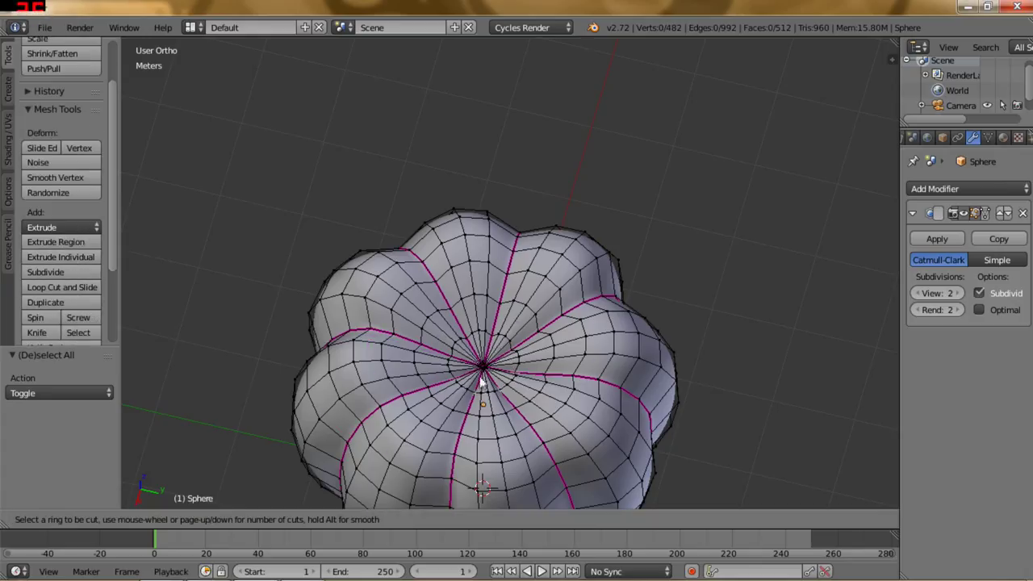
key("Escape")
scroll(462, 334, "up", 1)
scroll(509, 394, "up", 1)
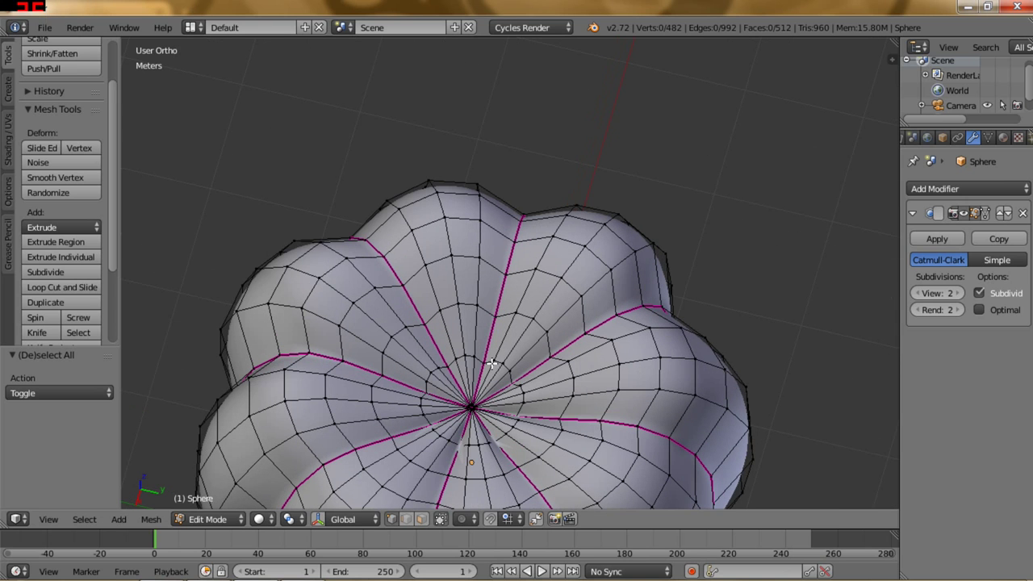
scroll(515, 301, "up", 2)
scroll(515, 301, "up", 1)
scroll(519, 297, "up", 1)
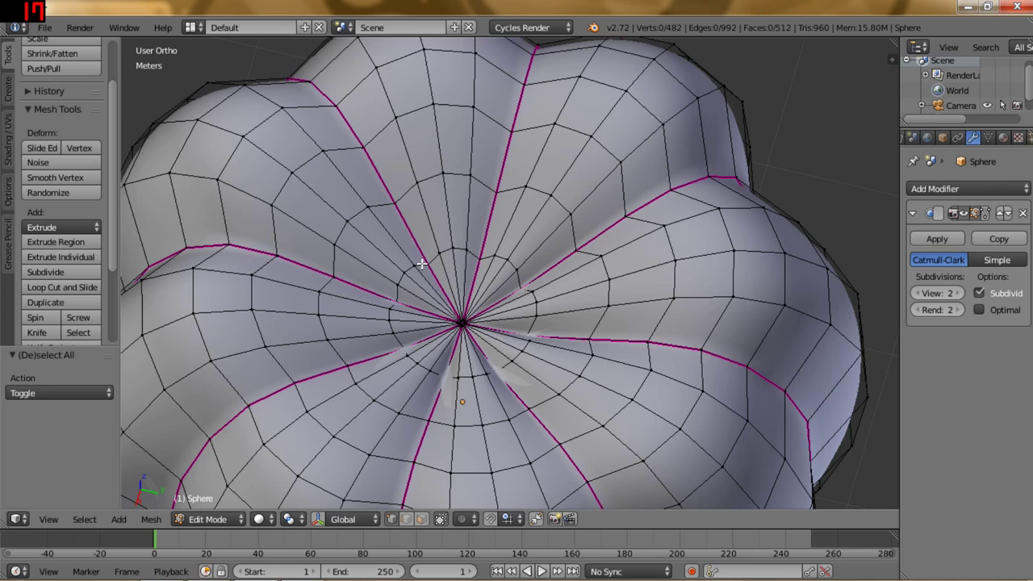
Select the edge ring around the top centre plus the centre vertex.
right_click(450, 251, "alt")
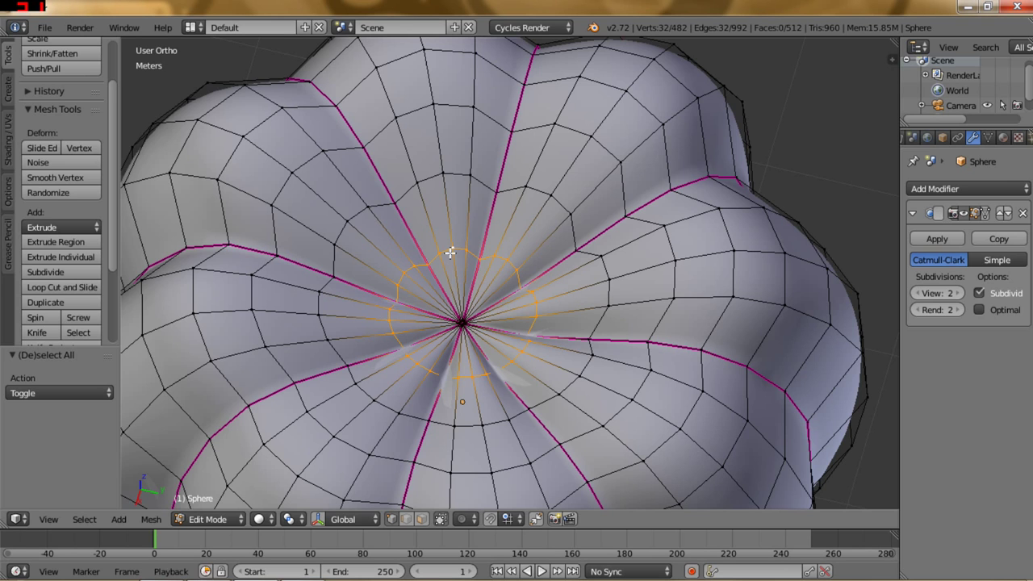
scroll(455, 261, "down", 1)
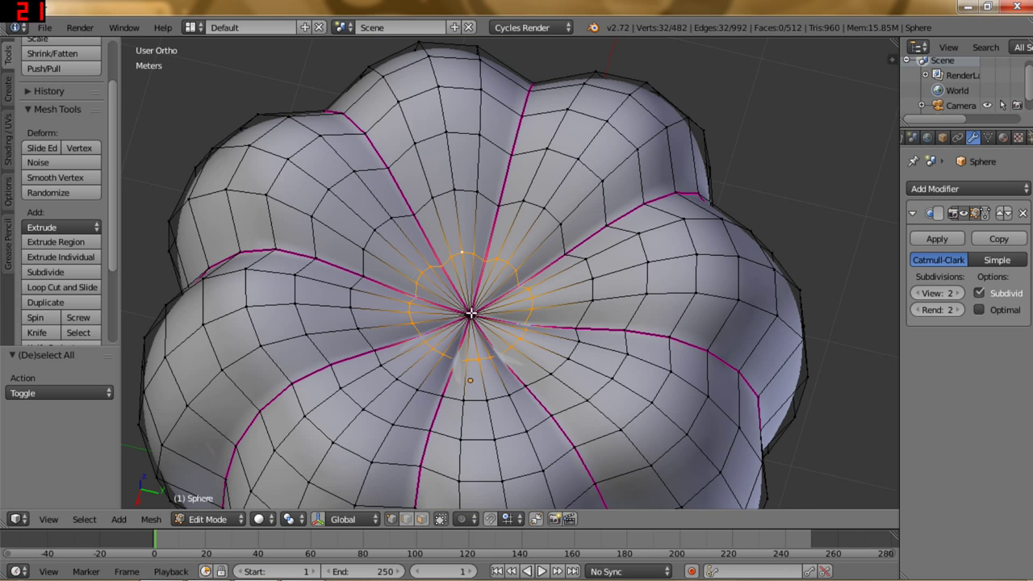
right_click(472, 313, "shift")
mouse_move(508, 385)
middle_mouse_down()
mouse_move(507, 328)
mouse_move(509, 350)
middle_mouse_up()
scroll(507, 329, "down", 2)
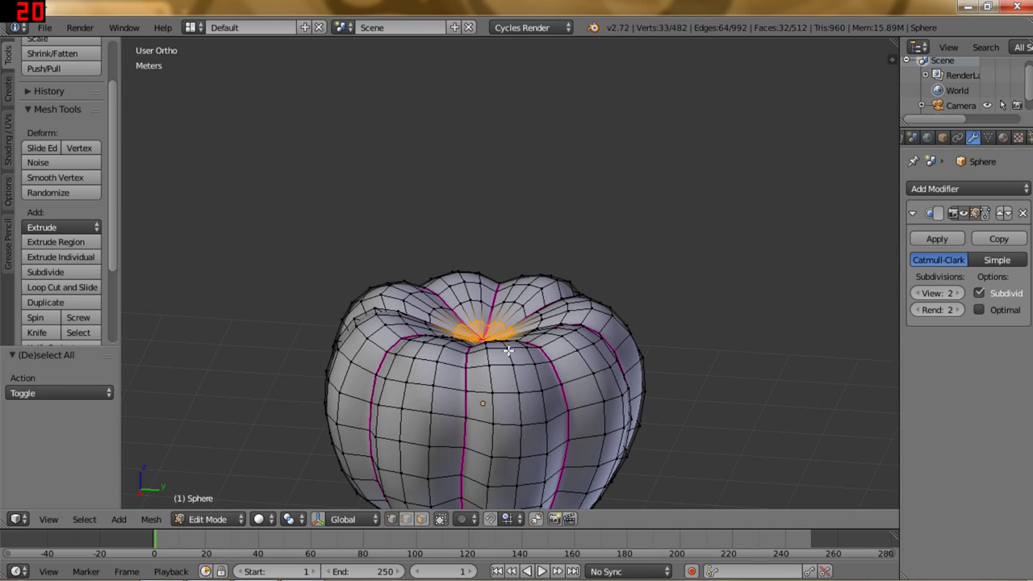
Extrude the central top faces upward into a stem and shift its top to the right.
key("e")
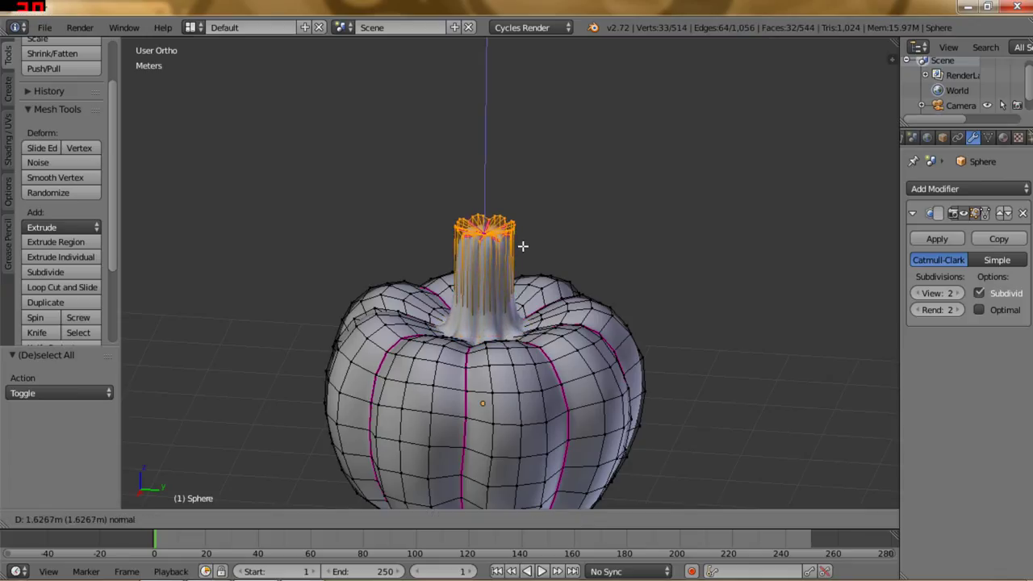
left_click(516, 276)
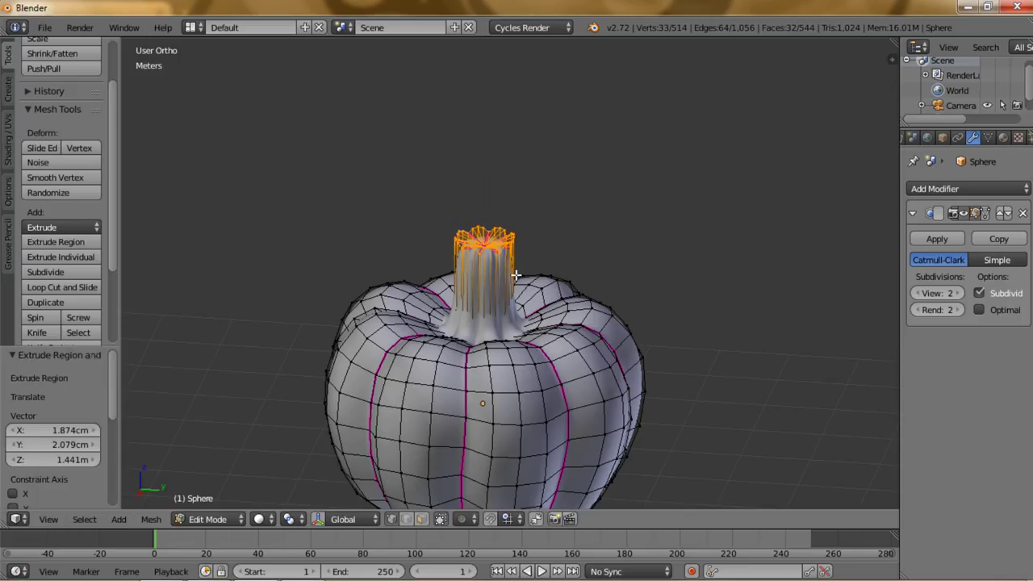
key("KP_1")
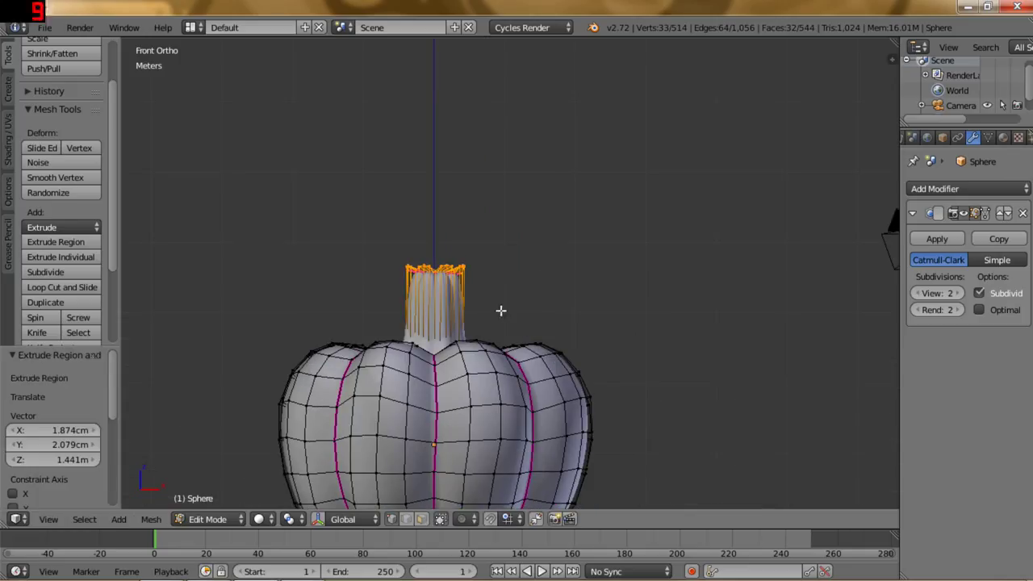
key("g")
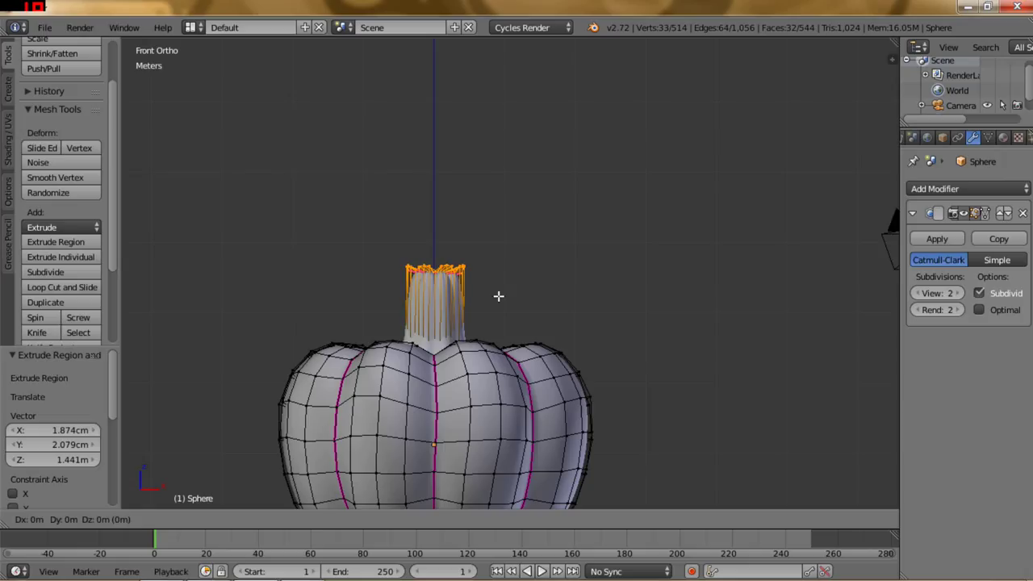
key("Escape")
key("g")
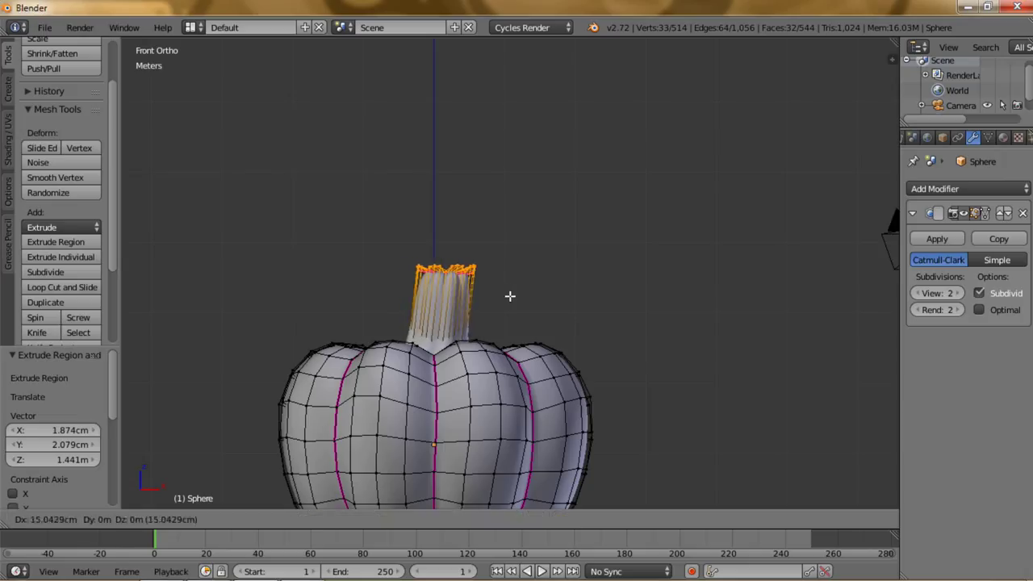
left_click(510, 296)
Tilt the stem top slightly and refine its position from front and top views.
key("r")
left_click(505, 311)
key("g")
left_click(509, 319)
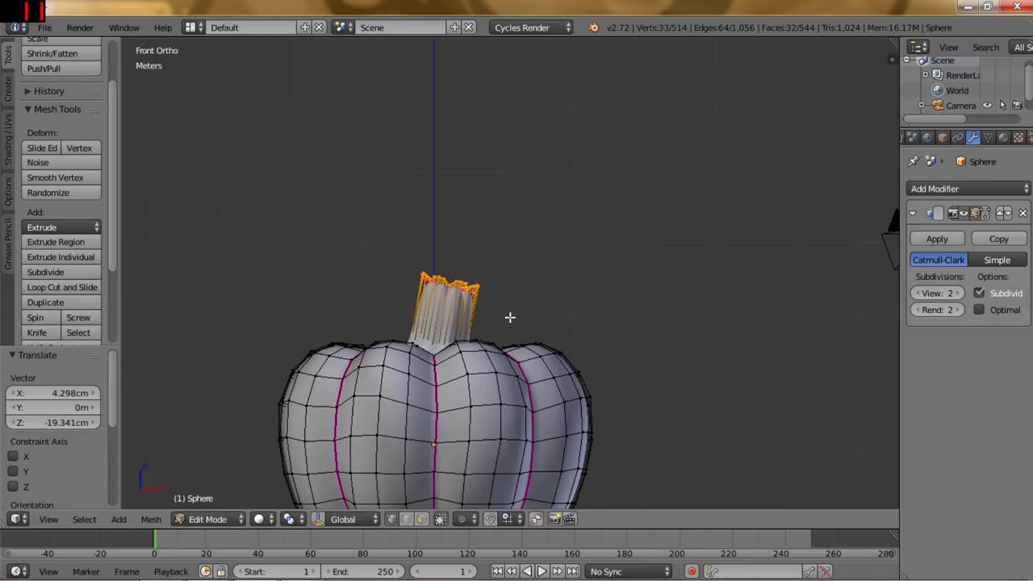
key("KP_7")
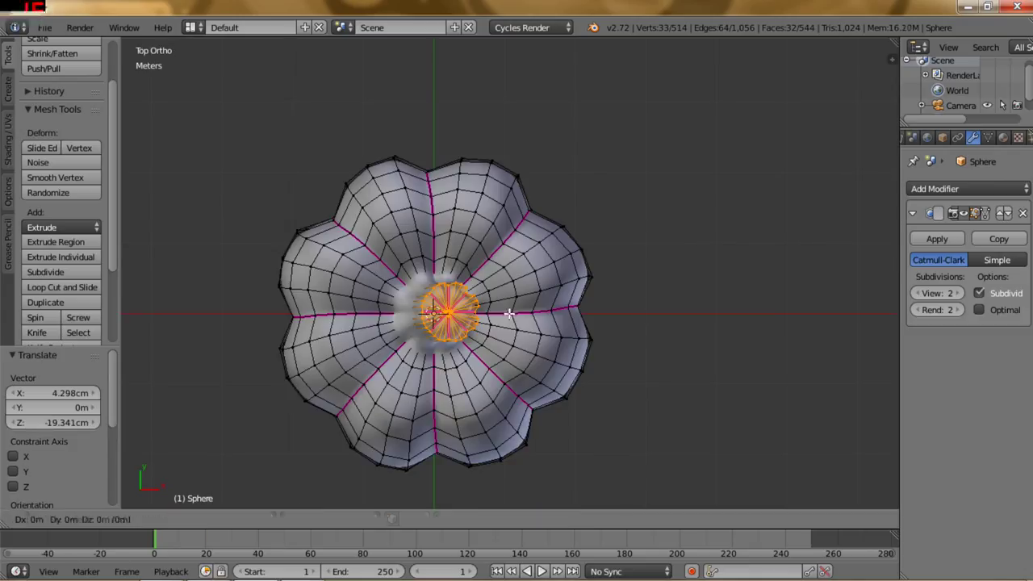
key("g")
left_click(469, 378)
Nudge the stem top 3.224 cm along X and 9.67 cm lower.
middle_click_drag(469, 378, 466, 257)
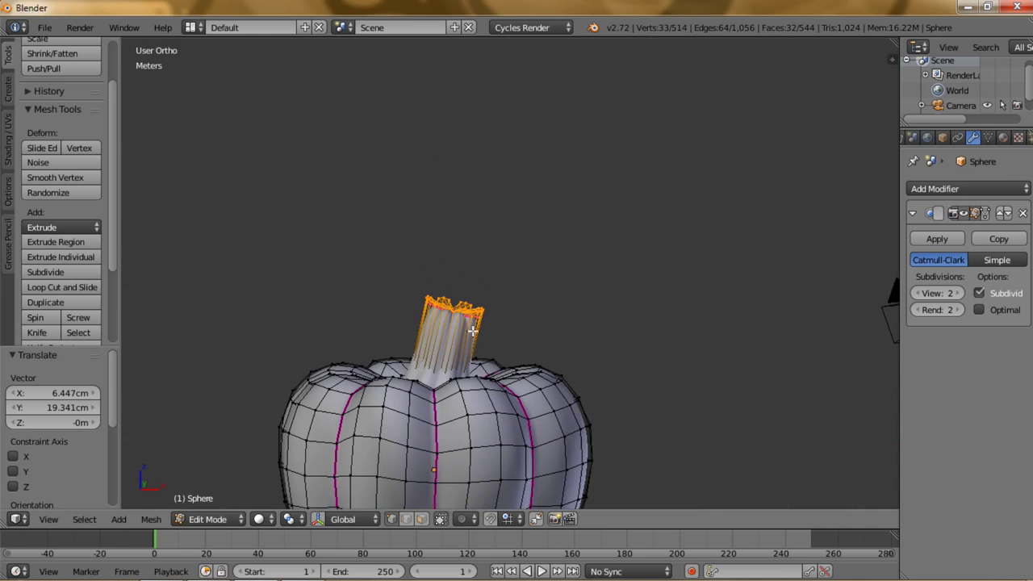
middle_click_drag(478, 375, 485, 352)
key("g")
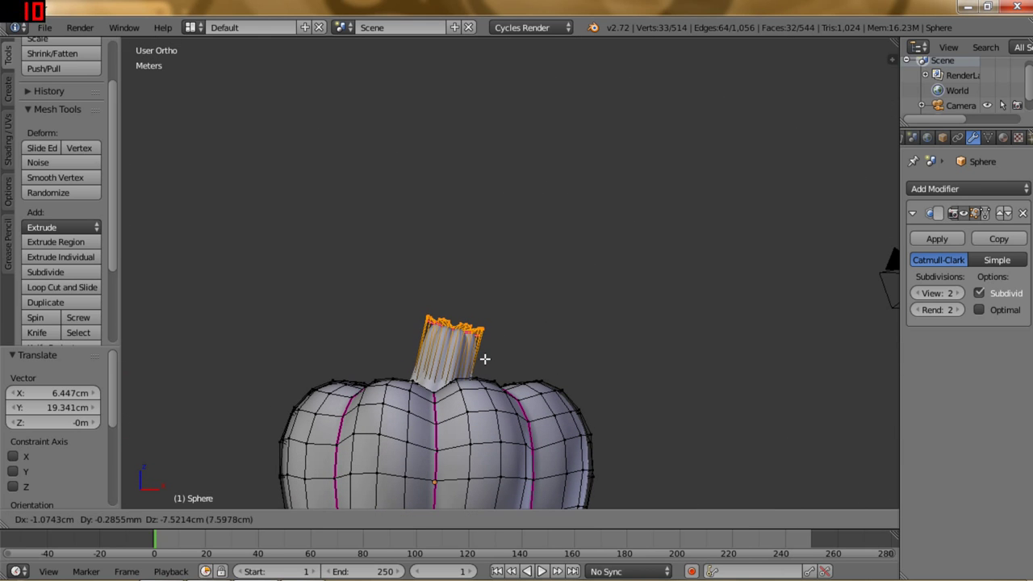
left_click(487, 359)
Deselect everything, then select the edge loop at the stem's top.
middle_click_drag(490, 356, 521, 307)
key("a")
scroll(505, 306, "up", 4)
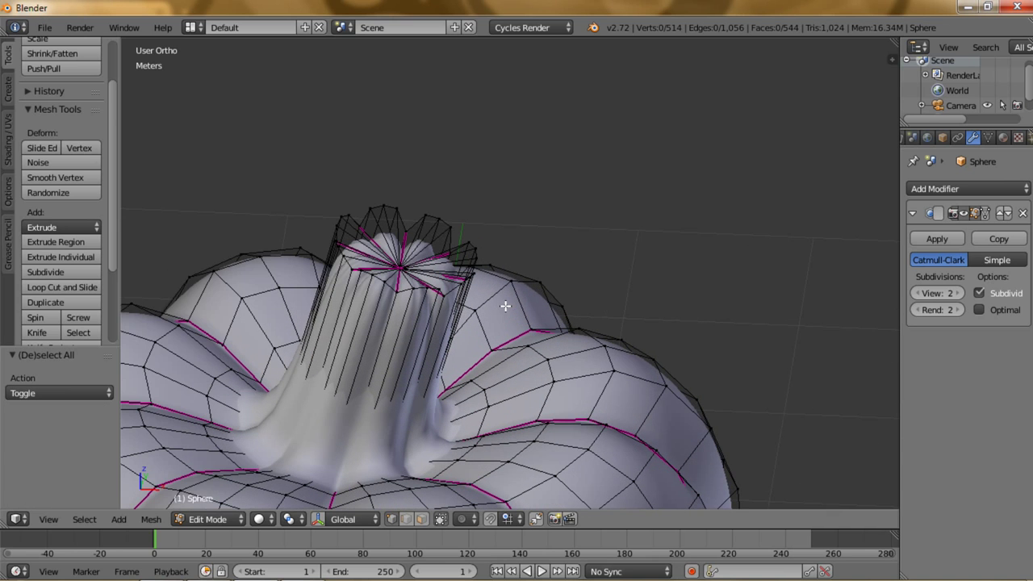
mouse_move(503, 308)
middle_mouse_down()
mouse_move(458, 344)
mouse_move(542, 339)
middle_mouse_up()
middle_click_drag(526, 392, 532, 364)
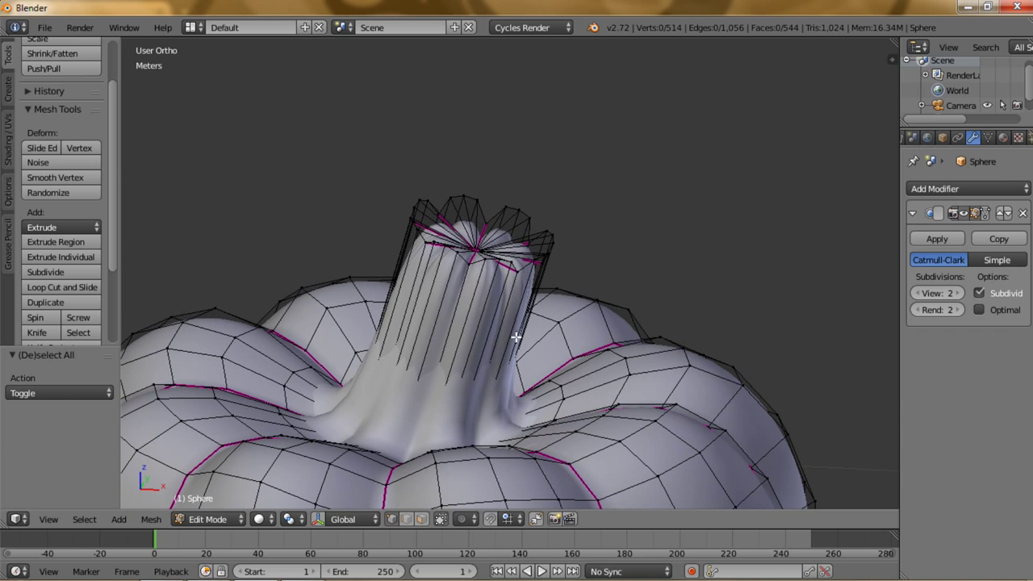
right_click(457, 195, "alt")
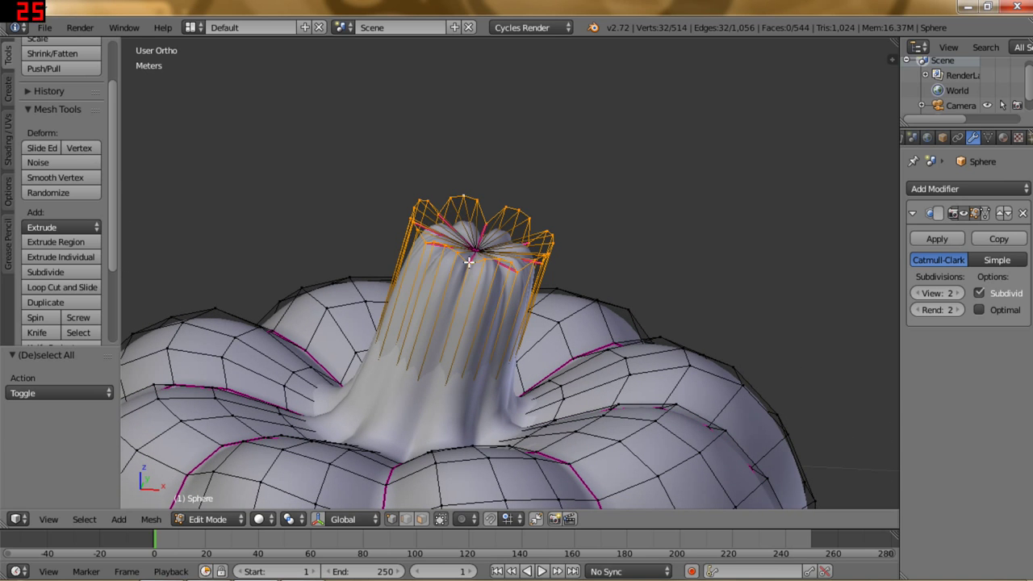
middle_click_drag(469, 262, 483, 245)
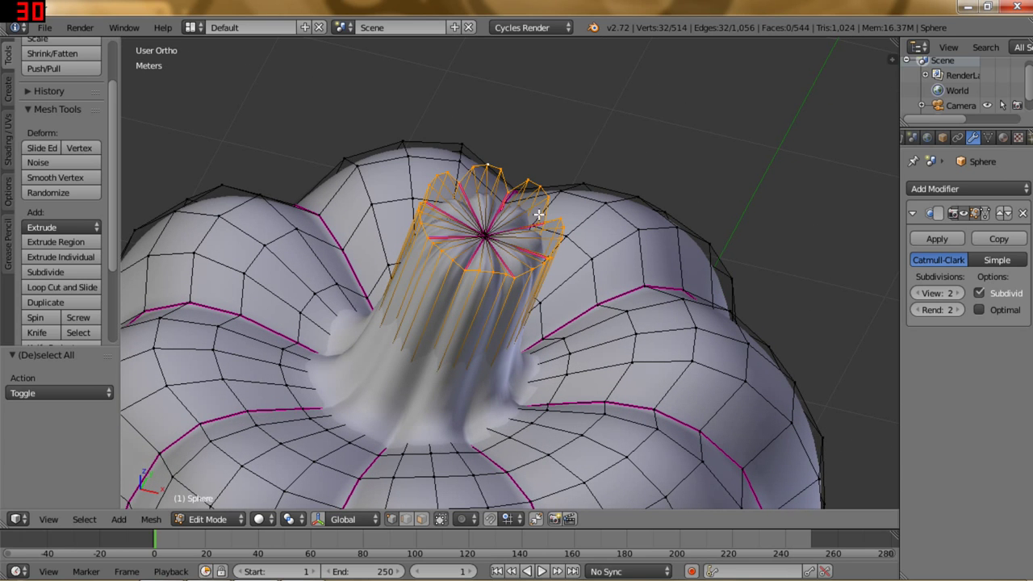
Fully crease the stem's top edges with Mesh > Edges > Edge Crease.
middle_click_drag(453, 314, 461, 290)
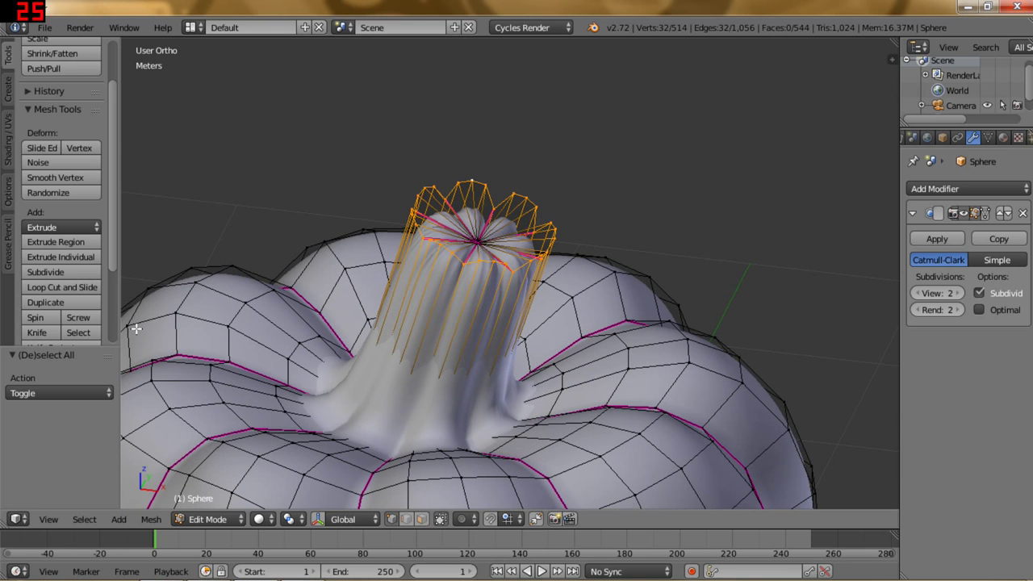
left_click(152, 521)
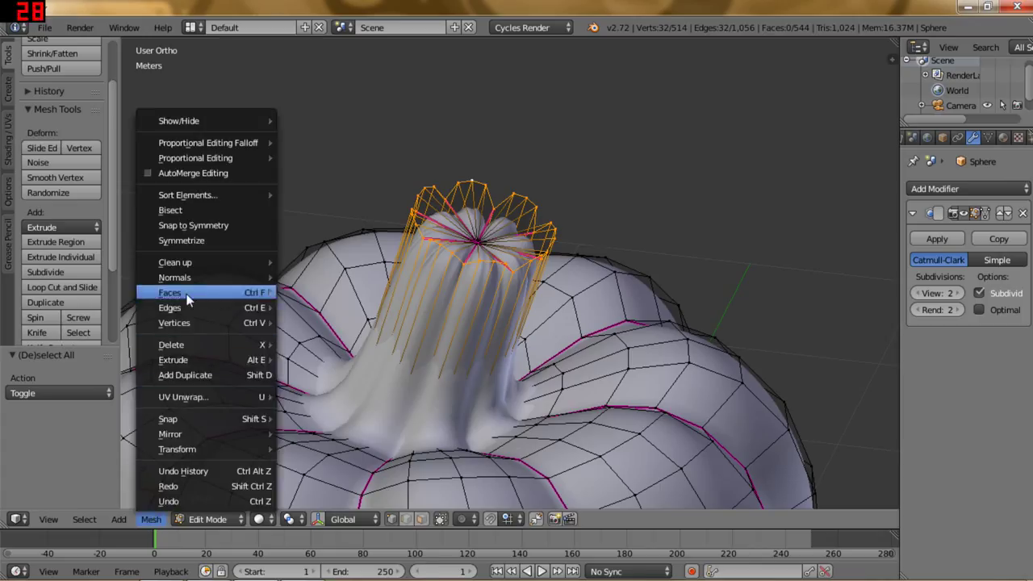
mouse_move(169, 307)
left_click(332, 88)
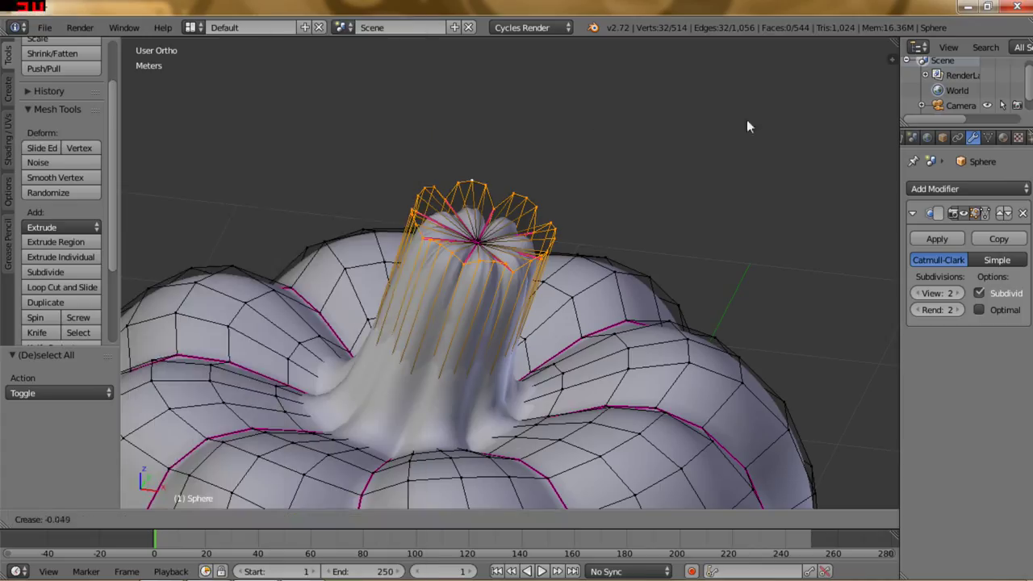
left_click(641, 201)
Check the smoothed stem in Object Mode, return to Edit Mode, and begin scaling the stem top.
key("Tab")
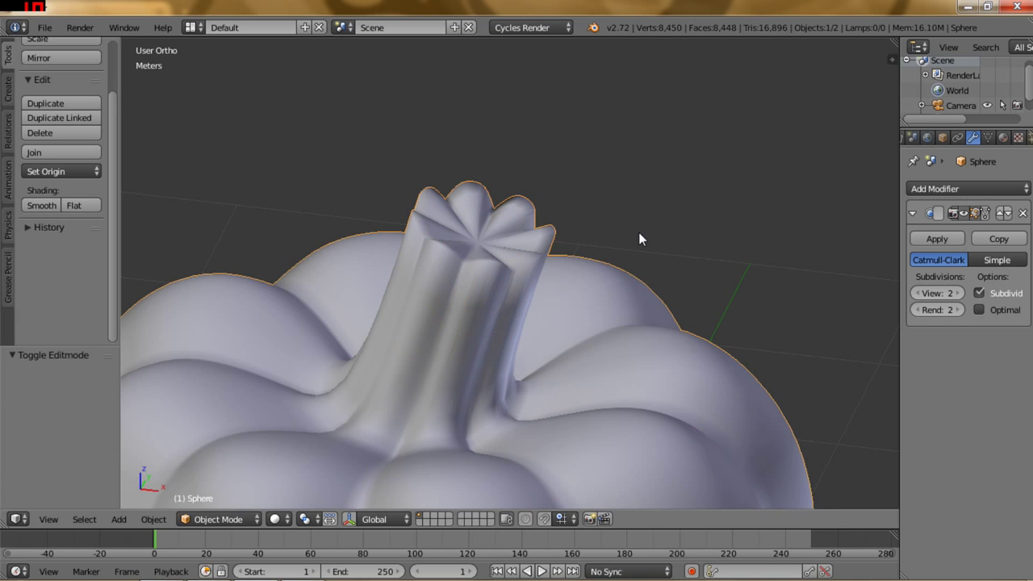
scroll(560, 308, "down", 3)
scroll(533, 339, "down", 2)
scroll(517, 359, "down", 2)
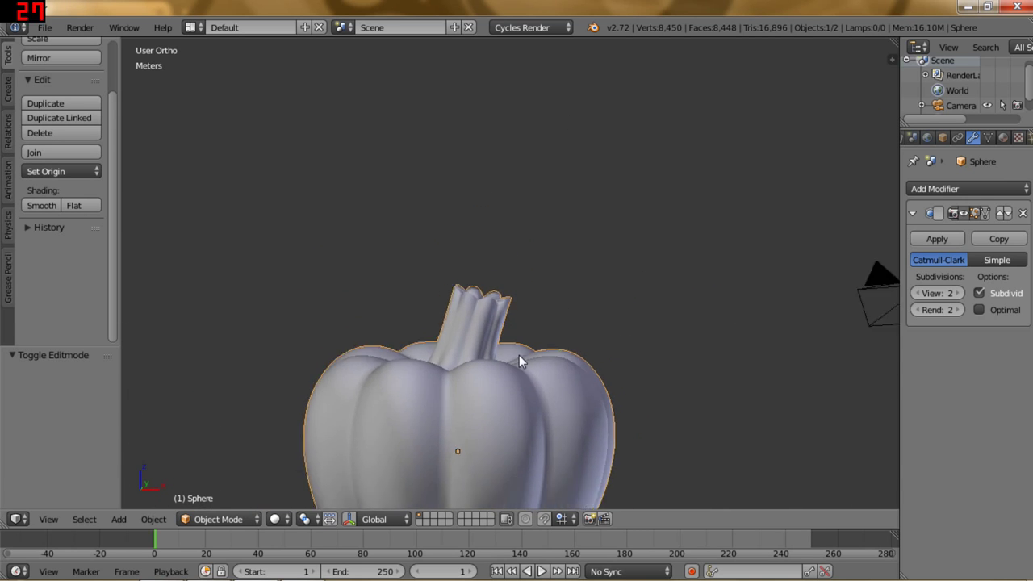
scroll(519, 355, "down", 2)
scroll(519, 355, "up", 3)
key("Tab")
middle_click_drag(516, 352, 589, 379)
key("s")
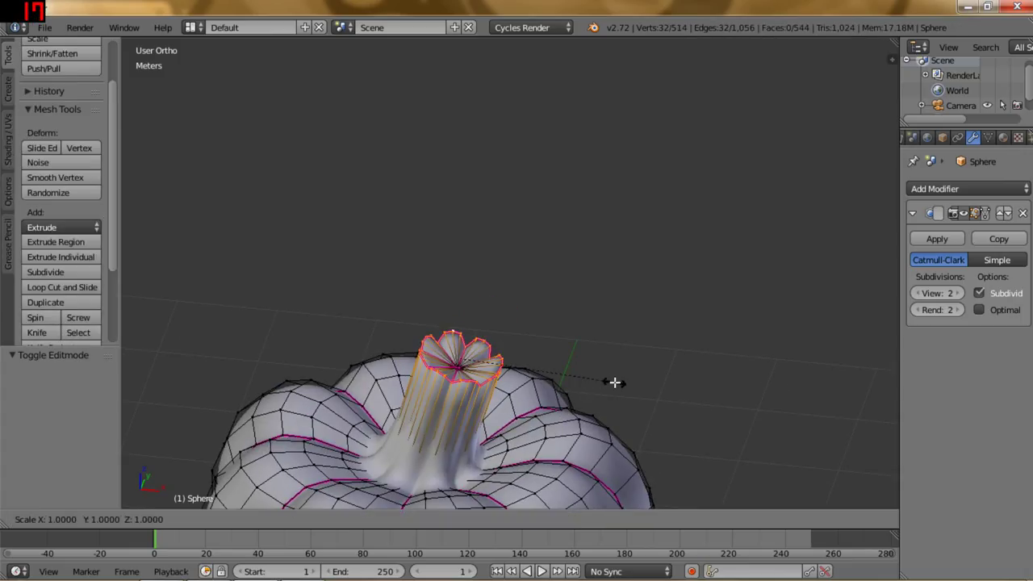
Finish scaling the stem top, then loop-cut the stem and scale the new loop to 0.830.
left_click(565, 381)
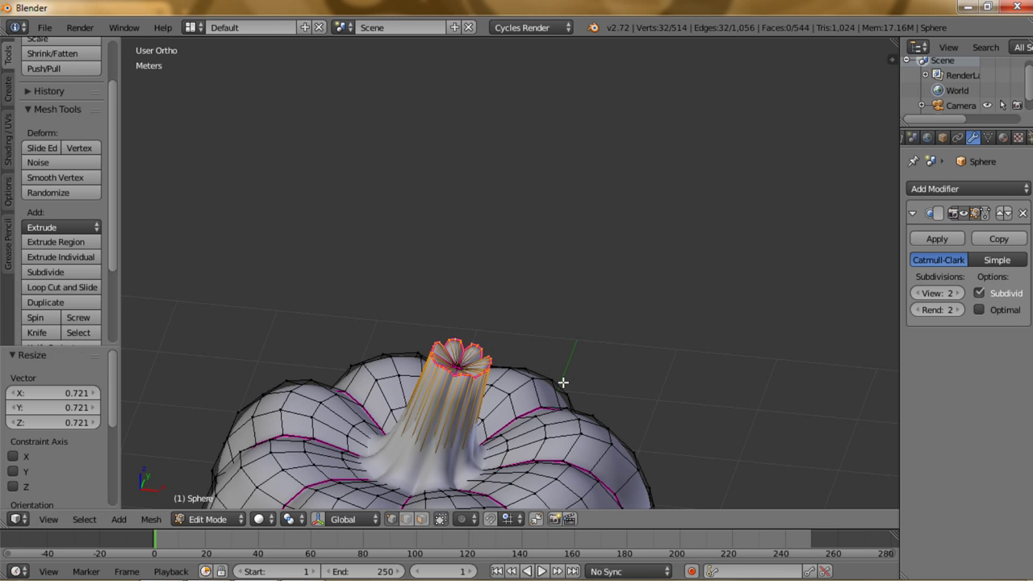
scroll(530, 385, "down", 3)
mouse_move(531, 385)
middle_mouse_down()
mouse_move(525, 393)
mouse_move(523, 350)
mouse_move(509, 403)
middle_mouse_up()
scroll(517, 363, "up", 5)
left_click(61, 289)
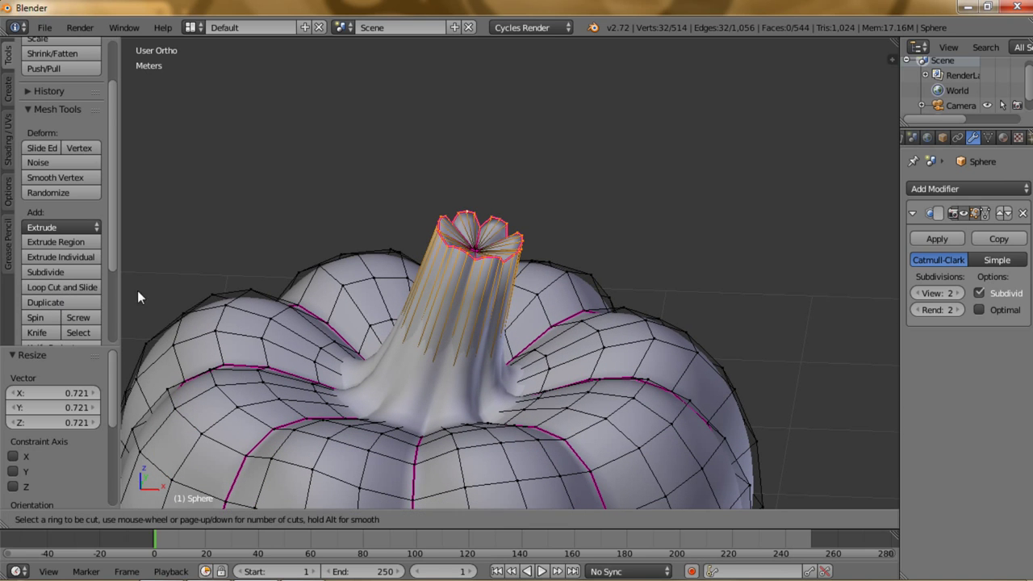
left_click(443, 317)
left_click(452, 327)
key("s")
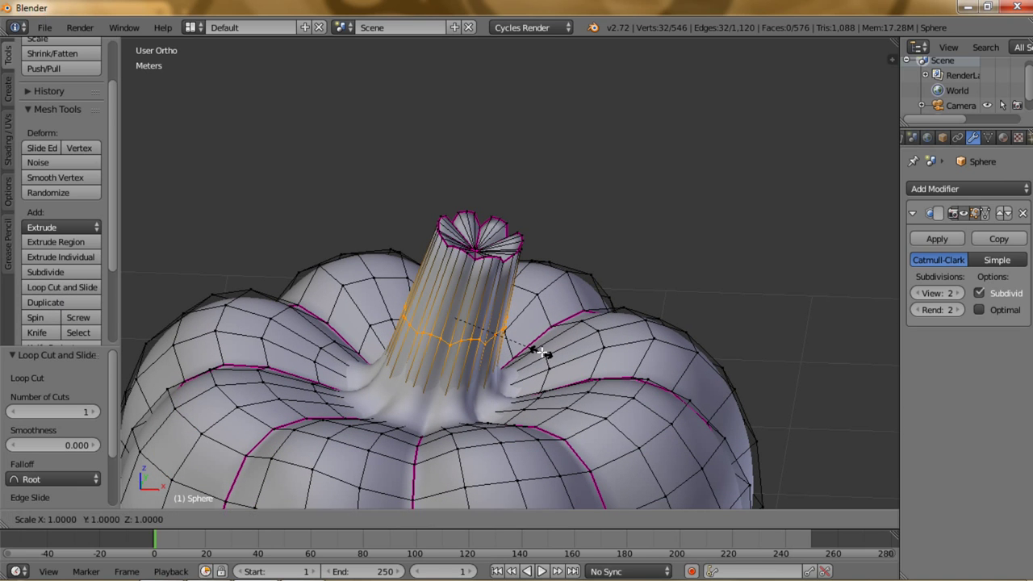
left_click(527, 345)
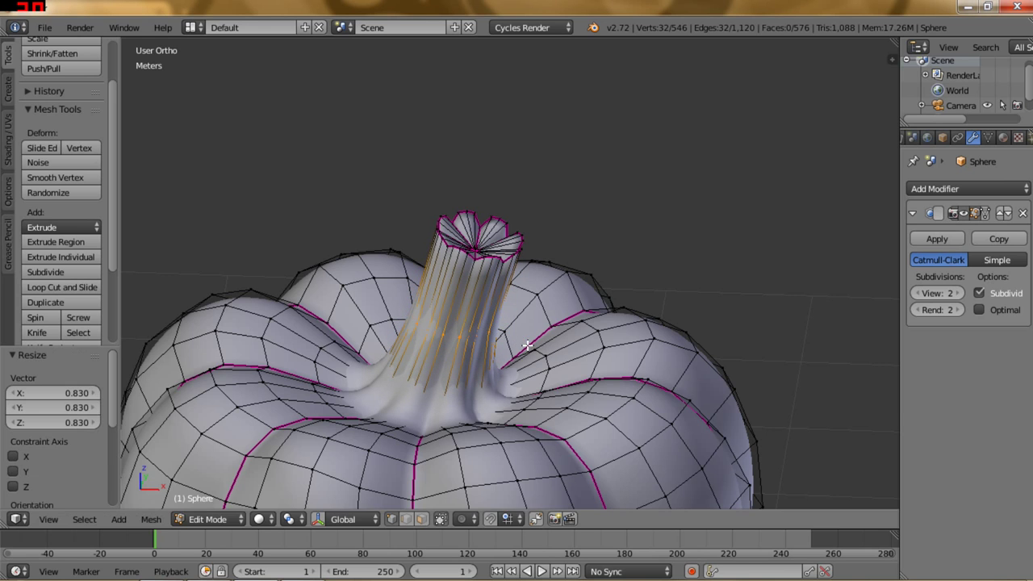
Select the stem's top rim loop and narrow it to 0.794 scale.
scroll(527, 346, "down", 5)
middle_click_drag(526, 345, 524, 337)
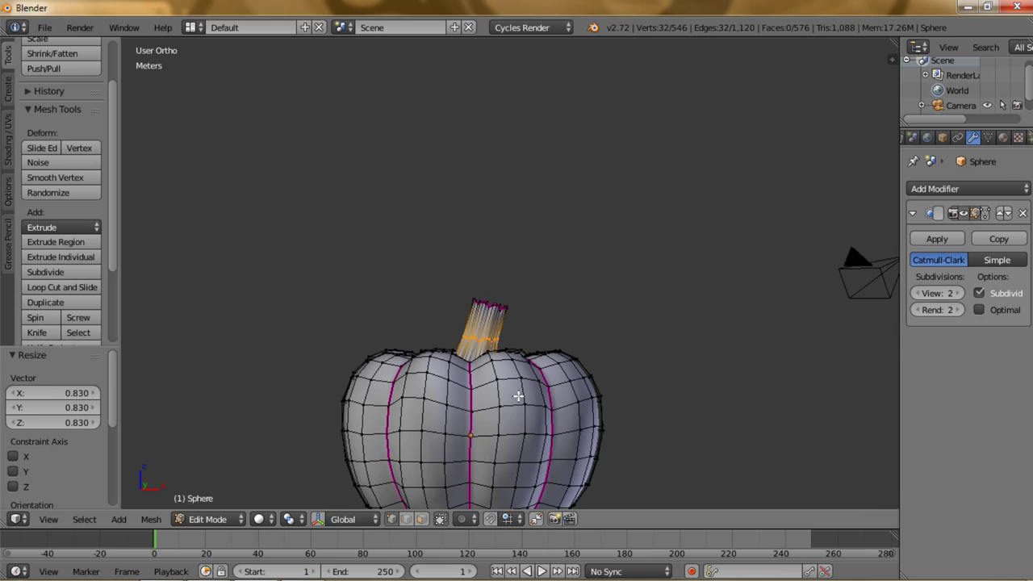
scroll(519, 396, "up", 2)
mouse_move(519, 396)
middle_mouse_down()
mouse_move(528, 342)
mouse_move(517, 366)
mouse_move(512, 321)
middle_mouse_up()
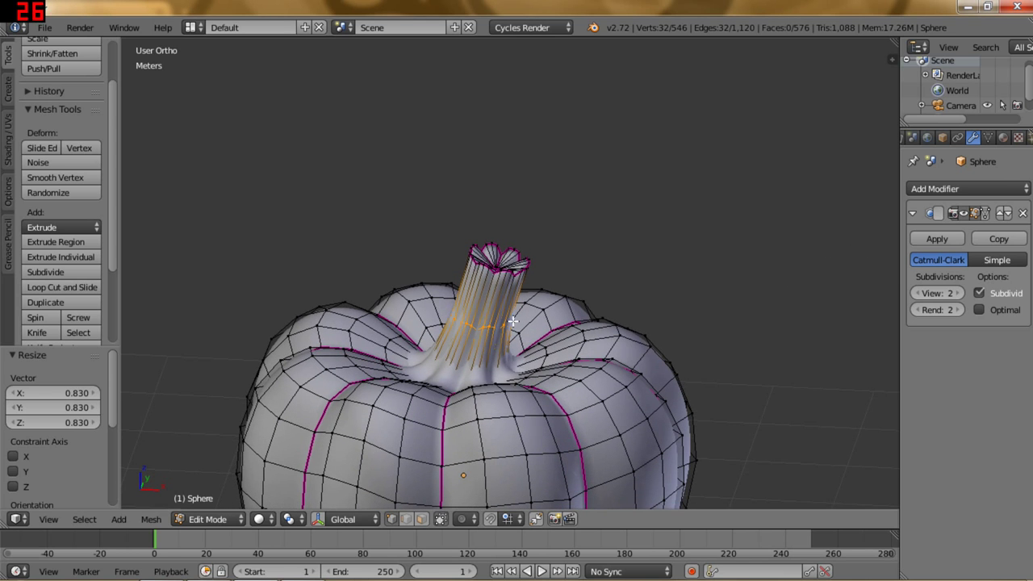
right_click(516, 250, "alt")
key("s")
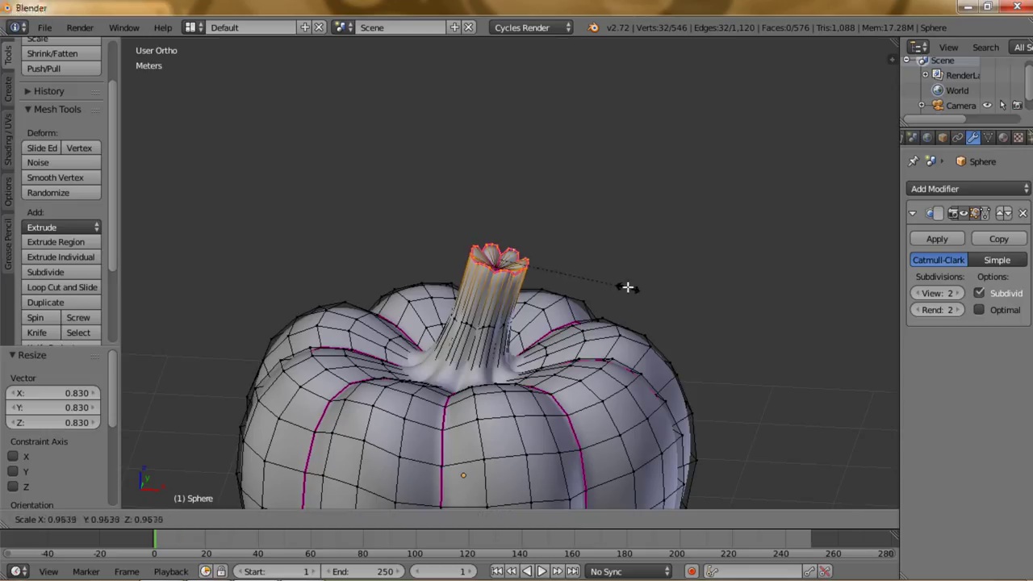
left_click(603, 284)
View the smoothed pumpkin with its fluted stem in Object Mode.
middle_click_drag(549, 366, 563, 320)
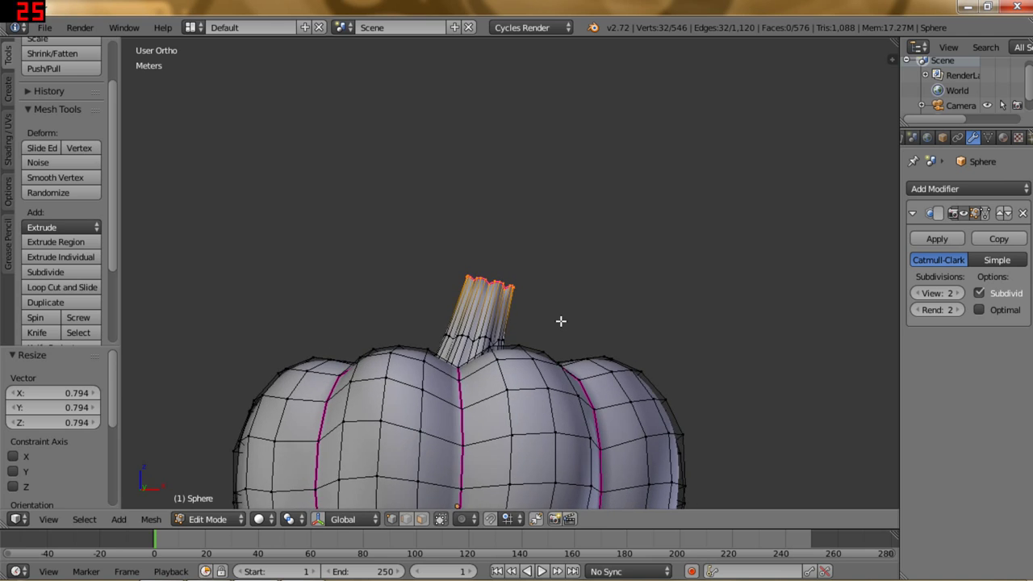
mouse_move(558, 326)
middle_mouse_down()
mouse_move(550, 377)
mouse_move(562, 316)
middle_mouse_up()
scroll(572, 290, "up", 3)
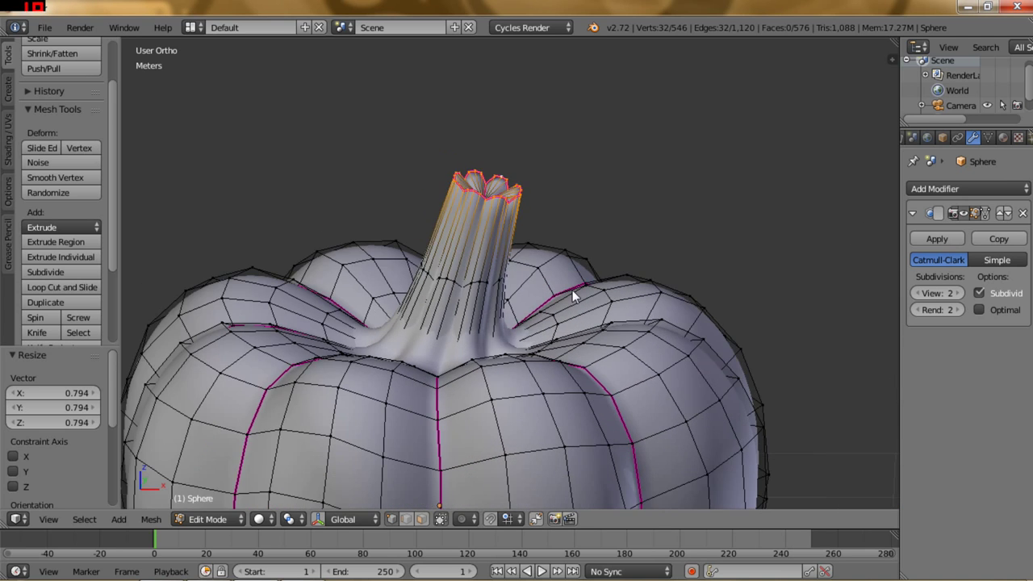
key("Tab")
scroll(572, 290, "down", 4)
mouse_move(547, 372)
middle_mouse_down()
mouse_move(554, 355)
mouse_move(542, 406)
middle_mouse_up()
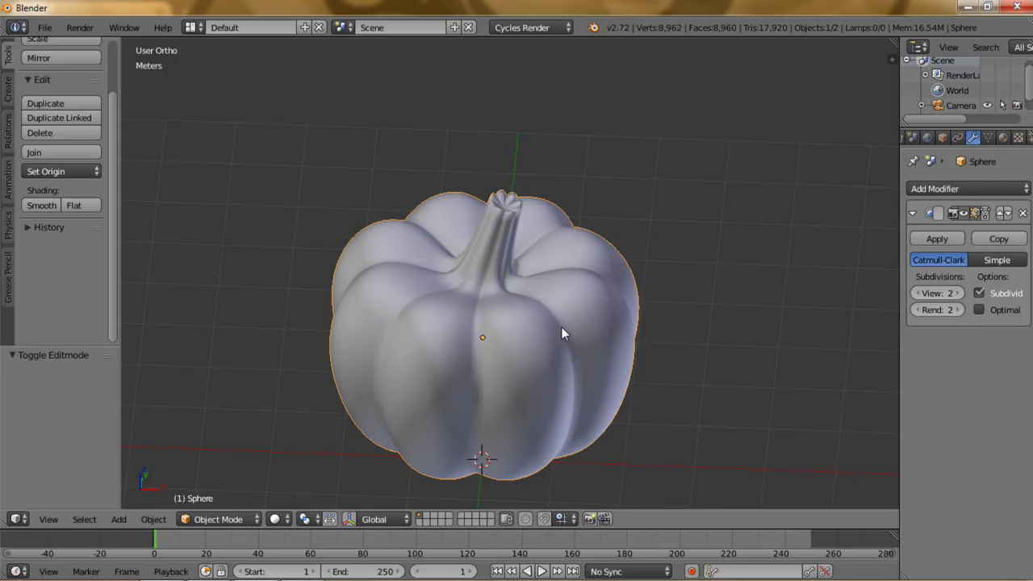
In Edit Mode, turn off the Subsurf cage display and select the stem's base edge loop.
key("Tab")
scroll(548, 259, "up", 3)
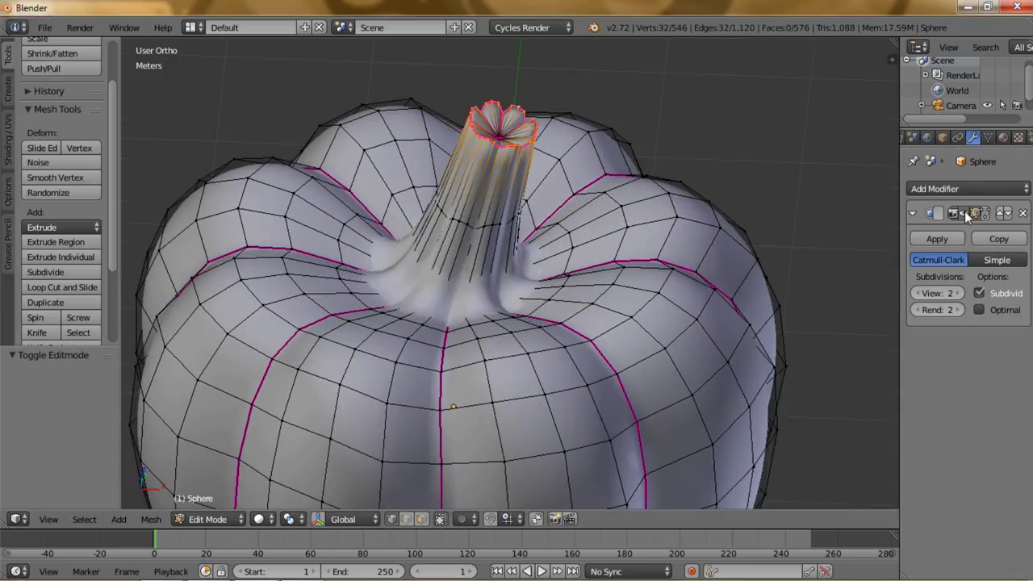
left_click(966, 213)
middle_click_drag(687, 284, 515, 310)
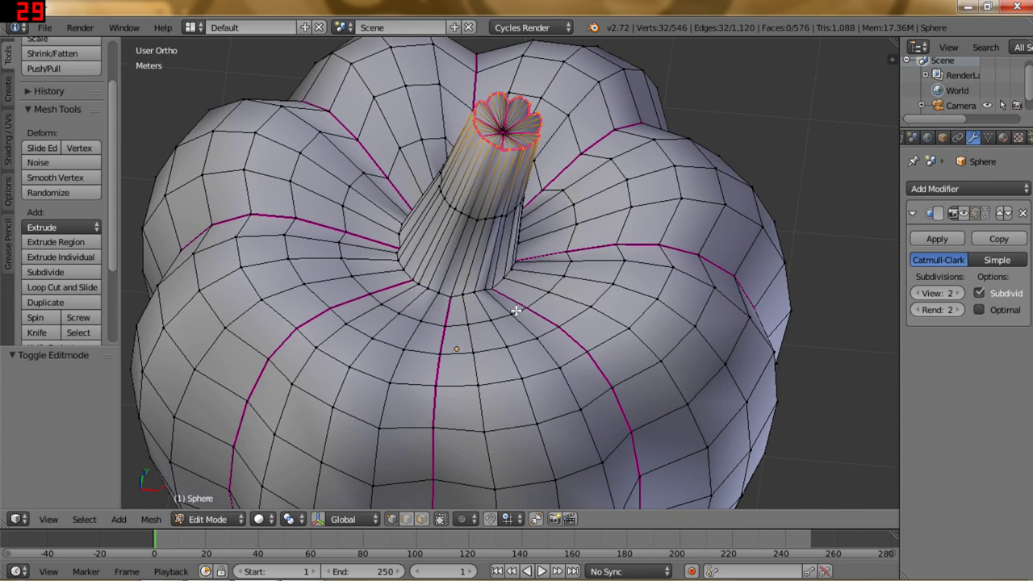
right_click(470, 289, "alt")
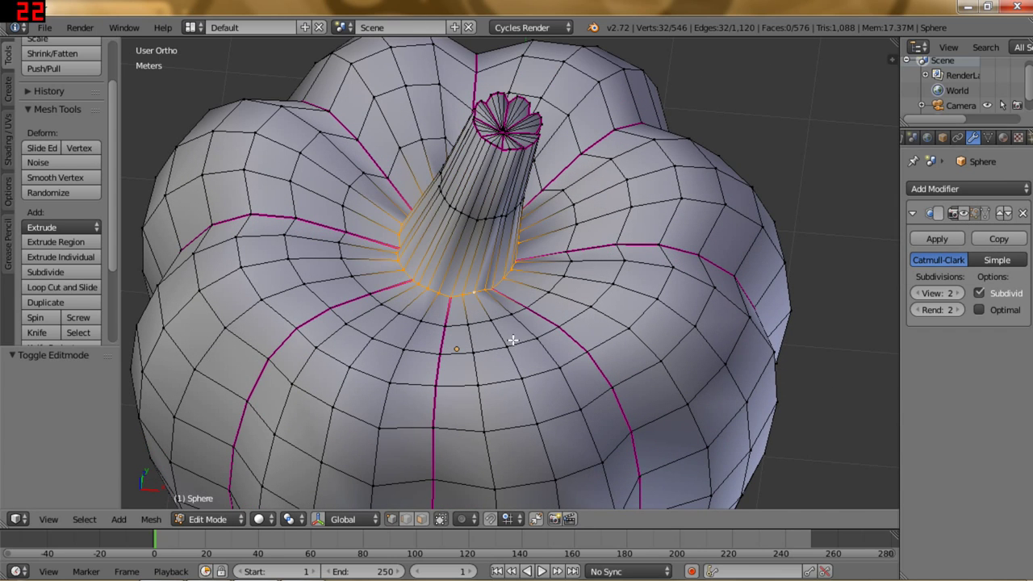
middle_click_drag(512, 340, 511, 319)
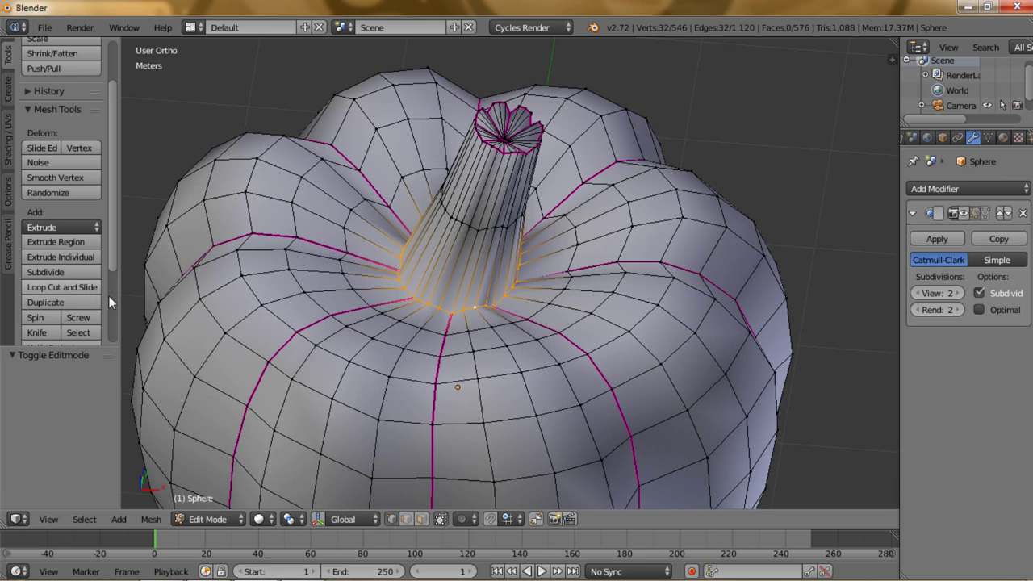
Give the stem base loop a full 1.000 edge crease and inspect the sharpened joint.
left_click(151, 519)
mouse_move(169, 307)
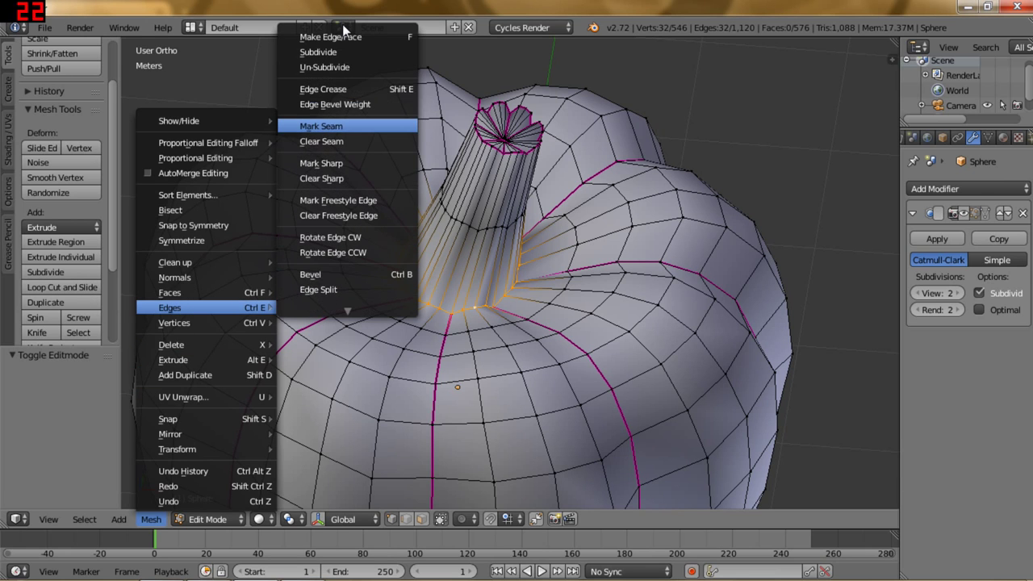
left_click(337, 89)
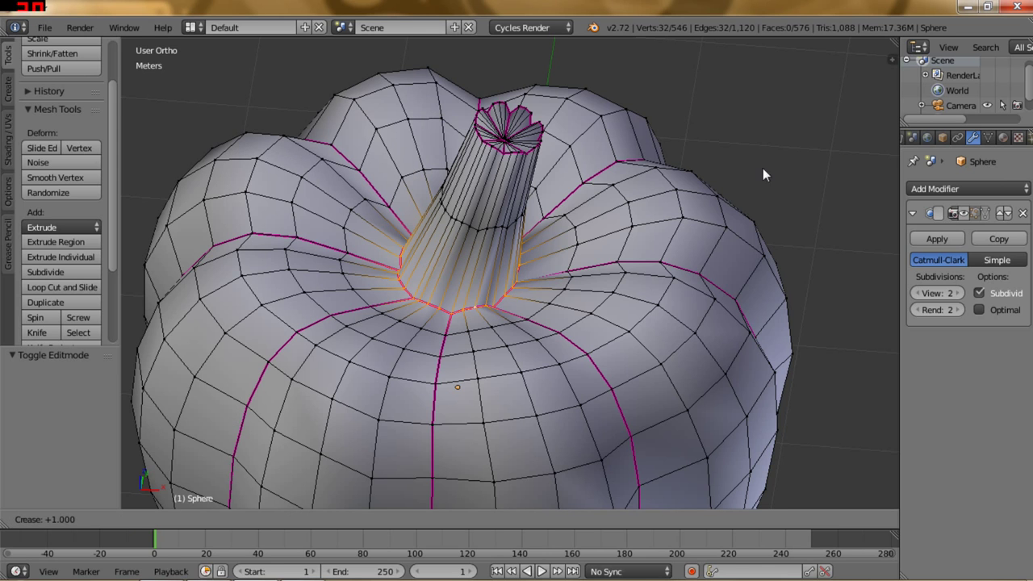
left_click(807, 171)
left_click(973, 214)
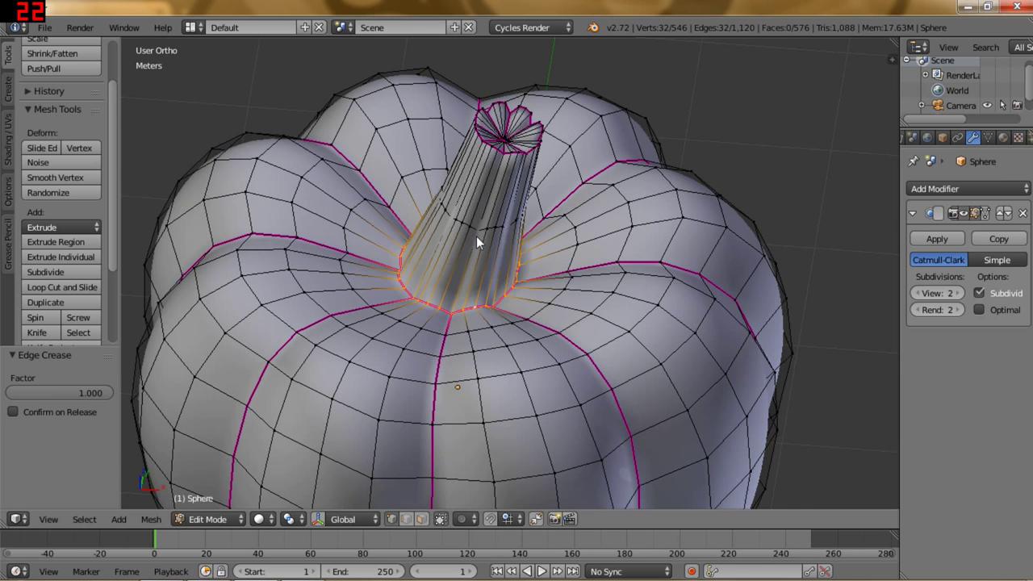
key("Tab")
scroll(537, 268, "down", 1)
scroll(537, 275, "down", 4)
mouse_move(519, 302)
middle_mouse_down()
mouse_move(525, 357)
mouse_move(544, 342)
mouse_move(527, 298)
mouse_move(582, 275)
mouse_move(536, 239)
mouse_move(546, 291)
mouse_move(562, 297)
mouse_move(539, 306)
mouse_move(549, 305)
middle_mouse_up()
key("Tab")
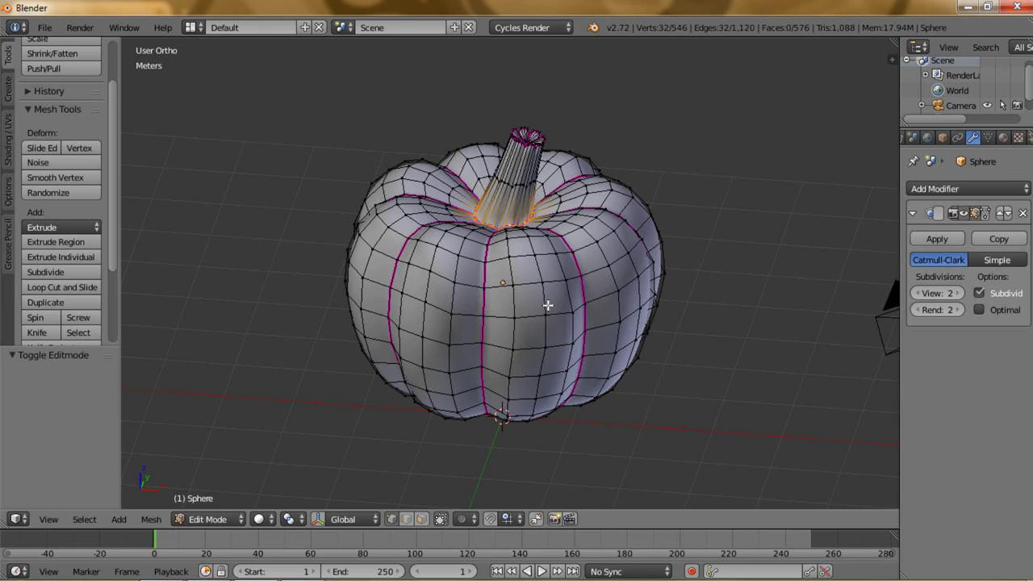
Select all vertices, subdivide the whole pumpkin with 2 cuts, and view it in Object Mode.
key("a")
key("a")
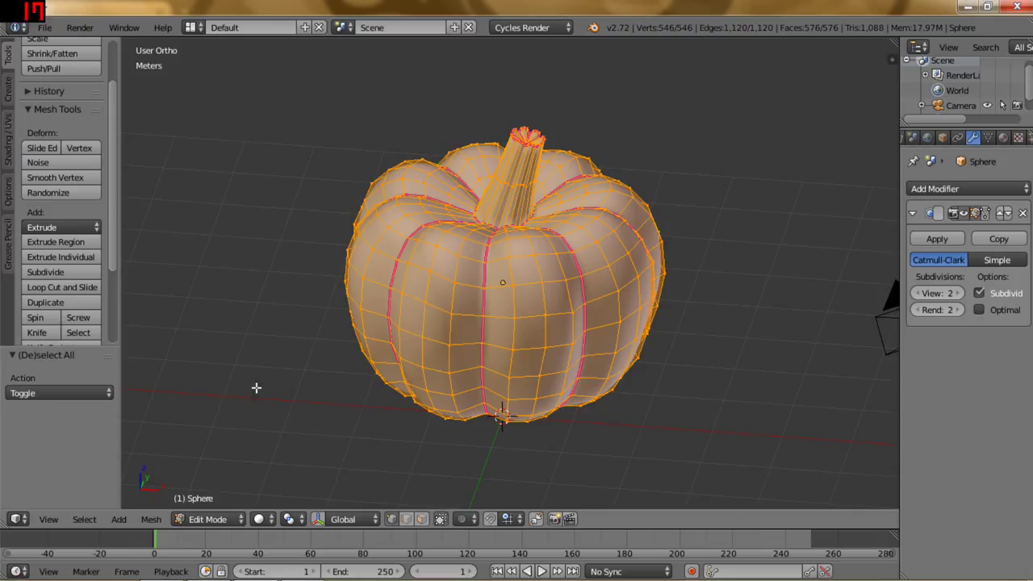
left_click(48, 271)
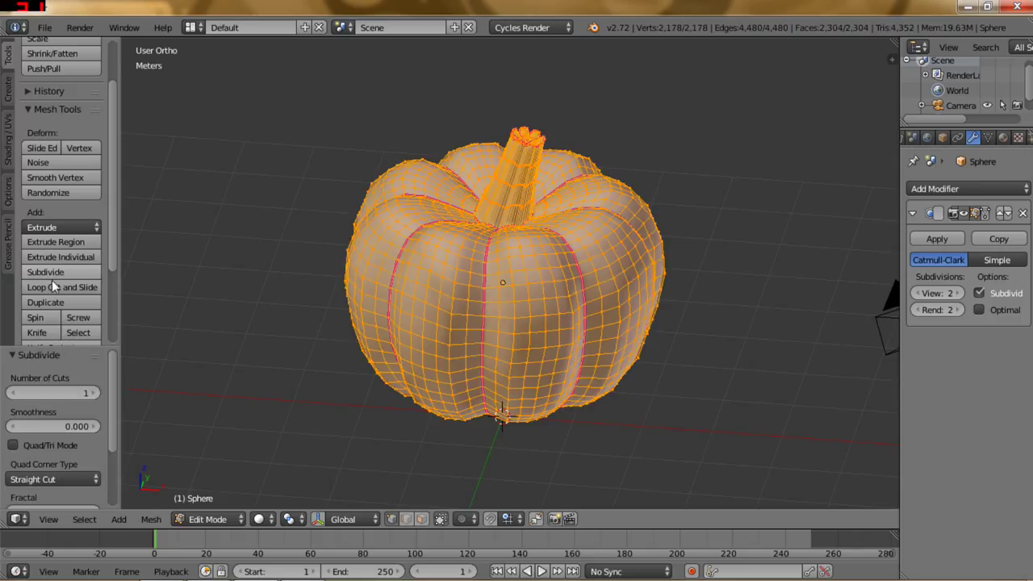
left_click(94, 394)
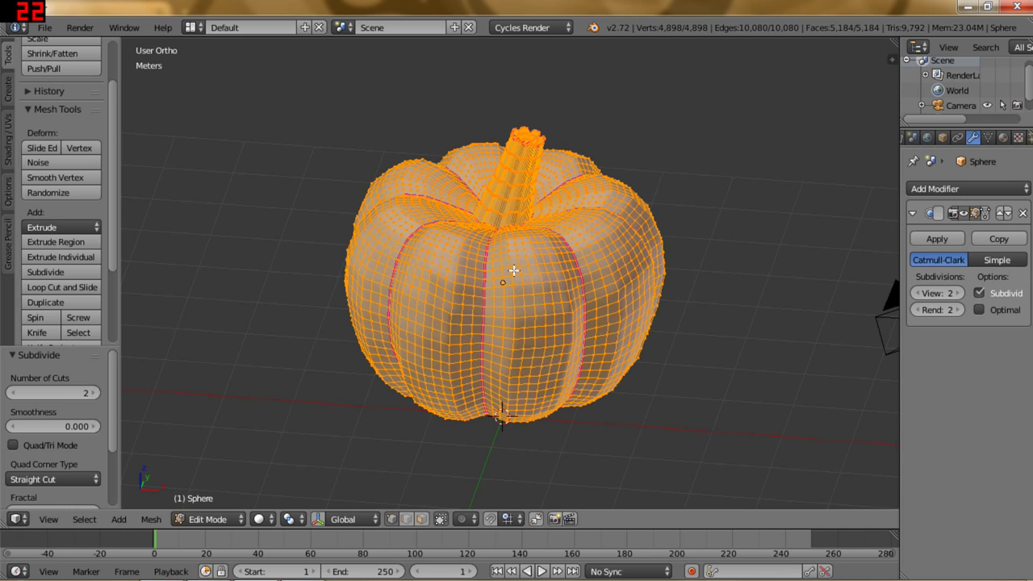
middle_click_drag(507, 266, 517, 244)
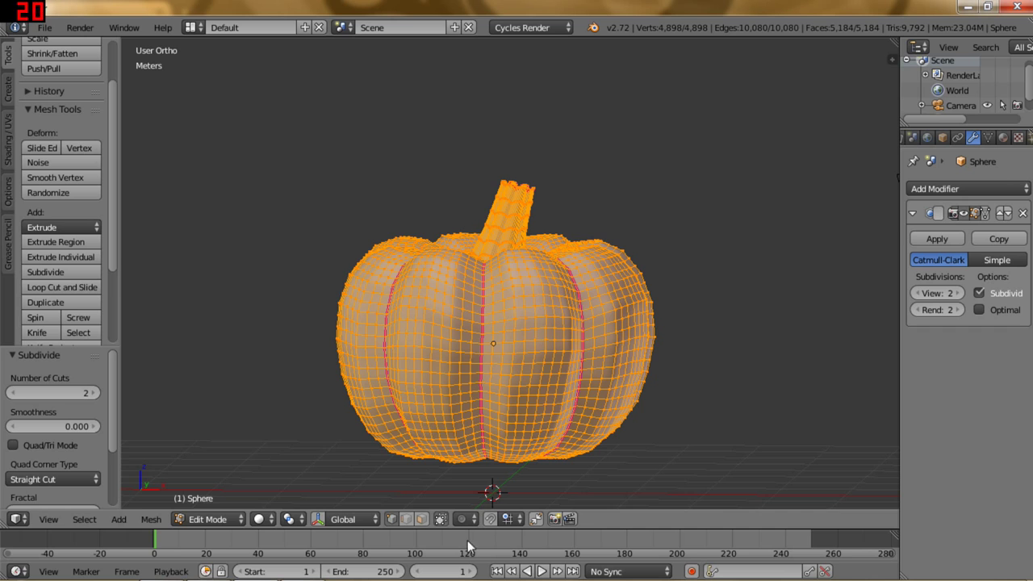
middle_click_drag(524, 318, 511, 347)
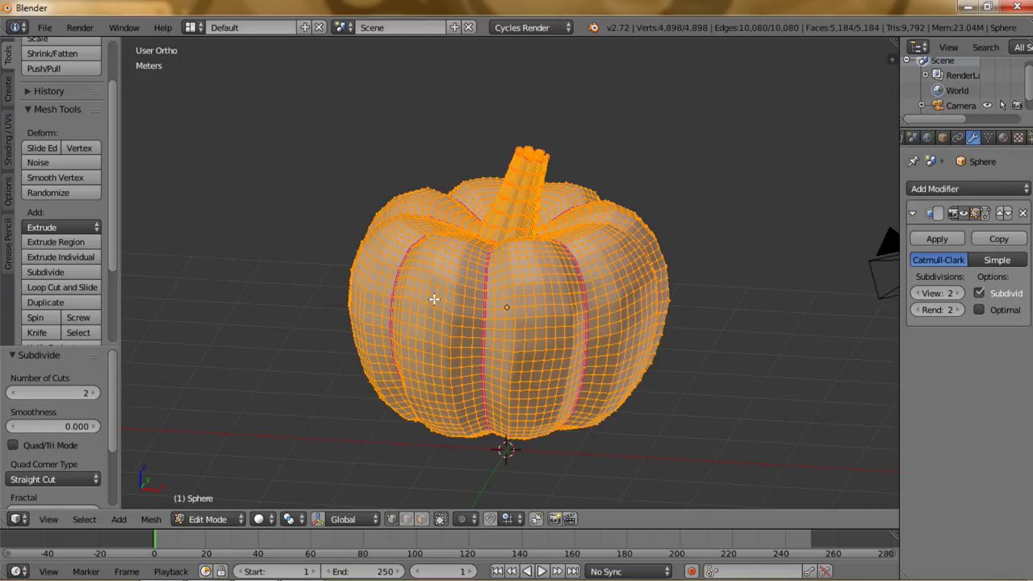
mouse_move(508, 292)
middle_mouse_down()
mouse_move(506, 312)
mouse_move(512, 292)
mouse_move(499, 274)
mouse_move(500, 295)
mouse_move(513, 261)
middle_mouse_up()
key("Tab")
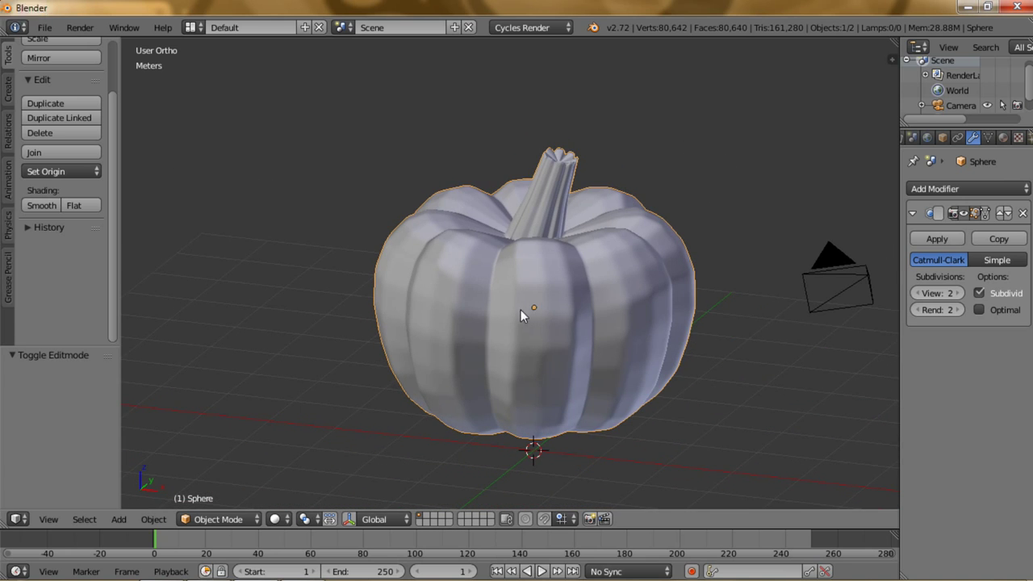
mouse_move(525, 320)
middle_mouse_down()
mouse_move(564, 330)
mouse_move(502, 317)
middle_mouse_up()
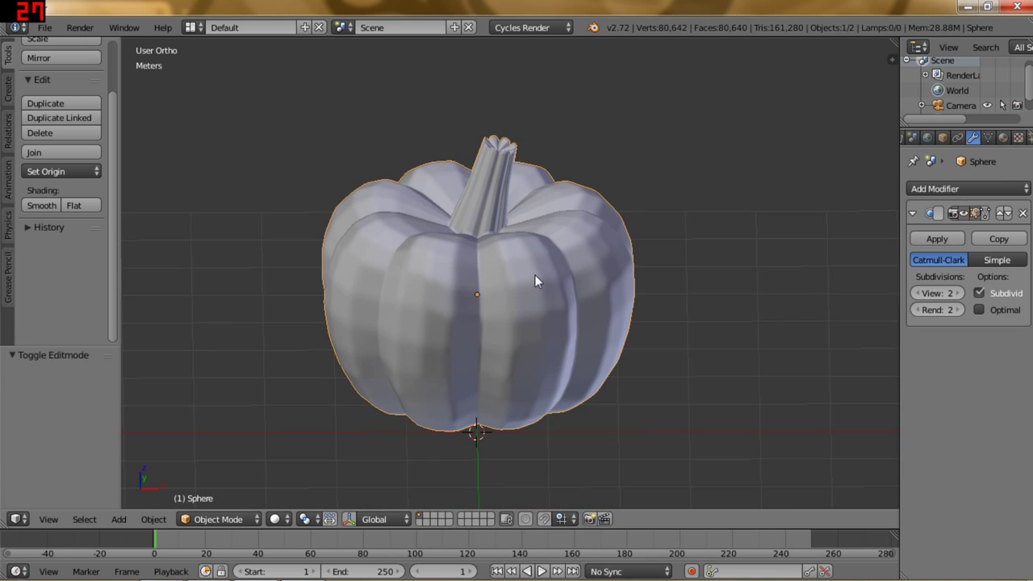
middle_click_drag(566, 331, 548, 321)
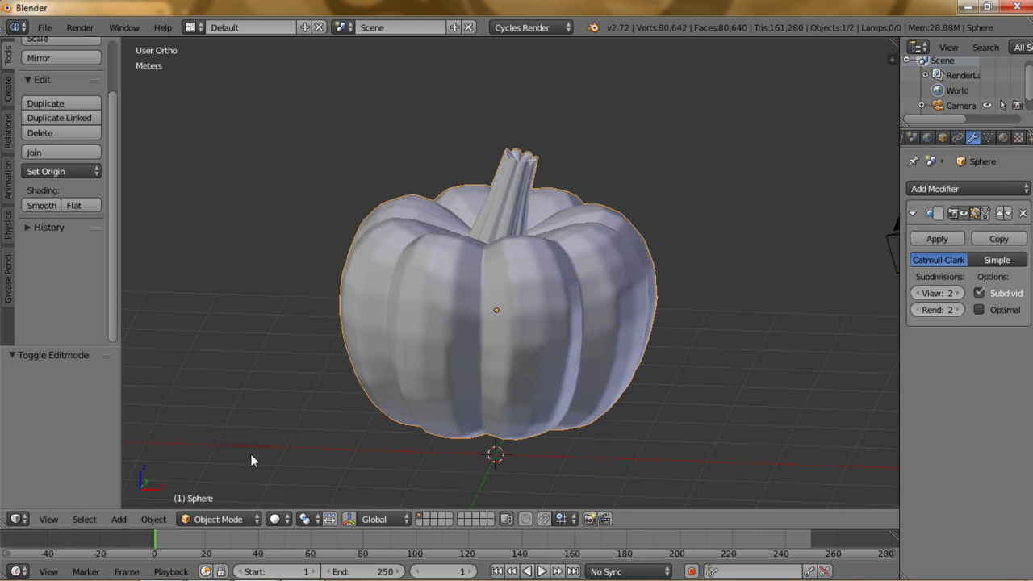
left_click(226, 521)
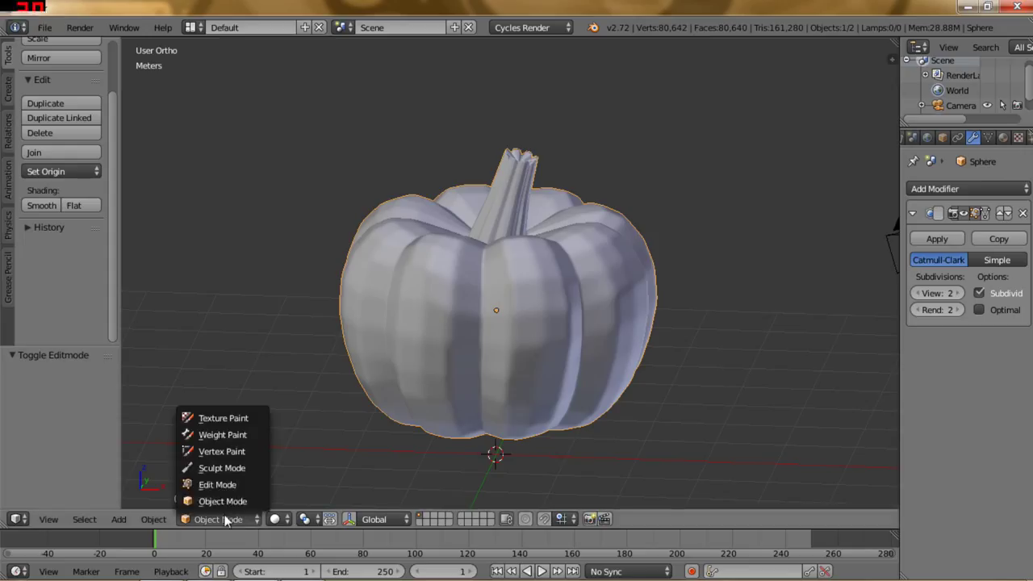
Enter Sculpt Mode and smooth the front and left ribs at 0.060 brush strength.
left_click(224, 468)
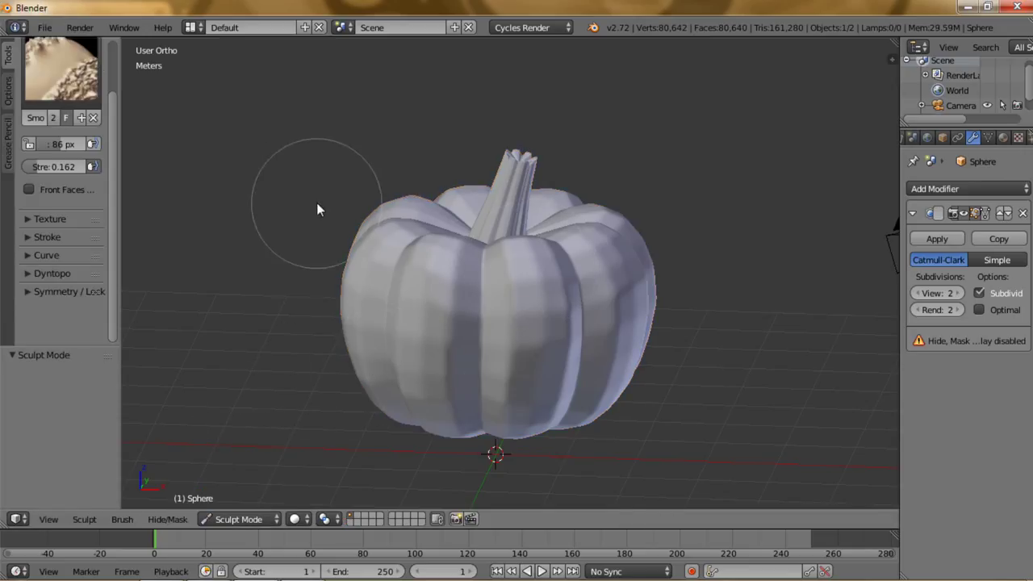
key("shift+f")
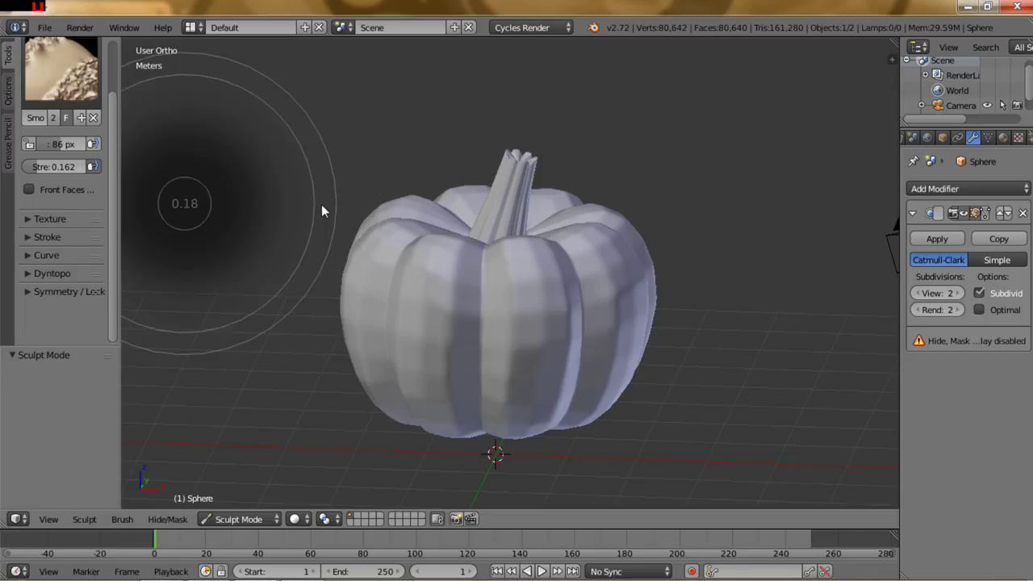
left_click(328, 212)
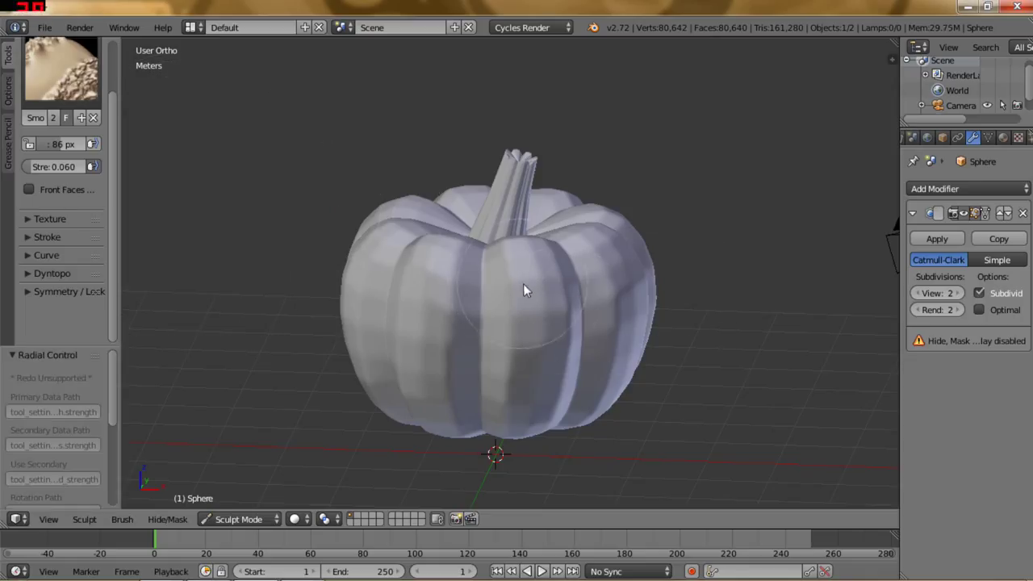
left_click_drag(537, 314, 527, 281)
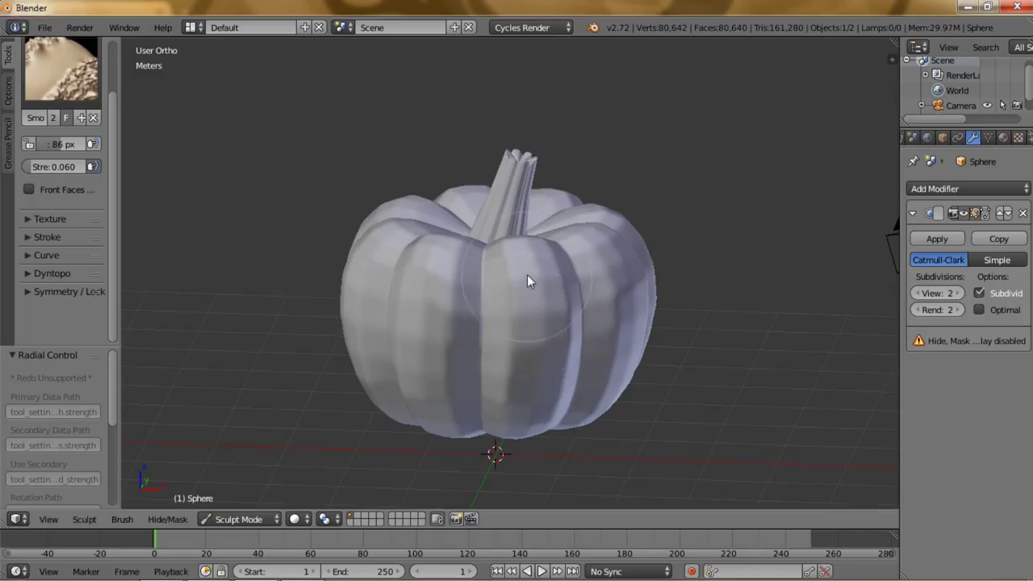
left_click_drag(521, 424, 539, 283)
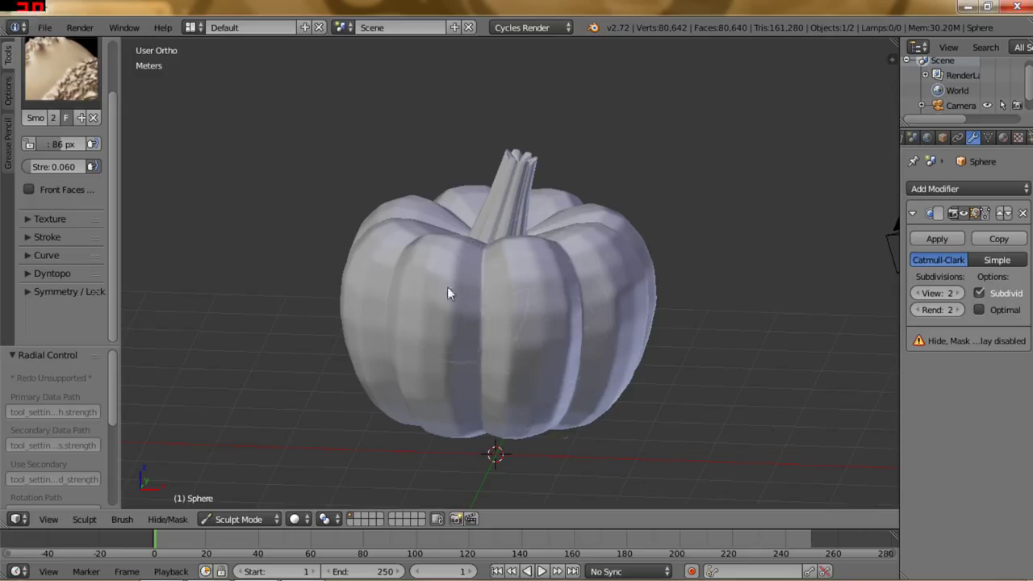
left_click_drag(436, 399, 369, 306)
Raise Smooth strength to 0.103 and smooth the right, lower and right-lobe areas.
key("shift+f")
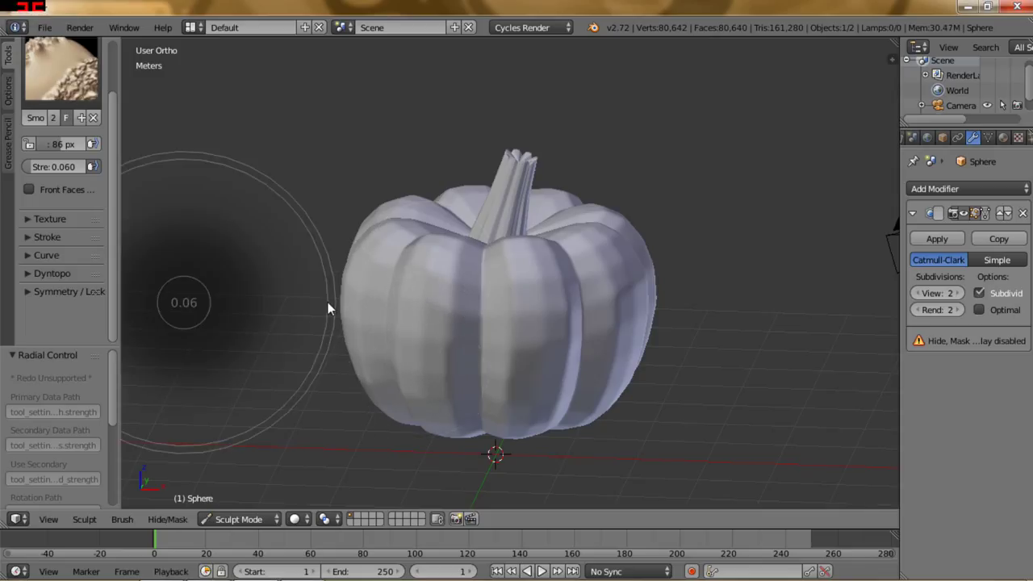
left_click(322, 303)
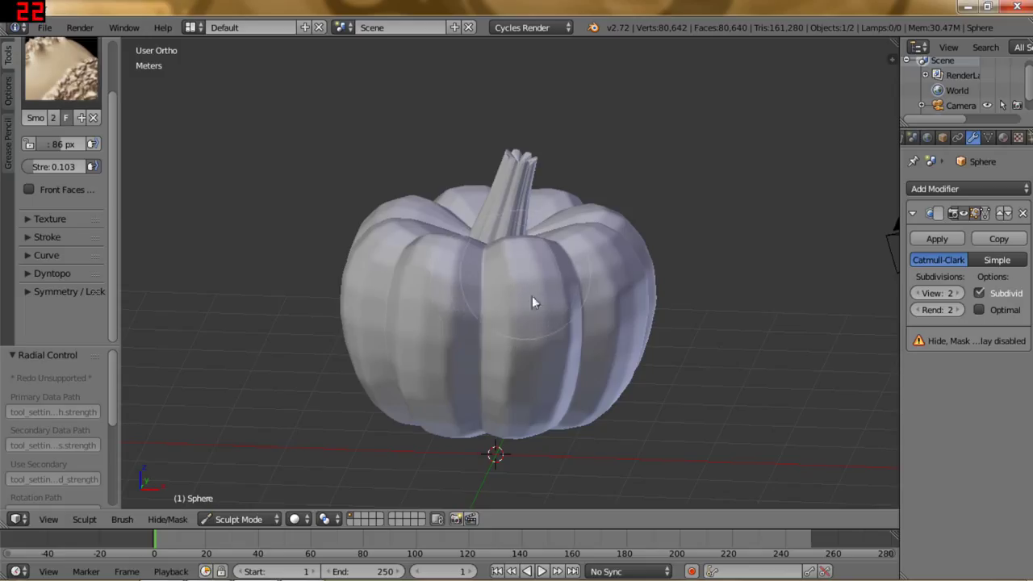
left_click_drag(536, 339, 527, 429)
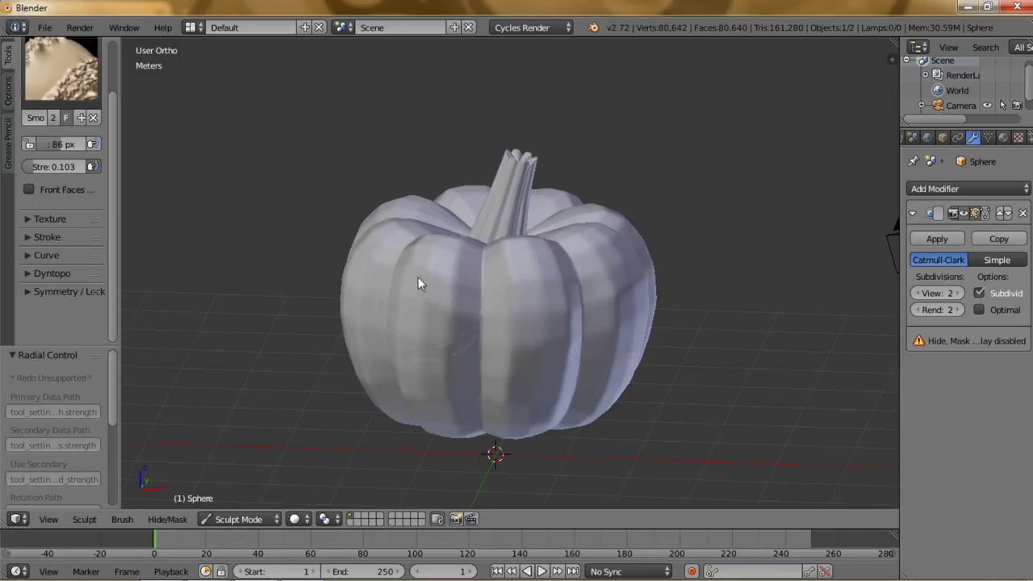
mouse_move(576, 314)
middle_mouse_down()
mouse_move(532, 323)
mouse_move(550, 274)
middle_mouse_up()
left_click_drag(535, 349, 532, 410)
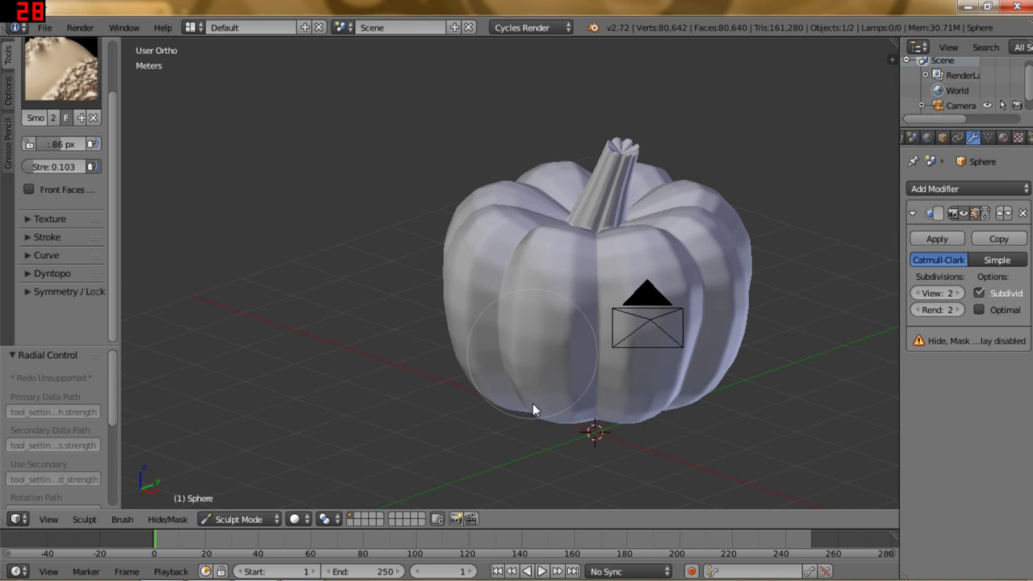
mouse_move(517, 346)
middle_mouse_down()
mouse_move(537, 284)
mouse_move(453, 240)
middle_mouse_up()
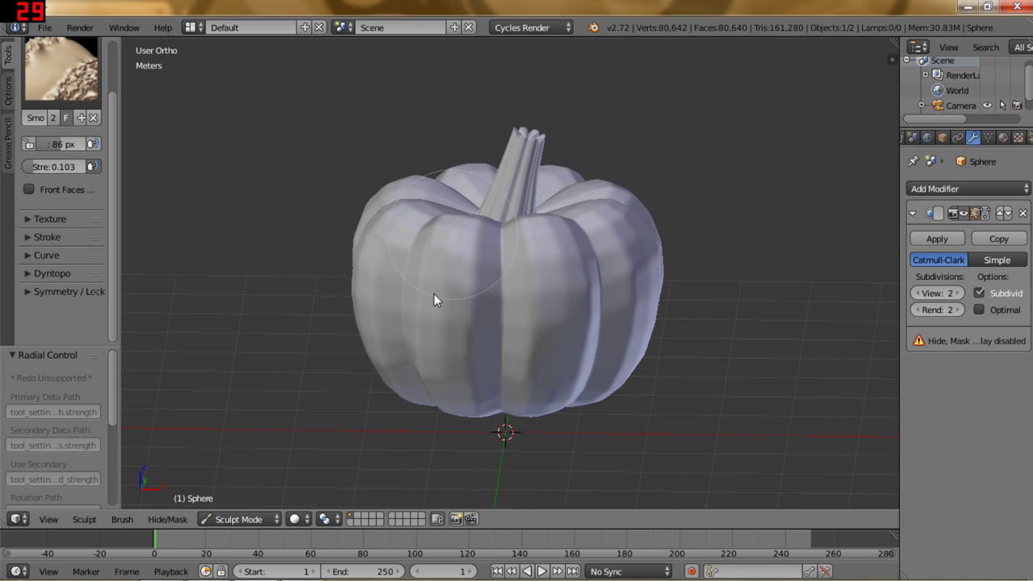
left_click_drag(436, 359, 454, 400)
middle_click_drag(590, 287, 548, 266)
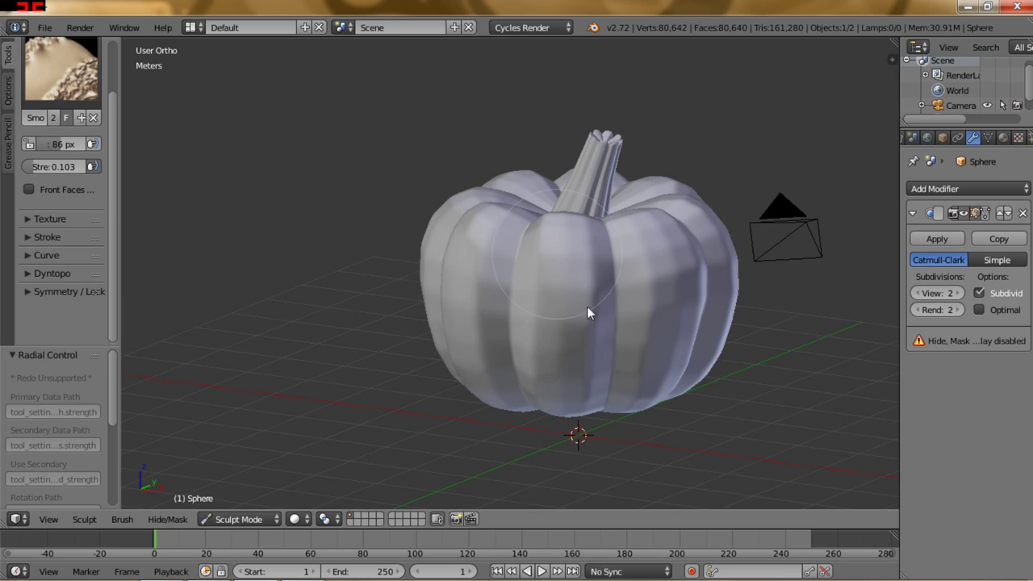
left_click_drag(577, 379, 574, 399)
middle_click_drag(673, 261, 652, 238)
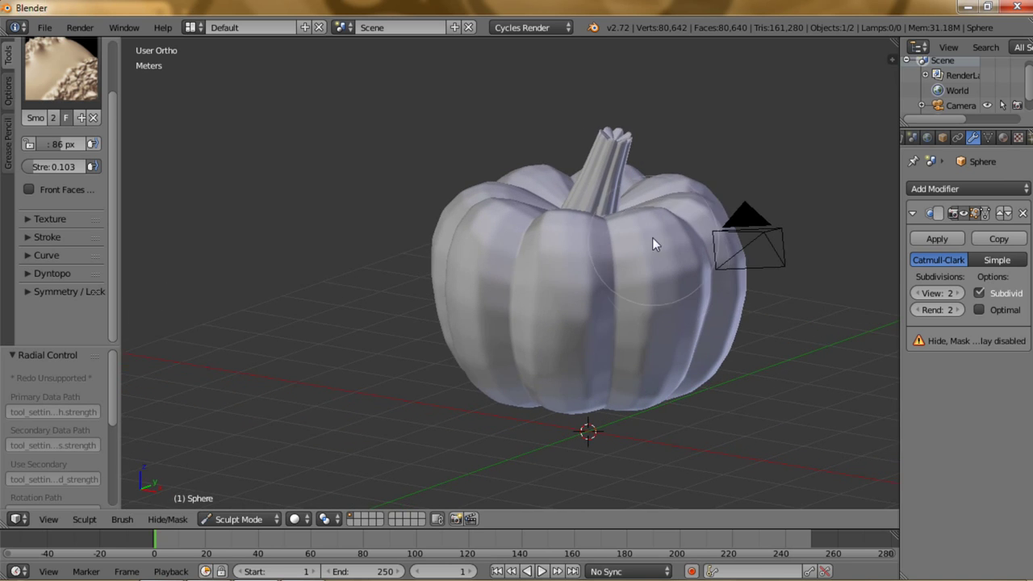
left_click_drag(664, 377, 649, 389)
mouse_move(636, 381)
middle_mouse_down()
mouse_move(634, 356)
mouse_move(531, 328)
middle_mouse_up()
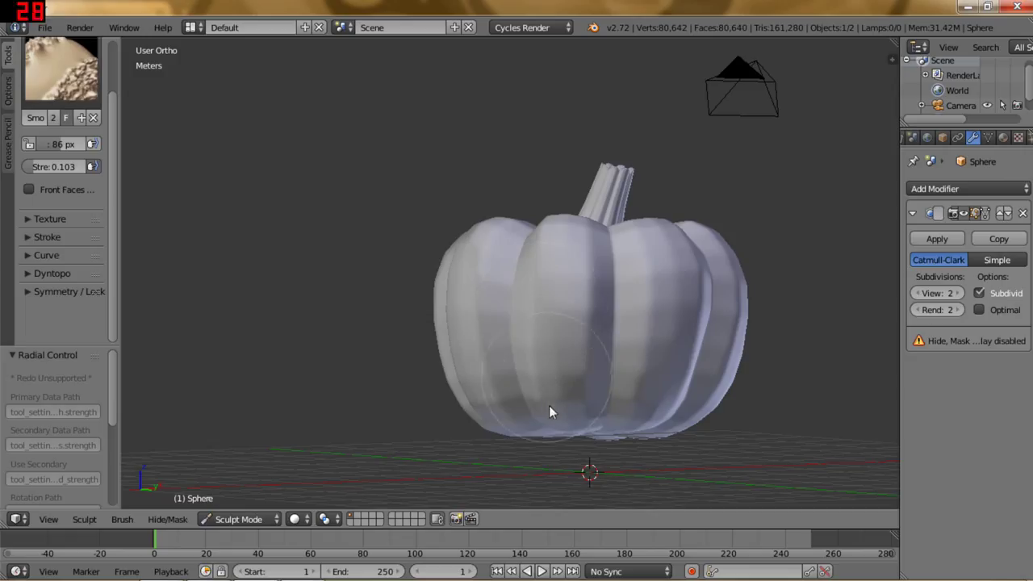
left_click_drag(673, 266, 651, 403)
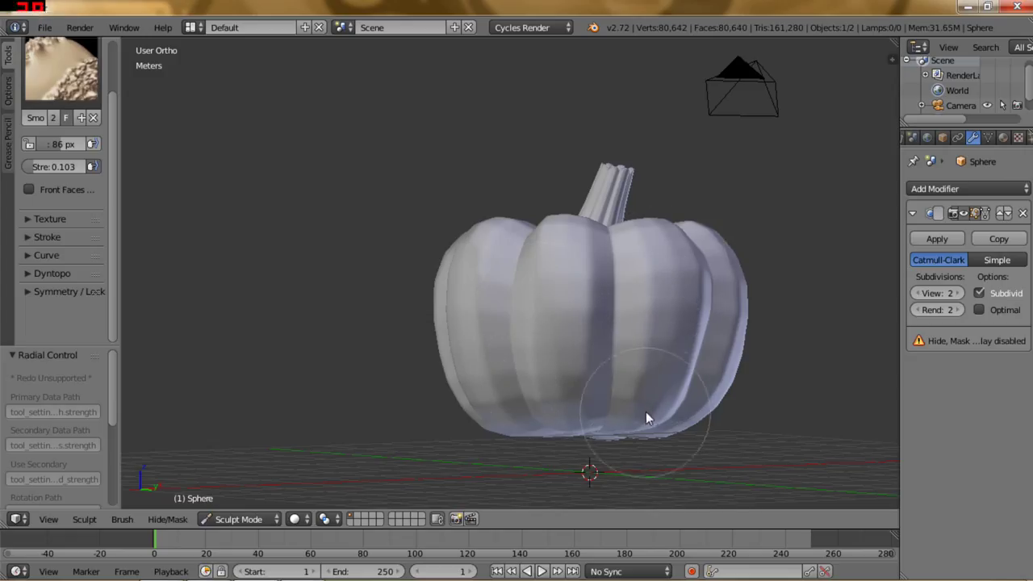
Smooth the surface near the central groove and the lobes around the top.
mouse_move(551, 313)
middle_mouse_down()
mouse_move(552, 346)
mouse_move(592, 339)
mouse_move(487, 282)
middle_mouse_up()
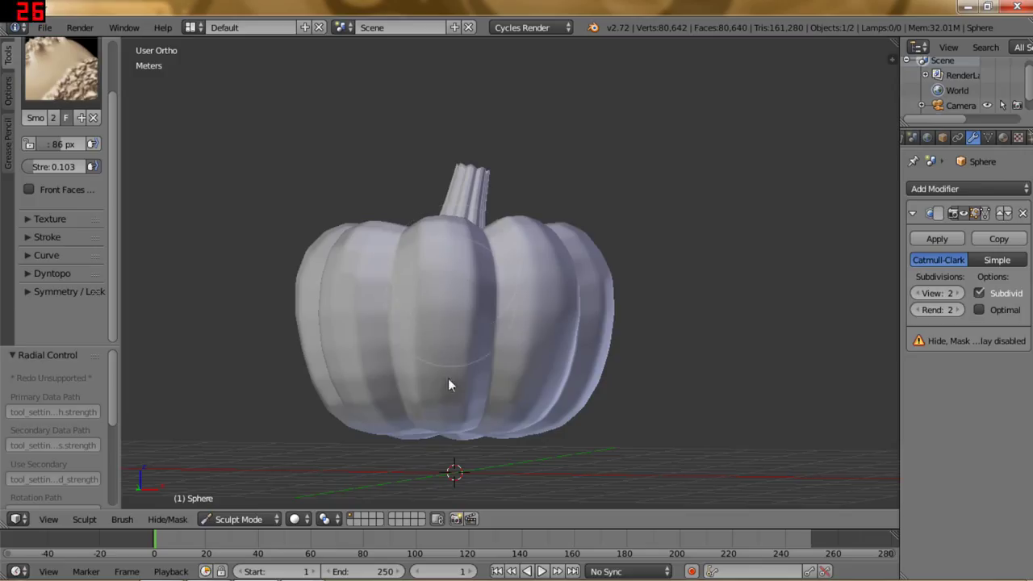
mouse_move(398, 338)
middle_mouse_down()
mouse_move(444, 342)
mouse_move(346, 270)
middle_mouse_up()
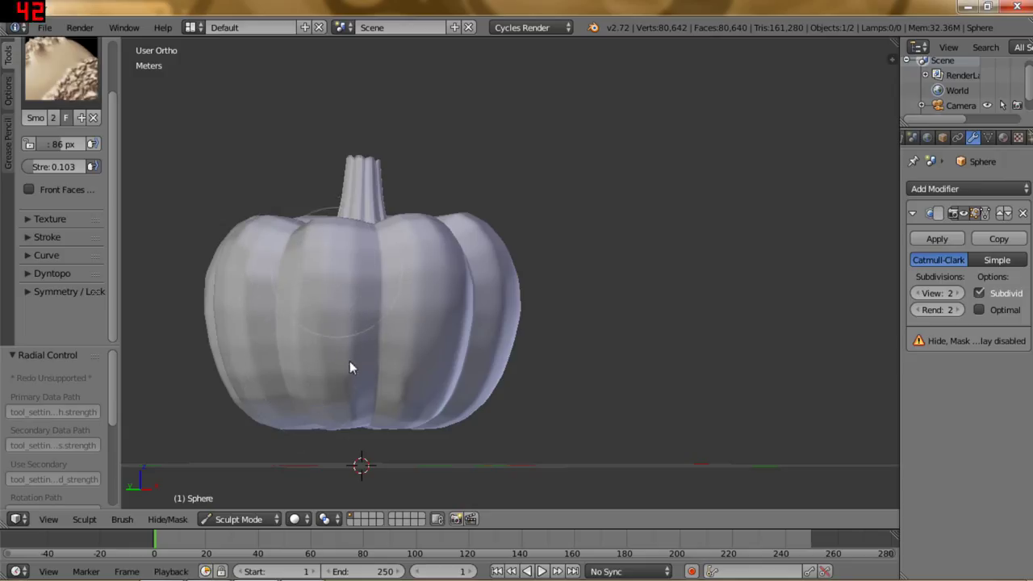
left_click_drag(308, 388, 349, 342)
middle_click_drag(486, 339, 369, 348)
middle_click_drag(510, 325, 516, 349)
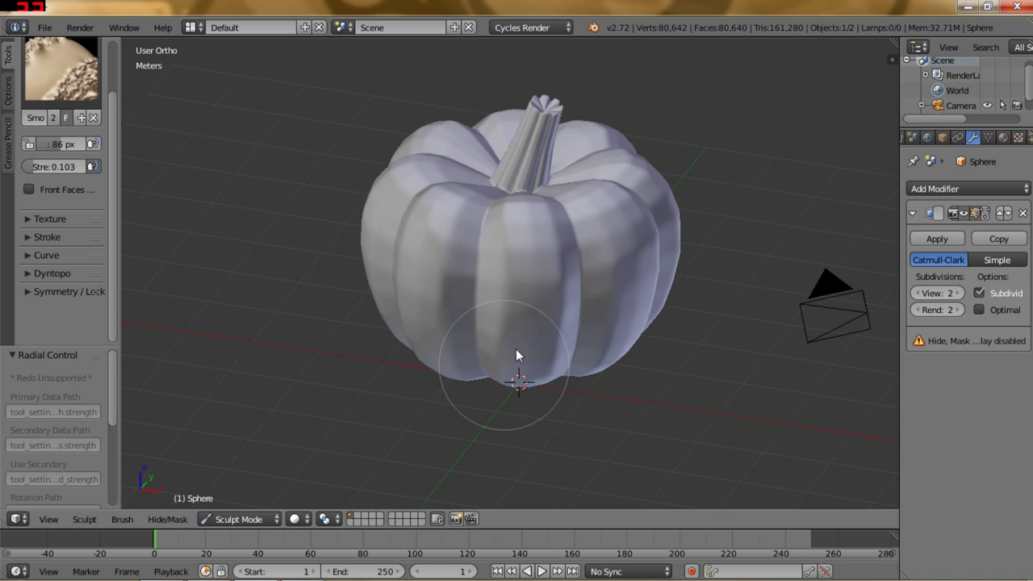
middle_click_drag(501, 223, 443, 216)
mouse_move(413, 220)
left_mouse_down()
mouse_move(437, 192)
mouse_move(427, 224)
left_mouse_up()
mouse_move(523, 250)
left_mouse_down()
mouse_move(533, 231)
mouse_move(540, 253)
mouse_move(598, 187)
mouse_move(623, 207)
left_mouse_up()
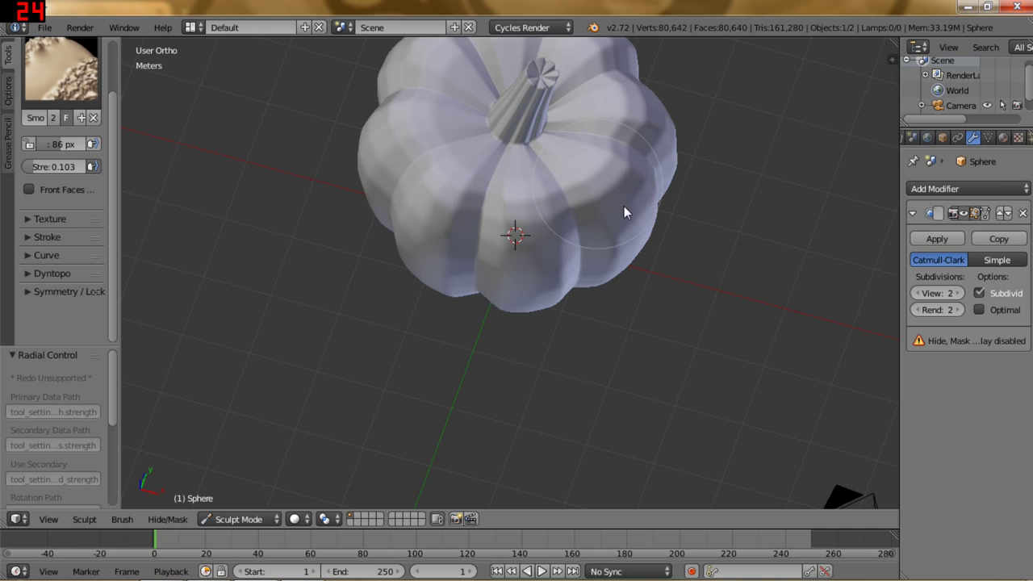
Gently smooth the pumpkin's sides and check the result from angles showing the stem.
mouse_move(617, 227)
middle_mouse_down()
mouse_move(552, 177)
mouse_move(583, 173)
middle_mouse_up()
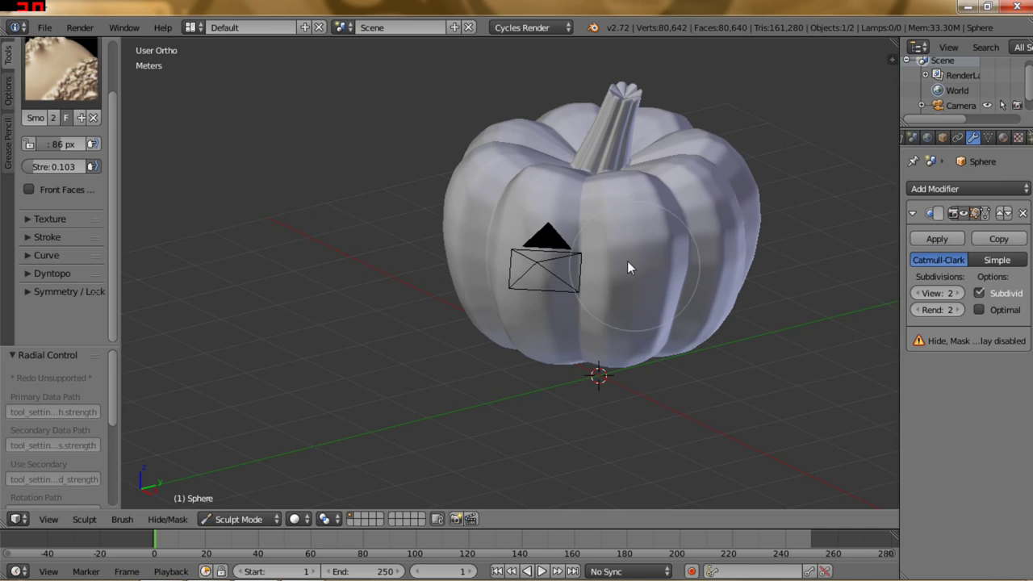
middle_click_drag(627, 260, 630, 217)
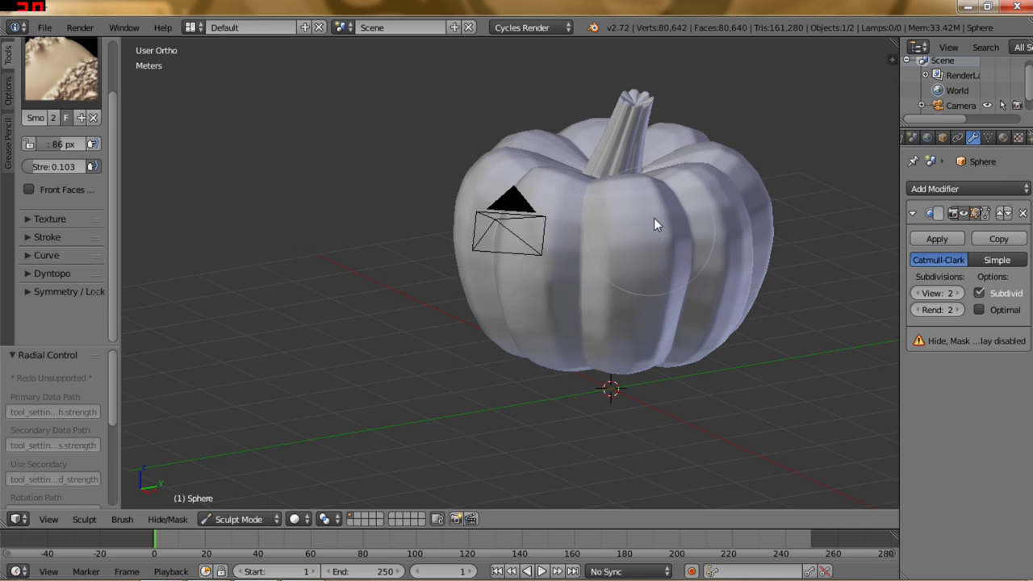
mouse_move(665, 280)
left_mouse_down()
mouse_move(653, 346)
mouse_move(554, 277)
mouse_move(540, 335)
left_mouse_up()
mouse_move(560, 288)
middle_mouse_down()
mouse_move(632, 250)
mouse_move(432, 252)
mouse_move(362, 192)
middle_mouse_up()
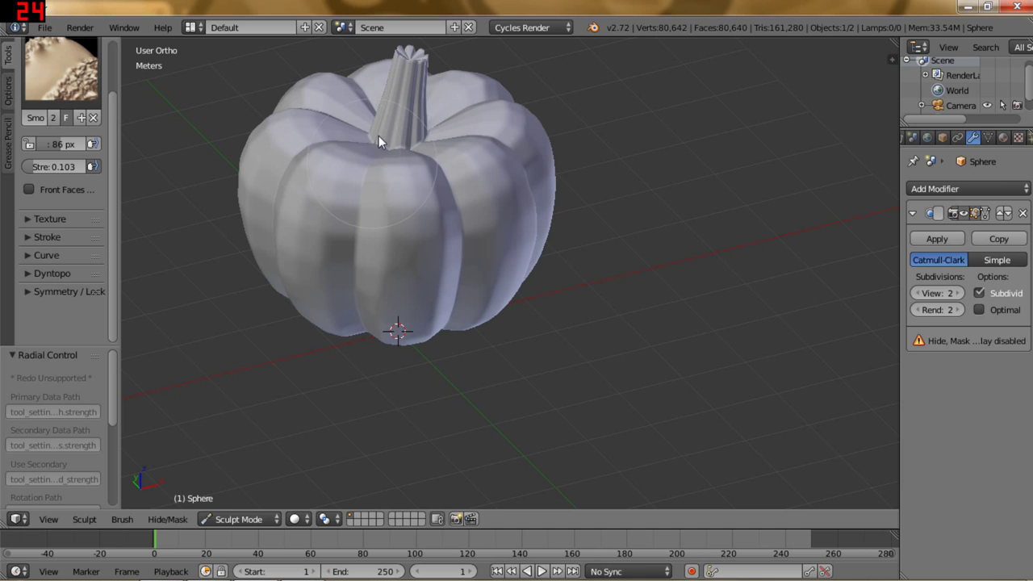
middle_click_drag(380, 129, 351, 184)
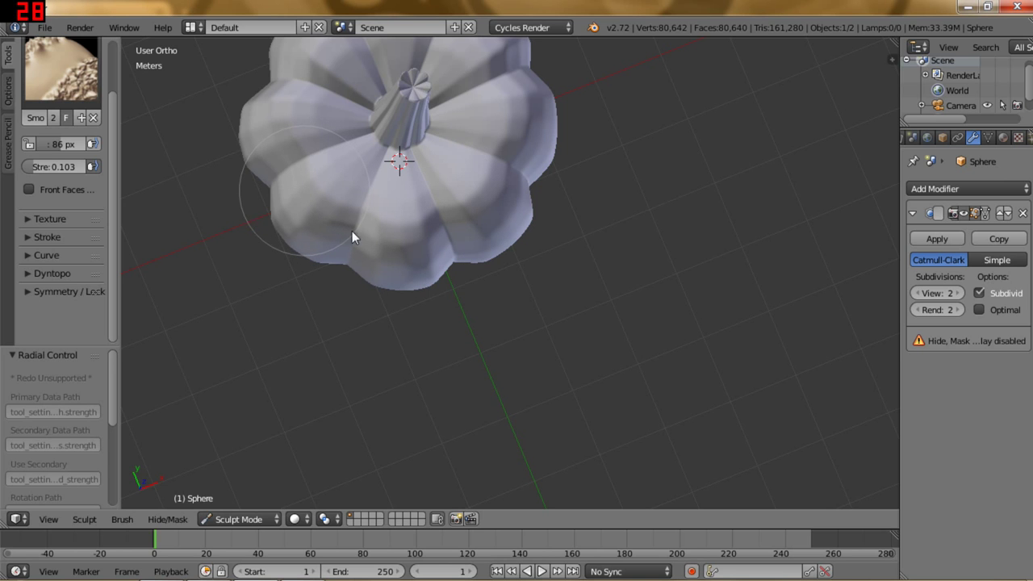
mouse_move(481, 277)
middle_mouse_down()
mouse_move(441, 173)
mouse_move(509, 342)
mouse_move(488, 258)
mouse_move(481, 271)
mouse_move(485, 222)
mouse_move(388, 410)
middle_mouse_up()
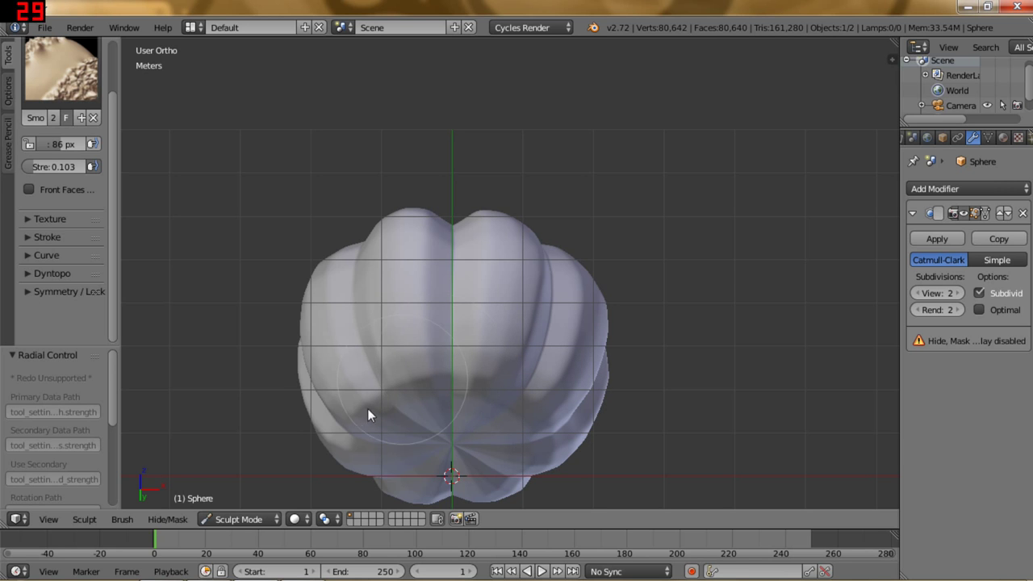
mouse_move(454, 259)
middle_mouse_down()
mouse_move(448, 335)
mouse_move(502, 205)
middle_mouse_up()
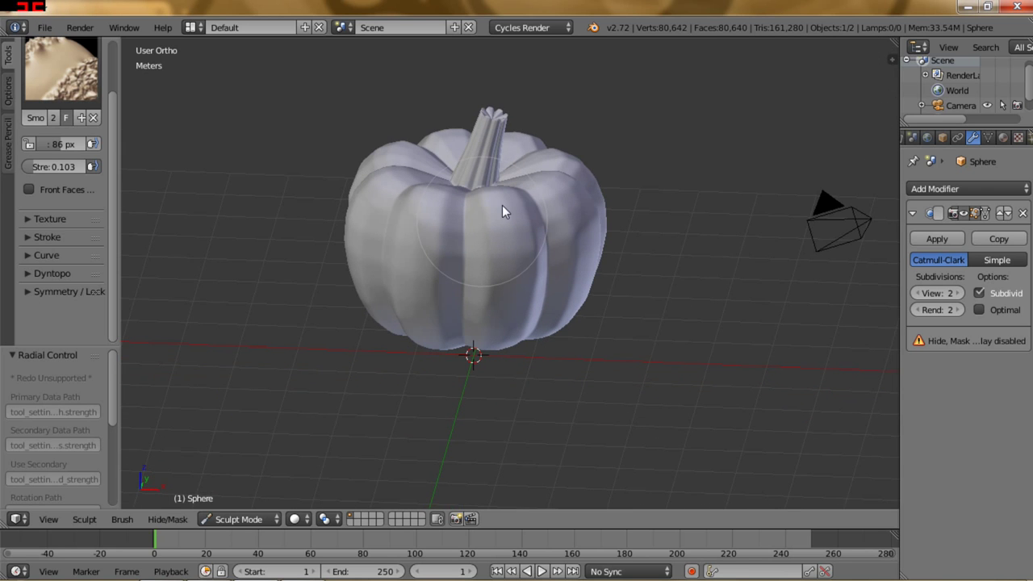
left_click(224, 519)
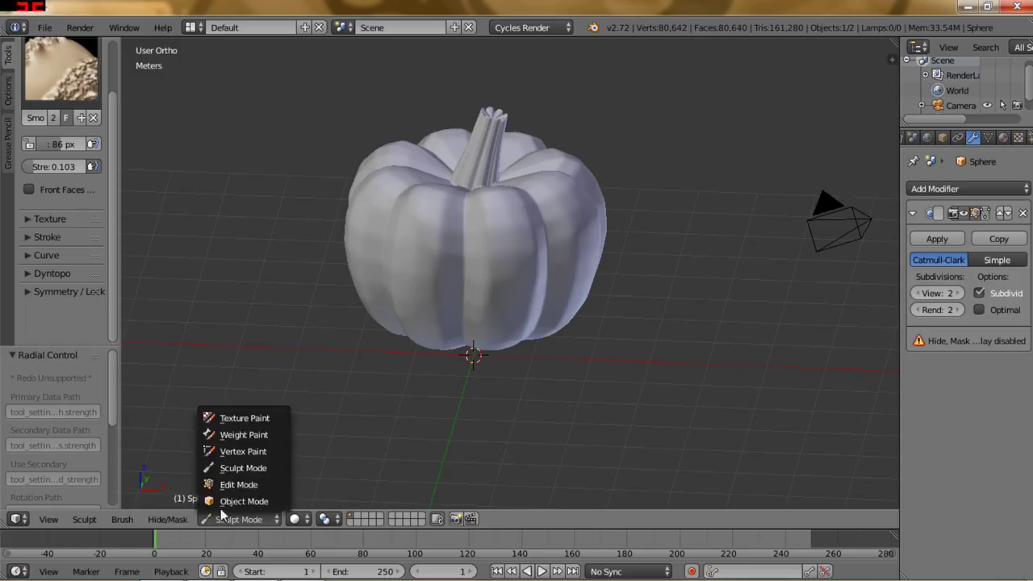
In Object Mode, add a Displace modifier with a new texture and show that texture's settings.
left_click(231, 501)
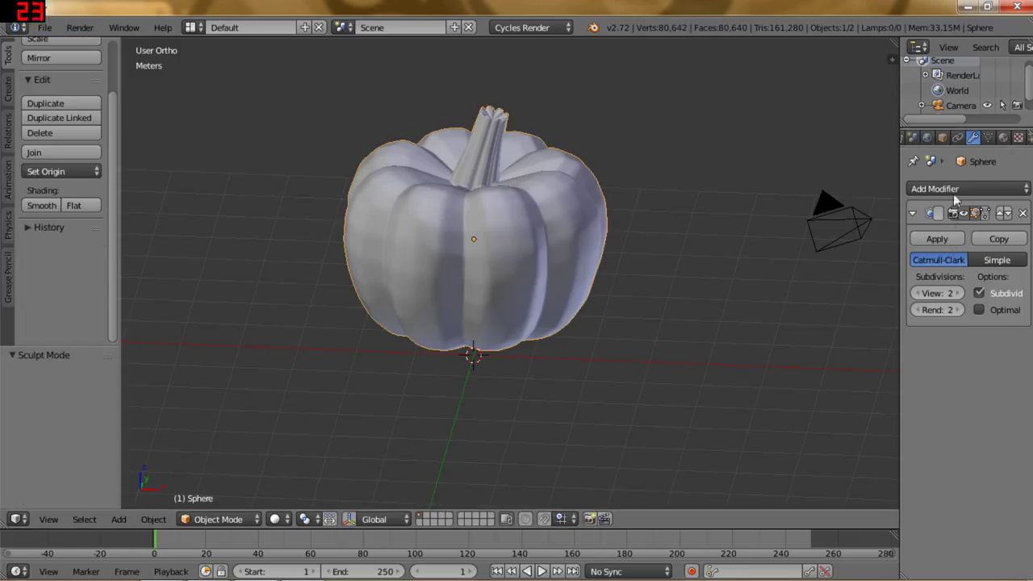
mouse_move(585, 248)
middle_mouse_down()
mouse_move(584, 226)
mouse_move(571, 242)
middle_mouse_up()
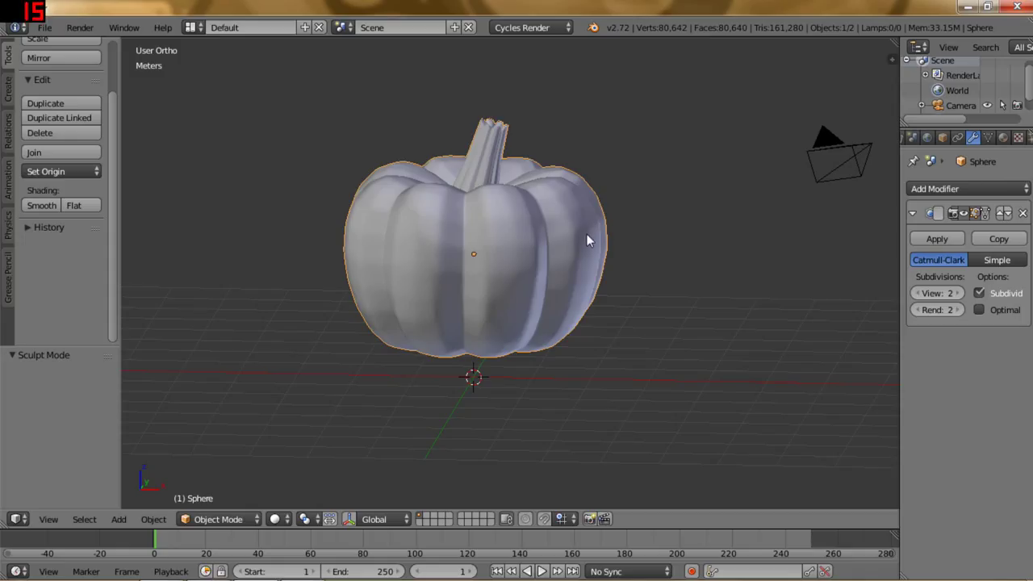
left_click(945, 186)
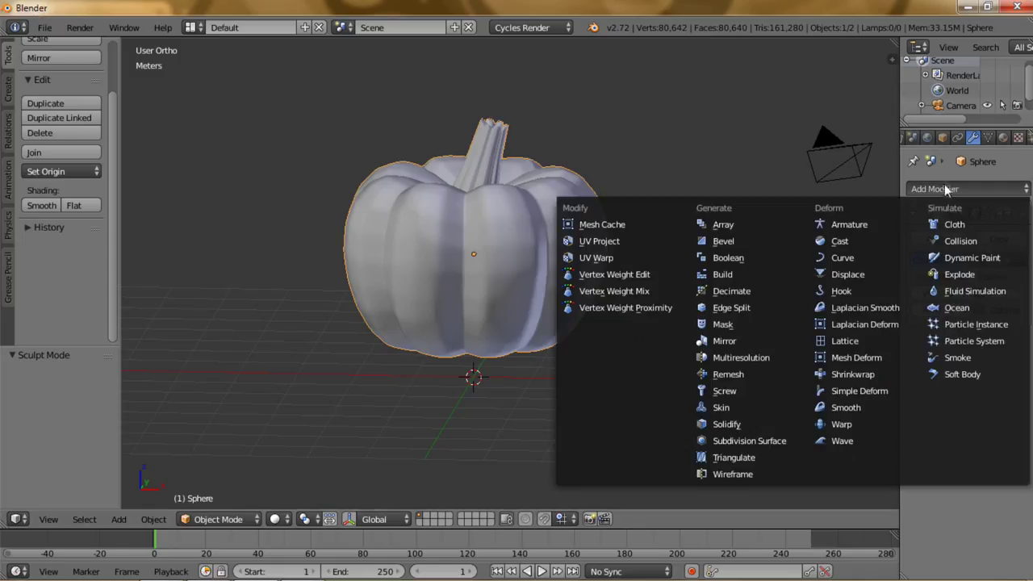
left_click(845, 275)
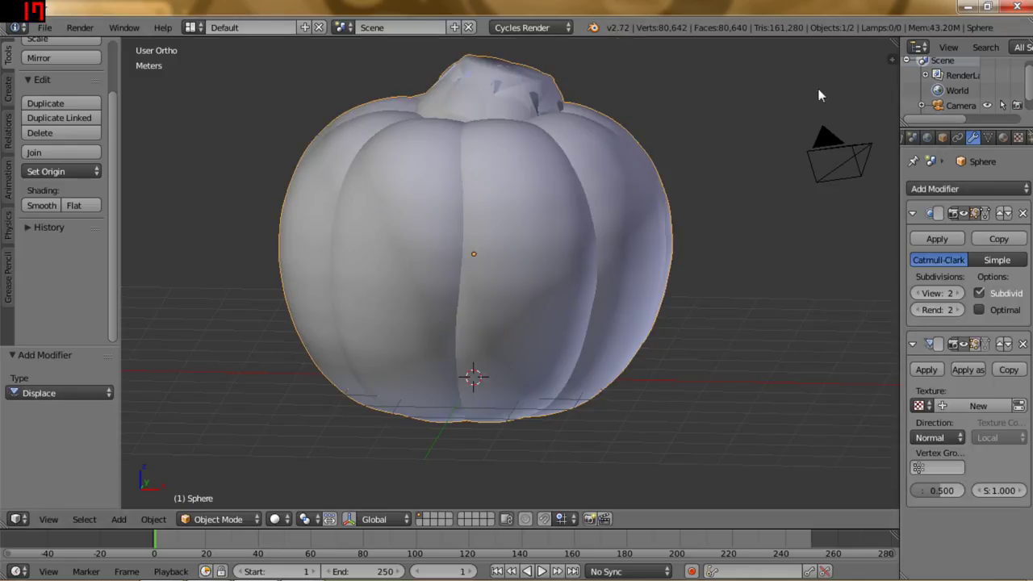
left_click(977, 402)
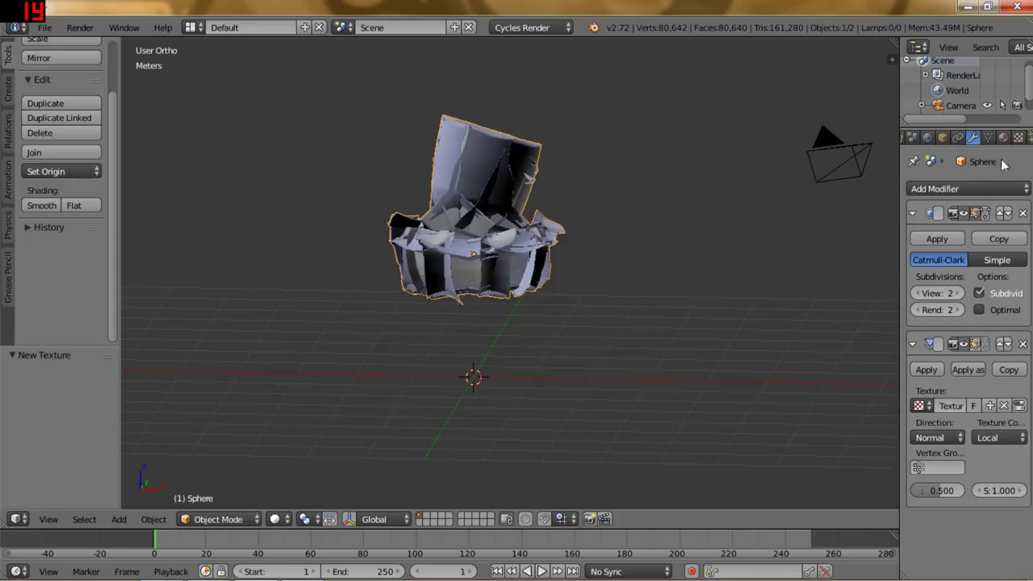
left_click(1019, 138)
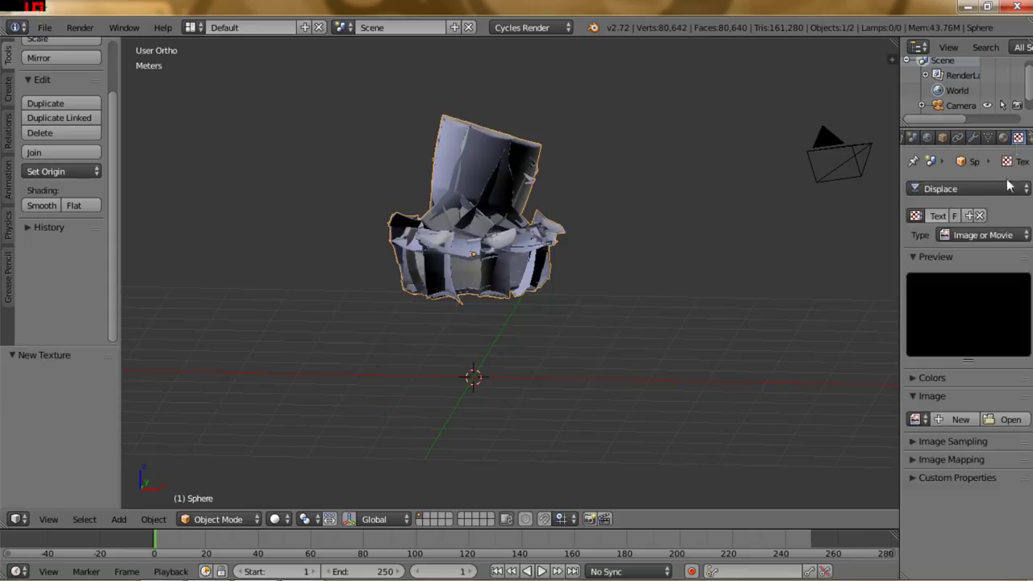
Change the displacement texture type to Voronoi and start editing the Displace Strength value.
left_click(983, 236)
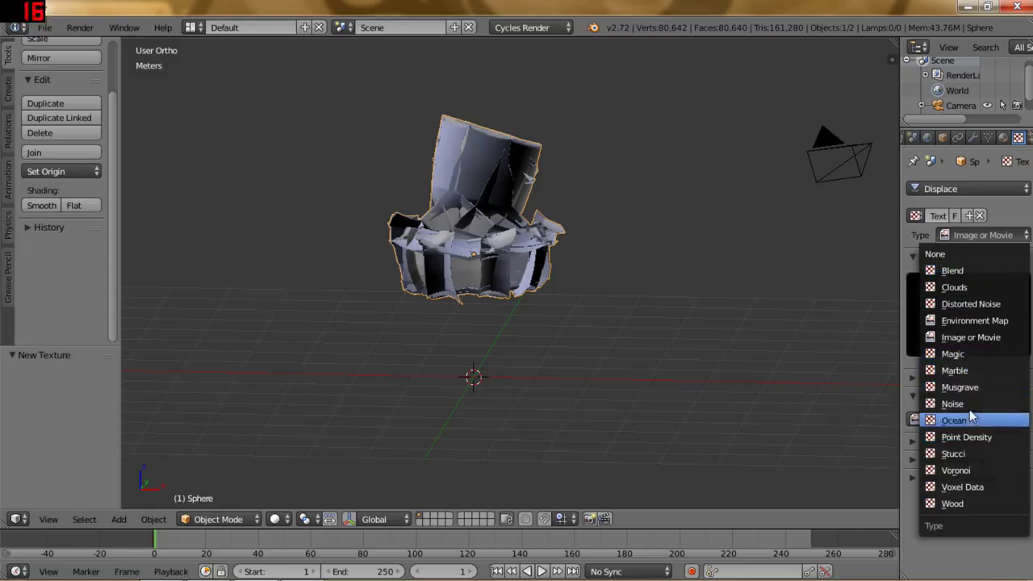
left_click(965, 472)
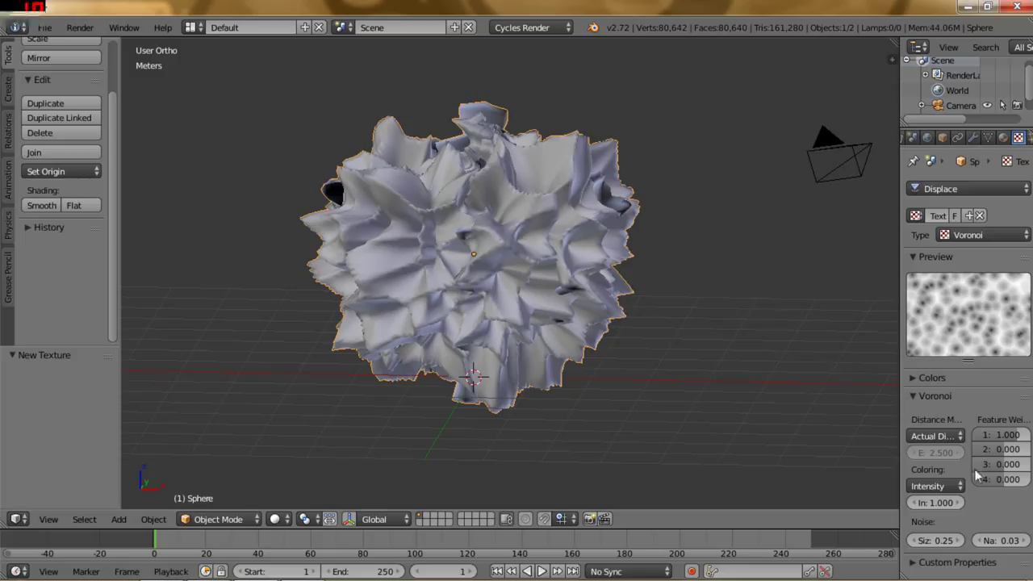
left_click(974, 138)
left_click(998, 492)
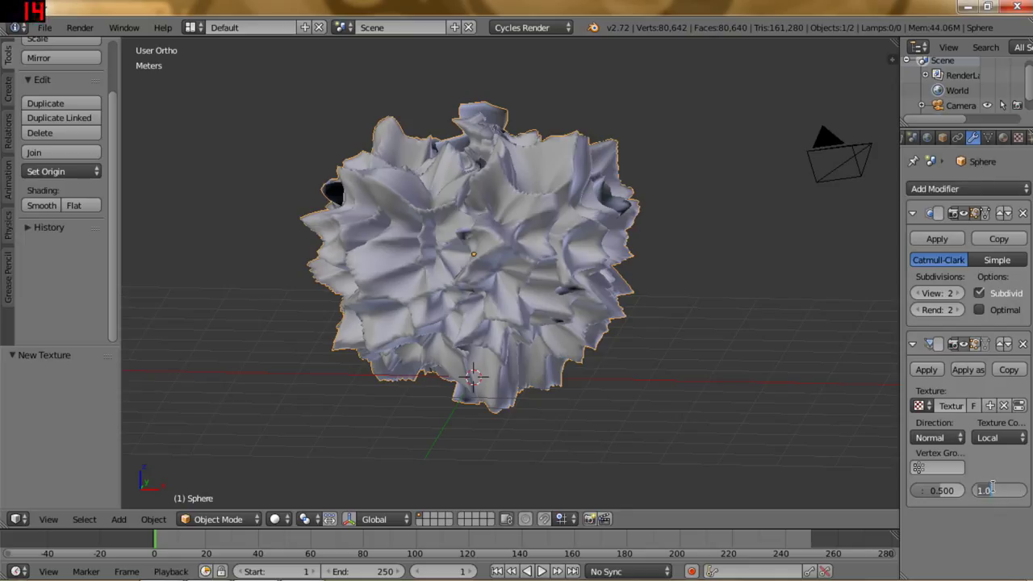
Set the Displace strength to 0.1 and apply the object's scale.
key("BackSpace")
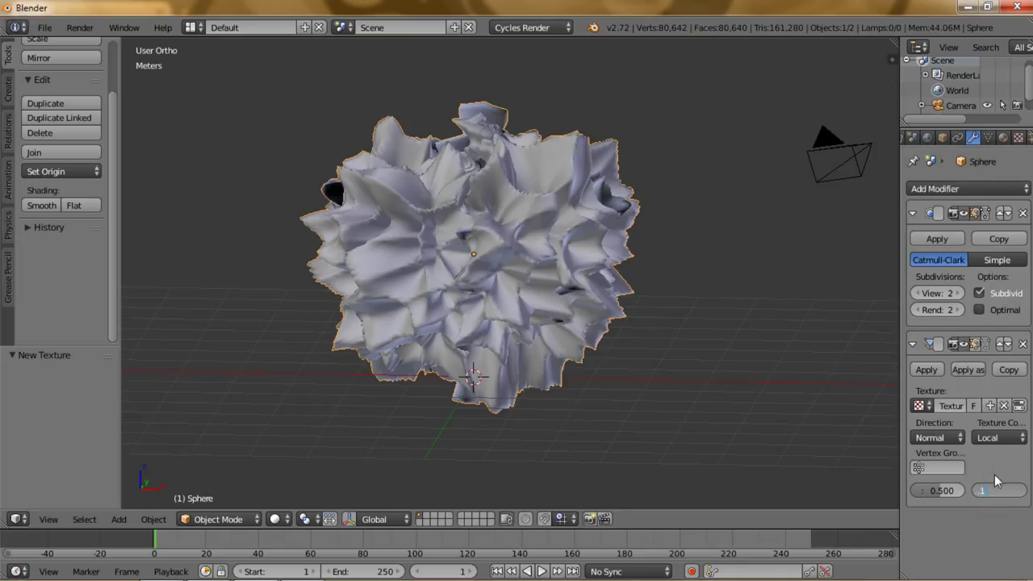
key("Return")
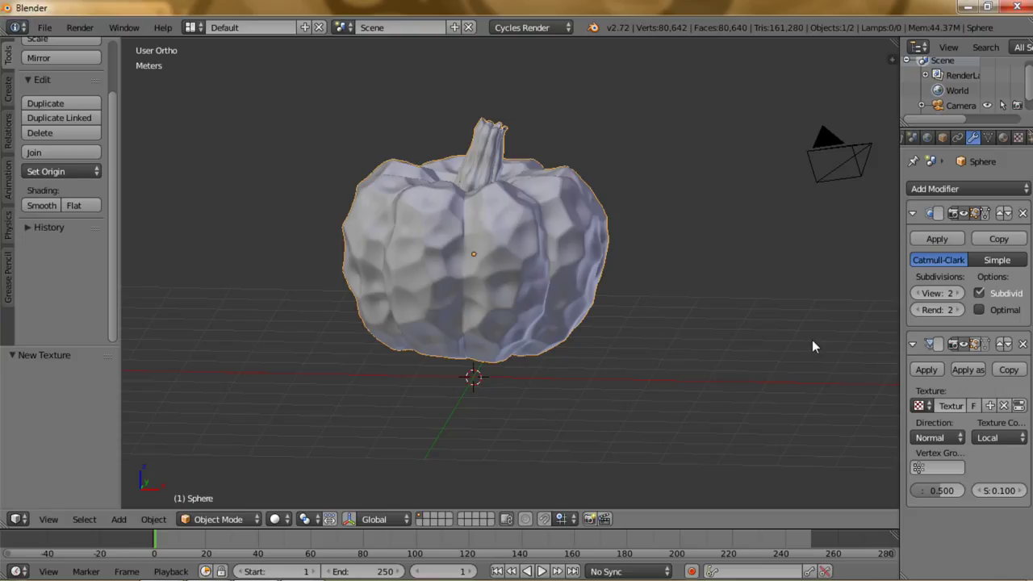
key("ctrl+a")
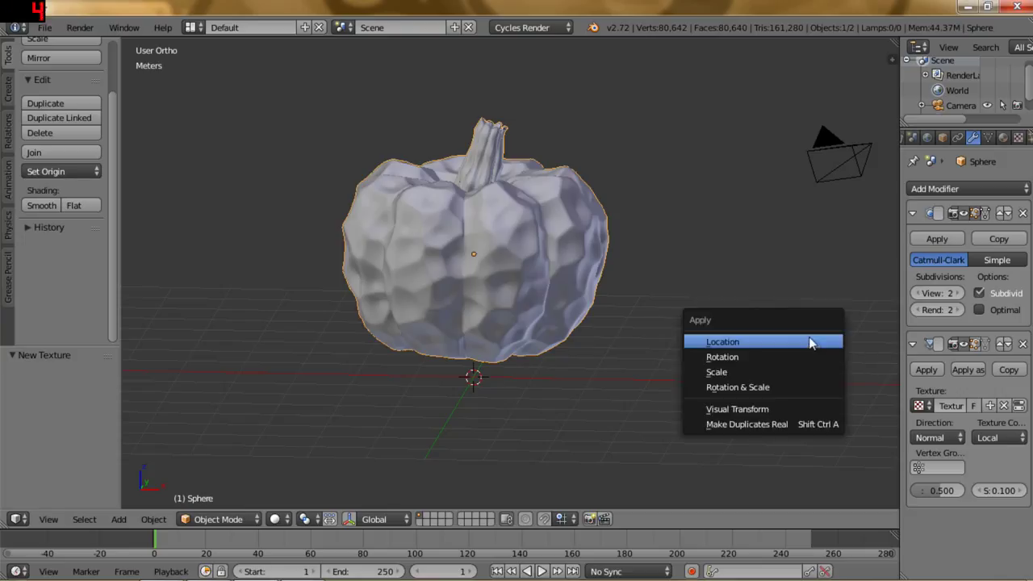
left_click(758, 368)
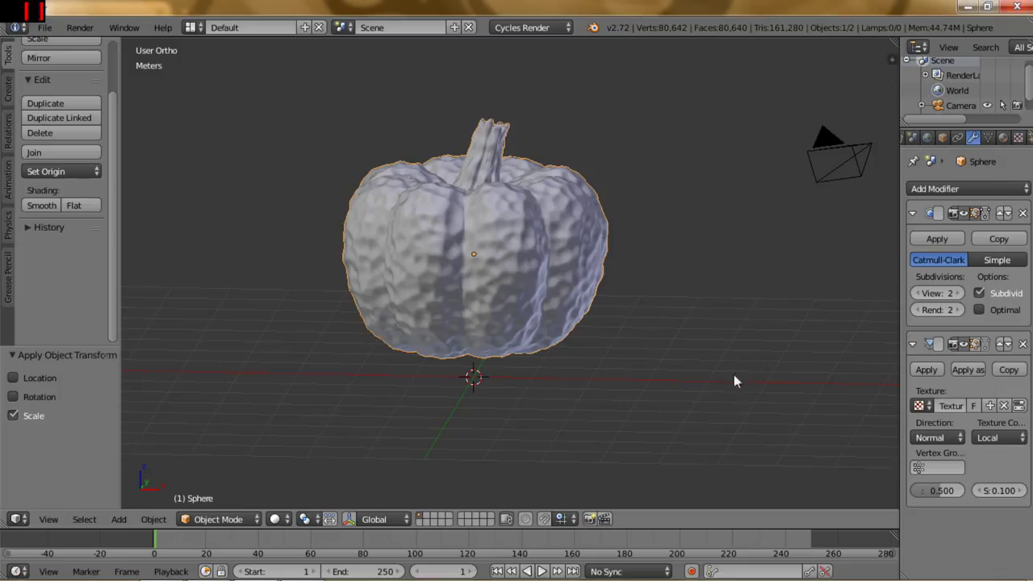
scroll(988, 138, "down", 4)
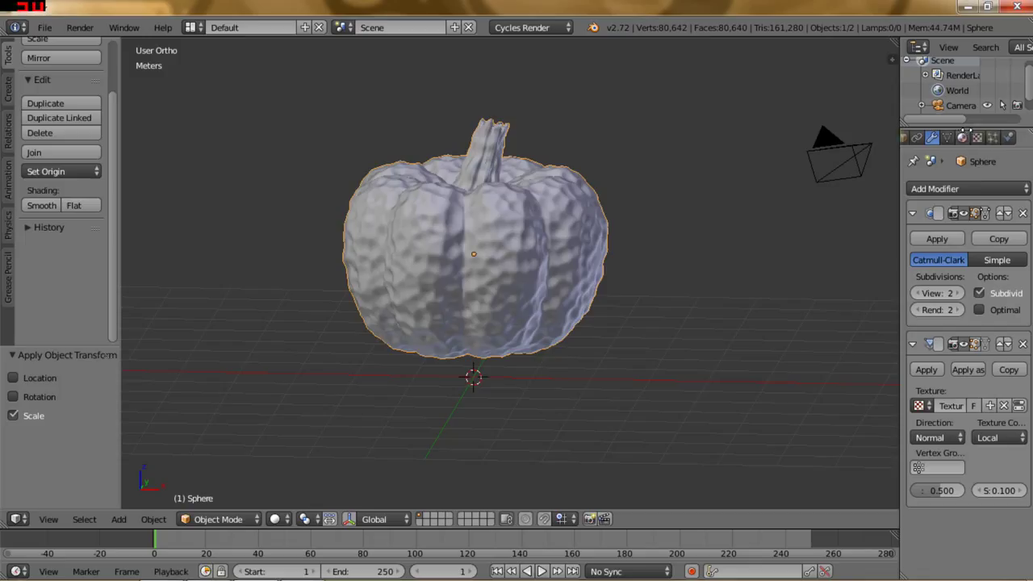
left_click(975, 137)
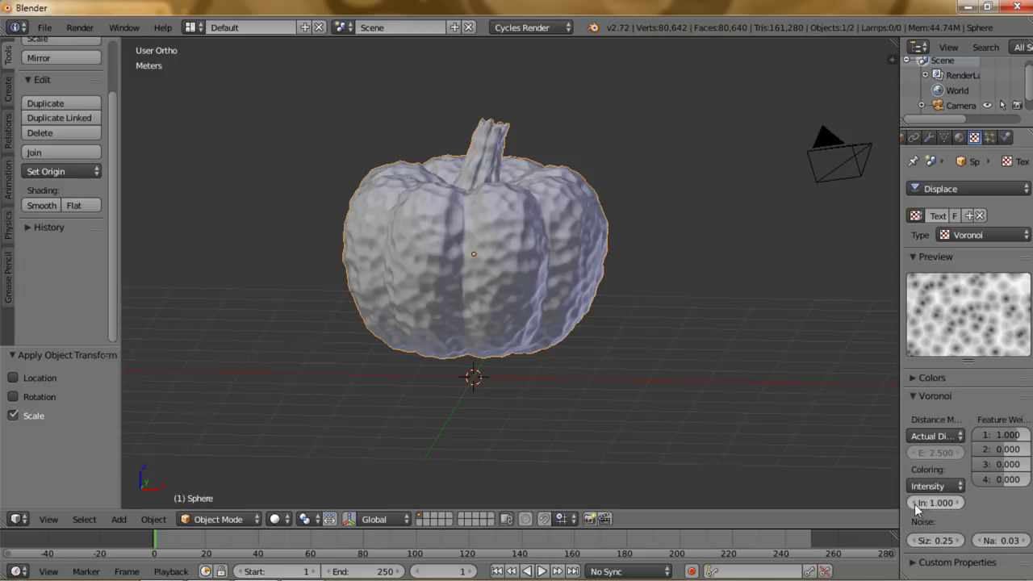
Lower the Voronoi intensity to 0.300 and raise the noise size to 0.75.
left_click(913, 503)
left_click(912, 503)
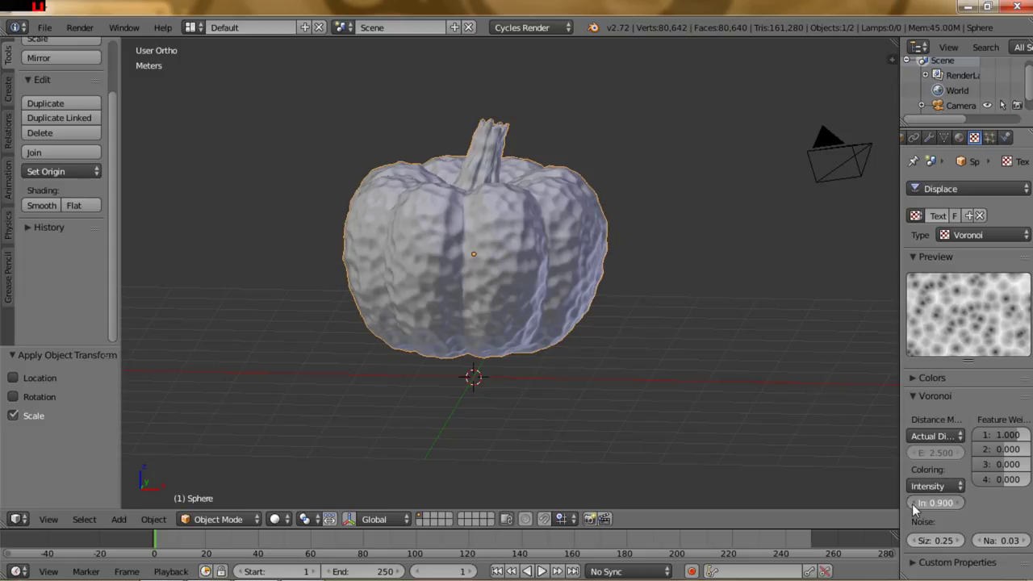
left_click(912, 503)
left_click(912, 503)
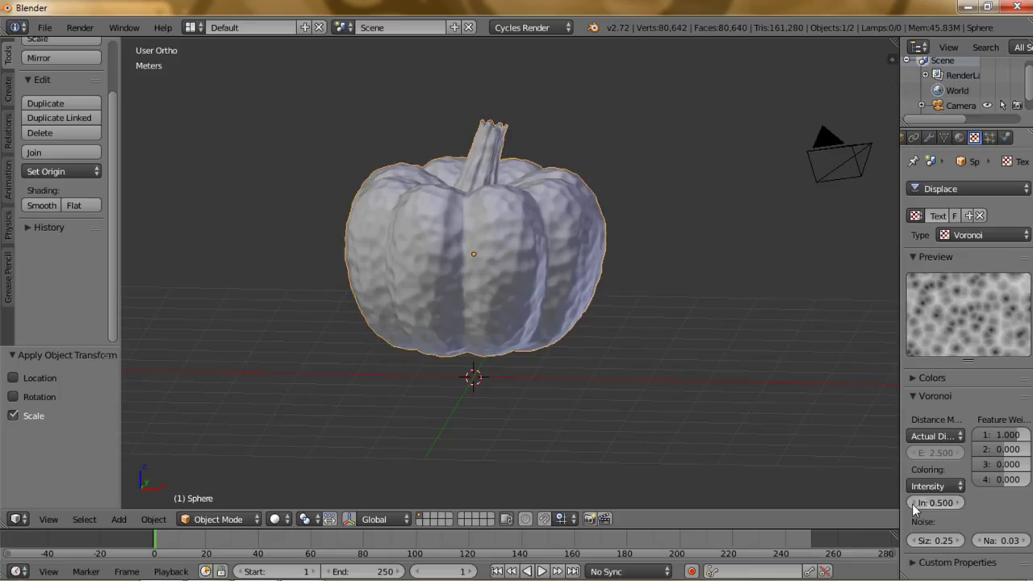
left_click(912, 502)
left_click(912, 503)
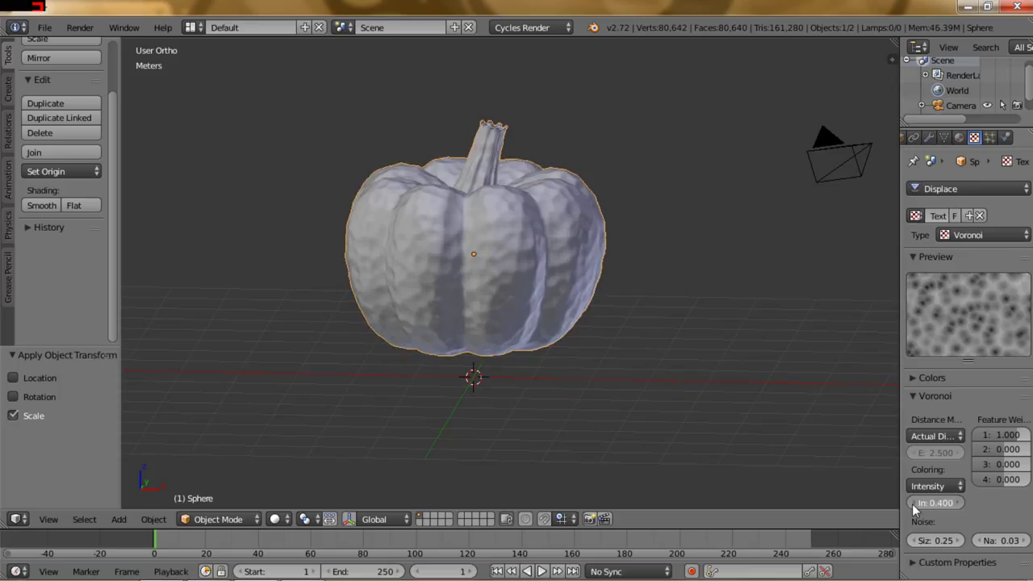
left_click(913, 503)
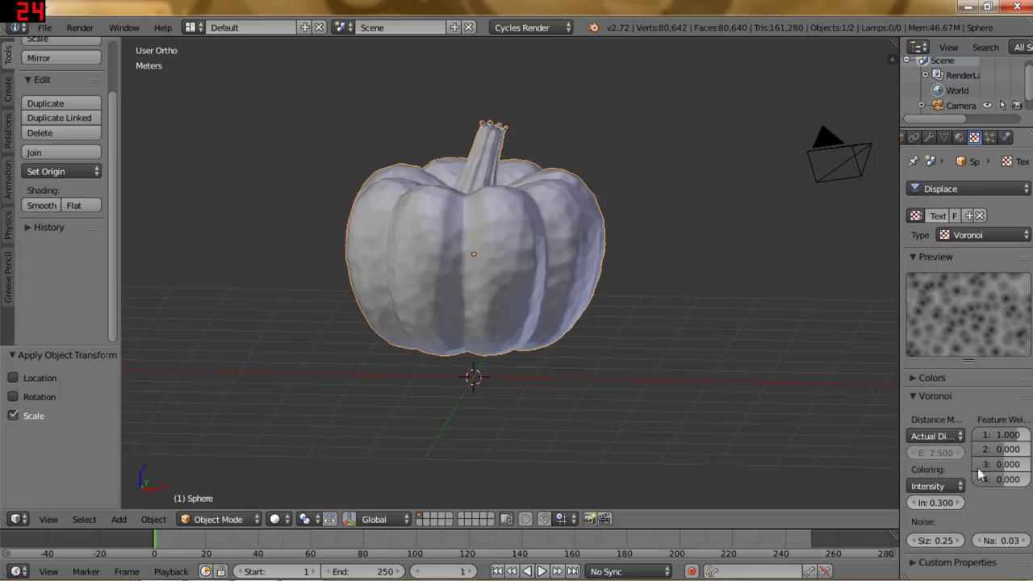
left_click(958, 541)
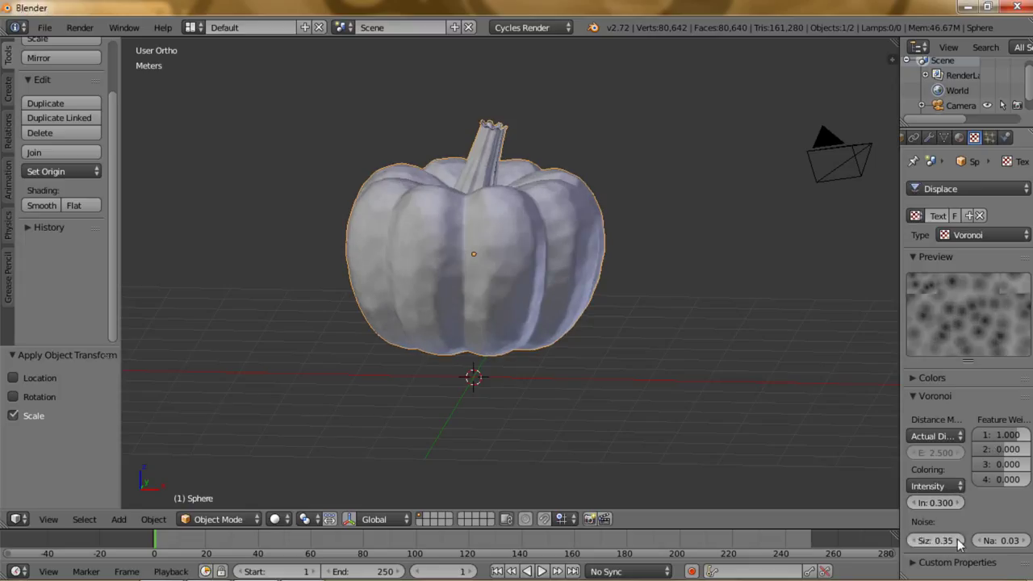
left_click(958, 541)
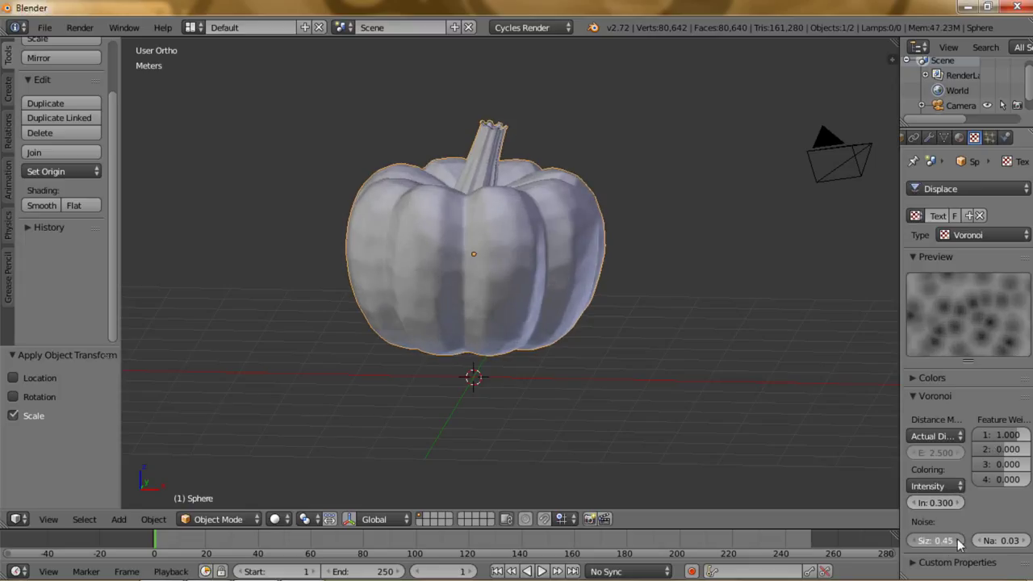
left_click(958, 541)
left_click(958, 540)
left_click(958, 541)
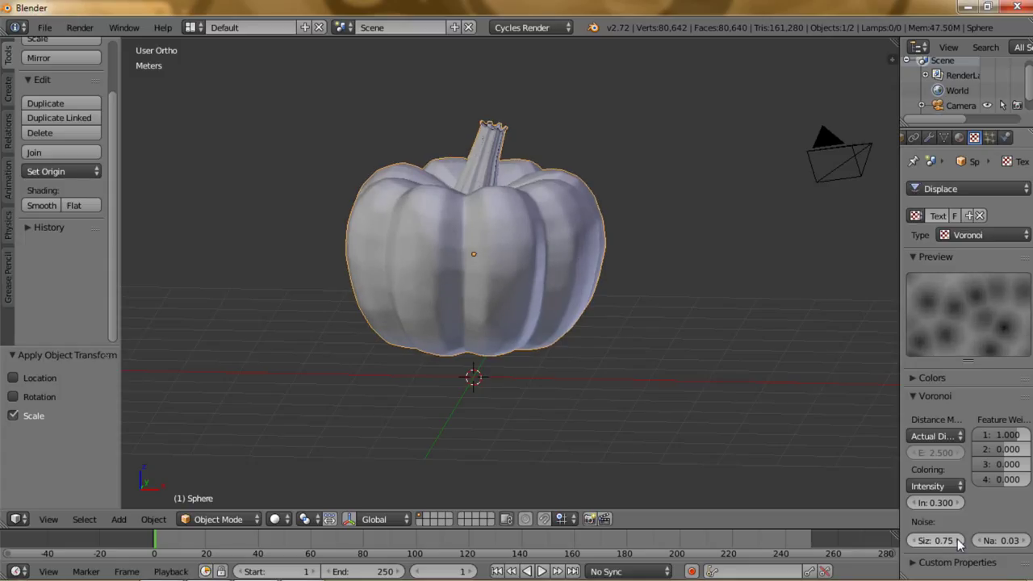
mouse_move(539, 317)
middle_mouse_down()
mouse_move(543, 285)
mouse_move(466, 321)
mouse_move(519, 352)
mouse_move(607, 377)
middle_mouse_up()
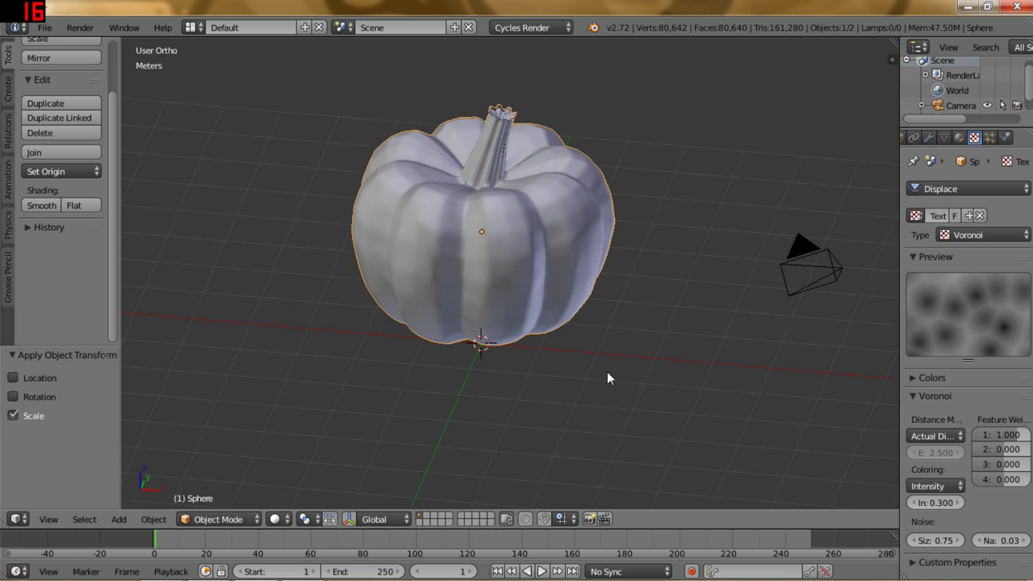
Raise the Voronoi noise size to 0.95 and intensity to 0.700, checking the pumpkin from several angles.
left_click(960, 502)
left_click(961, 500)
mouse_move(506, 273)
middle_mouse_down()
mouse_move(477, 222)
mouse_move(508, 280)
mouse_move(516, 230)
middle_mouse_up()
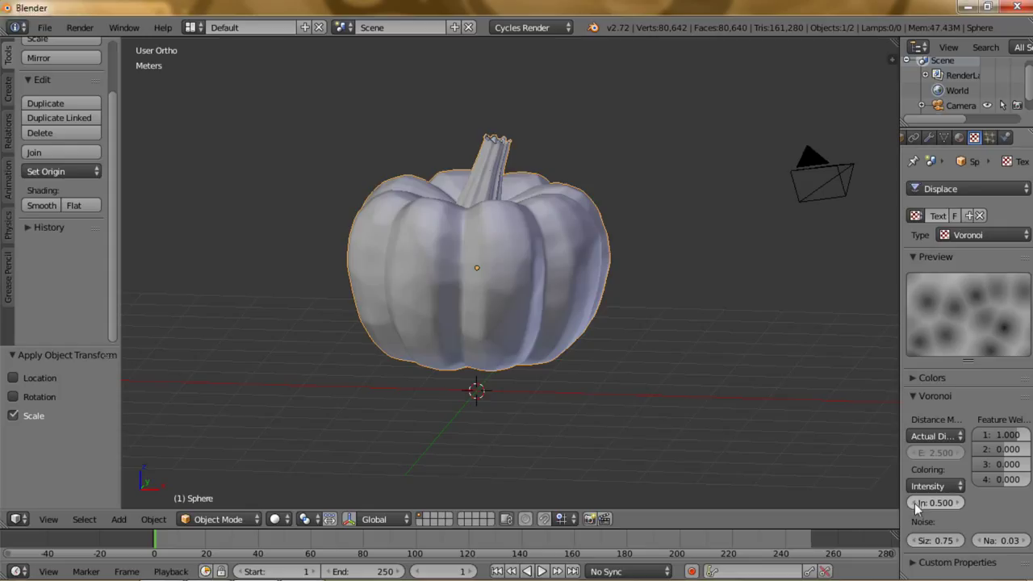
left_click(956, 542)
left_click(956, 543)
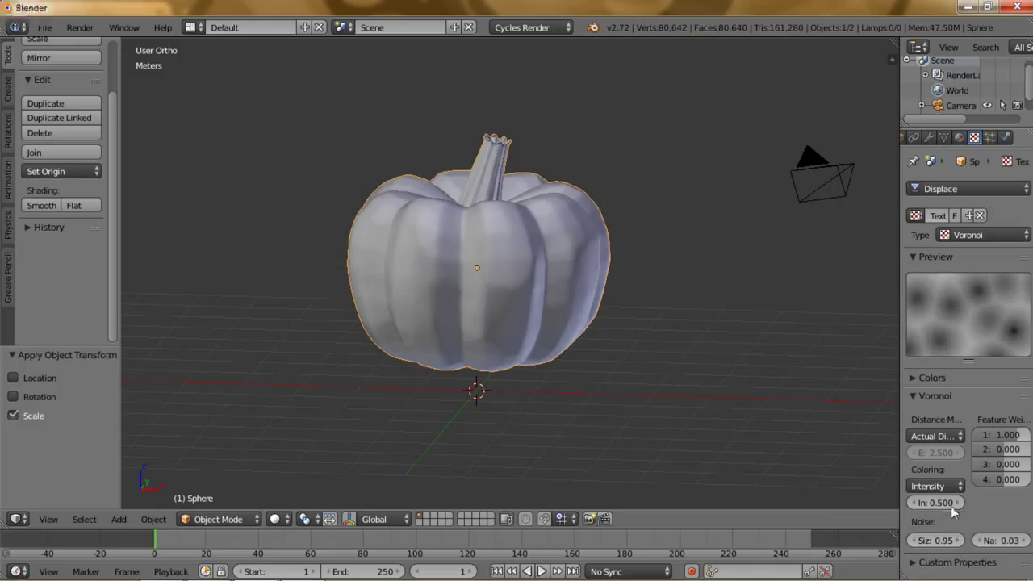
left_click(960, 504)
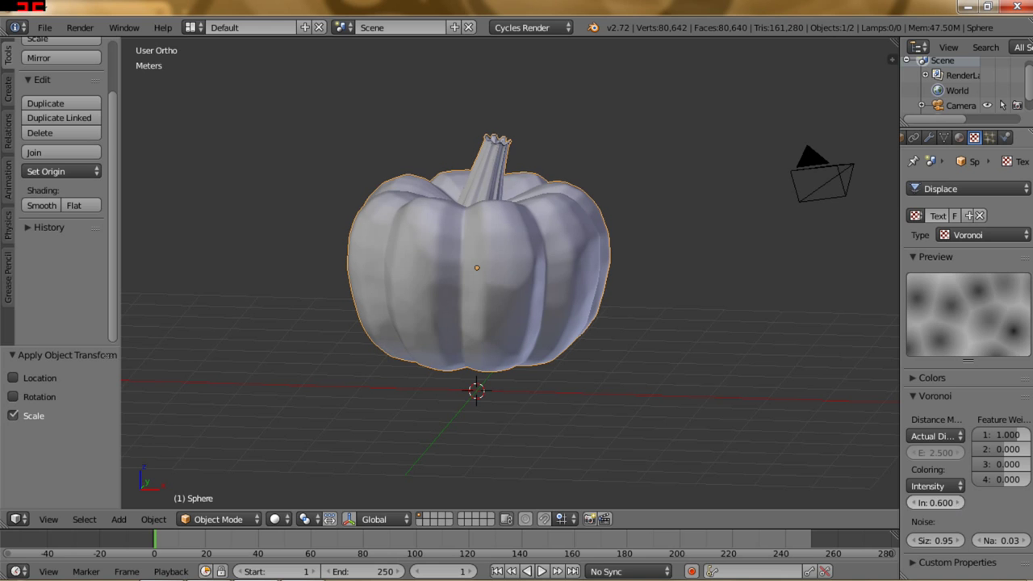
left_click(960, 505)
mouse_move(605, 375)
middle_mouse_down()
mouse_move(538, 363)
mouse_move(524, 381)
mouse_move(512, 282)
mouse_move(534, 328)
mouse_move(595, 300)
mouse_move(625, 268)
mouse_move(715, 281)
mouse_move(697, 225)
mouse_move(631, 229)
mouse_move(589, 266)
mouse_move(587, 284)
mouse_move(605, 261)
mouse_move(615, 267)
middle_mouse_up()
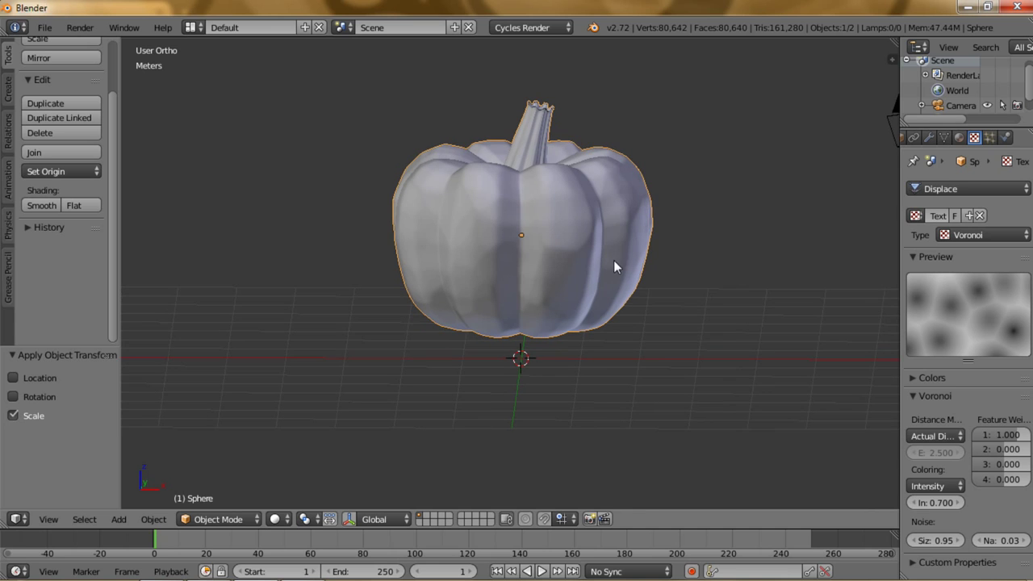
mouse_move(639, 251)
middle_mouse_down()
mouse_move(627, 207)
mouse_move(634, 243)
middle_mouse_up()
mouse_move(614, 294)
middle_mouse_down()
mouse_move(546, 286)
mouse_move(613, 276)
mouse_move(484, 331)
mouse_move(416, 323)
mouse_move(390, 288)
mouse_move(423, 313)
mouse_move(563, 261)
middle_mouse_up()
mouse_move(645, 229)
middle_mouse_down()
mouse_move(719, 260)
mouse_move(589, 283)
mouse_move(621, 279)
mouse_move(619, 254)
mouse_move(646, 251)
mouse_move(622, 256)
mouse_move(638, 258)
middle_mouse_up()
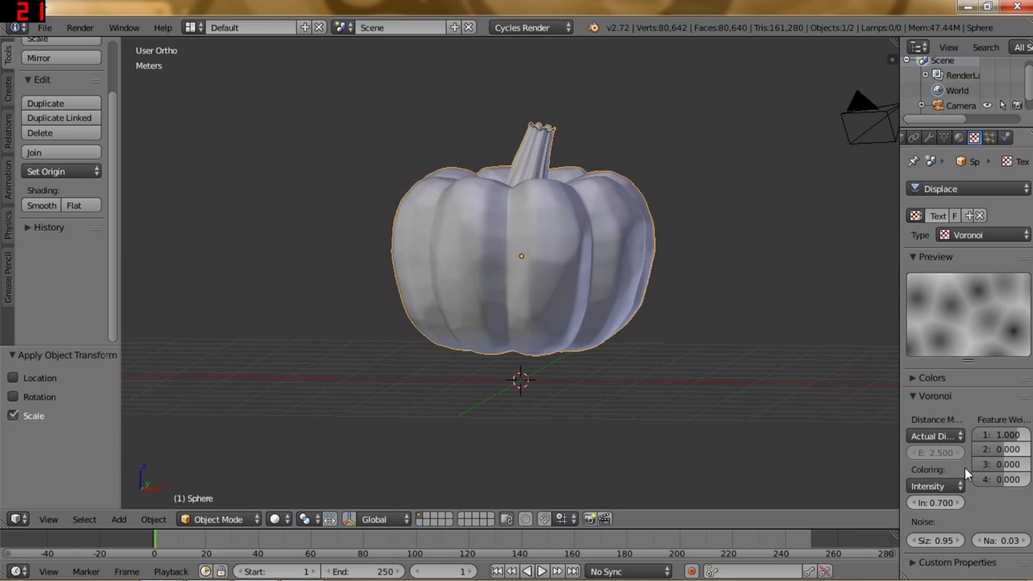
Raise the Voronoi intensity to 1.000 and inspect the resulting surface bumps.
left_click(960, 507)
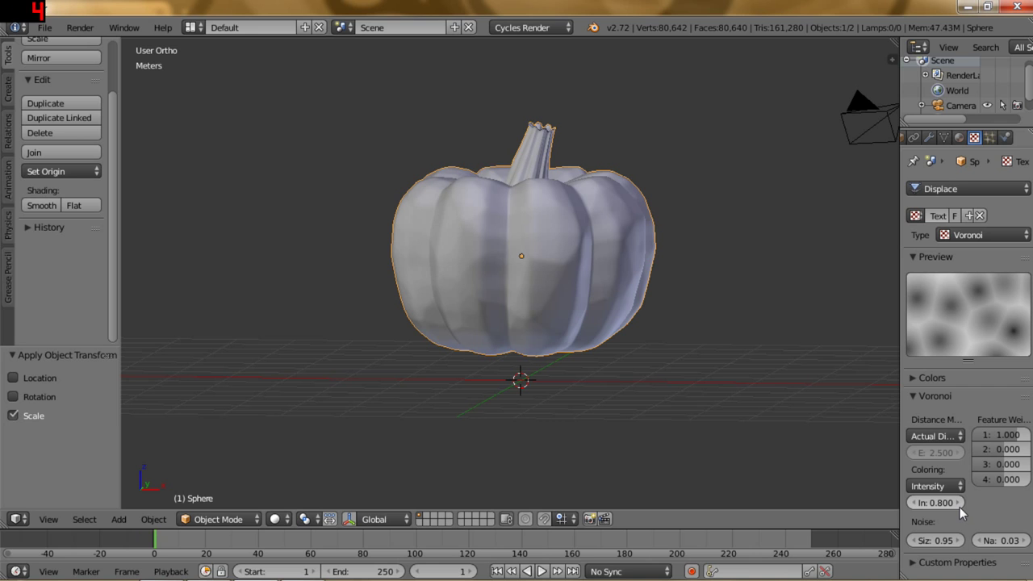
left_click(959, 507)
left_click(959, 506)
mouse_move(656, 318)
middle_mouse_down()
mouse_move(581, 309)
mouse_move(534, 290)
mouse_move(536, 313)
mouse_move(600, 346)
mouse_move(629, 342)
mouse_move(641, 319)
mouse_move(671, 326)
mouse_move(678, 310)
mouse_move(614, 329)
middle_mouse_up()
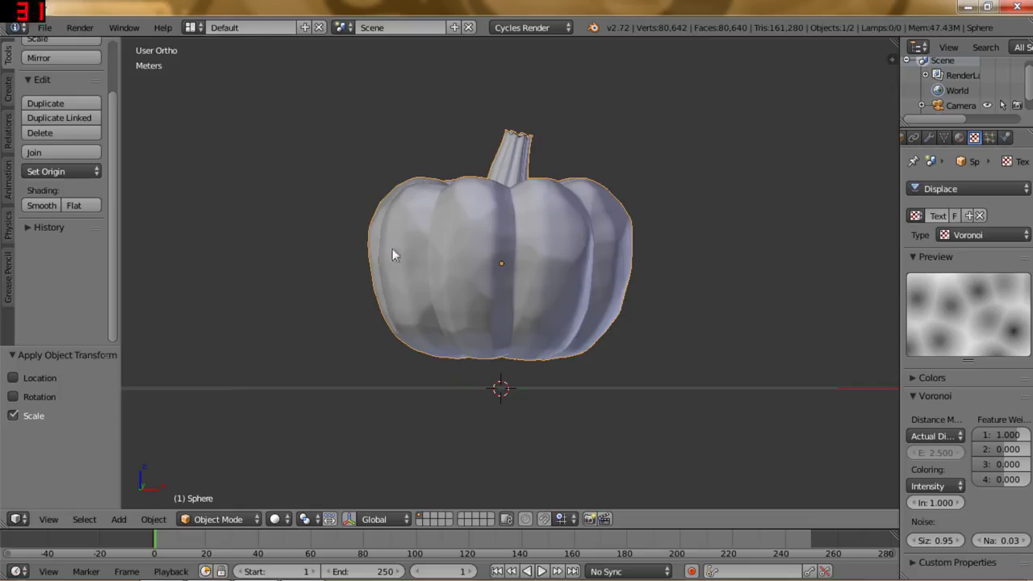
left_click(160, 521)
Switch to Sculpt Mode with the Grab brush and undo a trial pull on the right lobe.
left_click(218, 519)
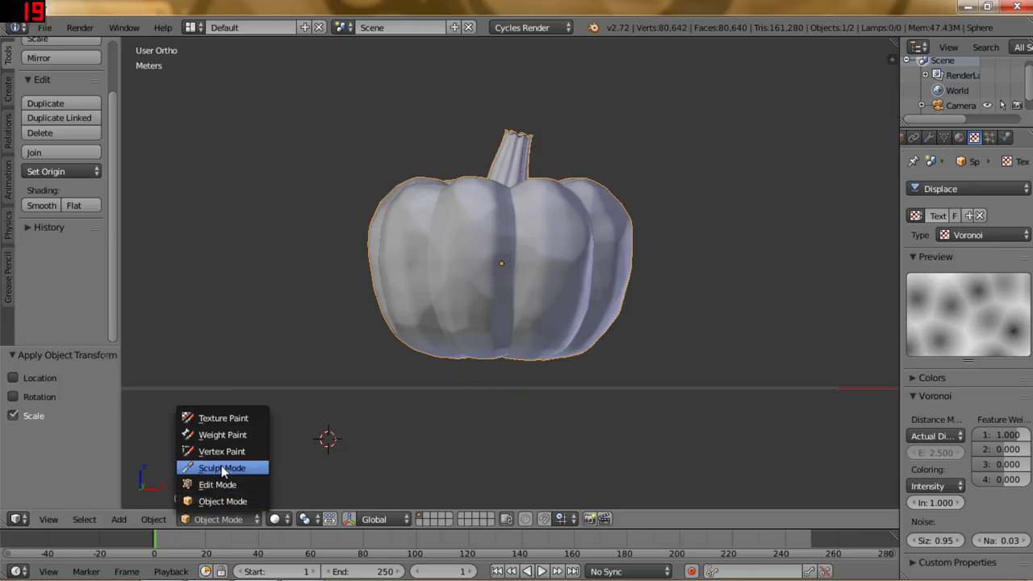
left_click(222, 468)
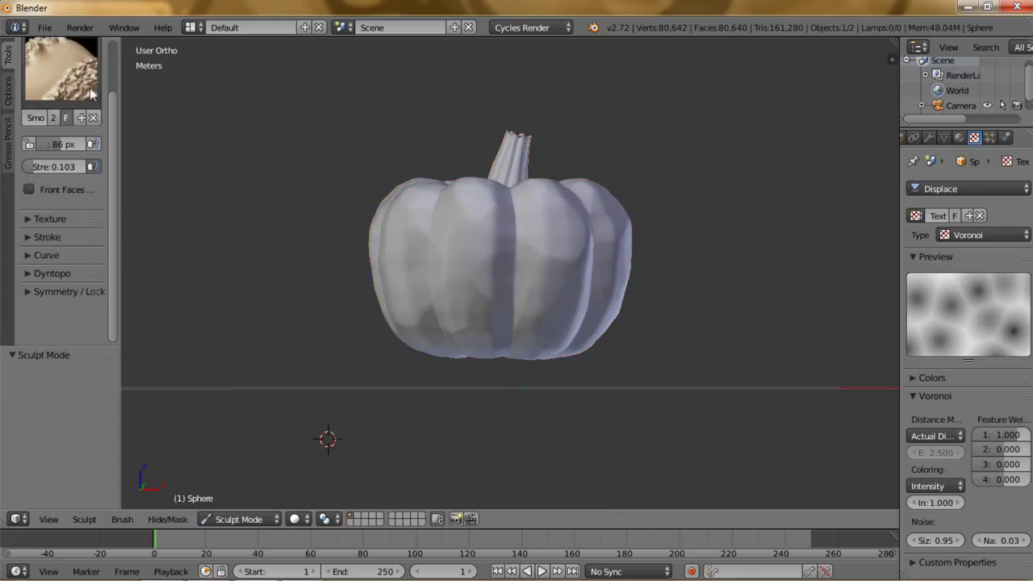
left_click(89, 89)
left_click(482, 150)
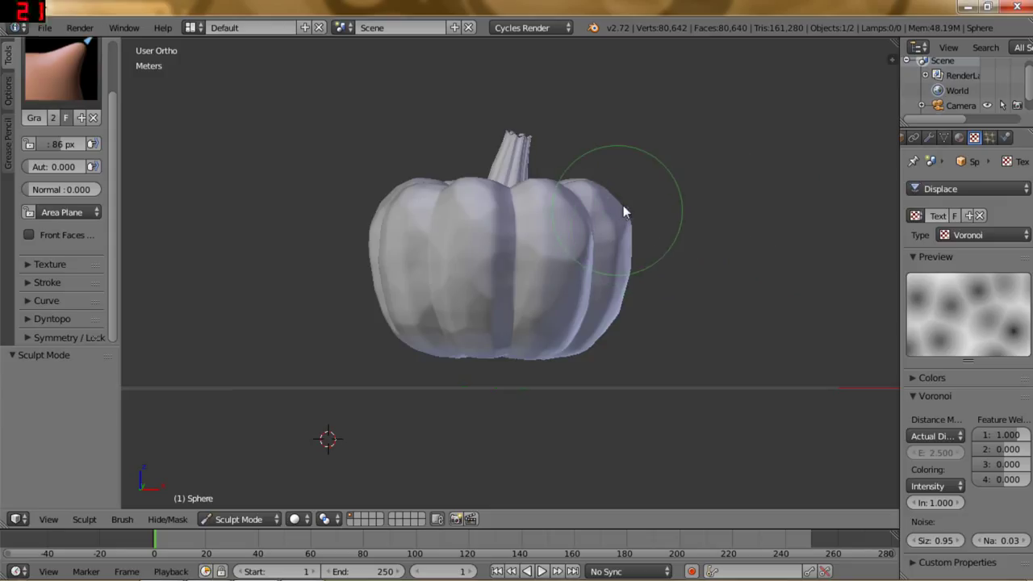
left_click_drag(626, 240, 626, 266)
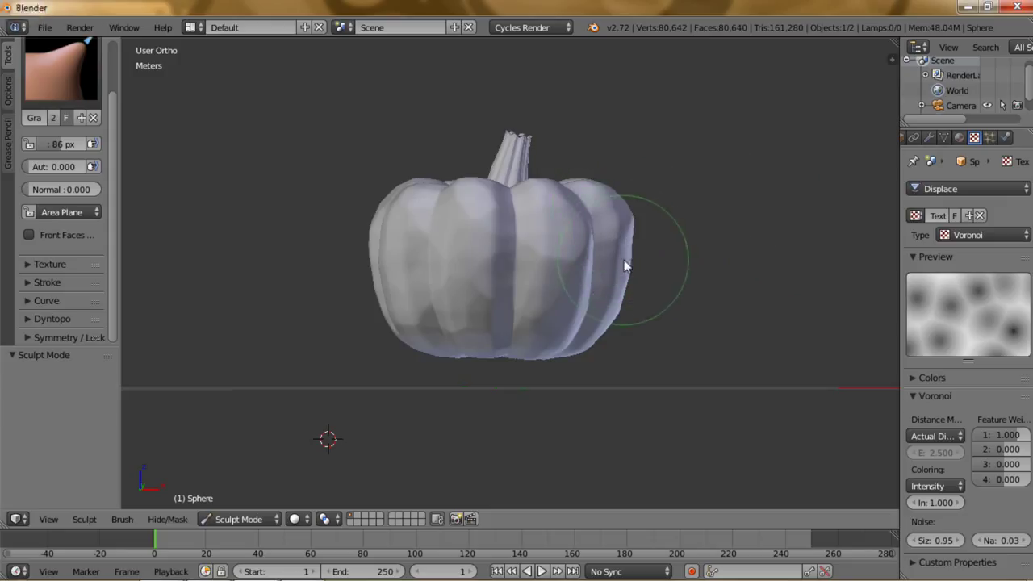
key("ctrl+z")
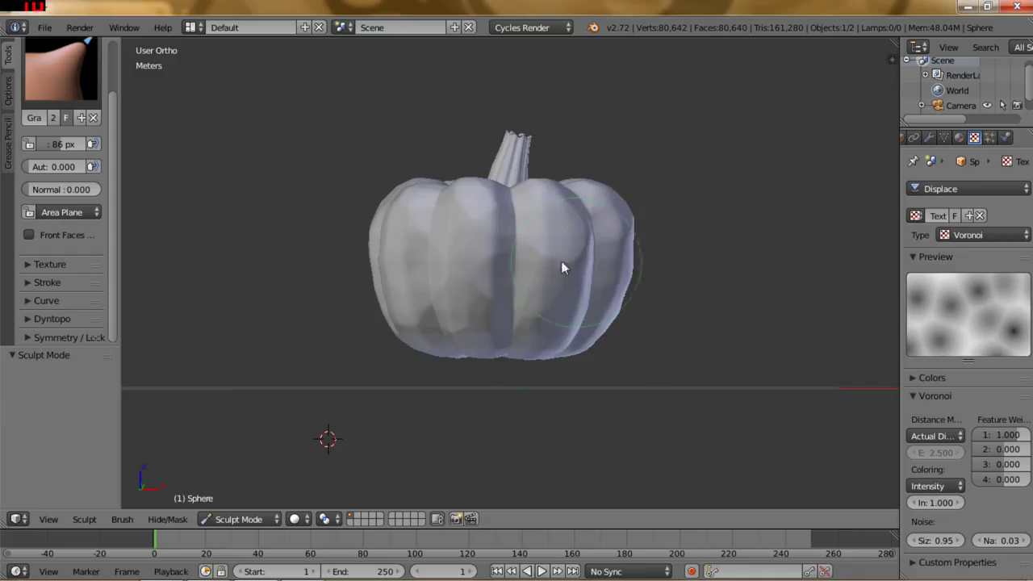
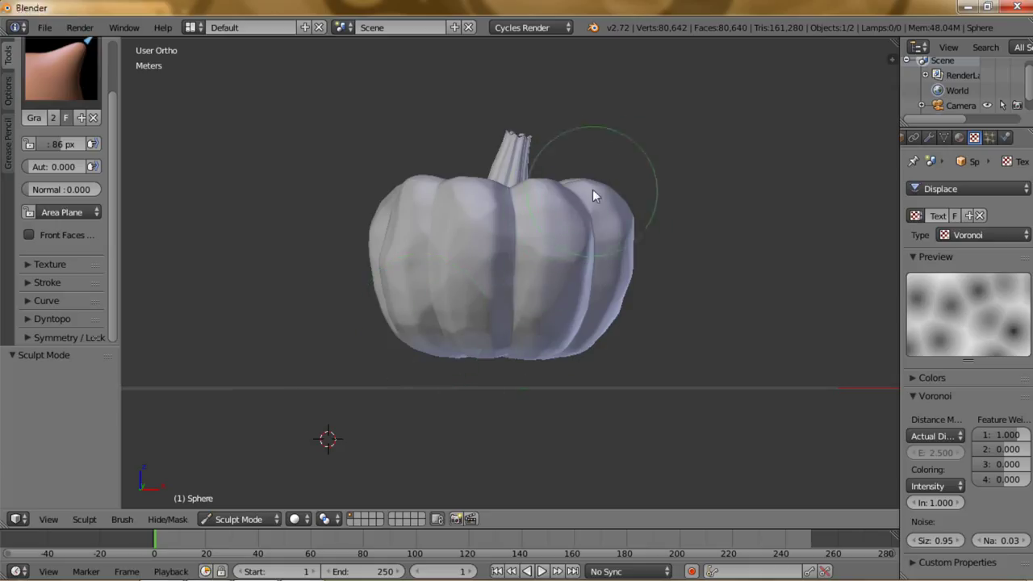
Undo a rough sculpt stroke on the lower-right lobe and switch to the Smooth brush.
left_click(606, 345)
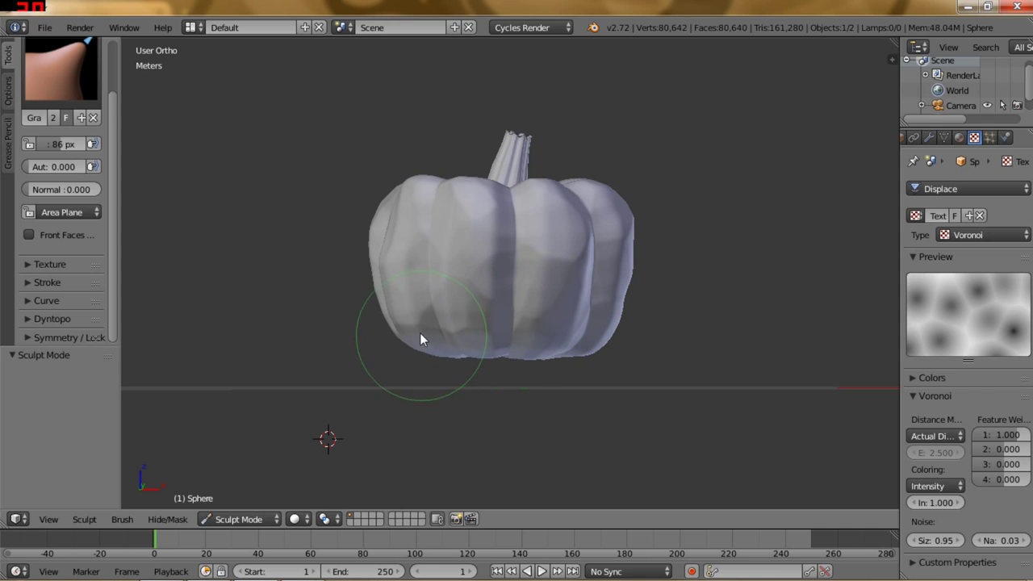
key("ctrl+z")
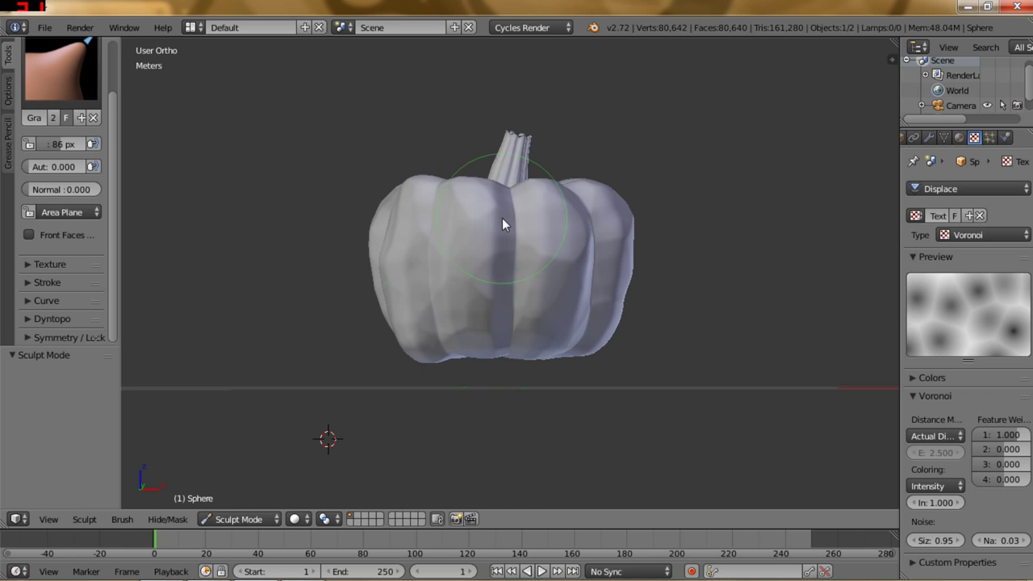
mouse_move(573, 317)
middle_mouse_down()
mouse_move(584, 260)
mouse_move(615, 350)
mouse_move(582, 374)
mouse_move(528, 322)
mouse_move(380, 290)
middle_mouse_up()
left_click(60, 69)
left_click(52, 274)
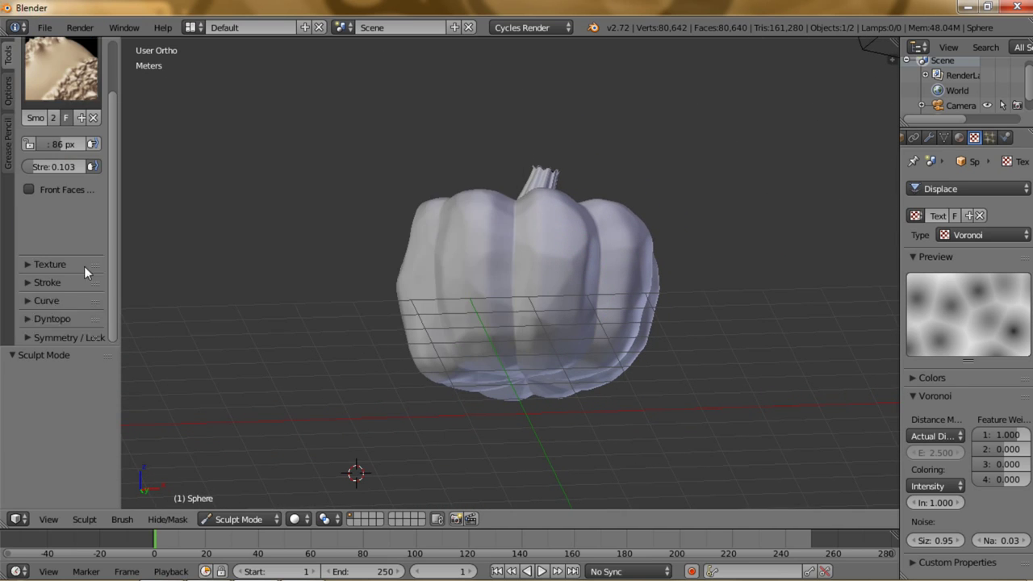
Smooth the folds on the pumpkin's underside and the lumpy lower-left surface.
mouse_move(510, 357)
middle_mouse_down()
mouse_move(587, 311)
mouse_move(438, 376)
middle_mouse_up()
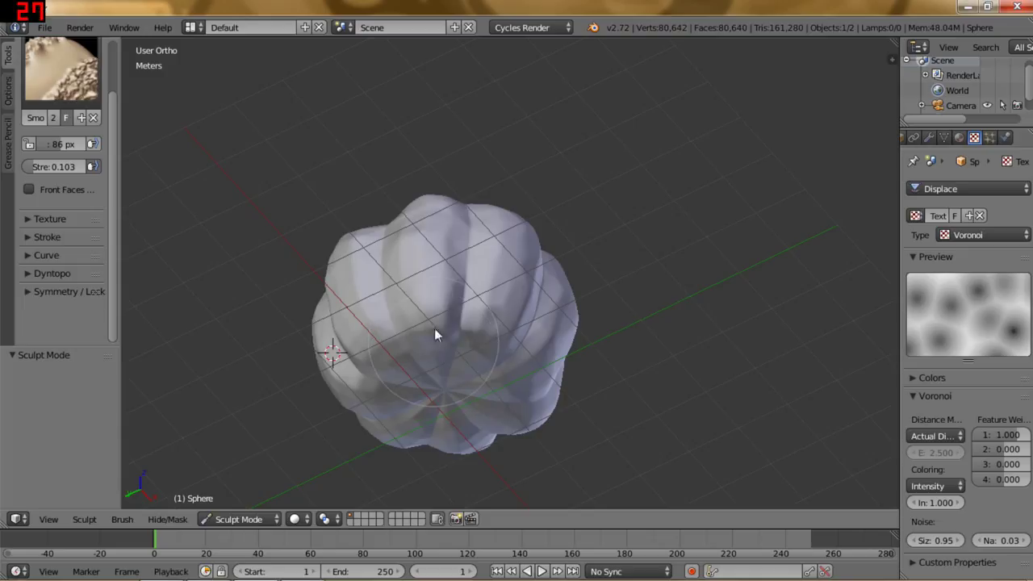
mouse_move(450, 325)
left_mouse_down()
mouse_move(436, 350)
mouse_move(429, 325)
left_mouse_up()
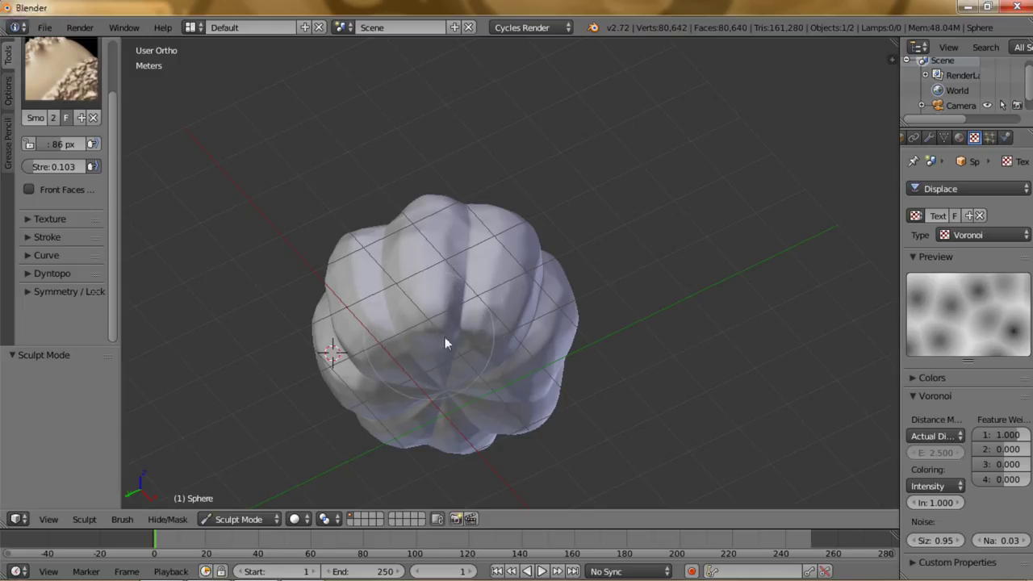
mouse_move(516, 275)
middle_mouse_down()
mouse_move(432, 379)
mouse_move(396, 367)
mouse_move(512, 334)
middle_mouse_up()
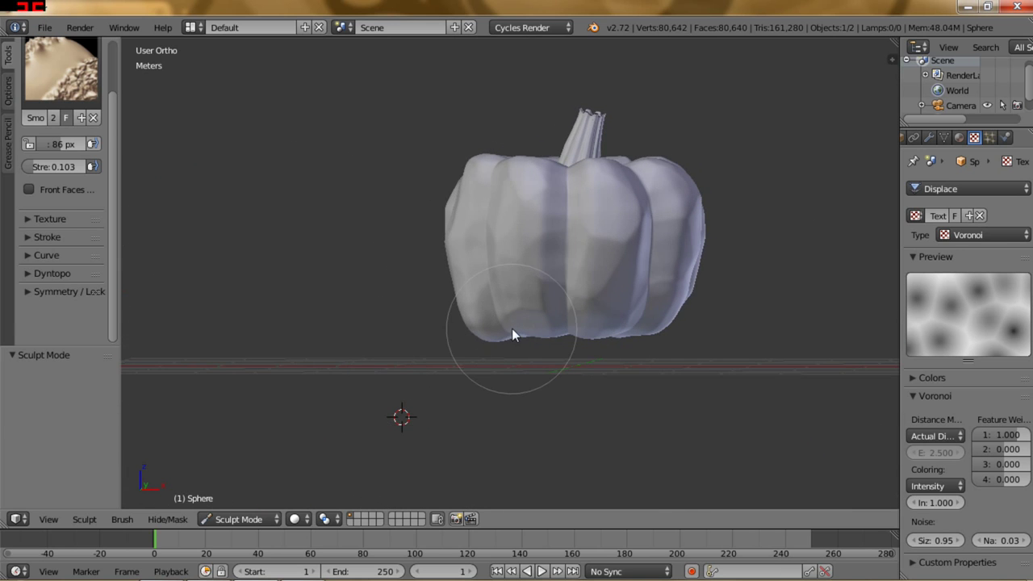
left_click(420, 370)
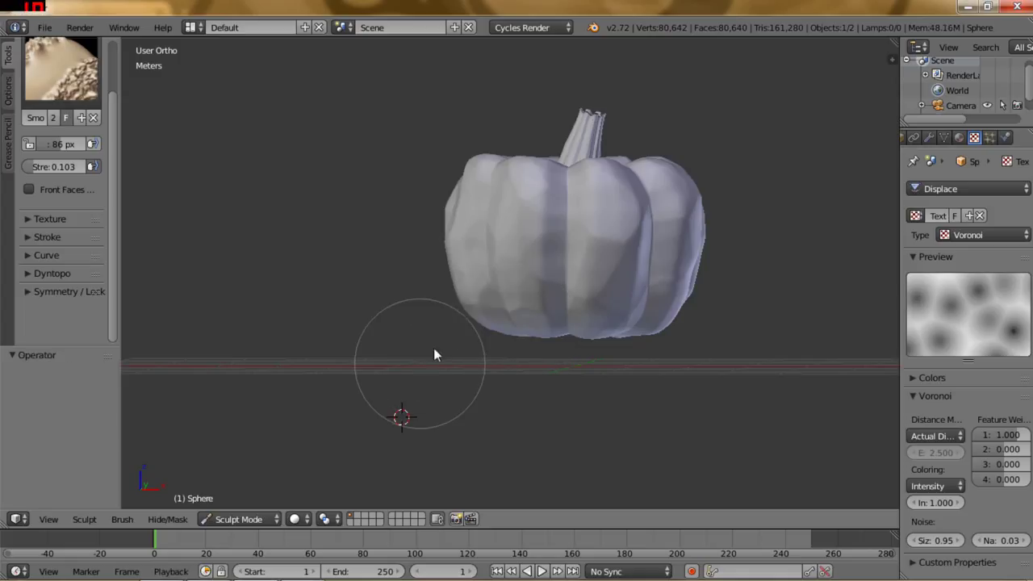
mouse_move(463, 314)
middle_mouse_down()
mouse_move(484, 318)
mouse_move(306, 422)
middle_mouse_up()
left_click(240, 519)
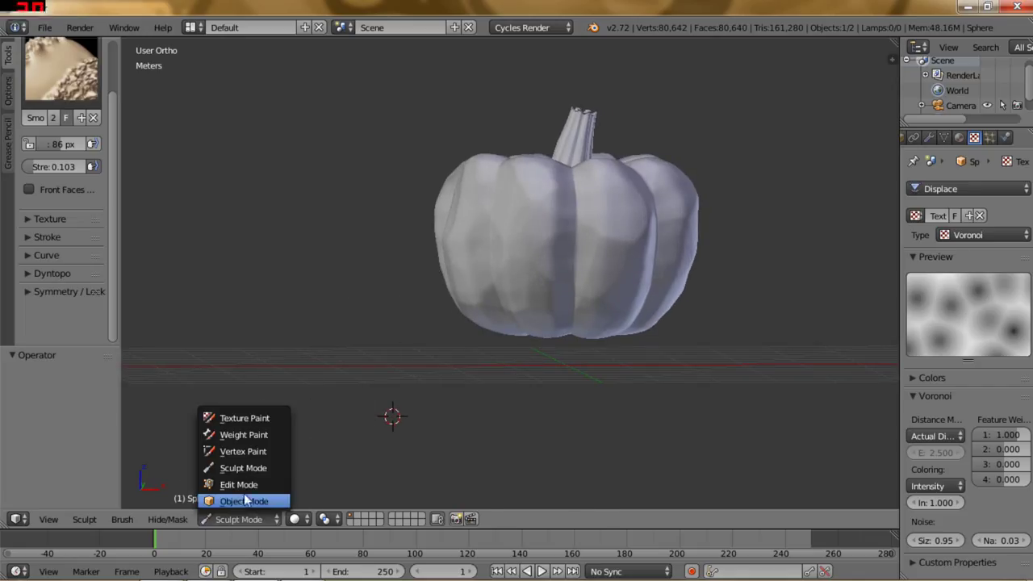
Return to Object Mode and set the Displace modifier strength to 0.070.
key("Return")
mouse_move(602, 194)
middle_mouse_down()
mouse_move(577, 260)
mouse_move(533, 259)
mouse_move(575, 197)
middle_mouse_up()
left_click(930, 137)
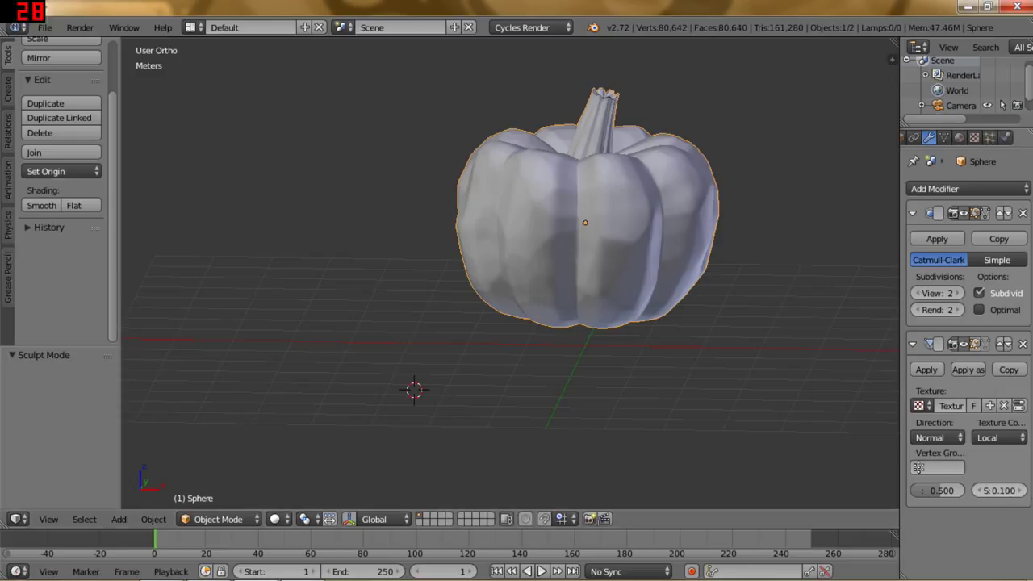
left_click(1003, 490)
key("BackSpace")
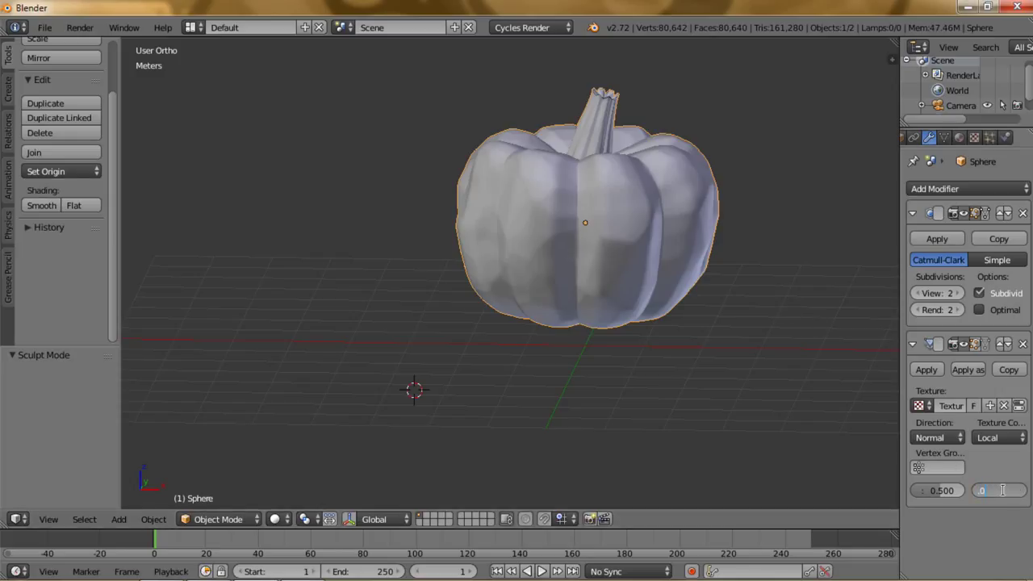
type("7")
key("Return")
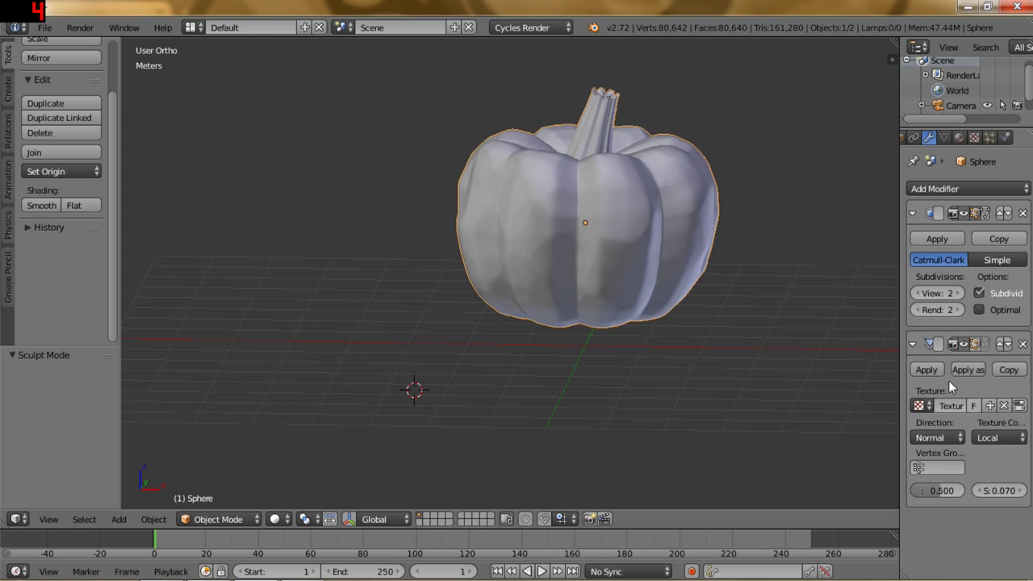
Scale the pumpkin taller along Z and move Displace above the Subdivision Surface modifier.
mouse_move(706, 247)
middle_mouse_down()
mouse_move(676, 199)
mouse_move(667, 248)
mouse_move(701, 252)
mouse_move(698, 296)
mouse_move(723, 263)
mouse_move(682, 238)
mouse_move(701, 211)
mouse_move(632, 218)
mouse_move(641, 194)
middle_mouse_up()
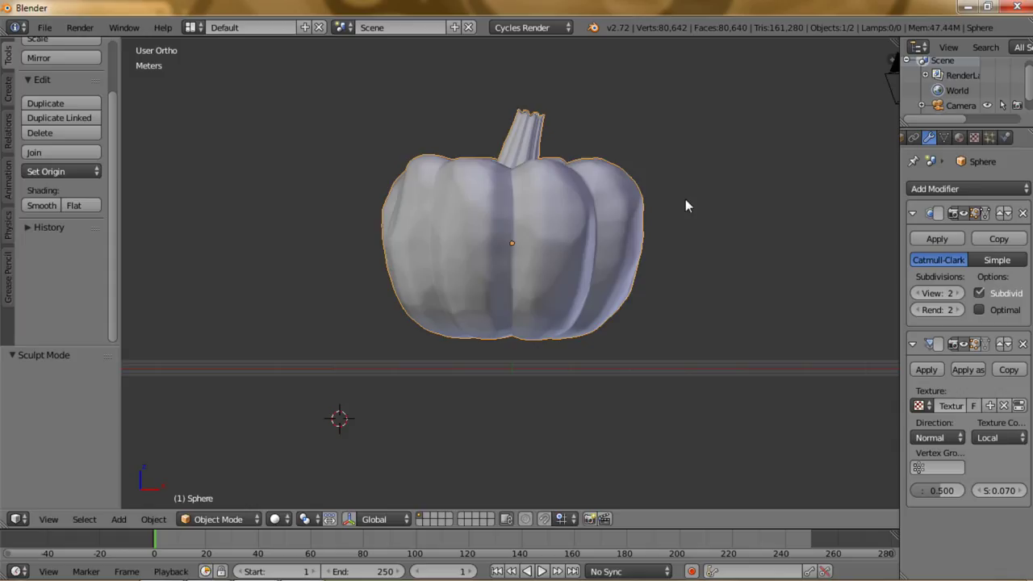
key("s")
key("z")
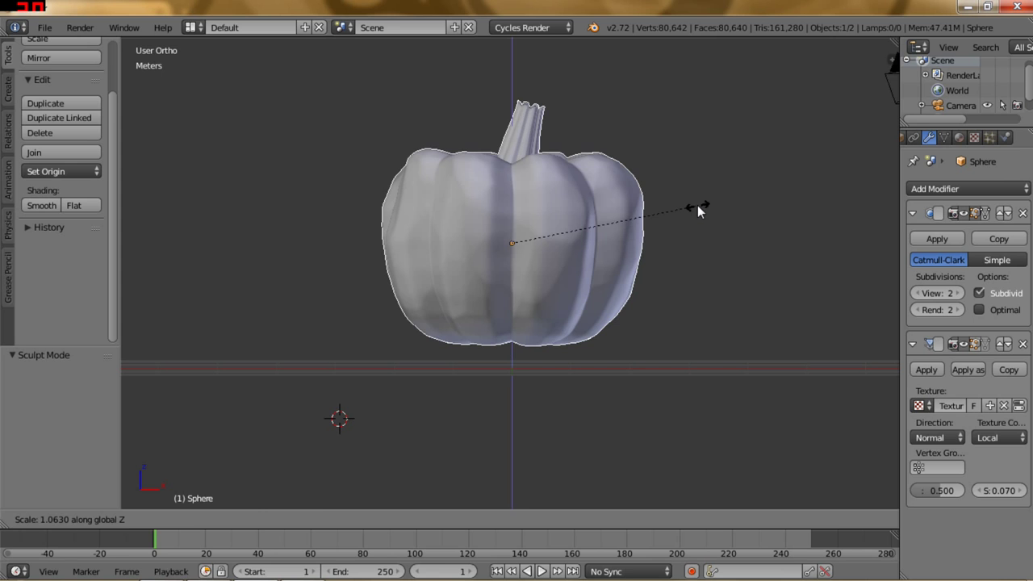
left_click(666, 213)
mouse_move(627, 164)
middle_mouse_down()
mouse_move(598, 255)
mouse_move(615, 202)
middle_mouse_up()
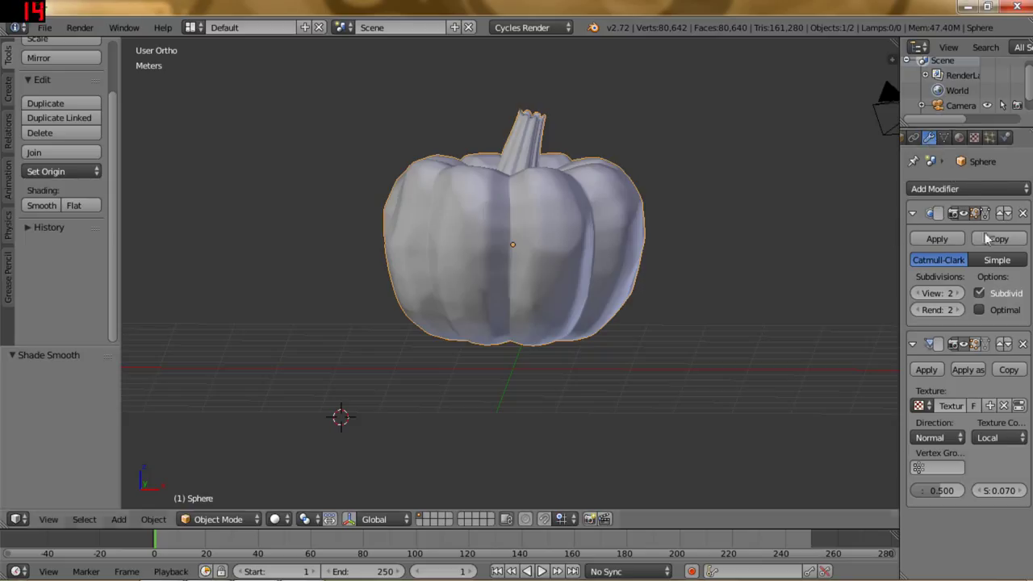
left_click(1005, 346)
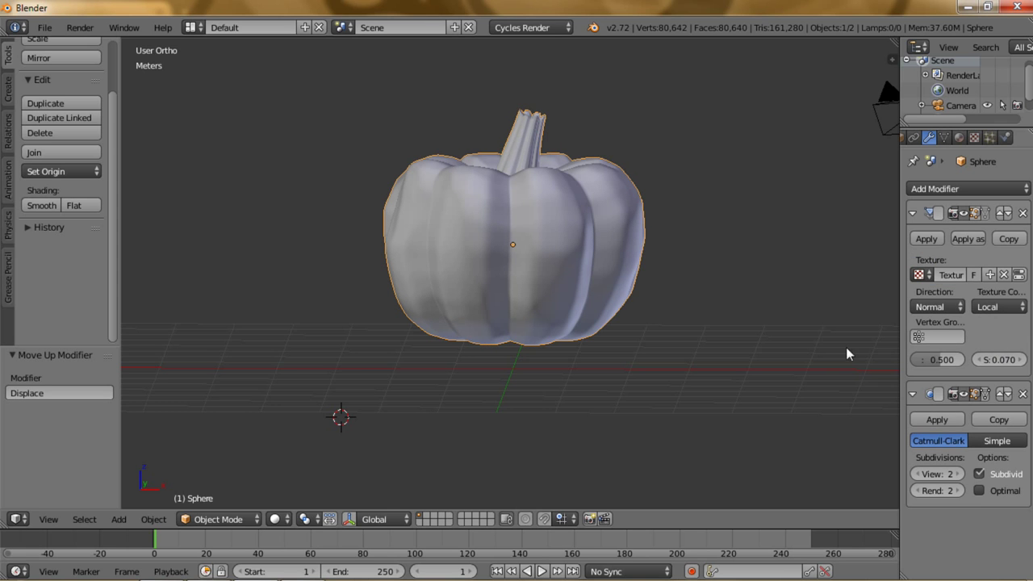
Orbit around the pumpkin and bring up its empty Material properties.
mouse_move(616, 281)
middle_mouse_down()
mouse_move(488, 276)
mouse_move(500, 311)
mouse_move(599, 291)
middle_mouse_up()
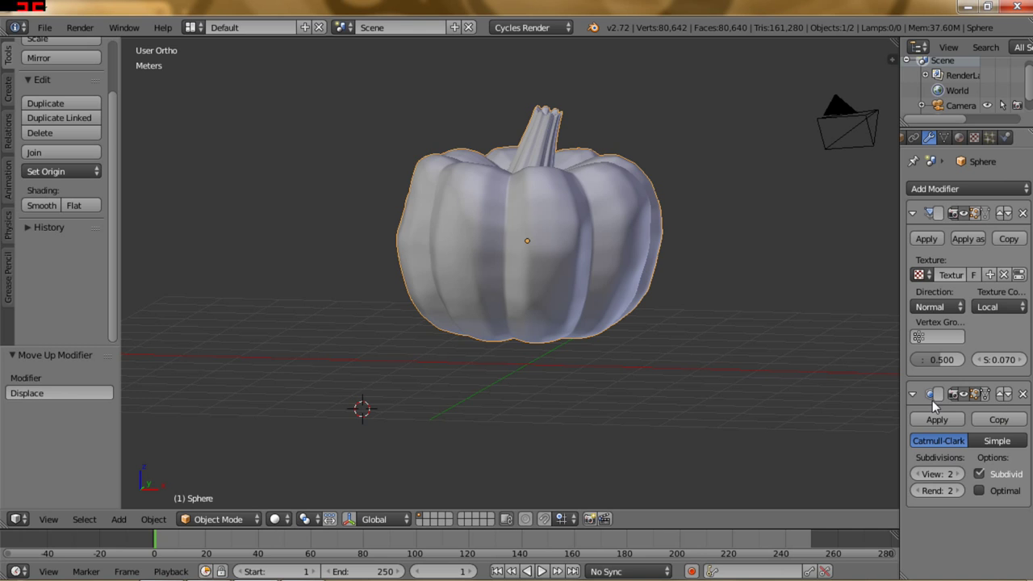
mouse_move(552, 284)
middle_mouse_down()
mouse_move(584, 292)
mouse_move(608, 278)
mouse_move(551, 292)
mouse_move(568, 320)
mouse_move(605, 317)
mouse_move(603, 270)
mouse_move(570, 306)
middle_mouse_up()
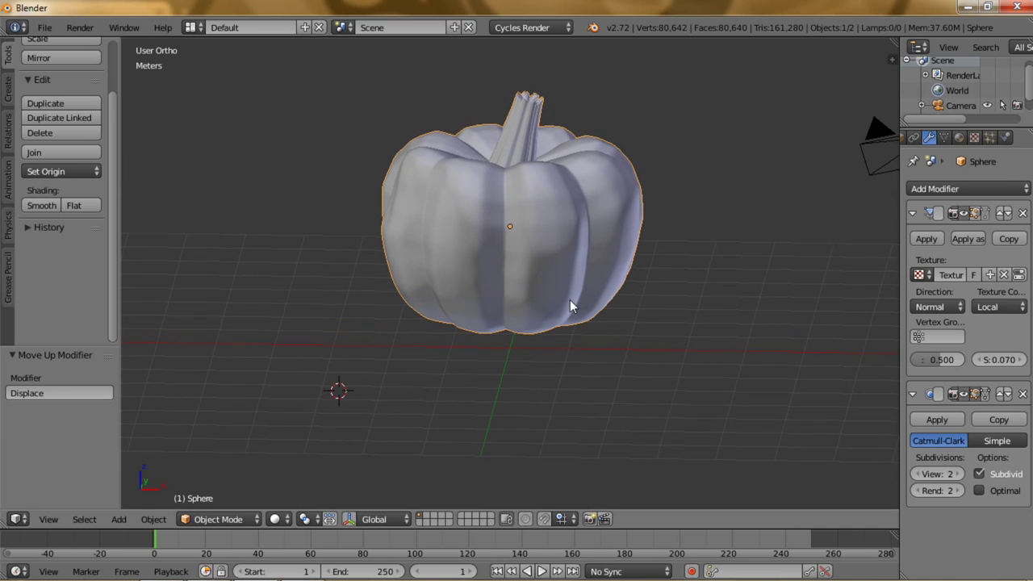
left_click(959, 137)
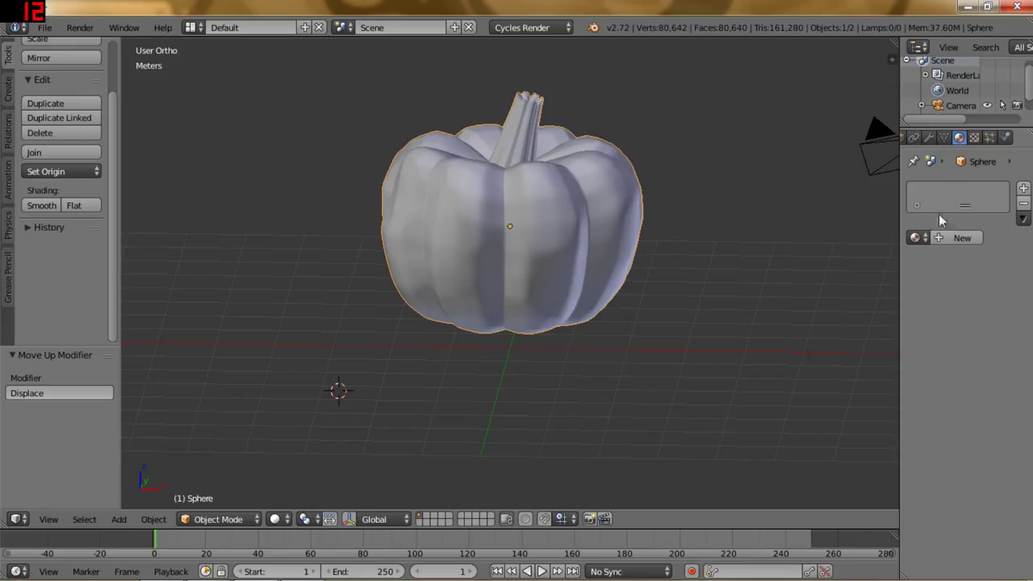
Create a new Diffuse BSDF material for the pumpkin and name it 'Pumpkin'.
left_click(956, 238)
double_click(971, 198)
key("BackSpace")
type("Pumpkin")
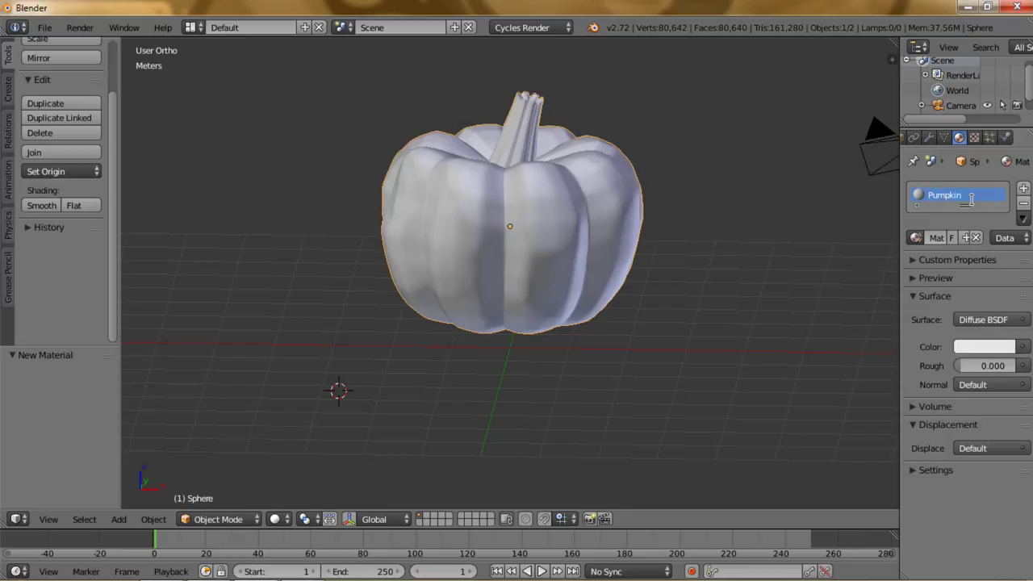
key("Return")
middle_click_drag(488, 199, 493, 188)
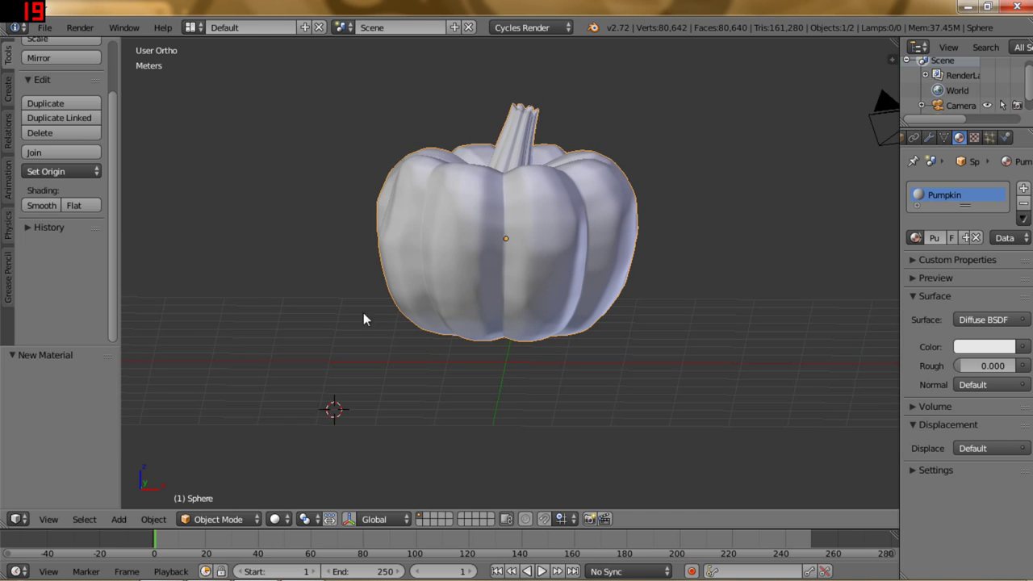
left_click(229, 520)
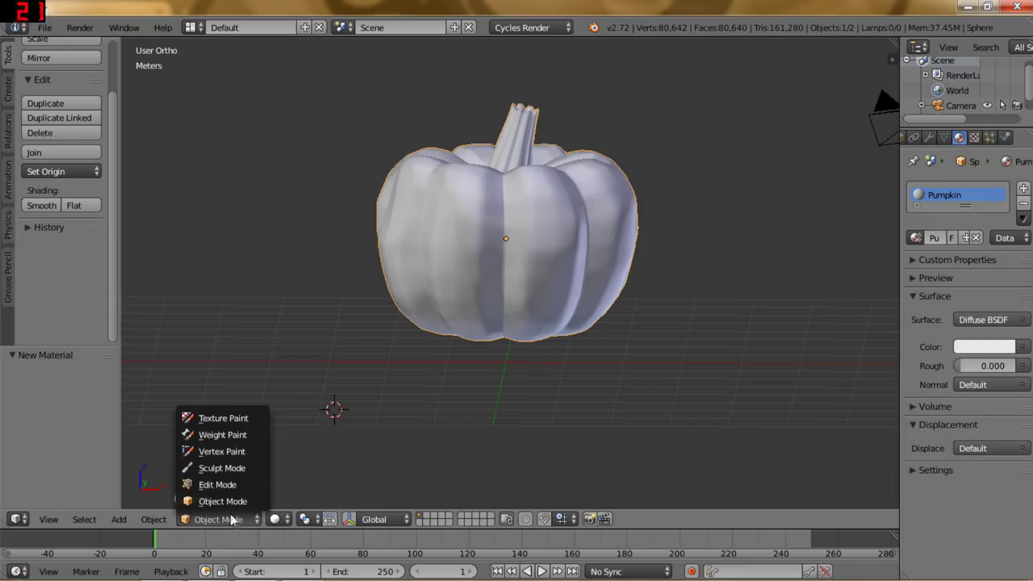
Switch to Vertex Paint mode and apply Dirty Vertex Colors to the pumpkin.
left_click(221, 451)
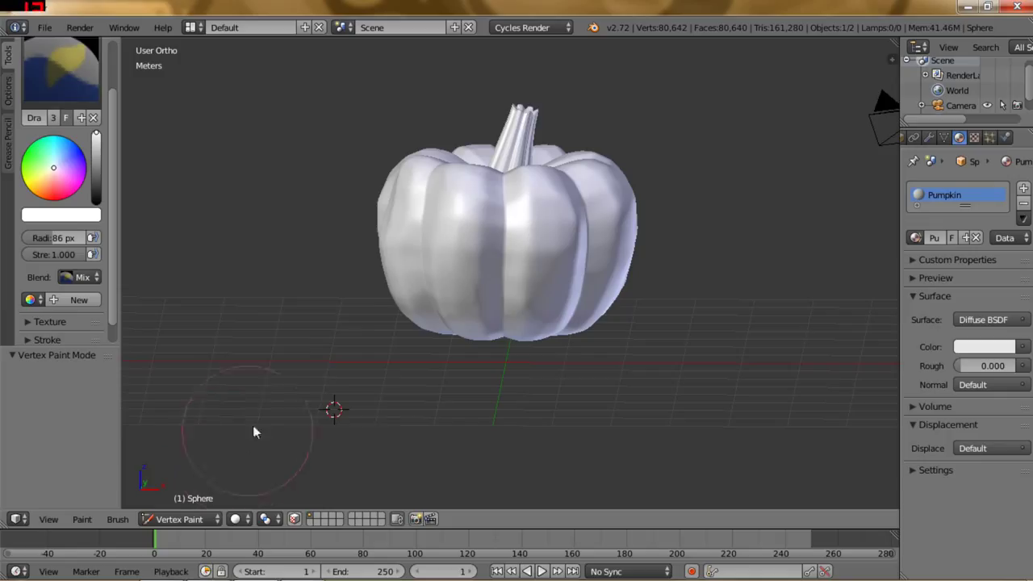
left_click(82, 520)
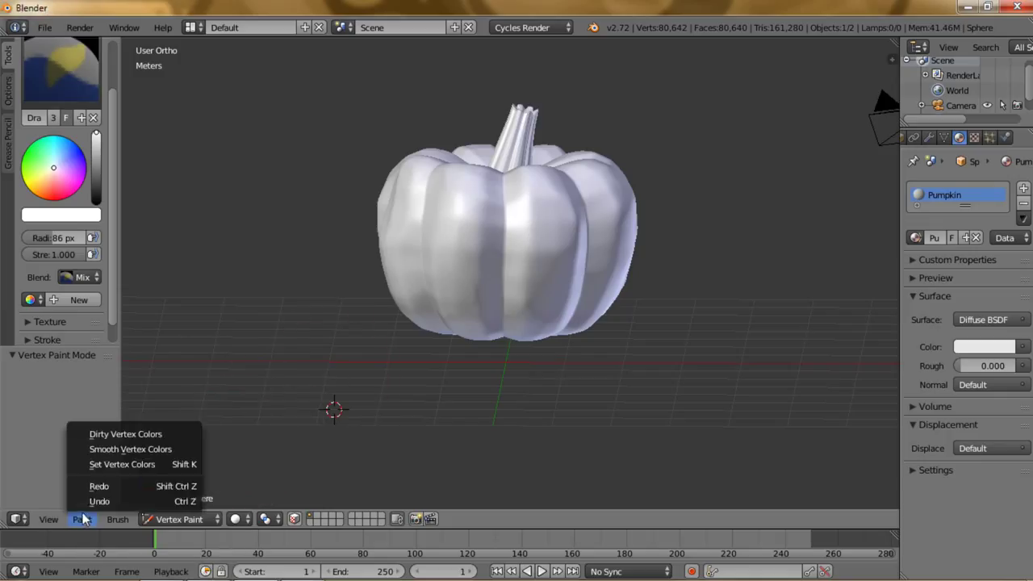
left_click(105, 433)
mouse_move(471, 255)
middle_mouse_down()
mouse_move(473, 323)
mouse_move(444, 211)
mouse_move(359, 241)
mouse_move(319, 291)
mouse_move(329, 345)
mouse_move(367, 398)
mouse_move(425, 368)
mouse_move(484, 313)
middle_mouse_up()
mouse_move(520, 256)
middle_mouse_down()
mouse_move(555, 258)
mouse_move(503, 336)
mouse_move(562, 254)
mouse_move(535, 268)
mouse_move(490, 252)
middle_mouse_up()
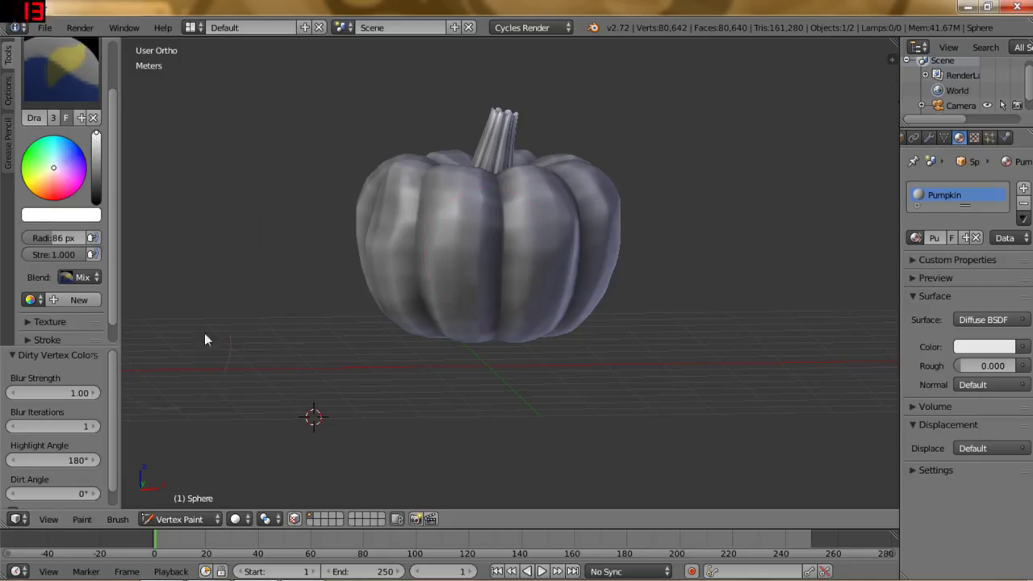
Set the paint brush radius to 66 px and strength to about 0.52.
key("f")
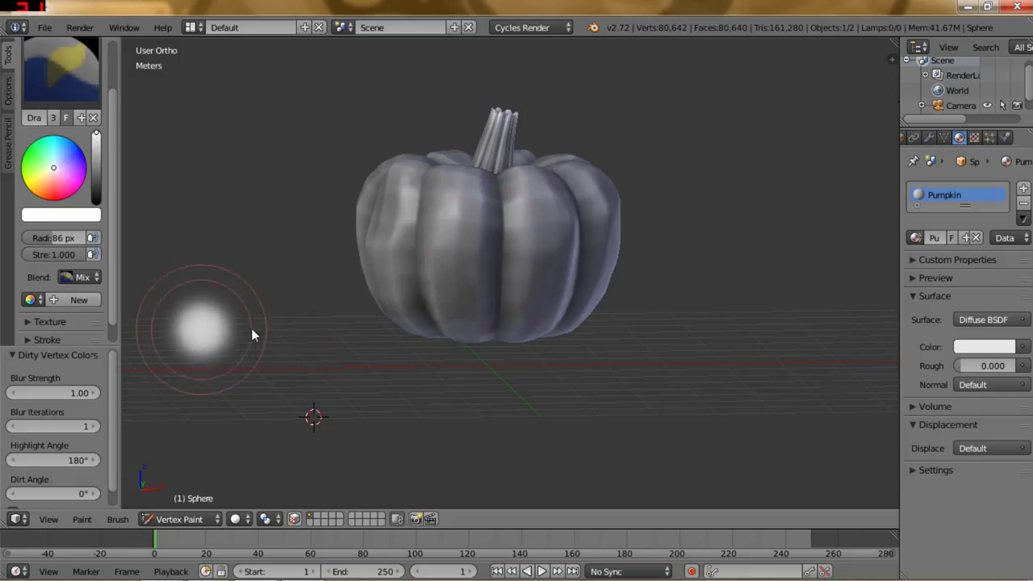
left_click(253, 333)
key("shift+f")
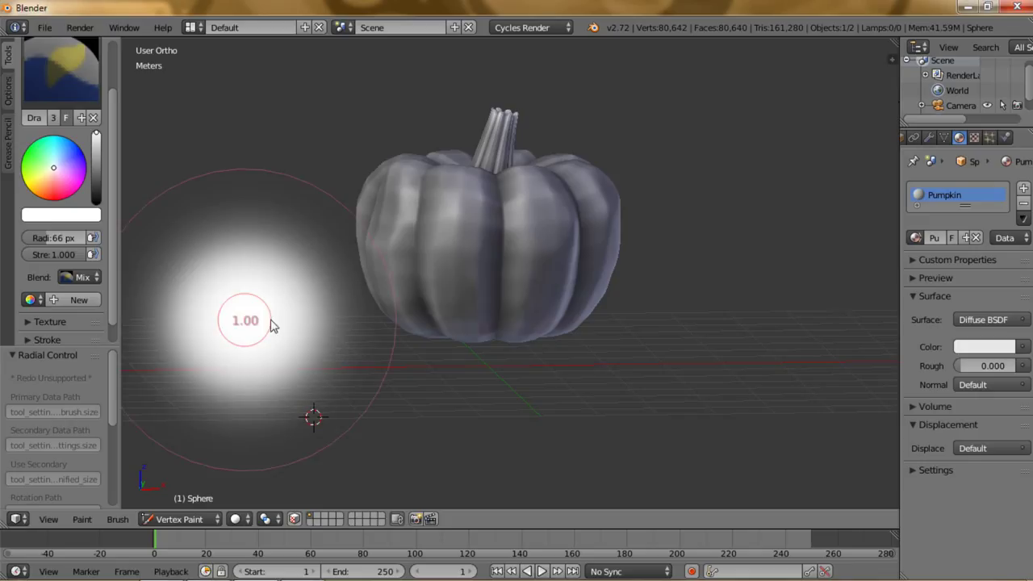
left_click(319, 275)
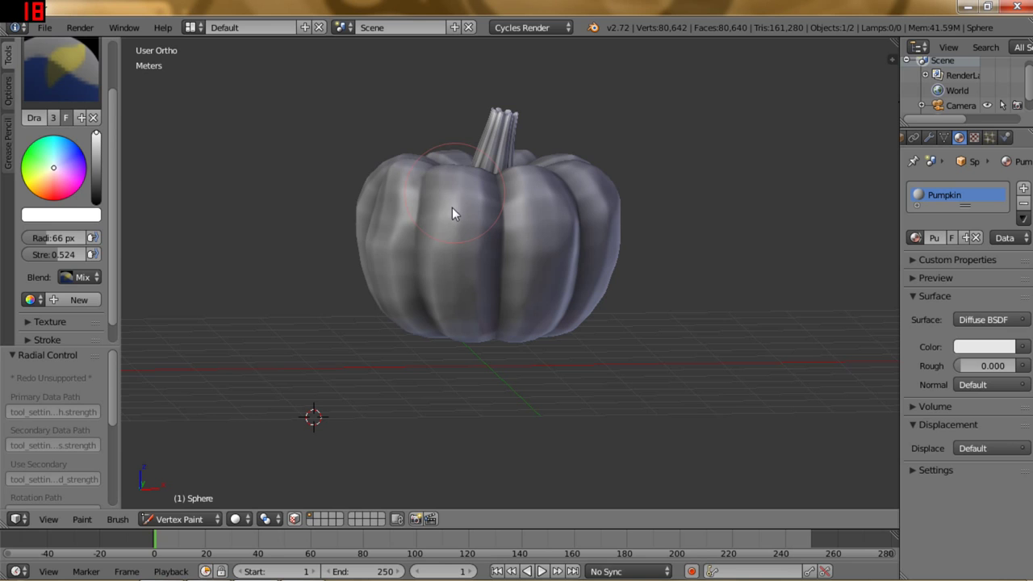
Paint white highlights on the upper-left front, centre lobe, left lobe and beside the stem.
left_click_drag(452, 205, 483, 184)
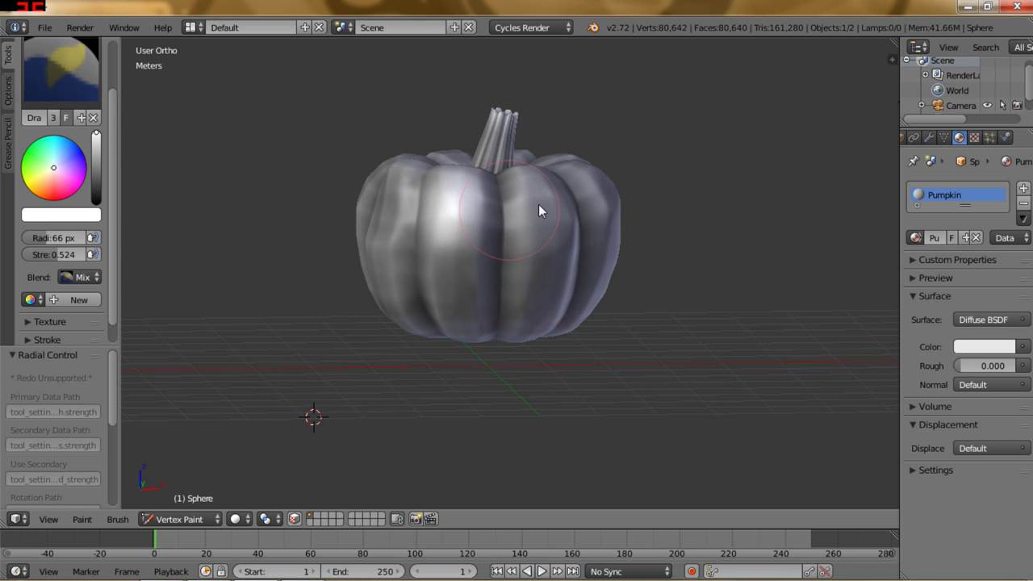
mouse_move(643, 264)
middle_mouse_down()
mouse_move(579, 272)
mouse_move(653, 215)
middle_mouse_up()
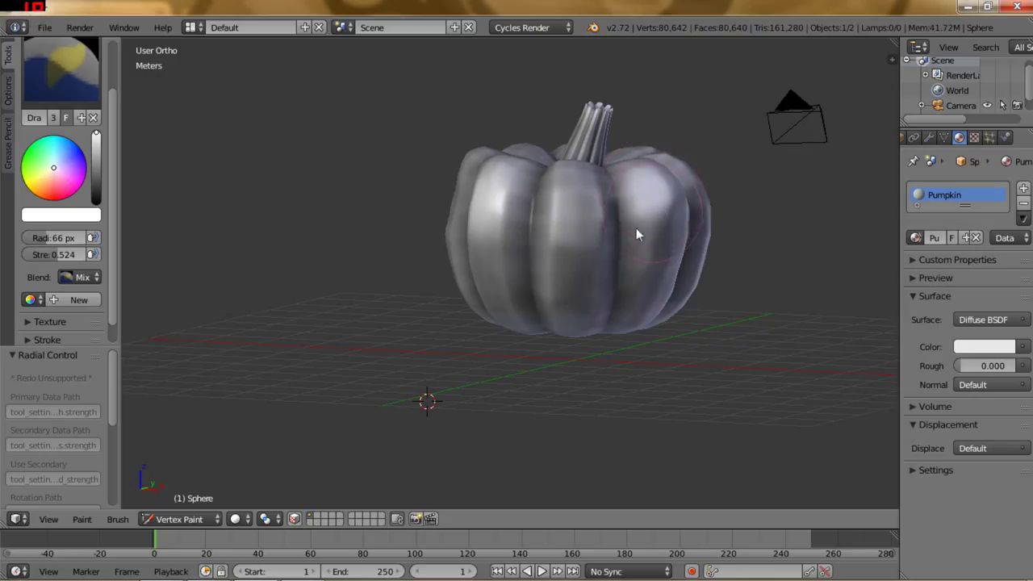
left_click_drag(572, 202, 568, 218)
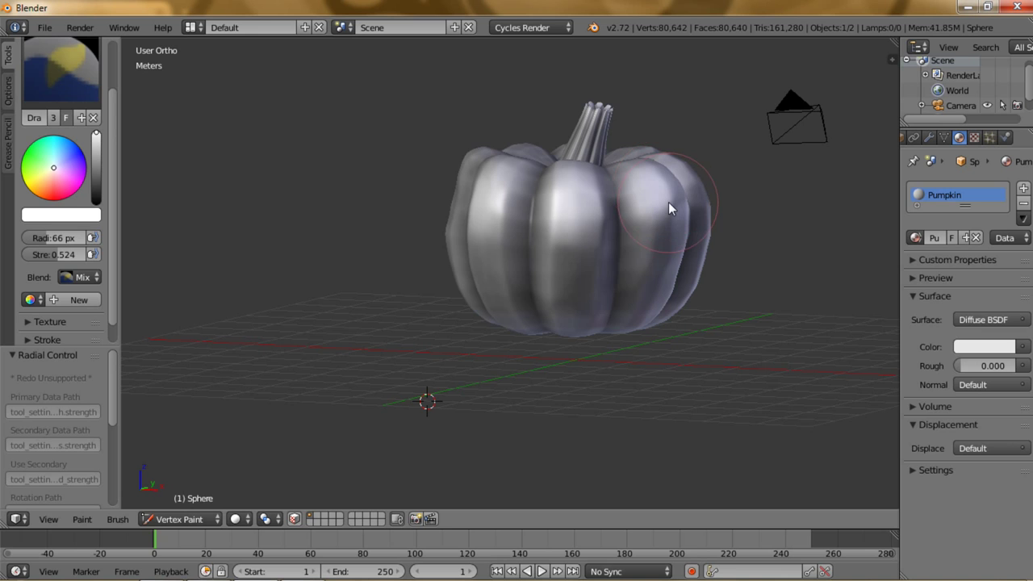
mouse_move(536, 212)
middle_mouse_down()
mouse_move(566, 209)
mouse_move(457, 190)
middle_mouse_up()
mouse_move(457, 190)
left_mouse_down()
mouse_move(427, 175)
mouse_move(422, 208)
left_mouse_up()
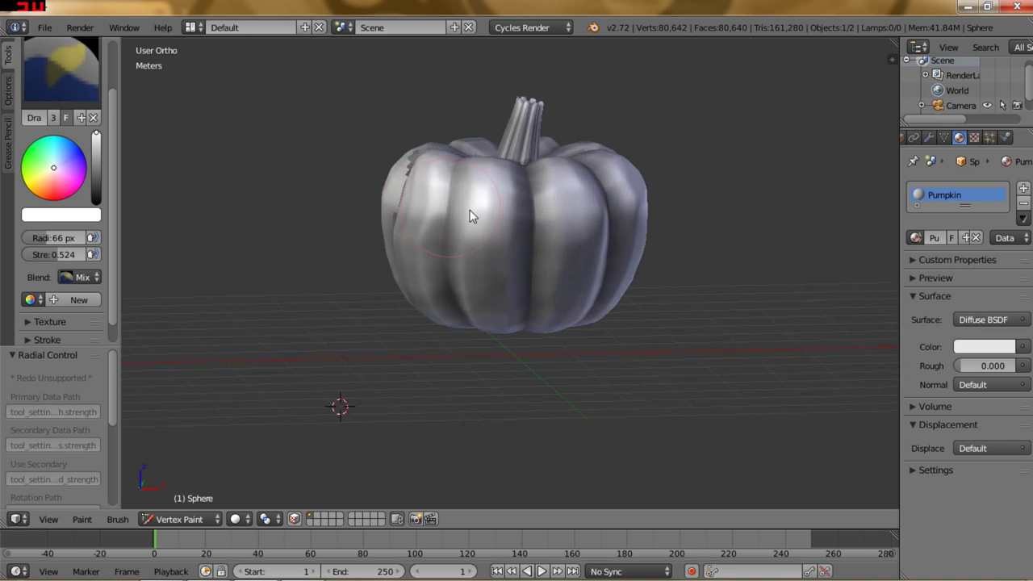
middle_click_drag(470, 210, 394, 184)
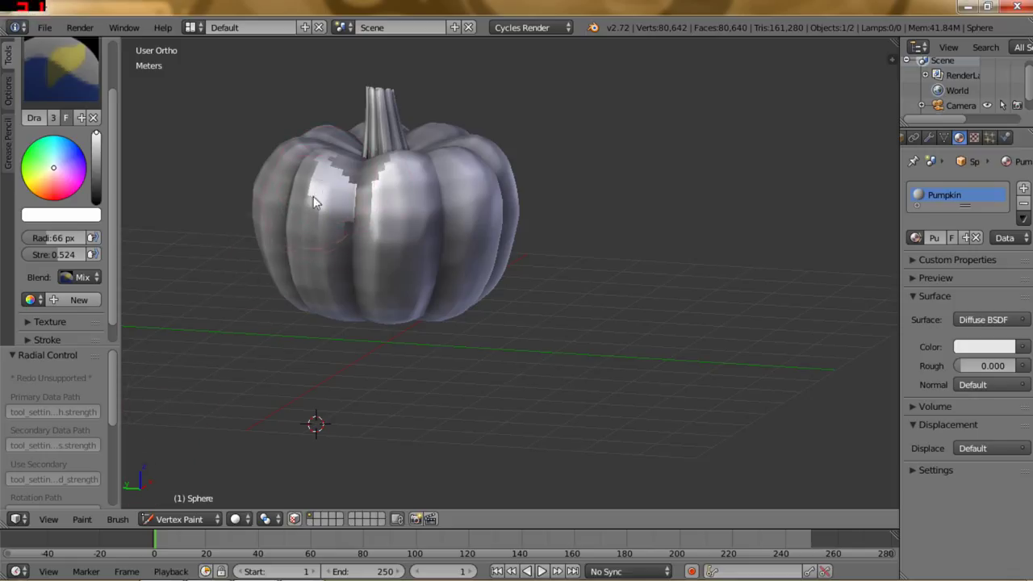
mouse_move(314, 196)
left_mouse_down()
mouse_move(368, 185)
mouse_move(387, 169)
mouse_move(393, 218)
left_mouse_up()
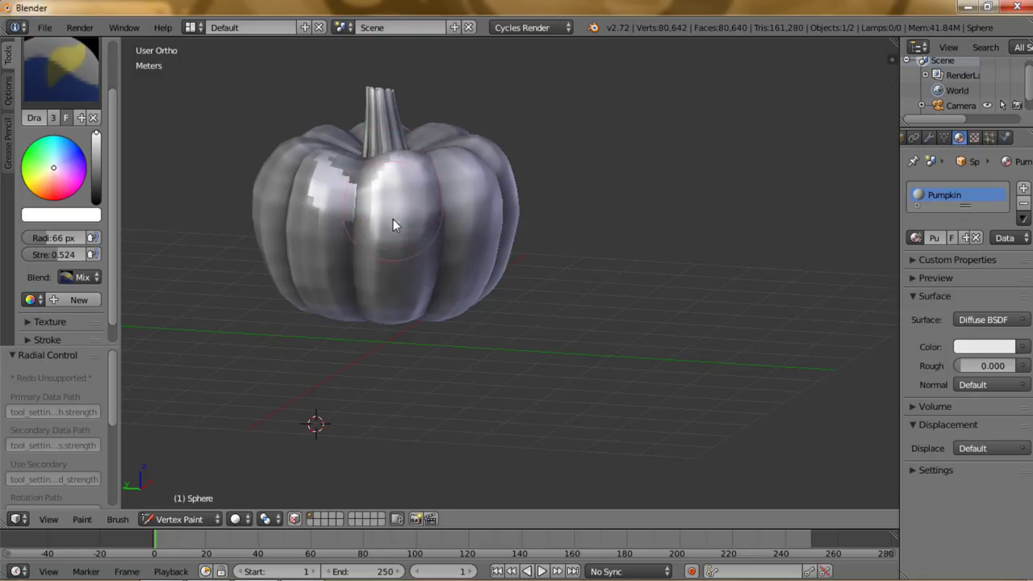
left_click(82, 519)
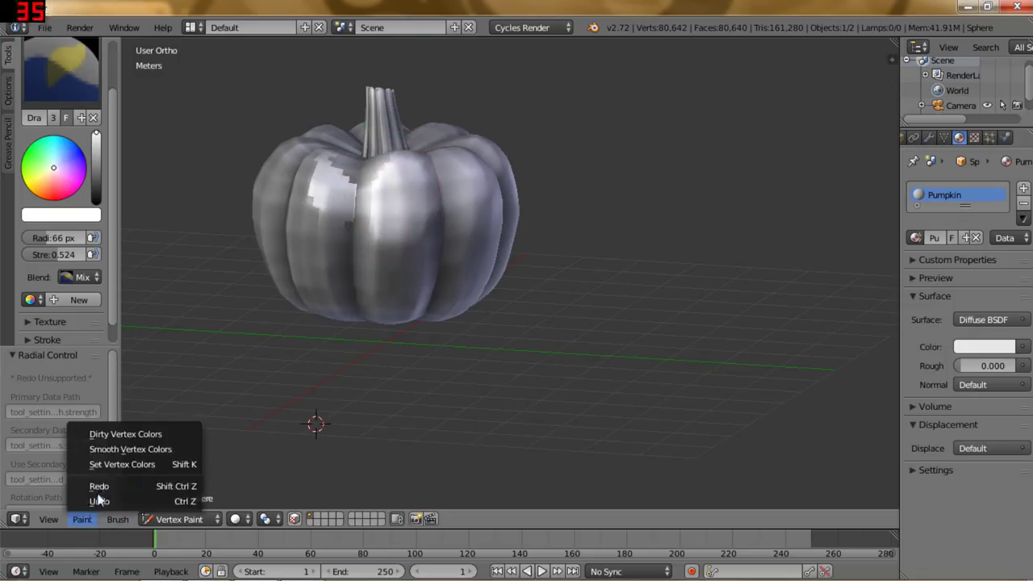
Smooth the pumpkin's vertex colours and orbit to check the result.
left_click(112, 450)
mouse_move(344, 248)
middle_mouse_down()
mouse_move(394, 226)
mouse_move(305, 182)
middle_mouse_up()
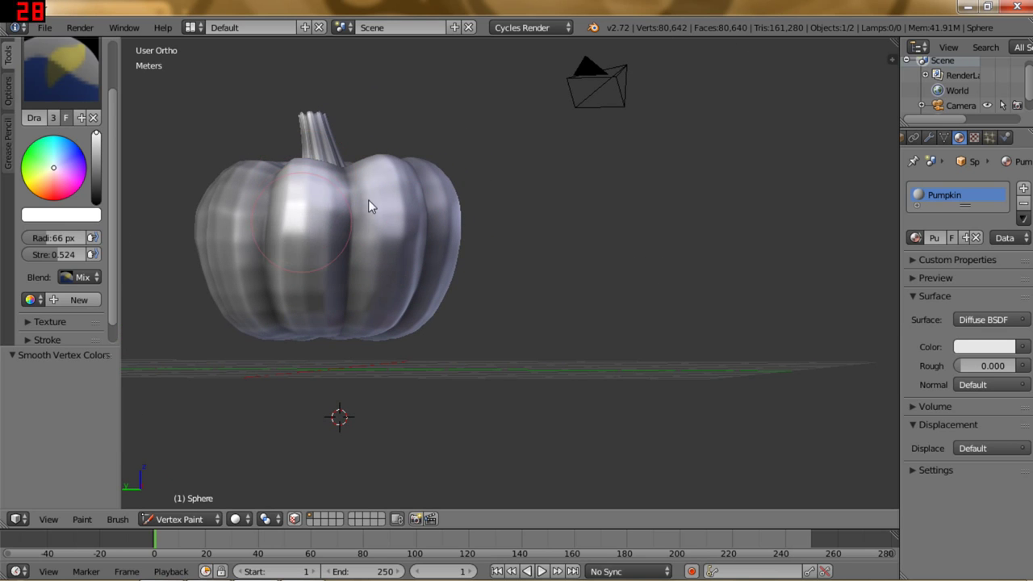
middle_click_drag(309, 218, 253, 207)
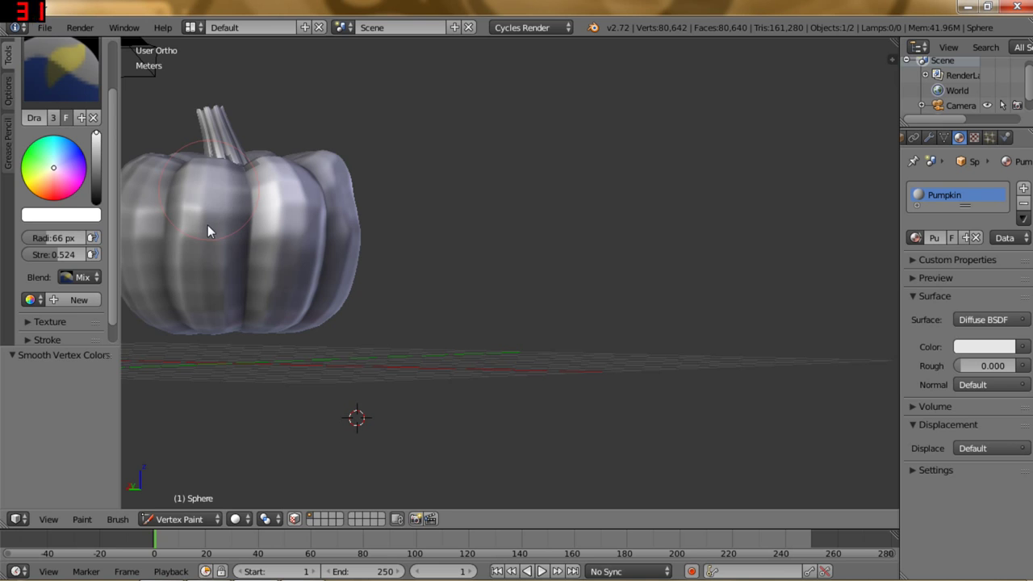
mouse_move(200, 221)
middle_mouse_down()
mouse_move(449, 268)
mouse_move(357, 230)
mouse_move(422, 255)
mouse_move(211, 238)
middle_mouse_up()
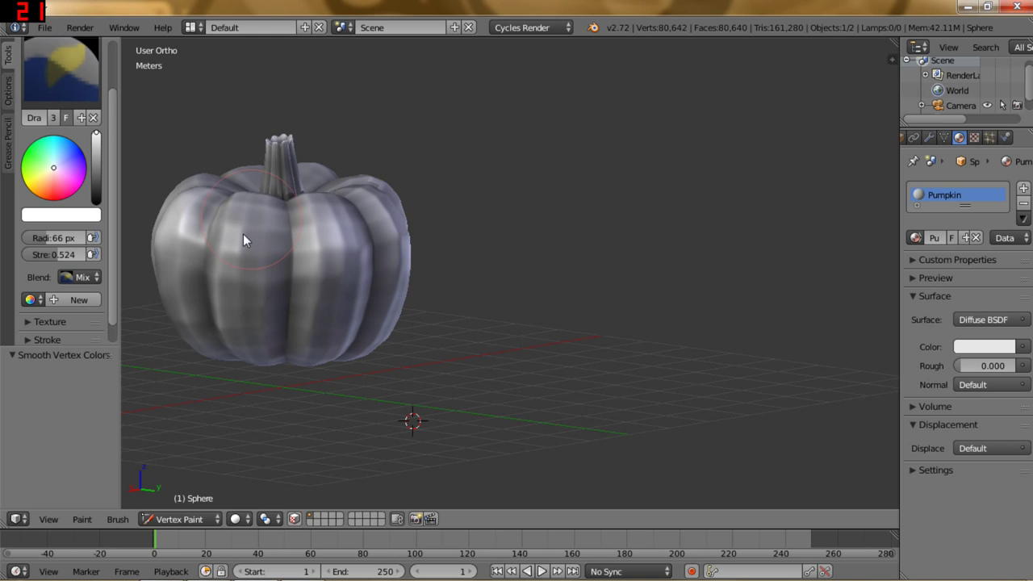
mouse_move(226, 243)
middle_mouse_down()
mouse_move(377, 246)
mouse_move(199, 283)
mouse_move(522, 296)
mouse_move(463, 281)
middle_mouse_up()
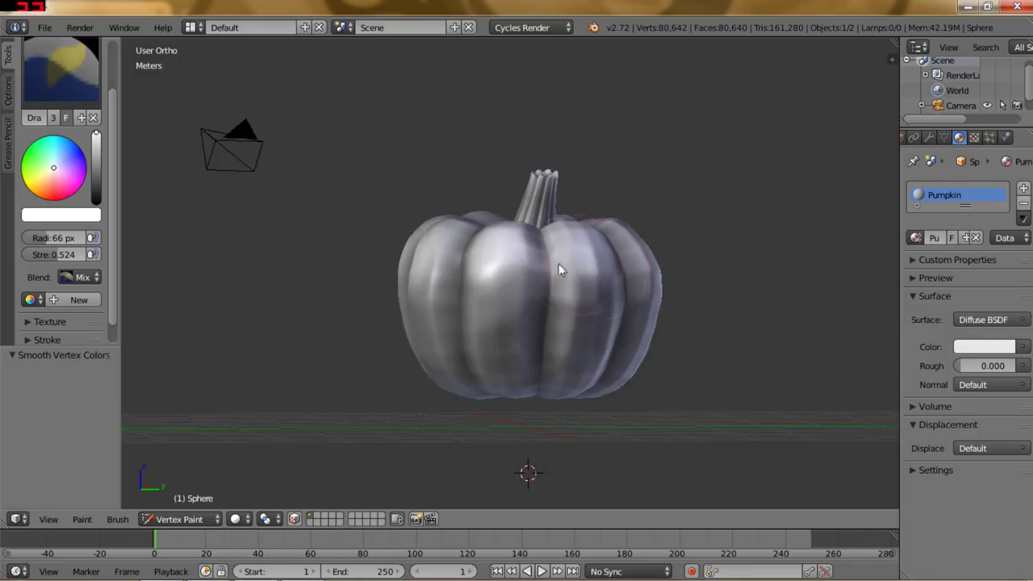
middle_click_drag(558, 263, 469, 227)
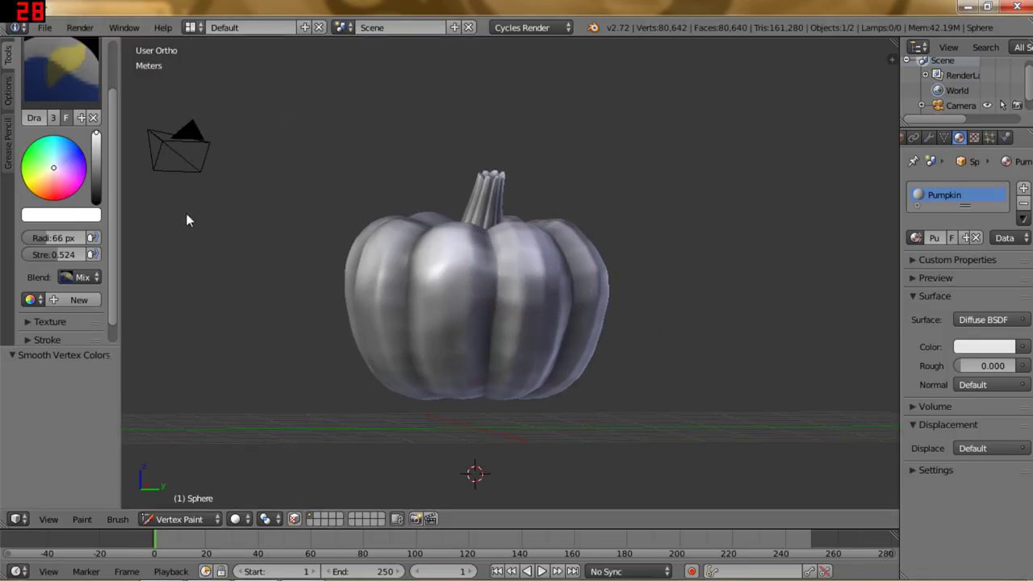
Return to Object Mode and switch to the Compositing layout showing the Pumpkin shader nodes.
left_click(159, 520)
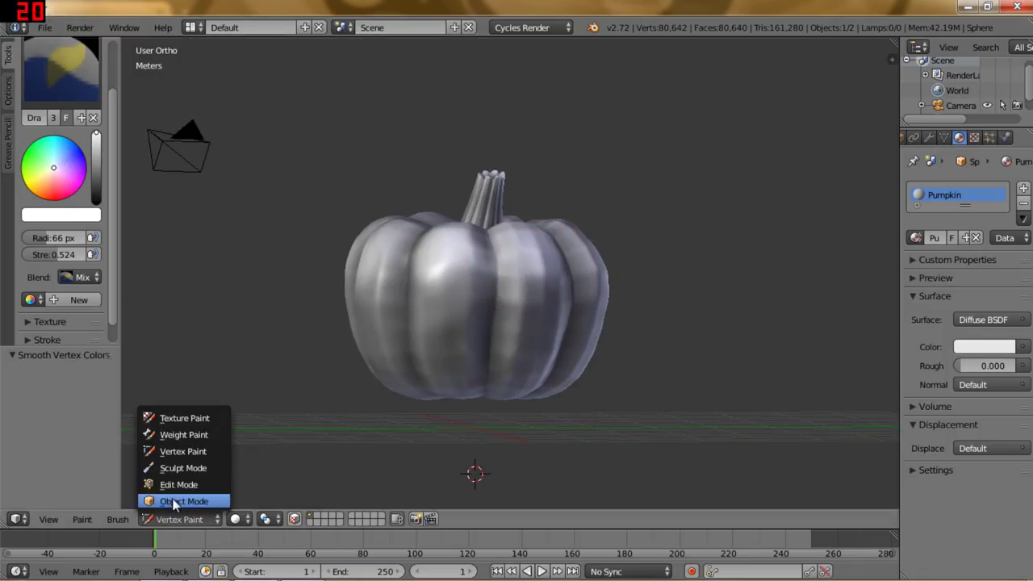
left_click(176, 502)
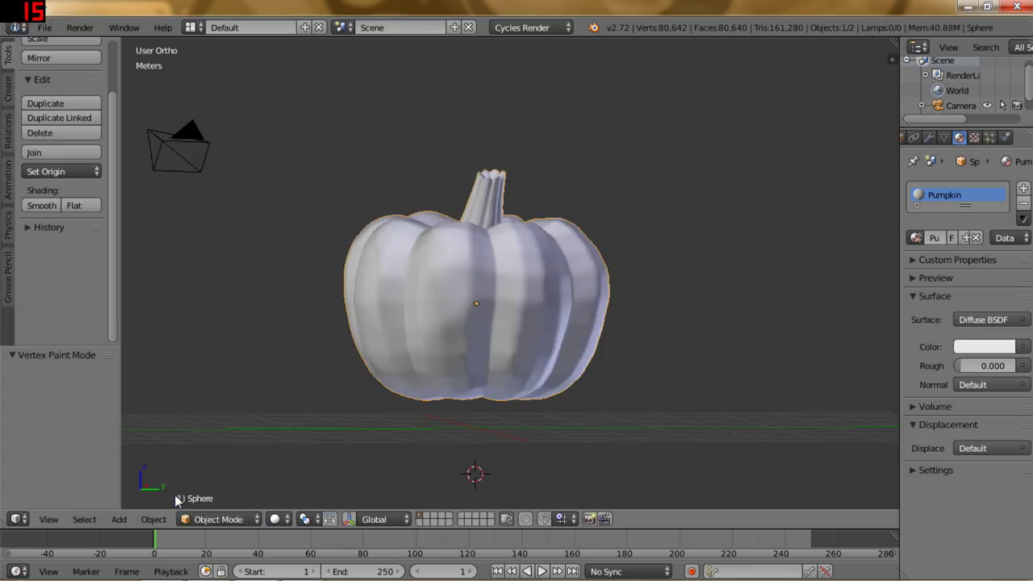
left_click(197, 30)
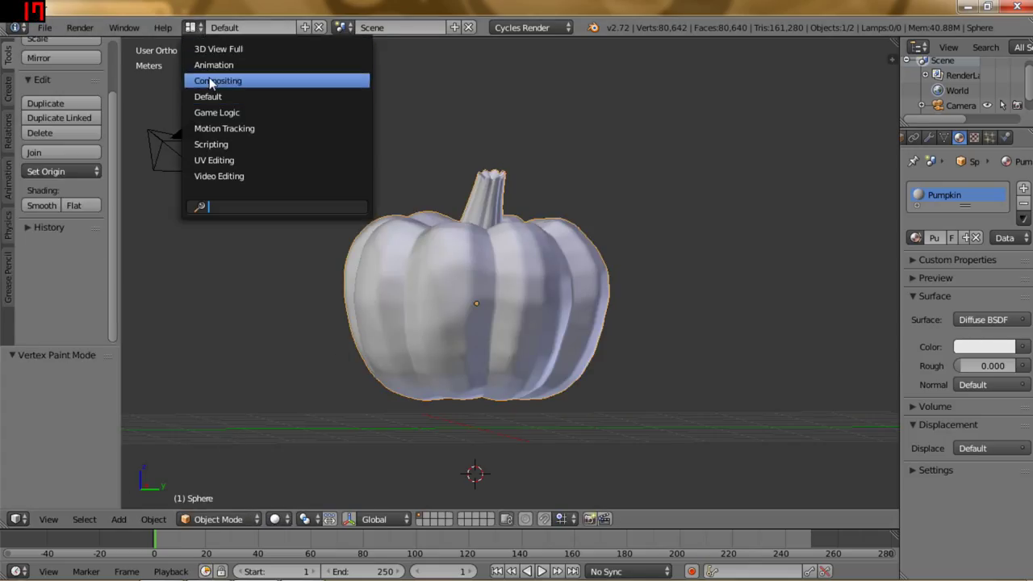
left_click(211, 81)
left_click(178, 345)
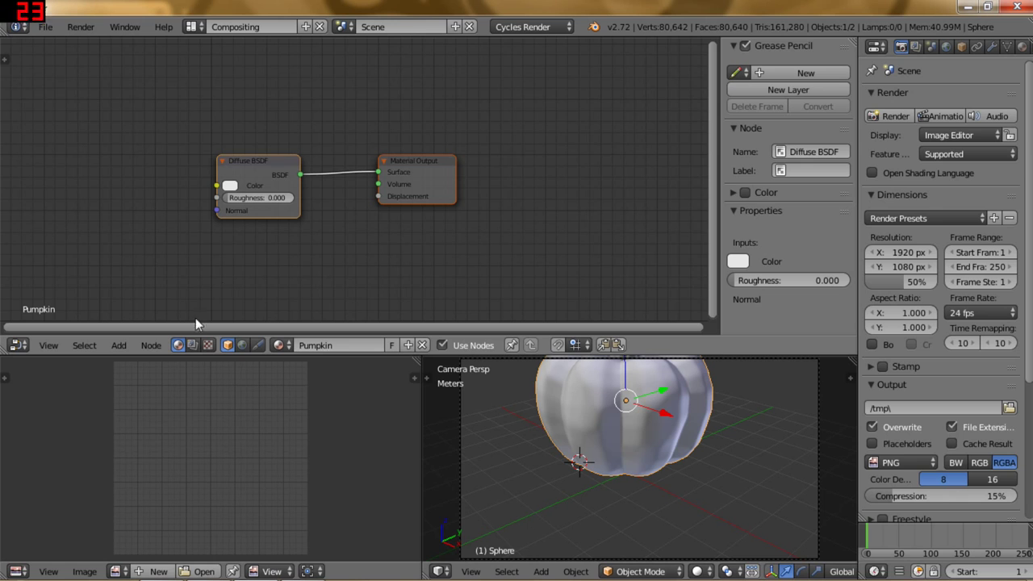
Insert a Mix Shader into the link between Diffuse BSDF and Material Output.
scroll(238, 257, "down", 2)
mouse_move(204, 256)
middle_mouse_down()
mouse_move(401, 242)
mouse_move(319, 229)
middle_mouse_up()
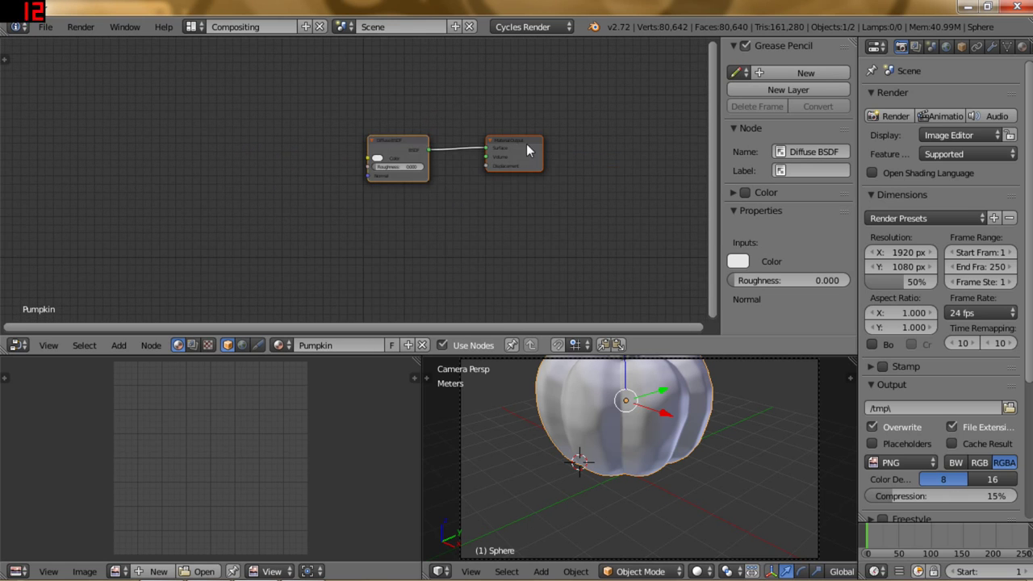
left_click_drag(525, 154, 641, 141)
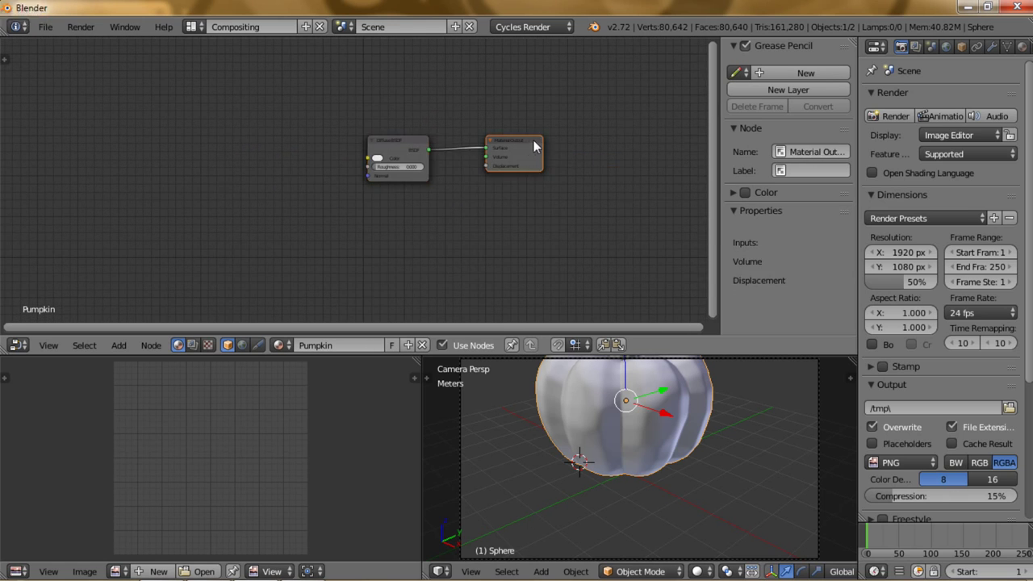
left_click(117, 347)
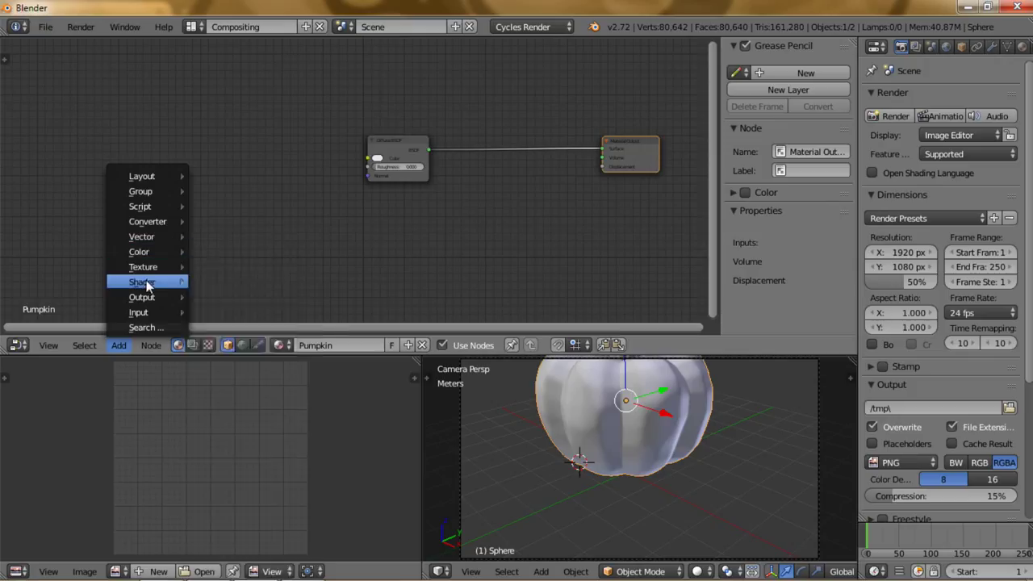
left_click(230, 282)
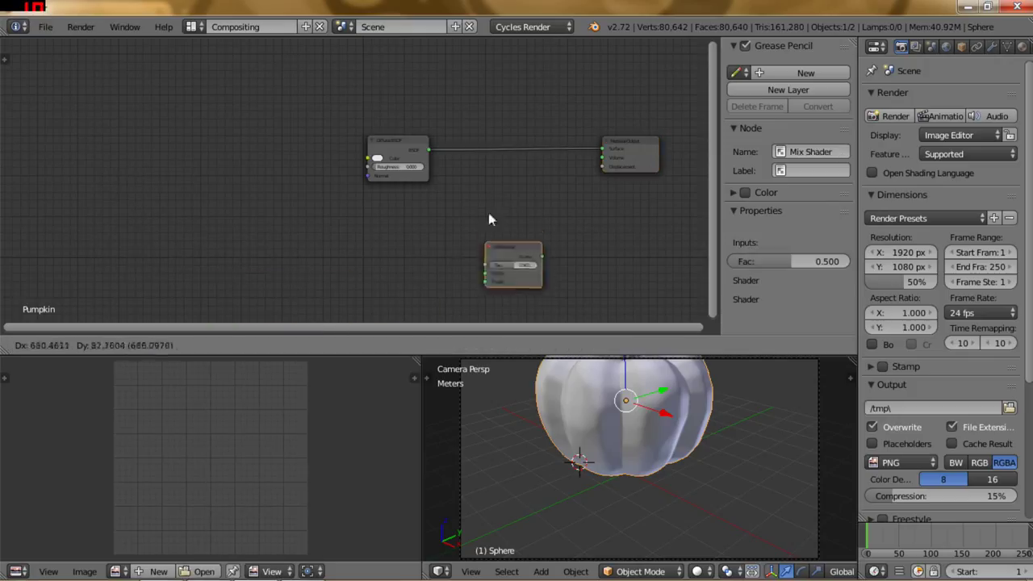
left_click(492, 134)
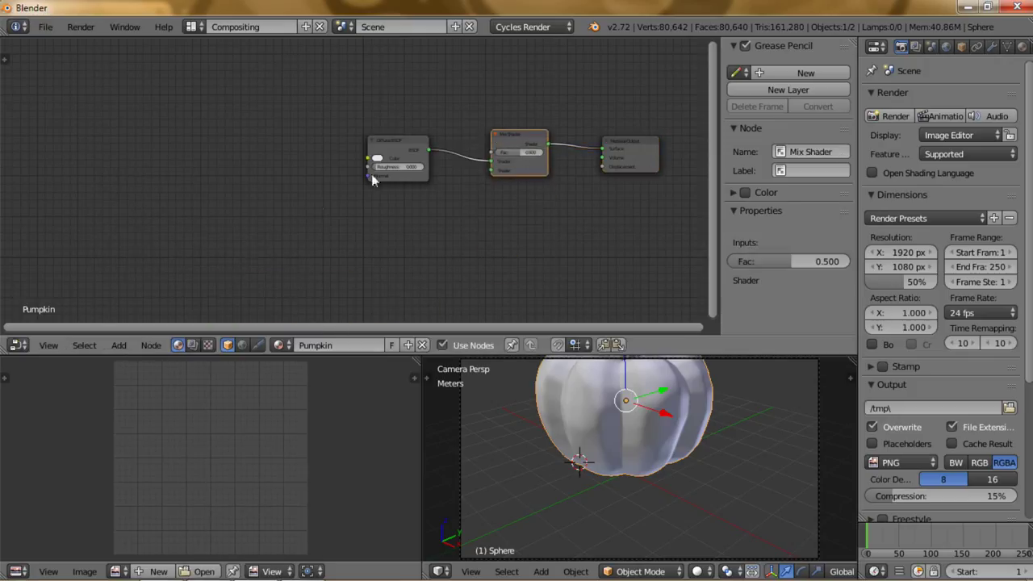
Add a GGX Glossy BSDF (roughness 0.200) into the Mix Shader's second Shader input.
left_click(119, 345)
mouse_move(142, 282)
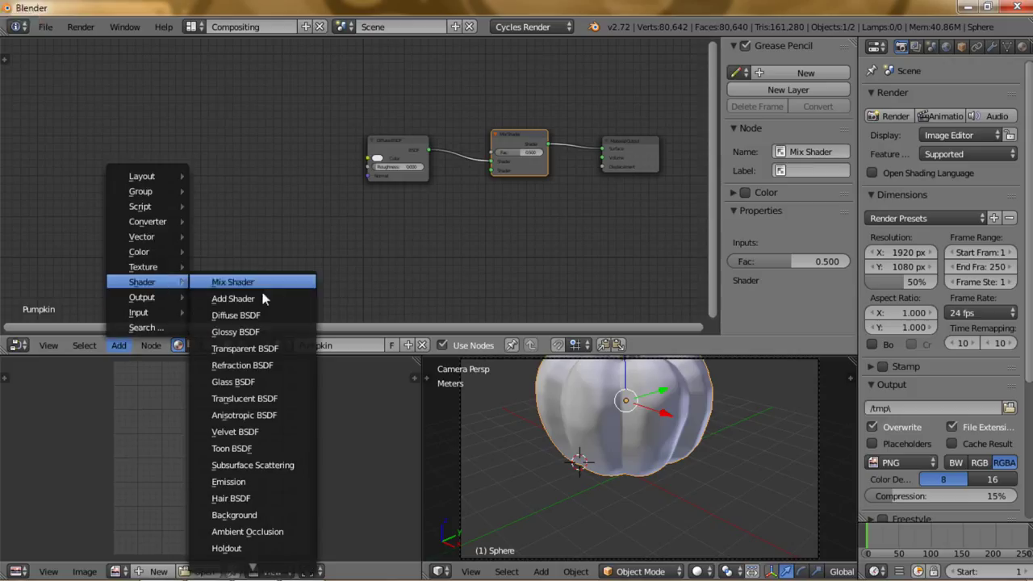
left_click(241, 339)
left_click(393, 232)
left_click_drag(424, 218, 455, 210)
left_click_drag(495, 173, 484, 167)
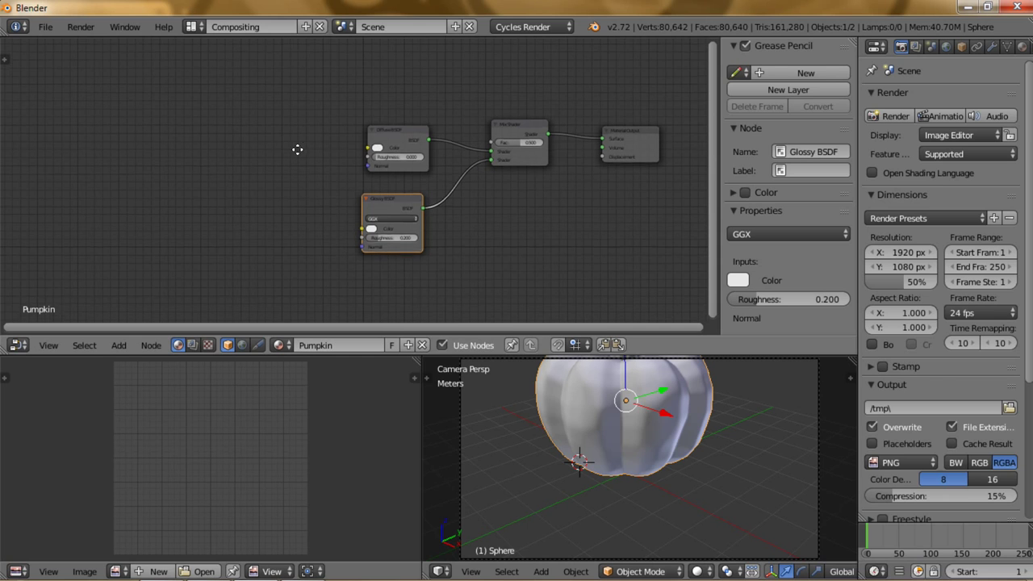
Set the Mix Shader's Fac to 0.100.
scroll(307, 158, "up", 2)
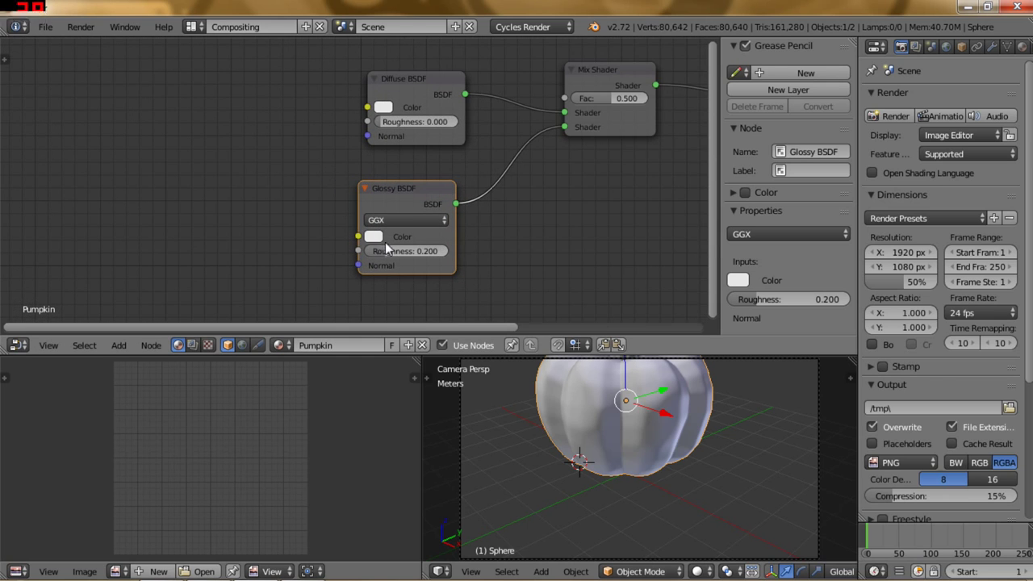
scroll(468, 147, "down", 1)
scroll(473, 134, "down", 1)
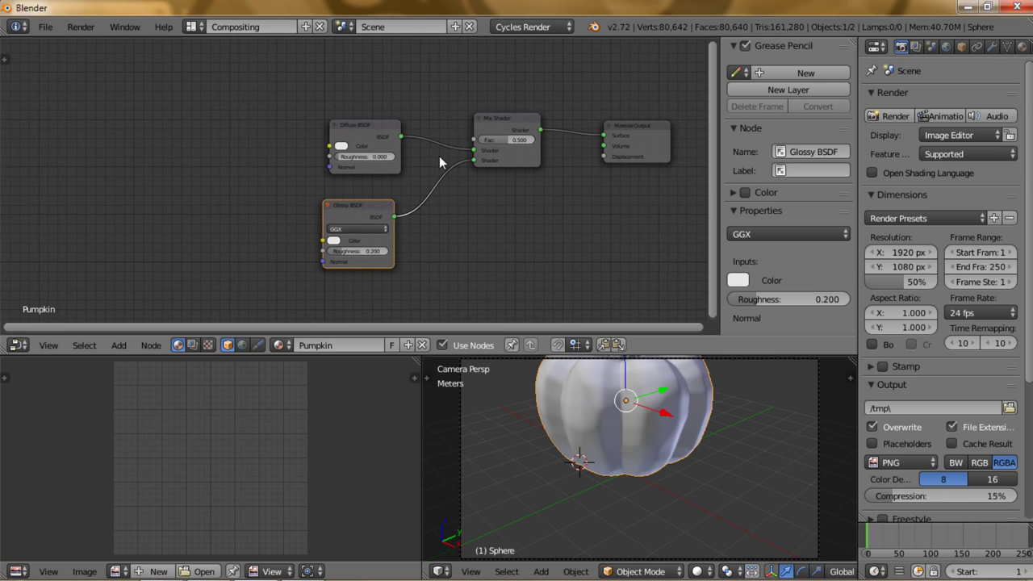
left_click(503, 138)
key("Return")
scroll(347, 179, "down", 1)
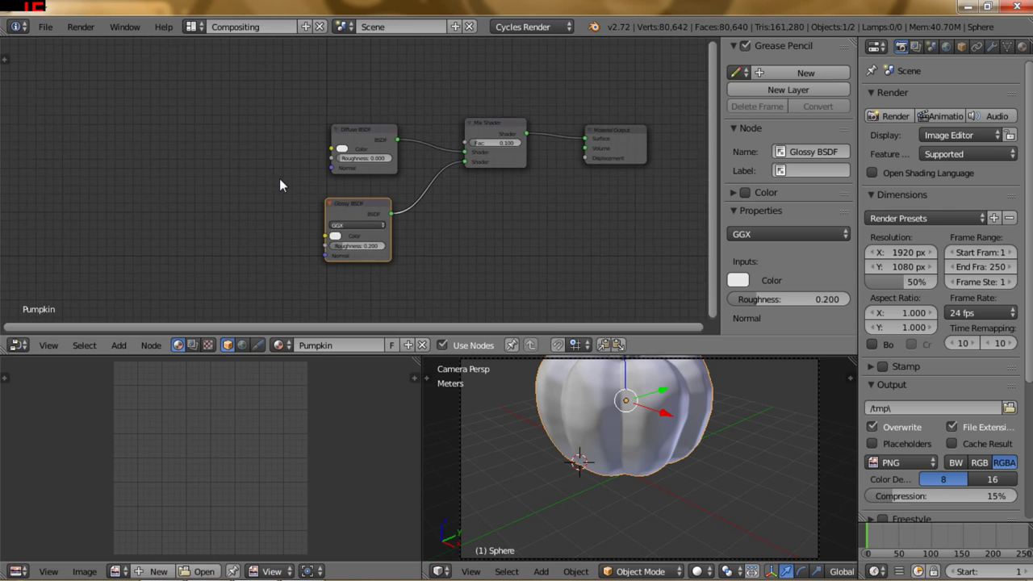
middle_click_drag(263, 180, 363, 179)
left_click(119, 344)
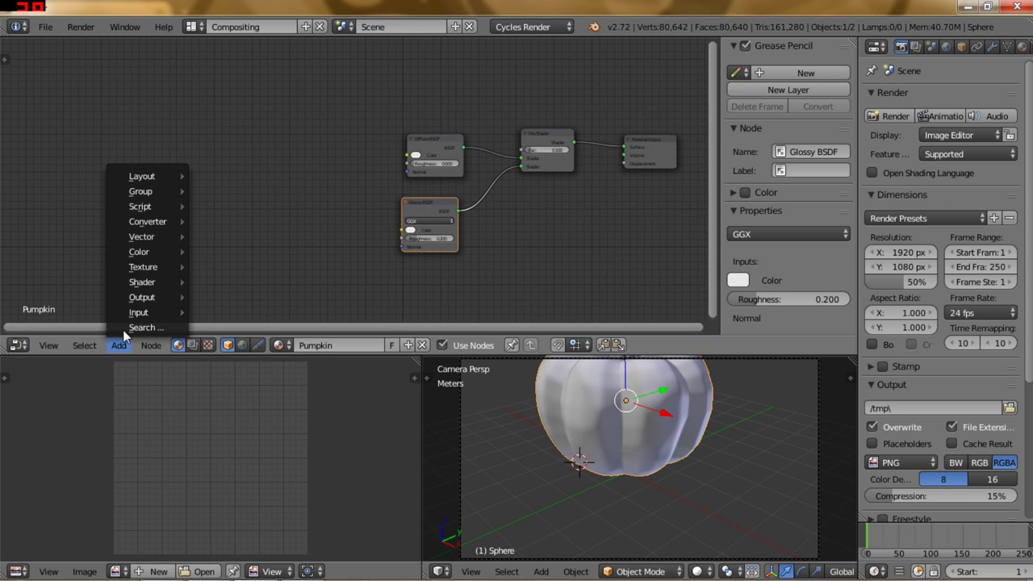
Add a Mix colour node feeding the Diffuse BSDF Color and make its Color2 bright orange.
left_click(245, 251)
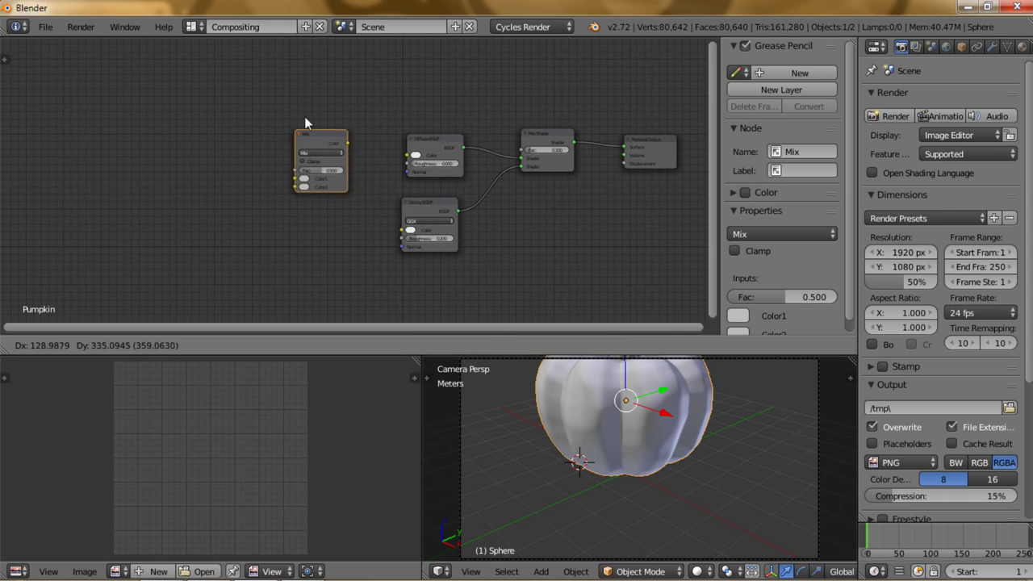
left_click(314, 108)
left_click_drag(358, 130, 406, 155)
scroll(367, 167, "up", 1)
scroll(368, 166, "up", 1)
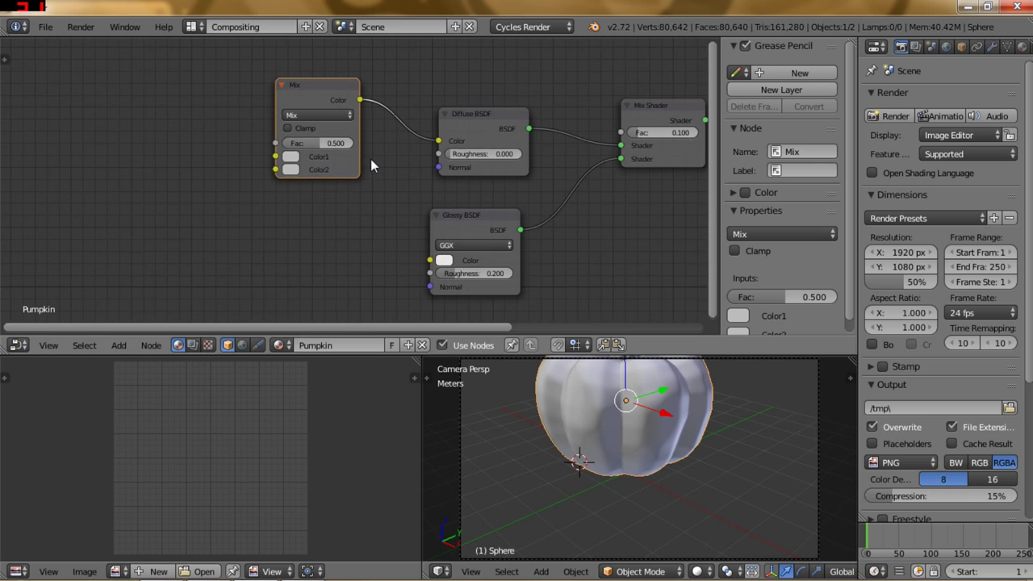
scroll(376, 161, "up", 1)
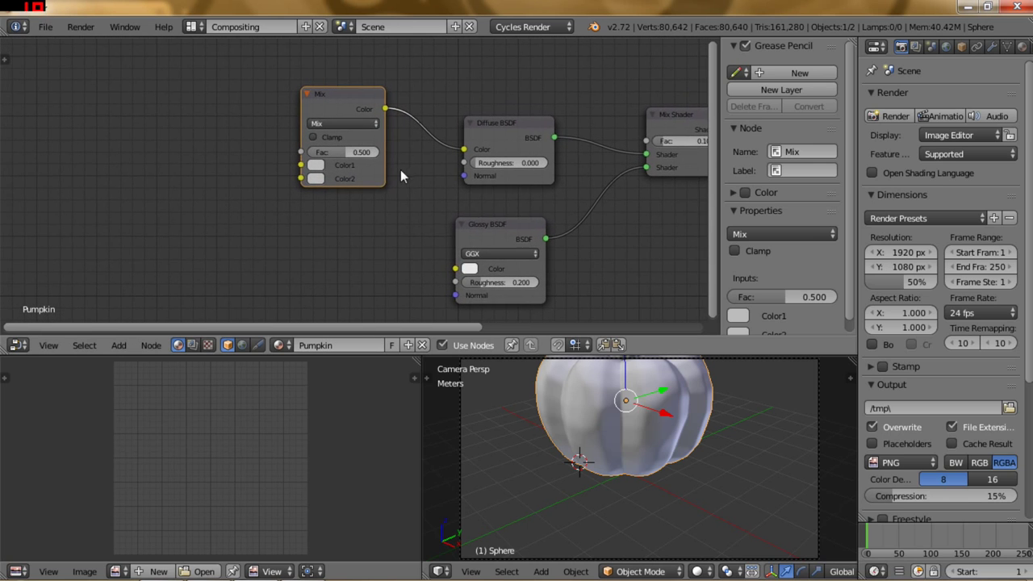
left_click(316, 178)
left_click_drag(359, 237, 332, 270)
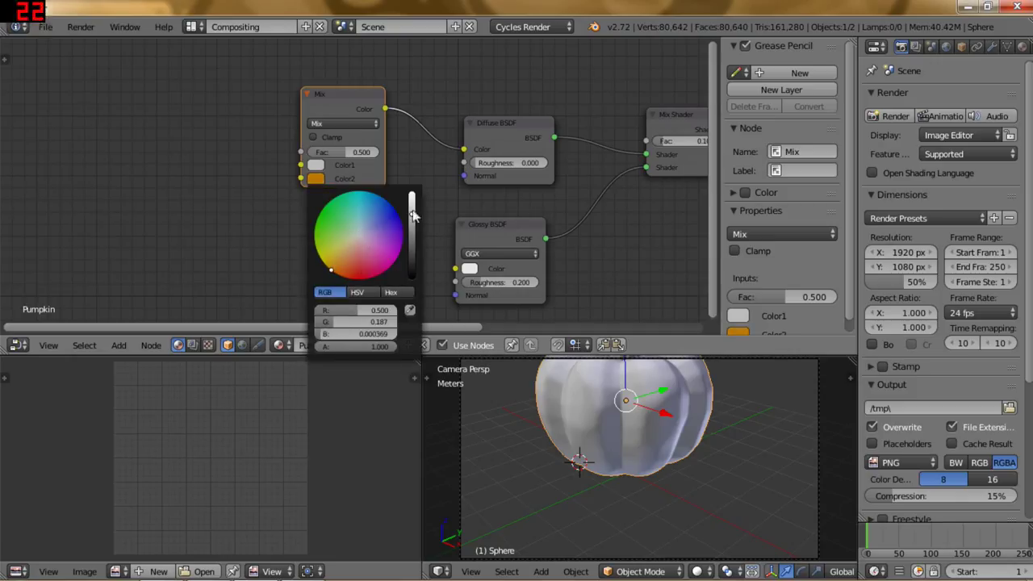
left_click_drag(412, 213, 411, 200)
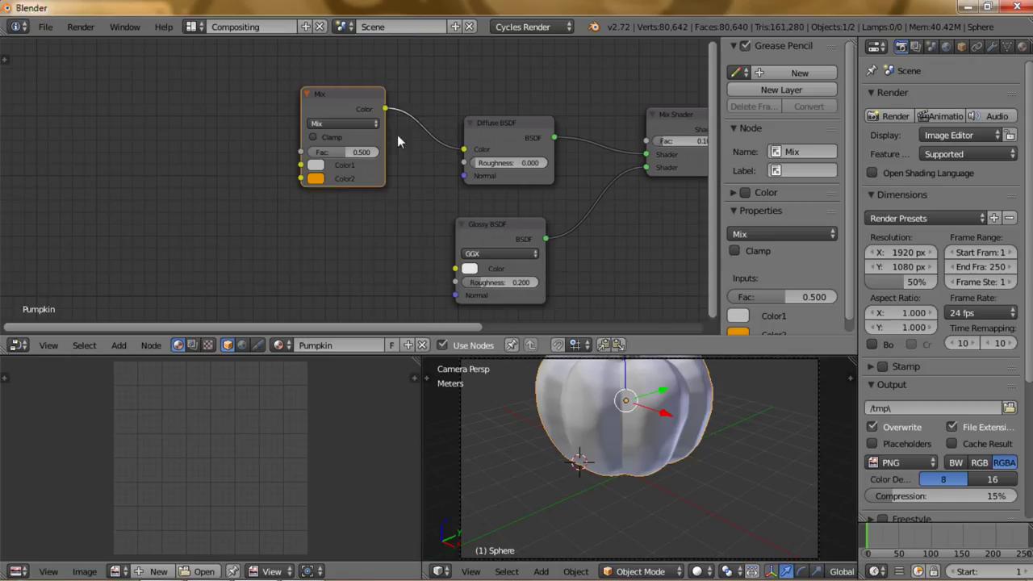
Copy Color2's orange into Color1 and darken it to a deep brown.
left_click(312, 166)
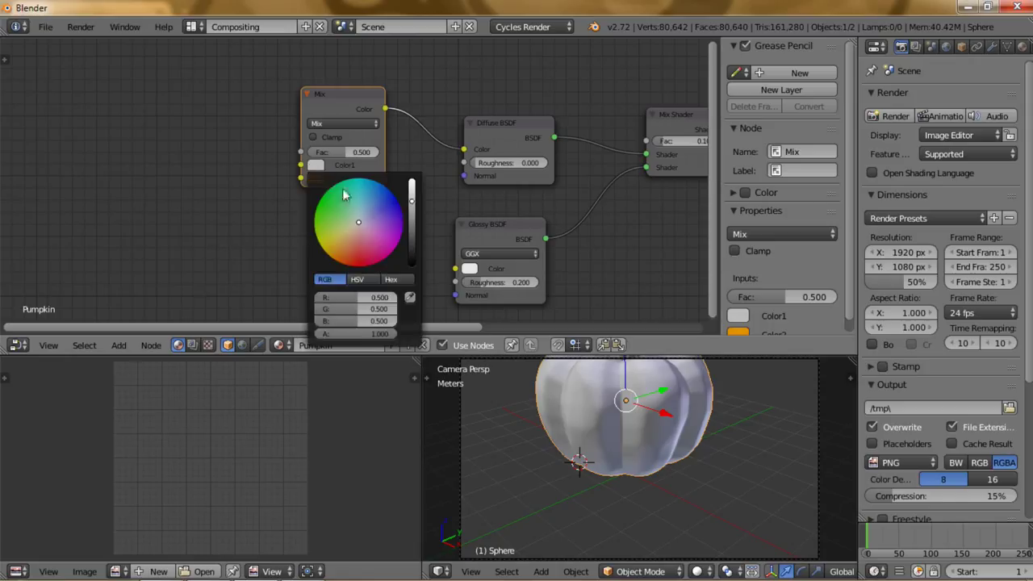
left_click(410, 298)
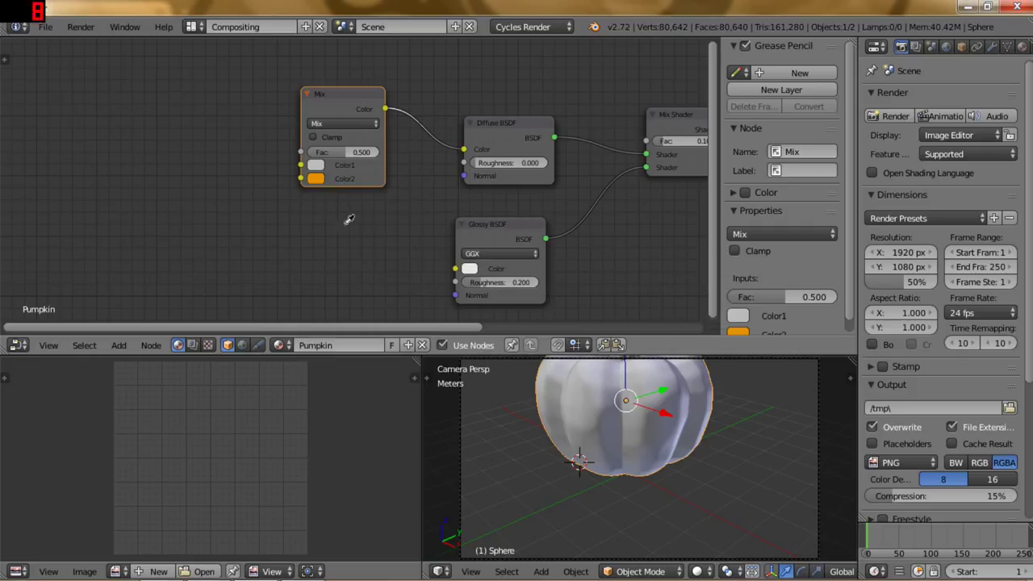
left_click(317, 179)
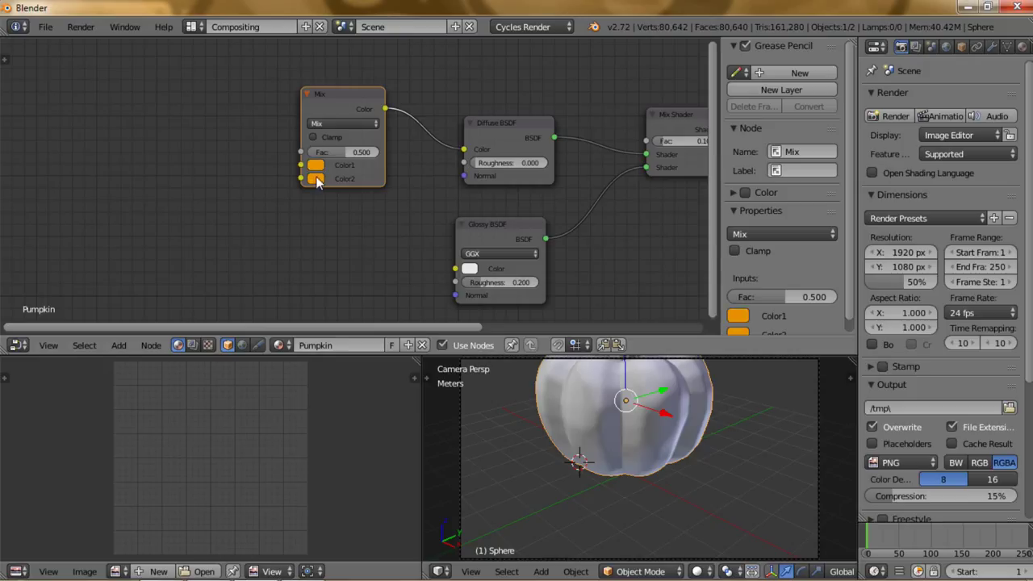
left_click(316, 170)
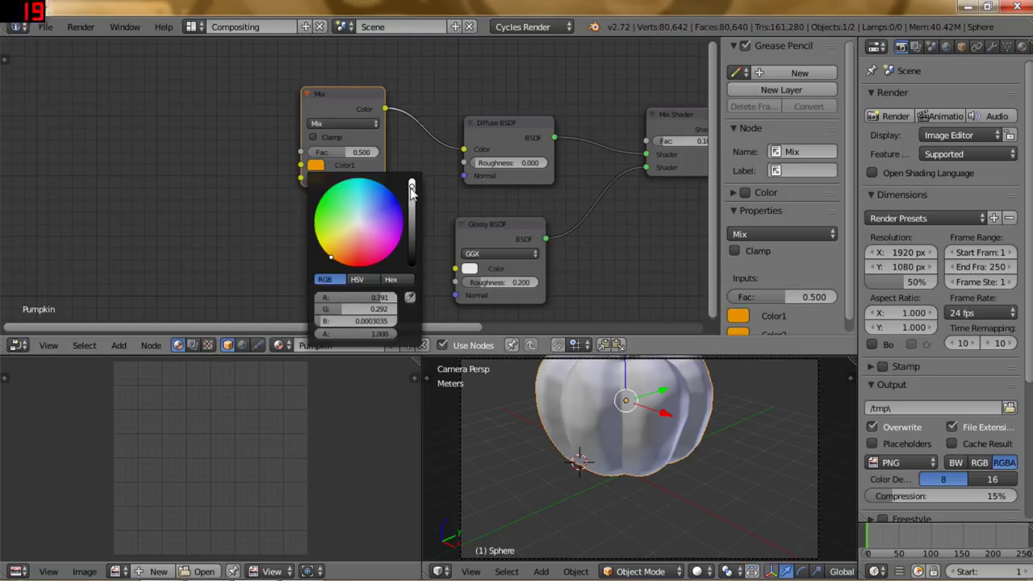
left_click_drag(411, 195, 415, 232)
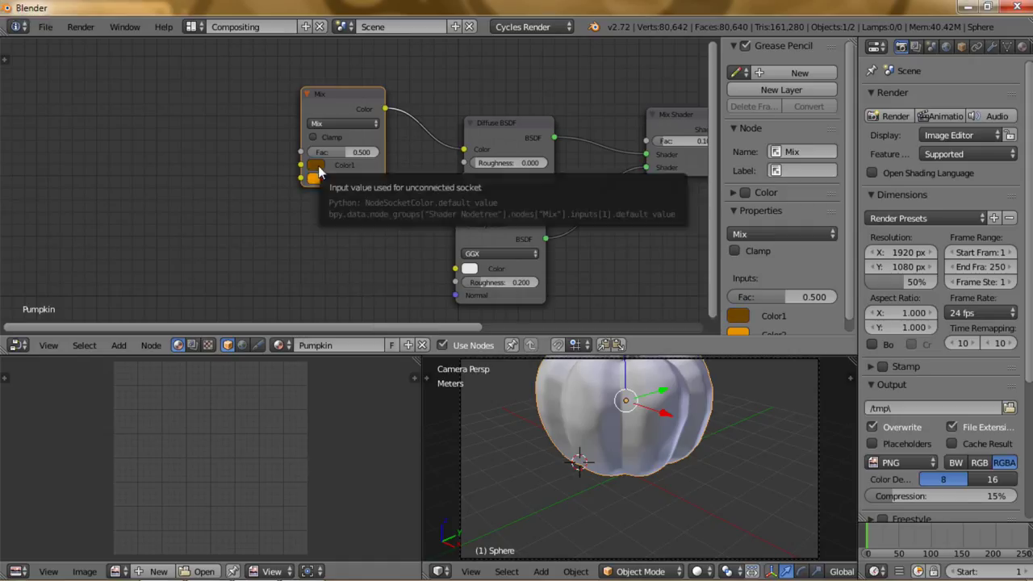
scroll(227, 190, "down", 2)
middle_click_drag(241, 186, 314, 197)
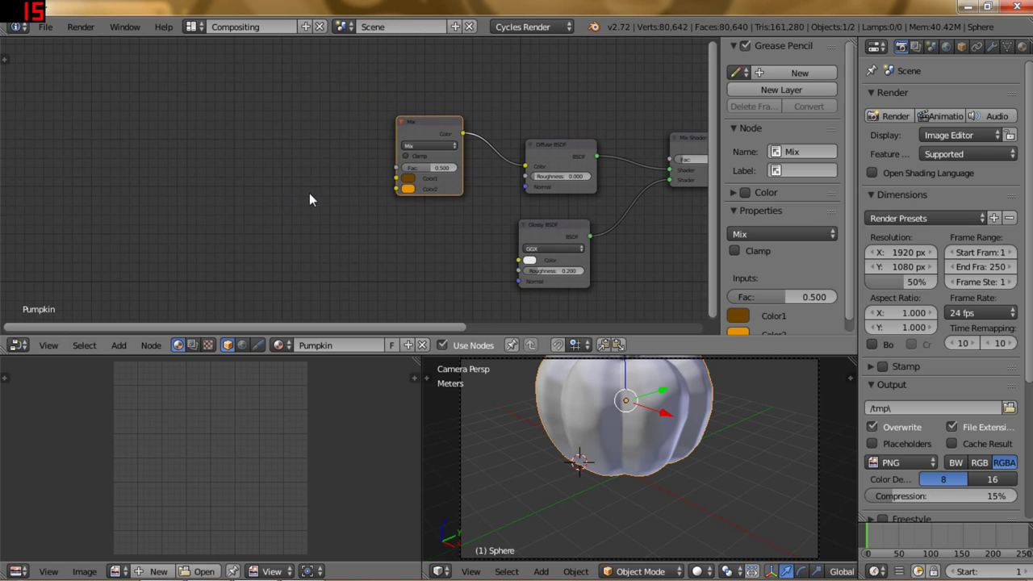
left_click(119, 345)
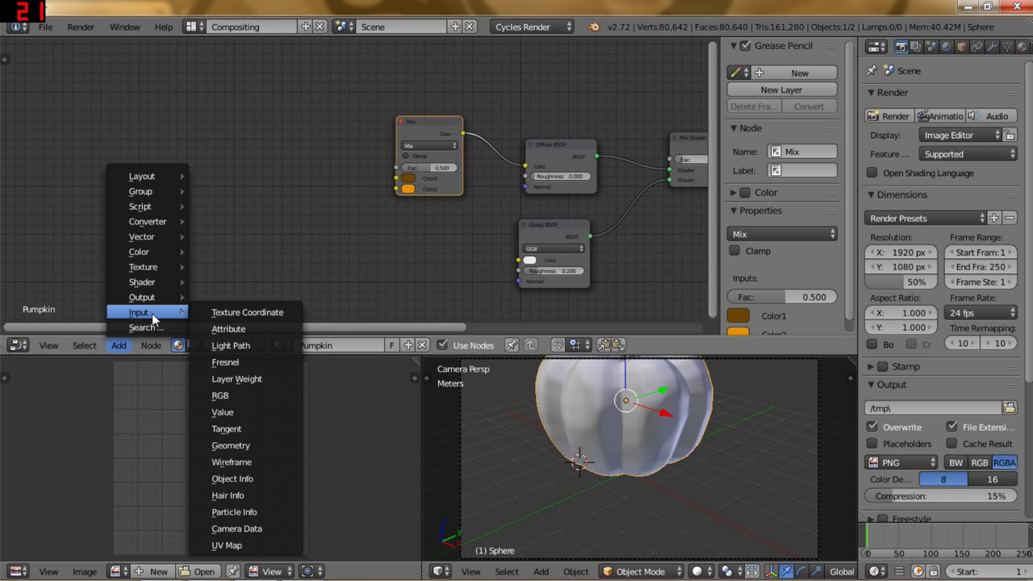
mouse_move(145, 313)
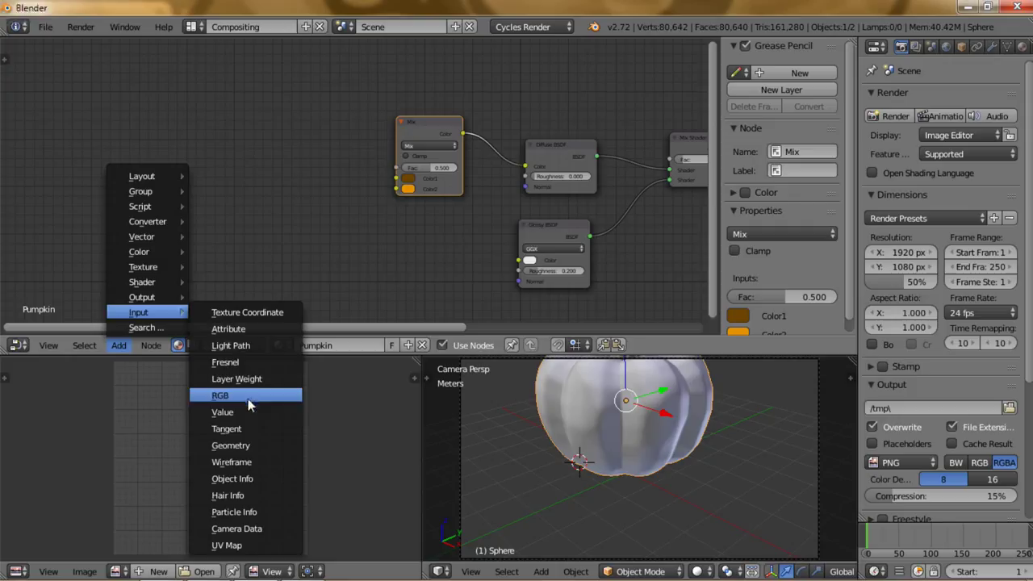
Add an Attribute node, link its Color to the Mix Fac, and check the vertex colour layer name.
left_click(242, 330)
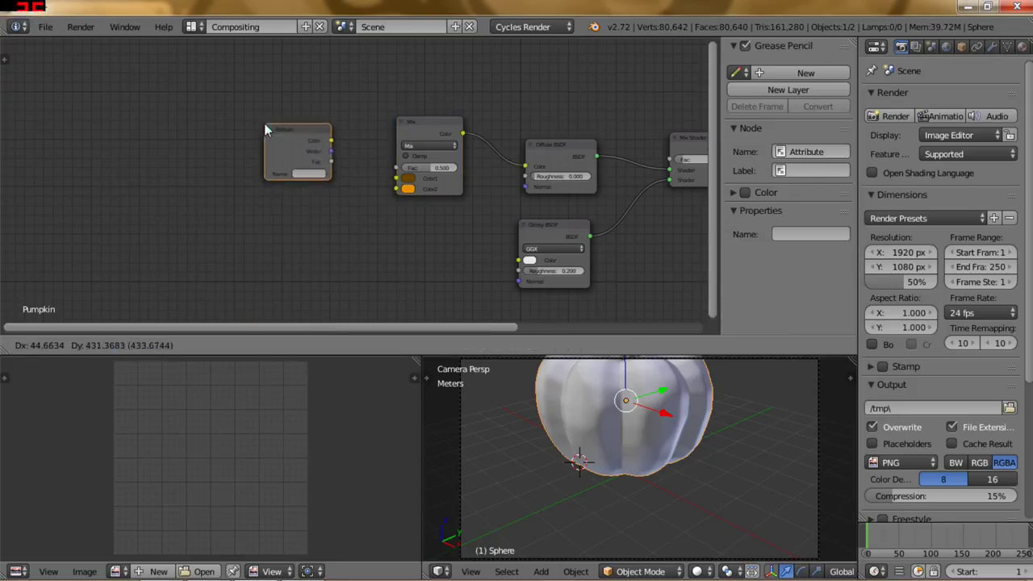
left_click(260, 133)
left_click_drag(331, 150, 395, 168)
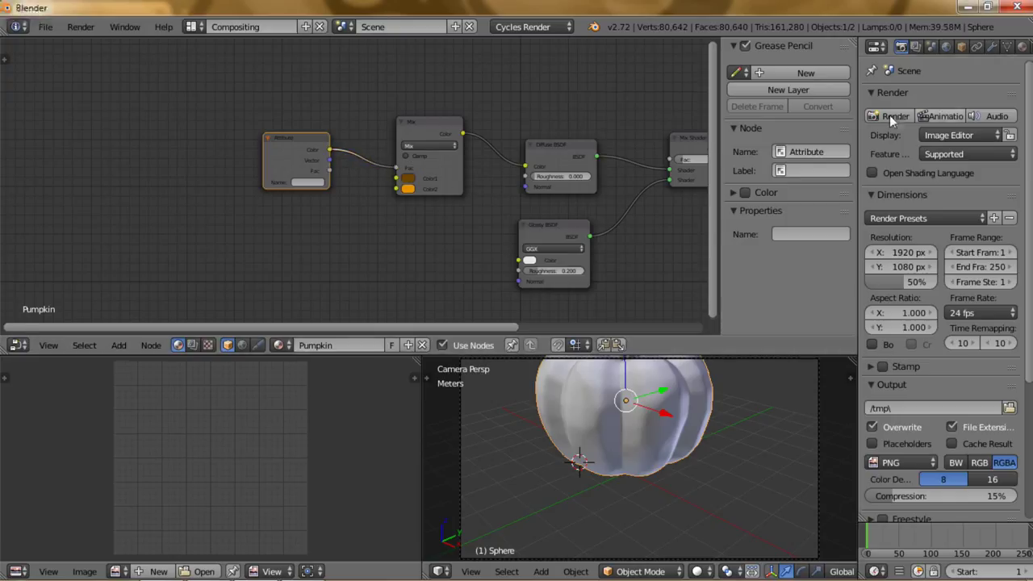
middle_click_drag(1013, 50, 930, 46)
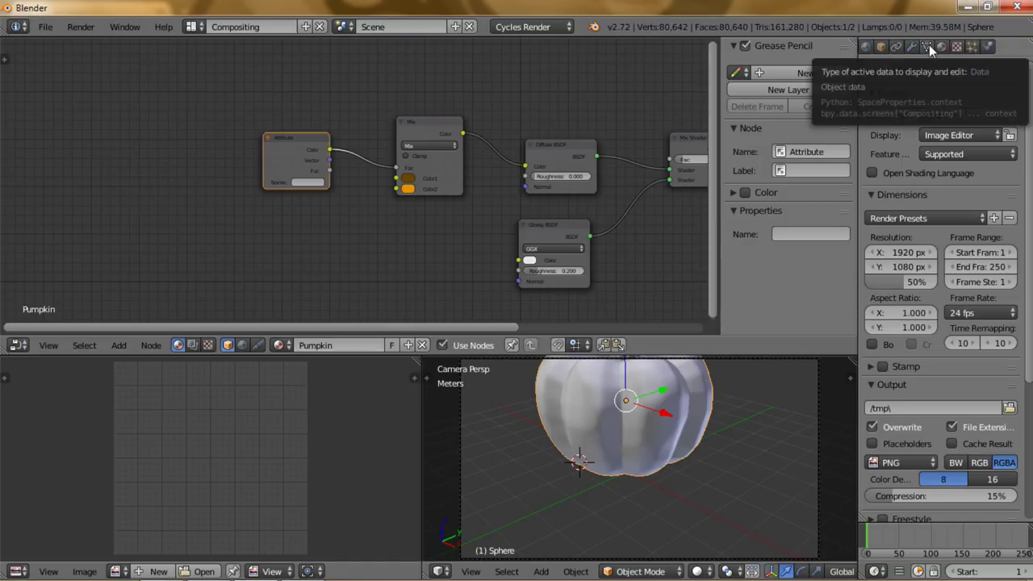
left_click(929, 46)
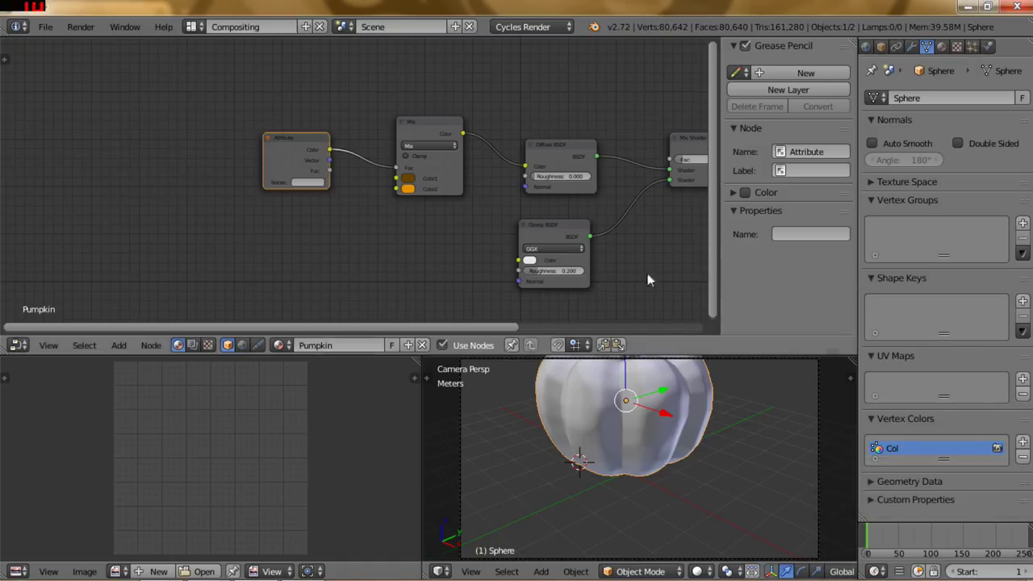
Name the Attribute node 'Col' and tidy the node layout.
left_click(317, 184)
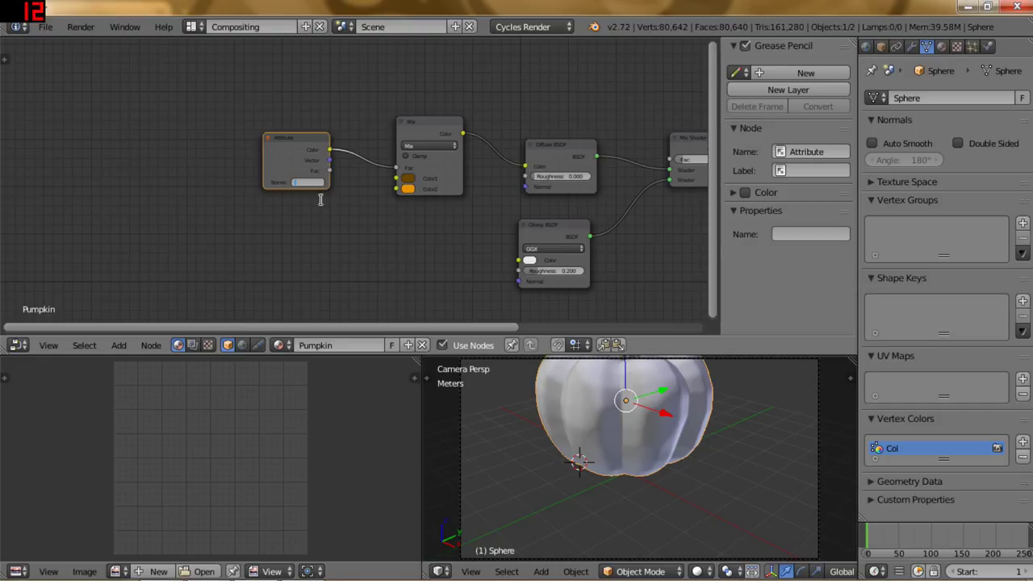
type("Col")
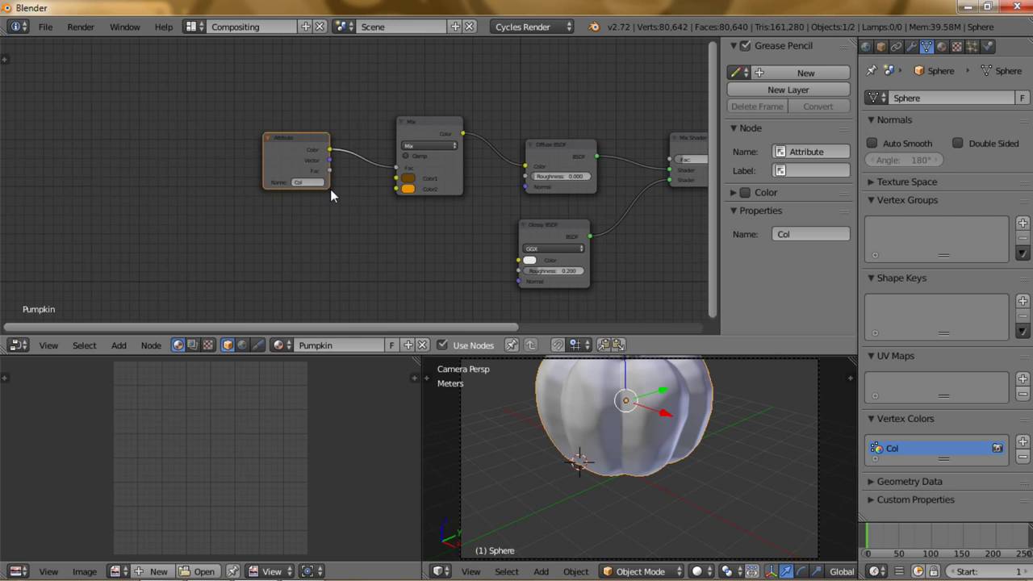
scroll(332, 190, "down", 1)
scroll(347, 202, "down", 1)
middle_click_drag(361, 212, 355, 185)
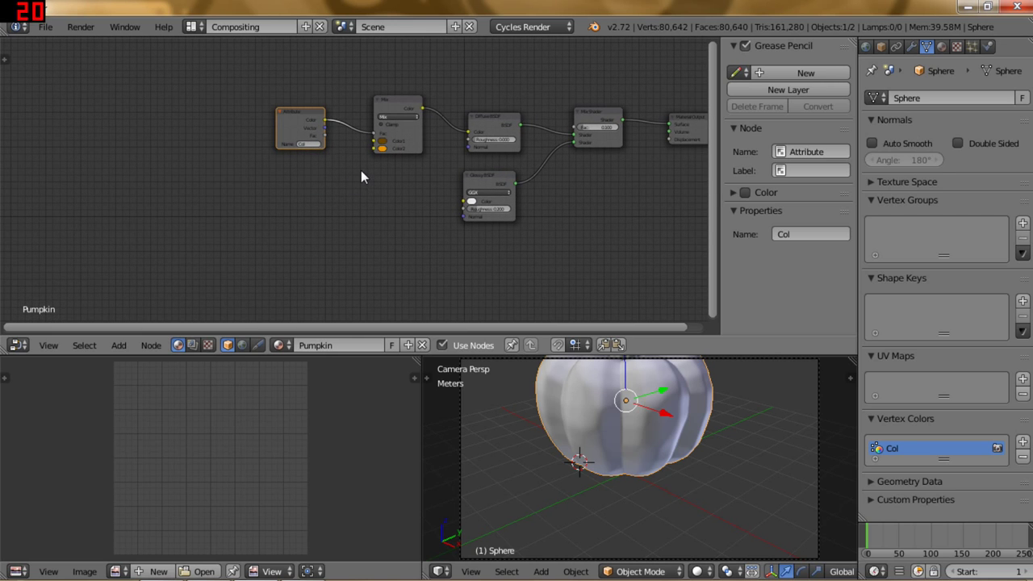
scroll(361, 170, "up", 2)
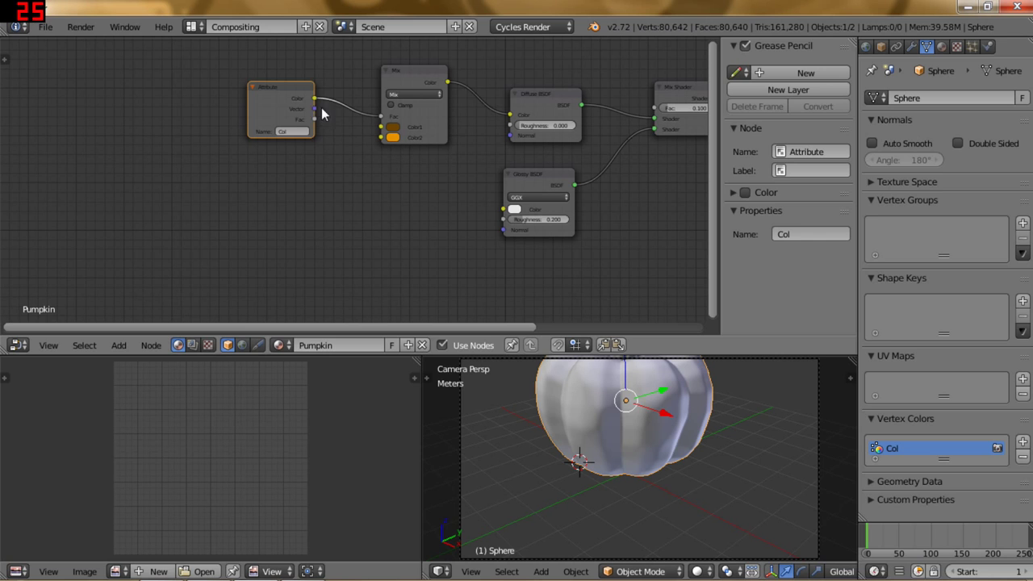
scroll(323, 191, "down", 2)
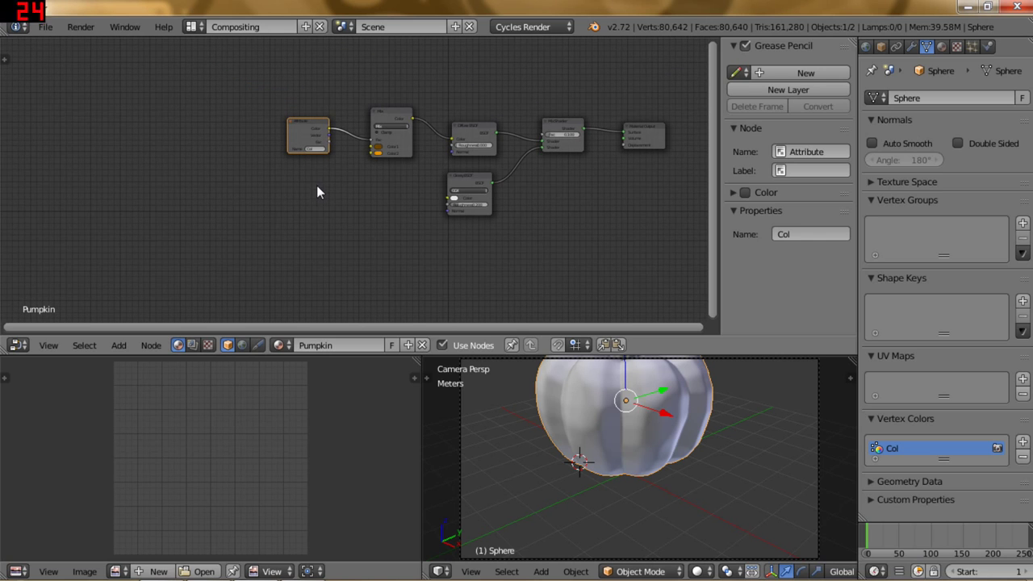
middle_click_drag(364, 217, 369, 181)
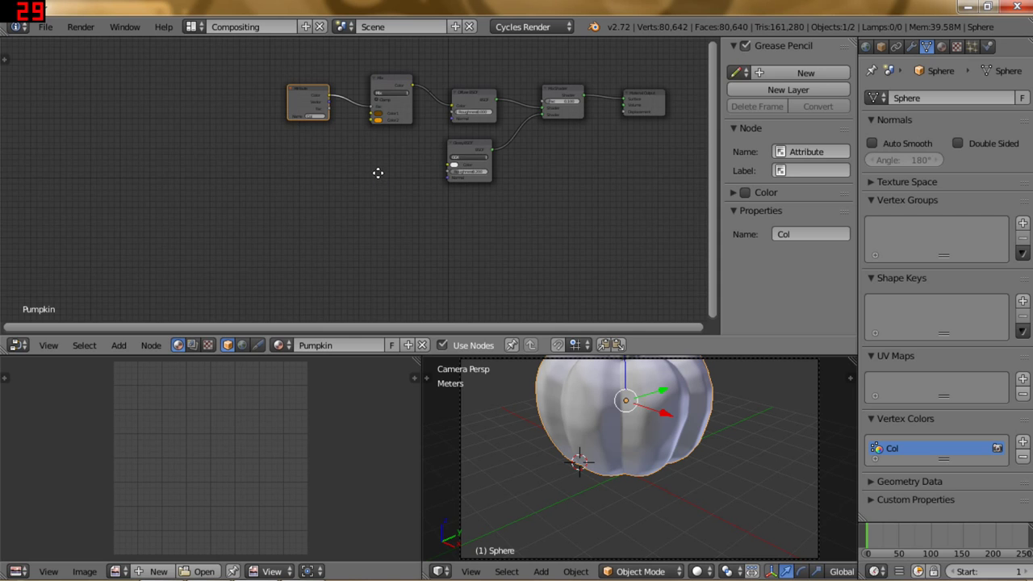
scroll(378, 172, "up", 2)
middle_click_drag(394, 176, 351, 191)
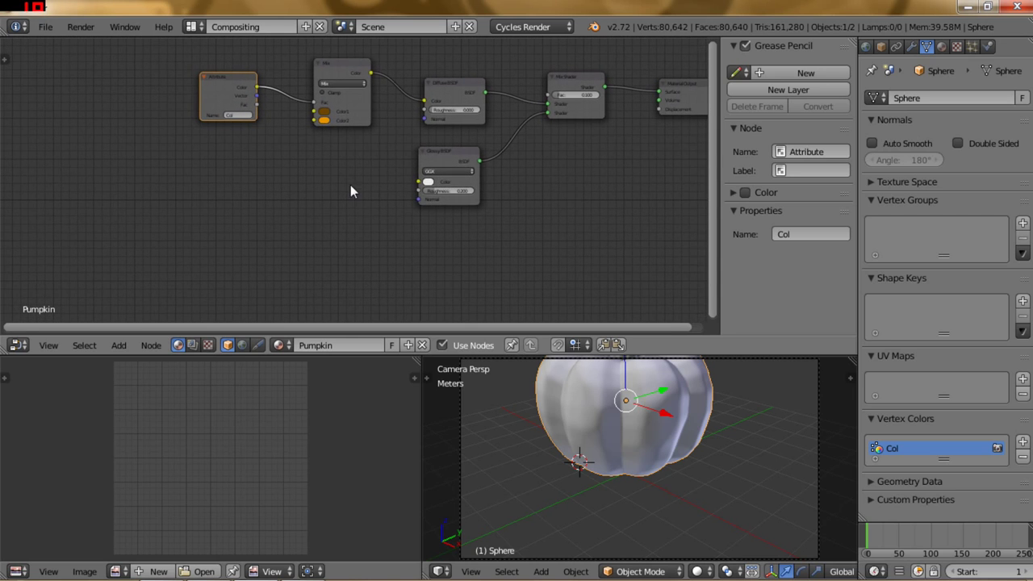
left_click_drag(438, 161, 447, 161)
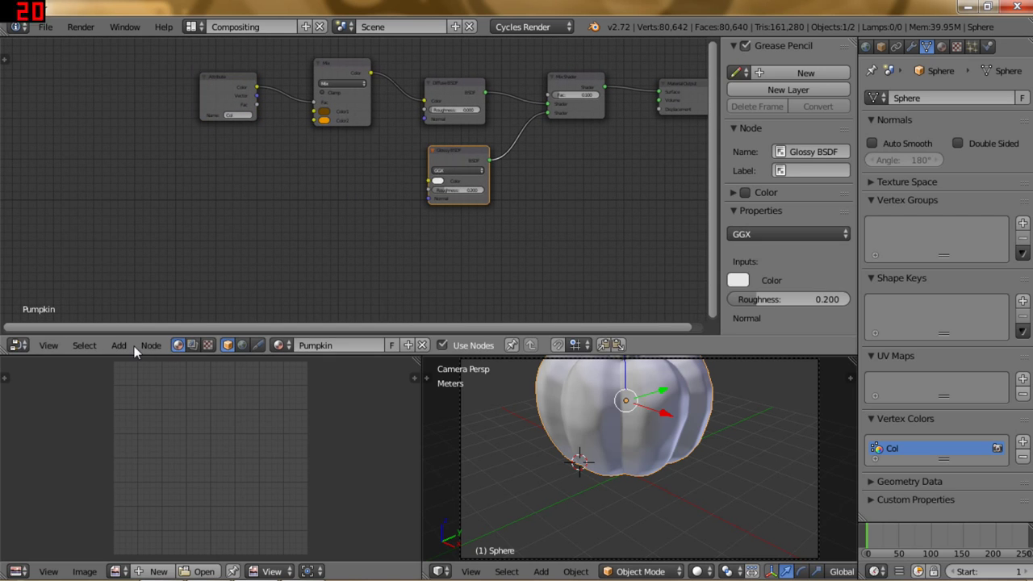
Add a Bump node feeding the Normal inputs of both the Diffuse and Glossy BSDFs.
left_click(118, 346)
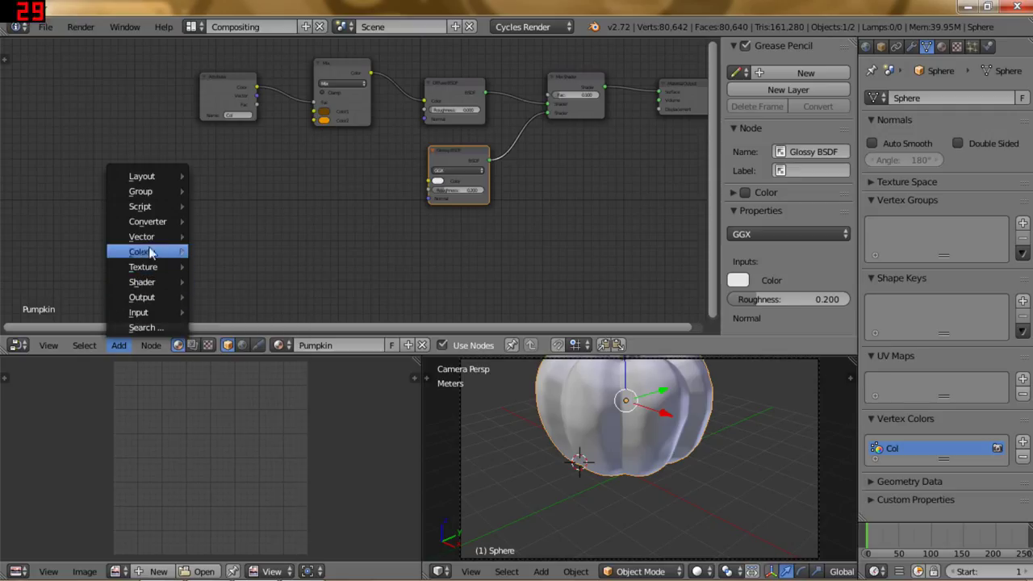
left_click(220, 255)
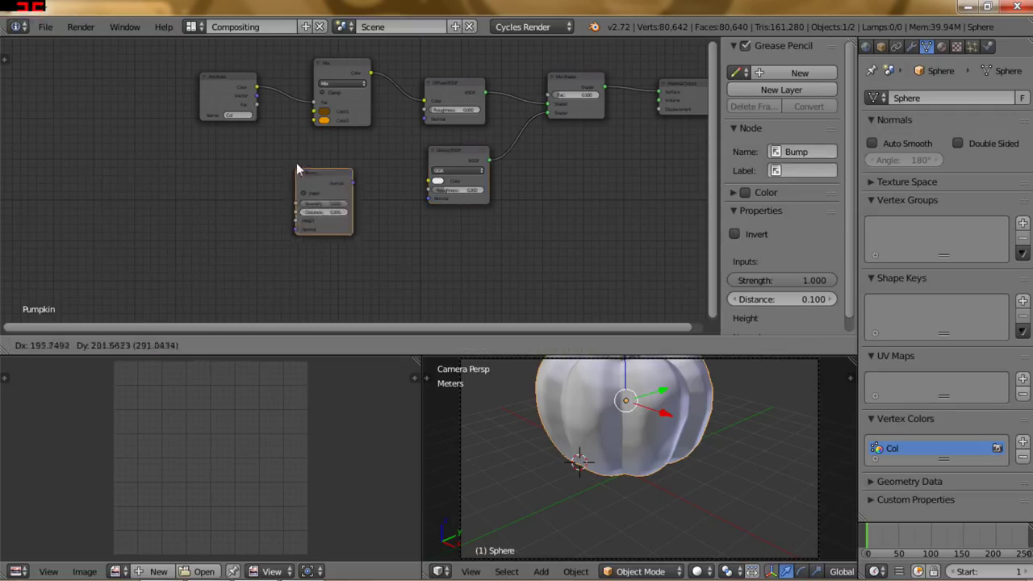
left_click(307, 152)
mouse_move(364, 165)
left_mouse_down()
mouse_move(407, 154)
mouse_move(424, 119)
left_mouse_up()
left_click_drag(365, 165, 430, 199)
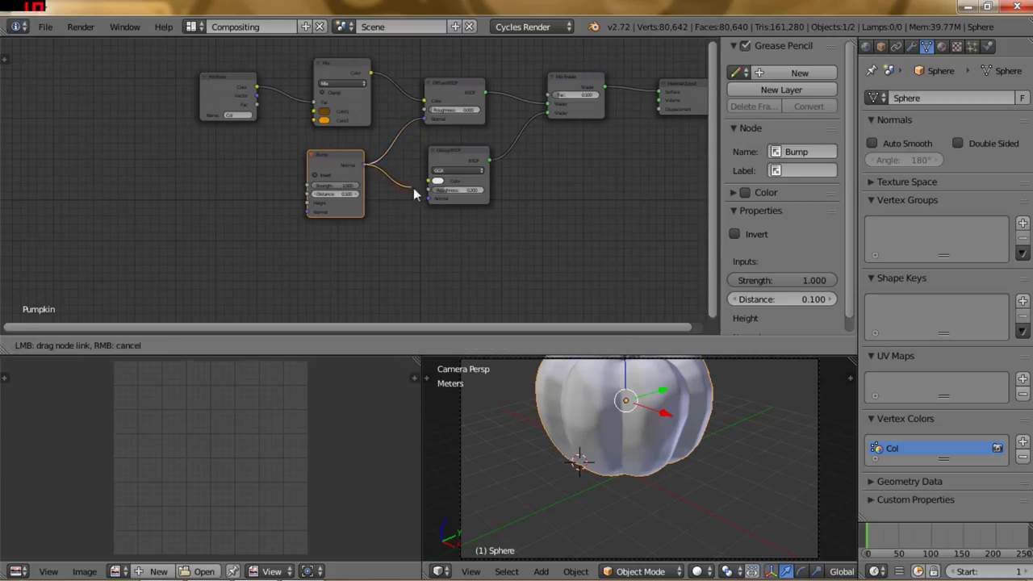
Add a Noise Texture with Scale 100 driving the Bump node's Height.
left_click(119, 345)
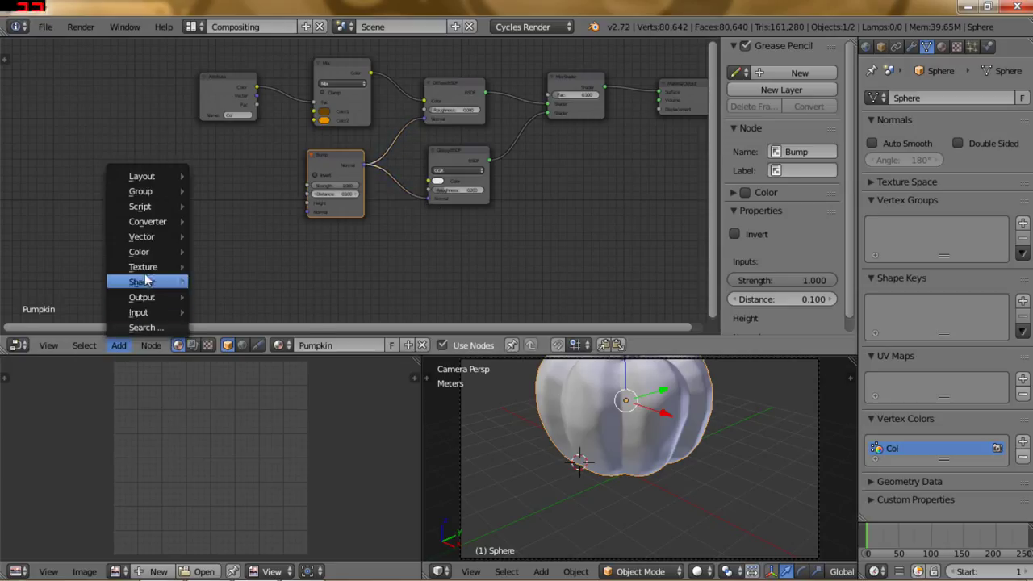
left_click(232, 315)
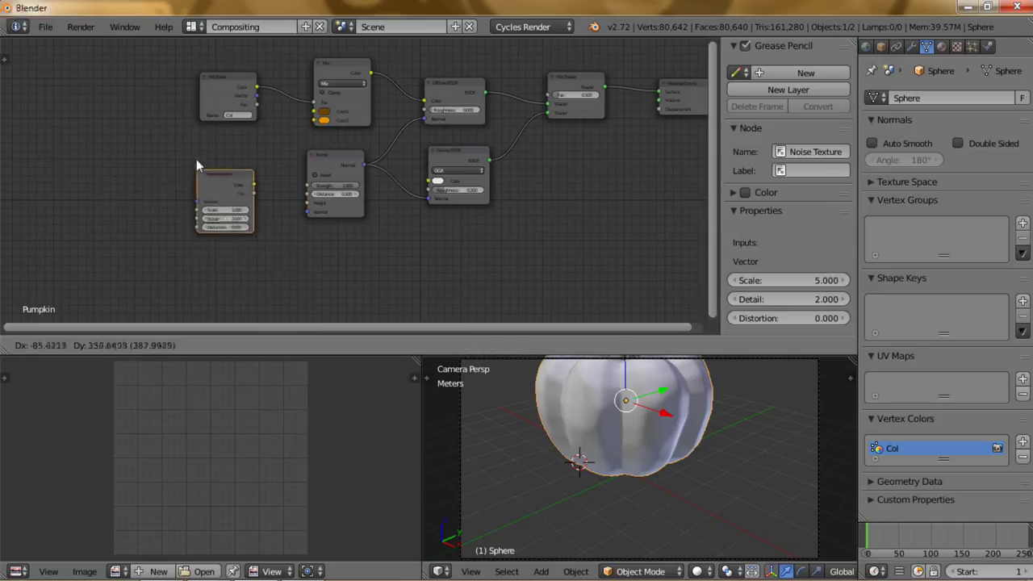
left_click(187, 160)
left_click(229, 198)
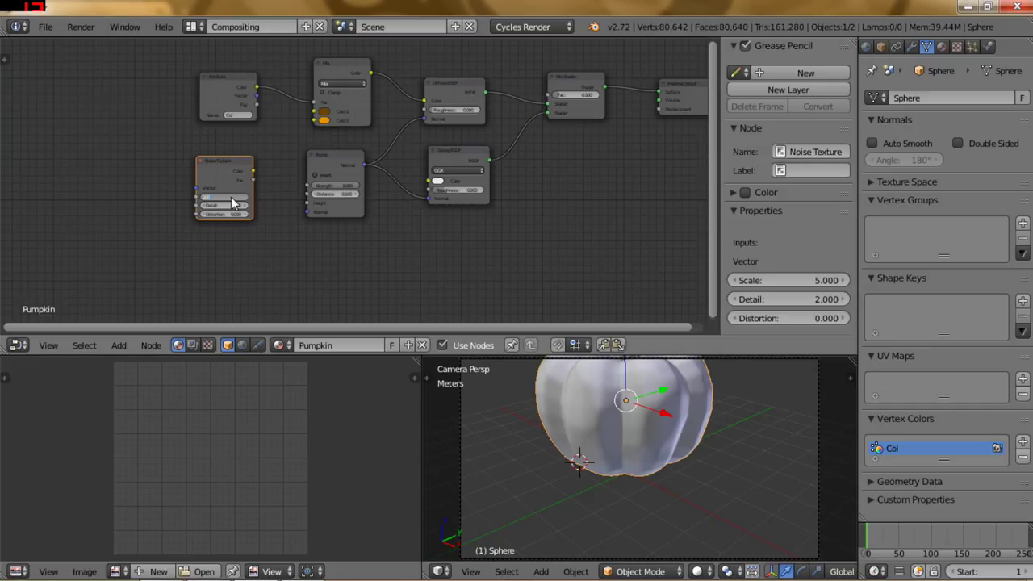
key("Return")
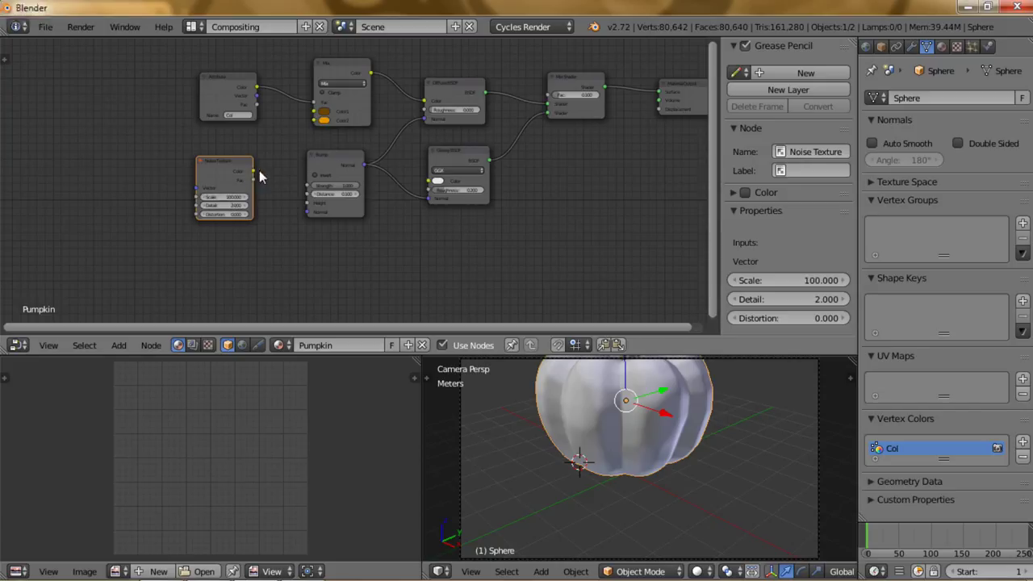
left_click_drag(256, 171, 310, 200)
Set the Bump Strength to 0.1 and switch back to the Default layout.
scroll(417, 215, "up", 2)
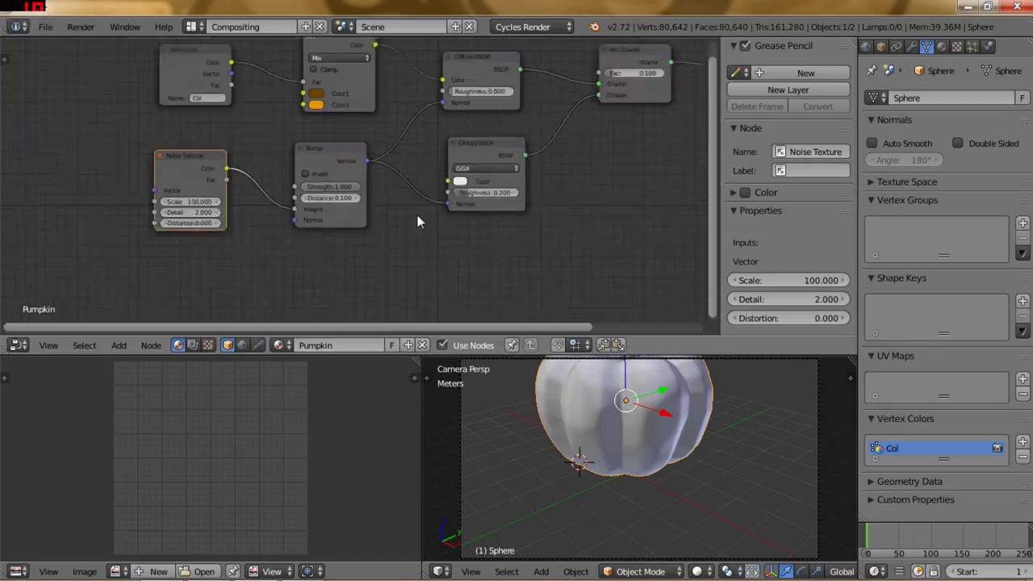
middle_click_drag(417, 214, 371, 211)
double_click(331, 189)
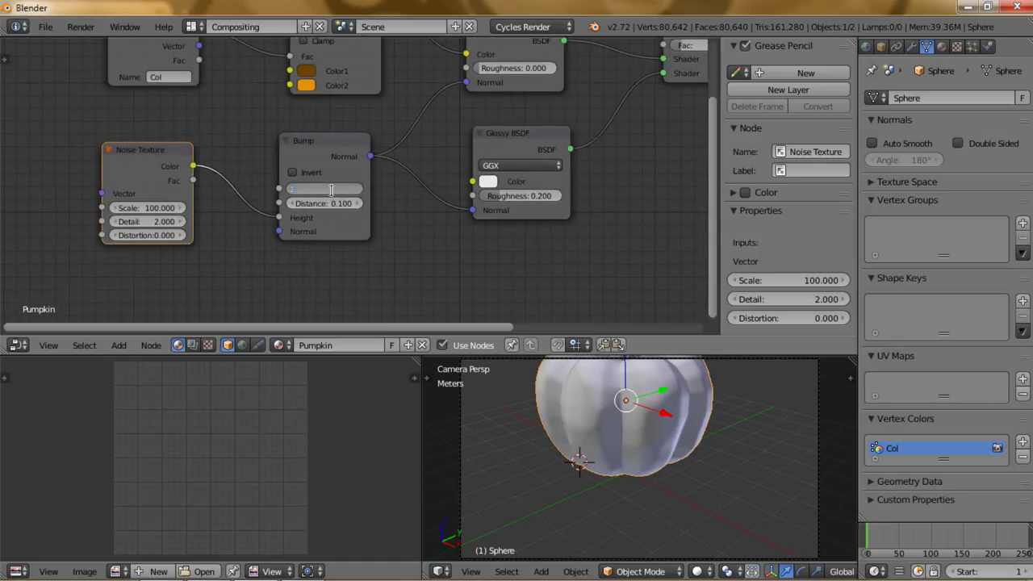
type("0.1")
key("Return")
scroll(419, 180, "down", 3)
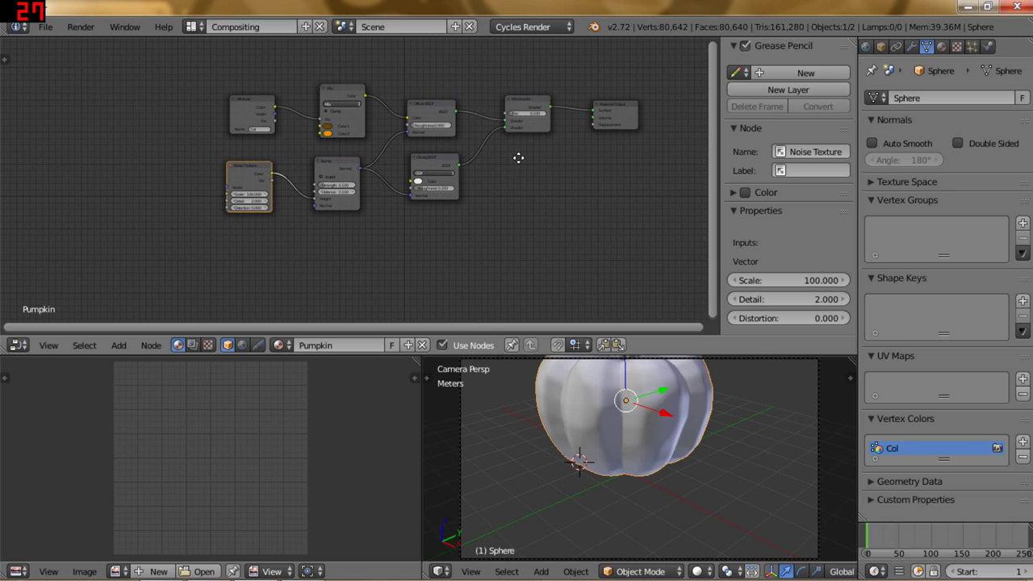
middle_click_drag(517, 156, 506, 164)
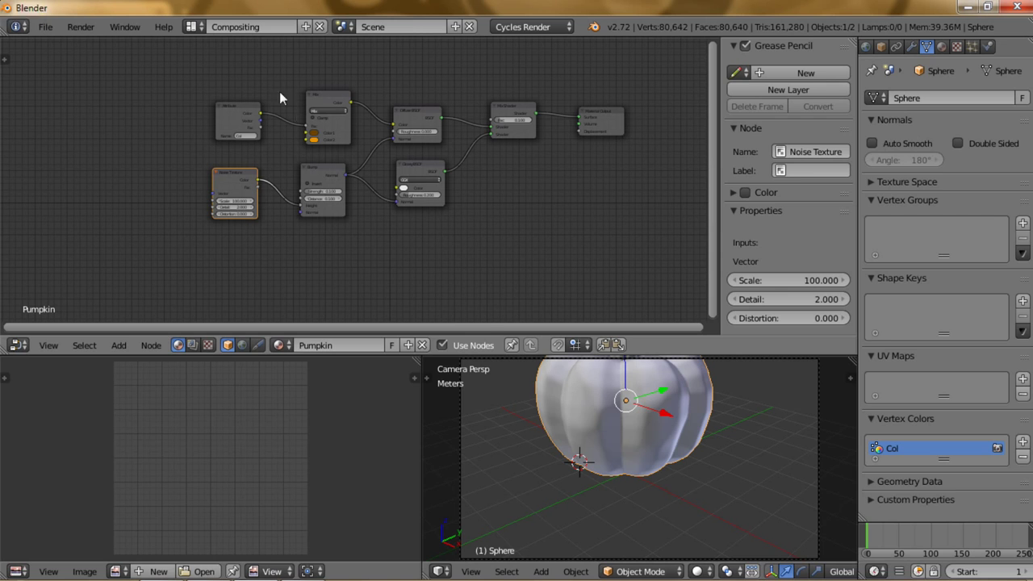
left_click(193, 26)
left_click(207, 96)
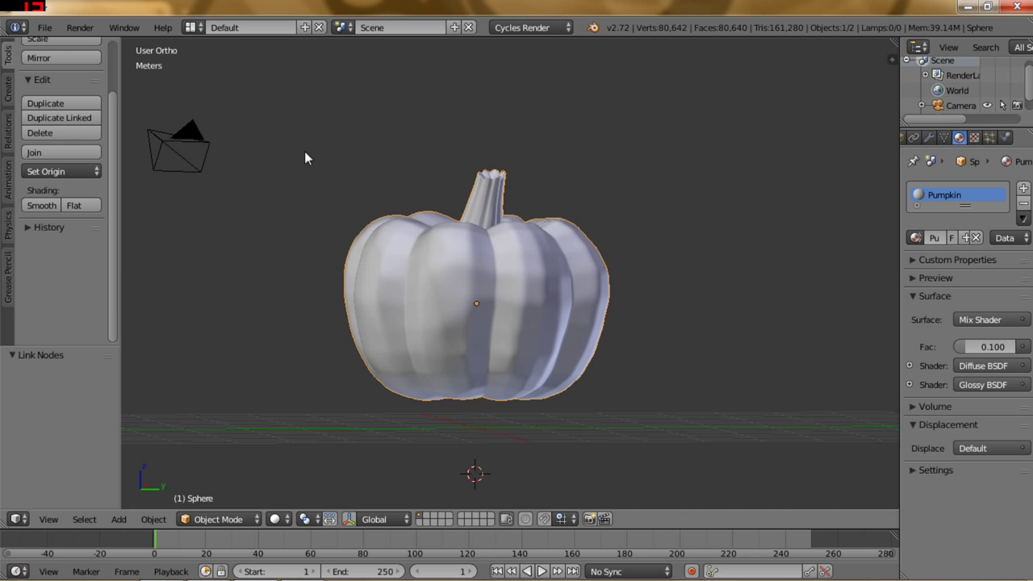
Add a second material slot to the pumpkin and fill it with the Pumpkin material.
middle_click_drag(538, 214, 558, 277)
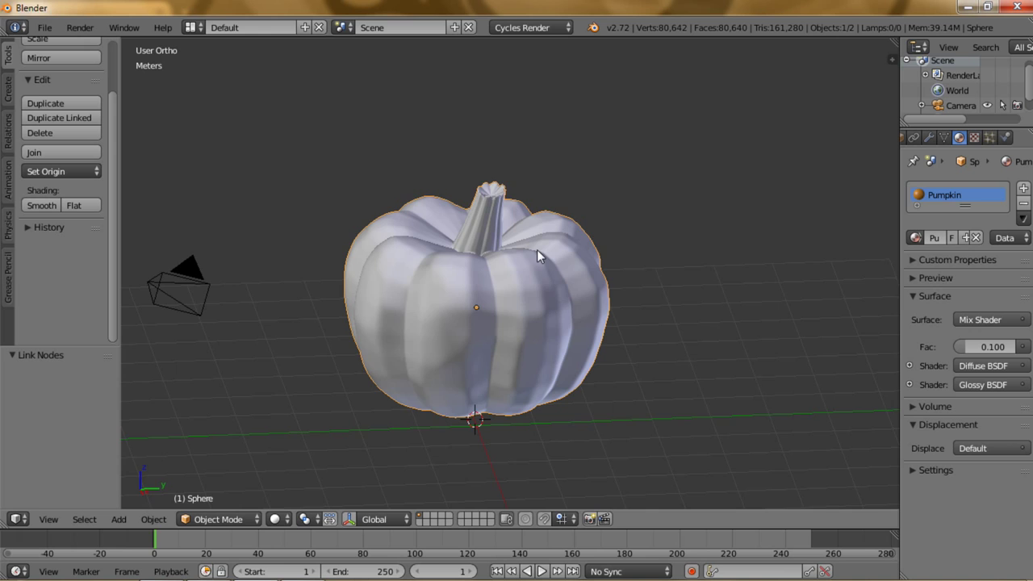
middle_click_drag(559, 277, 565, 319)
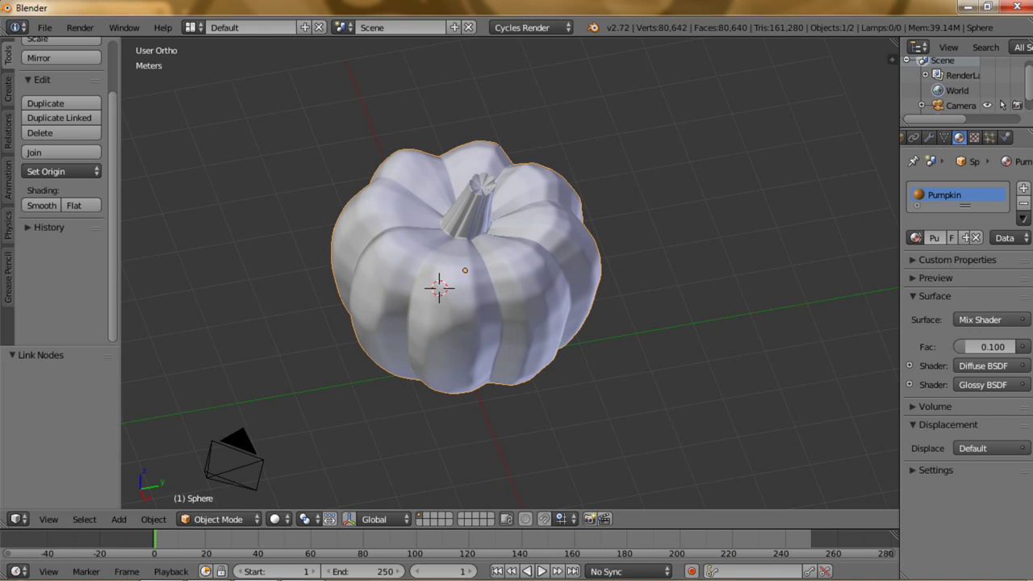
left_click(1024, 188)
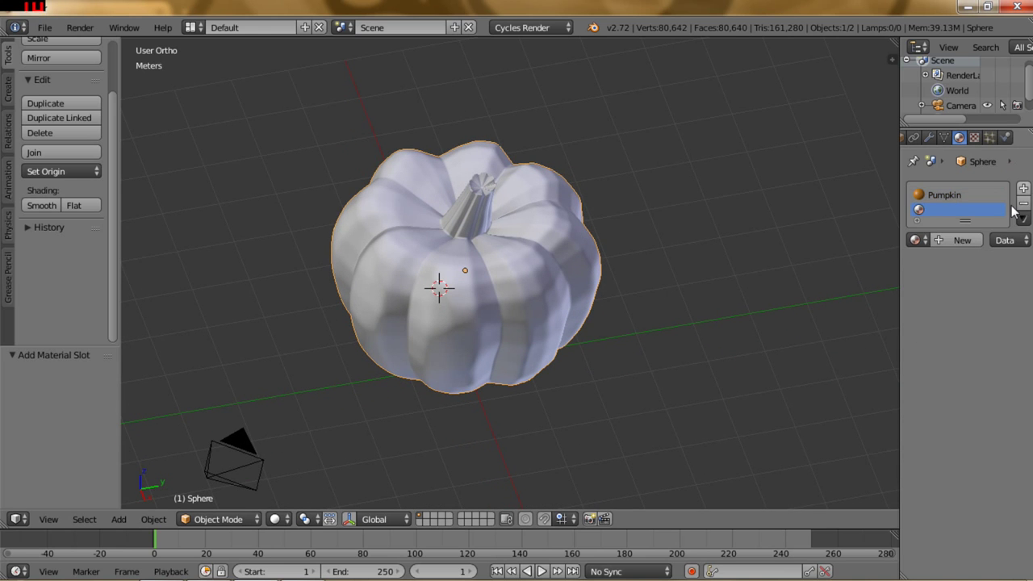
left_click(959, 242)
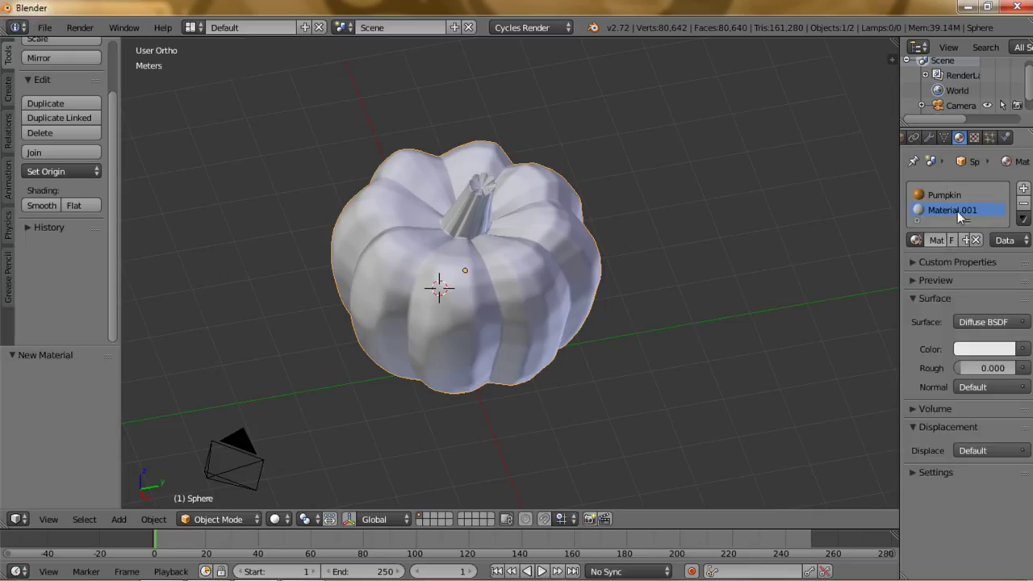
left_click(916, 239)
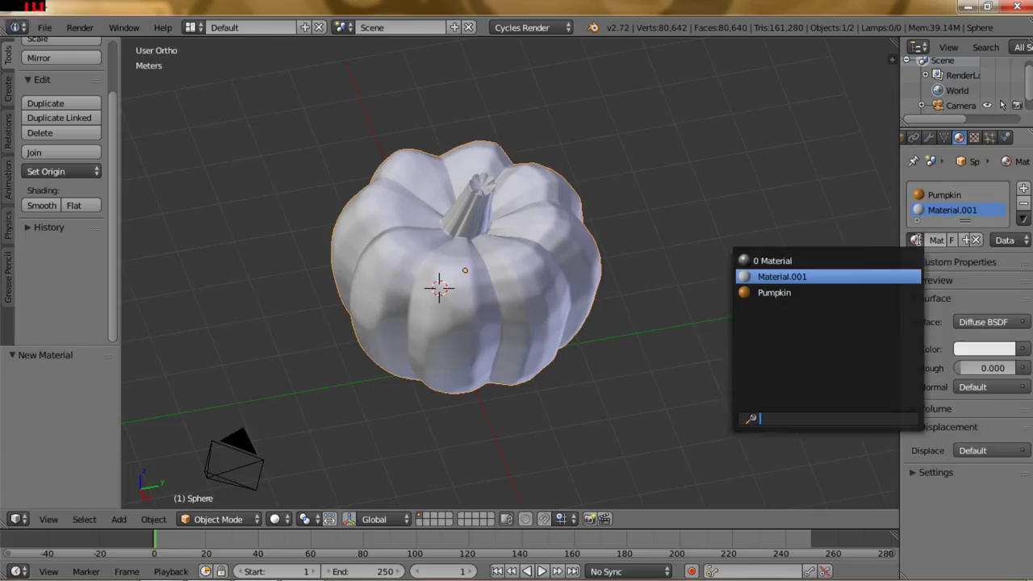
left_click(803, 292)
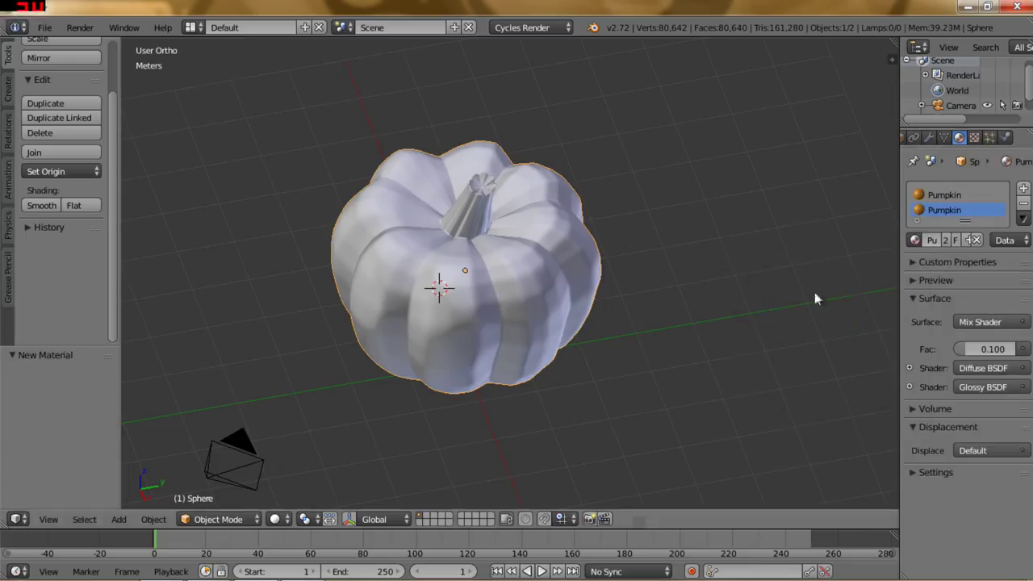
Make the slot's material a single-user copy and rename it 'Stem'.
left_click(944, 239)
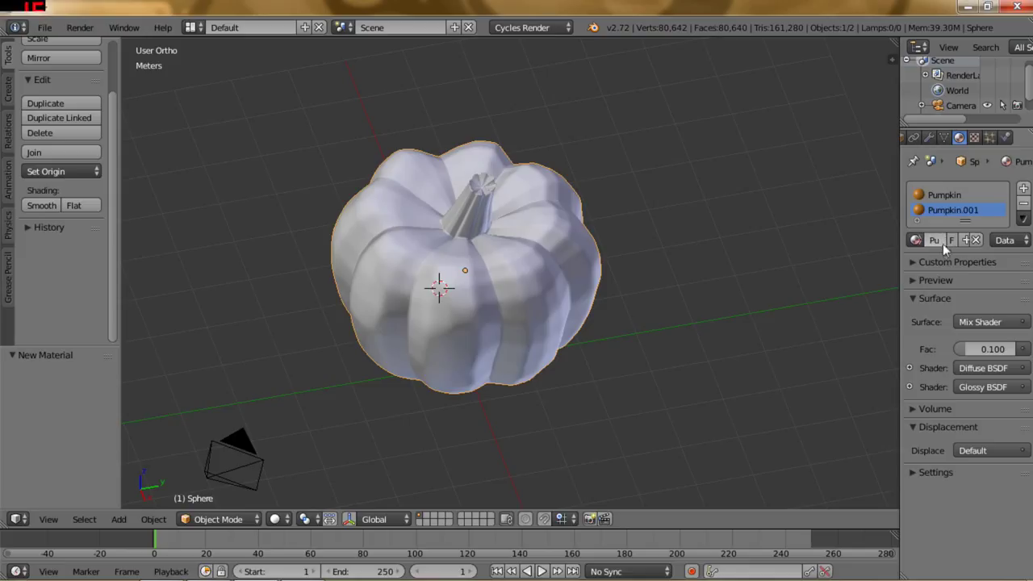
double_click(954, 209)
key("BackSpace")
type("Stem")
key("Return")
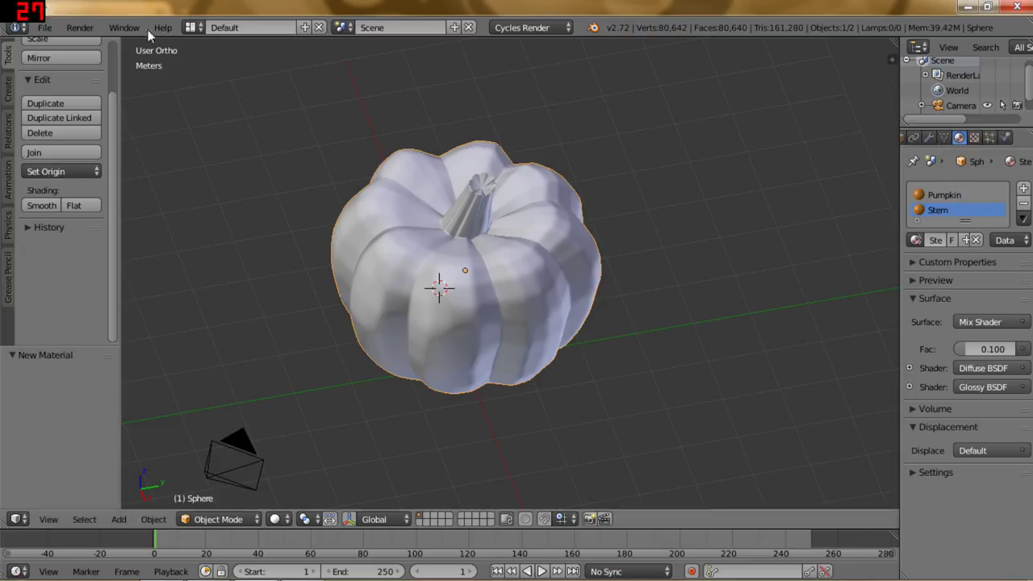
left_click(190, 28)
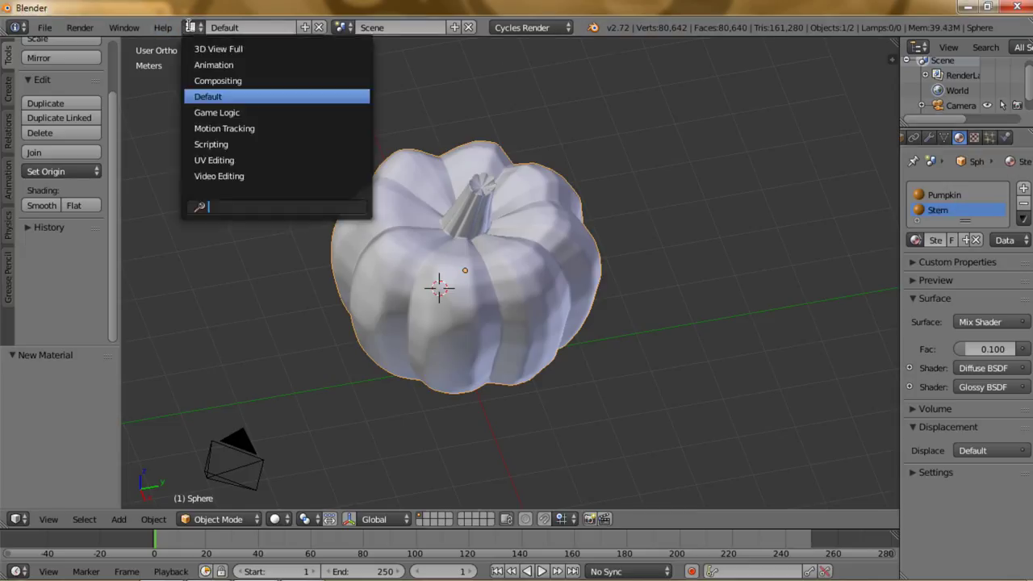
In the Compositing layout, change the Mix node's Color2 from orange to a darker green.
left_click(217, 84)
scroll(304, 119, "up", 3)
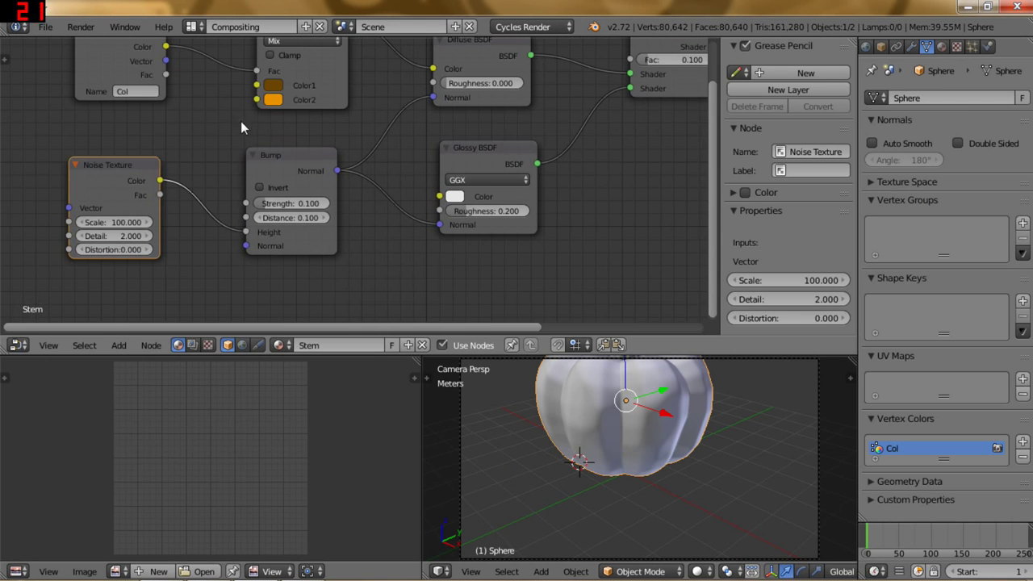
middle_click_drag(217, 100, 260, 144)
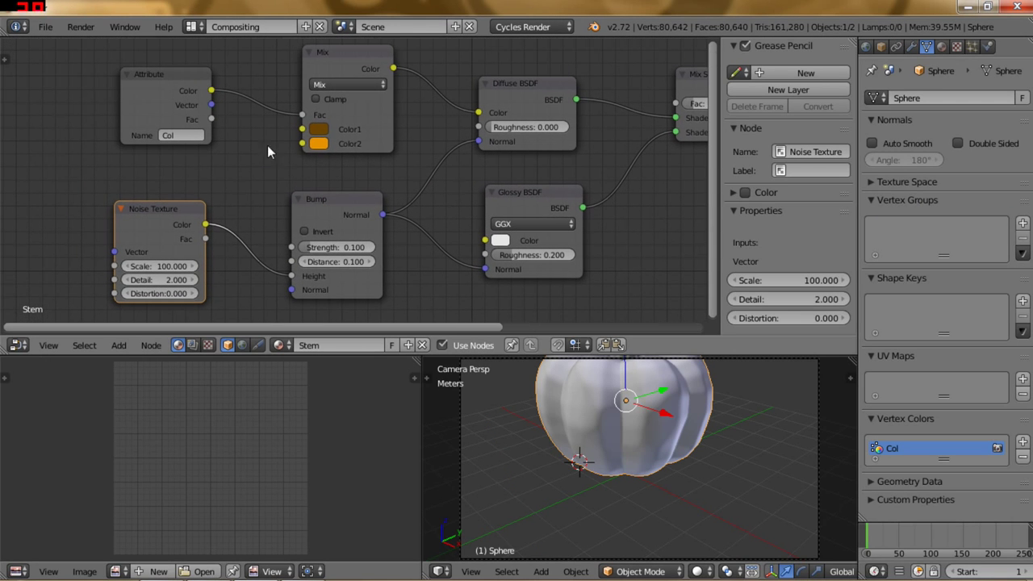
left_click(319, 143)
left_click_drag(337, 246, 335, 187)
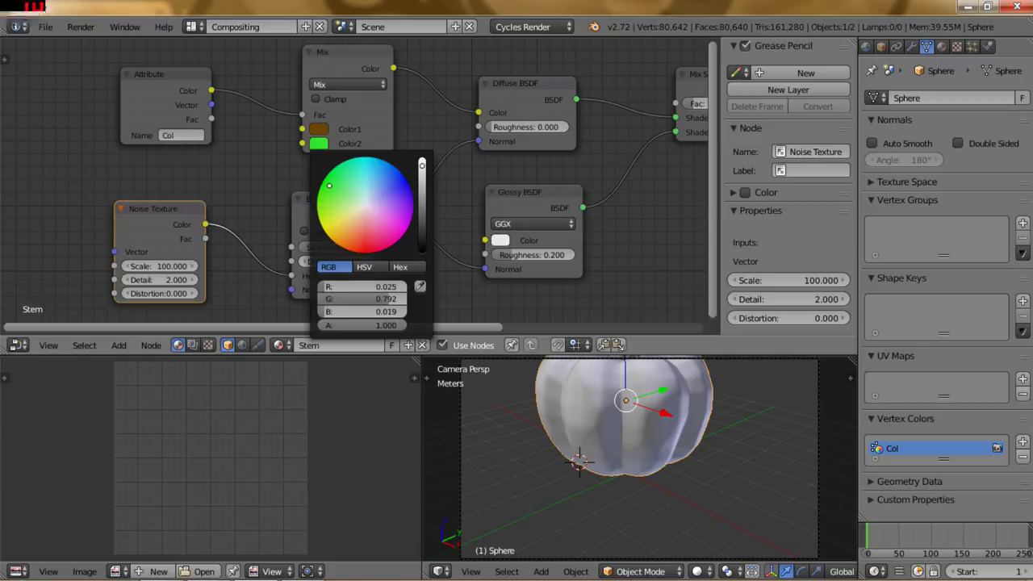
left_click_drag(422, 165, 426, 196)
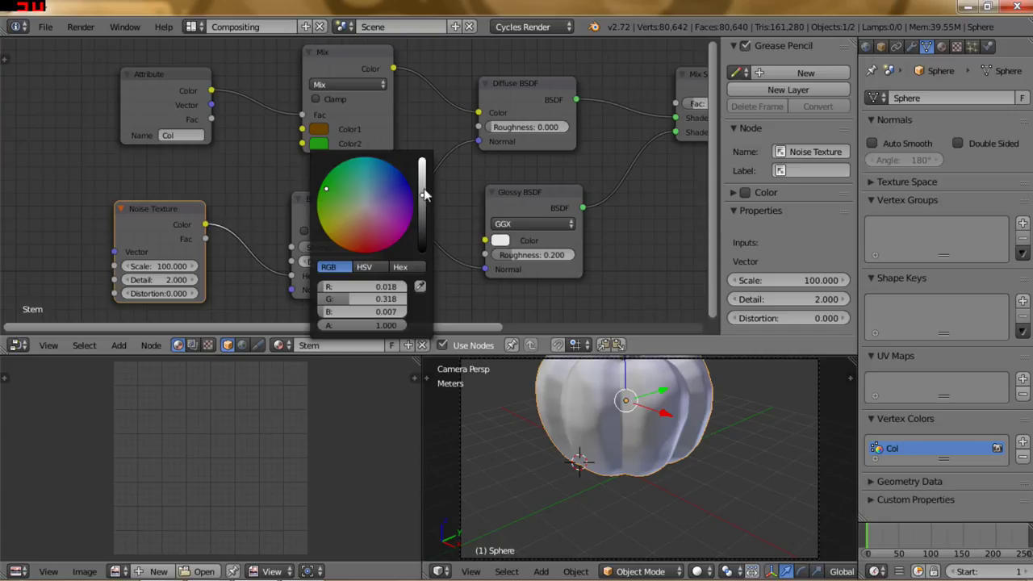
Paste the green into Color1, then darken Color2 to a very deep green.
left_click(316, 133)
key("ctrl+v")
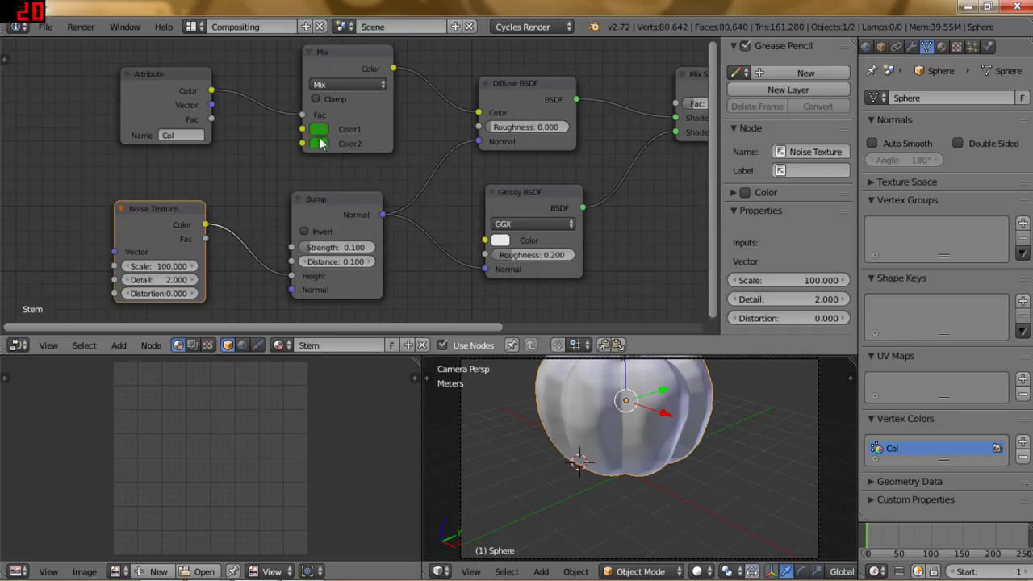
left_click(320, 146)
left_click_drag(422, 182, 421, 216)
scroll(414, 140, "down", 3)
scroll(452, 165, "down", 1)
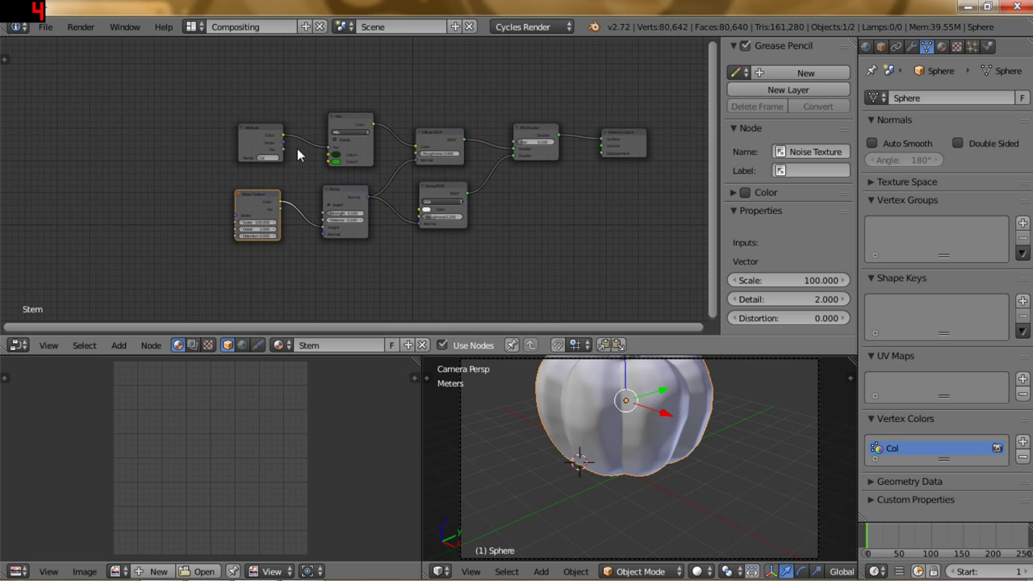
left_click(191, 27)
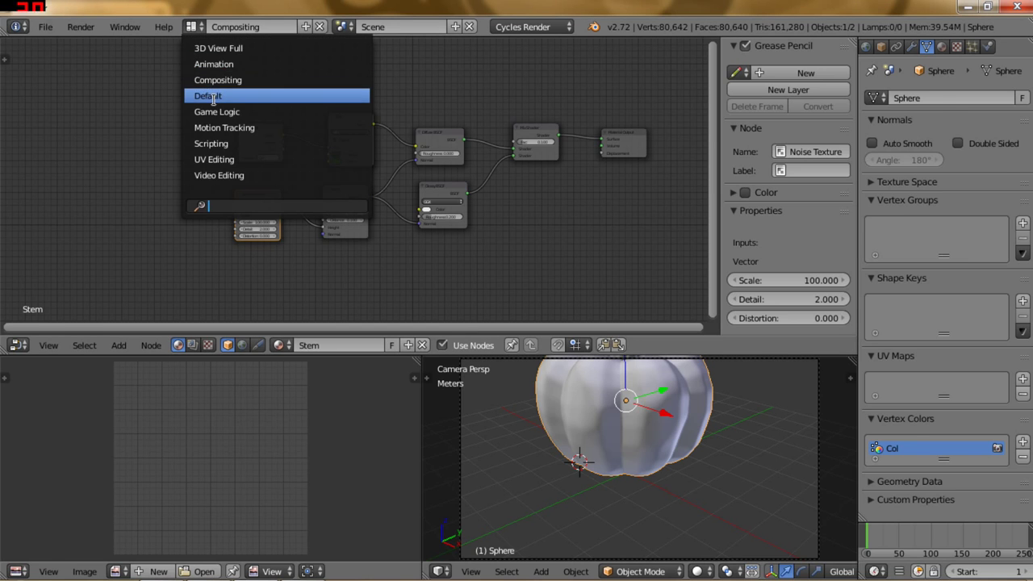
Back in the Default layout, frame the pumpkin from the front and dismiss the test render.
left_click(213, 95)
middle_click_drag(510, 335, 498, 358)
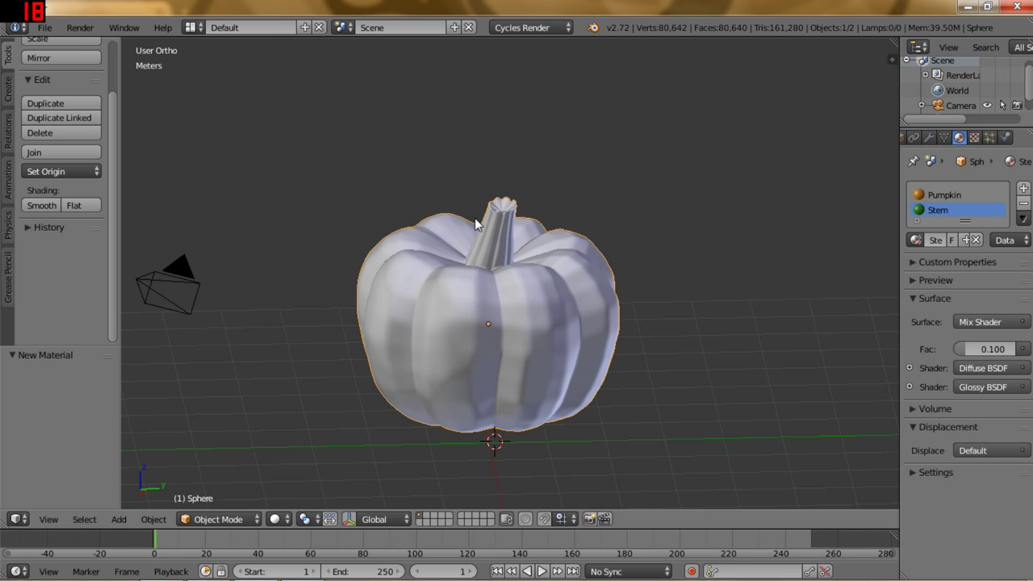
mouse_move(544, 224)
middle_mouse_down()
mouse_move(500, 293)
mouse_move(454, 268)
mouse_move(497, 282)
middle_mouse_up()
key("KP_1")
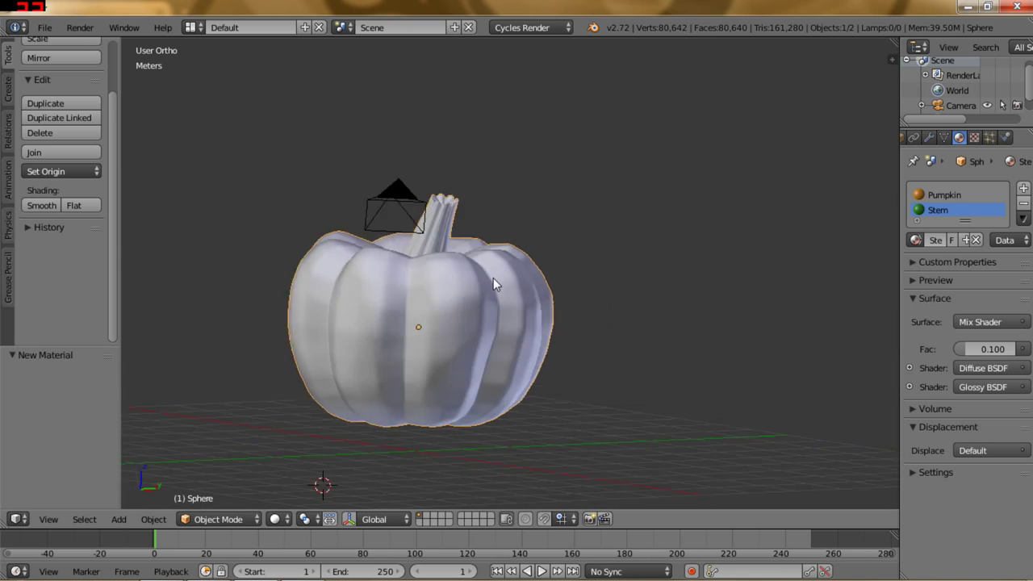
middle_click_drag(481, 292, 543, 299, "shift")
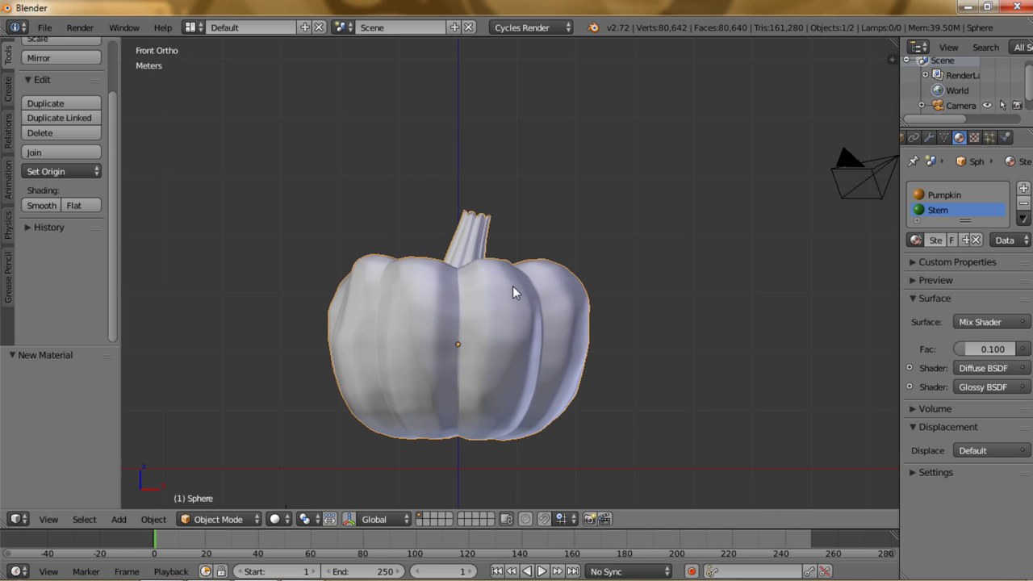
mouse_move(513, 292)
middle_mouse_down()
mouse_move(514, 340)
mouse_move(489, 373)
mouse_move(515, 296)
mouse_move(516, 318)
middle_mouse_up()
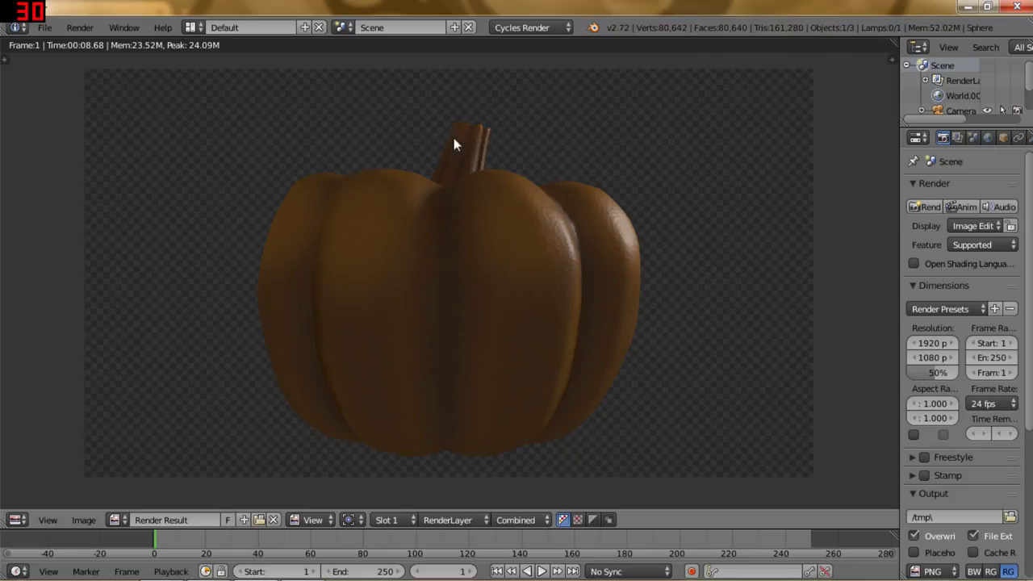
left_click(90, 30)
left_click(121, 137)
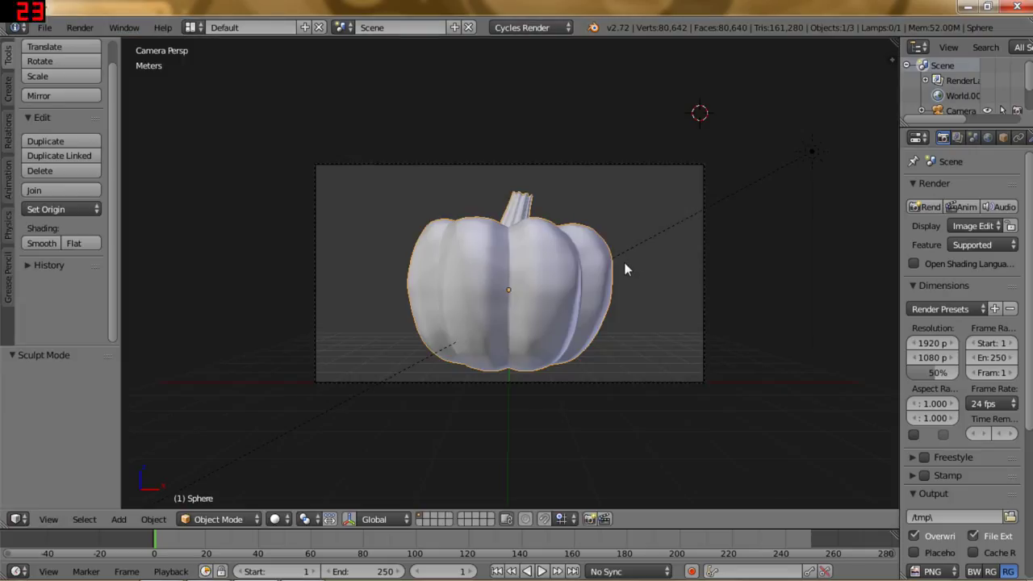
Frame the pumpkin from the front, slightly above, and switch it into Edit Mode.
key("KP_1")
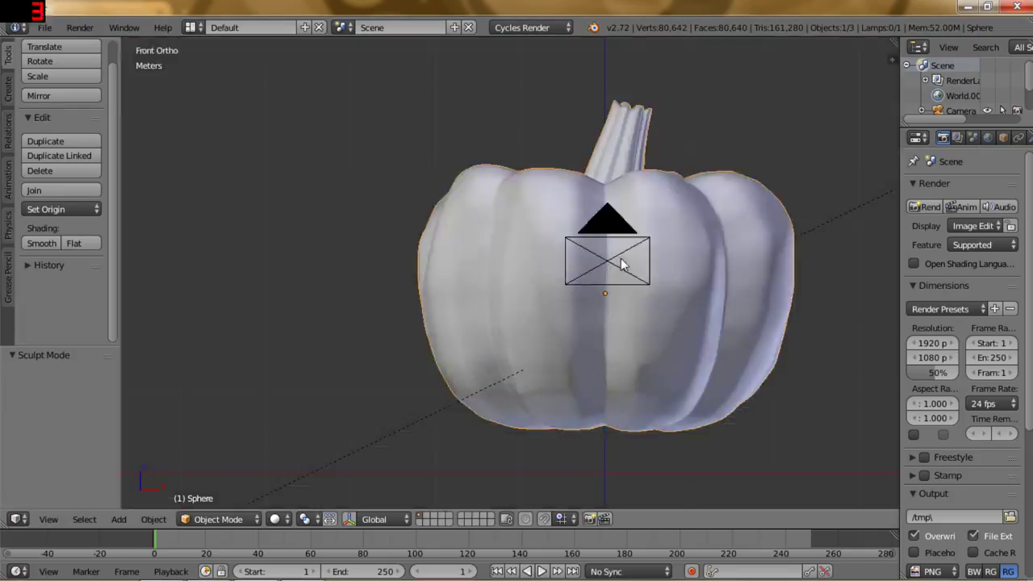
scroll(630, 213, "down", 2)
middle_click_drag(630, 214, 686, 221, "shift")
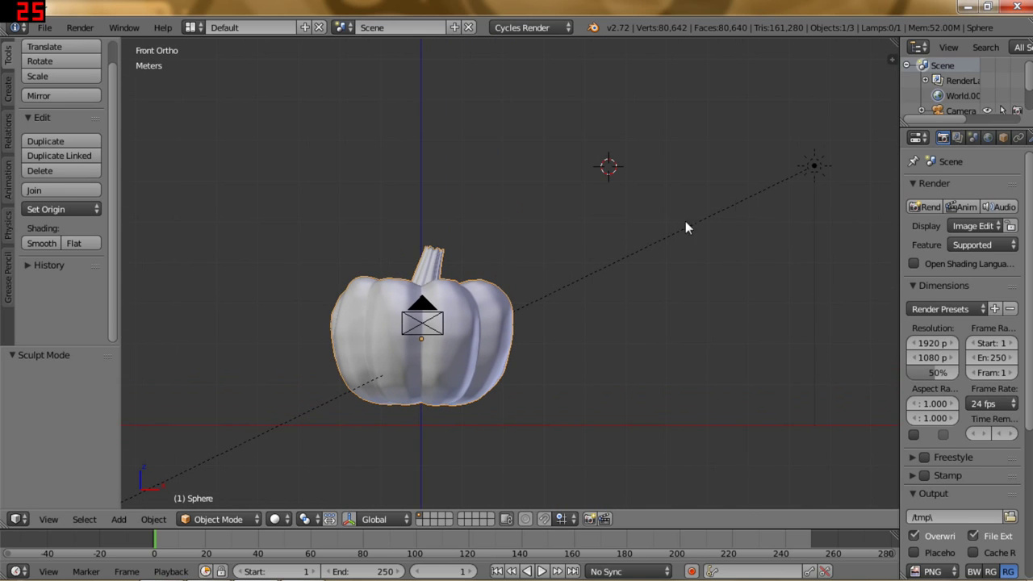
mouse_move(487, 306)
middle_mouse_down()
mouse_move(490, 340)
mouse_move(491, 315)
middle_mouse_up()
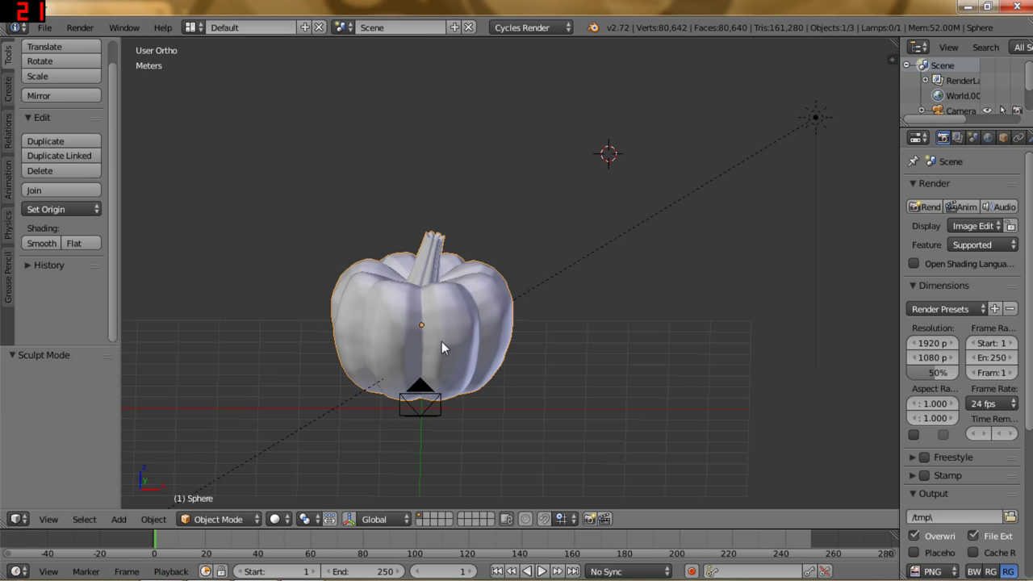
mouse_move(453, 303)
middle_mouse_down()
mouse_move(443, 346)
mouse_move(466, 260)
mouse_move(548, 292)
middle_mouse_up()
scroll(466, 261, "up", 3)
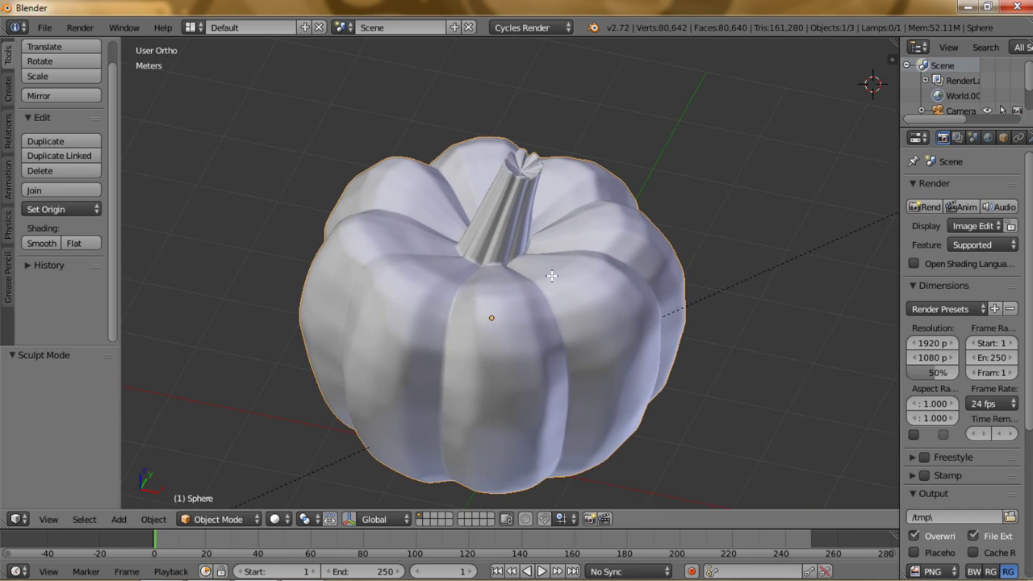
key("Tab")
scroll(513, 259, "up", 2)
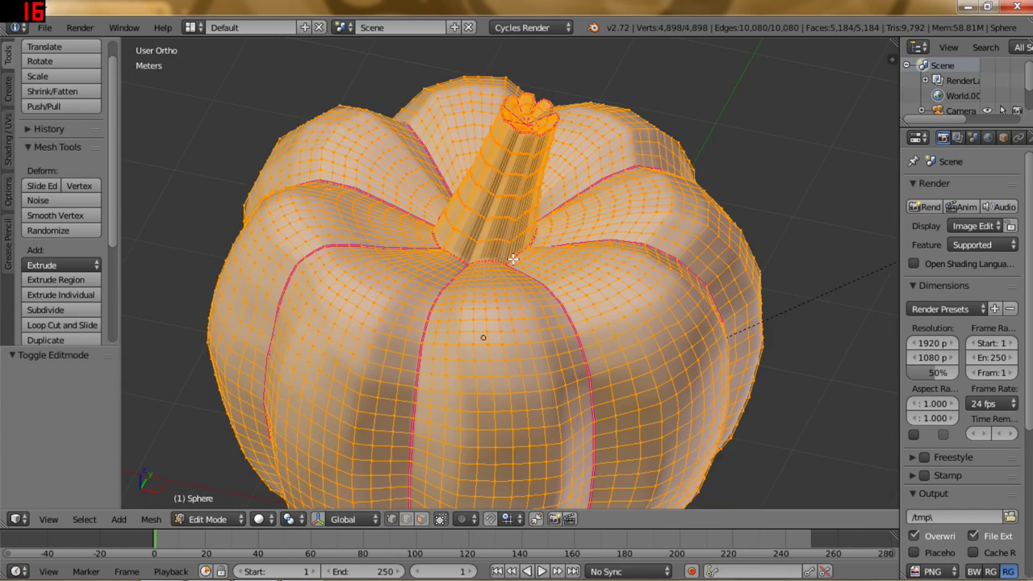
Deselect everything and select the edge loops at the base of the stem.
key("a")
scroll(513, 259, "up", 2)
scroll(508, 263, "up", 1)
scroll(504, 267, "up", 1)
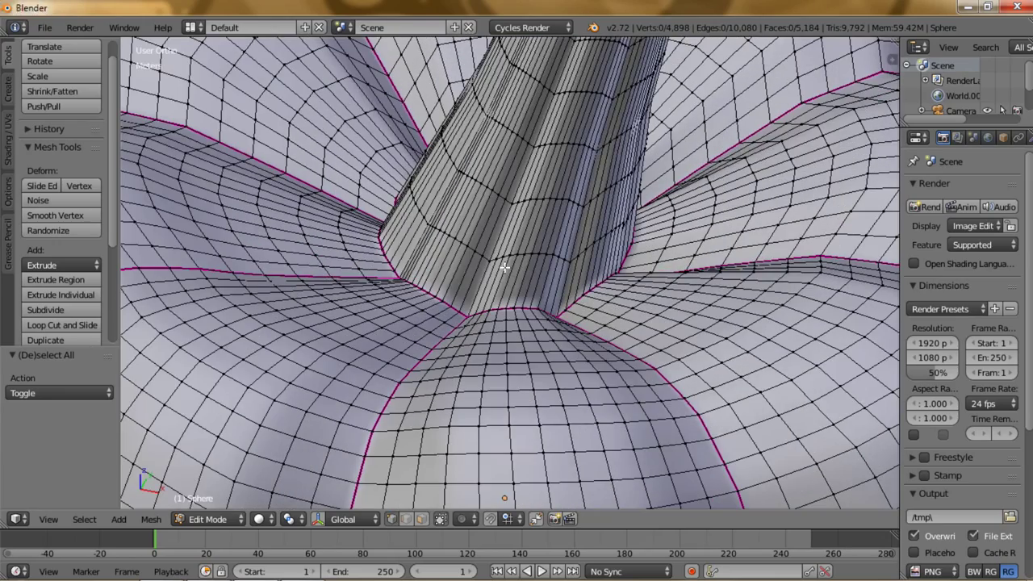
left_click(421, 518)
mouse_move(476, 302)
middle_mouse_down()
mouse_move(524, 261)
mouse_move(393, 525)
middle_mouse_up()
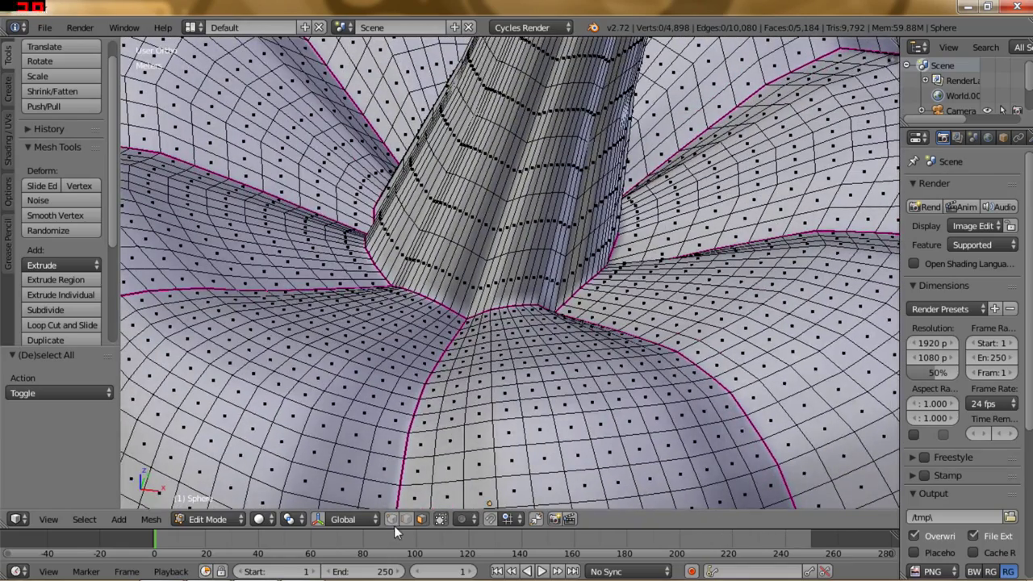
left_click(390, 519)
middle_click_drag(465, 303, 437, 300)
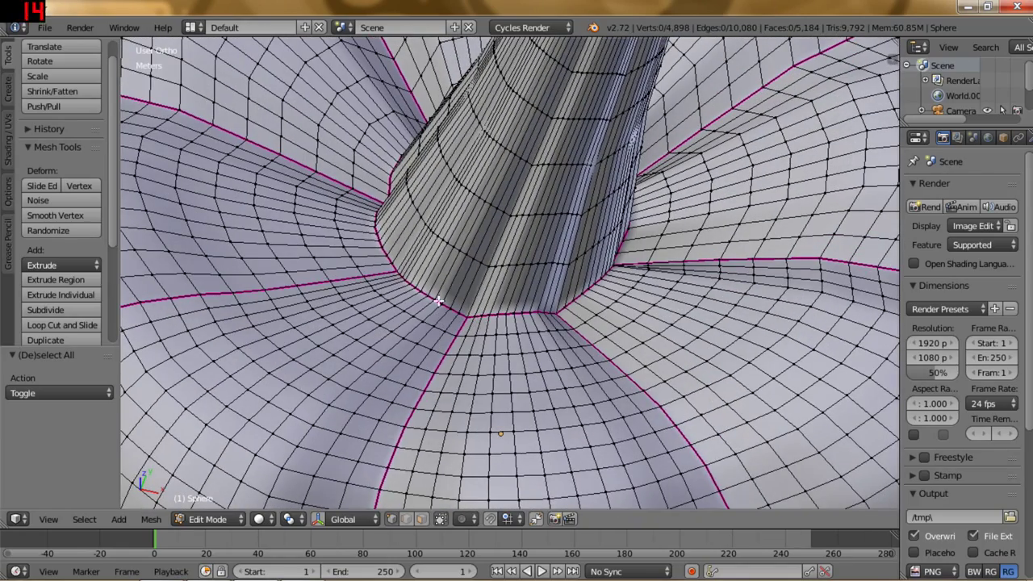
left_click(437, 301, "alt")
left_click(452, 246, "alt+shift")
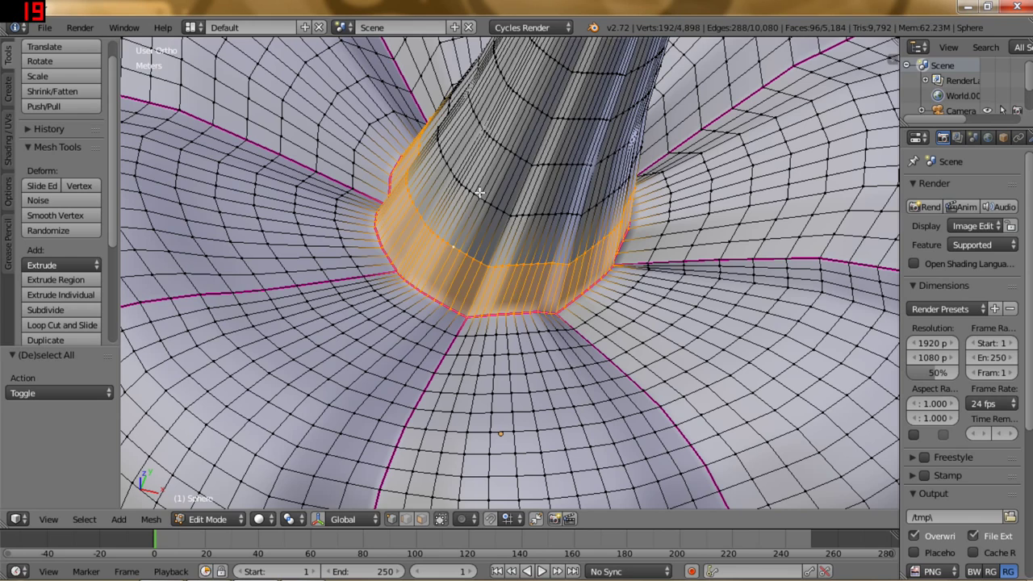
Extend the selection with edge loops and faces up to the stem's fluted top.
key("alt+h")
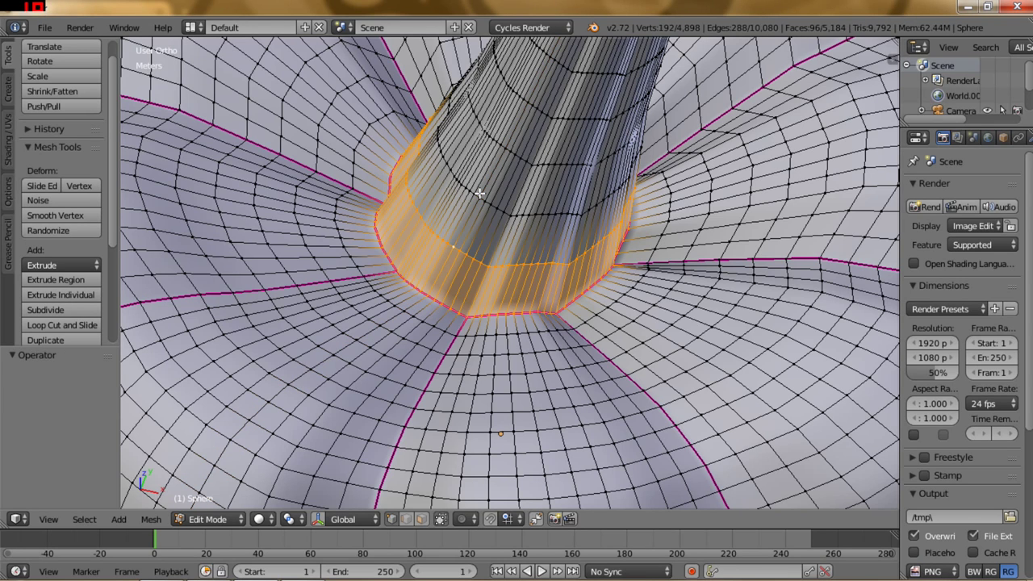
left_click(477, 197, "alt+shift")
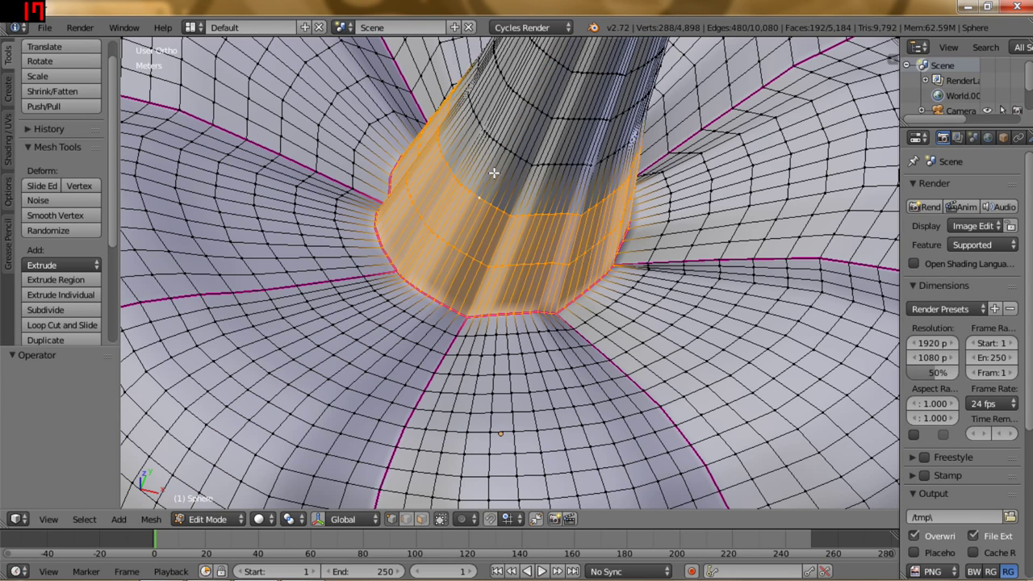
left_click(502, 147, "alt+shift")
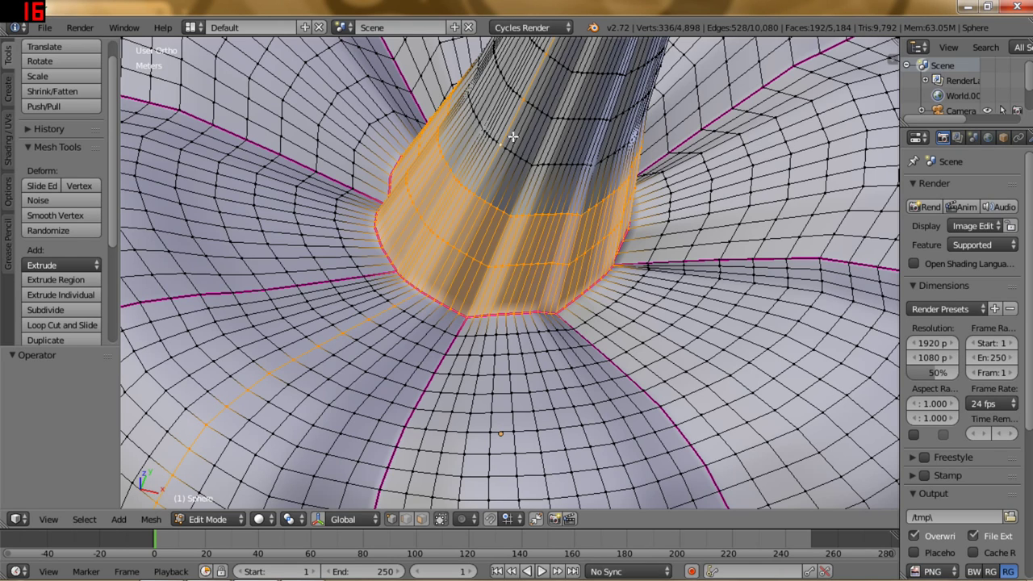
key("ctrl+z")
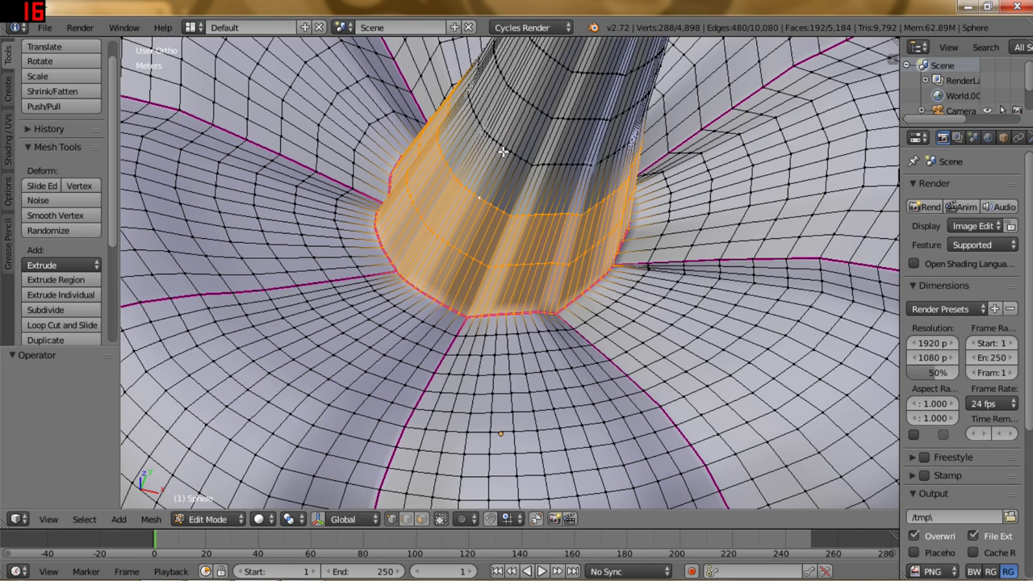
left_click(510, 138, "alt+shift")
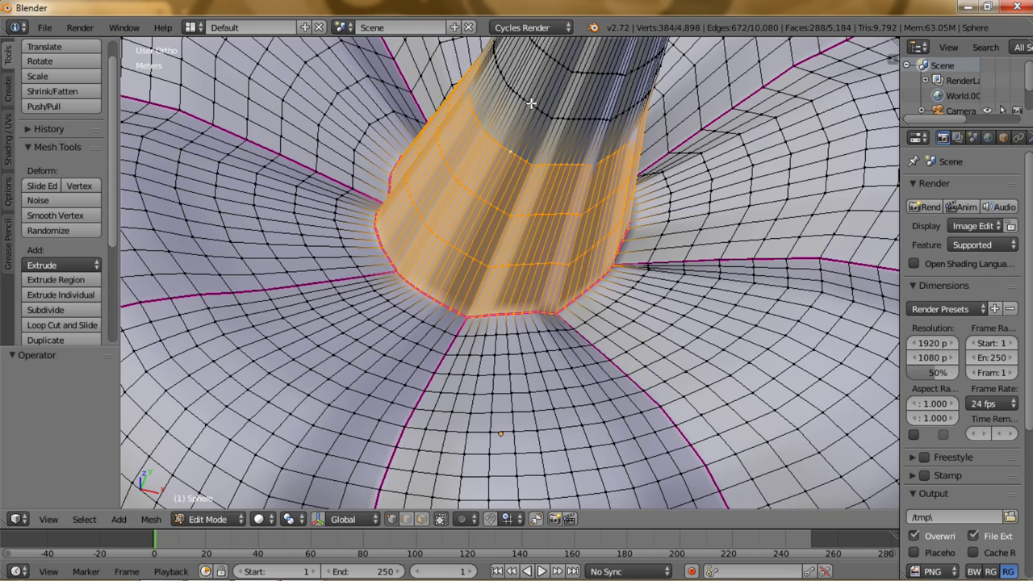
left_click(531, 104, "alt+shift")
left_click(557, 61, "alt+shift")
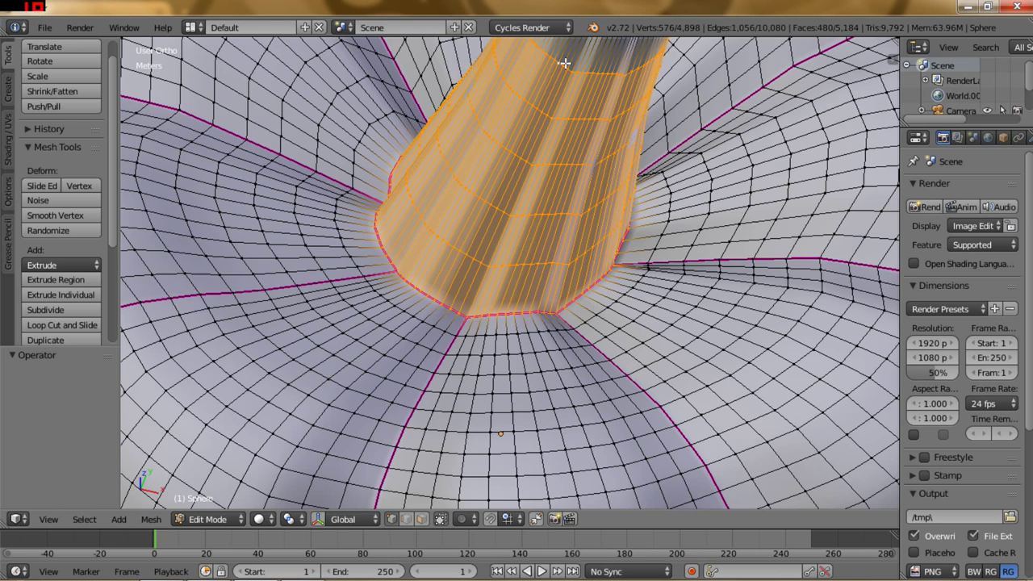
middle_click_drag(565, 60, 489, 202)
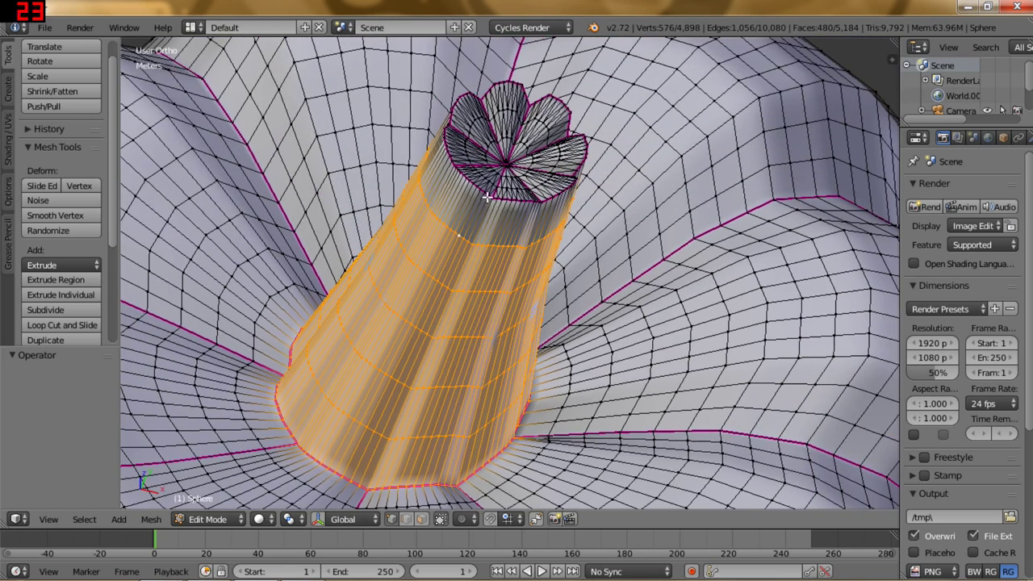
left_click(482, 201, "alt+shift")
left_click(472, 196, "alt+shift")
left_click(476, 188, "shift")
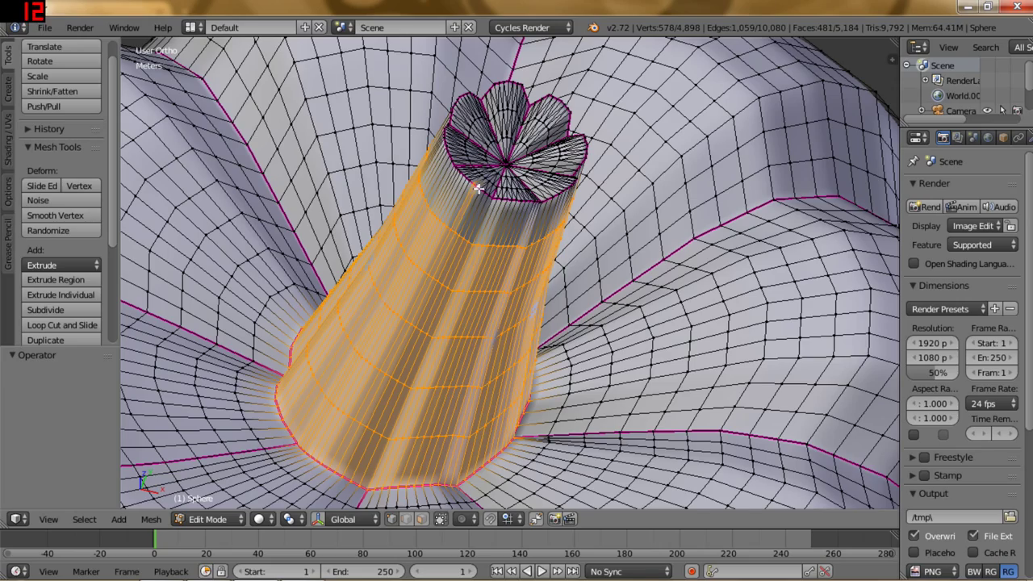
left_click(479, 188, "shift")
In wireframe view, box-select every face of the stem at once.
middle_click_drag(492, 242, 513, 194)
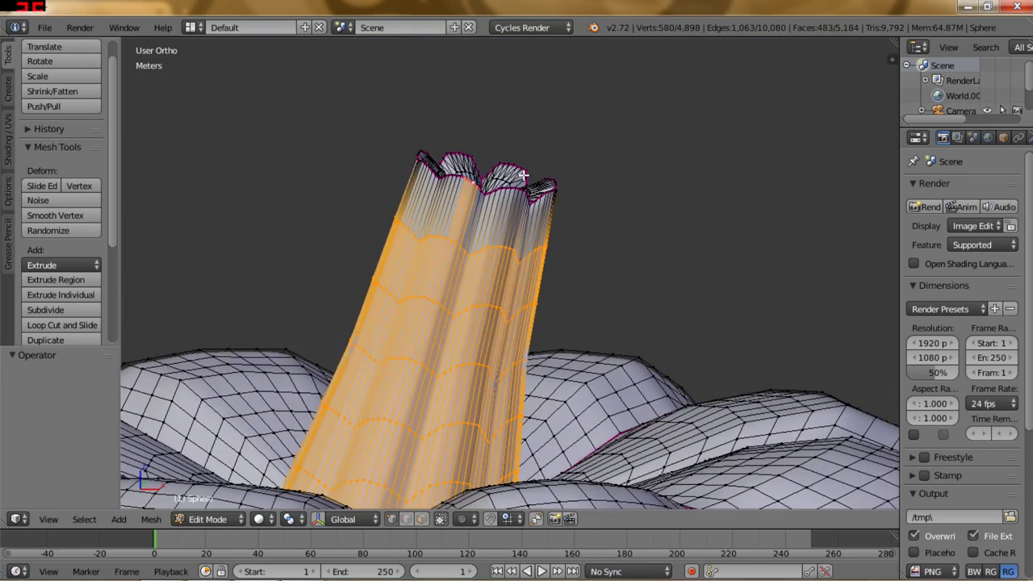
key("z")
key("b")
left_click_drag(353, 104, 625, 240)
mouse_move(624, 239)
middle_mouse_down()
mouse_move(577, 311)
mouse_move(570, 362)
mouse_move(508, 347)
middle_mouse_up()
scroll(578, 311, "down", 3)
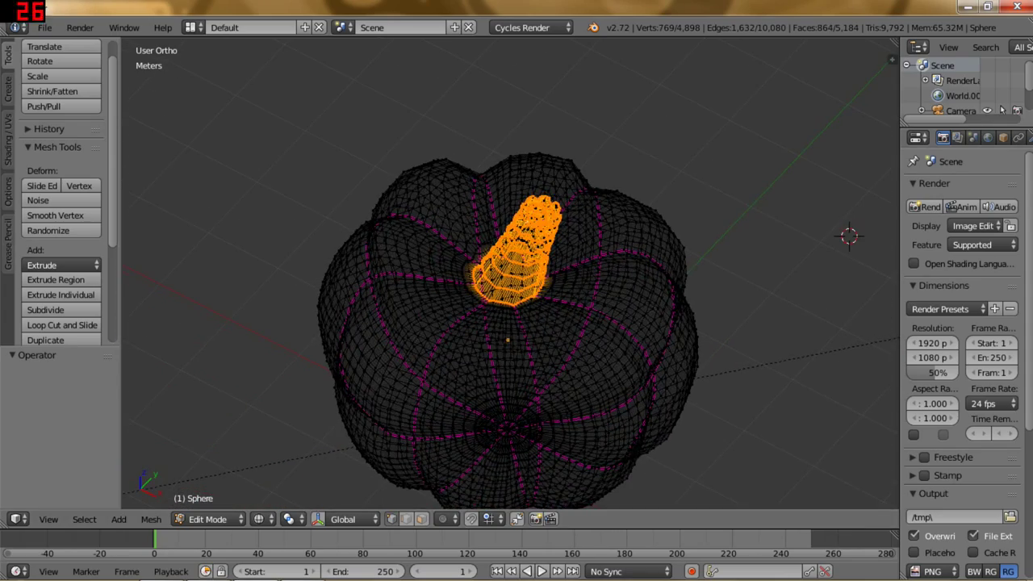
scroll(1015, 140, "down", 2)
scroll(1019, 140, "down", 2)
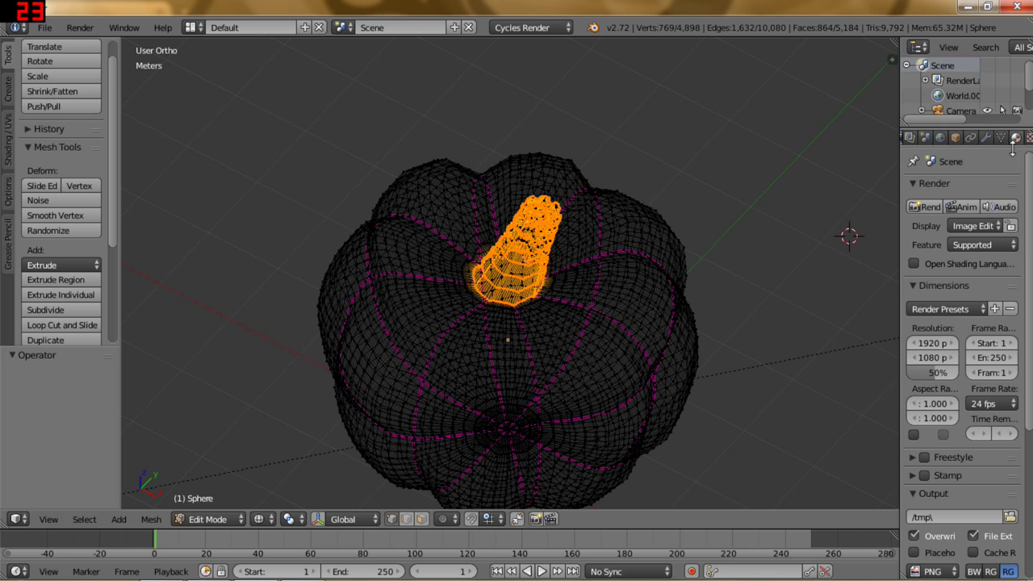
left_click(1017, 139)
Assign the Stem material to the selected faces, then view the solid pumpkin from the front in Object Mode.
left_click(924, 241)
key("Tab")
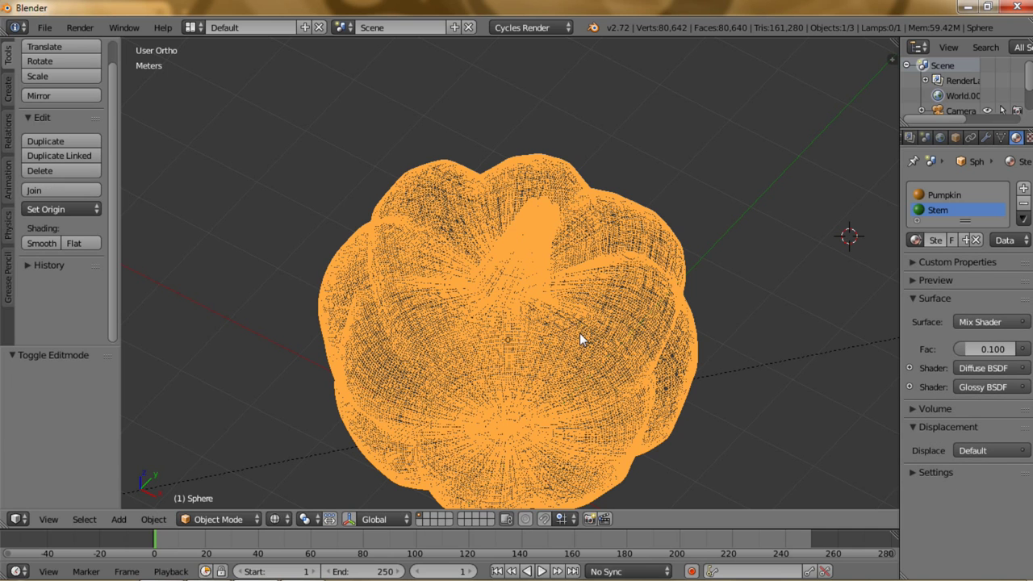
key("z")
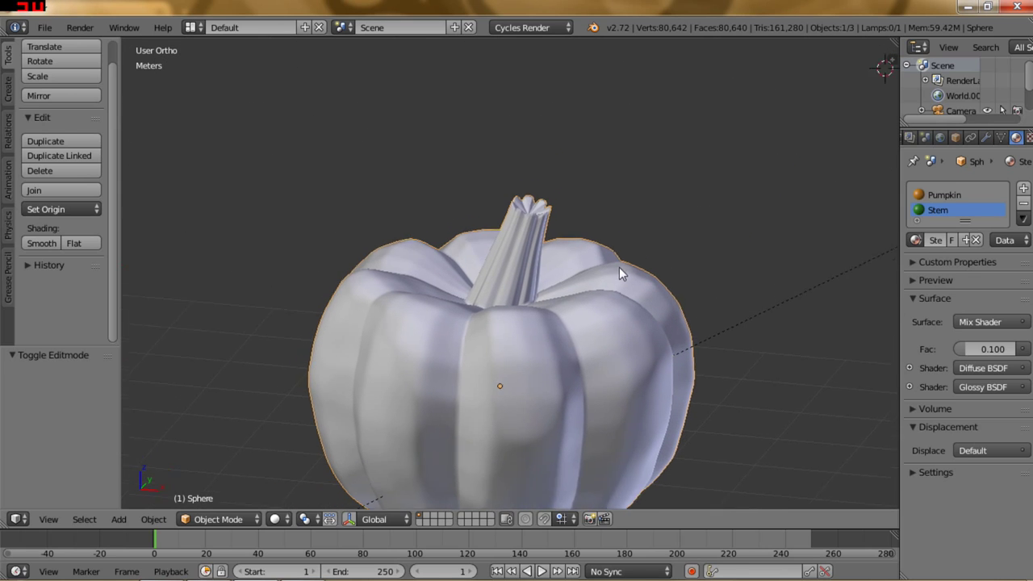
middle_click_drag(593, 321, 629, 252)
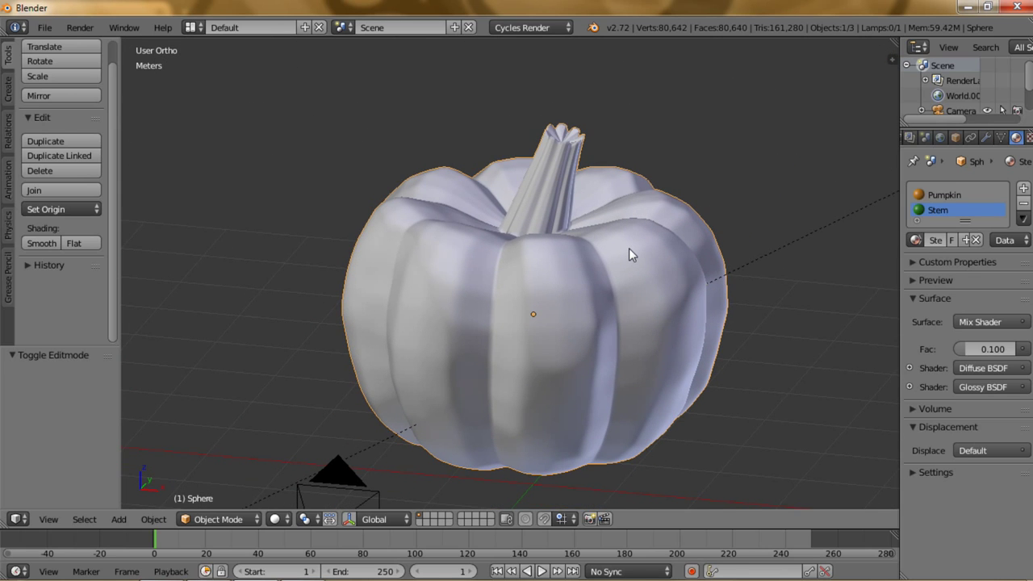
key("KP_1")
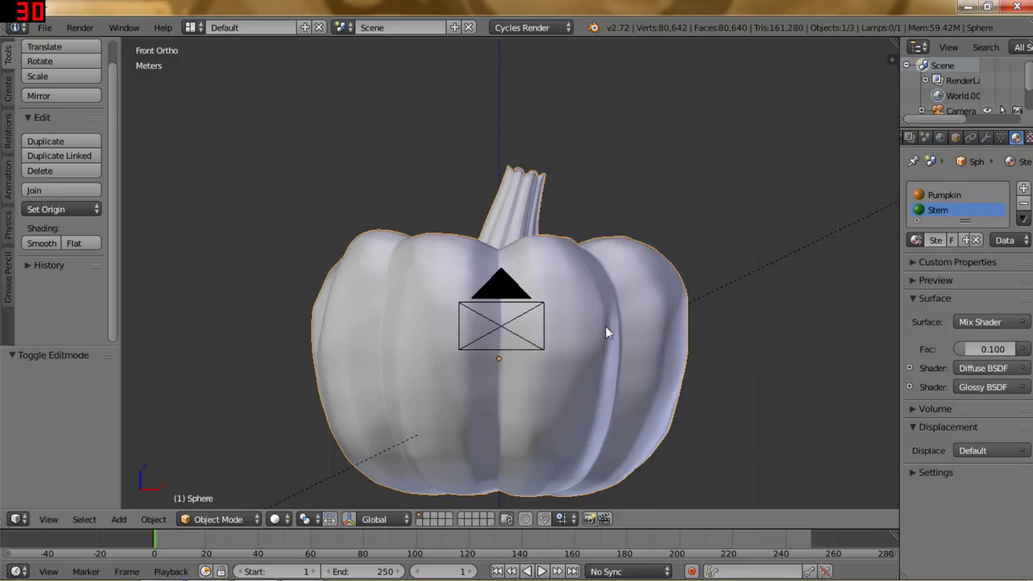
Move the camera to layer 2, reselect the pumpkin, and re-centre it in view.
left_click(494, 300)
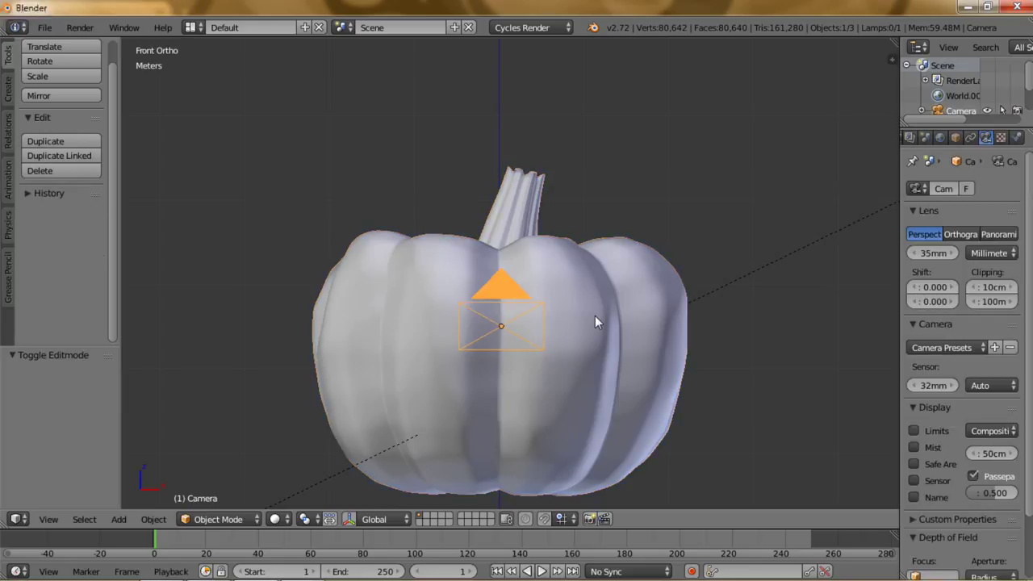
key("m")
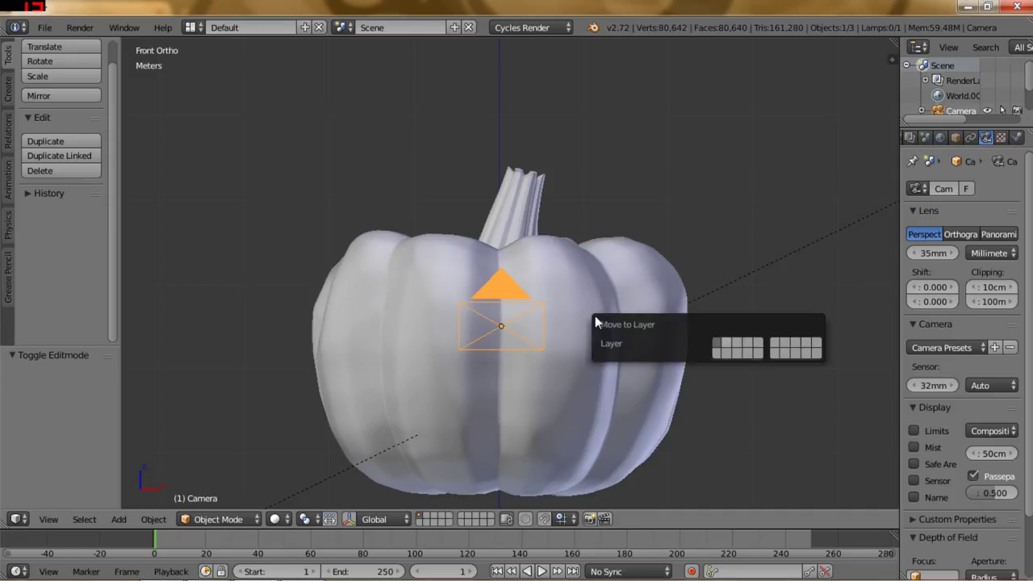
key("2")
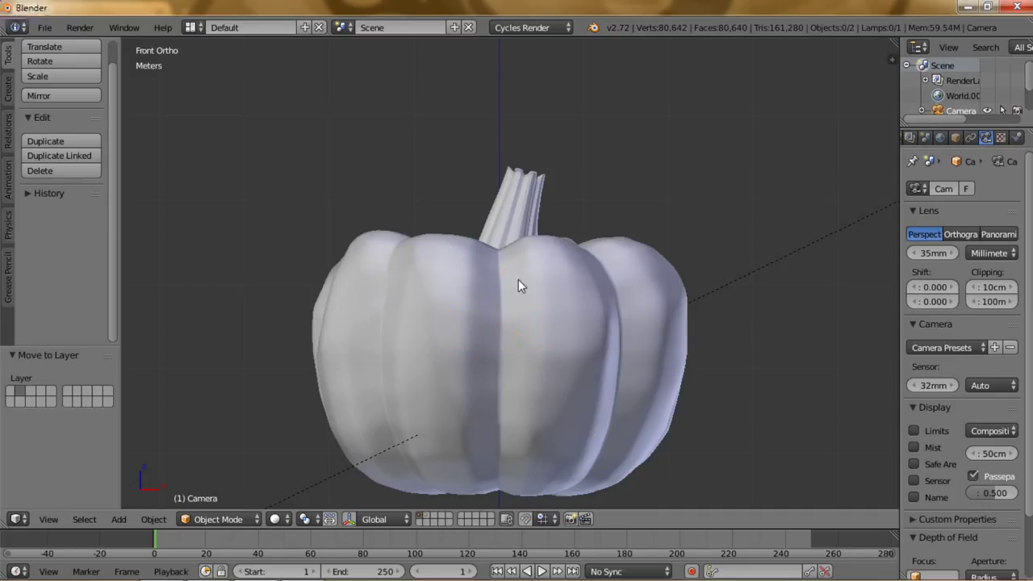
right_click(521, 272)
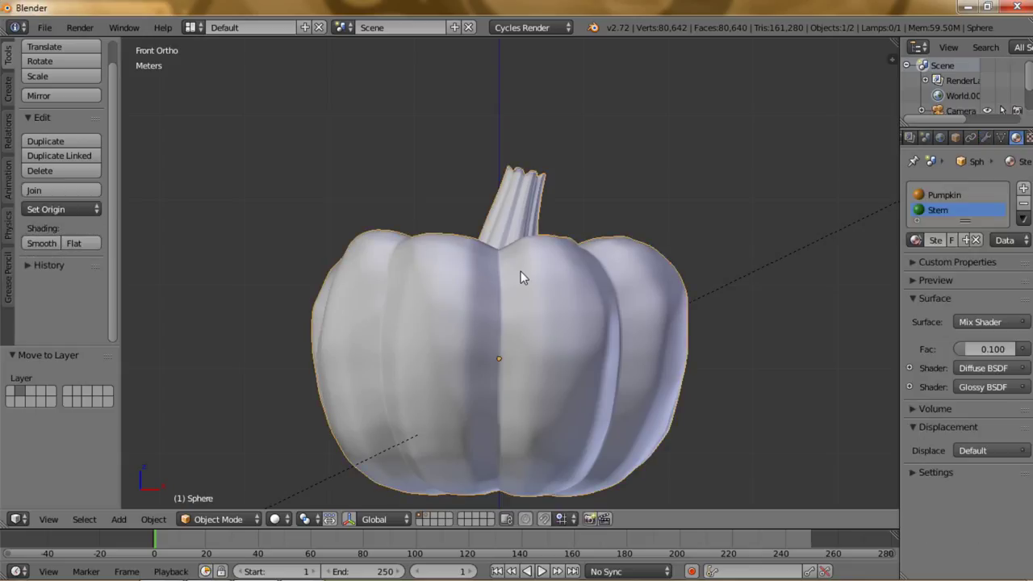
key("m")
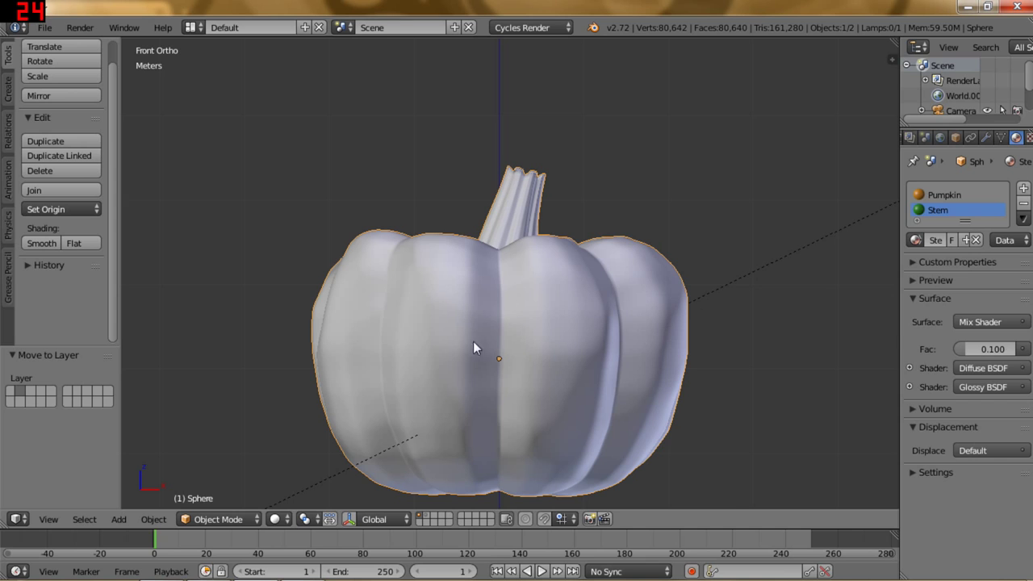
scroll(519, 262, "up", 2)
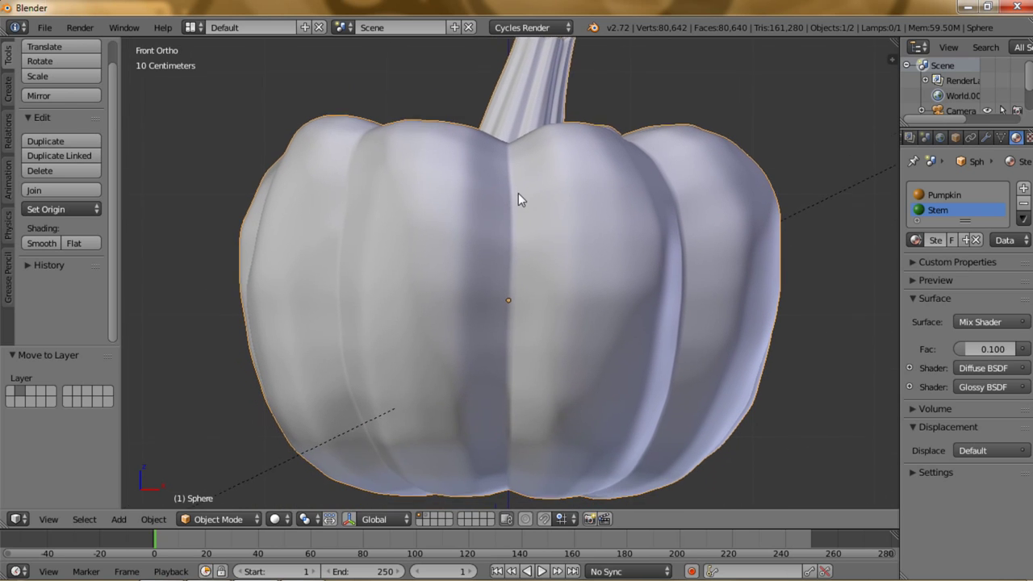
scroll(518, 193, "down", 2, "shift")
middle_click_drag(552, 214, 536, 246, "shift")
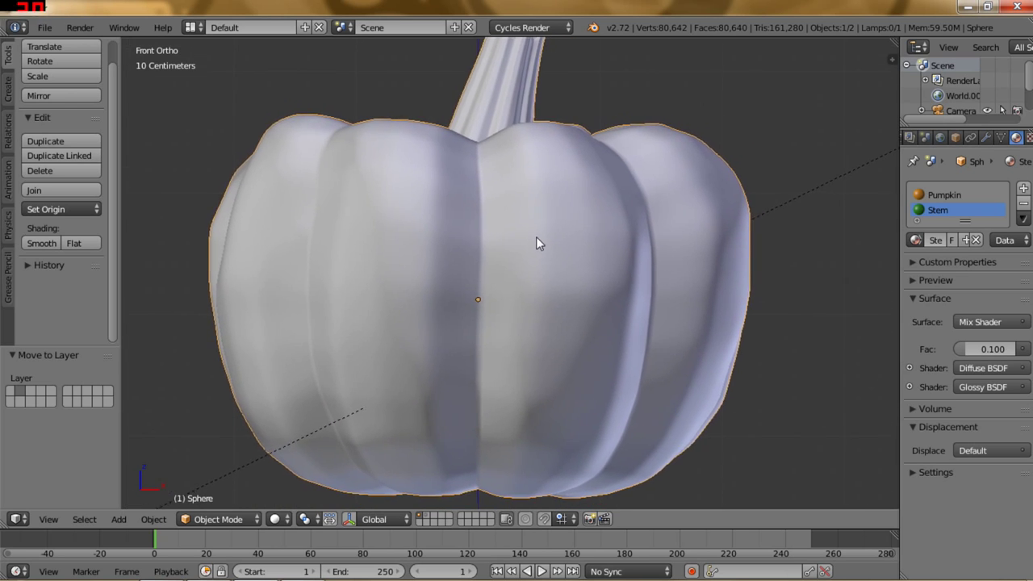
scroll(541, 260, "down", 1, "shift")
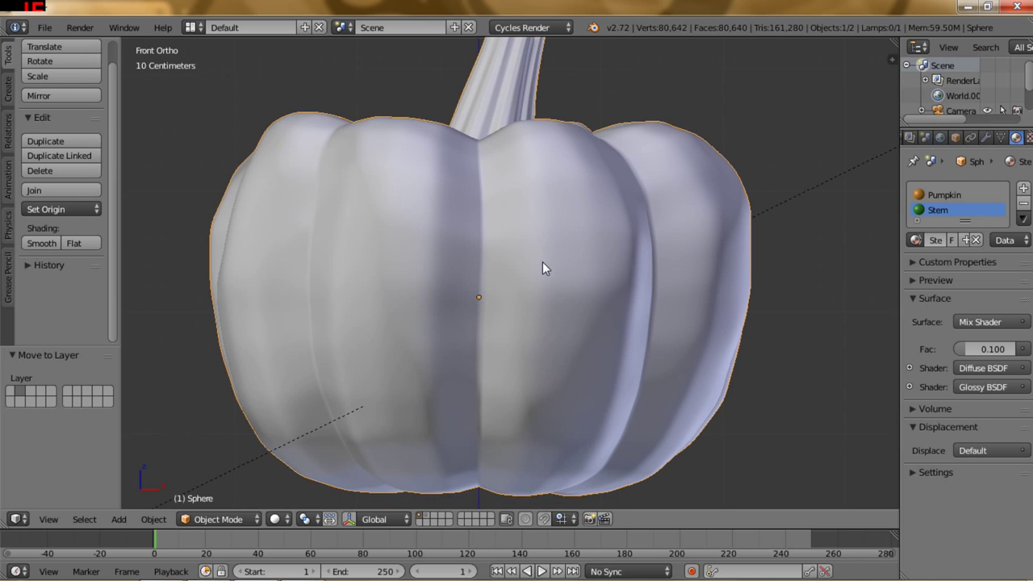
scroll(542, 262, "down", 1)
scroll(547, 269, "down", 1)
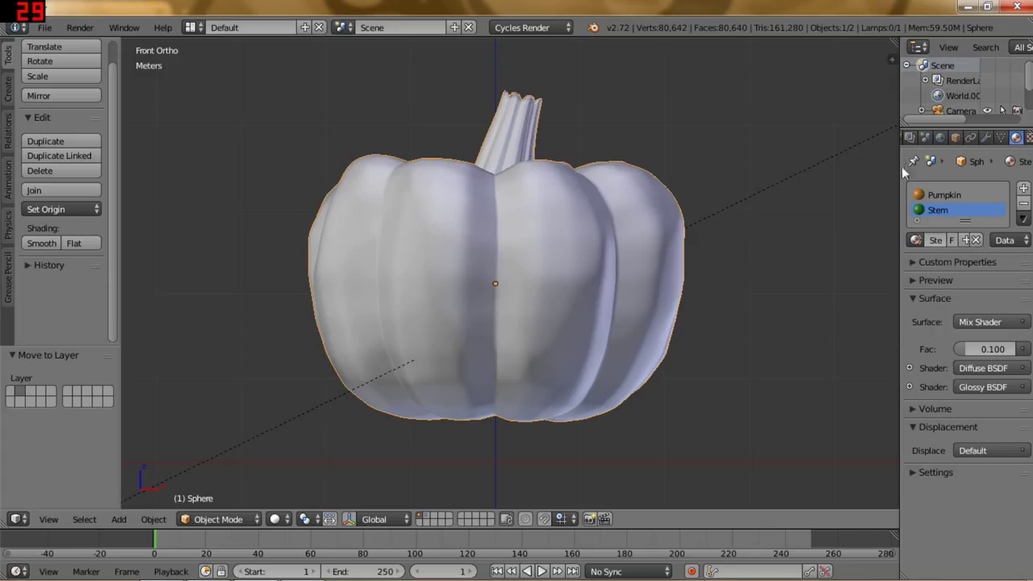
Open the view sidebar and enable Background Images.
left_click(892, 63)
scroll(833, 252, "down", 5)
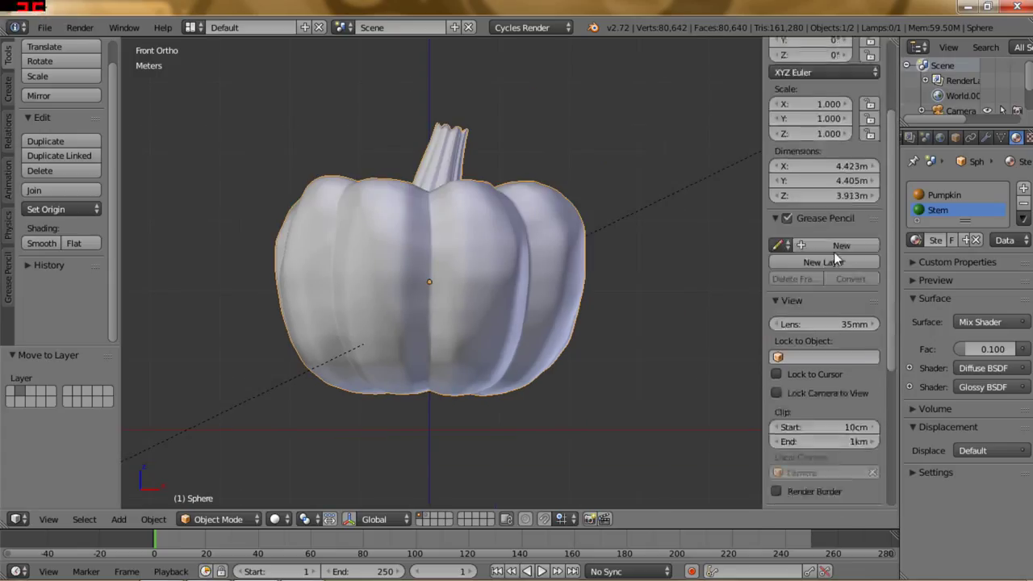
scroll(834, 252, "down", 3)
scroll(834, 252, "down", 4)
scroll(833, 252, "down", 1)
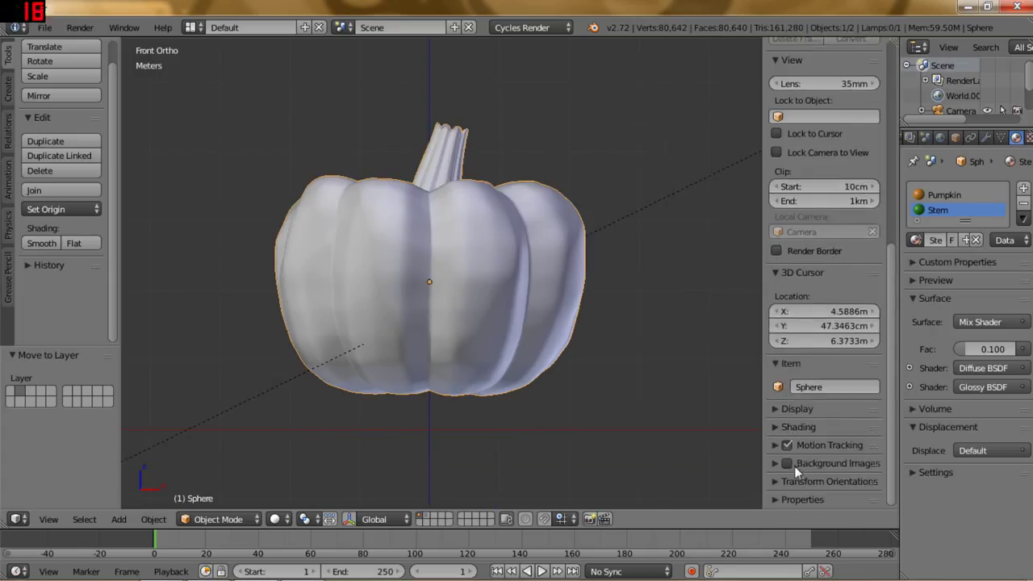
left_click(772, 463)
Load 'Pumpkin Carving.jpg' from the Pictures folder as the background image.
scroll(792, 447, "down", 1)
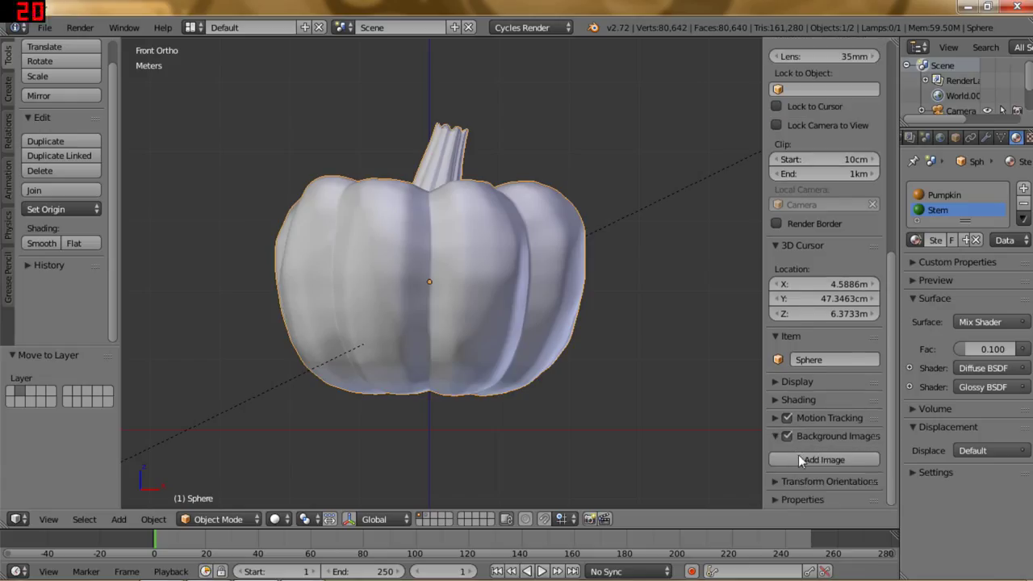
scroll(799, 454, "down", 3)
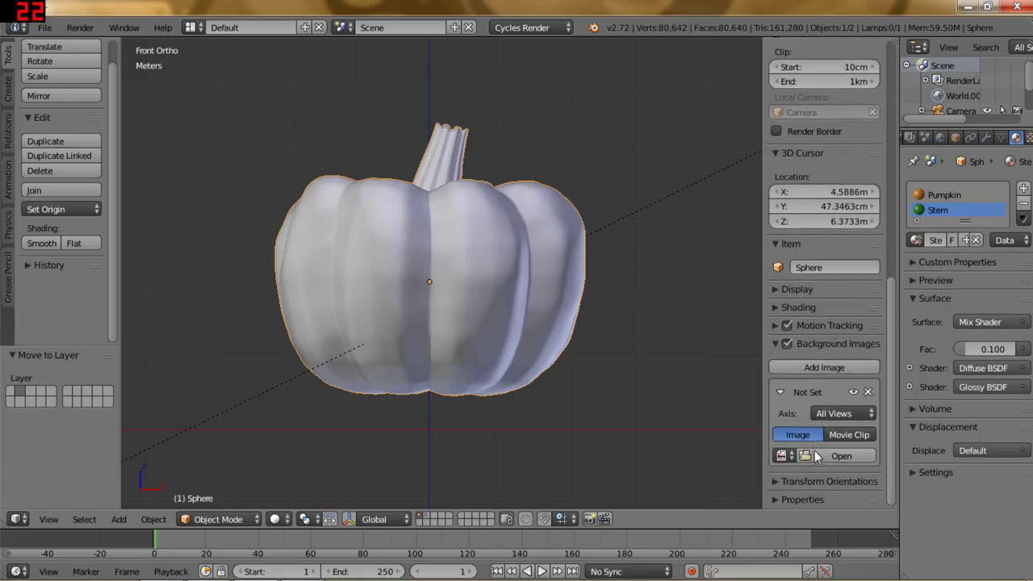
left_click(815, 454)
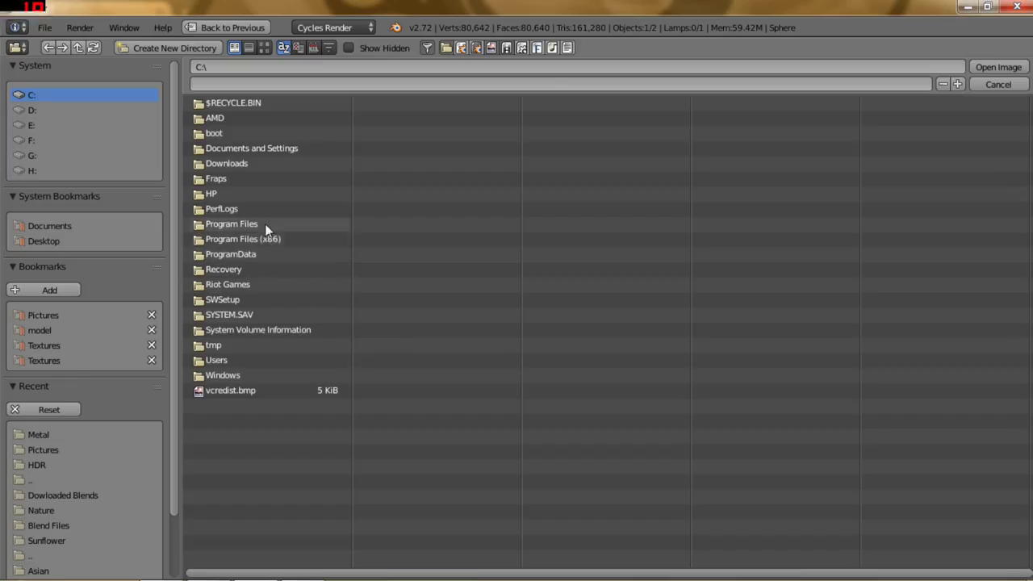
left_click(56, 314)
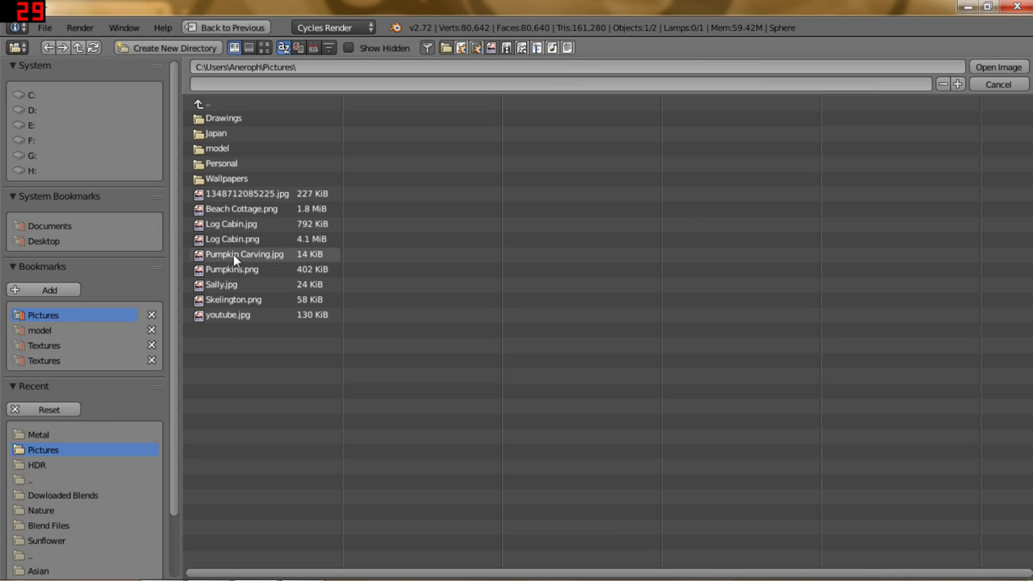
double_click(233, 254)
scroll(477, 250, "down", 2)
scroll(476, 250, "down", 2)
scroll(475, 249, "up", 3)
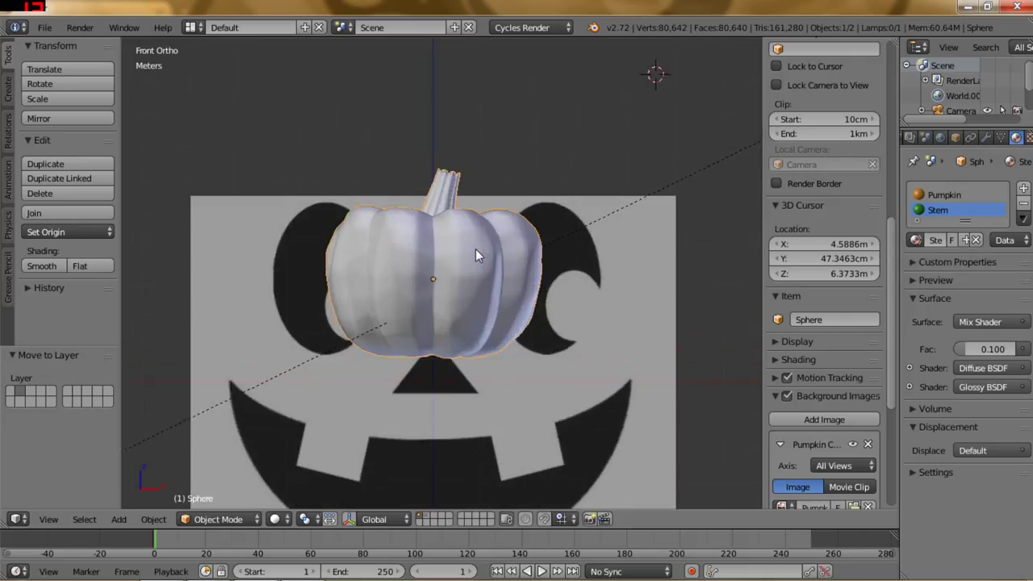
Shrink the background image toward the pumpkin's size and switch to wireframe view.
scroll(475, 248, "up", 2)
scroll(807, 367, "down", 4)
scroll(807, 388, "down", 2)
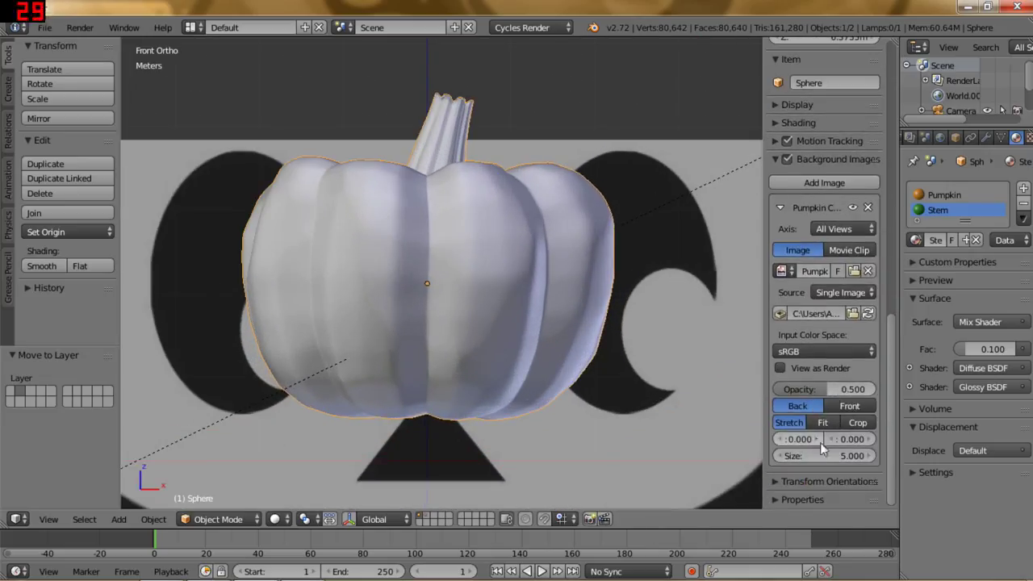
left_click(779, 457)
left_click_drag(781, 460, 710, 456)
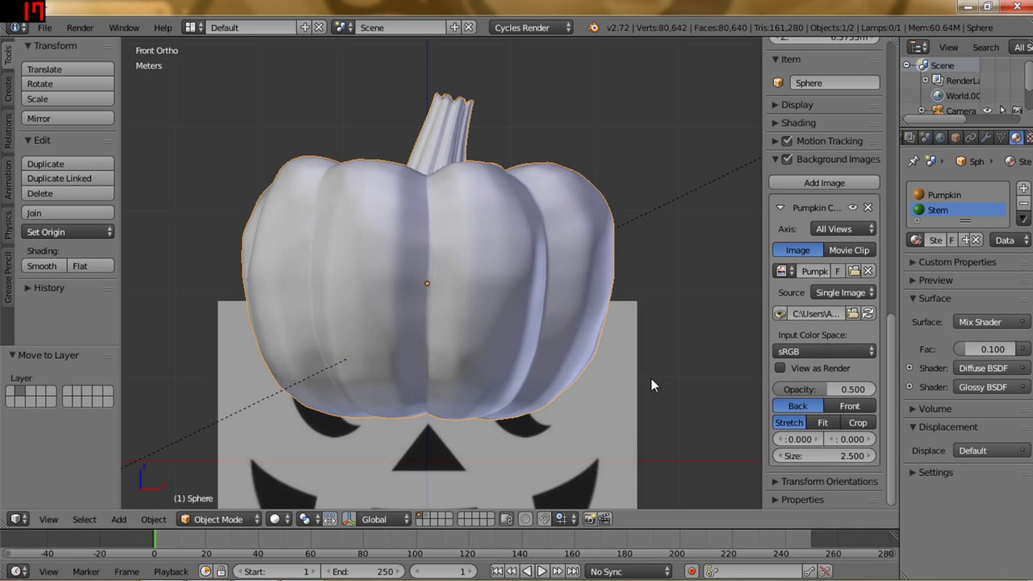
key("z")
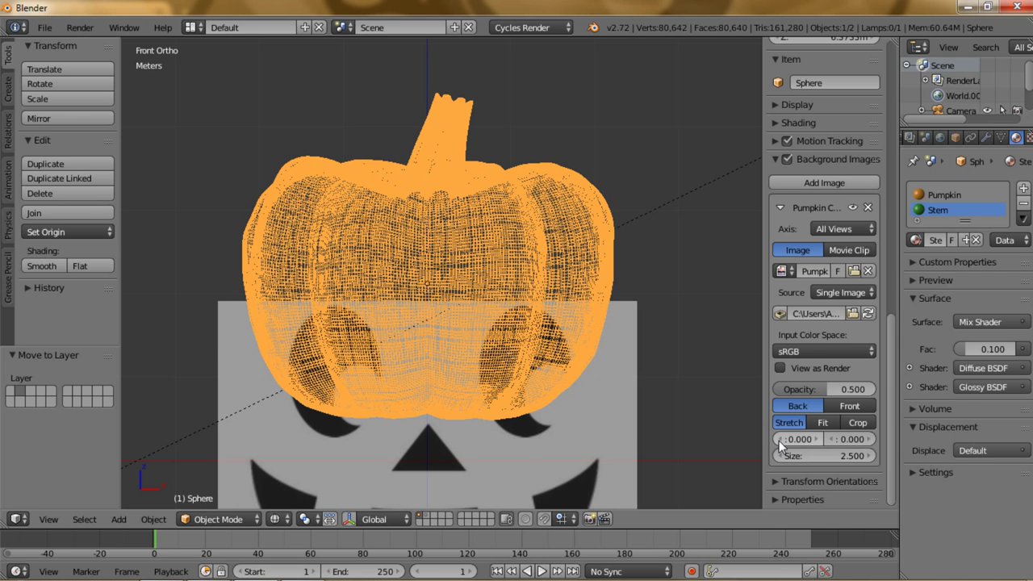
Keep the image's X offset at 0 and raise its Y offset to 2.600.
left_click(780, 438)
left_click(779, 438)
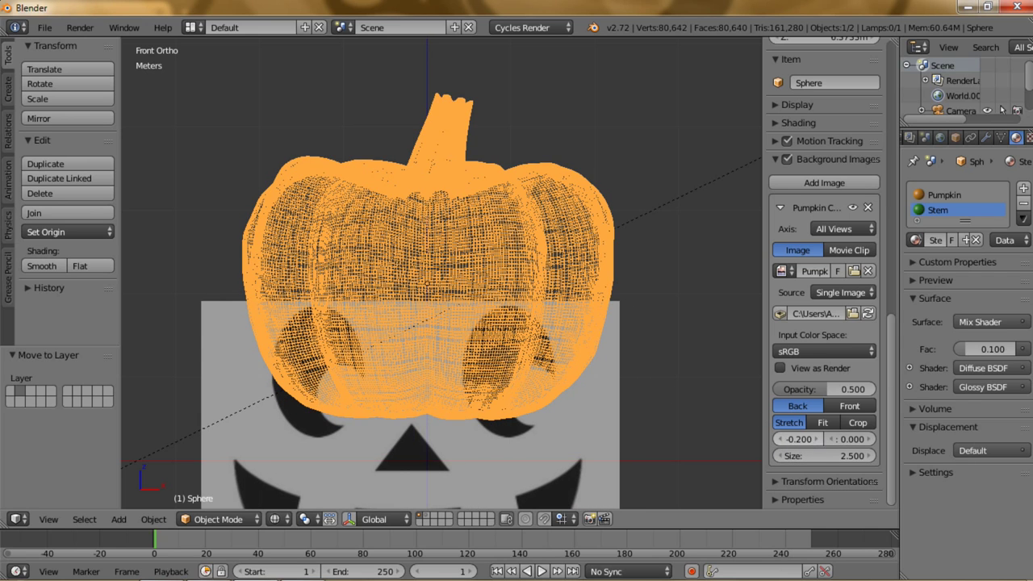
key("ctrl+z")
key("ctrl+z")
left_click(832, 439)
left_click(866, 438)
left_click(867, 439)
left_click(867, 438)
left_click(867, 438)
left_click_drag(867, 439, 867, 439)
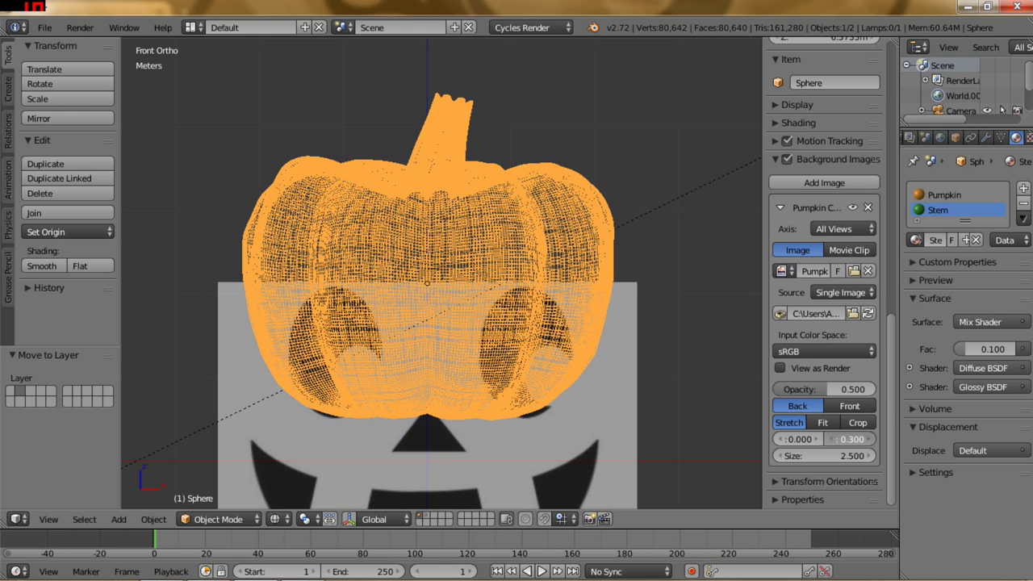
left_click(867, 439)
left_click(867, 439)
left_click(866, 439)
left_click(867, 439)
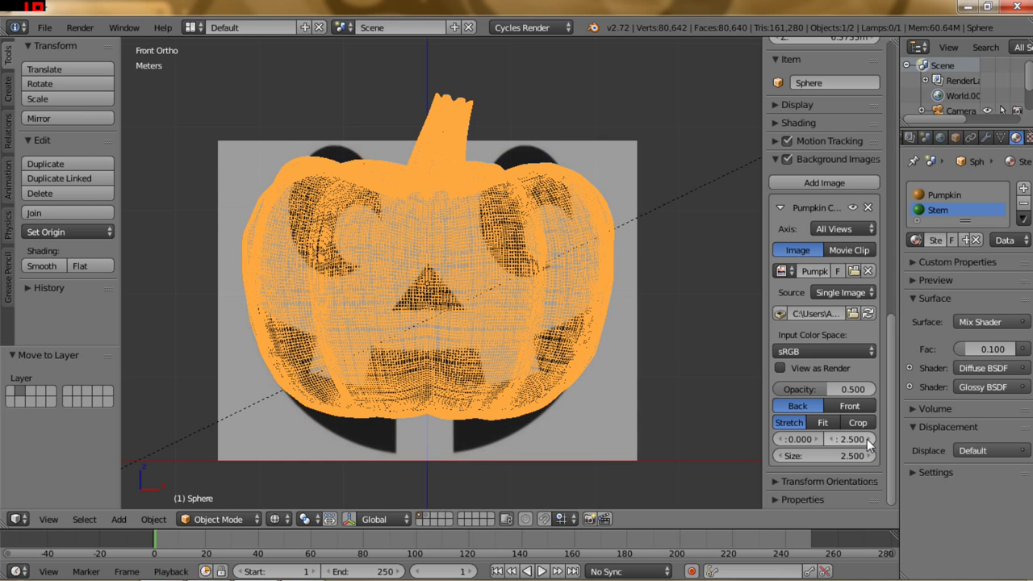
left_click(867, 439)
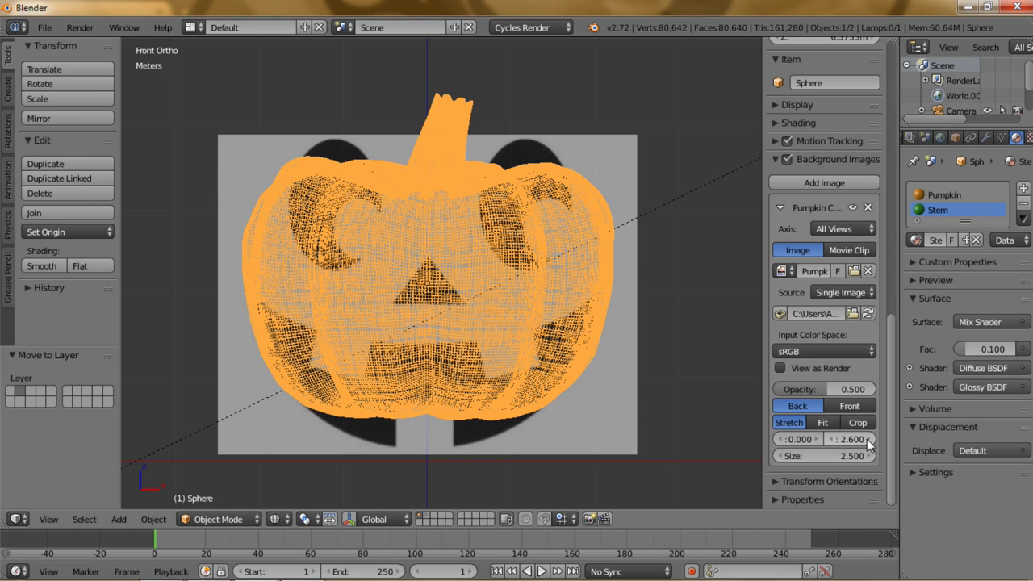
Reduce the background image size to 1.500.
left_click(782, 456)
left_click(782, 456)
left_click(782, 456)
left_click(782, 456)
left_click(782, 456)
left_click(782, 456)
left_click(782, 456)
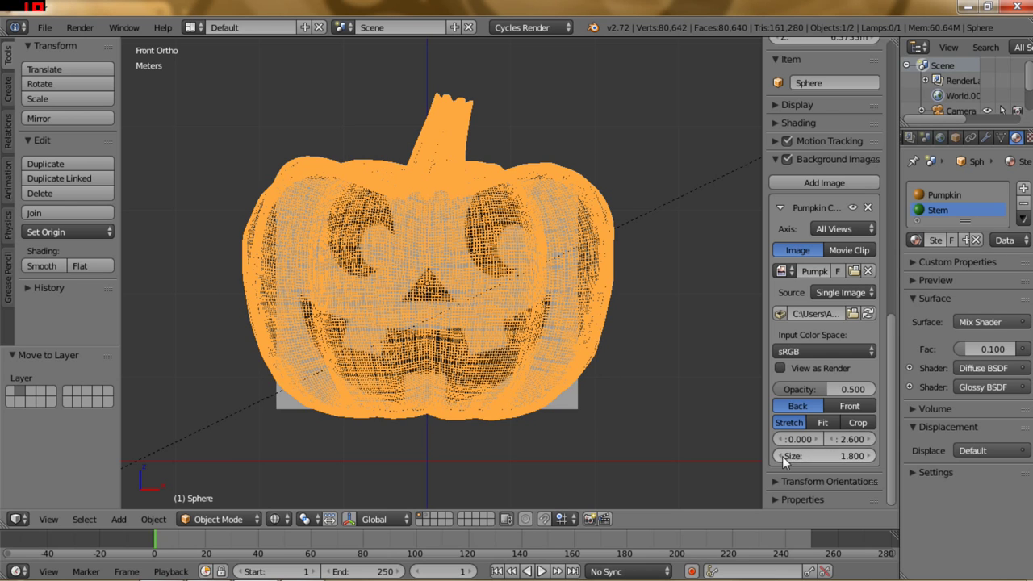
left_click(782, 456)
left_click(782, 456)
left_click(782, 456)
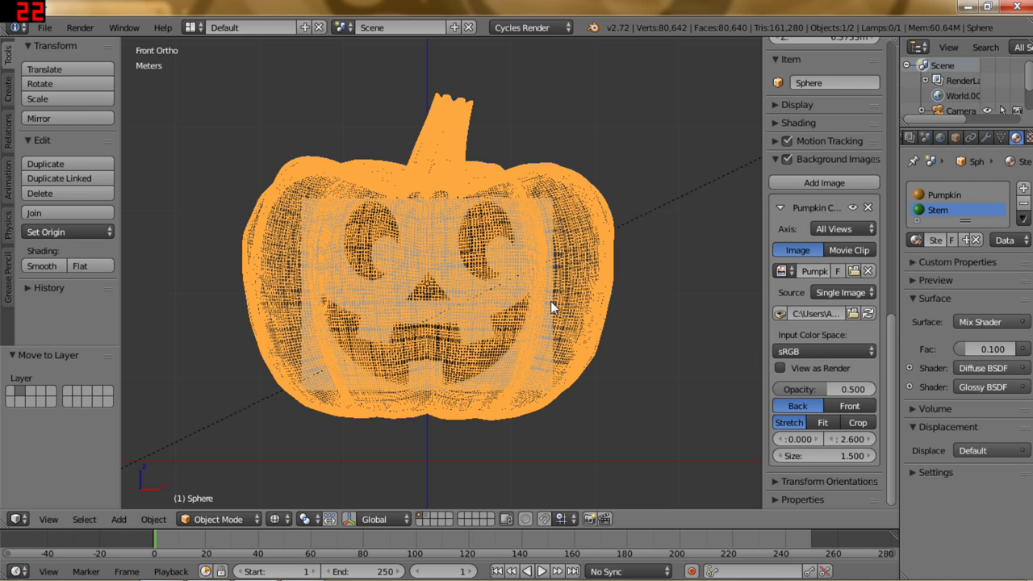
scroll(545, 250, "up", 2)
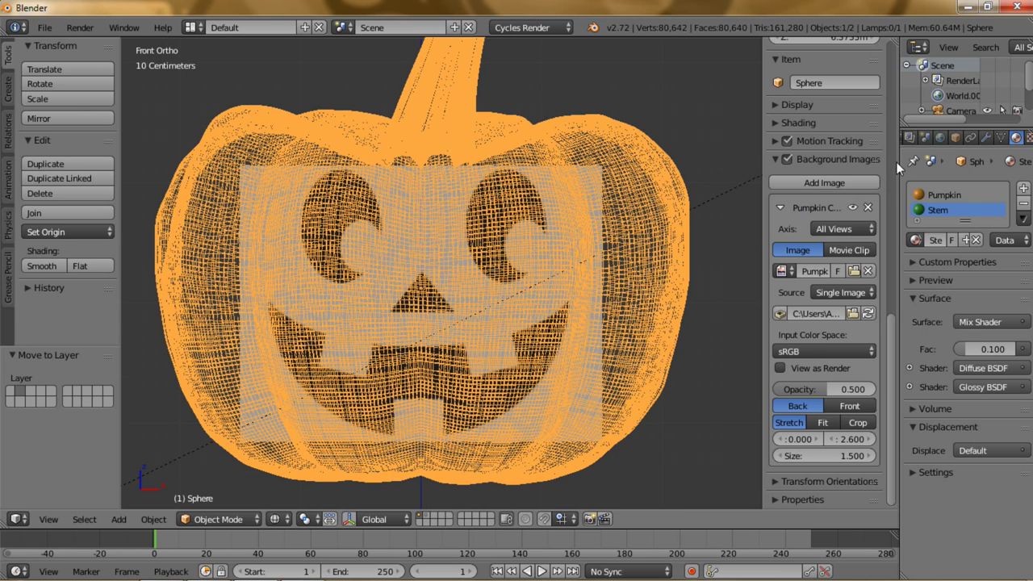
Hide the Displace modifier's effect in the viewport from the pumpkin's modifier stack.
left_click(987, 138)
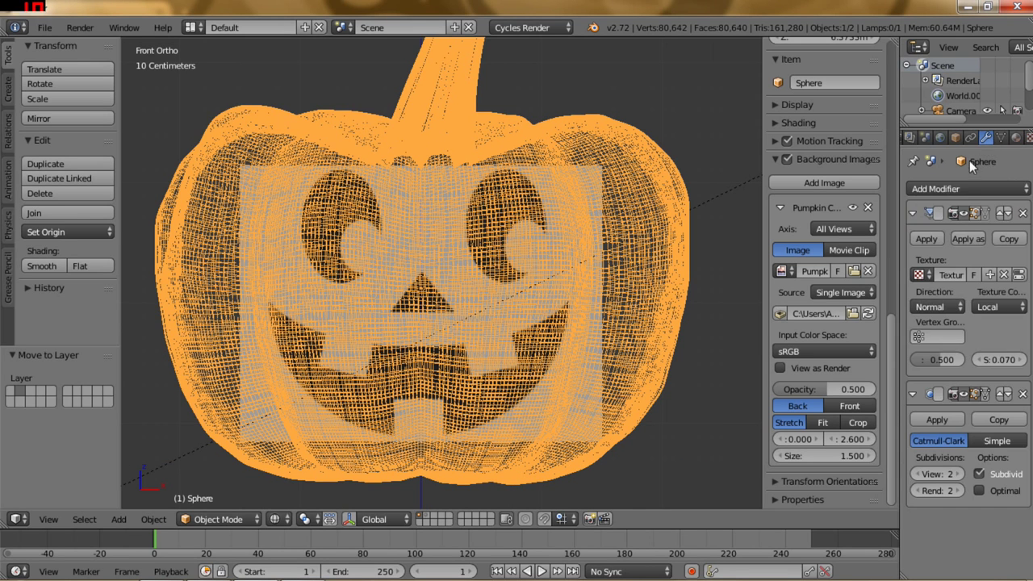
left_click(965, 213)
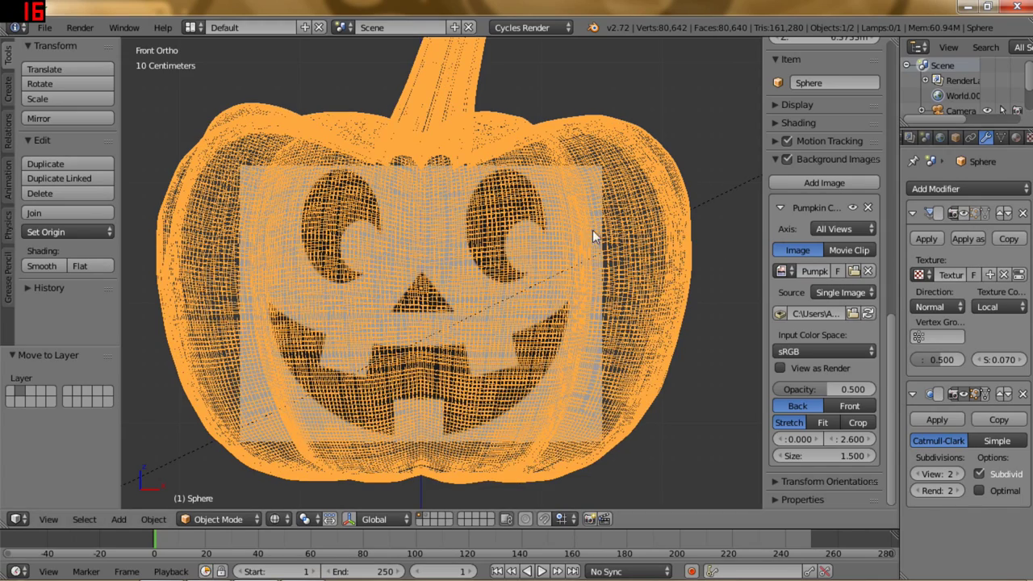
scroll(548, 270, "down", 1)
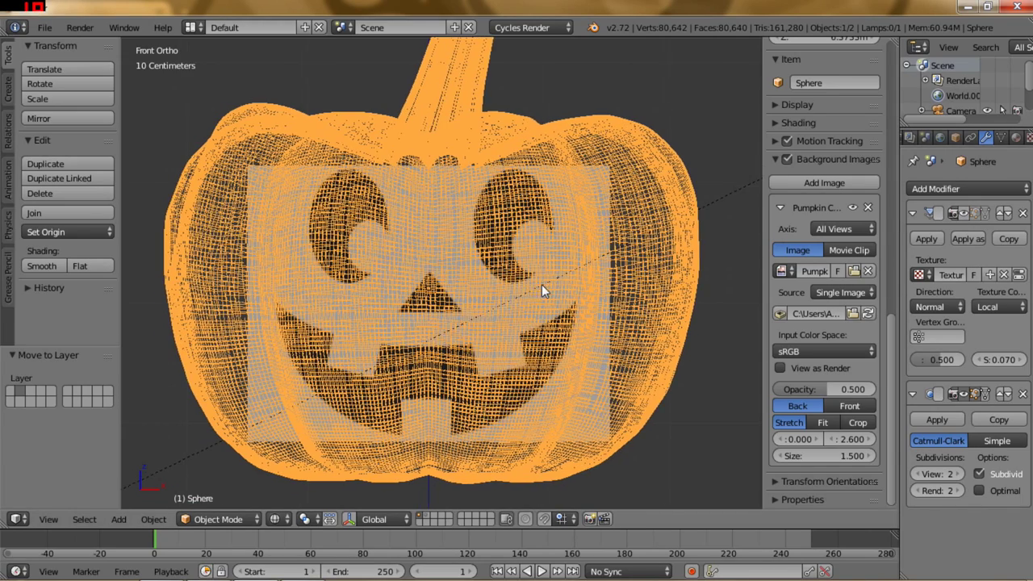
scroll(541, 284, "up", 2)
Enter Edit Mode on the pumpkin, deselect everything, and hide the side panel.
key("Tab")
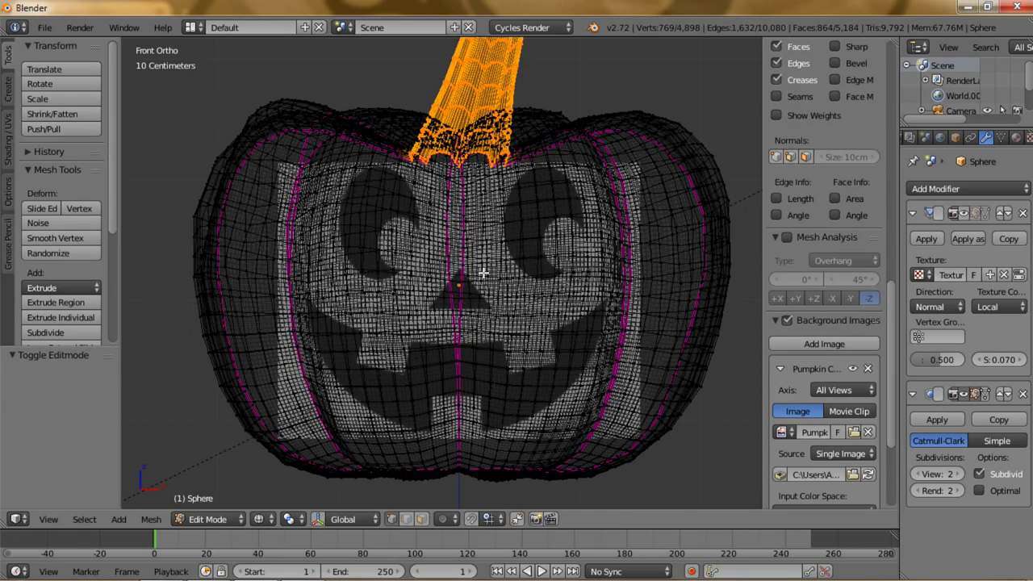
key("a")
scroll(483, 273, "up", 1)
scroll(476, 266, "up", 1)
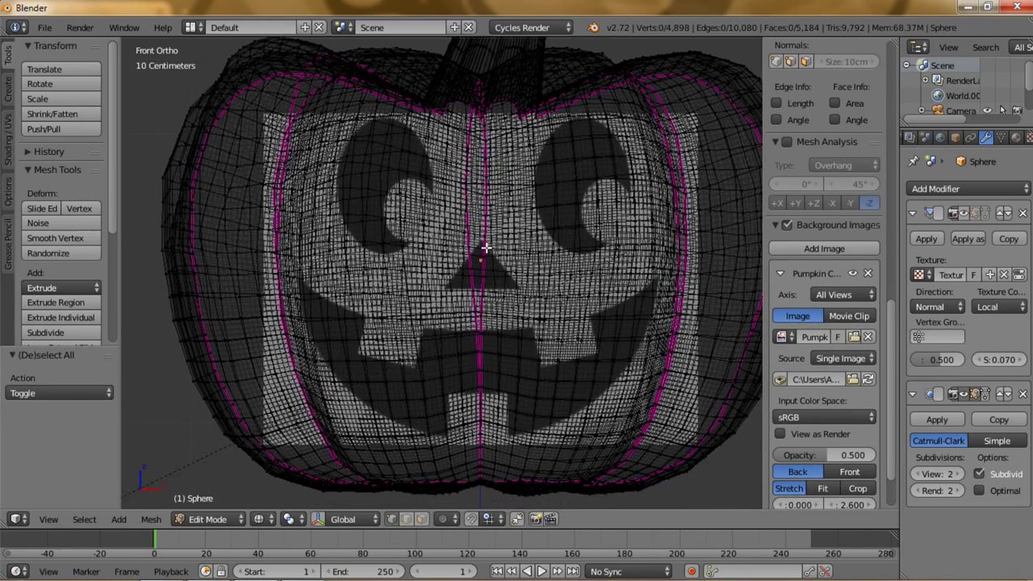
middle_click_drag(485, 248, 457, 226, "shift")
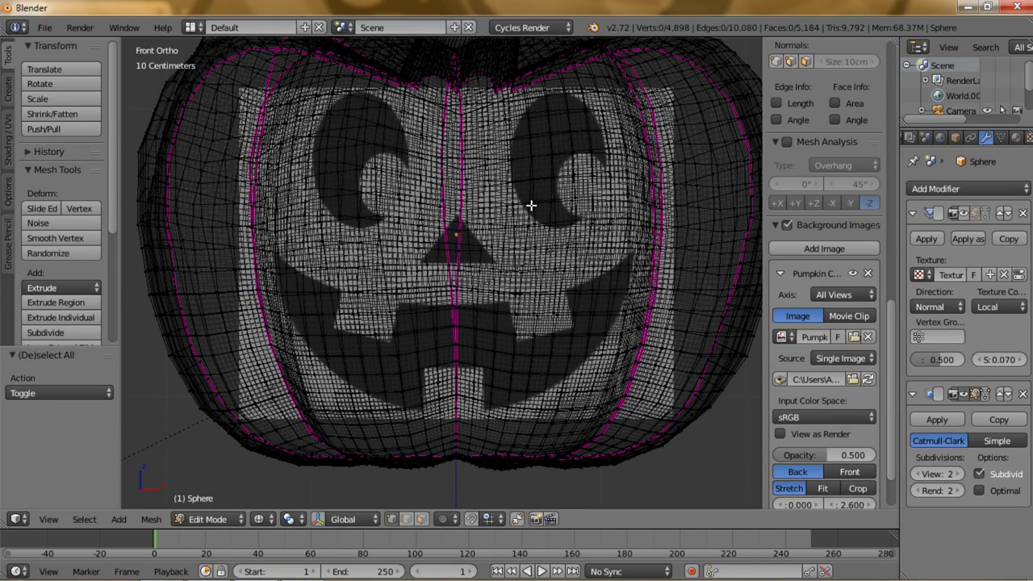
mouse_move(412, 210)
middle_mouse_down("shift")
mouse_move(473, 237)
mouse_move(512, 296)
mouse_move(476, 289)
middle_mouse_up("shift")
scroll(476, 289, "up", 2)
scroll(438, 272, "down", 2)
key("n")
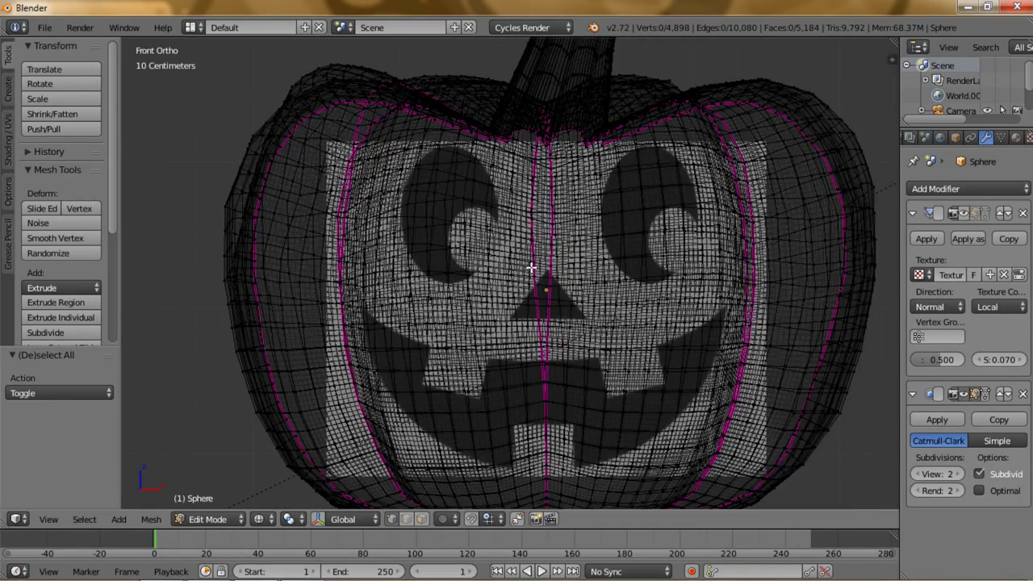
scroll(532, 268, "up", 1)
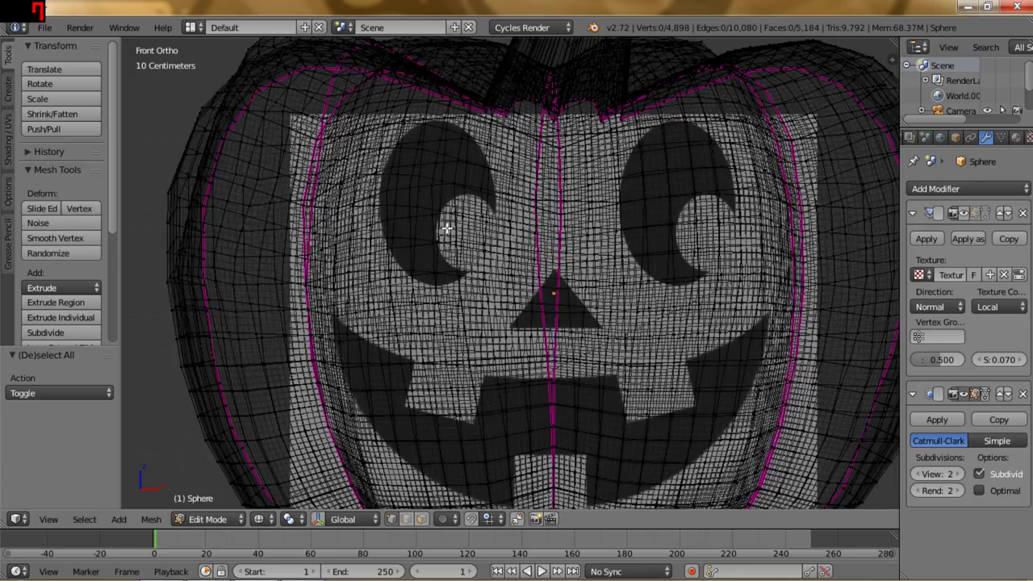
scroll(97, 224, "down", 1)
scroll(91, 226, "down", 3)
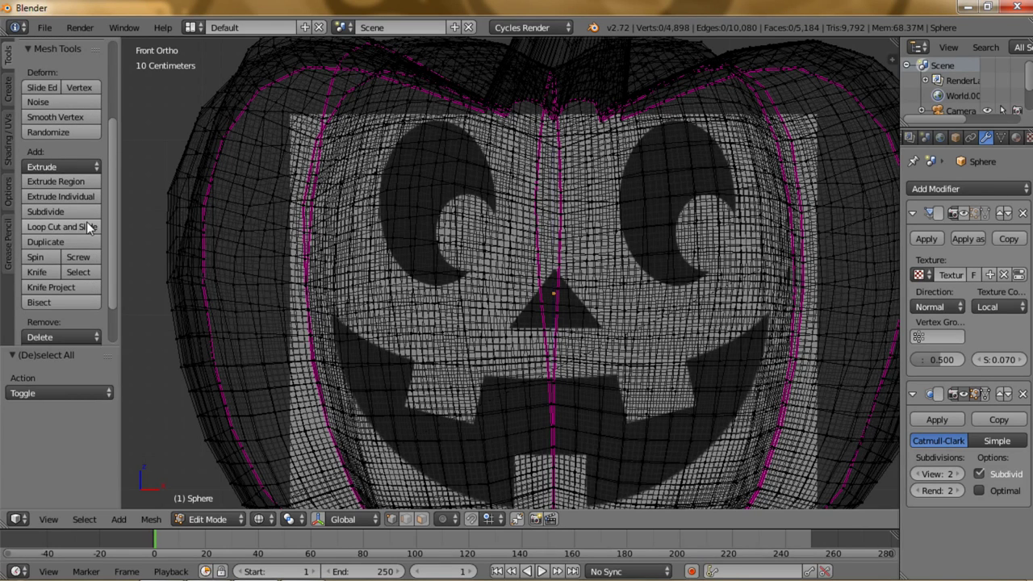
Start the Knife tool with cut-through enabled and frame the left crescent eye.
left_click(36, 273)
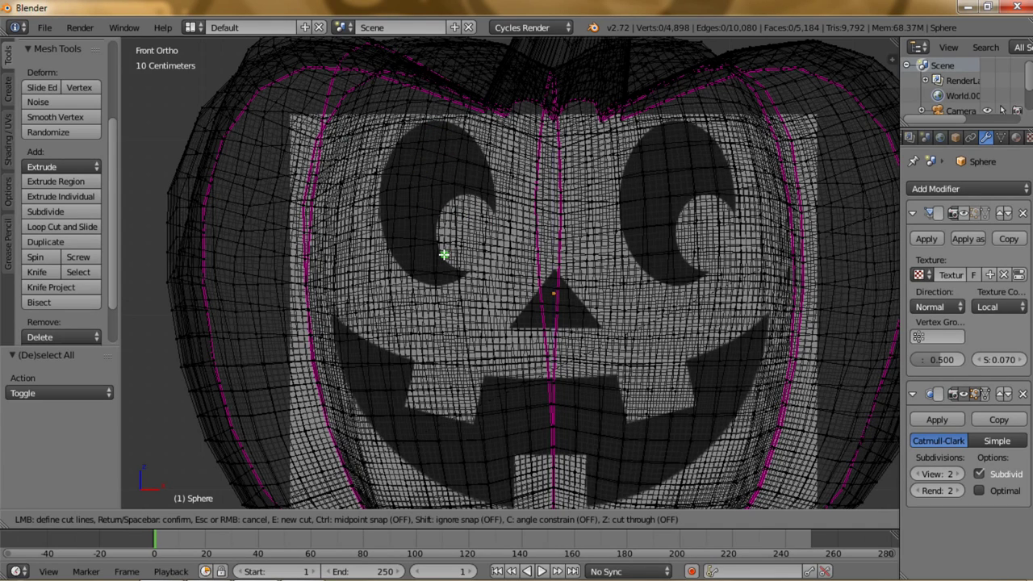
key("Escape")
scroll(440, 250, "up", 1)
scroll(440, 250, "up", 2)
scroll(433, 244, "up", 2)
mouse_move(434, 245)
middle_mouse_down("shift")
mouse_move(525, 341)
mouse_move(479, 330)
middle_mouse_up("shift")
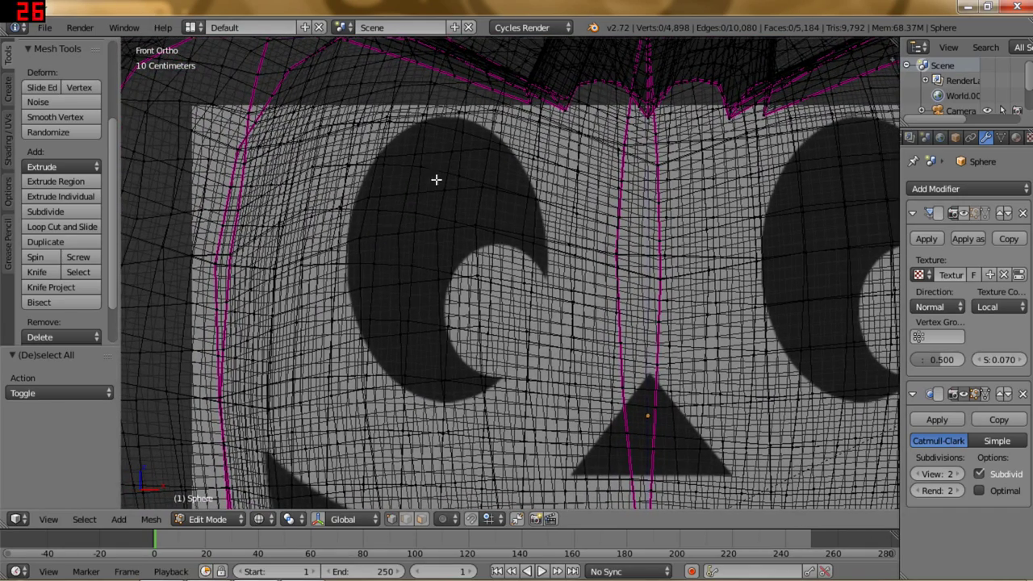
scroll(480, 252, "up", 1)
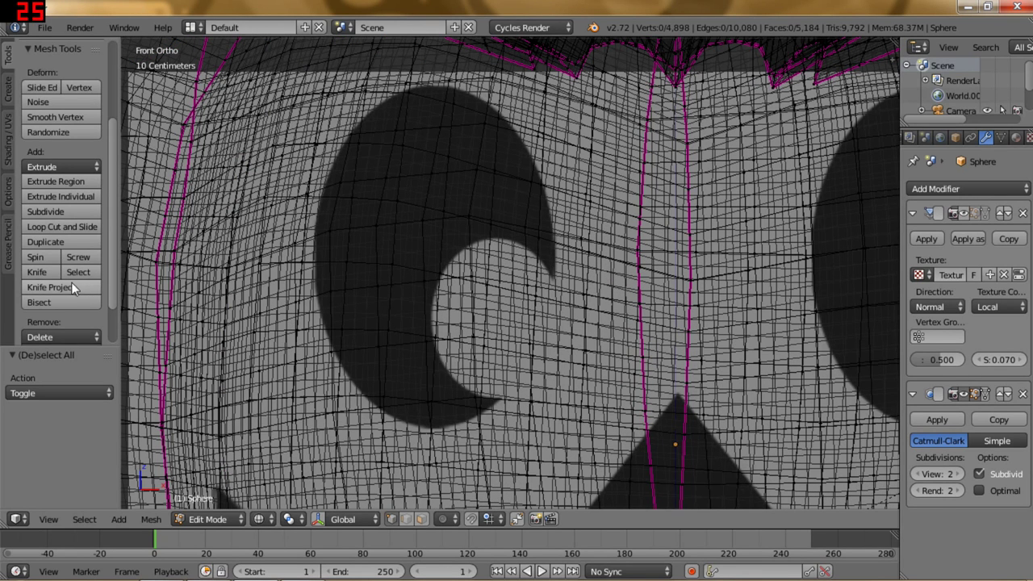
left_click(53, 271)
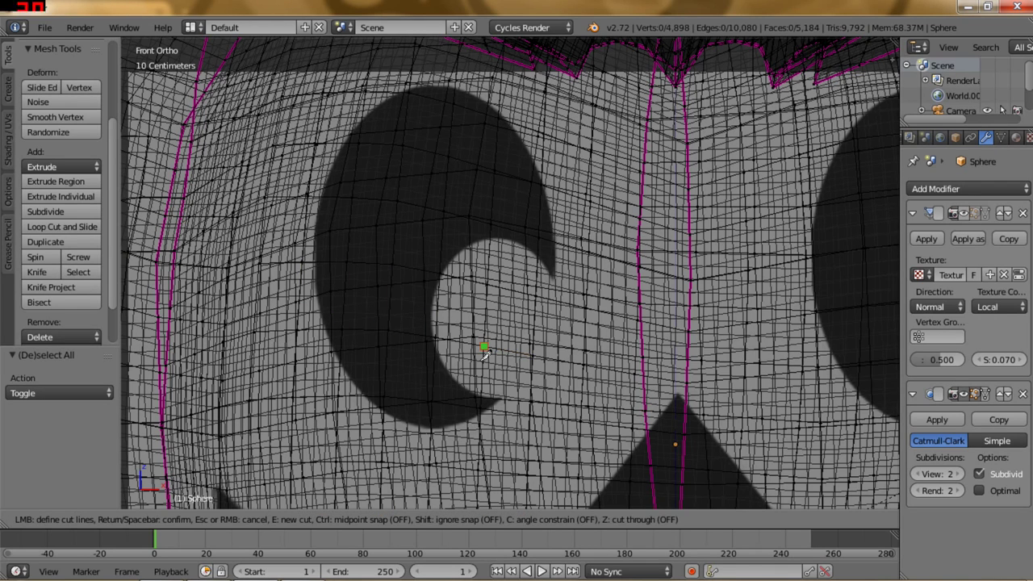
left_click(480, 407)
key("z")
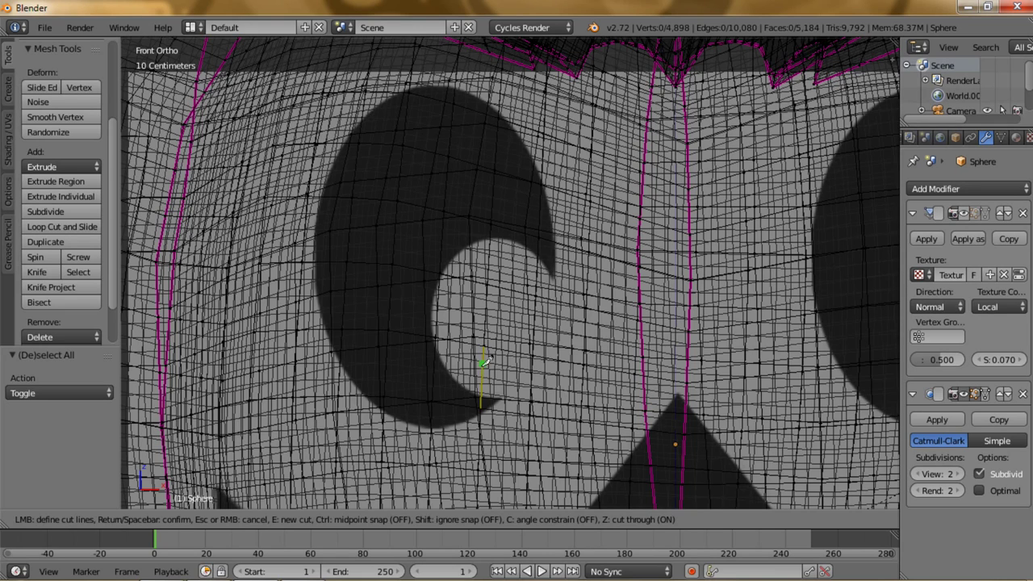
key("e")
scroll(461, 348, "up", 1)
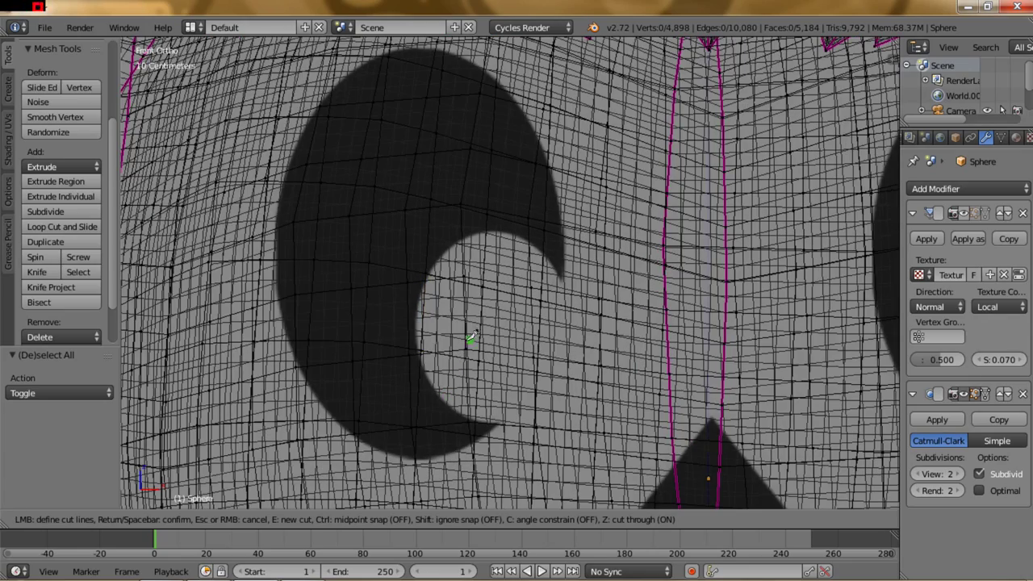
middle_click_drag(472, 337, 503, 350, "shift")
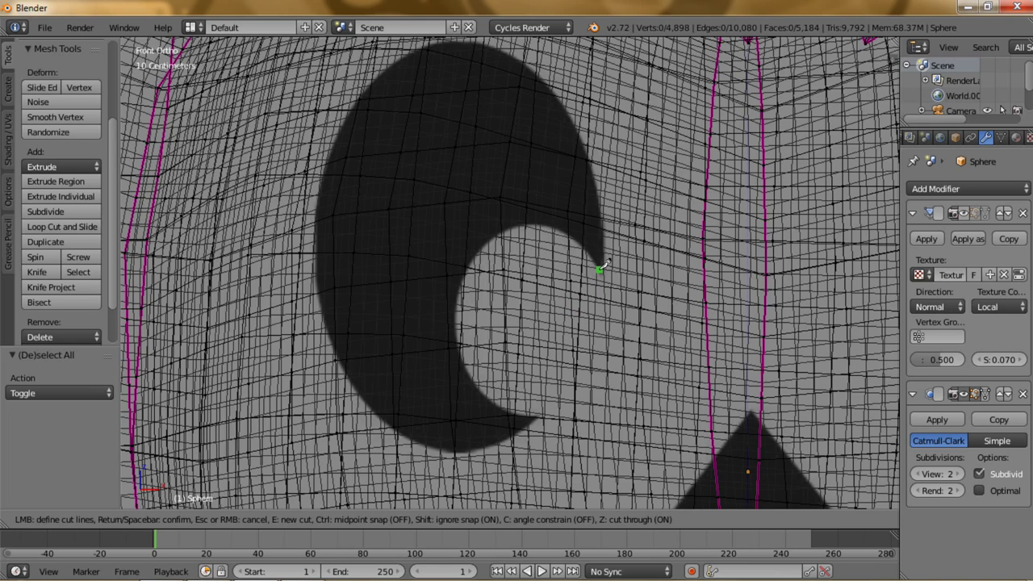
Knife-cut along the crescent's outer edge from the upper tip to the lower tip.
left_click(602, 268)
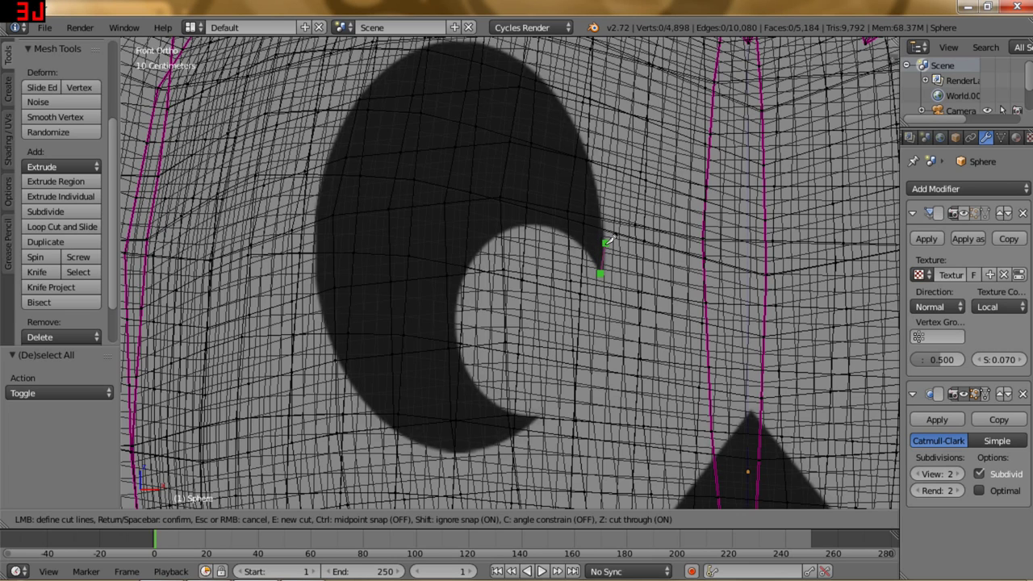
left_click(606, 239)
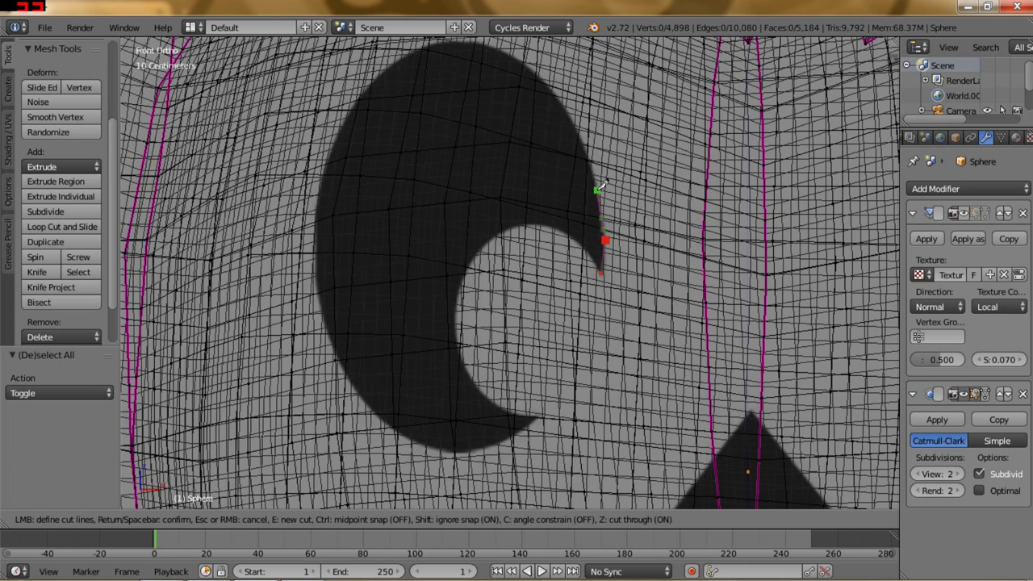
left_click(577, 130)
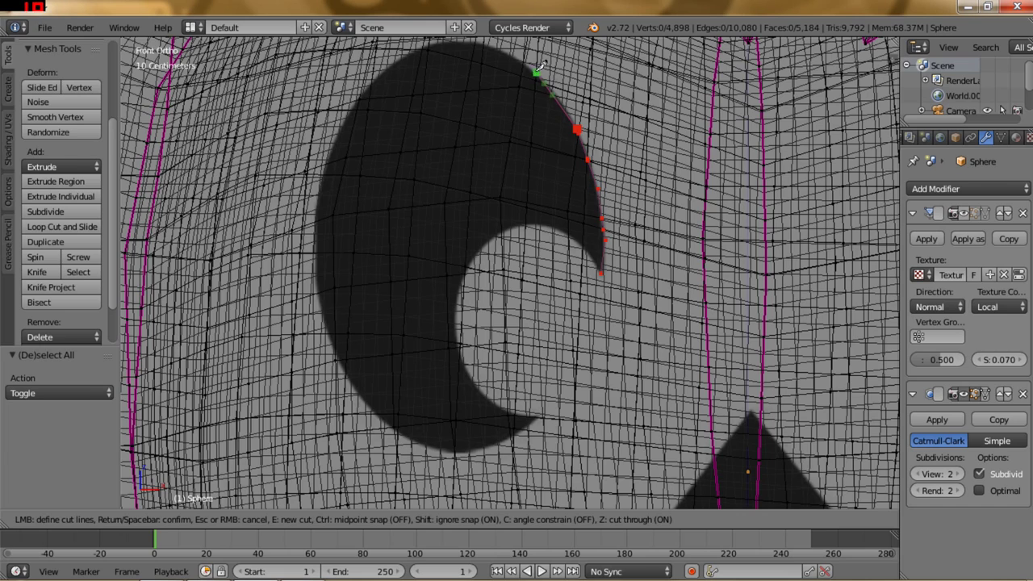
left_click(536, 70)
left_click(491, 46)
left_click(456, 40)
left_click(416, 47)
left_click(383, 71)
left_click(354, 106)
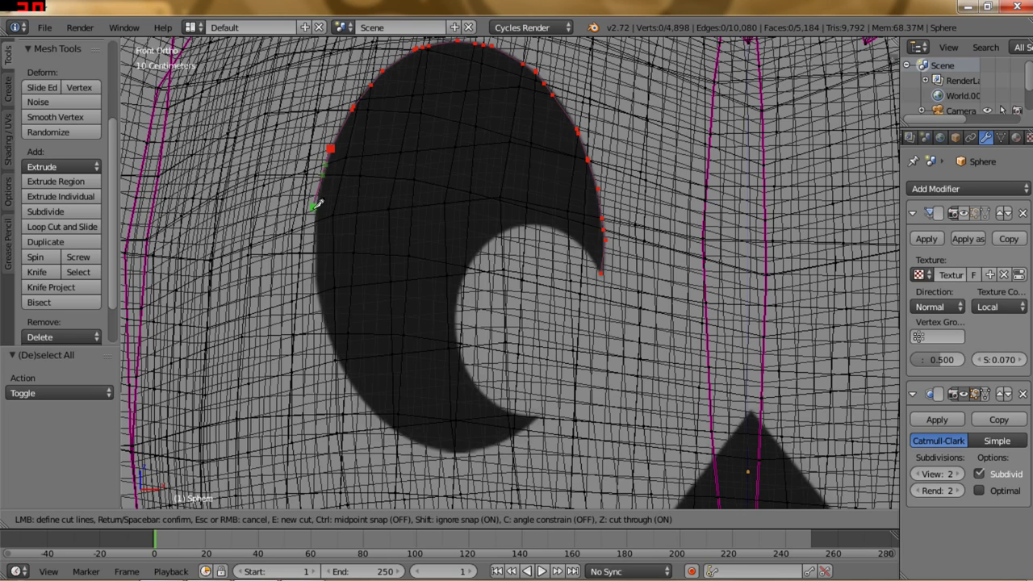
left_click(316, 207)
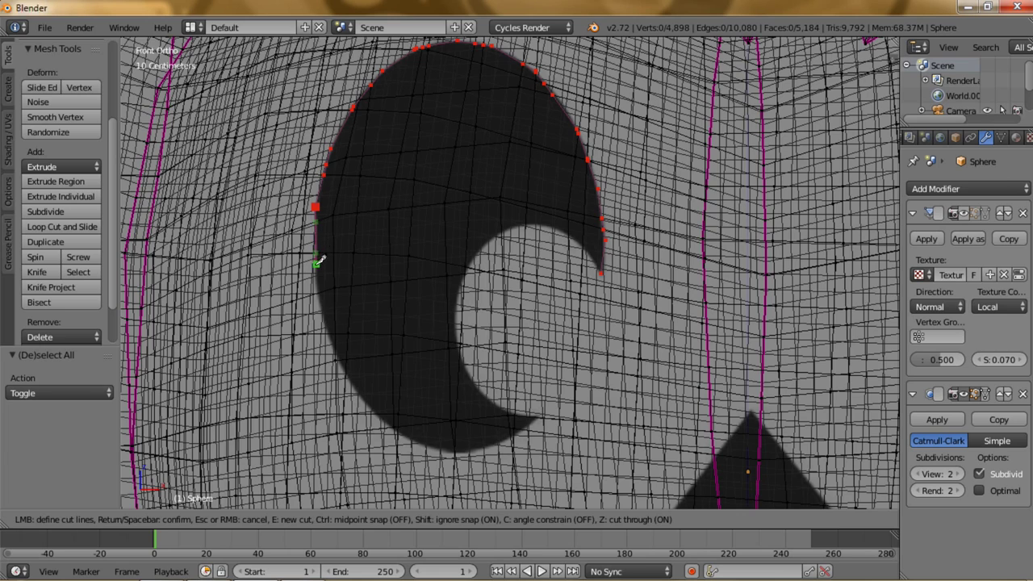
left_click(320, 312)
left_click(346, 371)
left_click(374, 414)
left_click(417, 443)
left_click(455, 454)
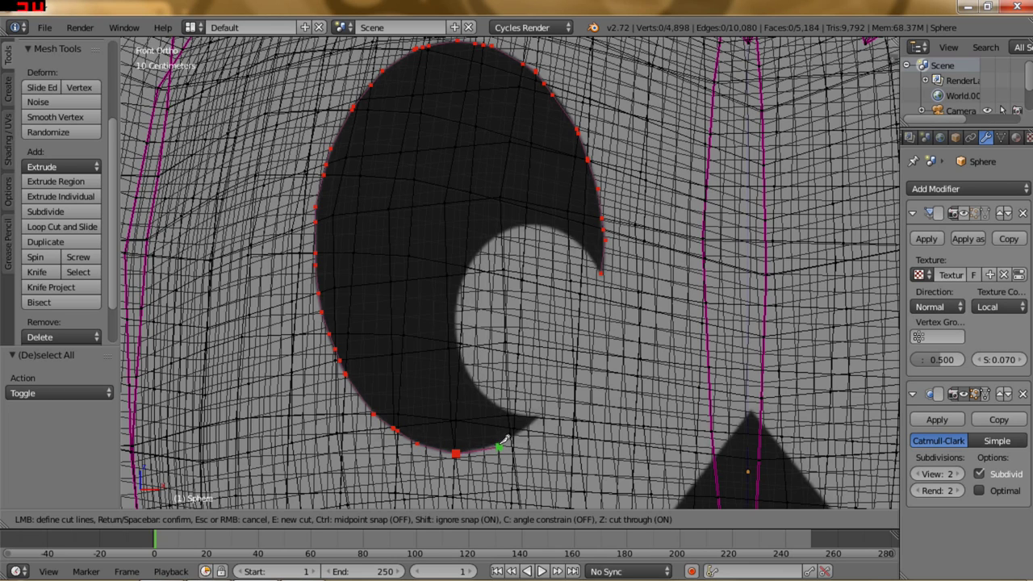
left_click(499, 443)
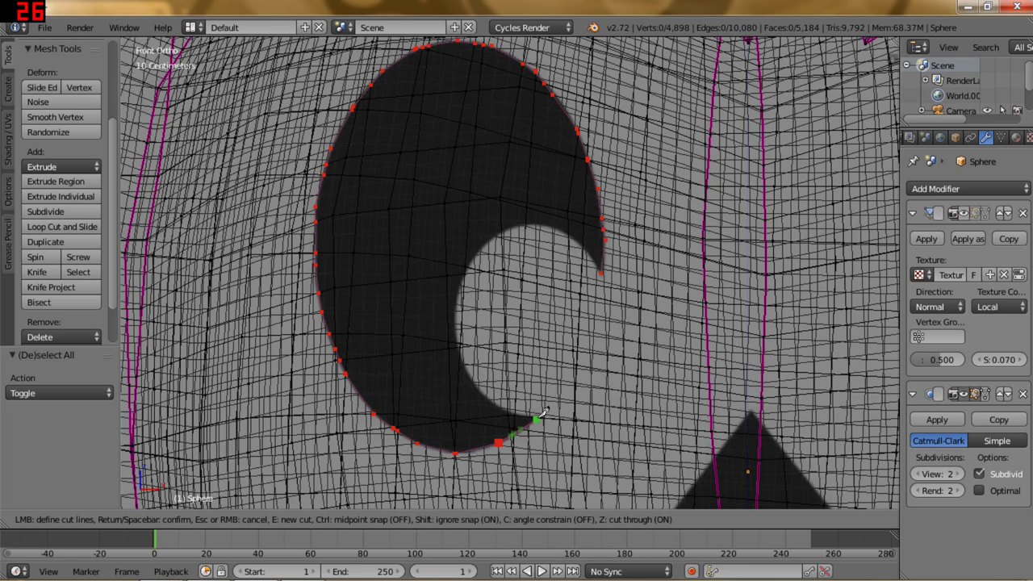
left_click(539, 415)
Continue the cut up the crescent's inner curve back to the upper tip and confirm it.
left_click(517, 411)
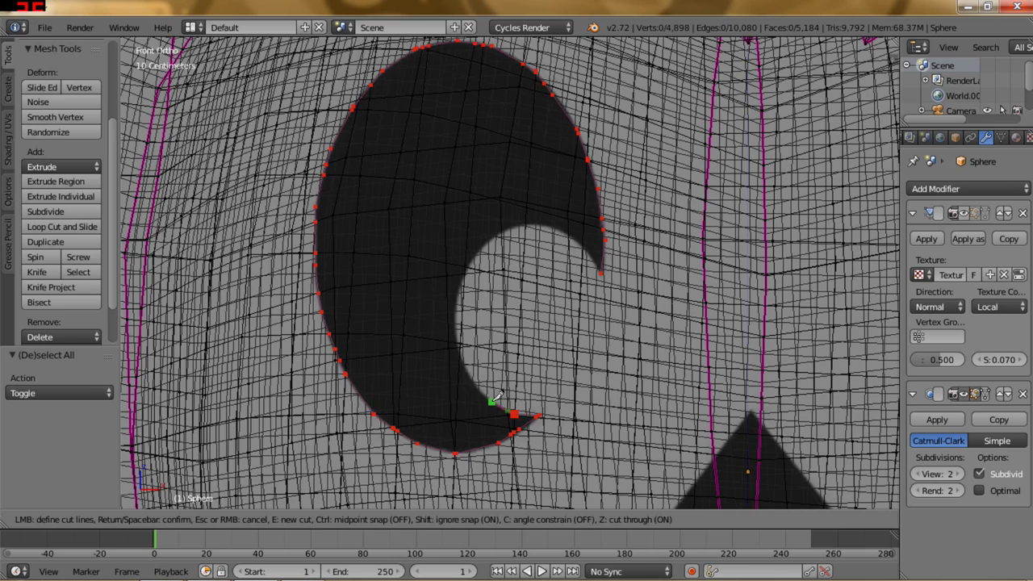
left_click(472, 377)
left_click(458, 345)
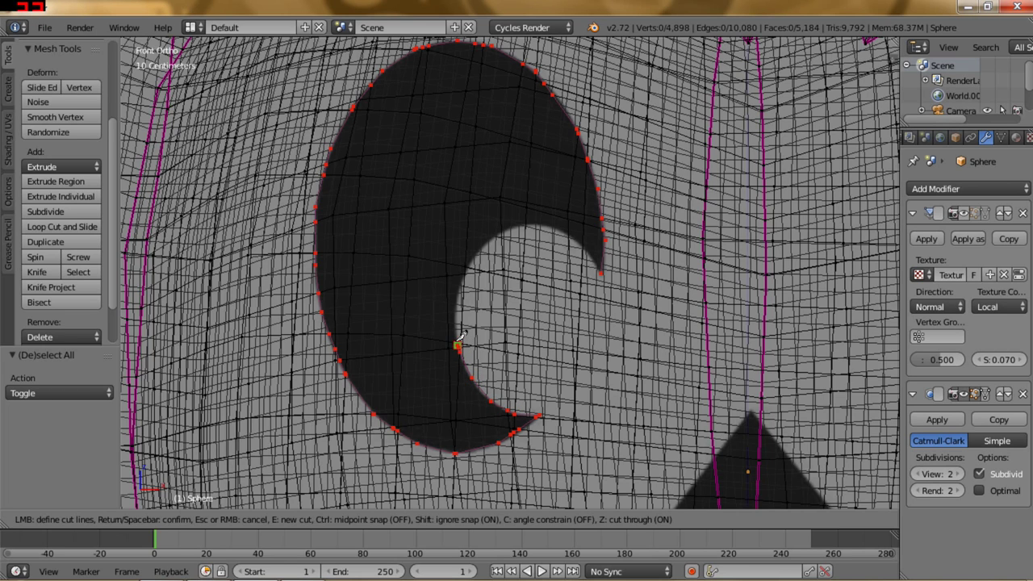
left_click(469, 266)
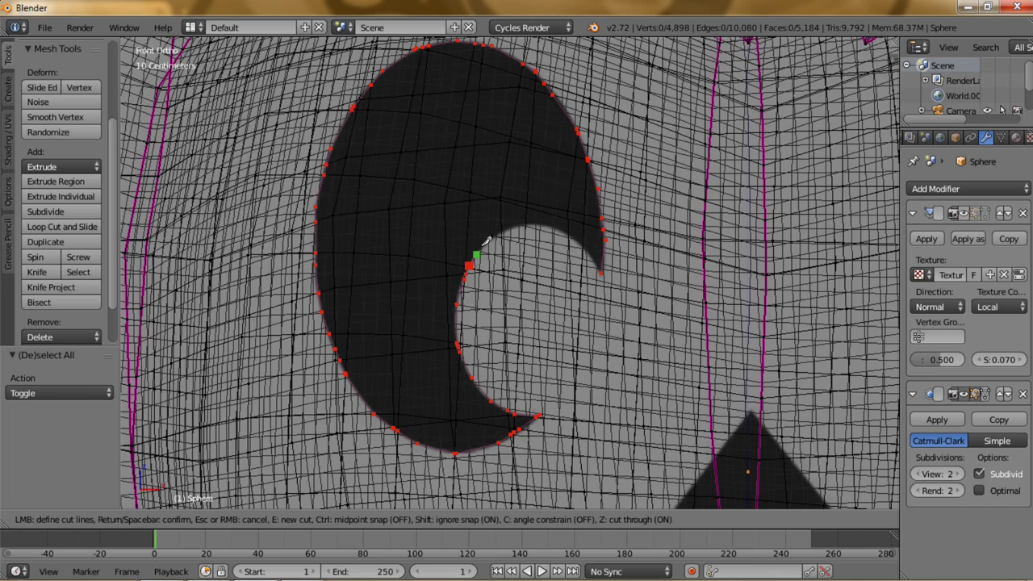
left_click(533, 222)
left_click(570, 236)
left_click(590, 257)
left_click(601, 273)
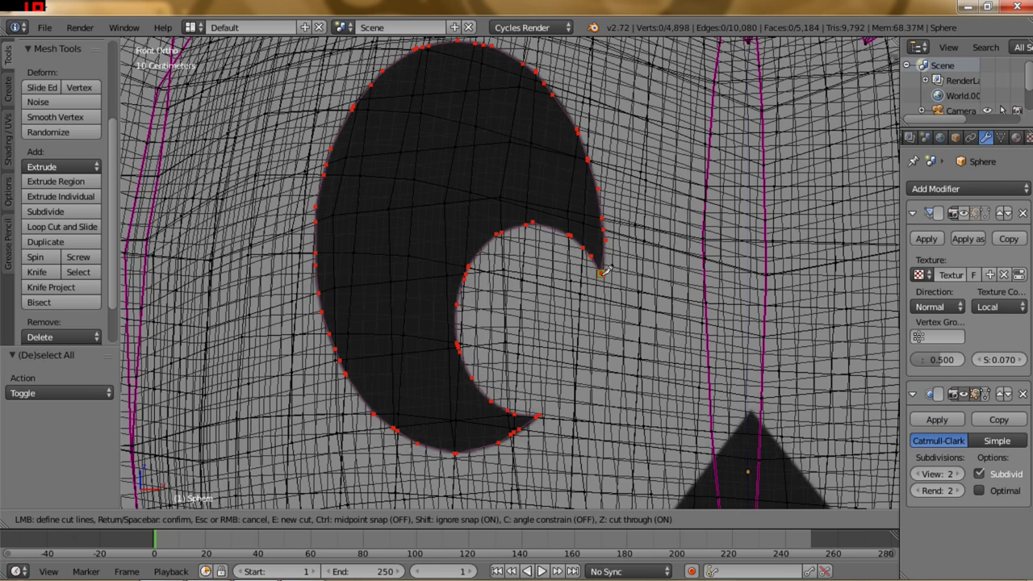
key("Return")
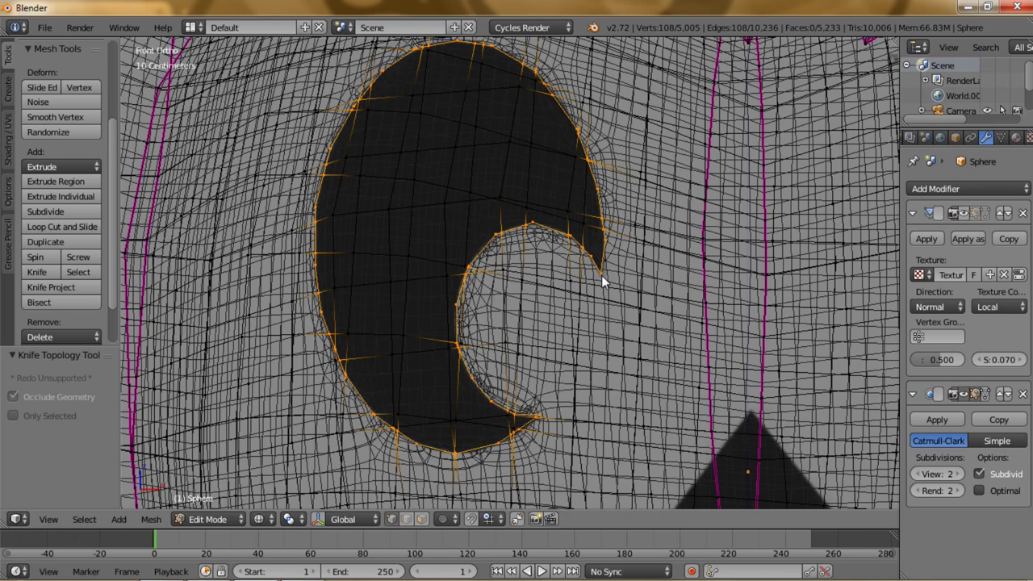
Switch the pumpkin to solid shading and orbit to inspect the crescent eye cut.
scroll(514, 303, "down", 1)
scroll(515, 302, "down", 2)
scroll(512, 296, "up", 1)
scroll(512, 295, "up", 2)
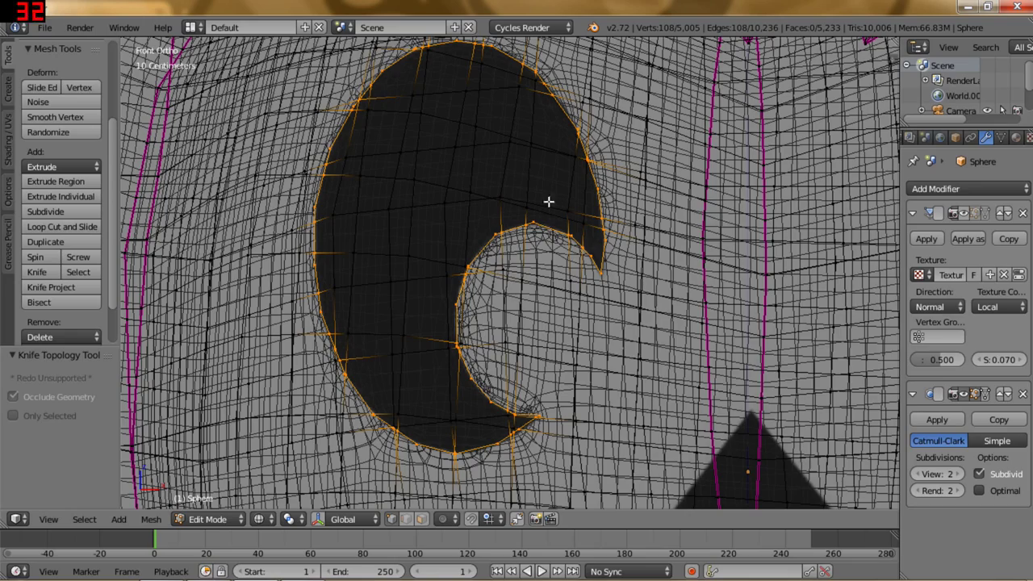
key("z")
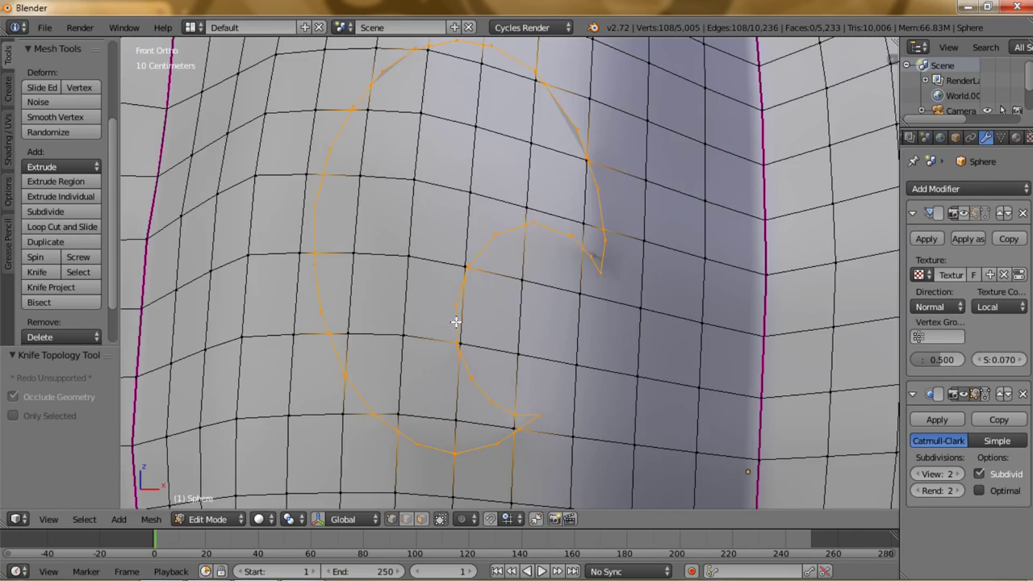
scroll(517, 302, "down", 1)
mouse_move(457, 323)
middle_mouse_down()
mouse_move(516, 302)
mouse_move(415, 282)
mouse_move(500, 243)
mouse_move(473, 258)
mouse_move(589, 309)
mouse_move(560, 355)
mouse_move(529, 338)
mouse_move(542, 314)
mouse_move(519, 316)
middle_mouse_up()
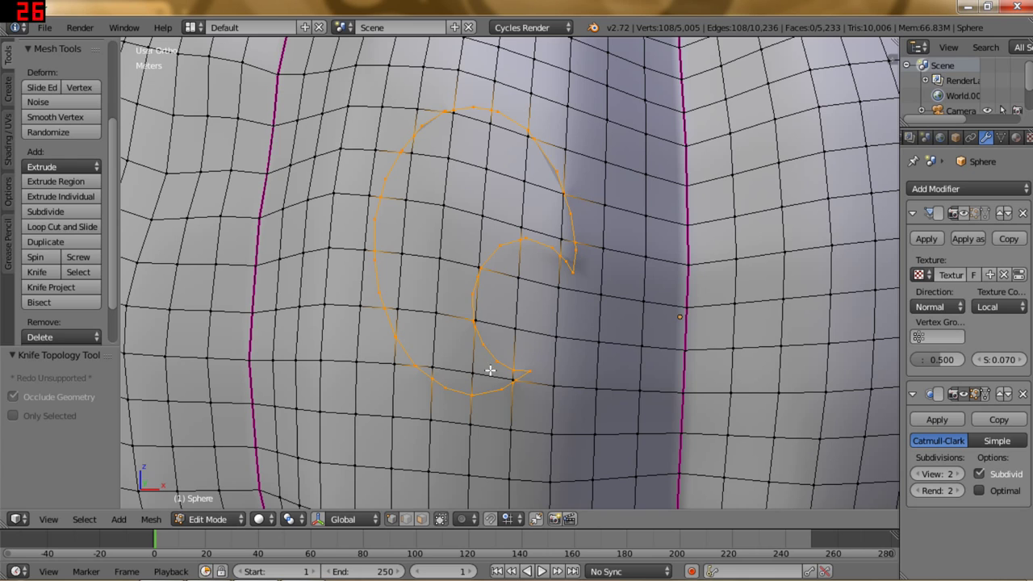
left_click(153, 520)
mouse_move(169, 307)
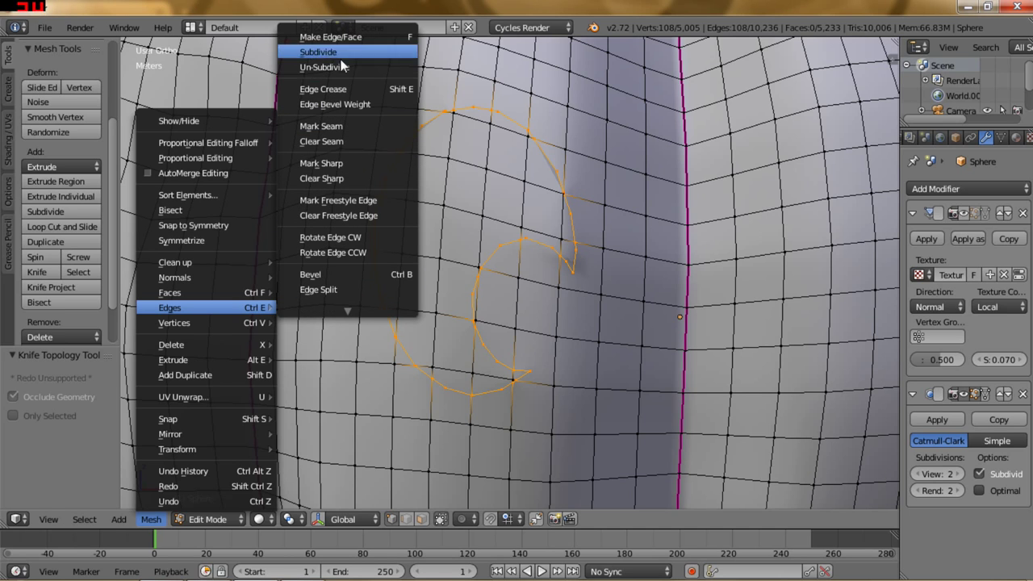
Crease the crescent outline edges at 1.000, deselect, and disable Limit selection to visible.
left_click(335, 91)
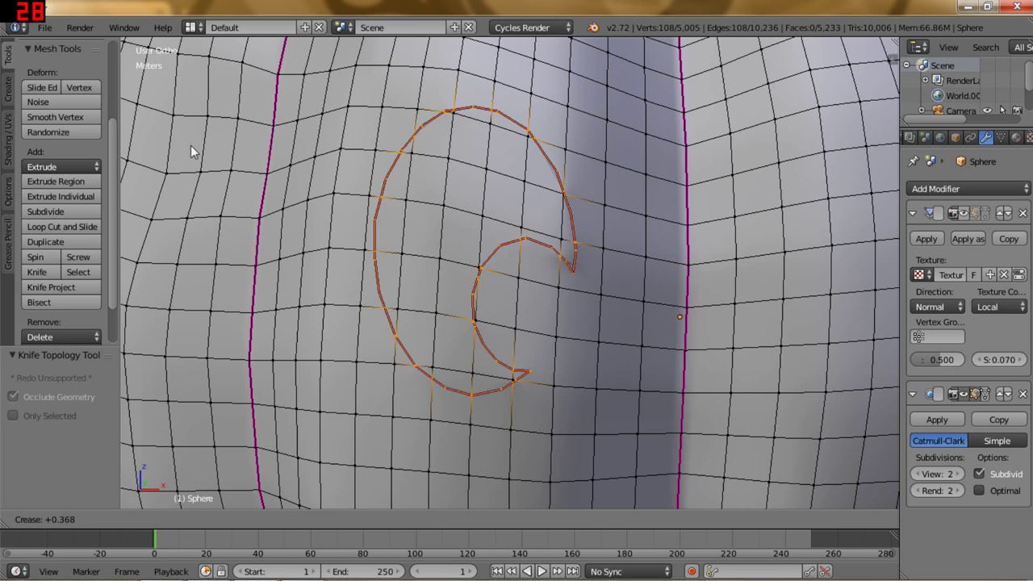
left_click(632, 204)
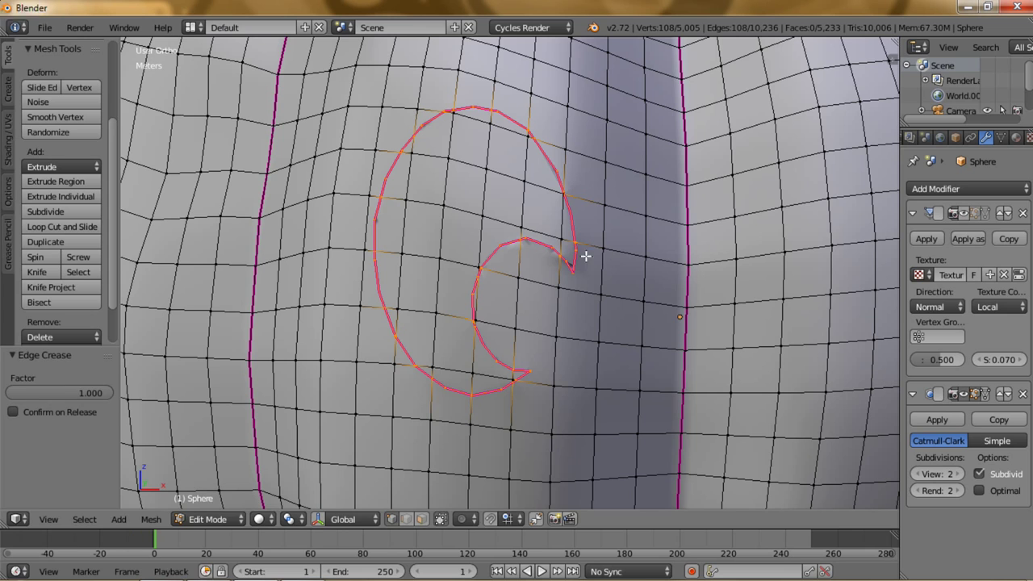
key("a")
left_click(421, 518)
scroll(500, 361, "up", 1)
scroll(499, 364, "up", 1)
Select the faces along the crescent's lower tail, left side and upper-left area.
right_click(520, 418, "shift")
right_click(482, 397, "shift")
right_click(481, 436, "shift")
right_click(424, 428, "shift")
right_click(431, 367, "shift")
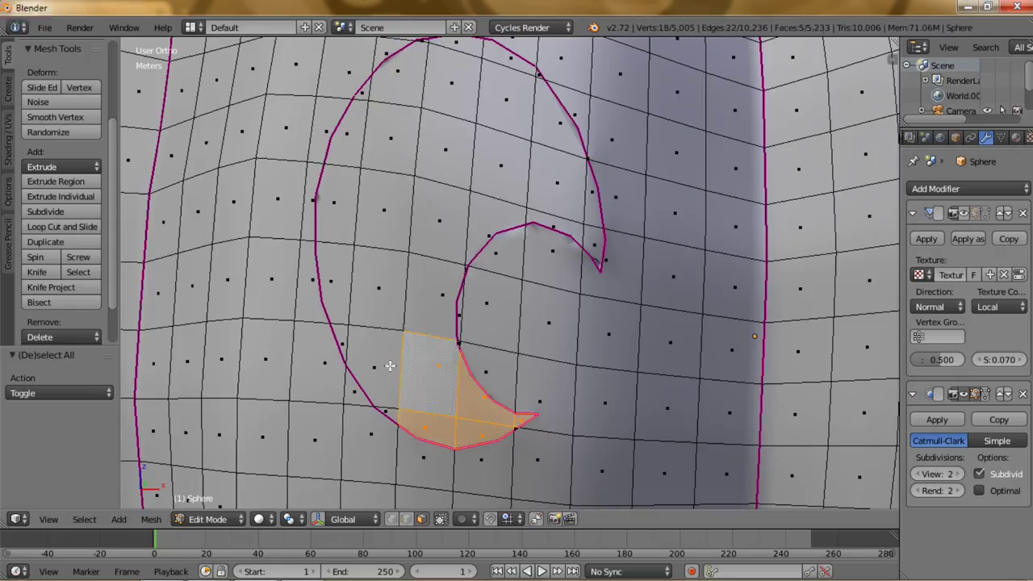
right_click(390, 366, "shift")
right_click(389, 411, "shift")
right_click(339, 343, "shift")
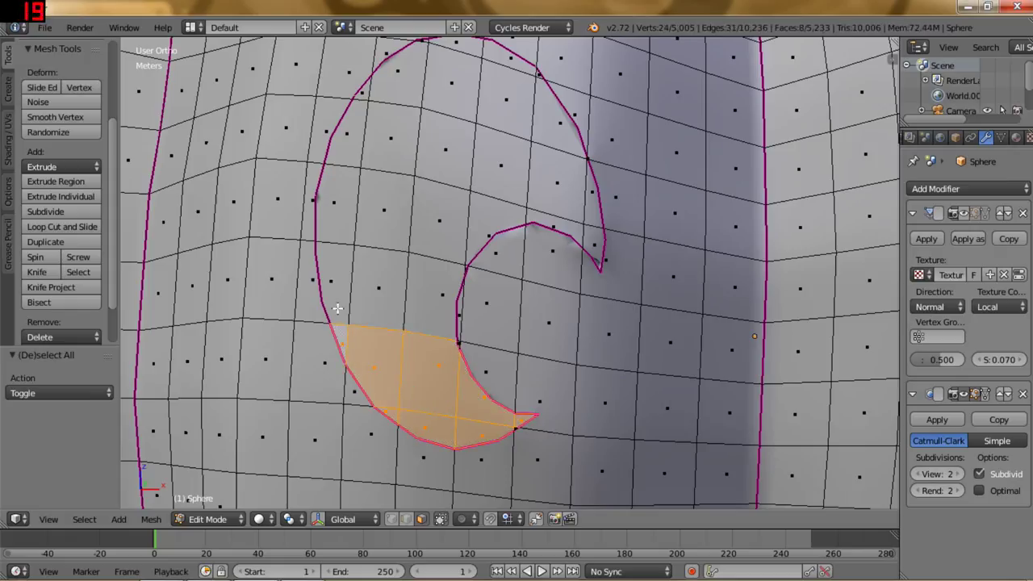
right_click(334, 282, "shift")
right_click(412, 292, "shift")
right_click(380, 292, "shift")
right_click(458, 234, "shift")
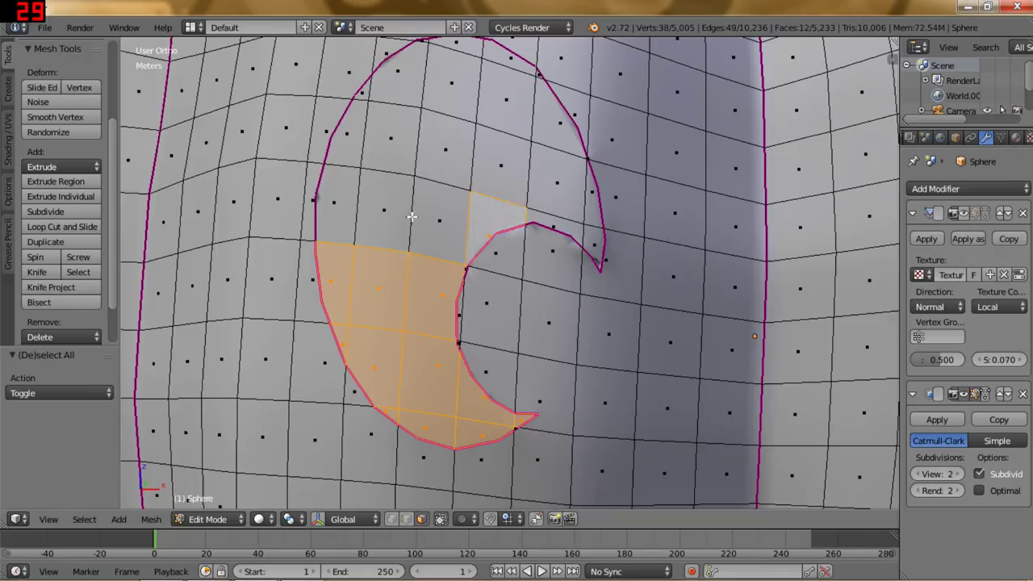
right_click(439, 220, "shift")
right_click(384, 210, "shift")
right_click(333, 202, "shift")
right_click(347, 135, "shift")
right_click(390, 139, "shift")
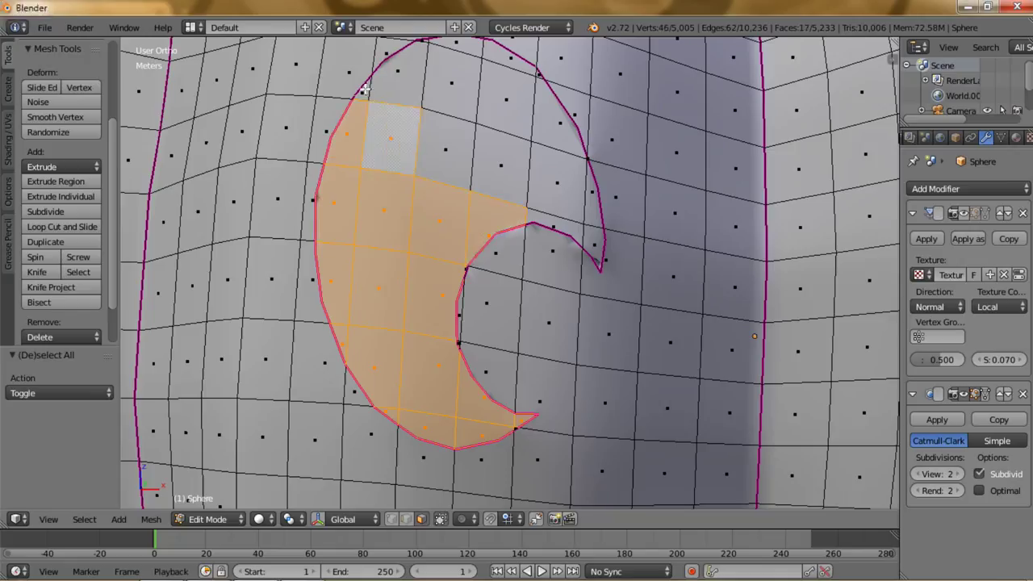
Add the faces across the crescent's top, right edge and hook tip to the selection.
right_click(381, 84, "shift")
right_click(403, 73, "shift")
right_click(457, 60, "shift")
right_click(458, 87, "shift")
right_click(460, 157, "shift")
right_click(507, 161, "shift")
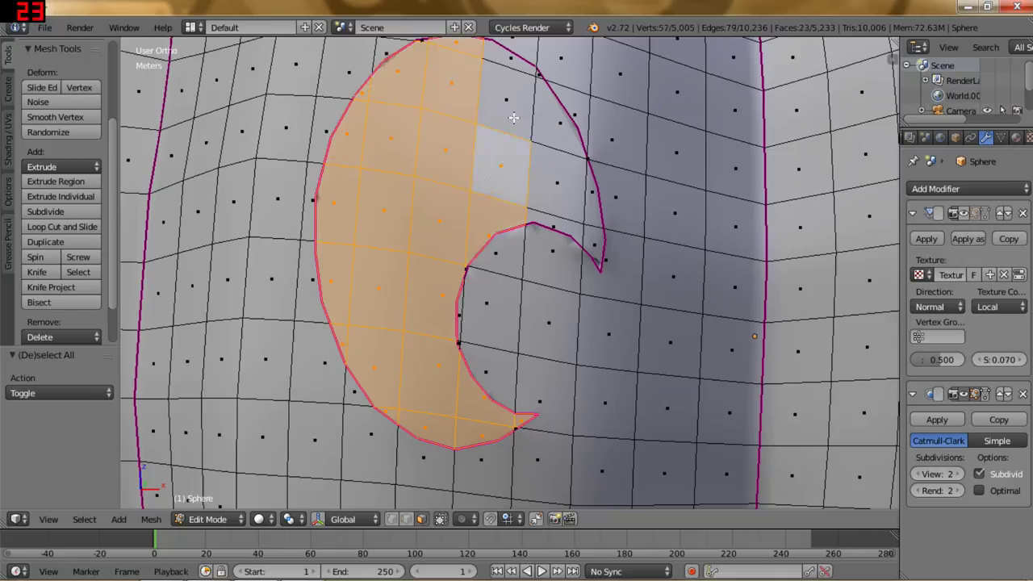
right_click(514, 113, "shift")
right_click(535, 72, "shift")
right_click(542, 105, "shift")
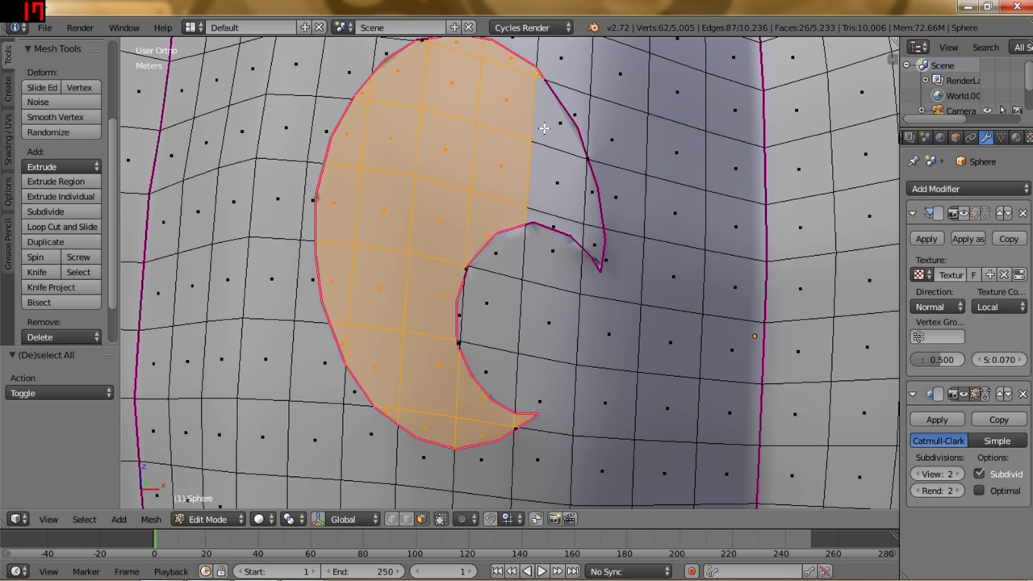
right_click(557, 135, "shift")
right_click(557, 185, "shift")
right_click(600, 245, "shift")
right_click(593, 242, "shift")
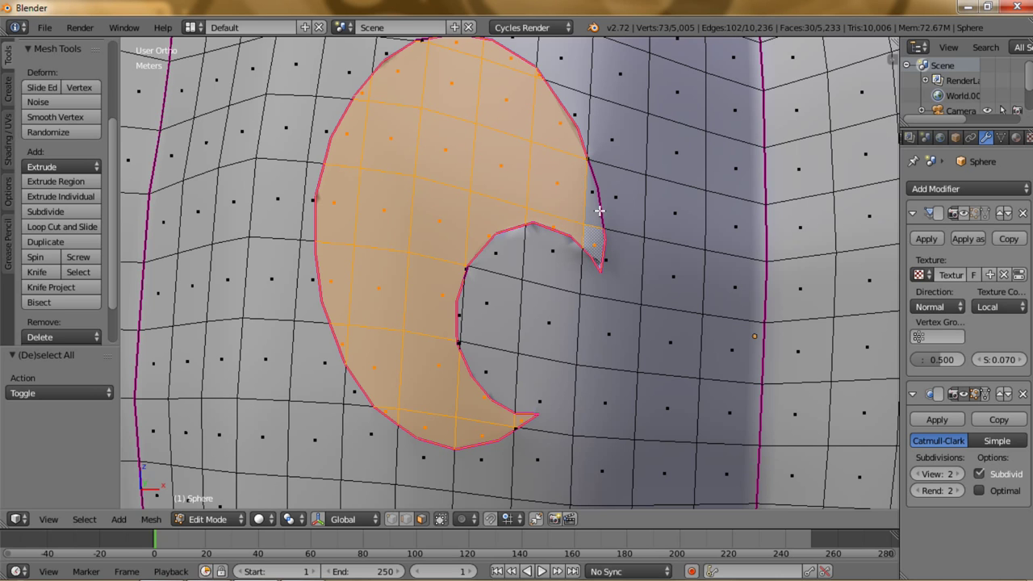
right_click(597, 212, "shift")
Zoom in to add the missed sliver by the inner edge and the last face at the crescent's top.
scroll(539, 296, "up", 2)
scroll(539, 296, "up", 2)
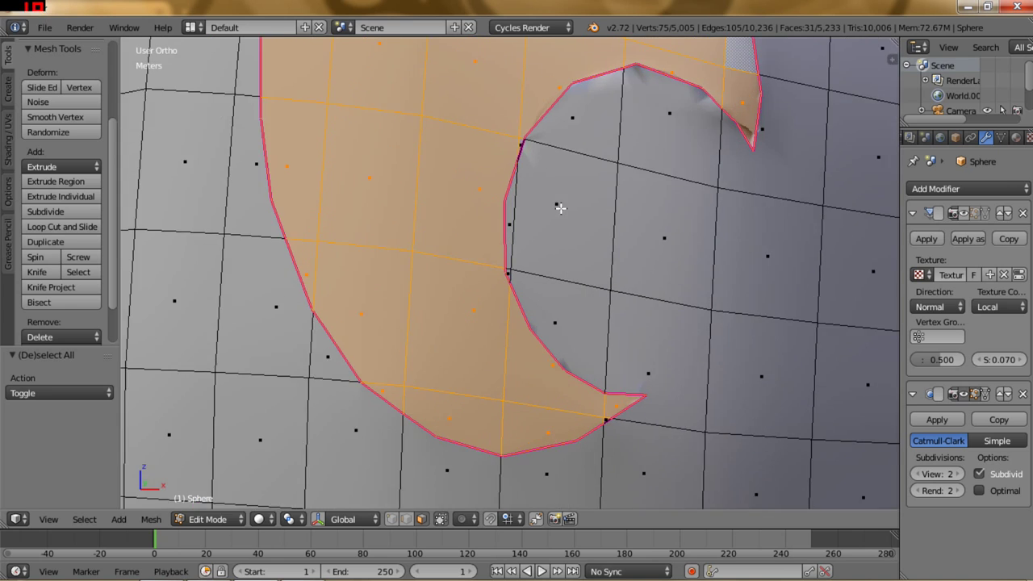
scroll(539, 296, "up", 2)
scroll(534, 341, "up", 1)
scroll(557, 213, "up", 2)
scroll(511, 197, "up", 1)
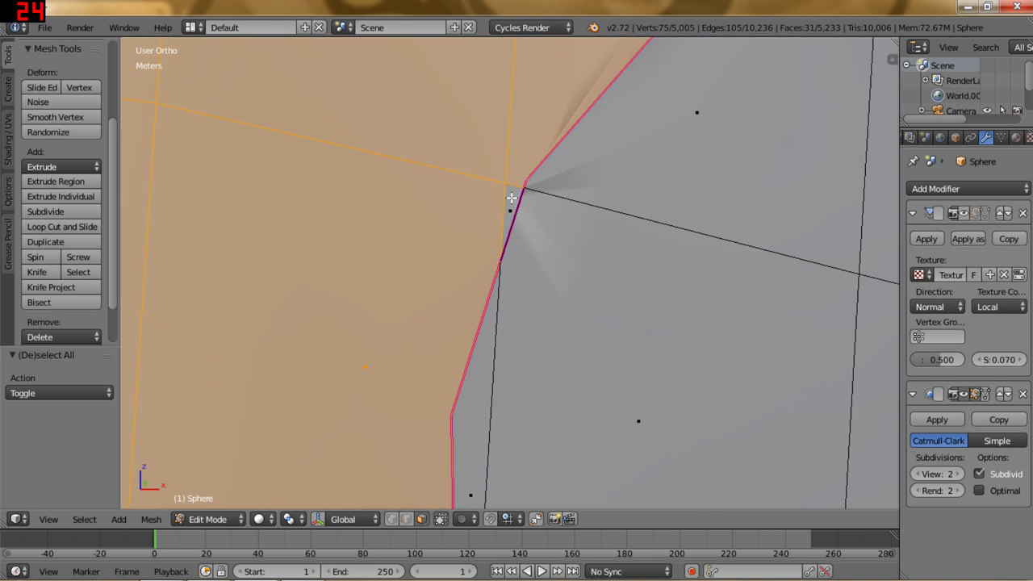
right_click(512, 198, "shift")
scroll(536, 288, "down", 1)
scroll(535, 288, "down", 2)
scroll(535, 288, "down", 2)
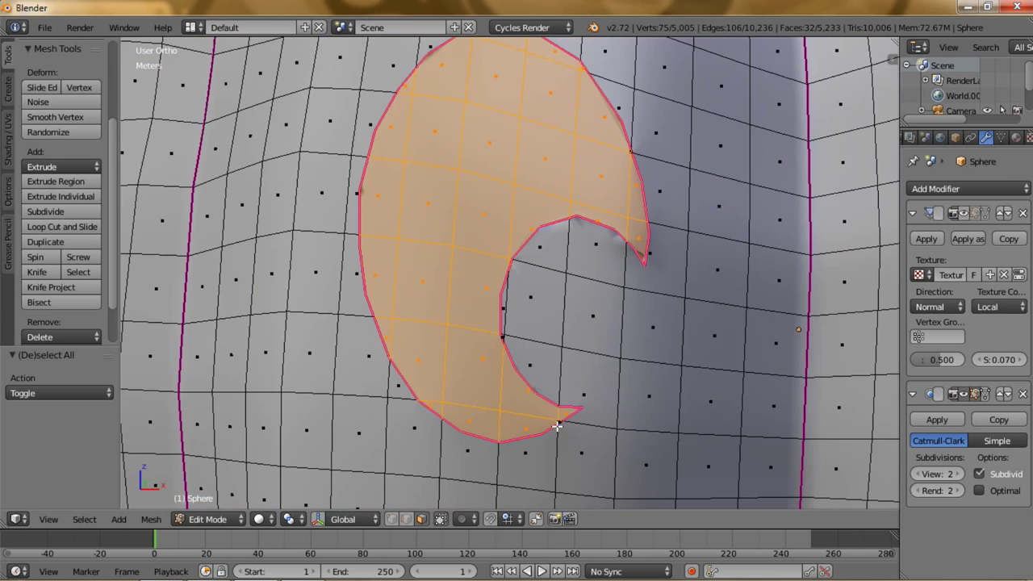
scroll(547, 367, "up", 1)
scroll(535, 261, "up", 1)
scroll(600, 334, "up", 2)
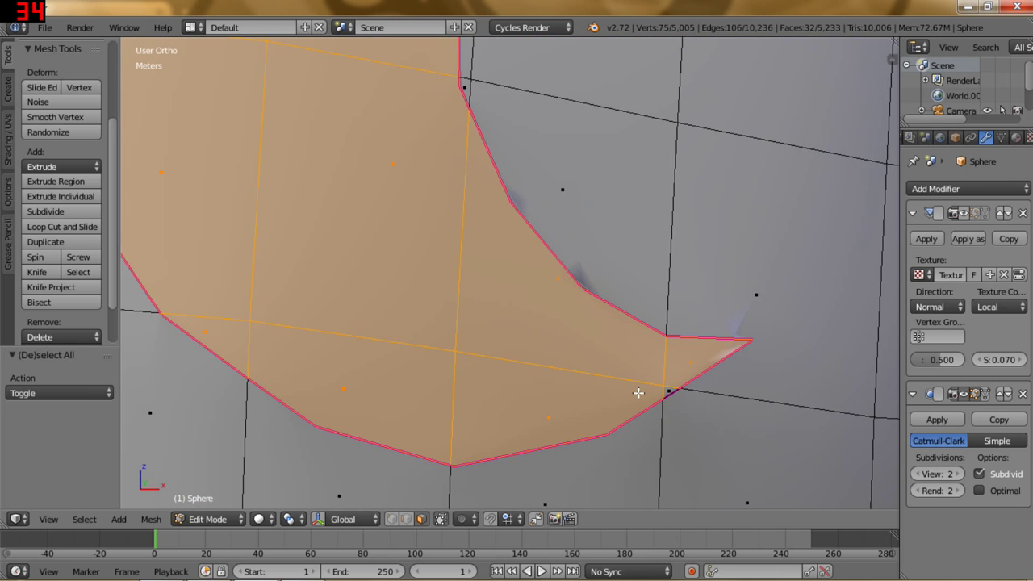
scroll(358, 274, "up", 1)
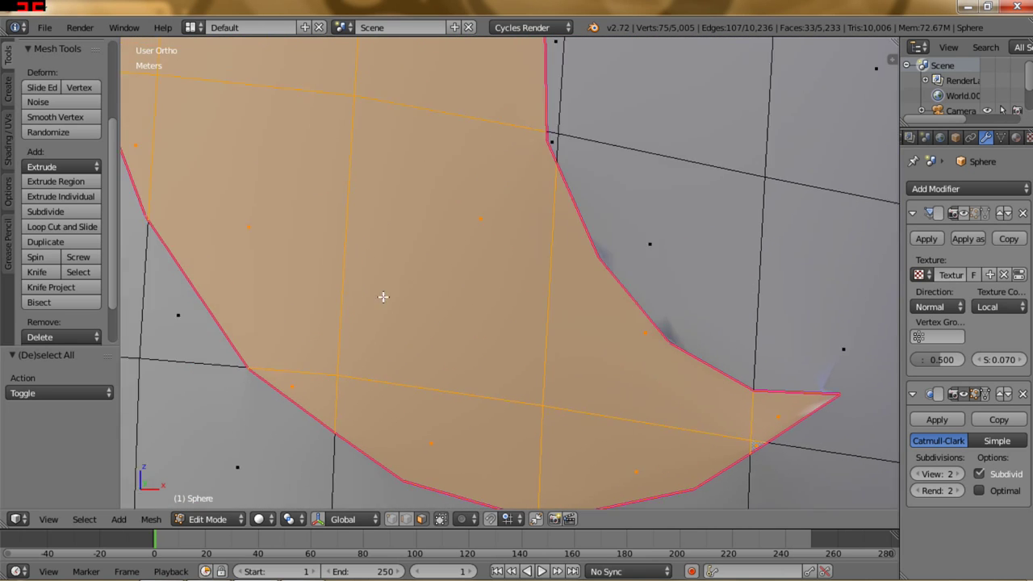
scroll(362, 148, "up", 2)
scroll(431, 307, "up", 1)
scroll(419, 126, "up", 1)
scroll(419, 127, "up", 1)
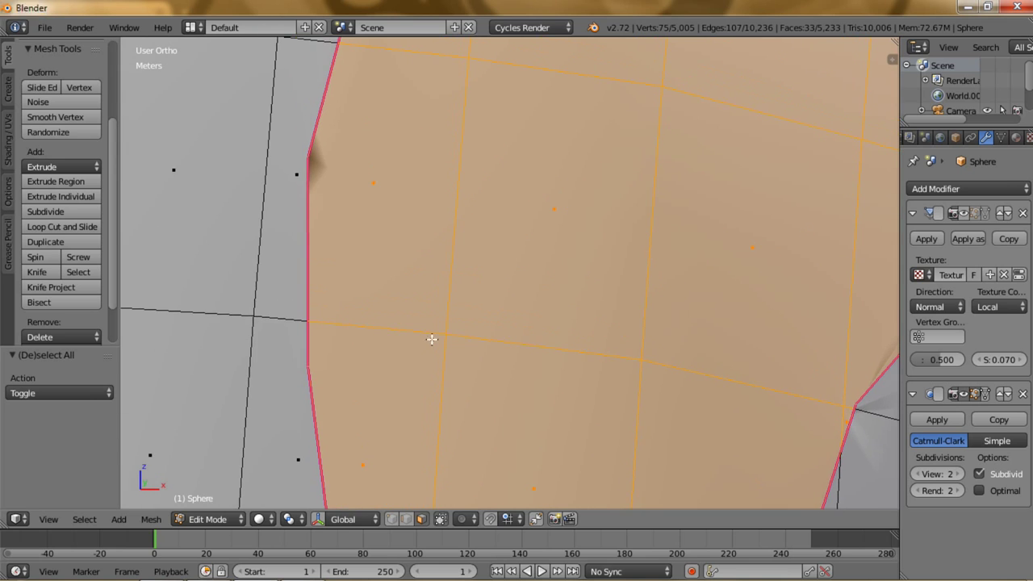
scroll(445, 138, "down", 1)
scroll(487, 229, "down", 2)
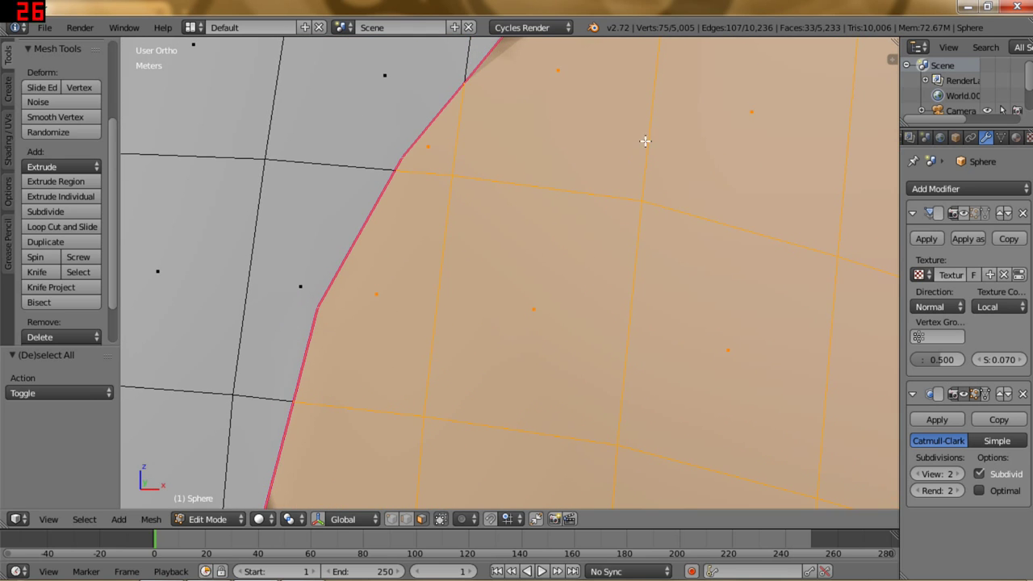
scroll(498, 315, "up", 1)
scroll(341, 323, "up", 1)
right_click(394, 109, "shift")
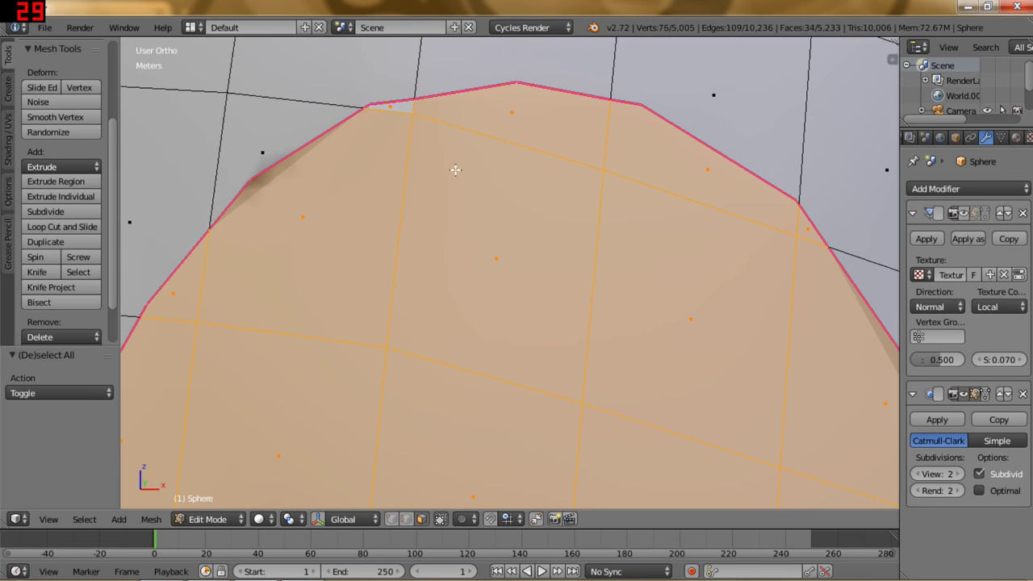
scroll(521, 242, "up", 1)
scroll(576, 345, "up", 2)
scroll(502, 191, "up", 1)
scroll(542, 240, "down", 1)
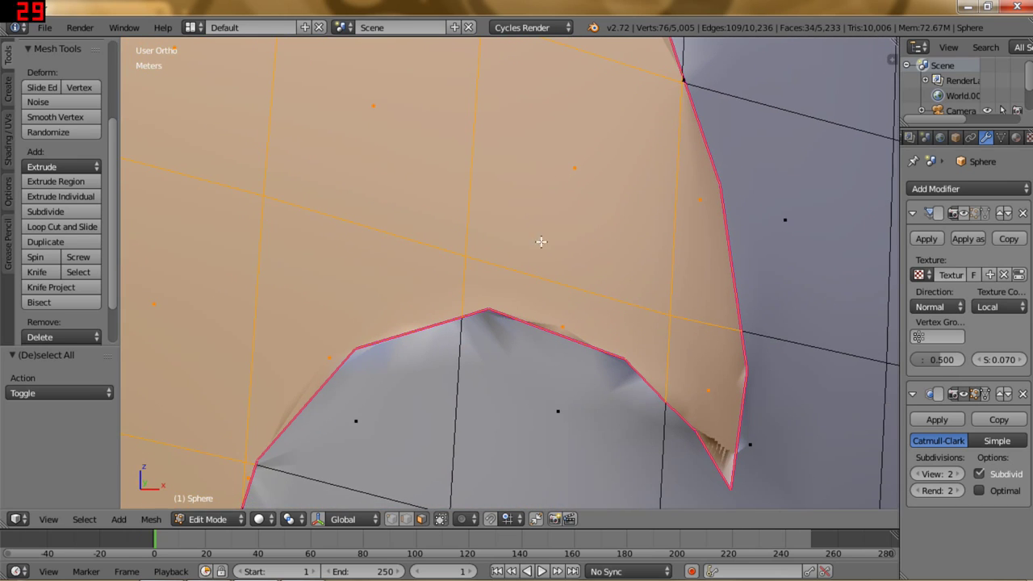
scroll(557, 323, "down", 1)
scroll(396, 247, "down", 1)
scroll(393, 248, "down", 1)
scroll(393, 249, "down", 2)
scroll(435, 255, "up", 1)
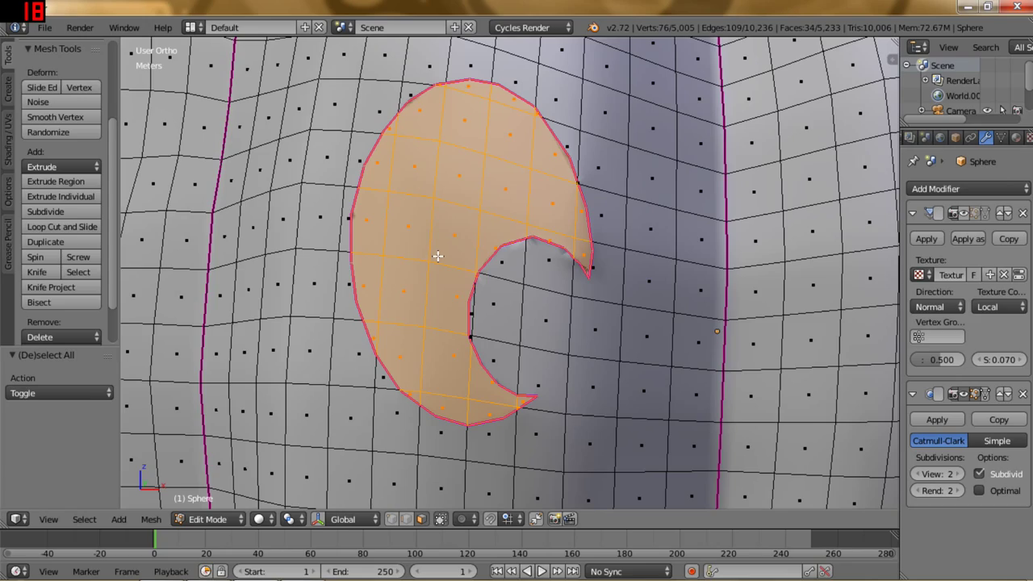
Delete the selected crescent faces and inspect the resulting hole in Object Mode.
key("x")
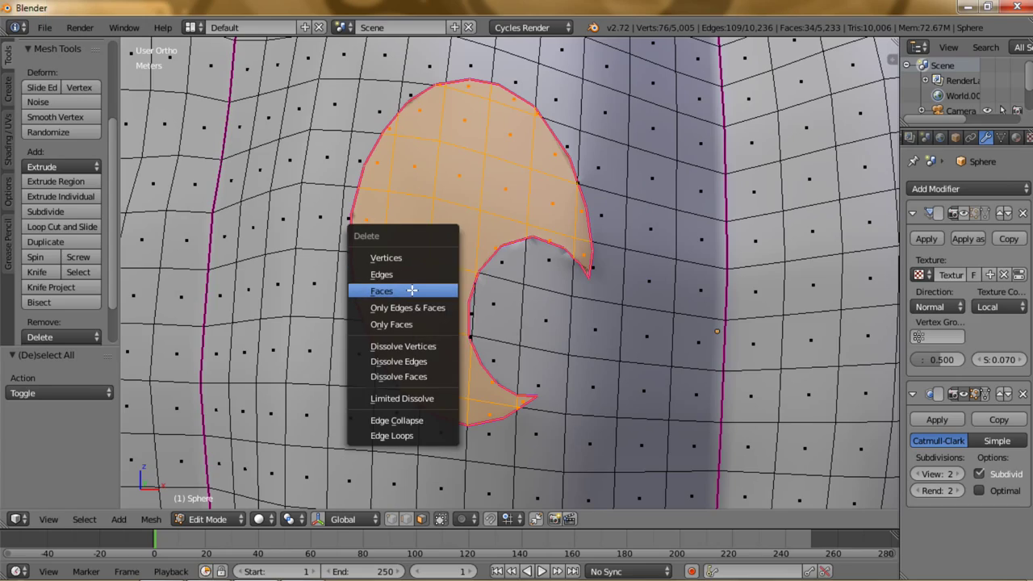
left_click(411, 288)
scroll(452, 242, "down", 2)
scroll(484, 283, "down", 1)
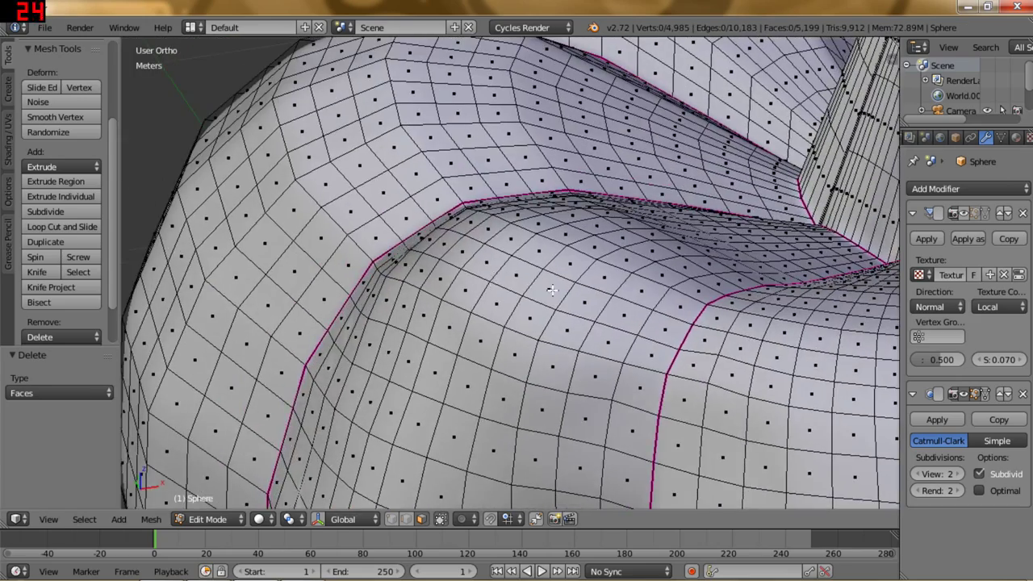
scroll(605, 339, "down", 3)
scroll(665, 373, "down", 1)
scroll(664, 373, "up", 1)
scroll(491, 341, "up", 1)
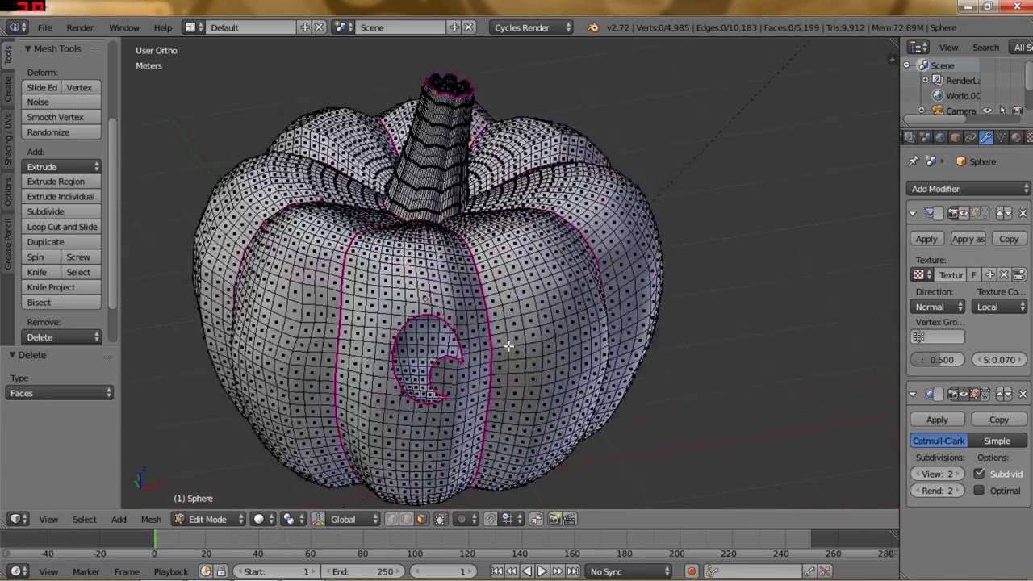
scroll(491, 355, "up", 2)
scroll(487, 367, "up", 1)
key("Tab")
Zoom in on the hole's inner notch and grab its tip vertex in vertex select mode.
mouse_move(499, 389)
middle_mouse_down()
mouse_move(517, 221)
mouse_move(536, 259)
mouse_move(482, 249)
mouse_move(451, 263)
mouse_move(450, 297)
mouse_move(489, 288)
mouse_move(503, 266)
mouse_move(470, 249)
middle_mouse_up()
key("Tab")
scroll(411, 231, "up", 4)
scroll(415, 221, "up", 2)
mouse_move(415, 222)
middle_mouse_down()
mouse_move(544, 263)
mouse_move(517, 265)
mouse_move(525, 293)
mouse_move(501, 304)
middle_mouse_up()
scroll(500, 304, "up", 2)
scroll(496, 300, "up", 1)
middle_click_drag(506, 247, 536, 282)
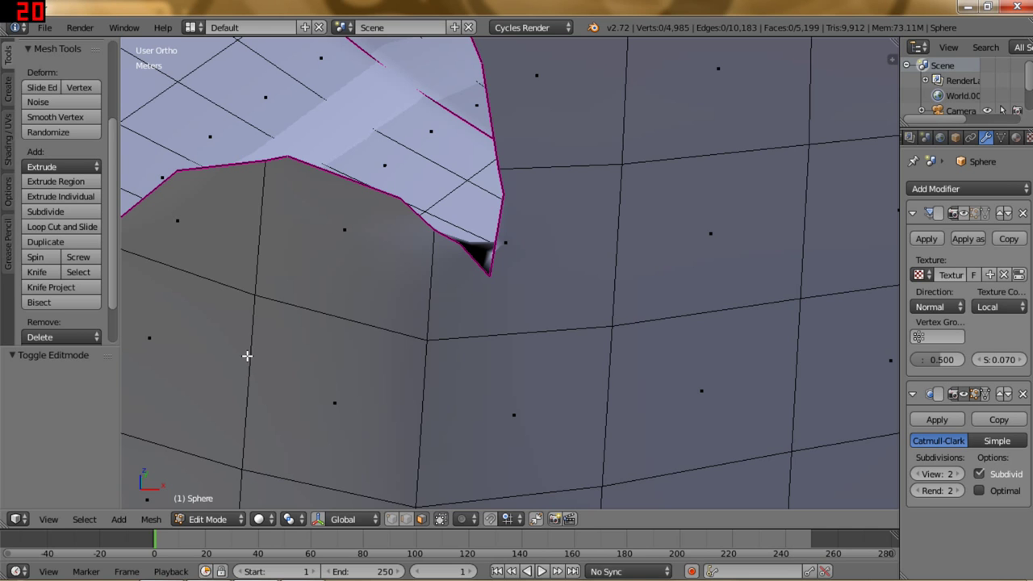
mouse_move(394, 299)
middle_mouse_down()
mouse_move(396, 288)
mouse_move(463, 272)
mouse_move(335, 271)
middle_mouse_up()
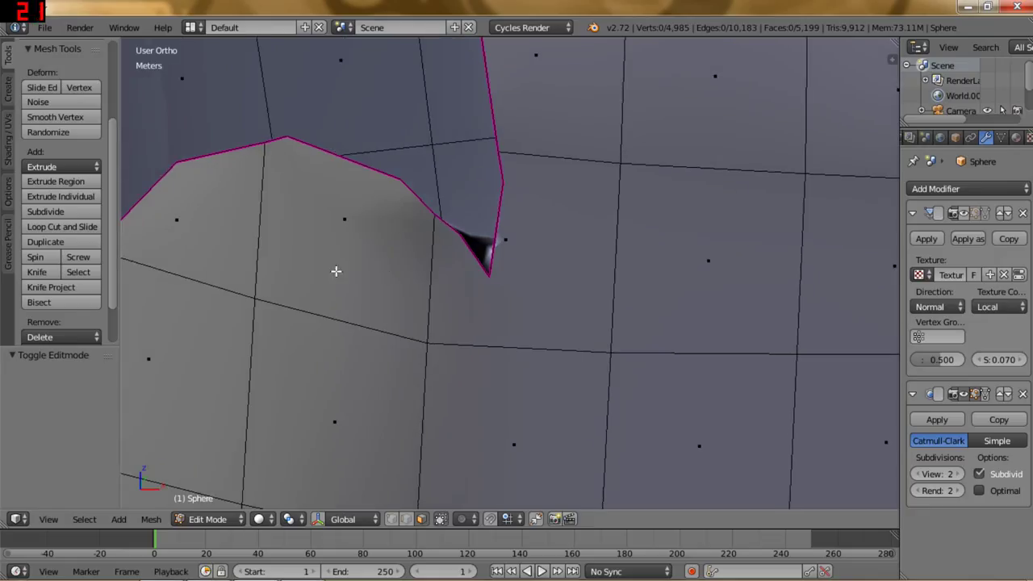
left_click(403, 520)
right_click(488, 274)
key("g")
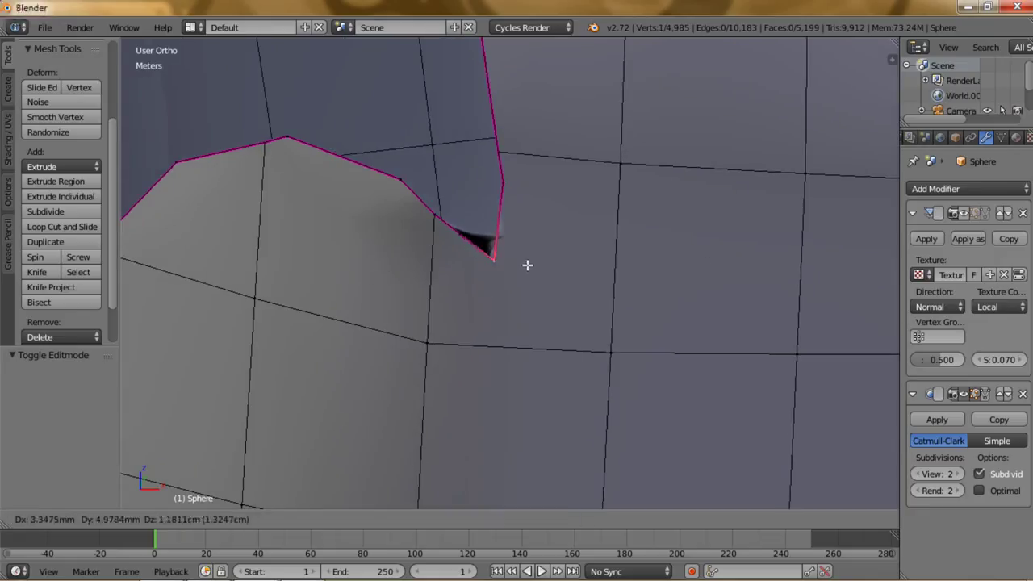
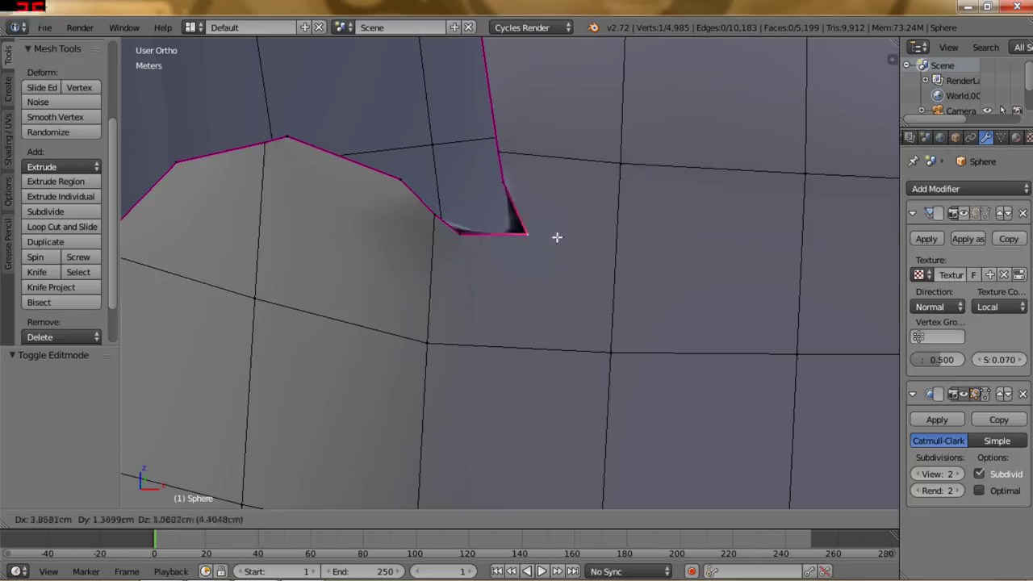
Keep the crescent eye's tip vertex at its lowered position, cancelling further trial moves.
left_click(485, 253)
key("g")
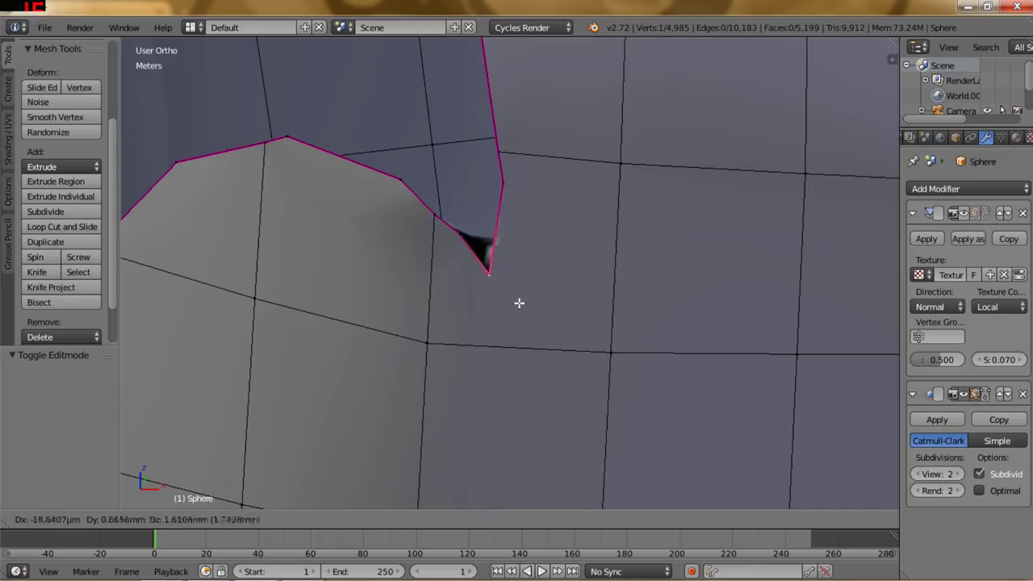
key("z")
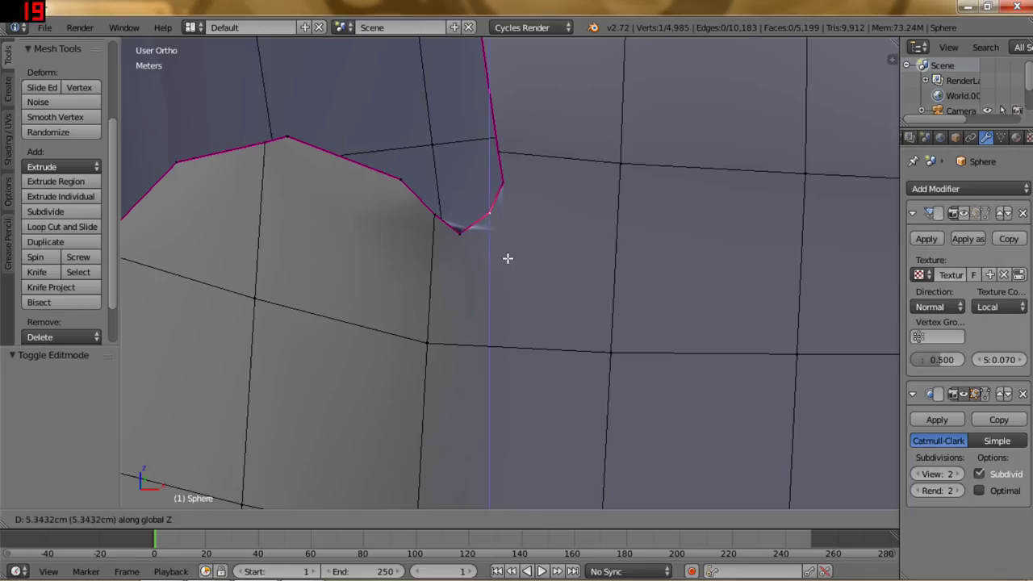
right_click(506, 257)
key("g")
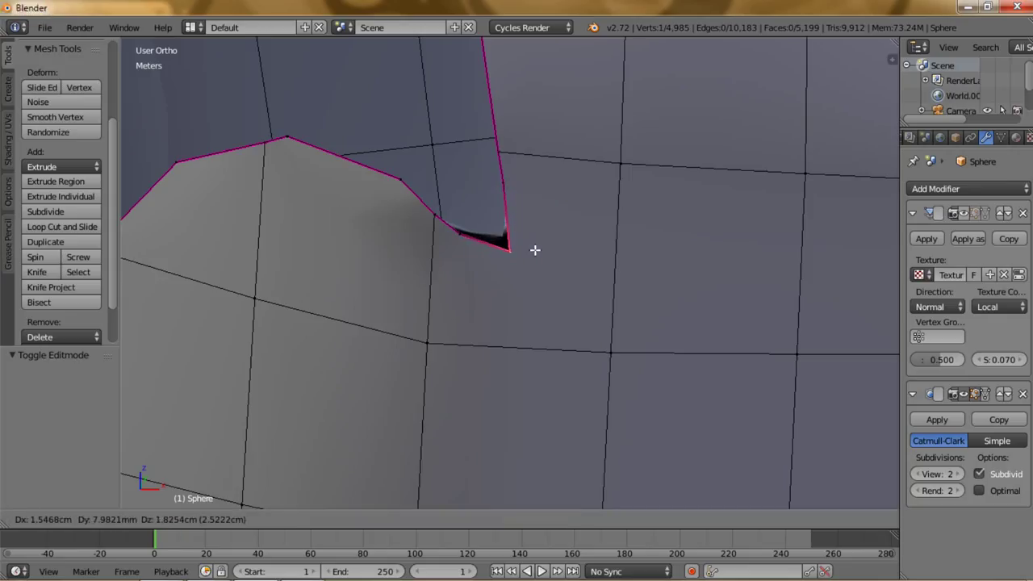
right_click(427, 256)
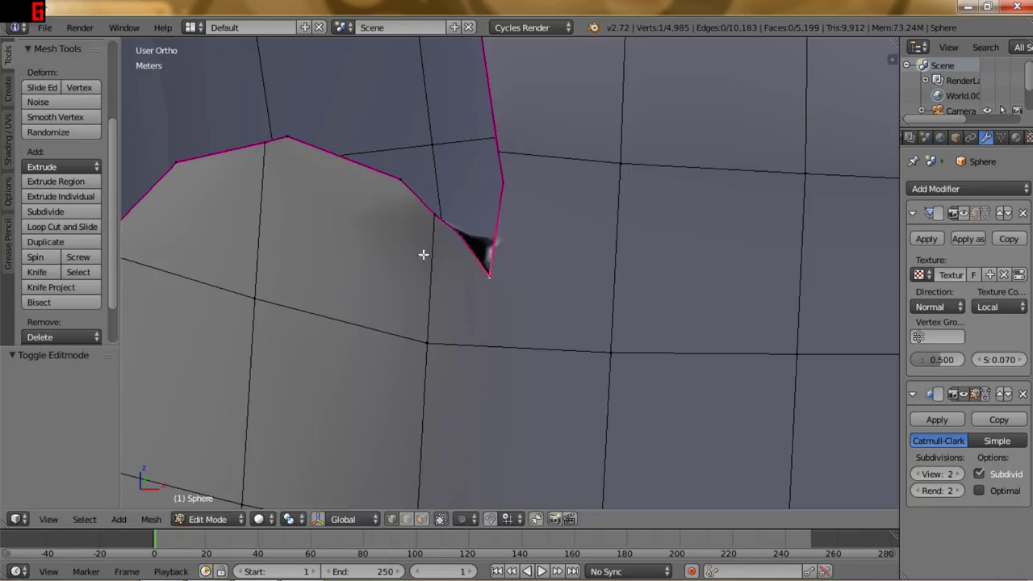
Orbit around the pumpkin, then return to the front orthographic view.
scroll(423, 255, "down", 2)
scroll(423, 255, "down", 2)
middle_click_drag(439, 365, 563, 310)
key("KP_1")
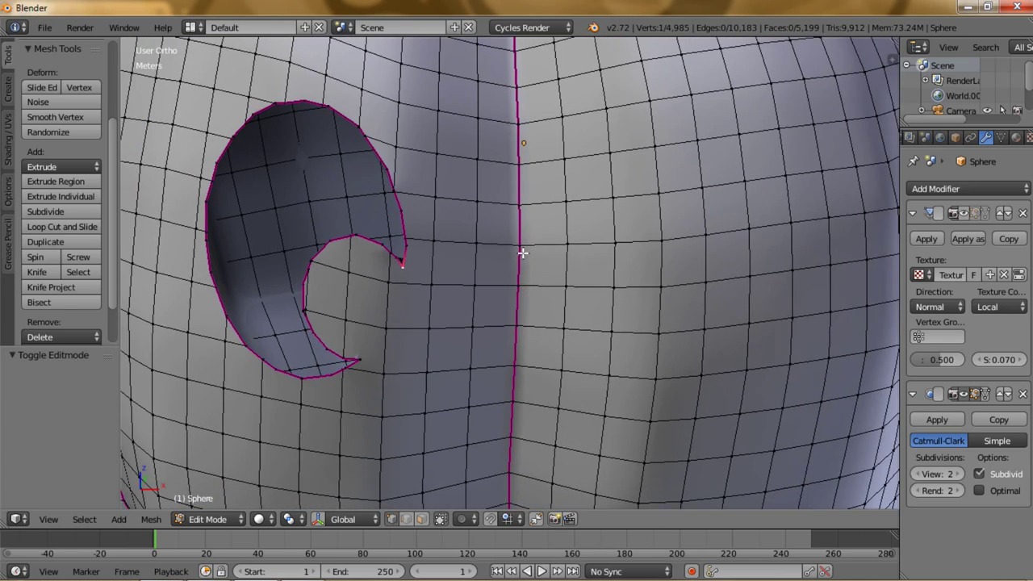
Show the mesh as wireframe, frame the second crescent eye reference, and activate the Knife tool.
key("z")
scroll(611, 230, "down", 3)
scroll(495, 231, "up", 1)
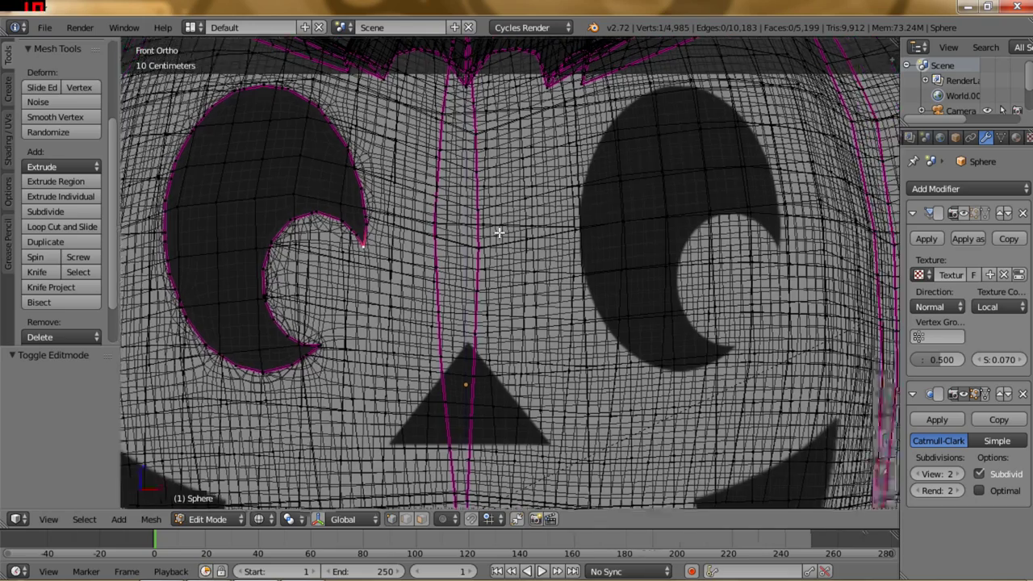
middle_click_drag(495, 231, 380, 224, "shift")
scroll(322, 231, "up", 1)
scroll(322, 231, "up", 1)
scroll(316, 240, "up", 1)
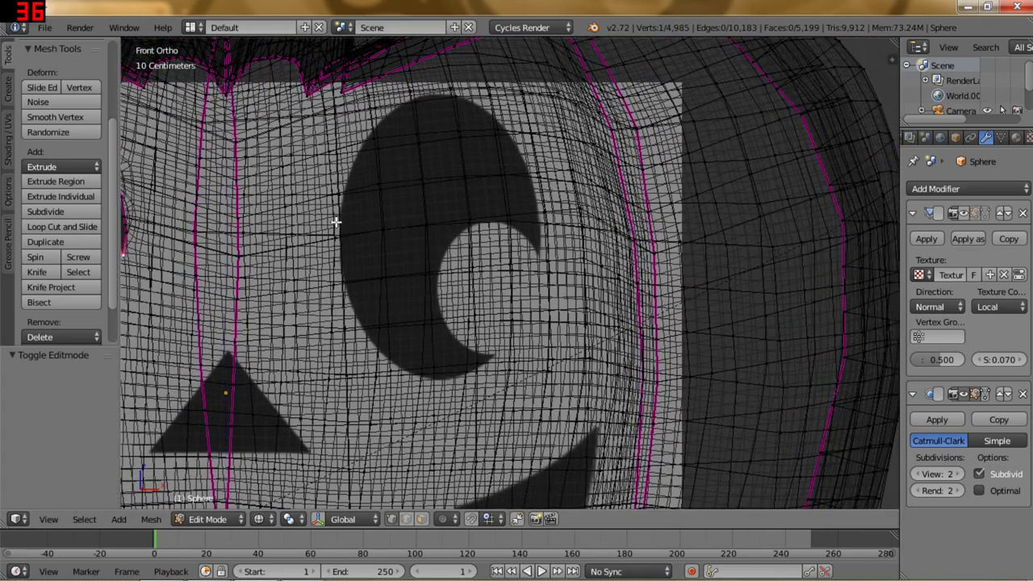
scroll(337, 224, "up", 1)
scroll(331, 221, "up", 1)
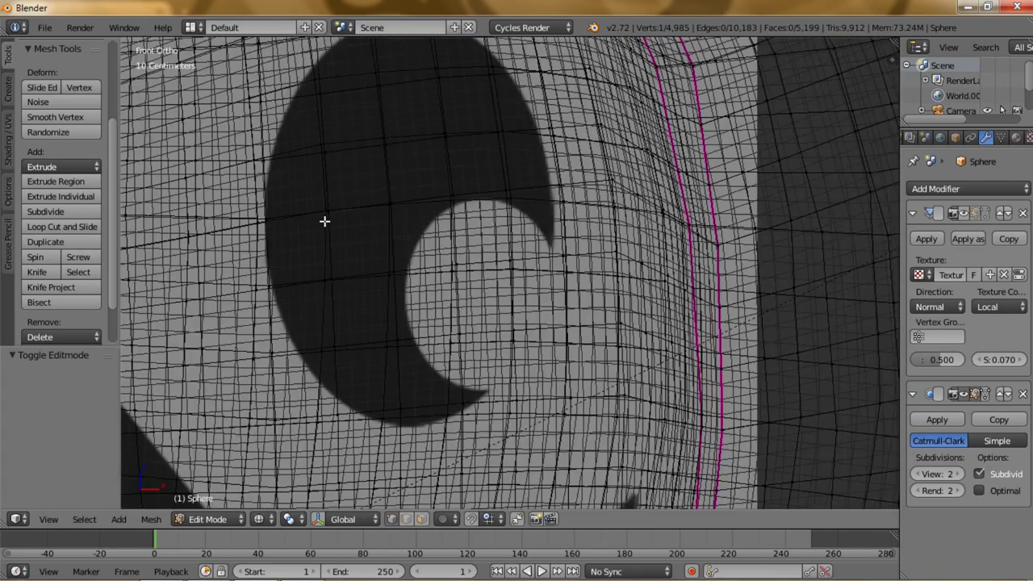
scroll(324, 220, "down", 1)
middle_click_drag(334, 214, 364, 219, "shift")
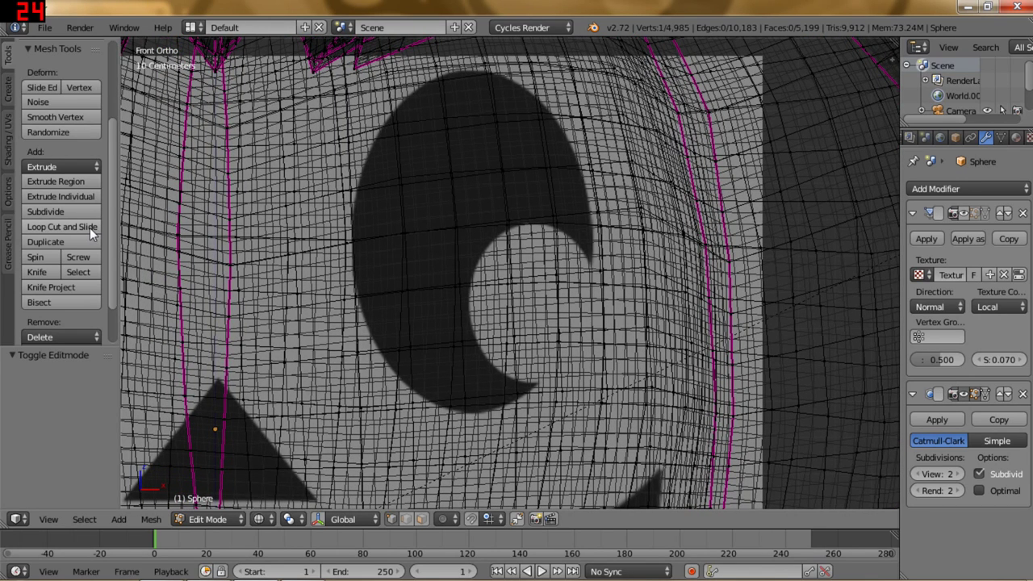
left_click(42, 268)
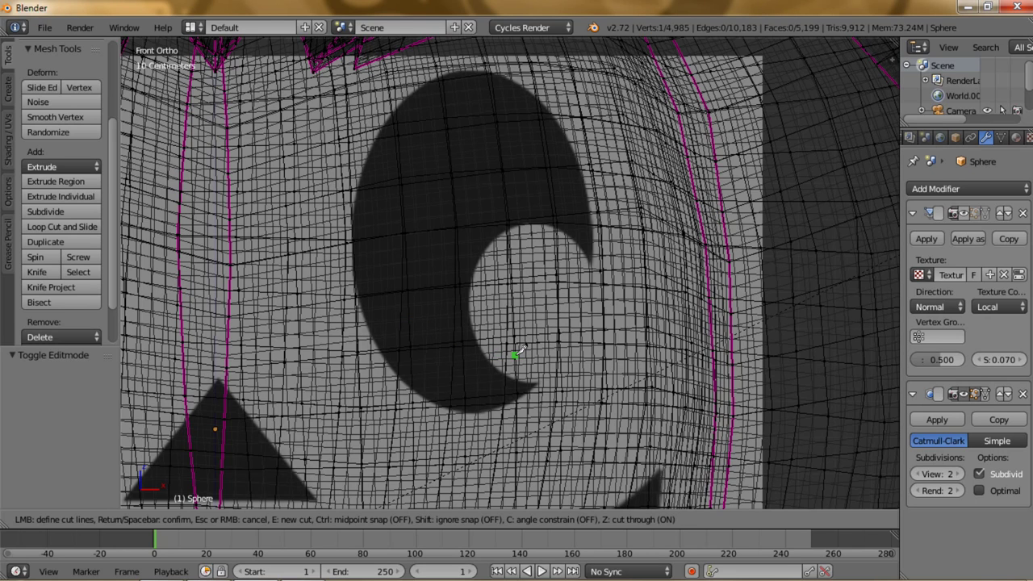
Knife-cut the crescent's inner curve from its lower tip up around the upper tip.
key("shift")
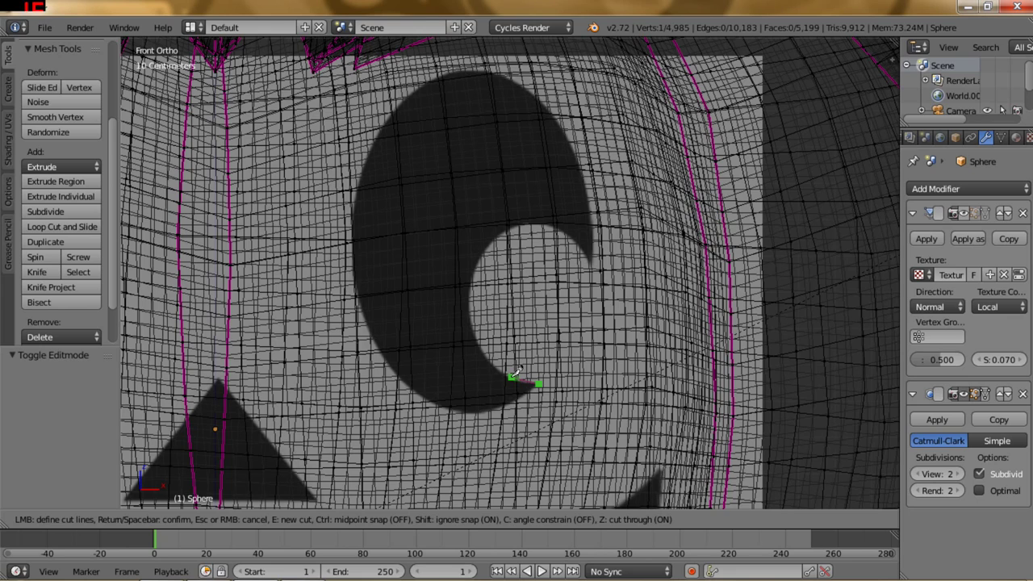
left_click(510, 373)
left_click(489, 358)
left_click(478, 339)
left_click(469, 319)
left_click(469, 286)
left_click(480, 260)
left_click(507, 232)
left_click(547, 223)
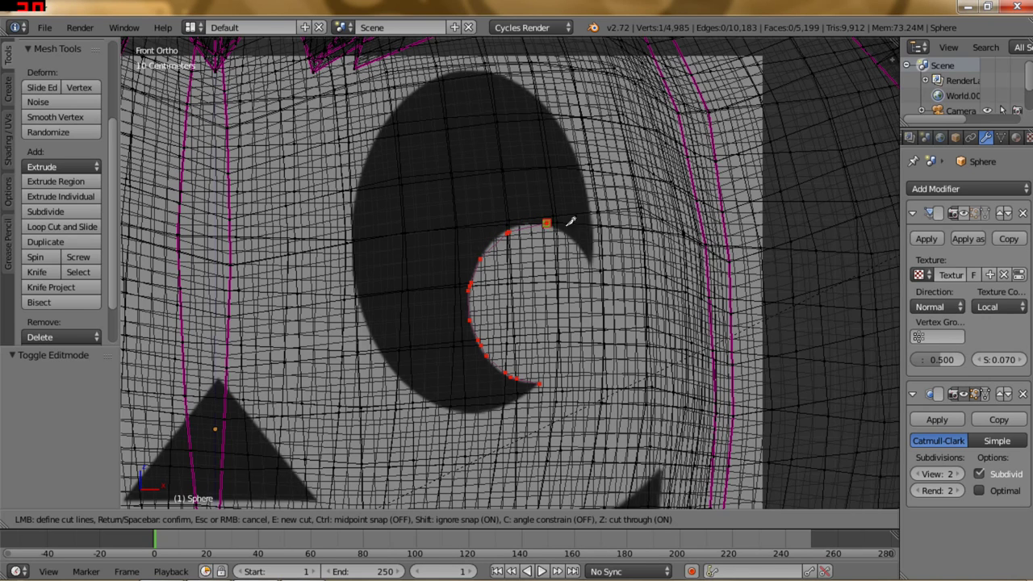
left_click(582, 247)
left_click(591, 261)
left_click(591, 219)
Continue the cut along the crescent's top and outer edge back to the lower tip, and confirm.
left_click(582, 168)
left_click(558, 117)
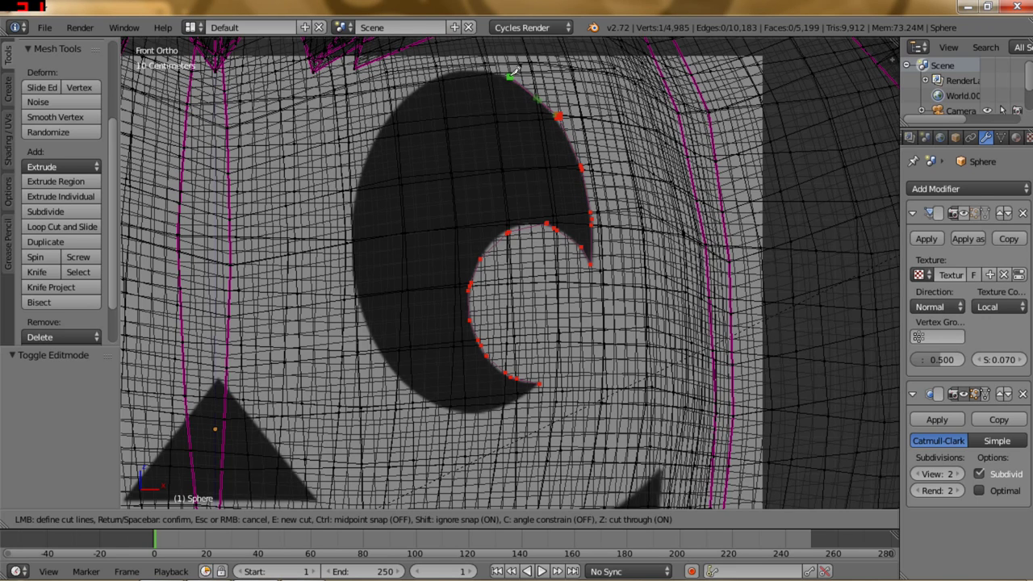
left_click(508, 76)
left_click(464, 71)
left_click(429, 79)
left_click(394, 110)
left_click(384, 125)
left_click(367, 153)
left_click(352, 210)
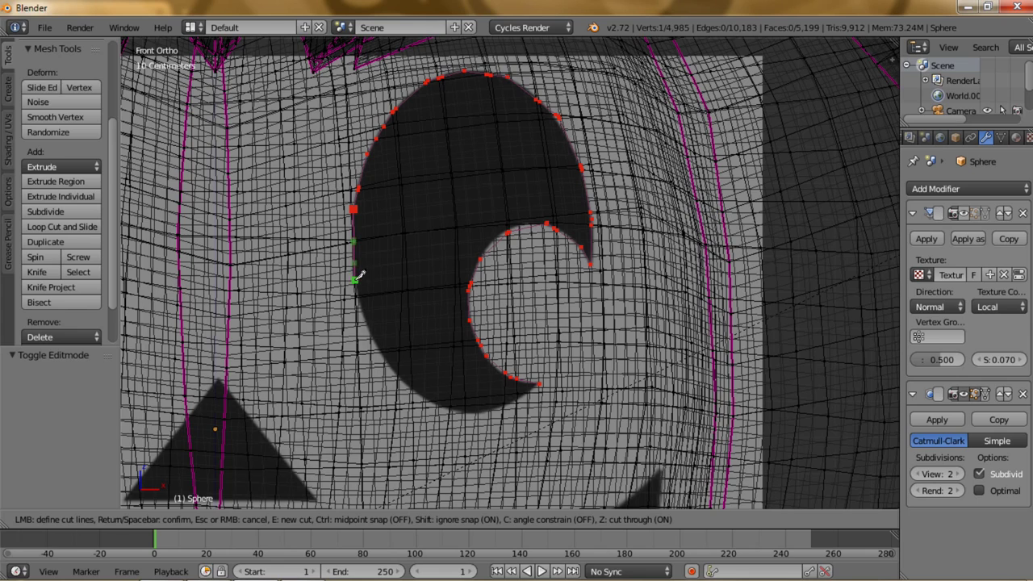
left_click(367, 327)
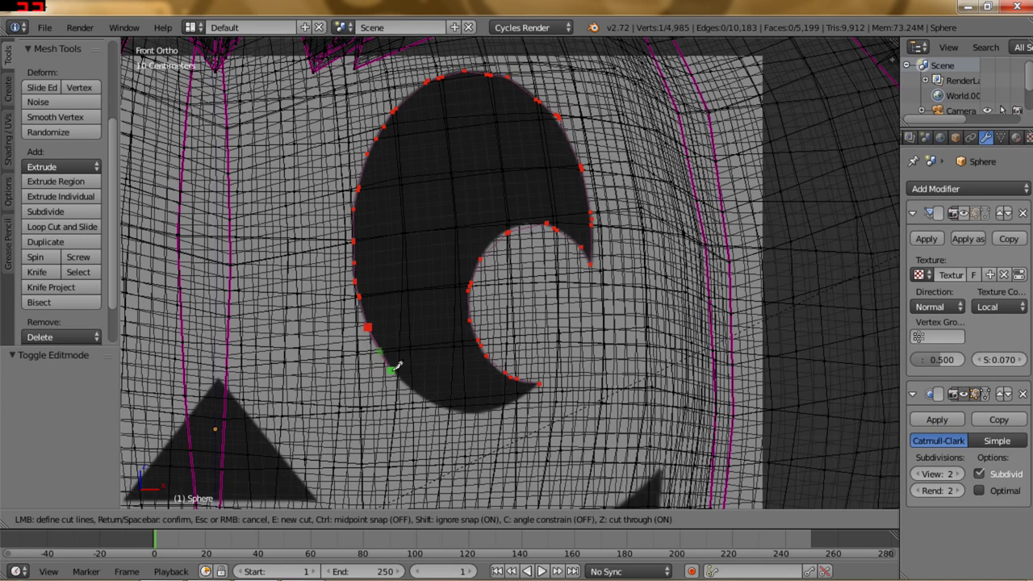
left_click(434, 406)
left_click(511, 407)
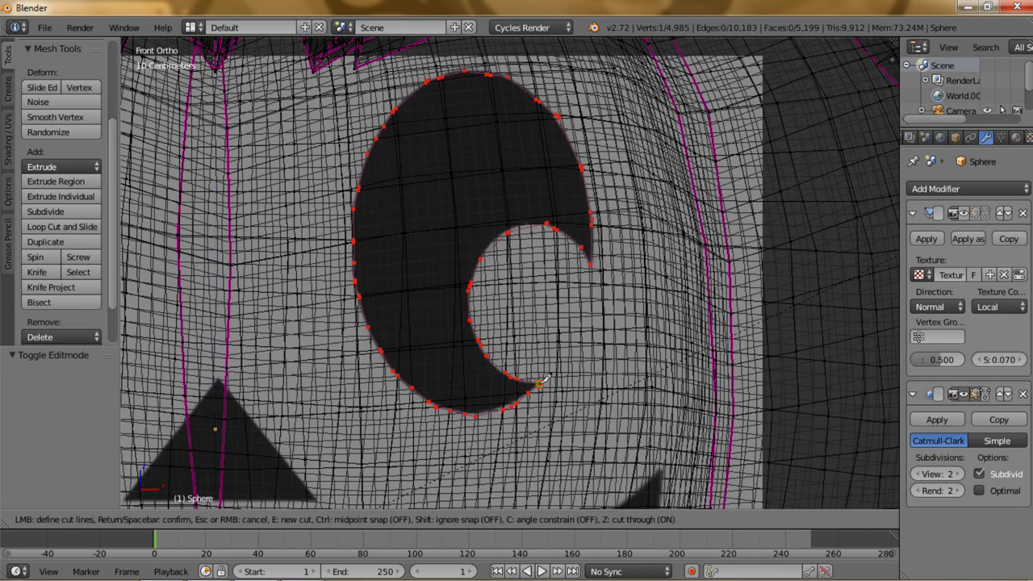
key("Return")
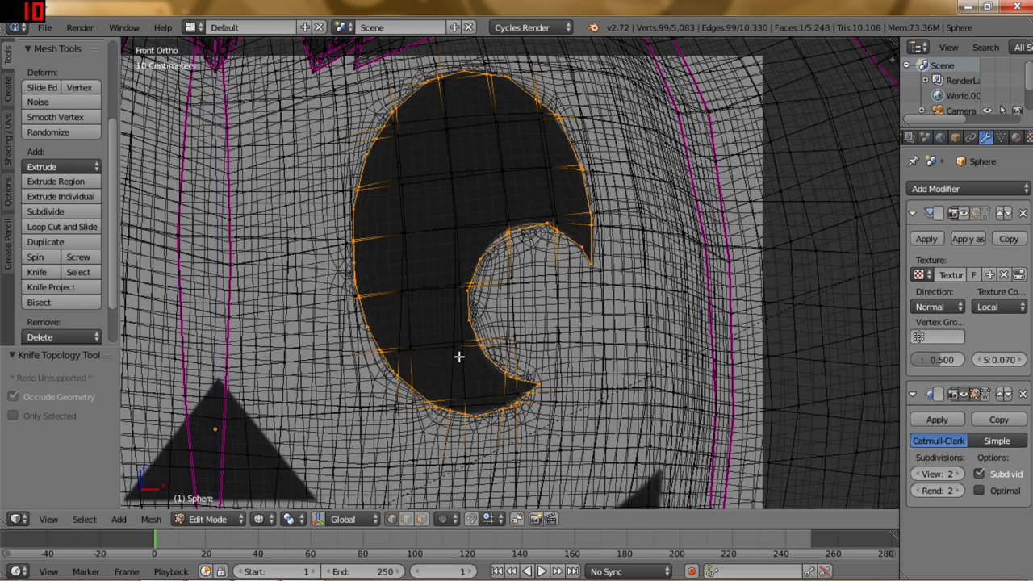
Crease the second crescent's outline edges at 1.000 in solid view, then deselect everything.
key("z")
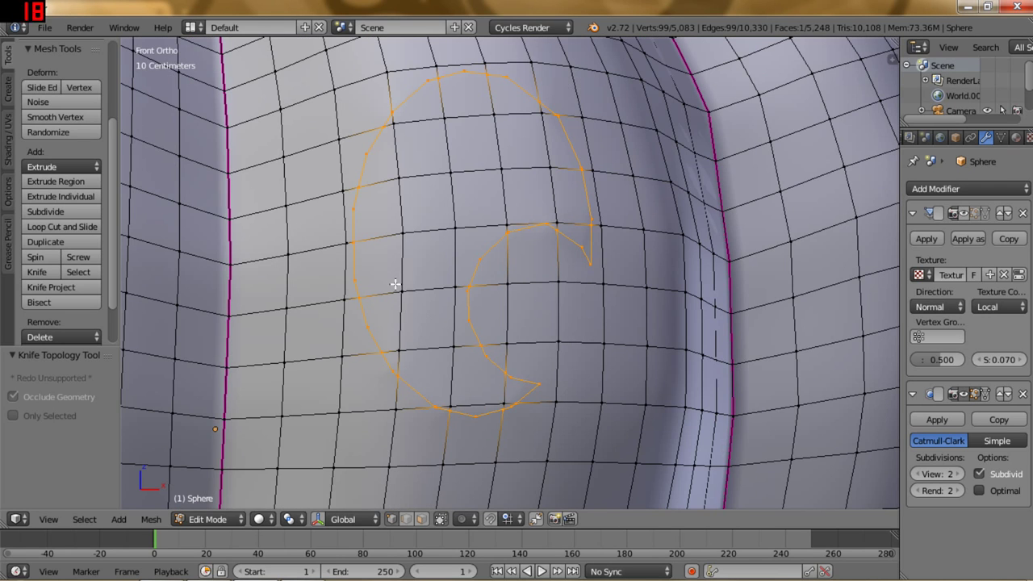
middle_click_drag(396, 282, 202, 458)
left_click(150, 523)
mouse_move(169, 308)
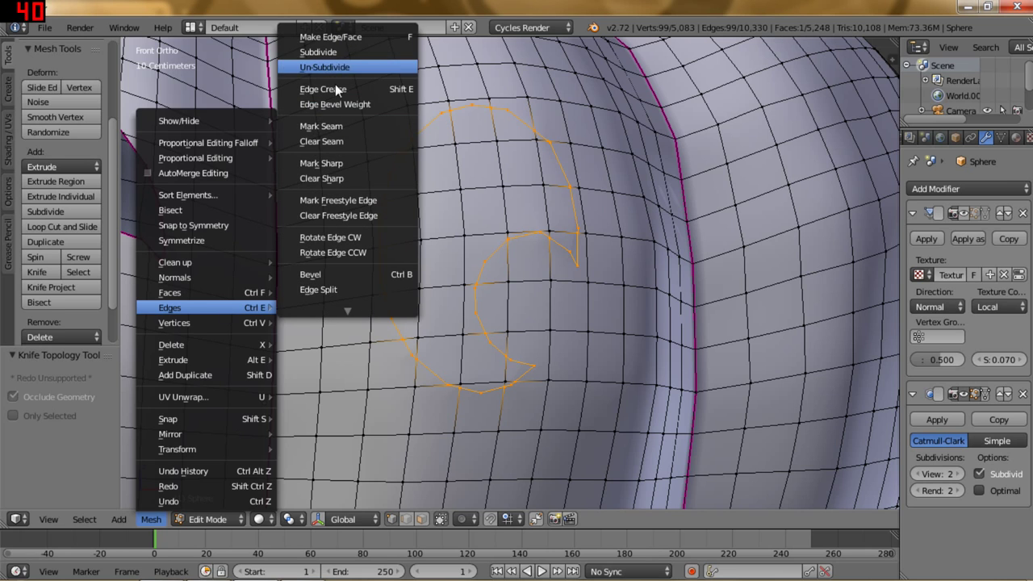
left_click(335, 87)
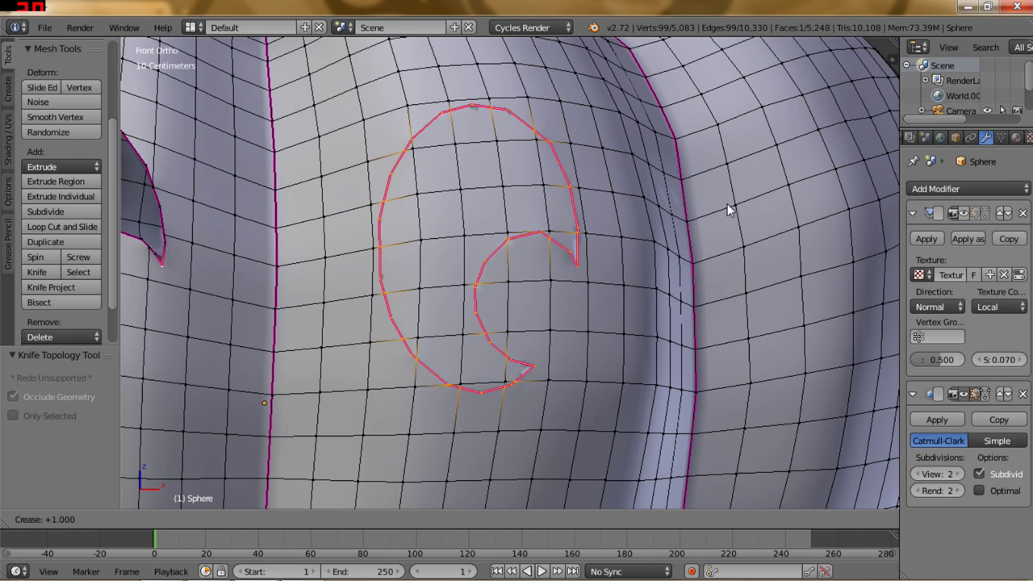
left_click(730, 230)
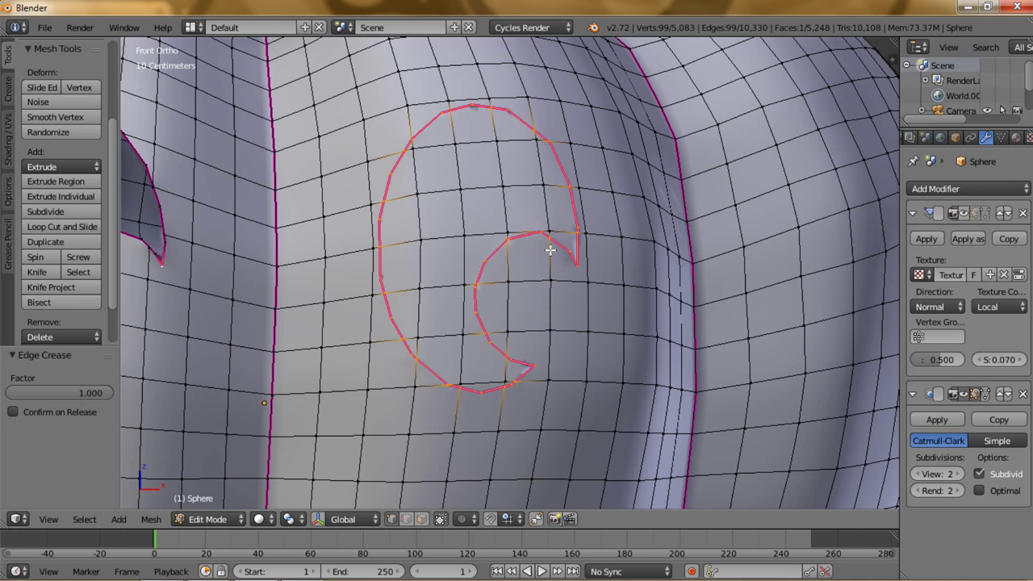
key("a")
left_click(421, 519)
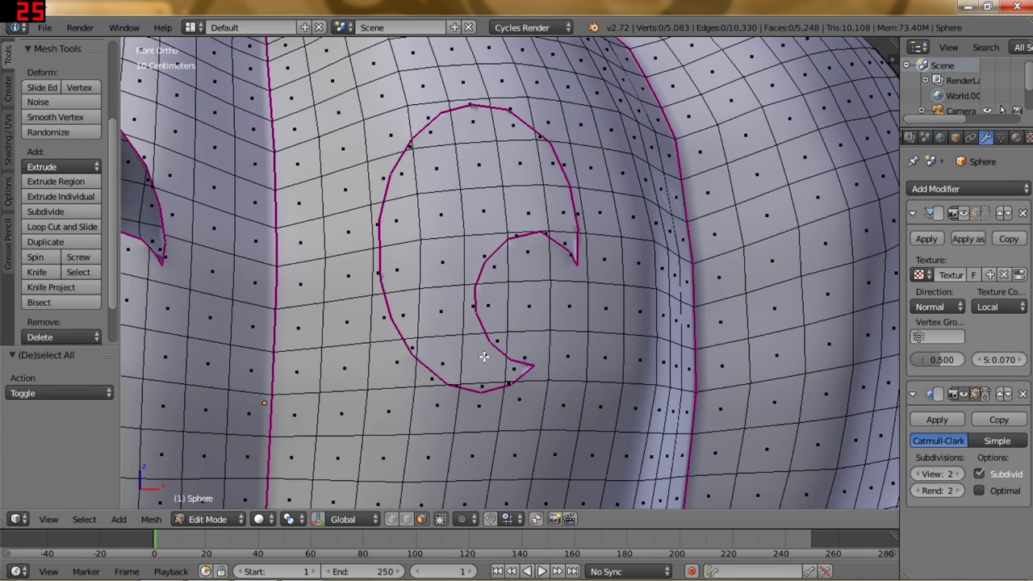
Select the faces in the lower and left parts of the second crescent.
scroll(484, 356, "up", 2)
right_click(518, 407)
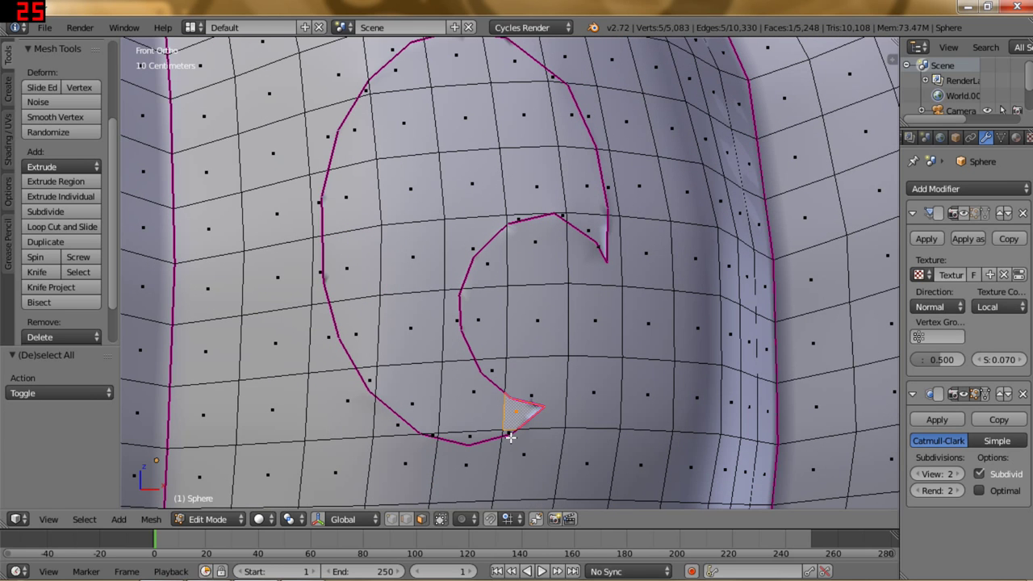
right_click(472, 436, "shift")
right_click(473, 396, "shift")
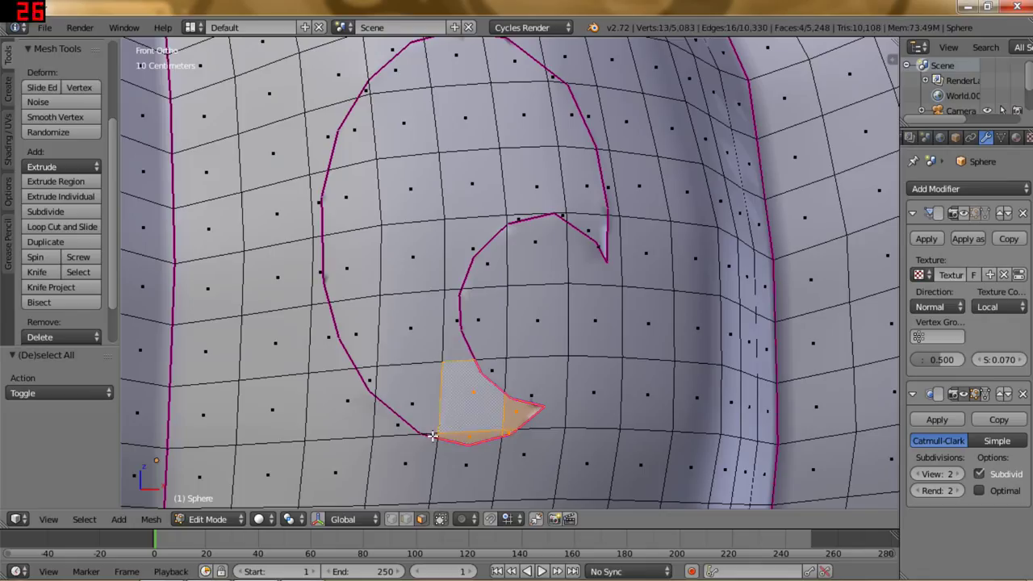
right_click(388, 383, "shift")
right_click(368, 387, "shift")
right_click(355, 333, "shift")
right_click(420, 327, "shift")
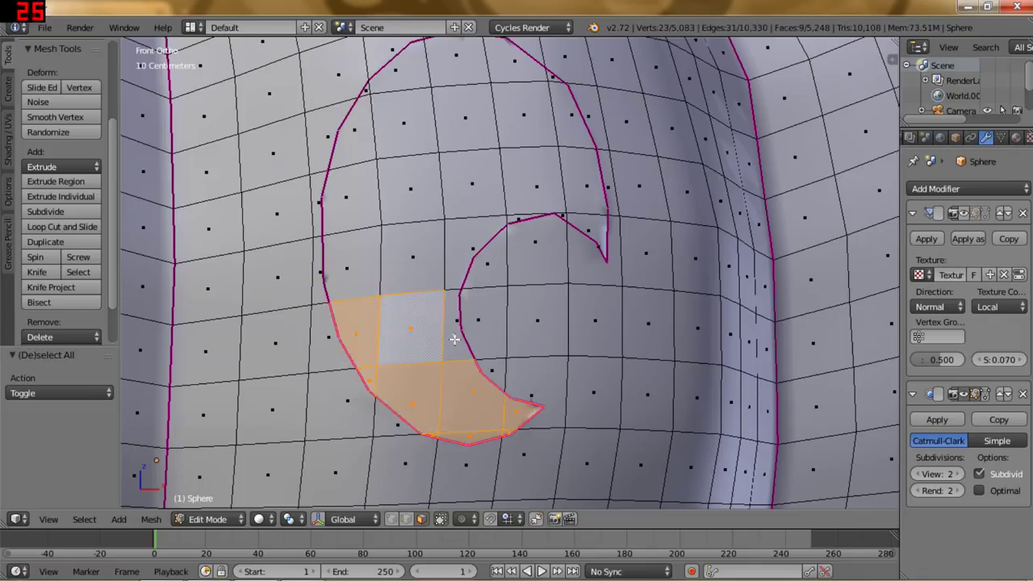
right_click(455, 340, "shift")
right_click(459, 267, "shift")
right_click(416, 258, "shift")
right_click(351, 263, "shift")
right_click(347, 194, "shift")
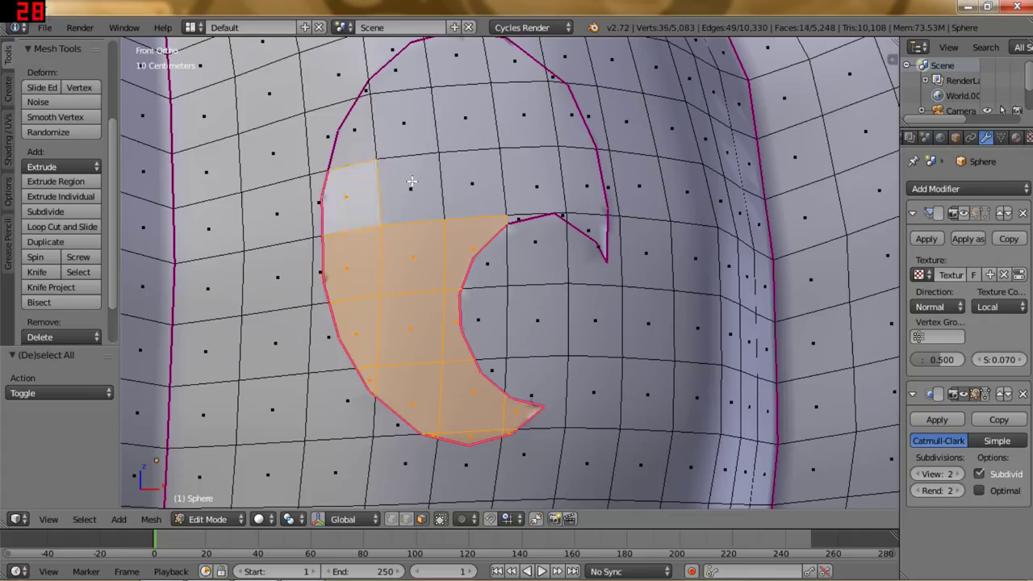
right_click(410, 190, "shift")
Add the faces along the crescent's top, upper-right area and inner tip to the selection.
right_click(404, 121, "shift")
right_click(360, 129, "shift")
right_click(379, 81, "shift")
right_click(404, 60, "shift")
right_click(458, 60, "shift")
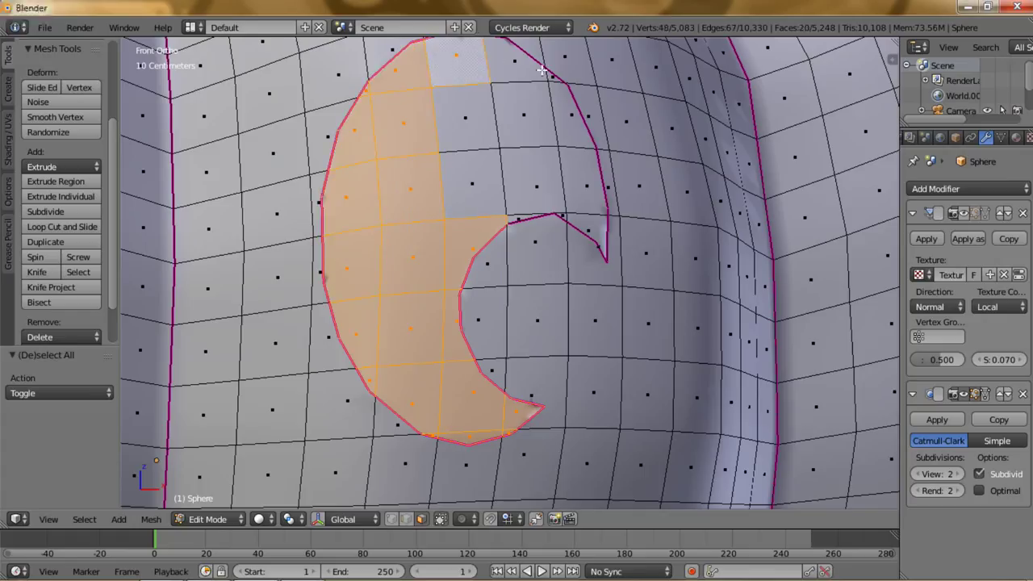
right_click(521, 66, "shift")
right_click(573, 113, "shift")
right_click(524, 113, "shift")
right_click(464, 117, "shift")
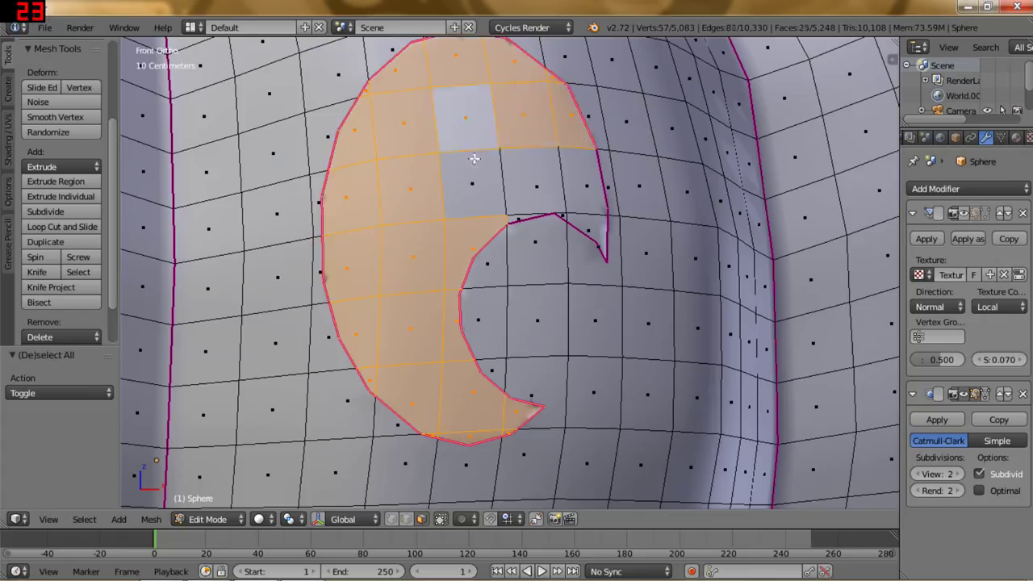
right_click(473, 182, "shift")
right_click(533, 181, "shift")
right_click(581, 182, "shift")
right_click(601, 230, "shift")
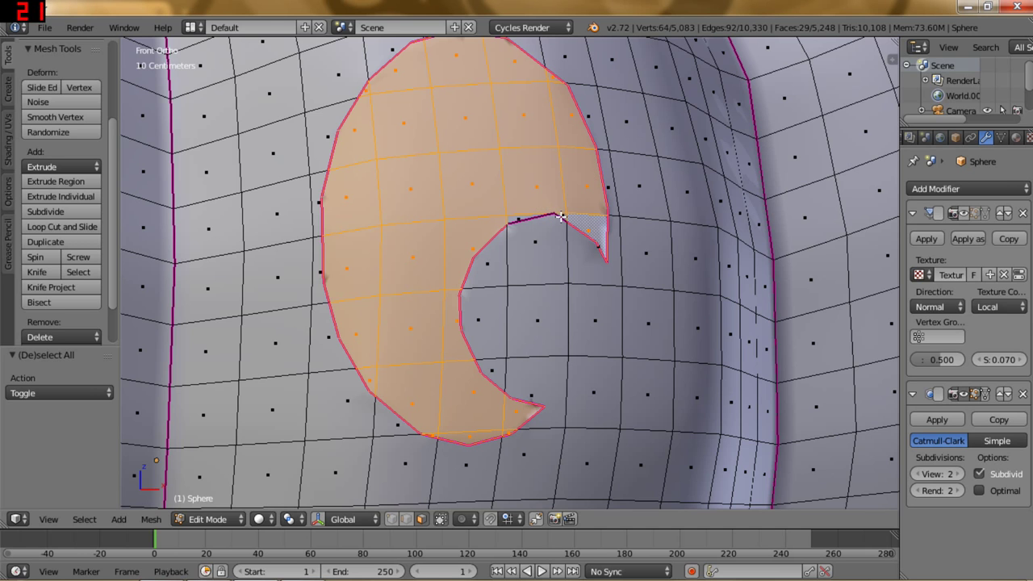
right_click(521, 218, "shift")
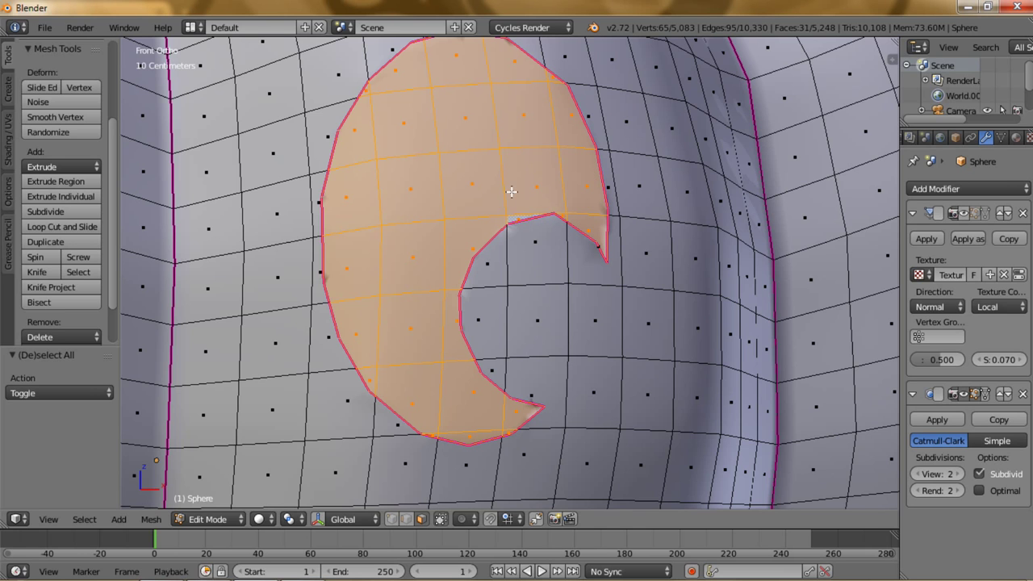
Delete the selected faces to open the eye hole and frame the whole pumpkin.
scroll(511, 194, "down", 2)
scroll(508, 200, "down", 3)
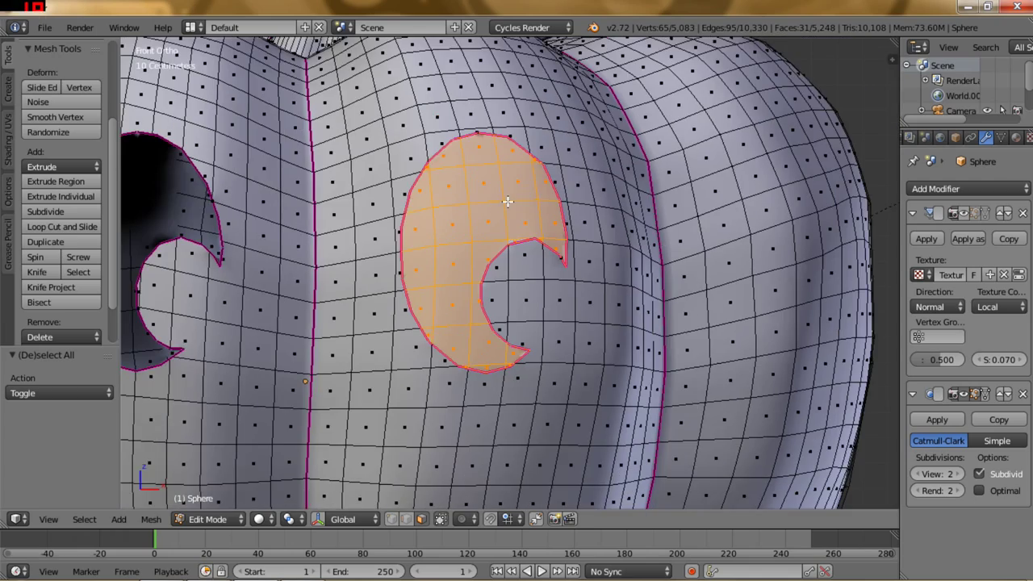
key("x")
left_click(506, 205)
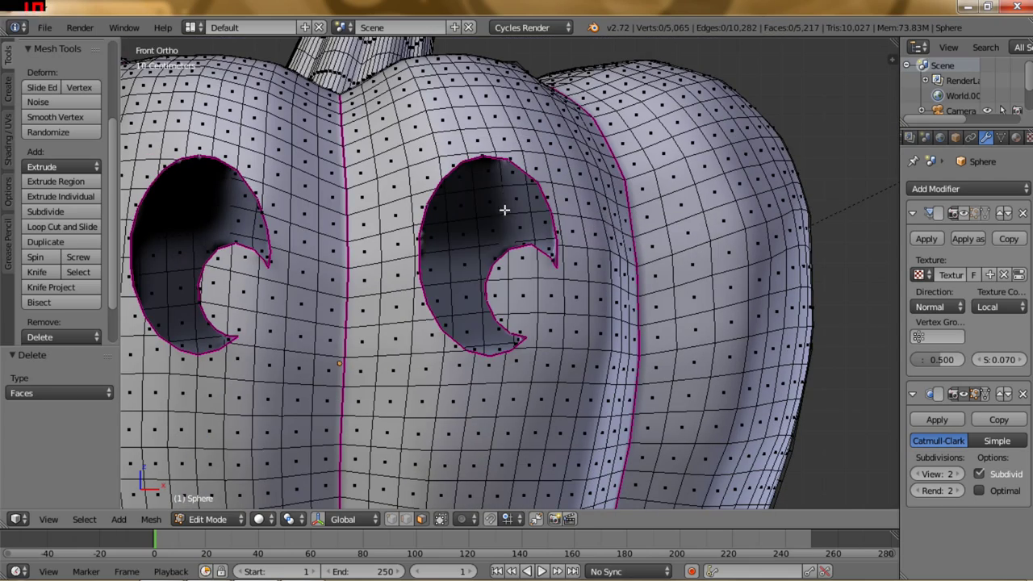
scroll(467, 294, "down", 3)
scroll(472, 303, "down", 1)
middle_click_drag(472, 303, 502, 267, "shift")
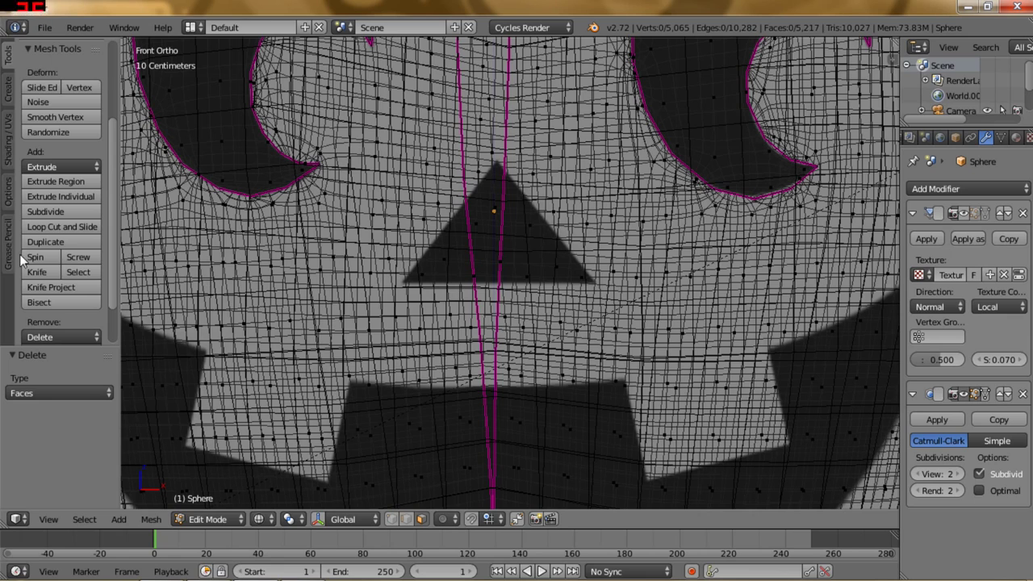
Knife-cut a through-mesh triangle from lower-left corner to apex to right corner and back.
left_click(37, 272)
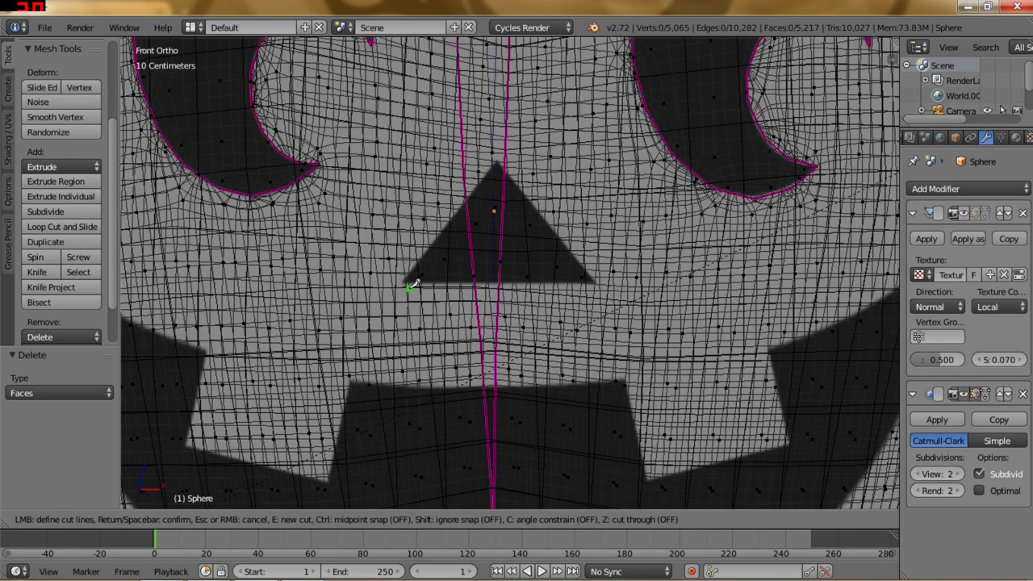
key("z")
key("shift")
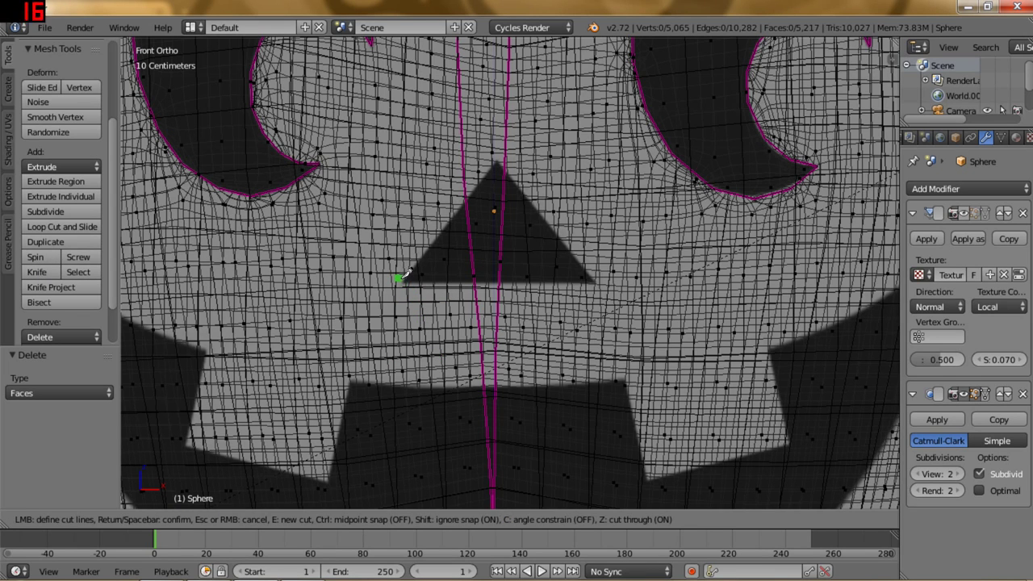
left_click(405, 281)
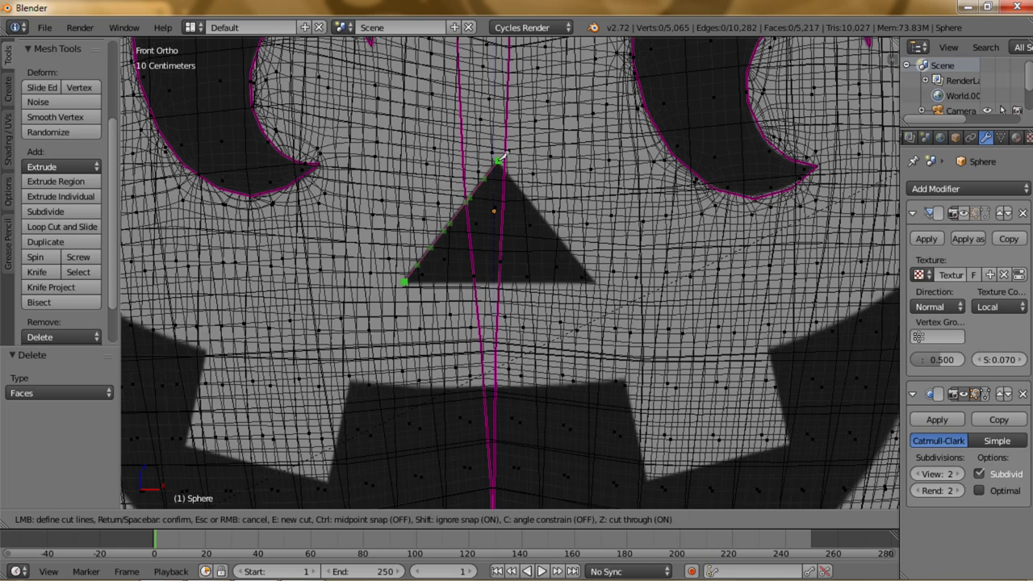
left_click(499, 160)
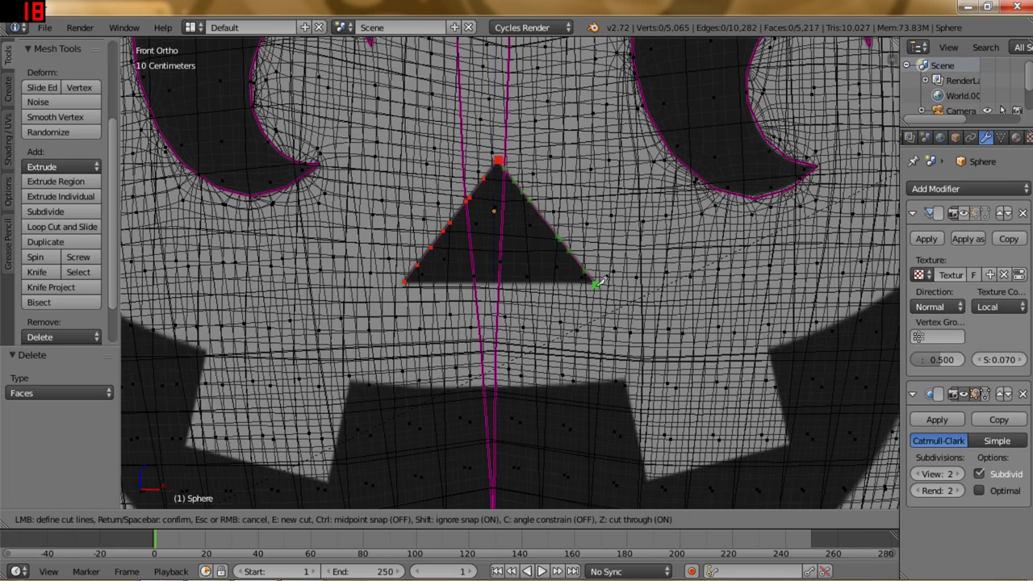
left_click(595, 283)
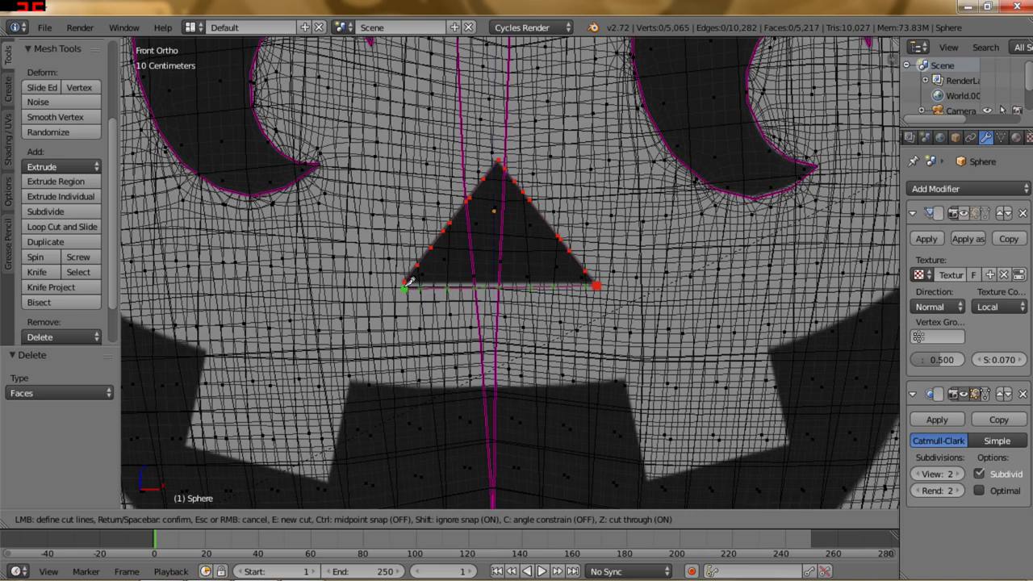
left_click(405, 282)
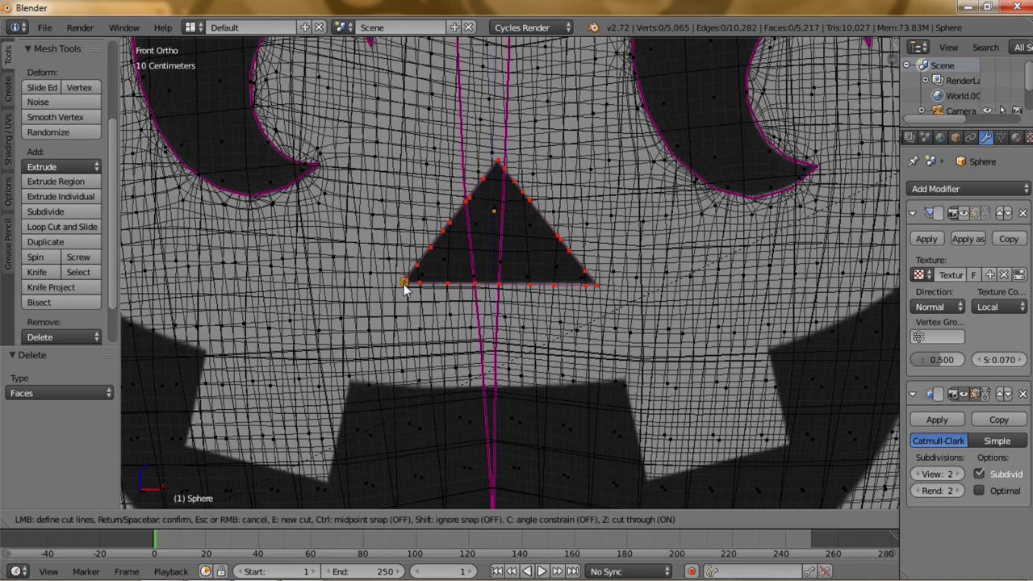
key("Return")
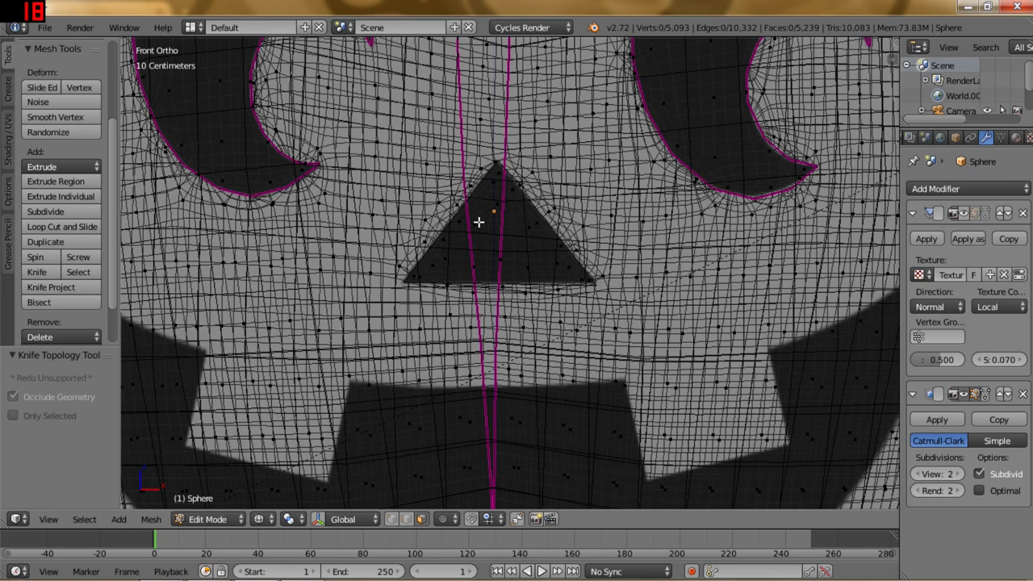
In solid shading and edge select mode, select the triangle nose's outline edges.
scroll(479, 222, "down", 3)
middle_click_drag(479, 224, 493, 254)
scroll(491, 255, "down", 2)
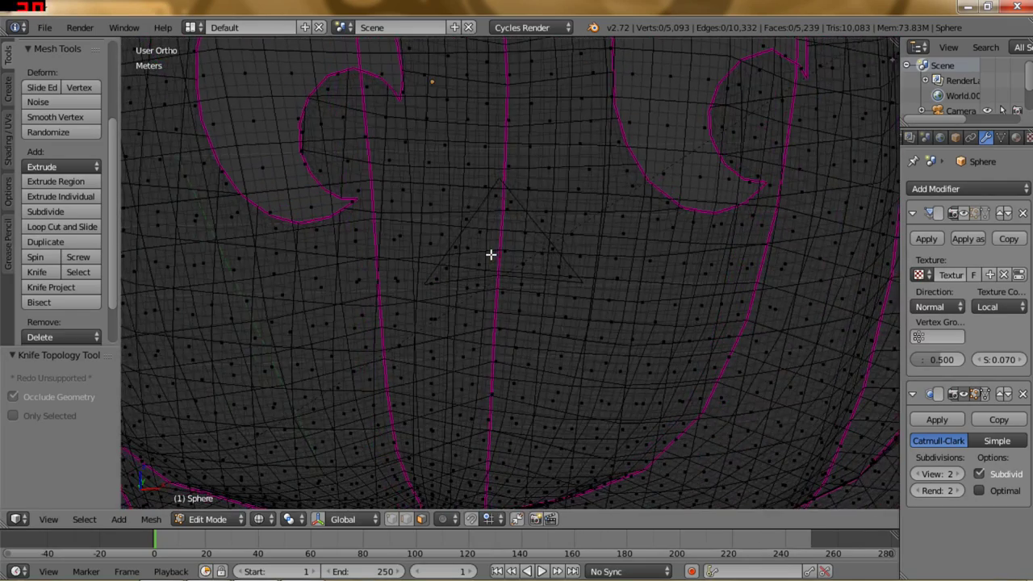
scroll(491, 254, "up", 2)
key("z")
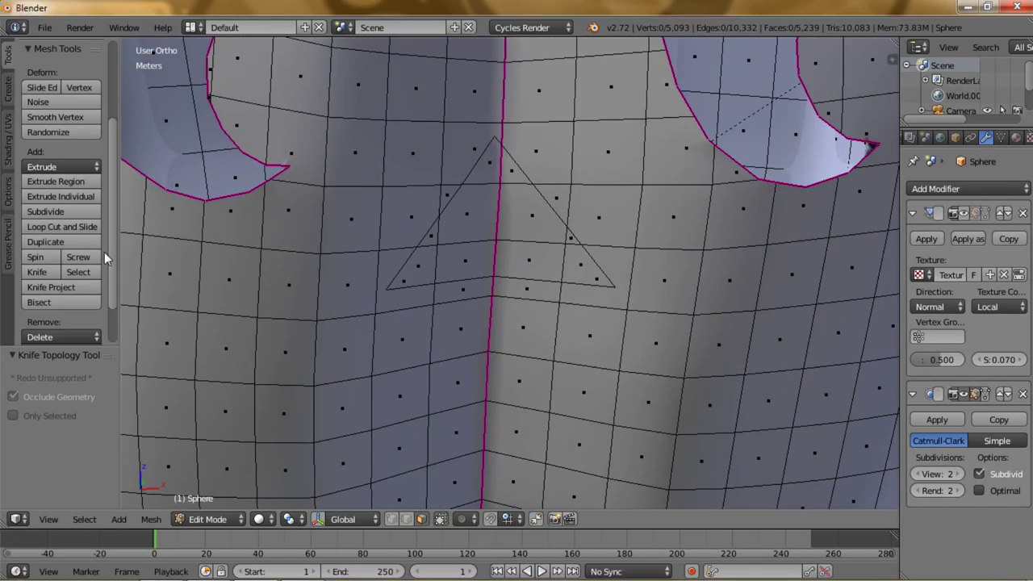
left_click(407, 520)
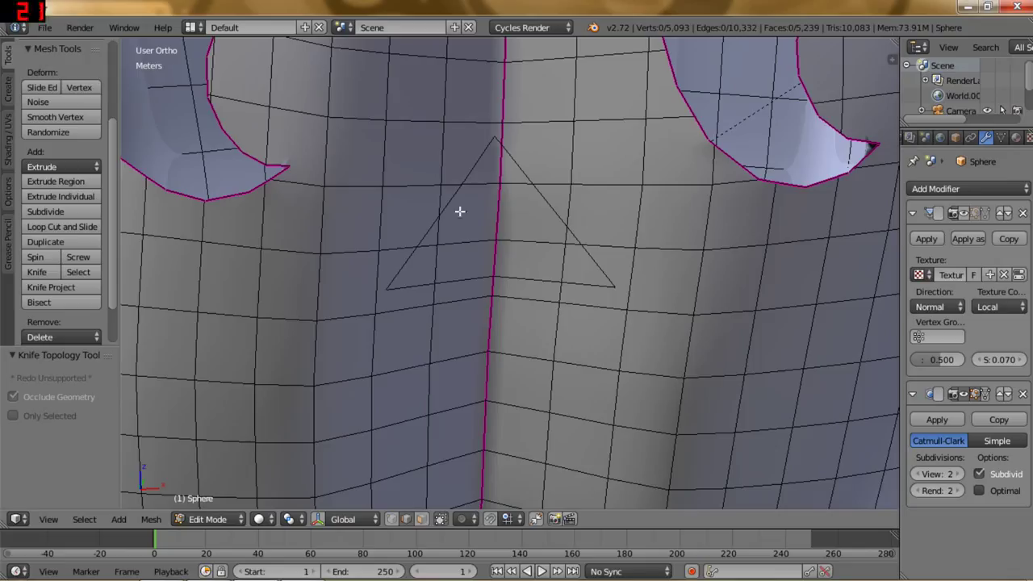
left_click(463, 180)
left_click(387, 288)
left_click(493, 277)
left_click(615, 285)
left_click(567, 224)
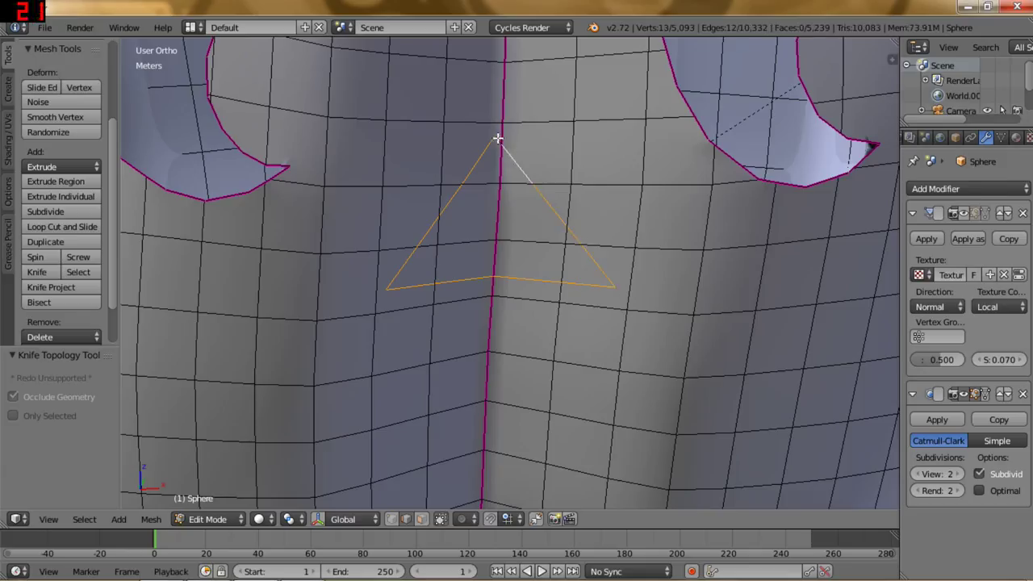
Apply a full 1.000 edge crease to the selected nose edges.
left_click(151, 519)
mouse_move(206, 308)
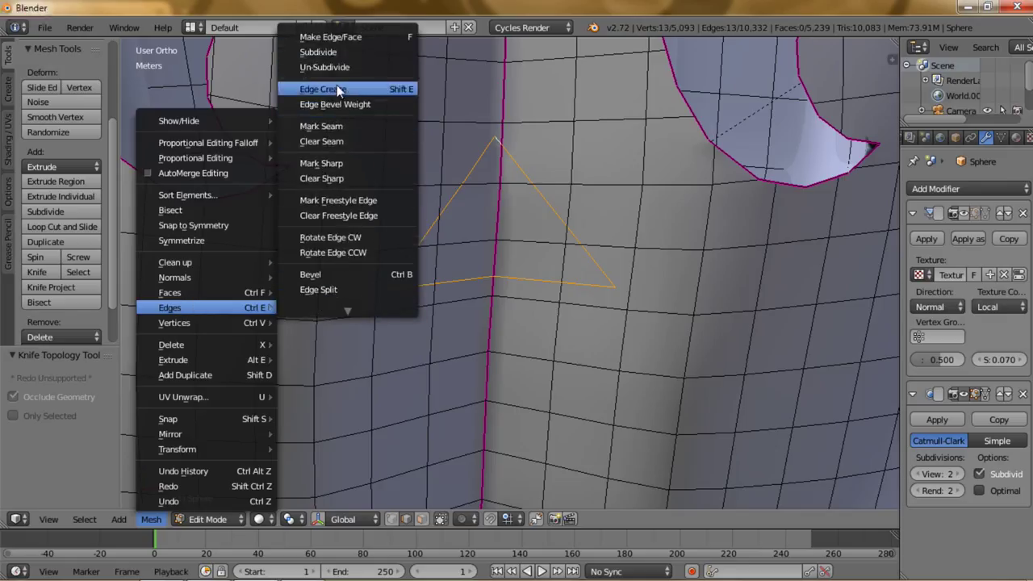
left_click(336, 88)
left_click(797, 165)
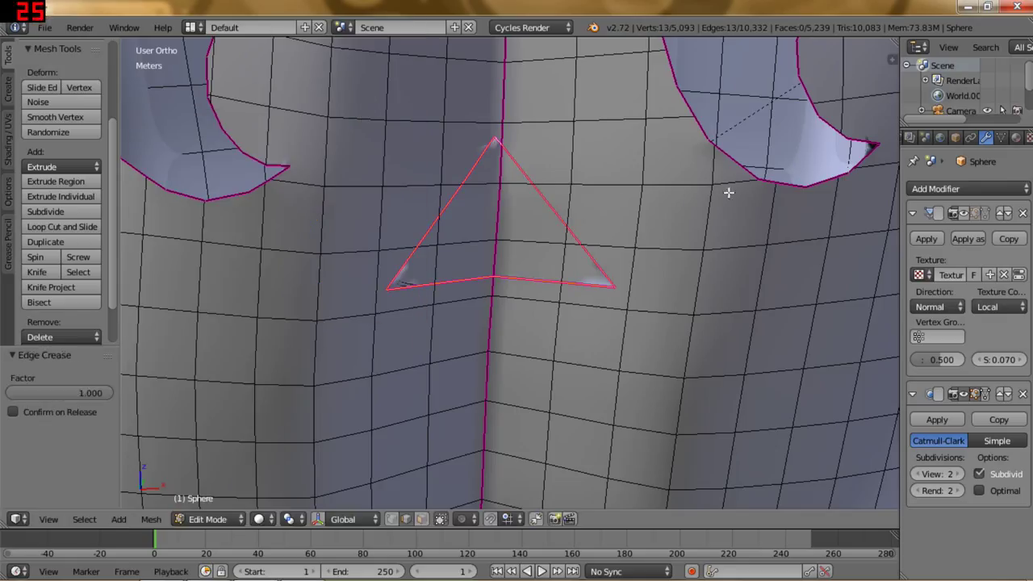
left_click(421, 519)
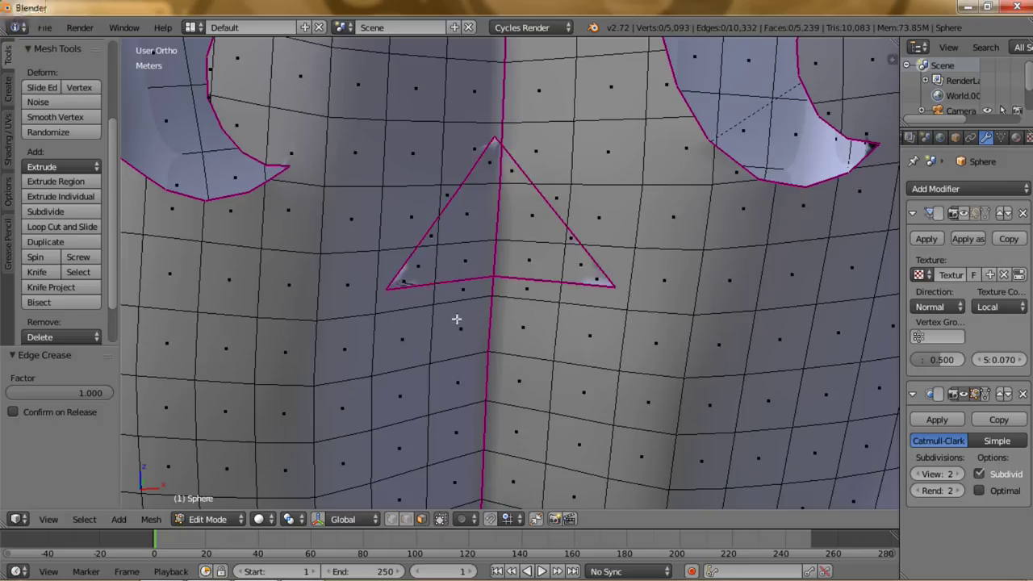
Select all faces inside the triangle nose outline and delete them.
right_click(427, 270)
right_click(429, 236, "shift")
right_click(466, 212, "shift")
right_click(486, 165, "shift")
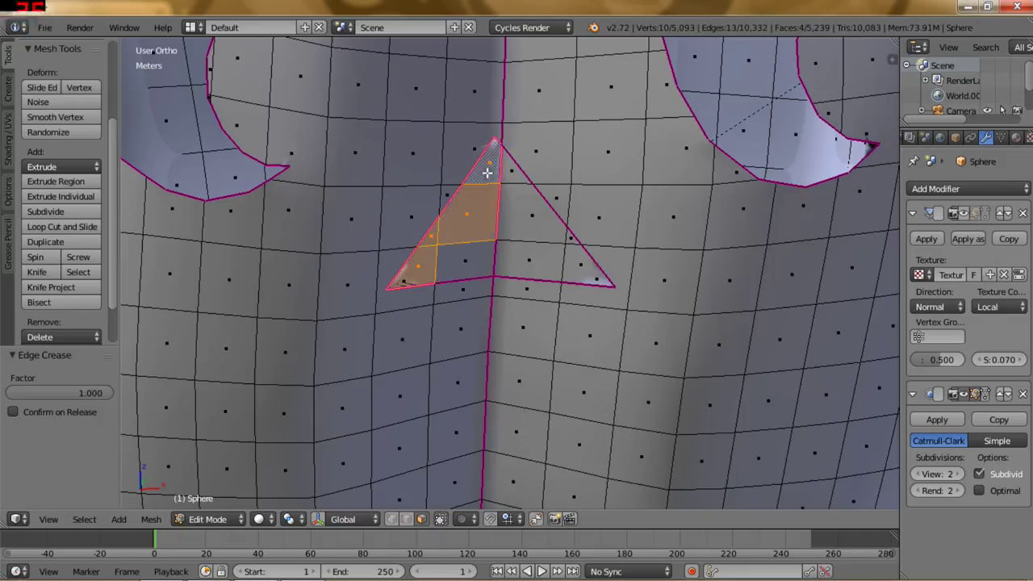
right_click(510, 171, "shift")
right_click(536, 211, "shift")
right_click(571, 236, "shift")
right_click(580, 266, "shift")
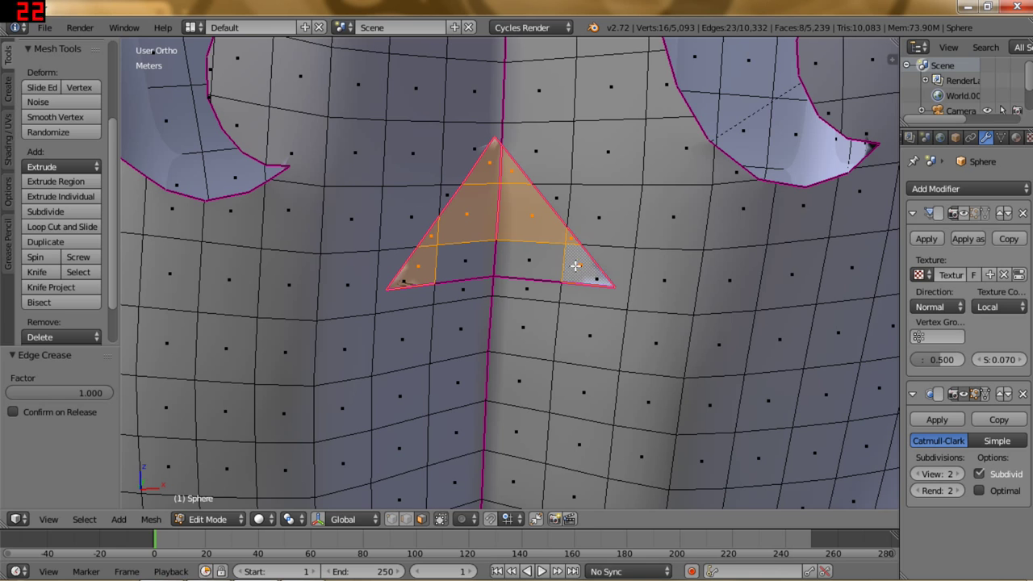
right_click(530, 265, "shift")
right_click(479, 260, "shift")
key("x")
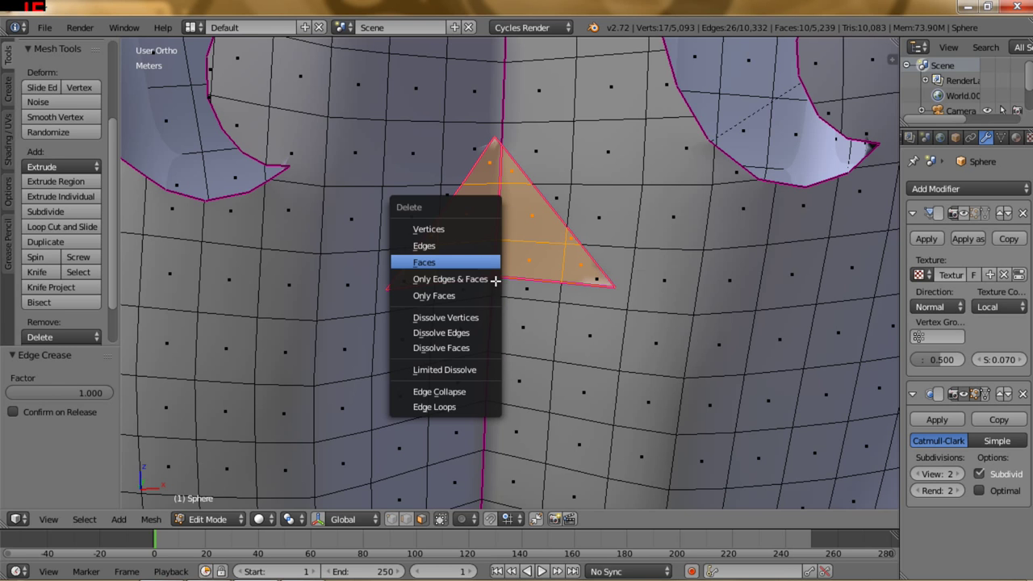
key("Return")
Return to front view in wireframe, framing the mouth reference area.
scroll(530, 337, "down", 3)
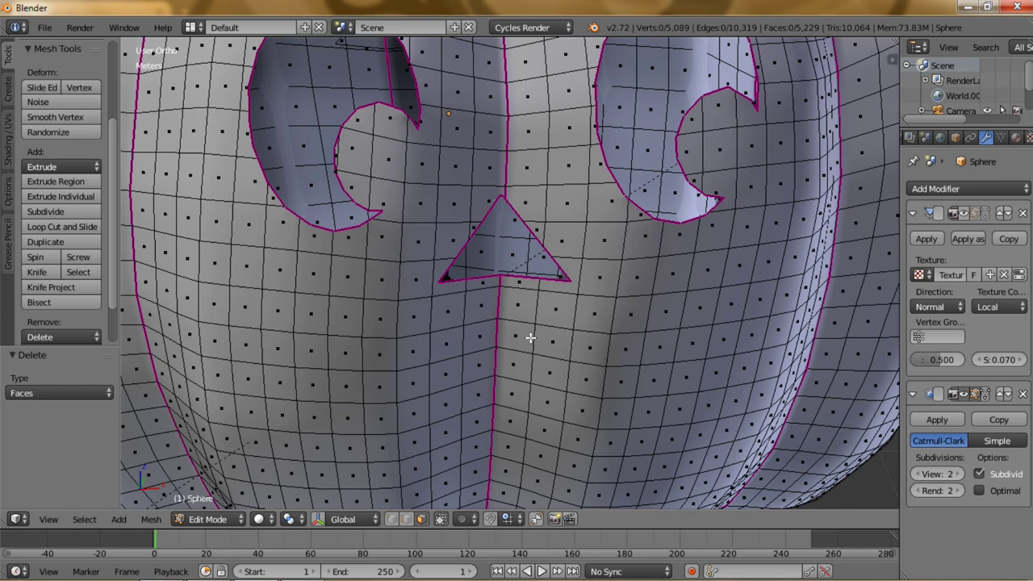
key("KP_1")
mouse_move(499, 395)
middle_mouse_down("shift")
mouse_move(477, 288)
mouse_move(484, 218)
mouse_move(637, 290)
middle_mouse_up("shift")
key("z")
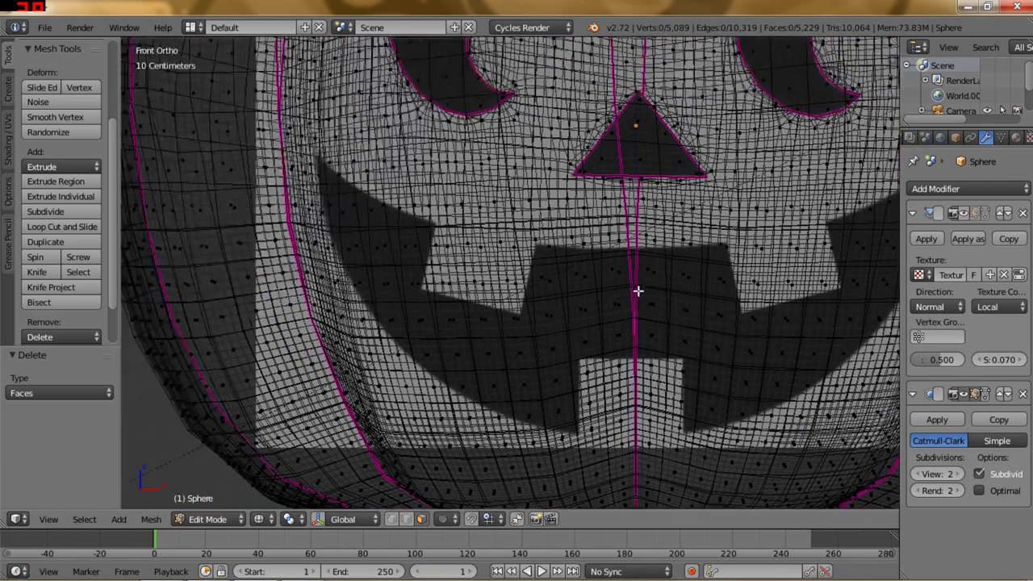
Start a snap-free knife cut at the mouth's upper-left tip and trace across the upper tooth.
left_click(45, 274)
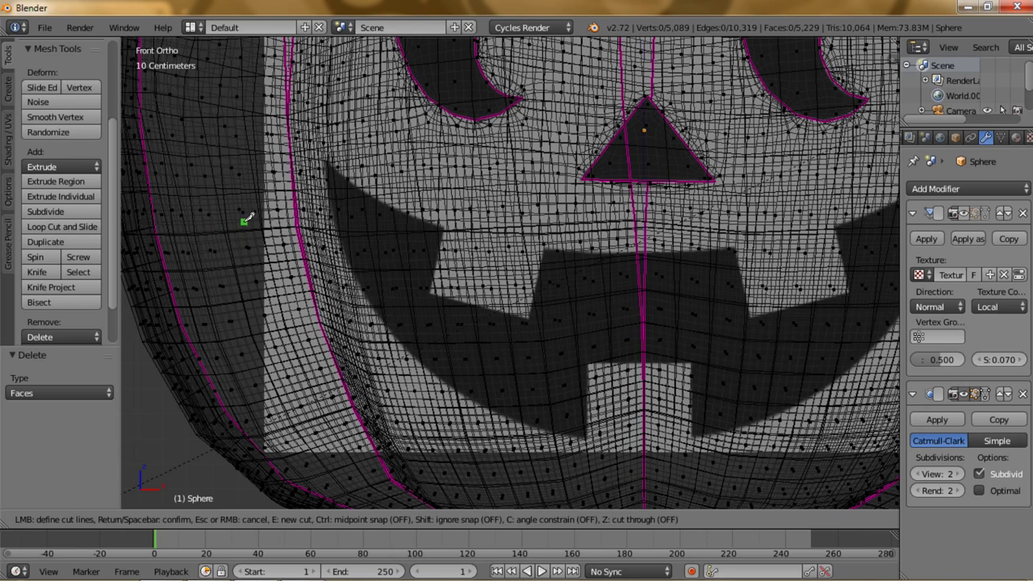
scroll(252, 217, "up", 1)
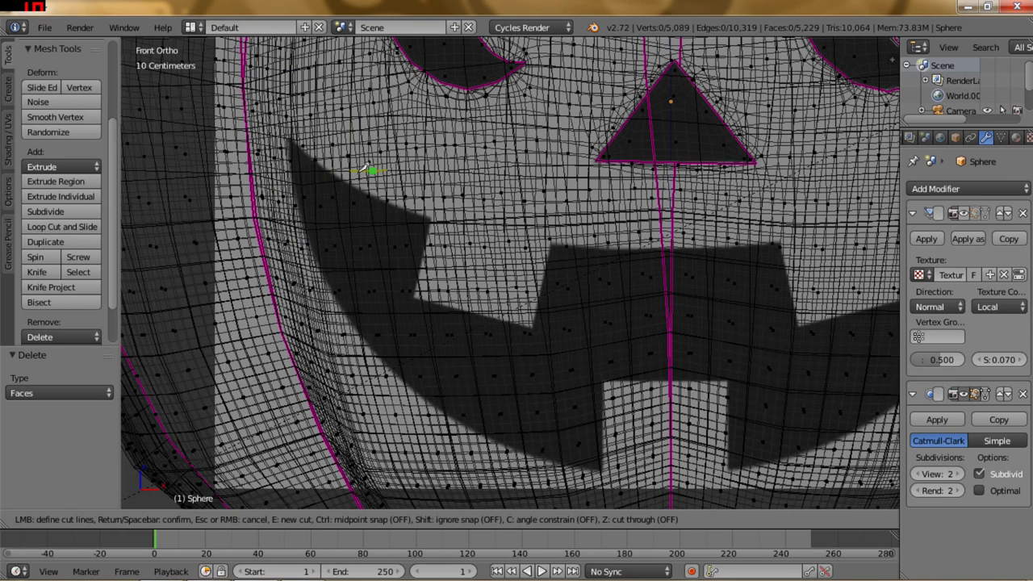
key("shift")
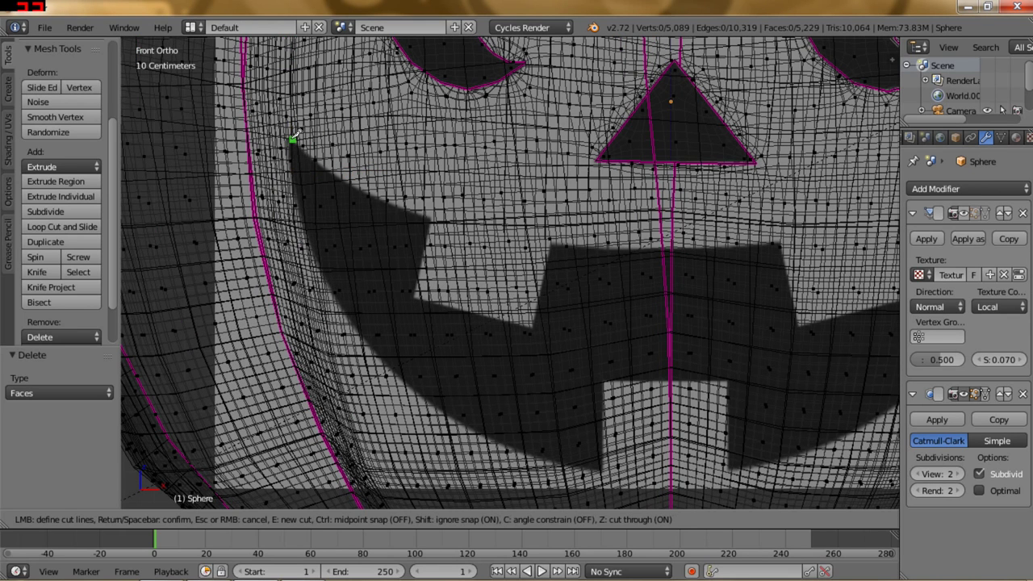
left_click(291, 139)
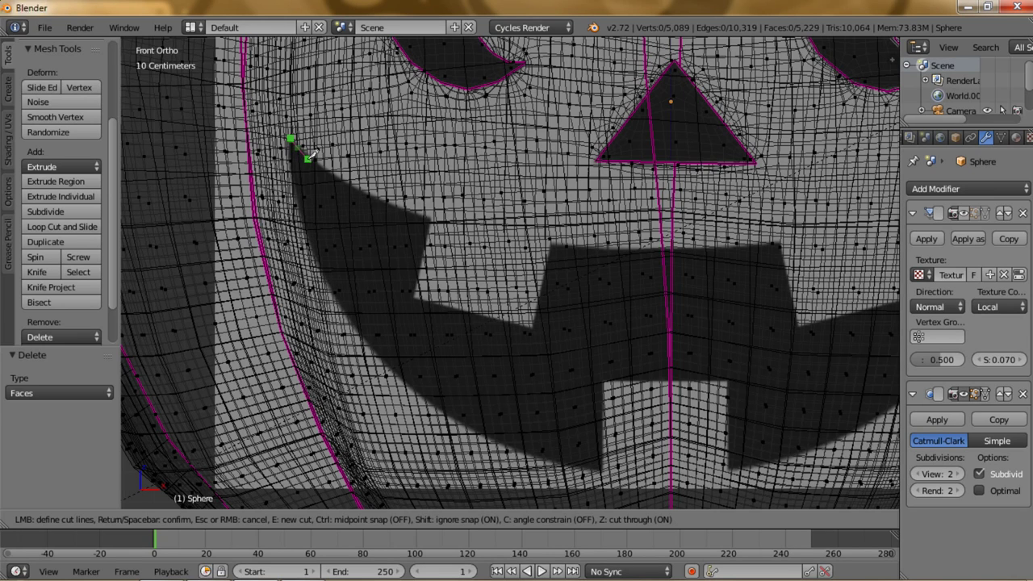
left_click(322, 165)
left_click(375, 199)
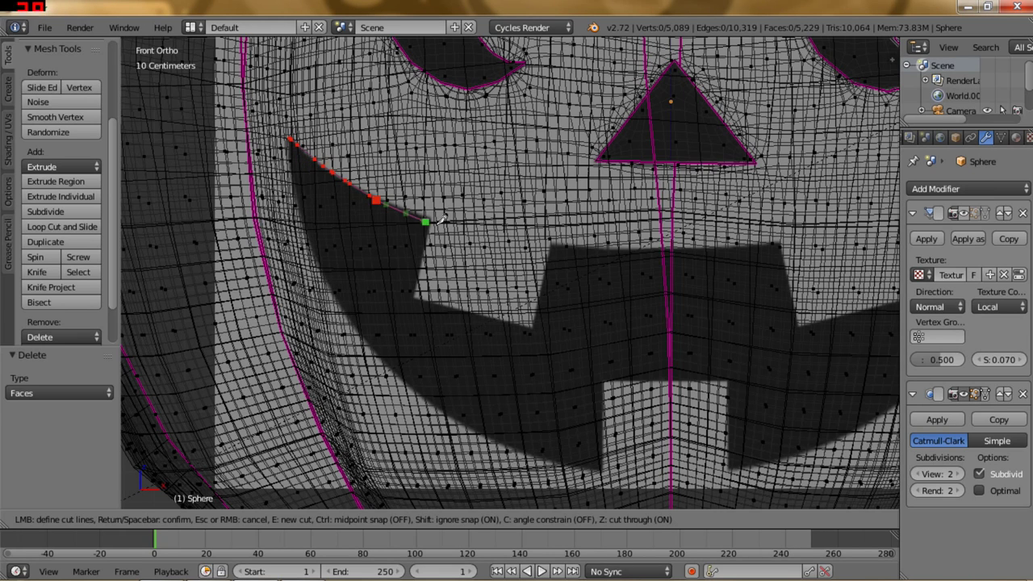
left_click(432, 218)
left_click(414, 297)
left_click(532, 329)
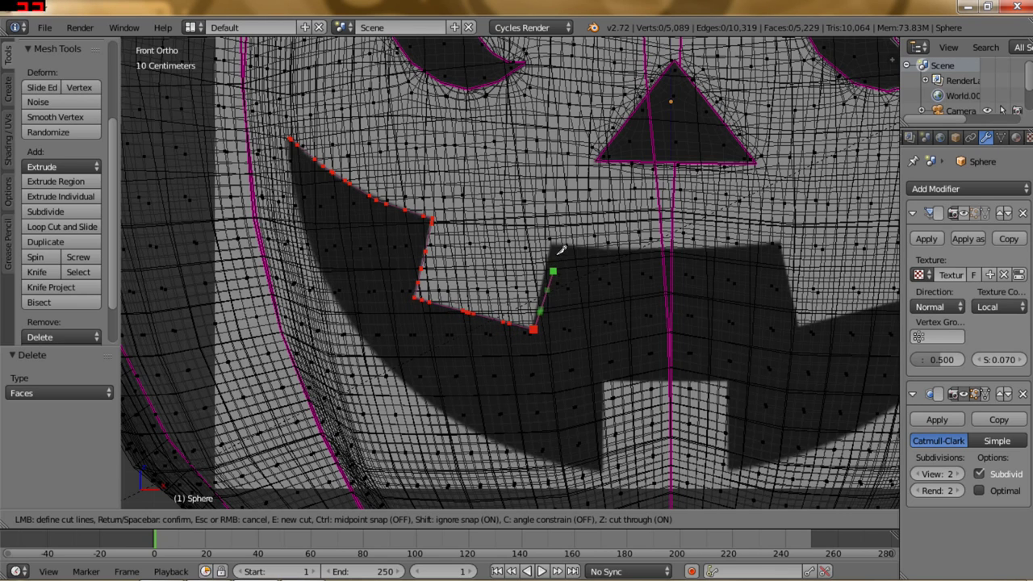
left_click(552, 242)
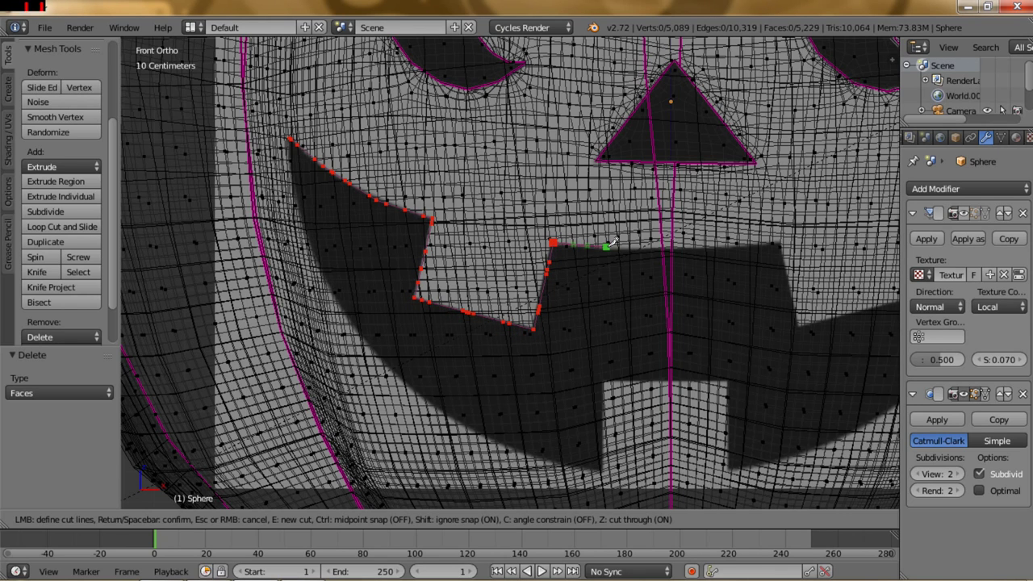
left_click(672, 247)
left_click(740, 244)
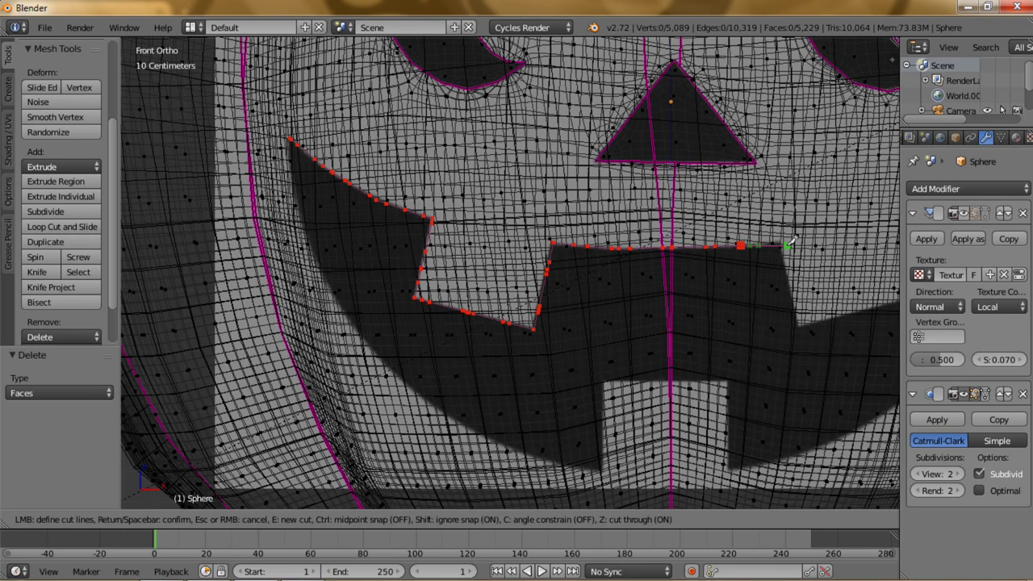
left_click(778, 242)
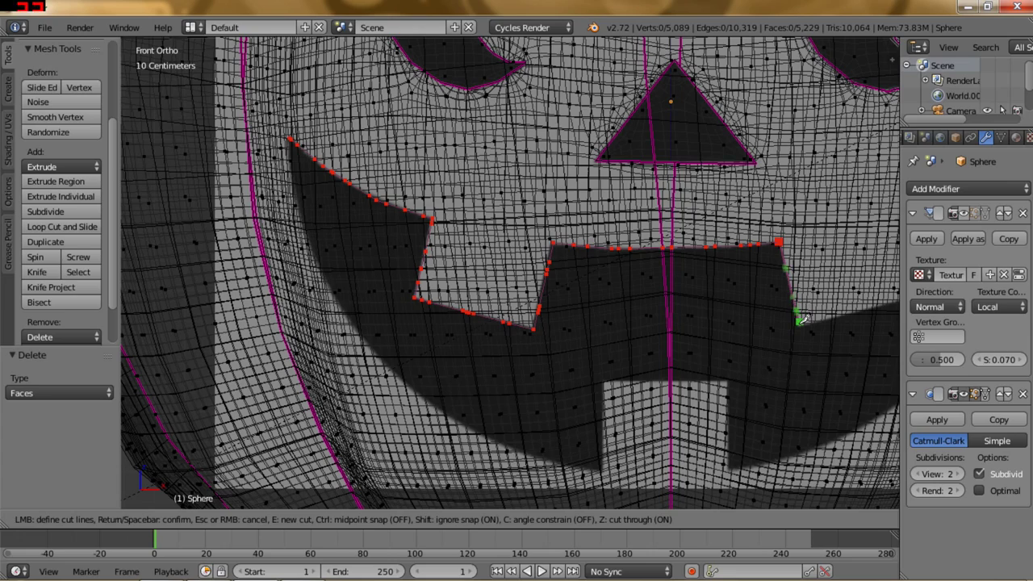
left_click(798, 321)
Continue the knife cut through the right notch up to the mouth's right tip.
middle_click_drag(798, 319, 713, 249)
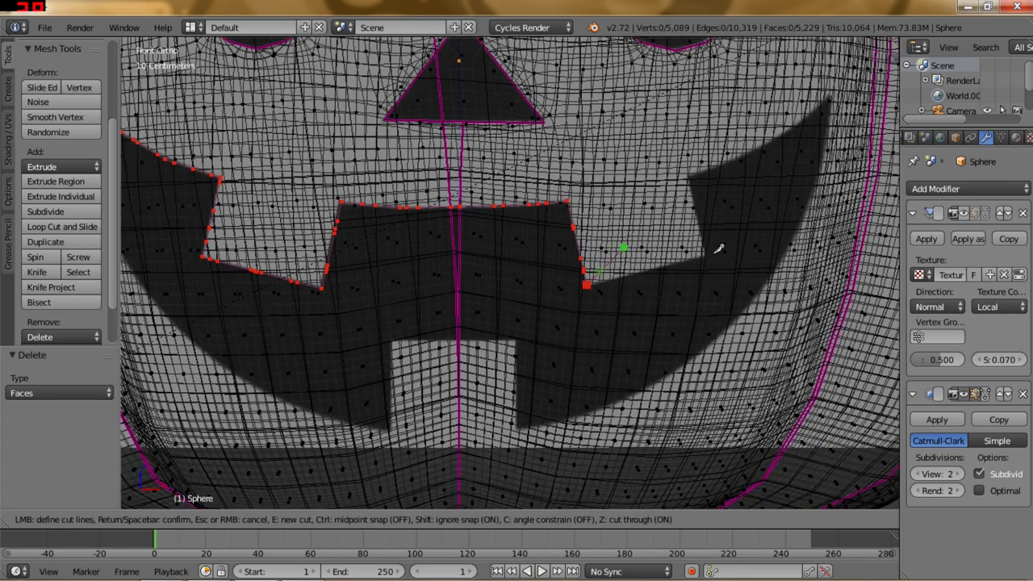
left_click(706, 256)
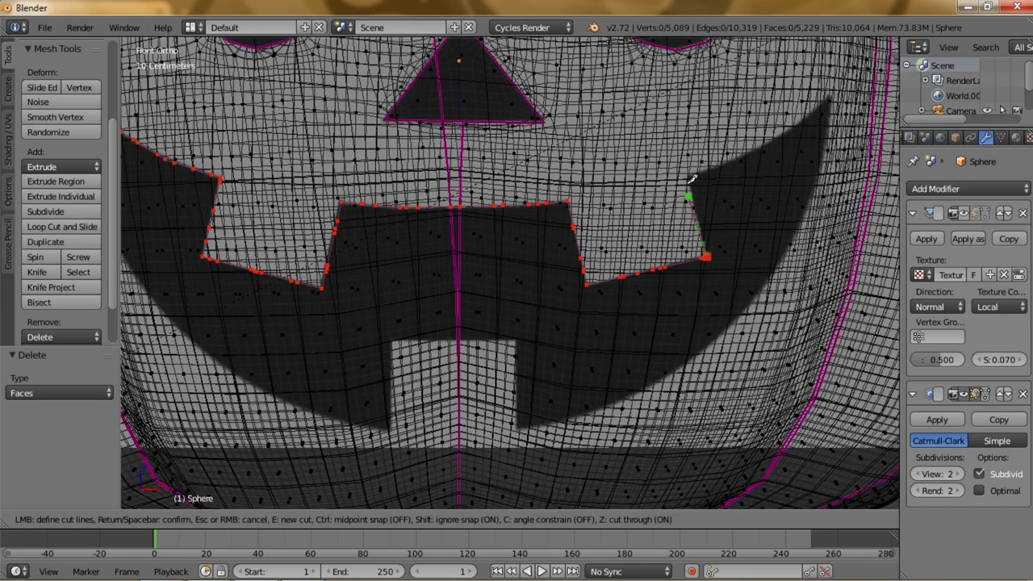
left_click(687, 179)
left_click(757, 151)
left_click(834, 95)
Trace the cut along the lower curve and bottom tooth back to the left tip, then confirm.
left_click(765, 287)
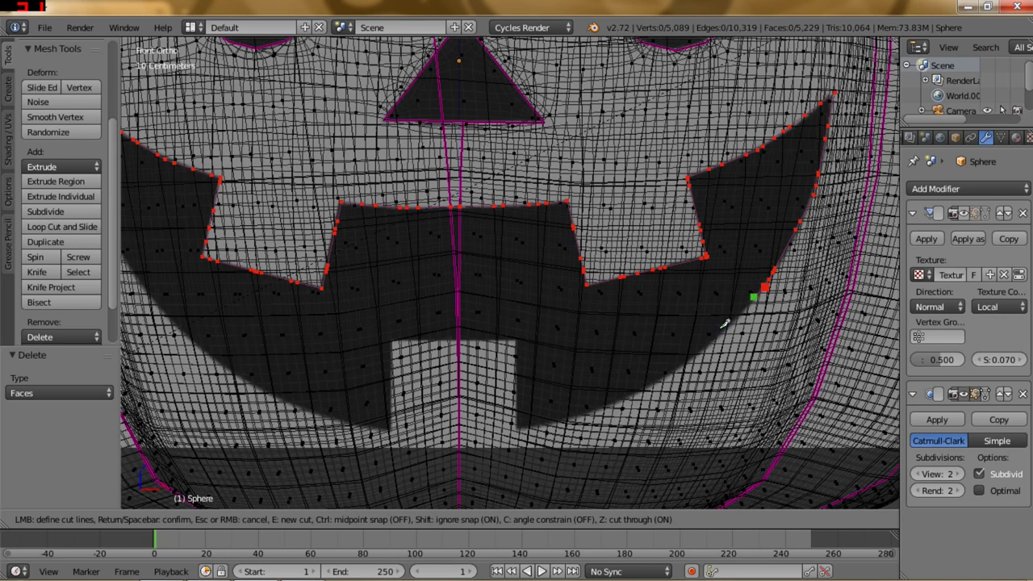
left_click(675, 373)
left_click(599, 412)
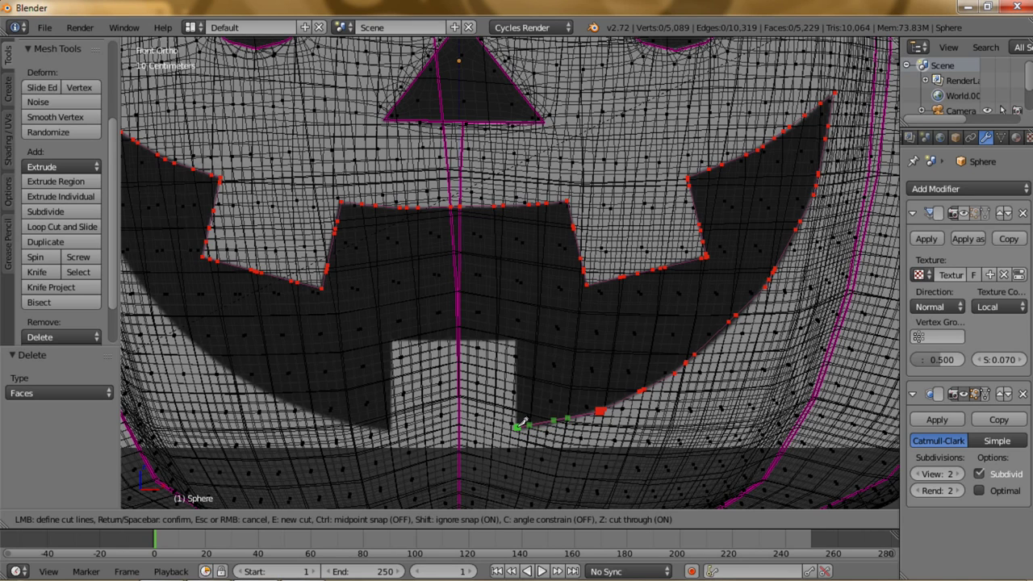
left_click(517, 425)
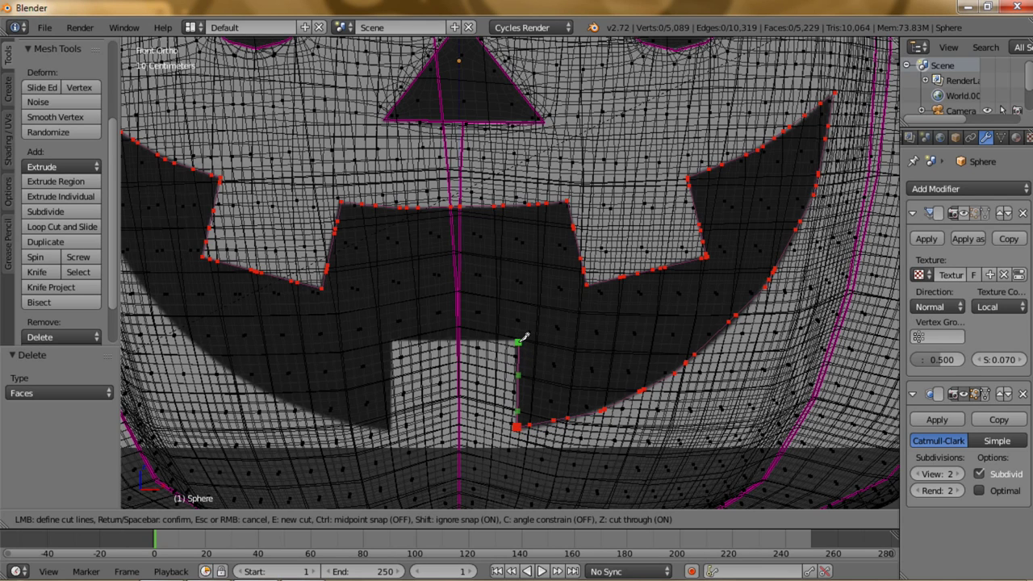
left_click(517, 340)
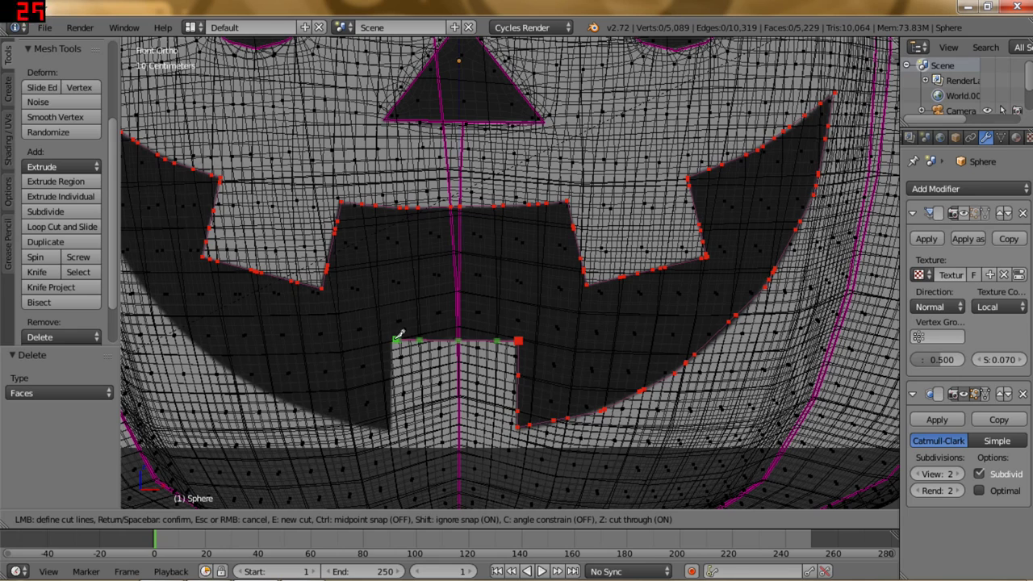
left_click(392, 339)
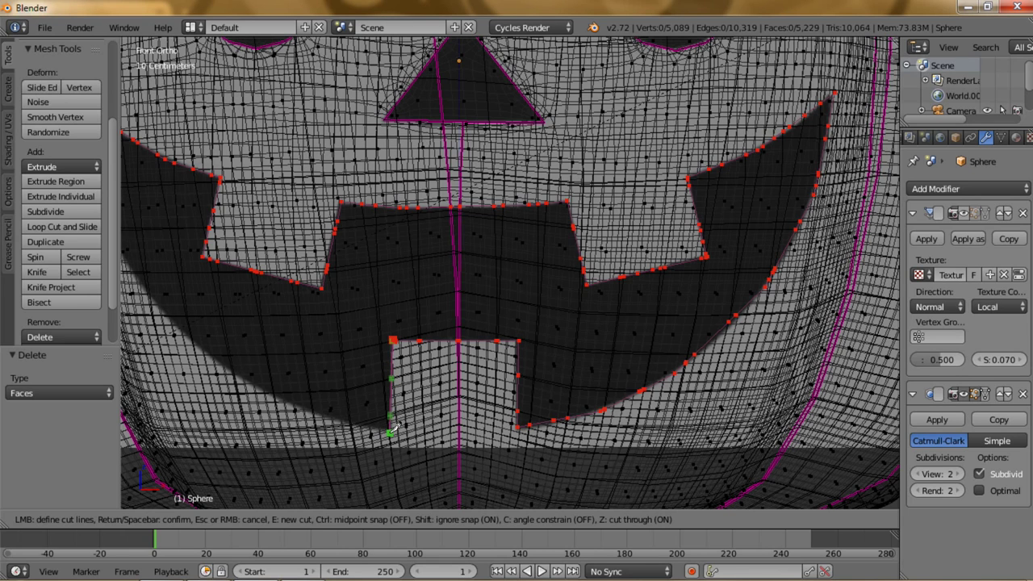
left_click(390, 432)
left_click(281, 401)
left_click(196, 344)
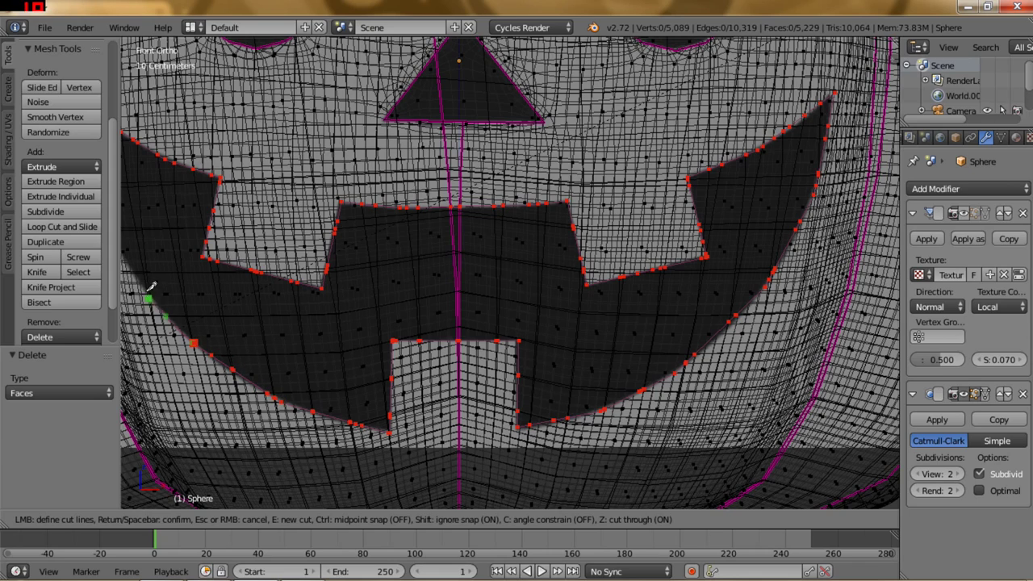
left_click(139, 280)
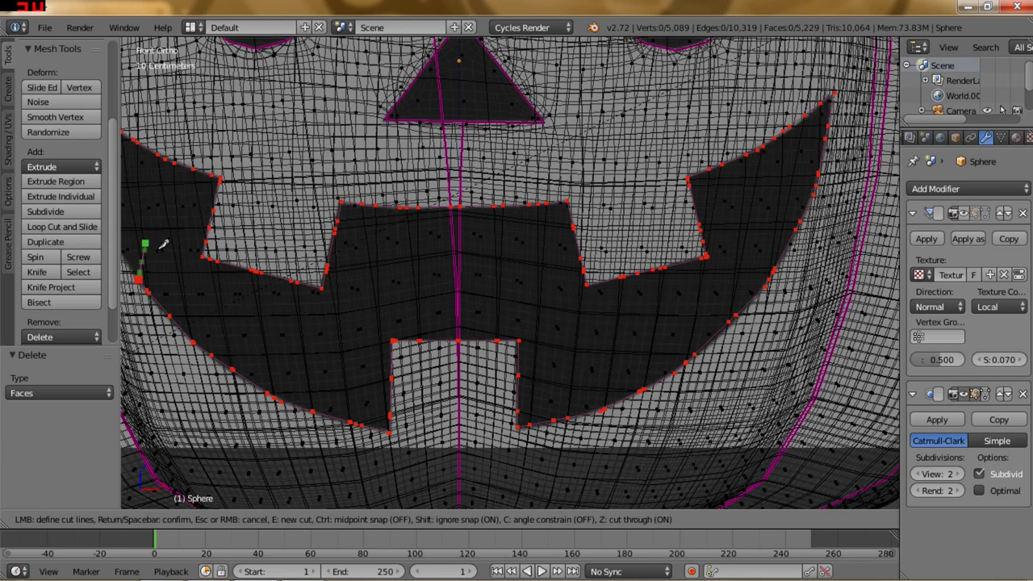
middle_click_drag(155, 240, 406, 290, "shift")
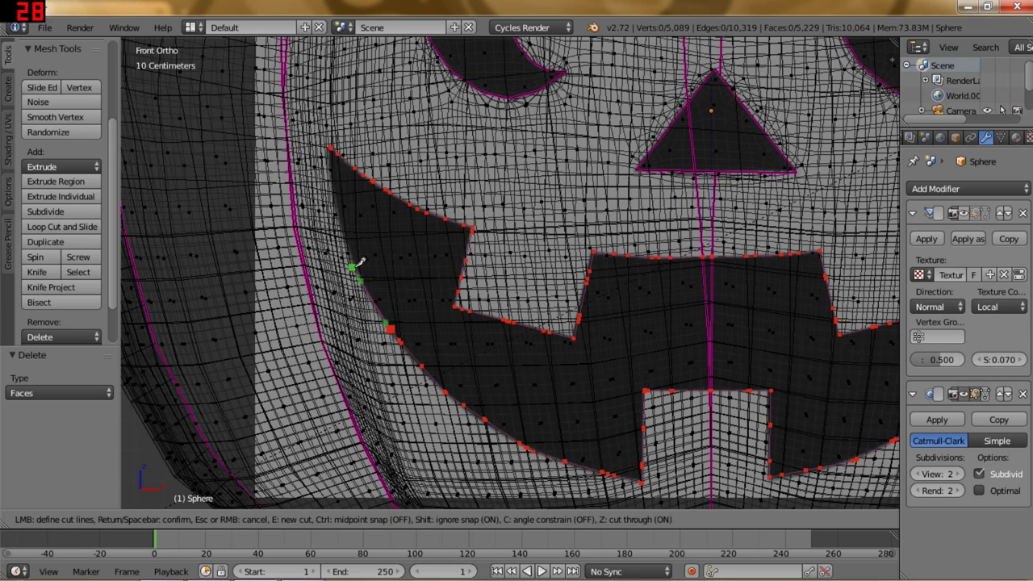
left_click(355, 267)
left_click(334, 199)
left_click(330, 146, "shift")
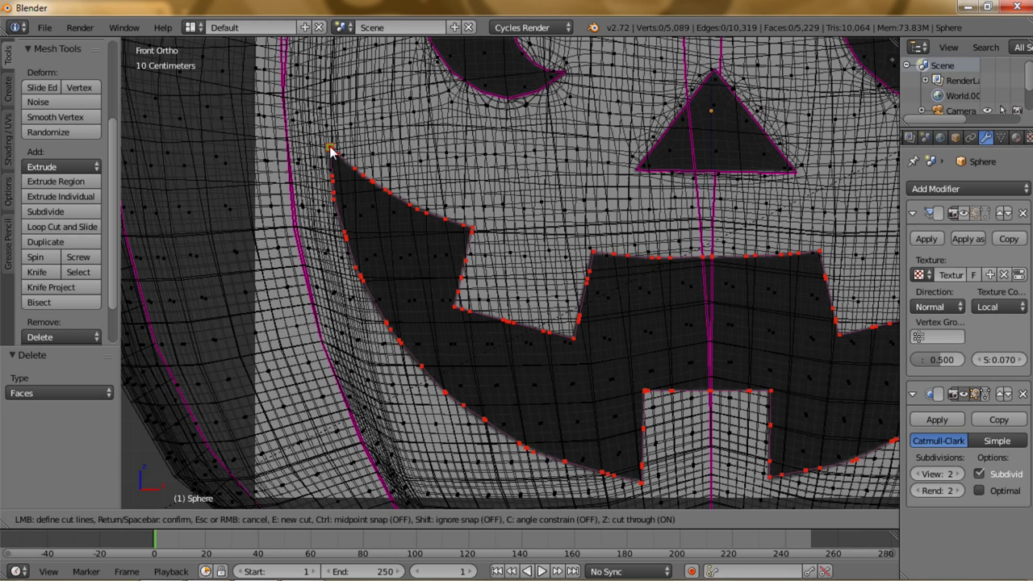
key("Return")
Switch to solid shading and edge select mode, zoomed in on the pumpkin face.
key("z")
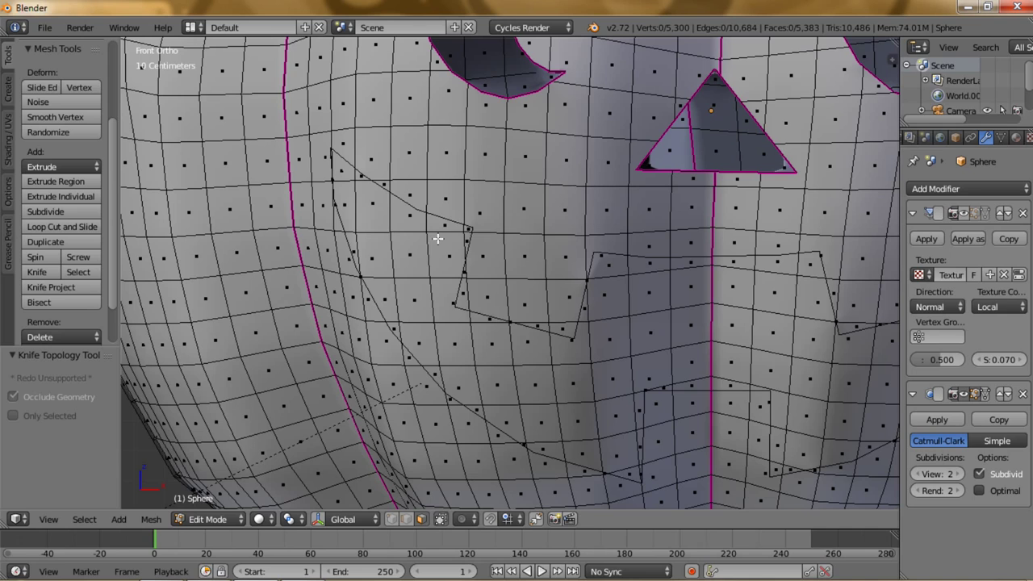
left_click(406, 519)
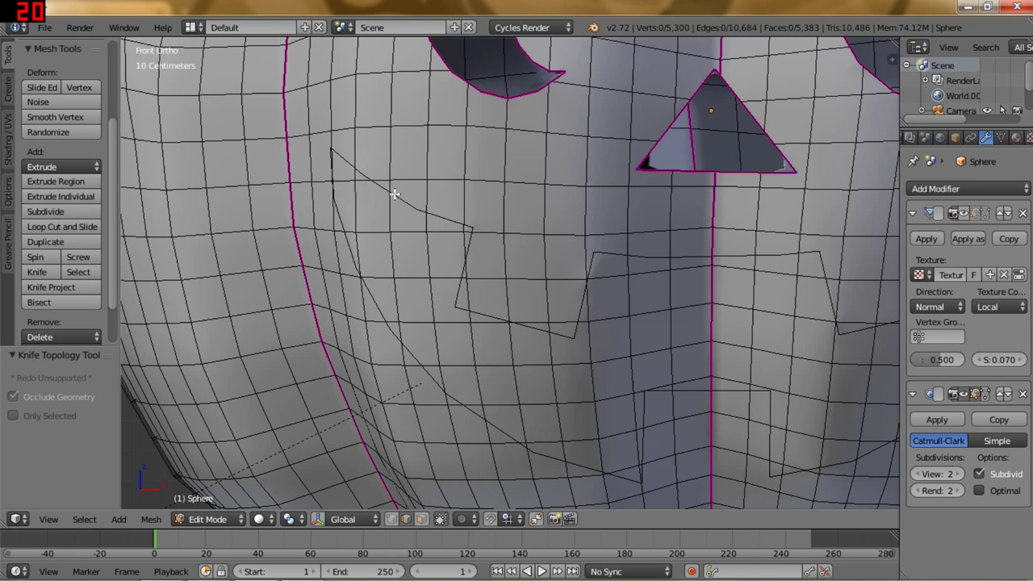
scroll(560, 295, "down", 3)
scroll(570, 278, "down", 2)
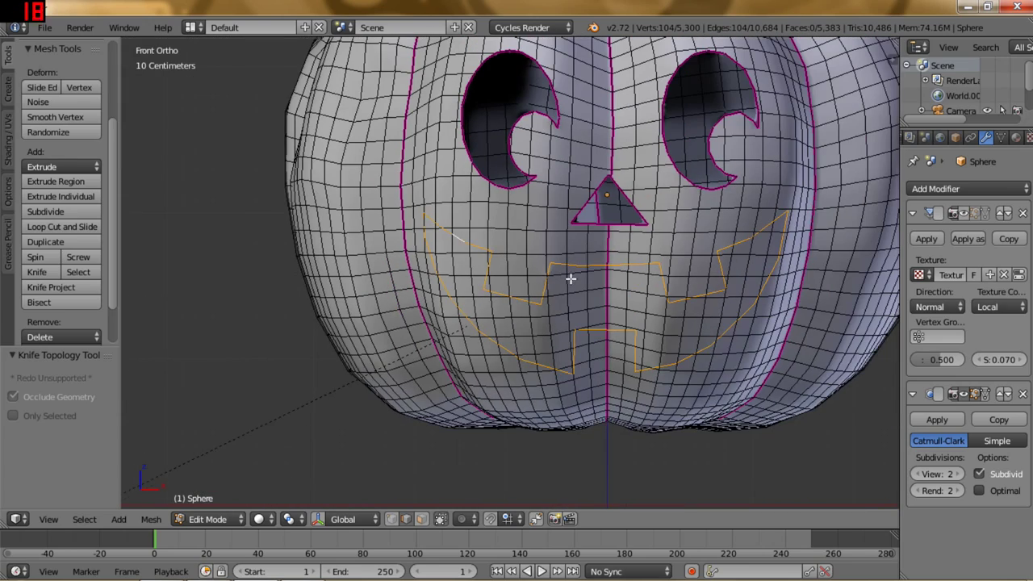
middle_click_drag(615, 234, 558, 237, "shift")
scroll(558, 236, "up", 2)
scroll(498, 260, "up", 1)
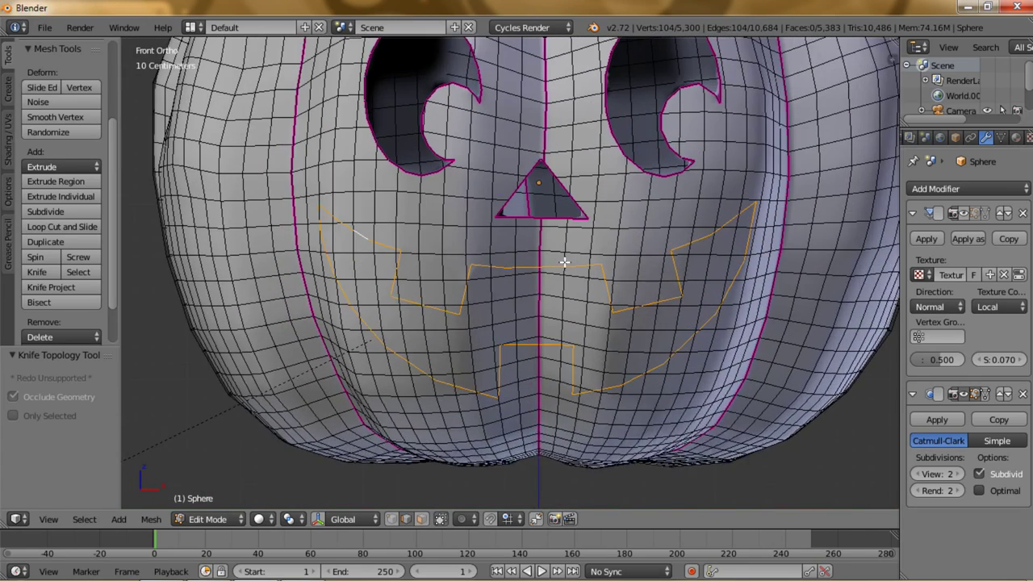
scroll(469, 365, "up", 1)
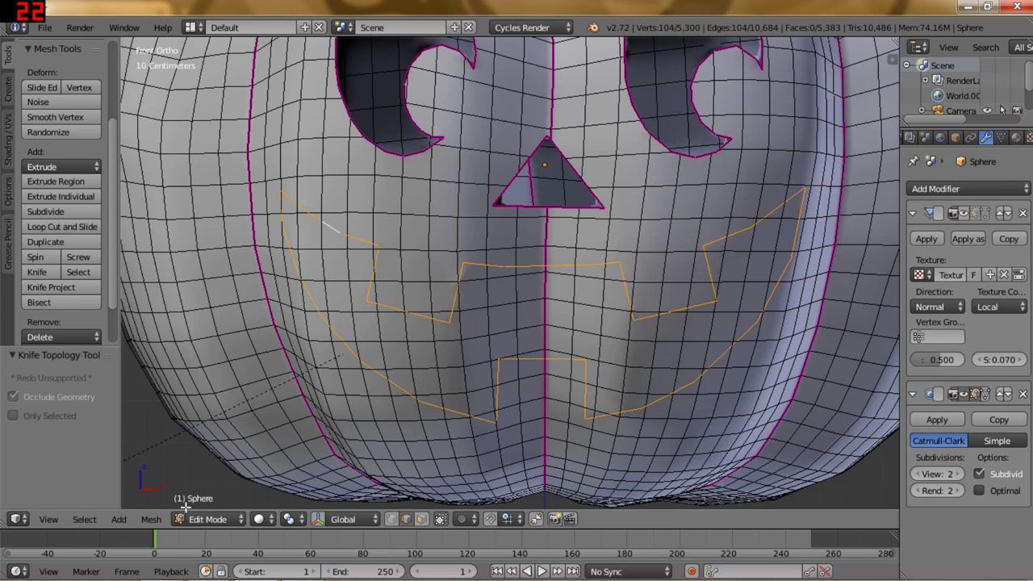
Give the mouth outline edges an edge crease of 1.000, then deselect everything.
left_click(151, 519)
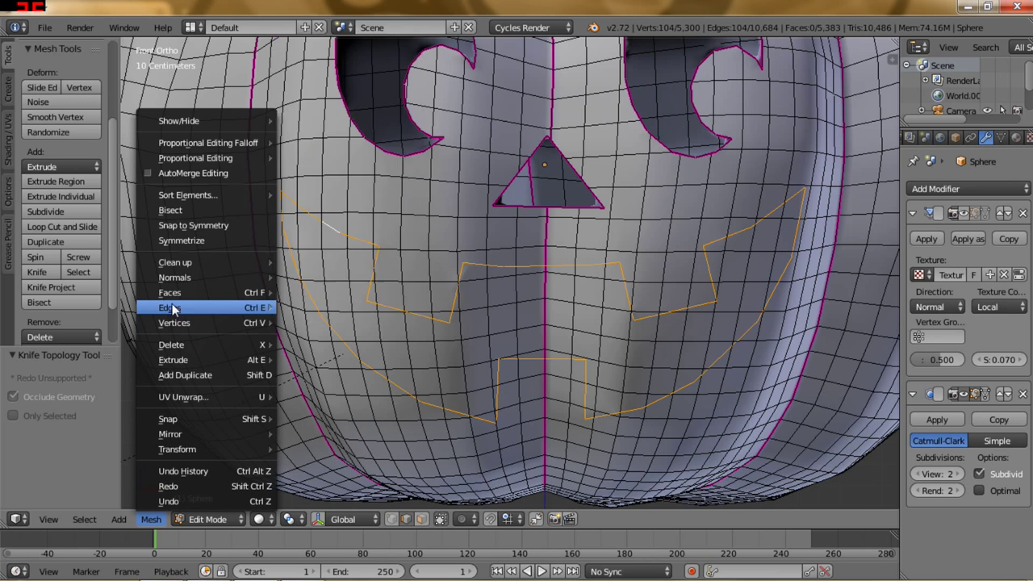
mouse_move(206, 307)
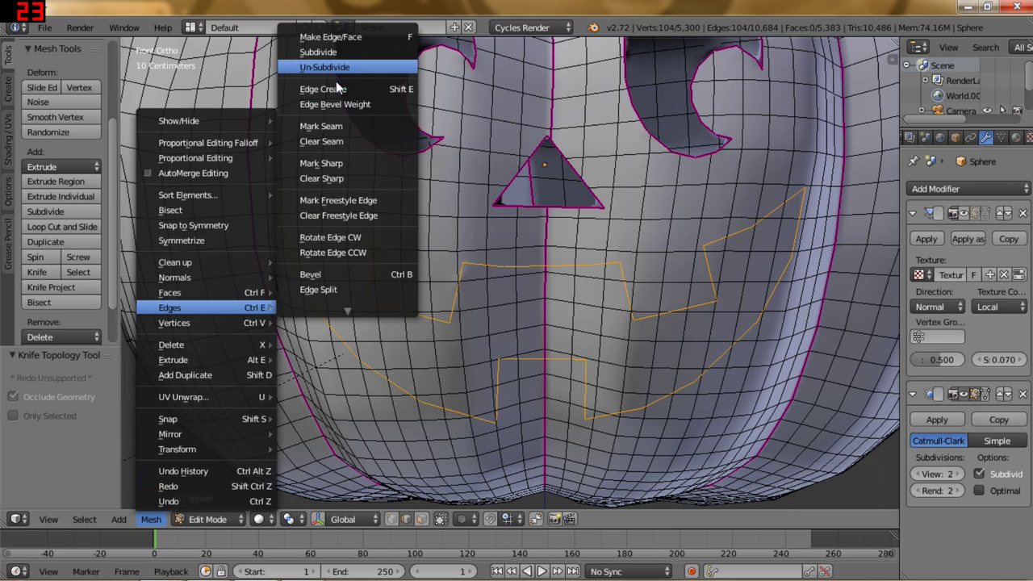
left_click(338, 87)
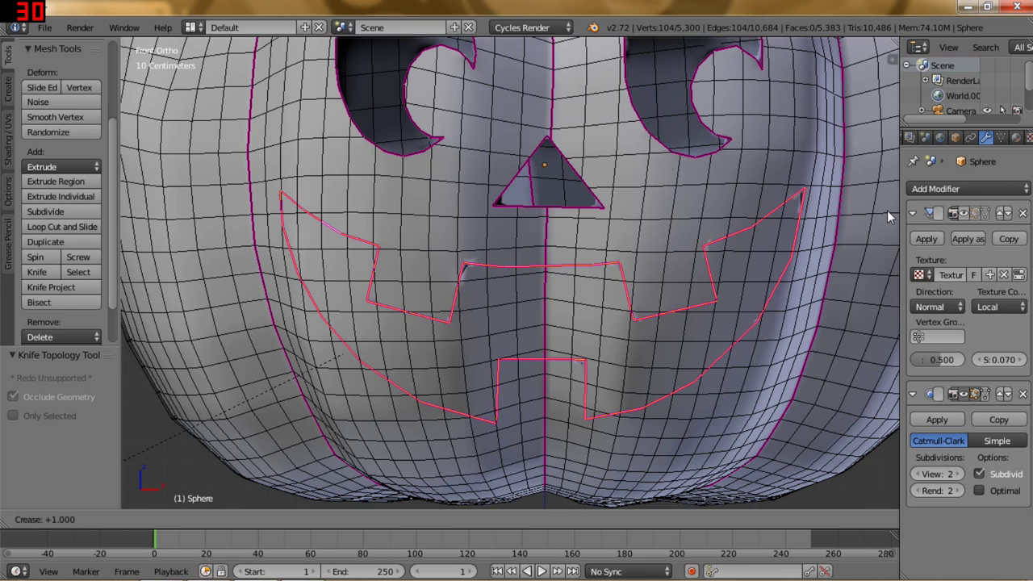
left_click(887, 211)
key("a")
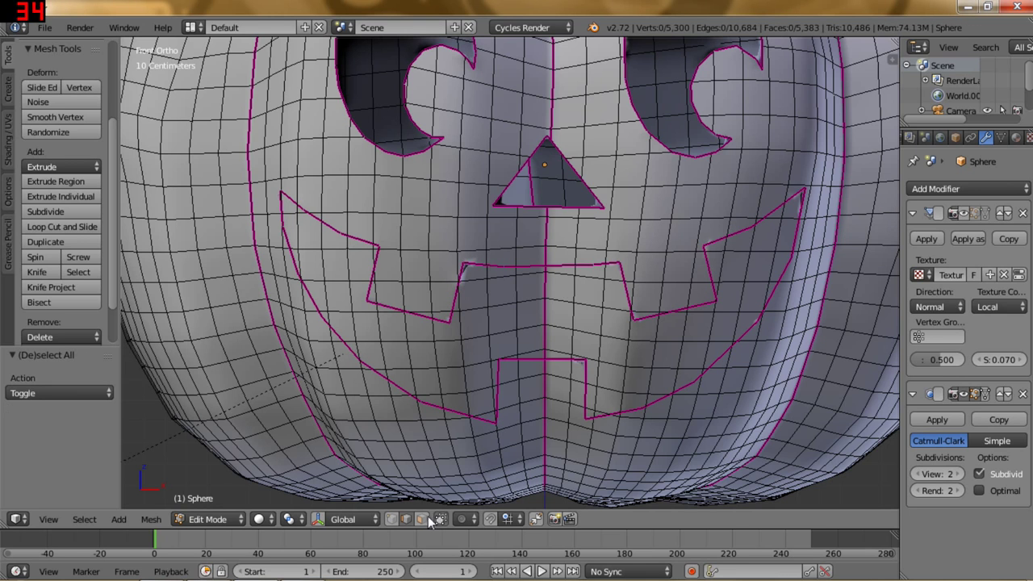
middle_click_drag(480, 333, 498, 236)
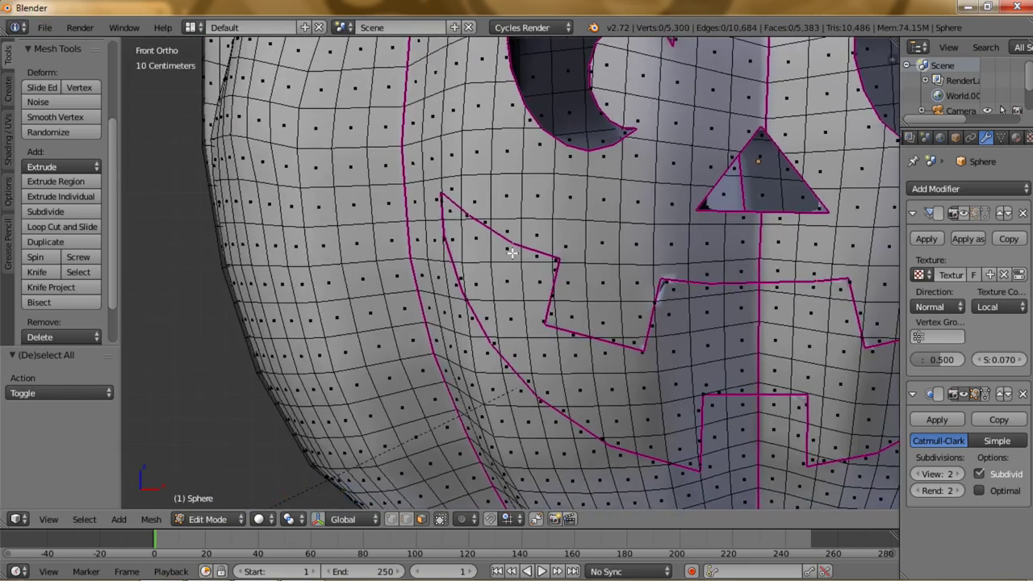
Select the faces in the mouth's left corner and along its upper edge.
scroll(498, 236, "up", 1)
scroll(452, 202, "up", 2)
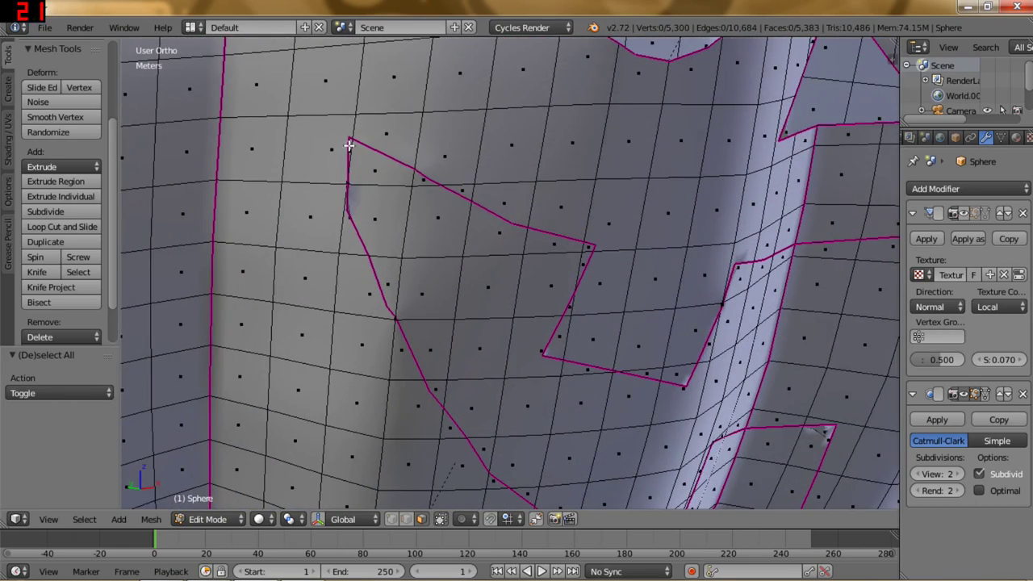
right_click(347, 144)
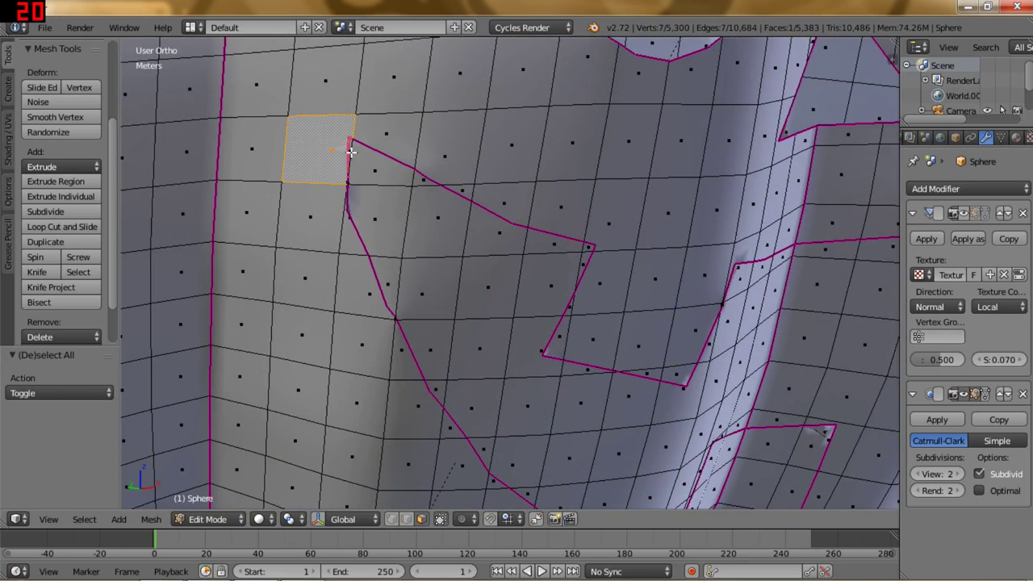
right_click(352, 152, "shift")
right_click(378, 162, "shift")
right_click(374, 218, "shift")
right_click(438, 219, "shift")
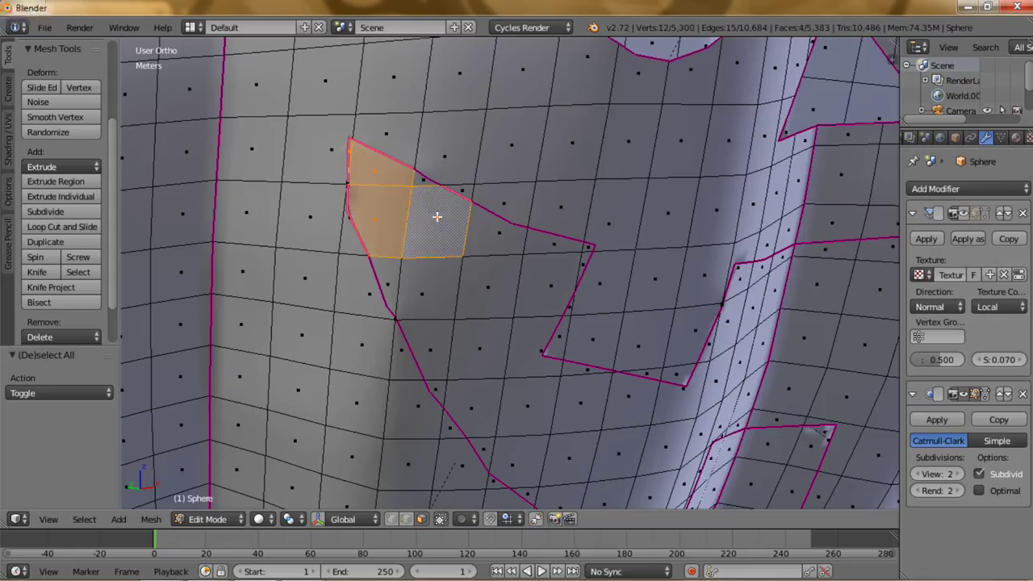
right_click(422, 182, "shift")
right_click(492, 221, "shift")
right_click(561, 248, "shift")
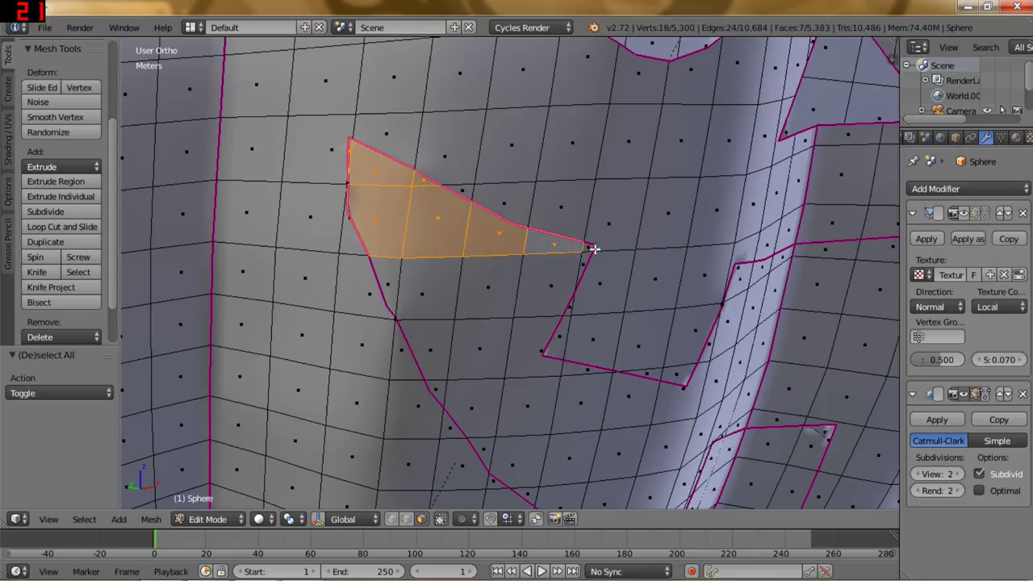
Add the rows of faces just below the mouth's upper edge to the selection.
right_click(588, 251, "shift")
right_click(576, 267, "shift")
right_click(535, 291, "shift")
right_click(488, 289, "shift")
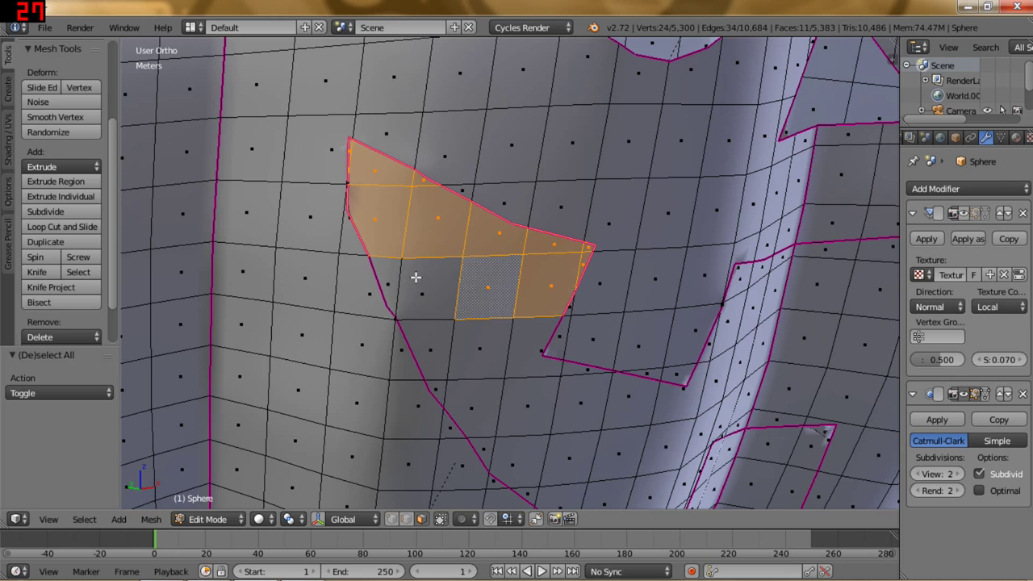
right_click(421, 290, "shift")
right_click(370, 272, "shift")
right_click(389, 272, "shift")
right_click(390, 274, "shift")
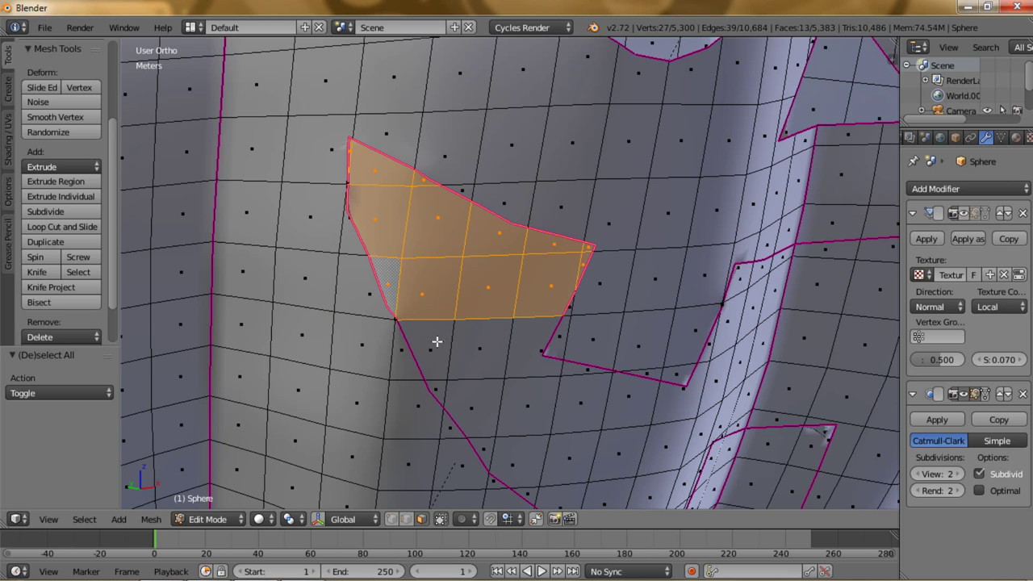
right_click(433, 345, "shift")
right_click(493, 343, "shift")
right_click(537, 348, "shift")
Add the faces below the notch, down to the mouth's bottom row.
middle_click_drag(600, 388, 491, 293, "shift")
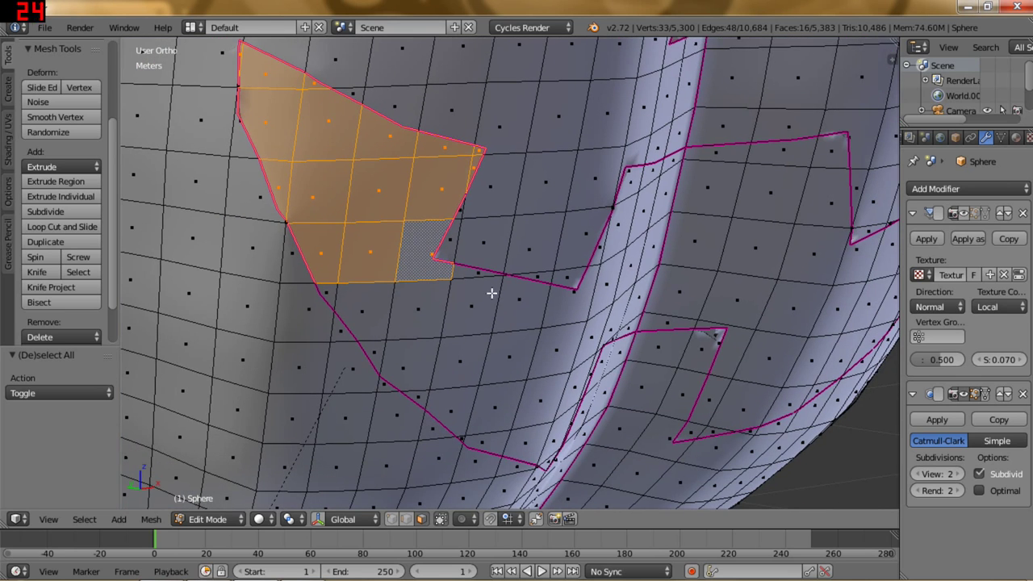
right_click(469, 272, "shift")
right_click(329, 294, "shift")
right_click(364, 305, "shift")
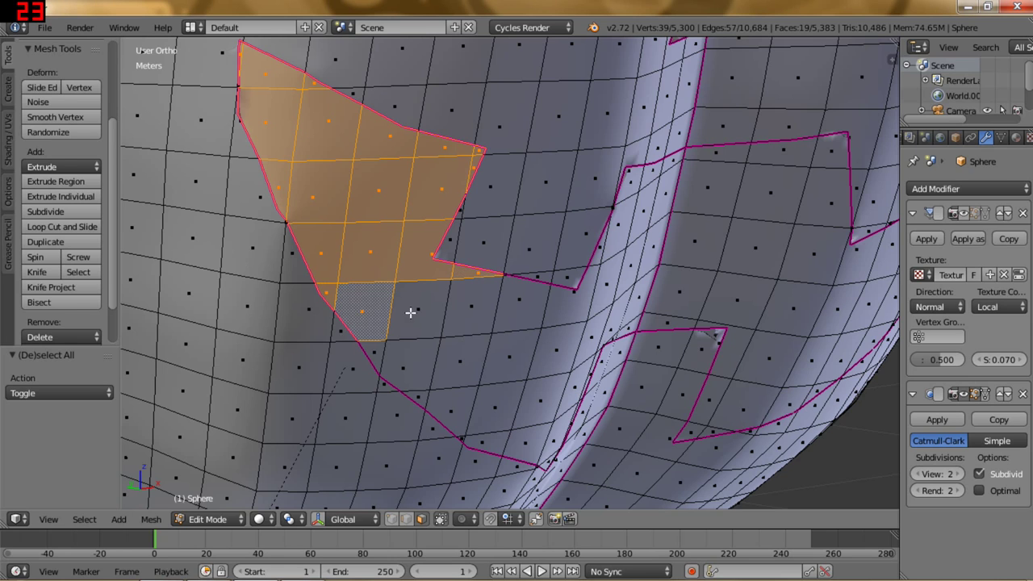
right_click(413, 309, "shift")
right_click(475, 306, "shift")
right_click(569, 298, "shift")
right_click(520, 305, "shift")
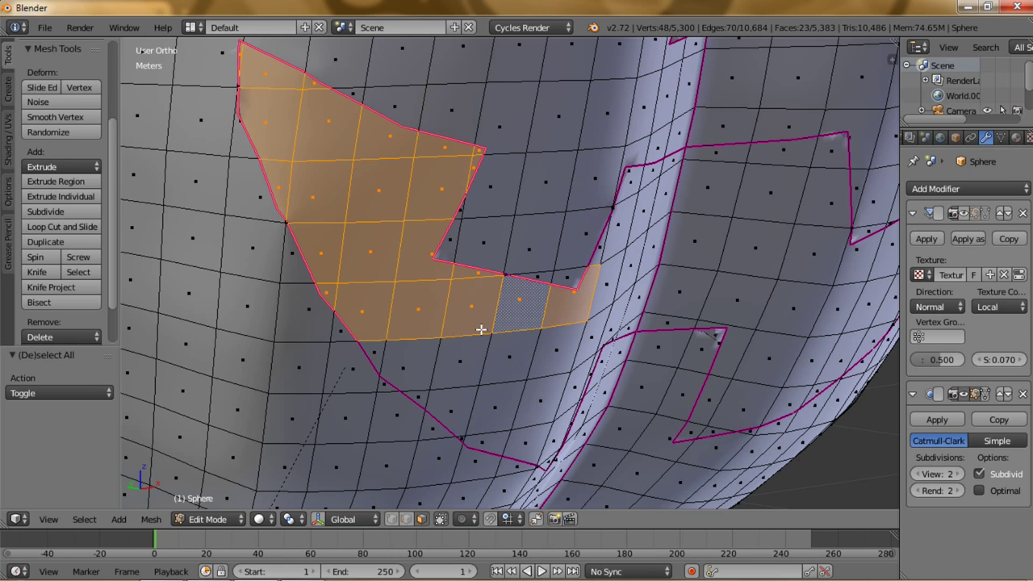
right_click(374, 354, "shift")
right_click(404, 369, "shift")
right_click(420, 396, "shift")
right_click(454, 412, "shift")
right_click(467, 362, "shift")
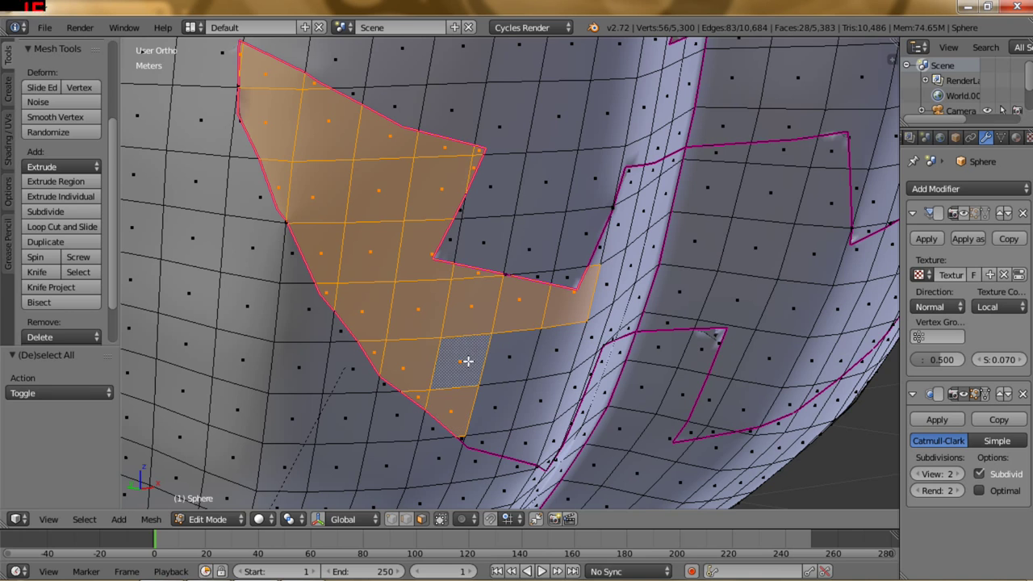
right_click(510, 360, "shift")
right_click(558, 353, "shift")
right_click(502, 403, "shift")
right_click(531, 419, "shift")
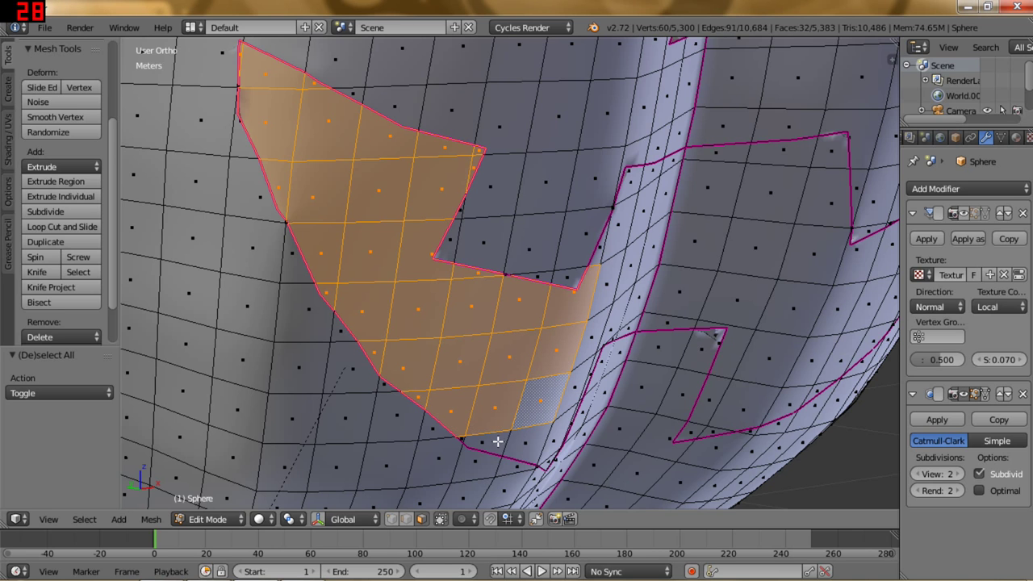
right_click(498, 442, "shift")
right_click(526, 442, "shift")
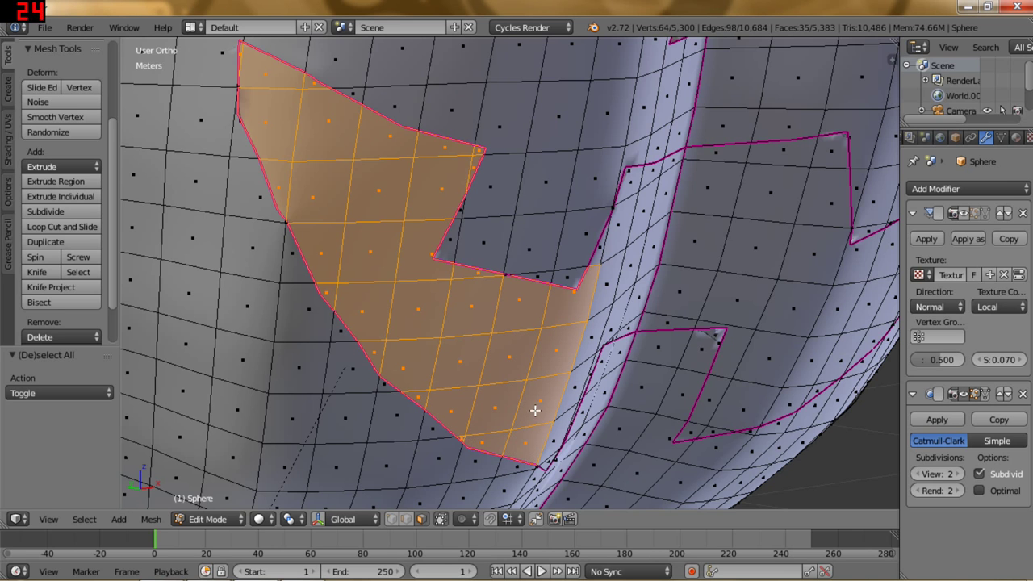
Extend the face selection from the lower edge up toward the middle tooth.
middle_click_drag(536, 410, 444, 396)
right_click(621, 474, "shift")
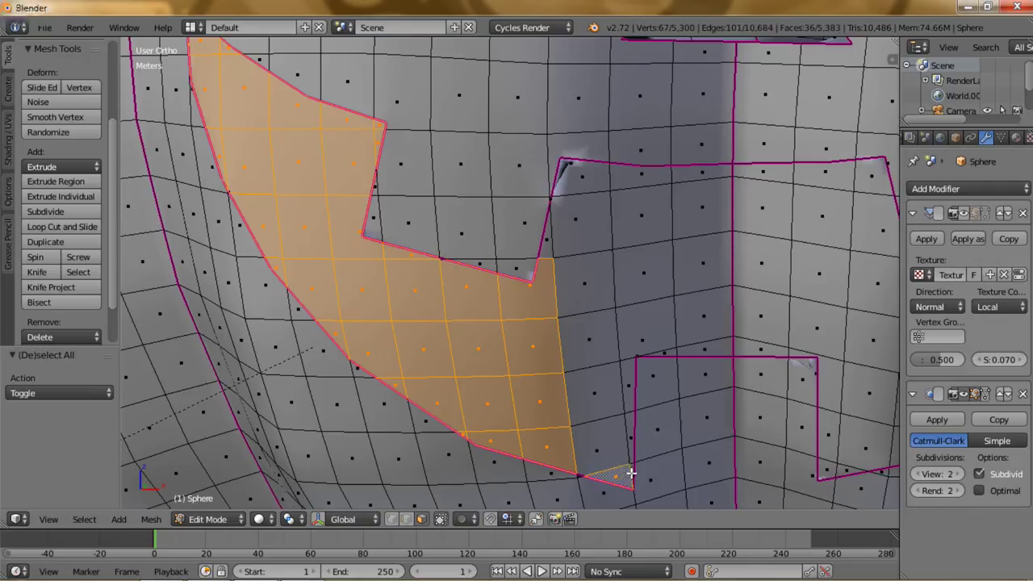
right_click(623, 438, "shift")
left_click(604, 389, "shift")
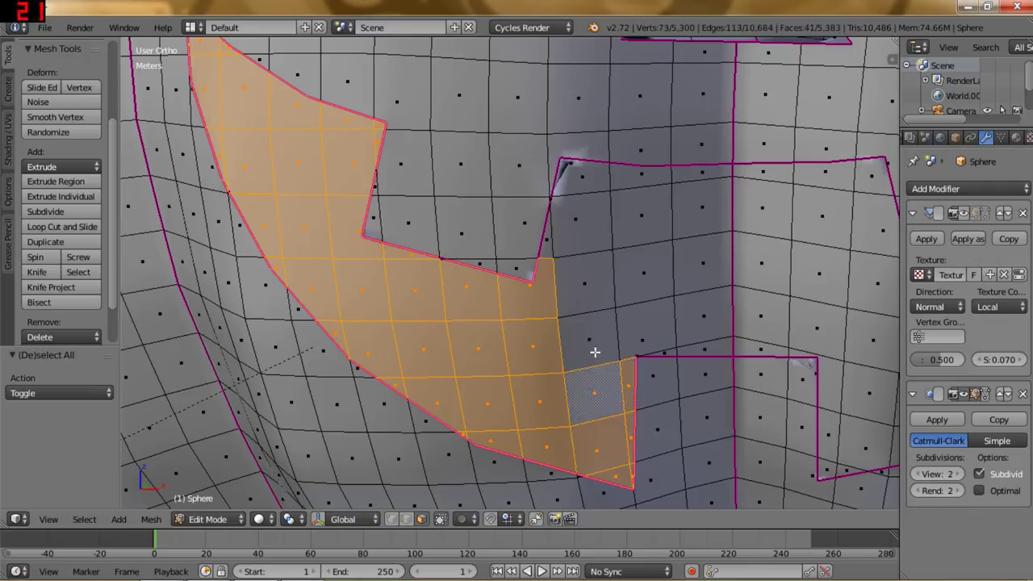
left_click(595, 352, "shift")
left_click(646, 336, "shift")
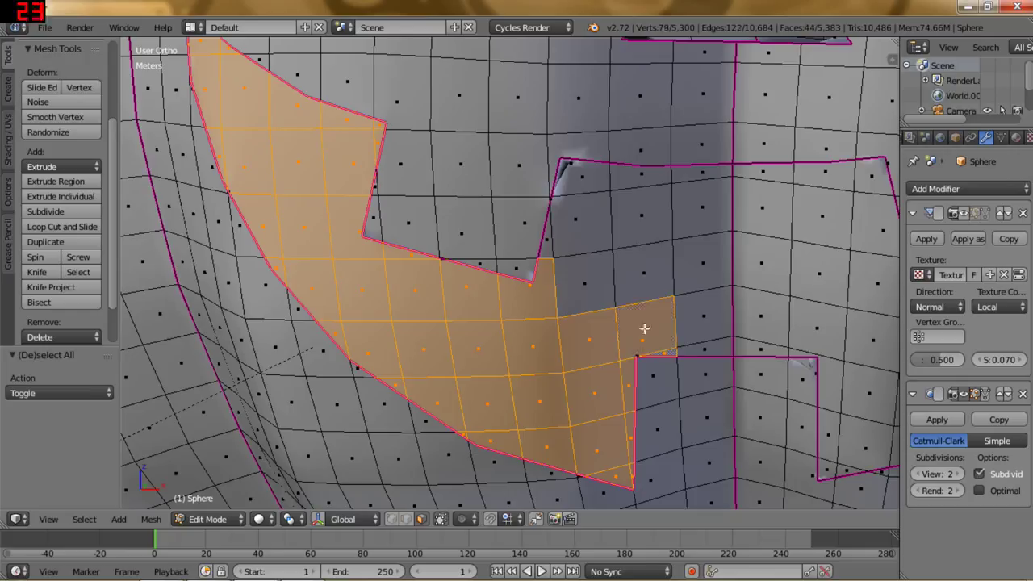
left_click(644, 293, "shift")
left_click(576, 260, "shift")
left_click(565, 223, "shift")
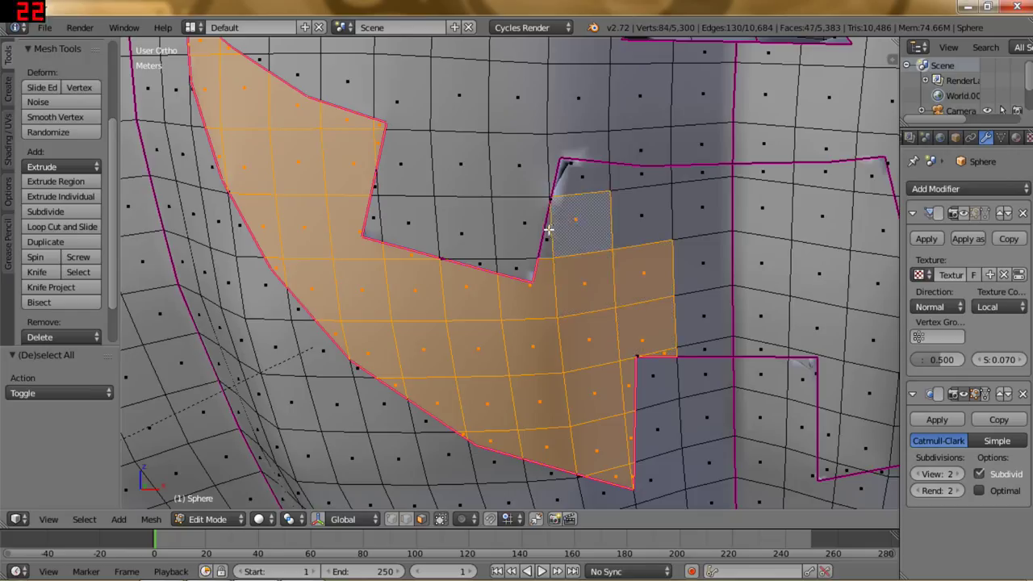
left_click(577, 174, "shift")
left_click(638, 176, "shift")
left_click(646, 221, "shift")
left_click(687, 177, "shift")
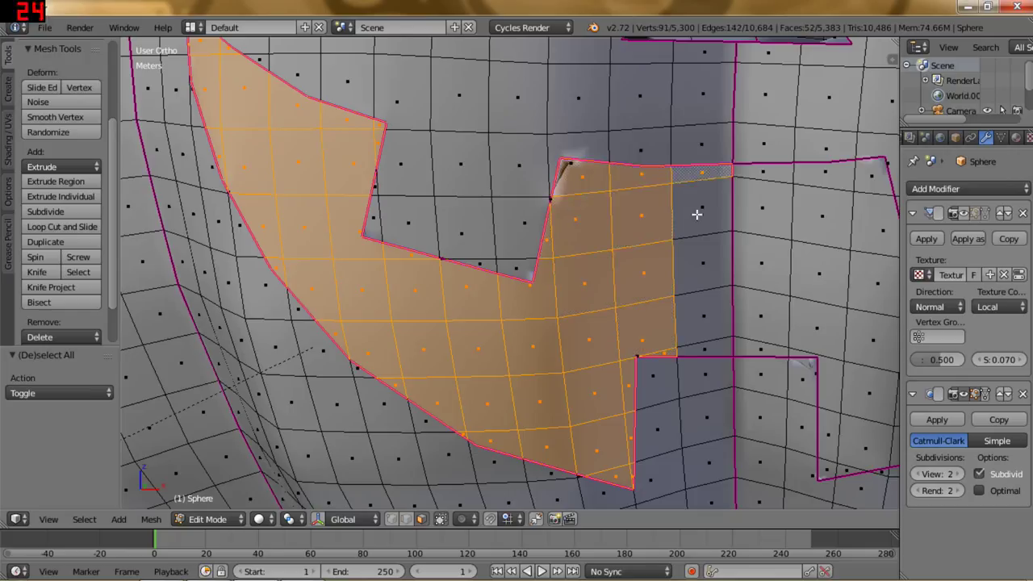
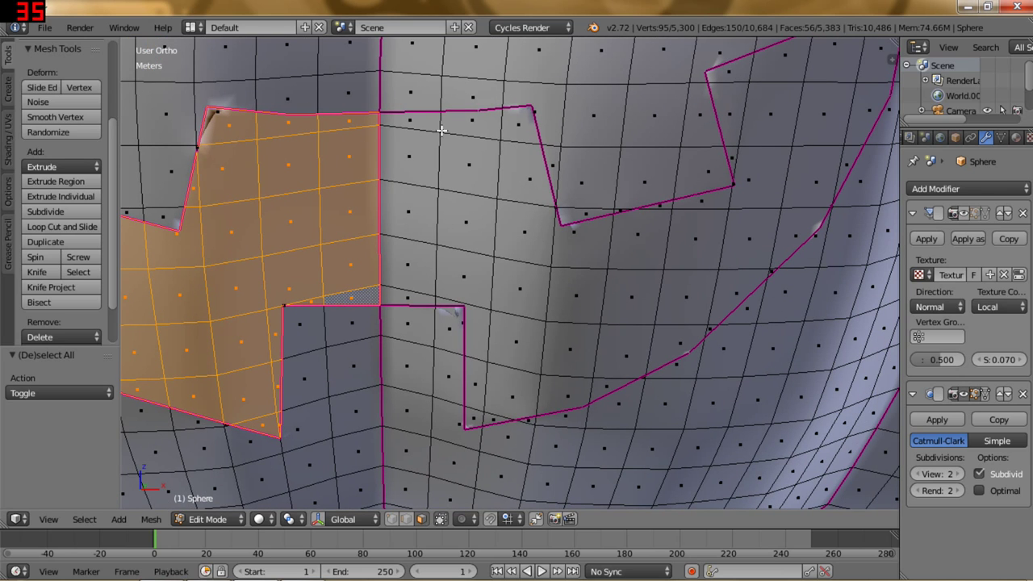
Shift-select the faces in the mouth's left columns, including the thin strip and small bottom faces.
left_click(470, 125, "shift")
left_click(410, 123, "shift")
left_click(410, 161, "shift")
left_click(410, 208, "shift")
left_click(409, 263, "shift")
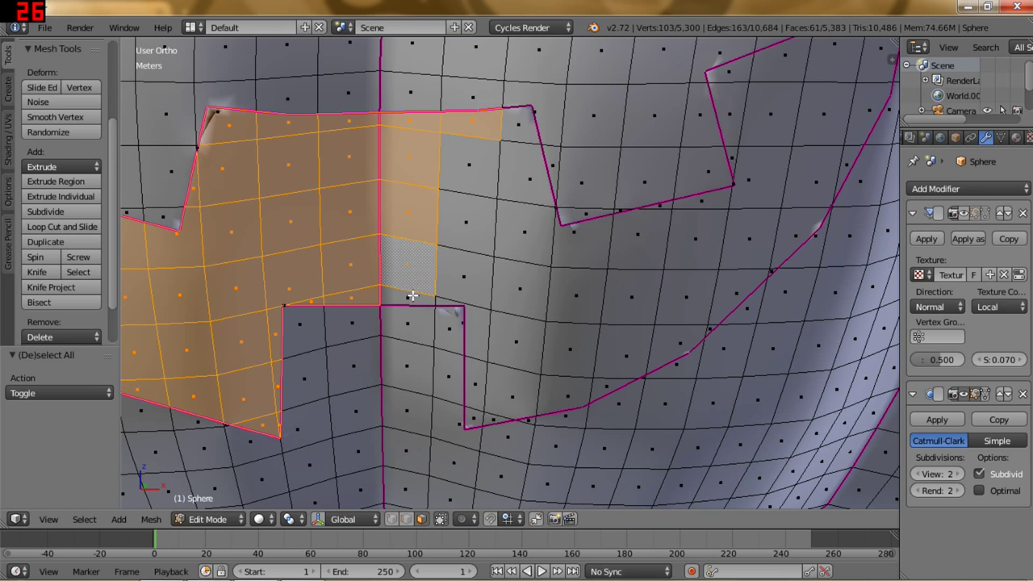
left_click(411, 295, "shift")
left_click(449, 307, "shift")
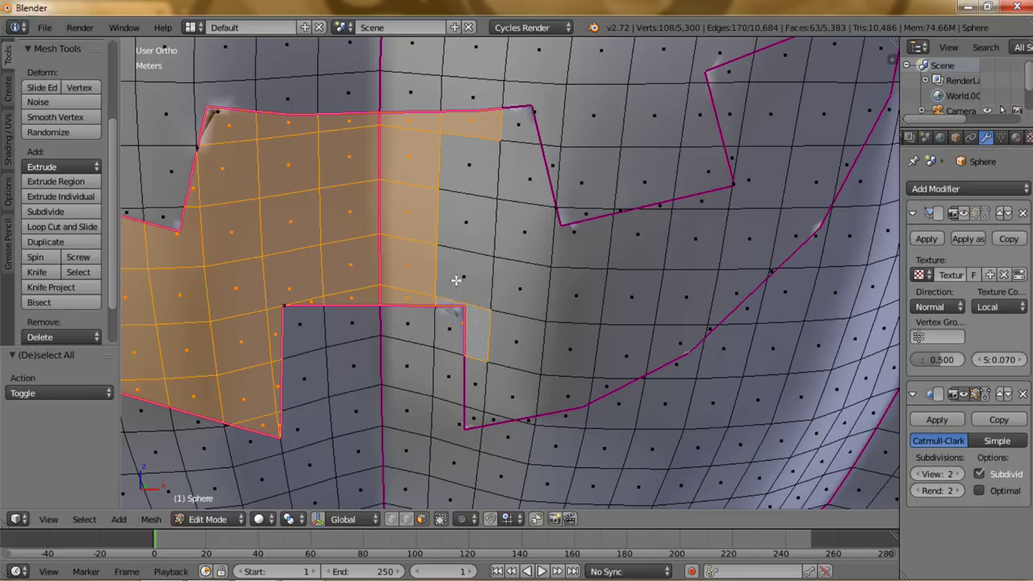
left_click(458, 281, "shift")
left_click(463, 224, "shift")
left_click(465, 166, "shift")
left_click(529, 125, "shift")
left_click(530, 174, "shift")
left_click(521, 234, "shift")
left_click(523, 291, "shift")
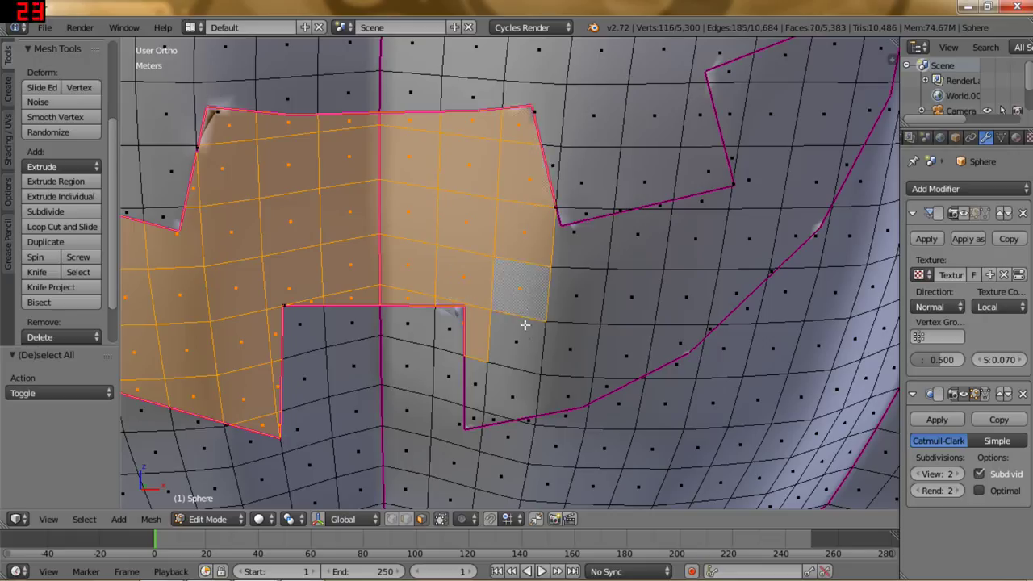
left_click(523, 343, "shift")
left_click(515, 391, "shift")
left_click(476, 390, "shift")
left_click(475, 421, "shift")
left_click(492, 419, "shift")
Add the middle and right mouth columns, up through the thin right column.
left_click(565, 392, "shift")
left_click(571, 351, "shift")
left_click(579, 298, "shift")
left_click(585, 241, "shift")
left_click(651, 234, "shift")
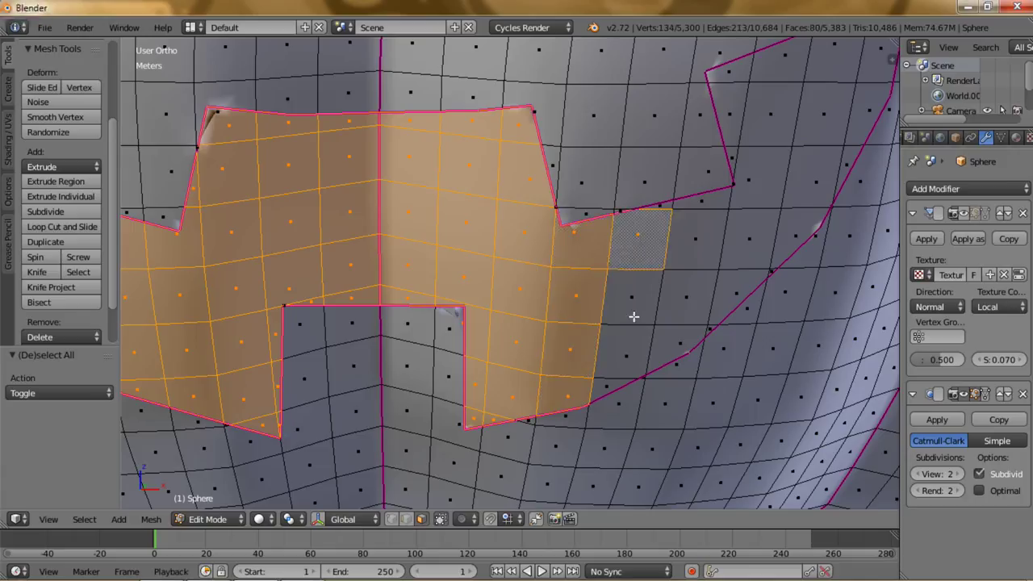
left_click(633, 314, "shift")
left_click(622, 355, "shift")
left_click(613, 388, "shift")
left_click(680, 345, "shift")
left_click(676, 300, "shift")
left_click(692, 239, "shift")
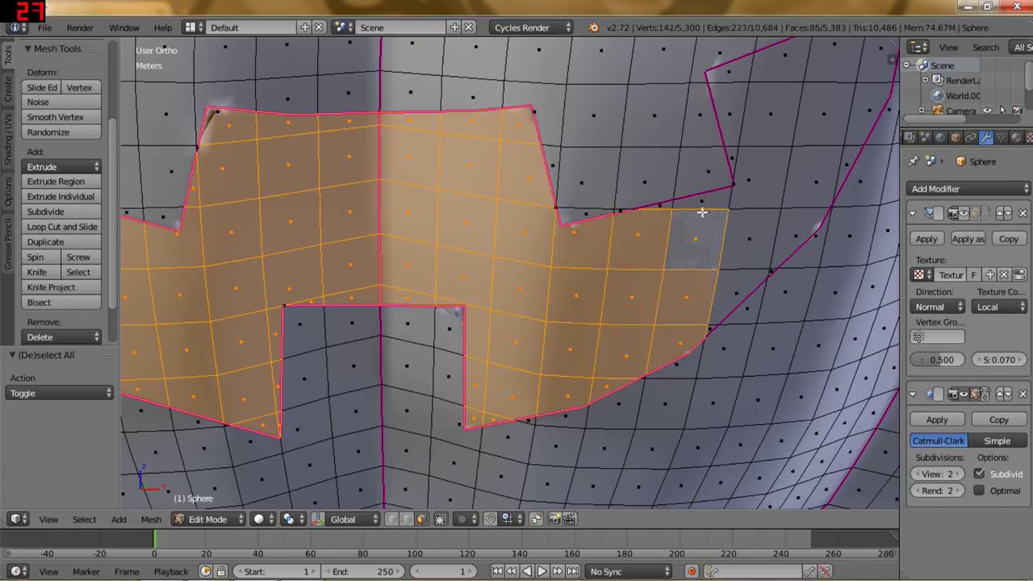
left_click(682, 208, "shift")
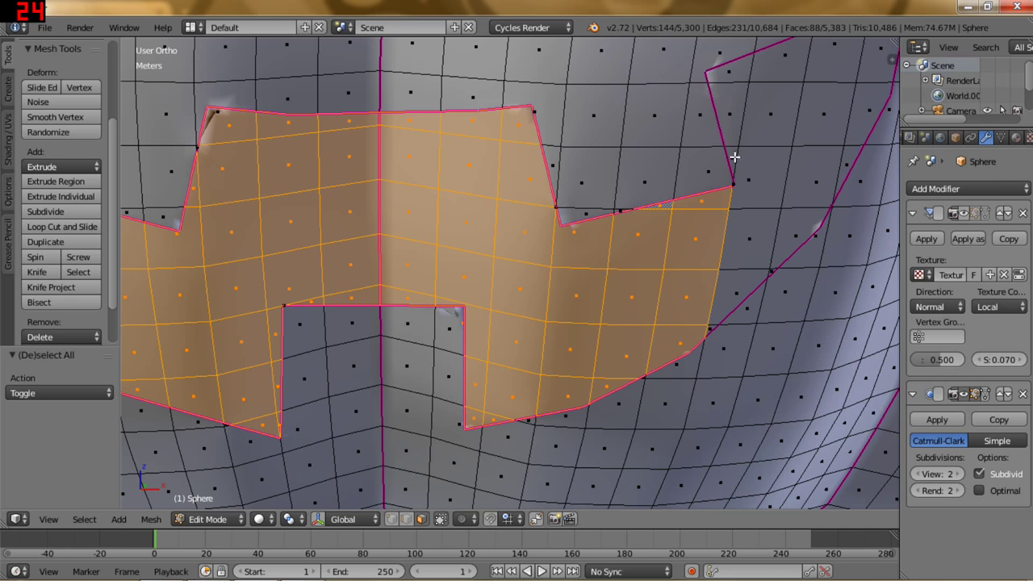
left_click(730, 121, "shift")
left_click(733, 75, "shift")
left_click(767, 60, "shift")
Add the remaining faces around the mouth's upper and right tips, filling the last gap.
middle_click_drag(772, 92, 585, 112)
left_click(595, 100, "shift")
left_click(557, 139, "shift")
left_click(598, 163, "shift")
left_click(570, 225, "shift")
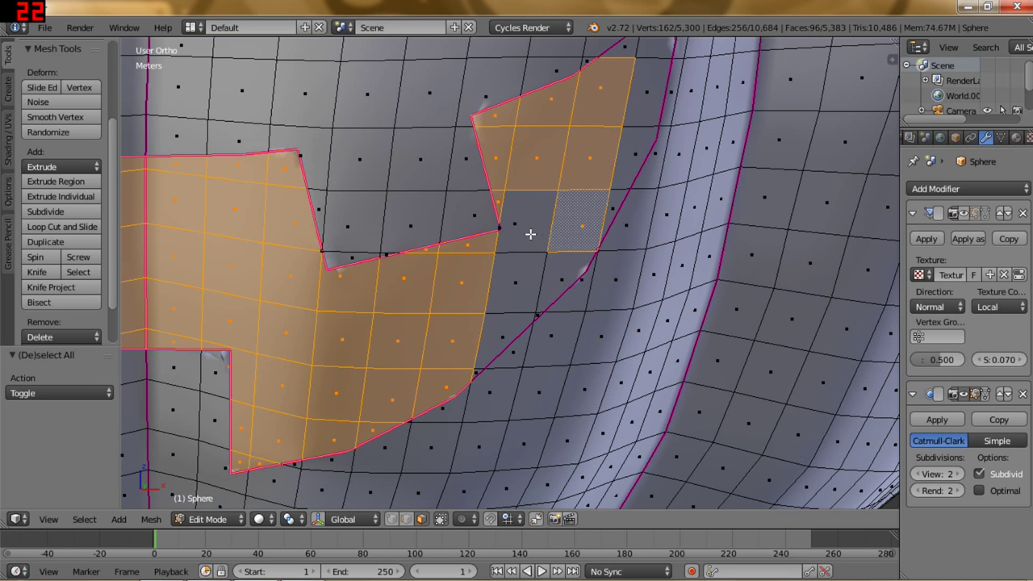
left_click(531, 234, "shift")
left_click(534, 284, "shift")
left_click(553, 284, "shift")
left_click(506, 333, "shift")
left_click(533, 319, "shift")
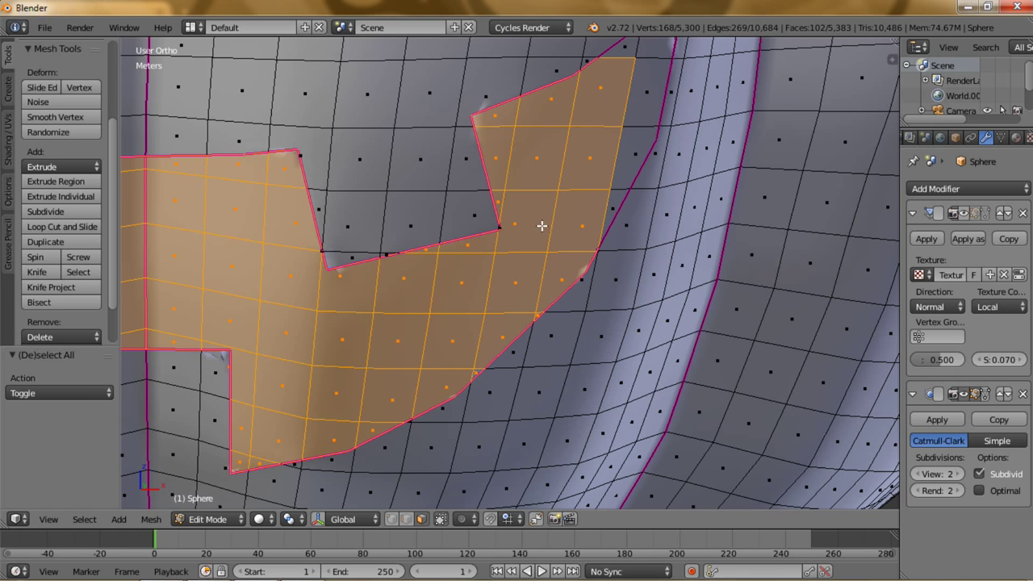
middle_click_drag(541, 226, 429, 347, "shift")
left_click(496, 323, "shift")
left_click(513, 279, "shift")
left_click(516, 220, "shift")
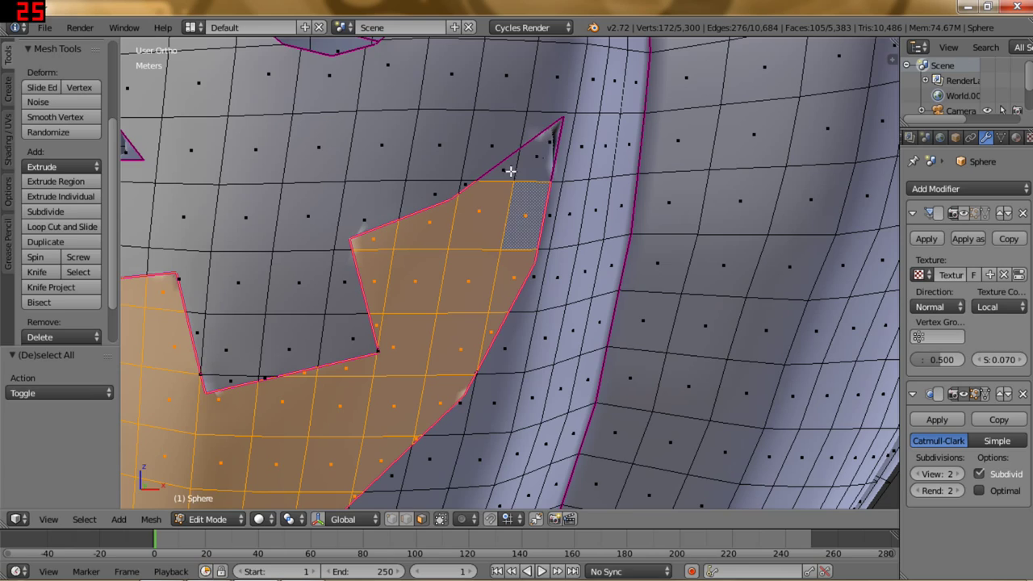
left_click(535, 155, "shift")
left_click(505, 169, "shift")
scroll(414, 300, "down", 5)
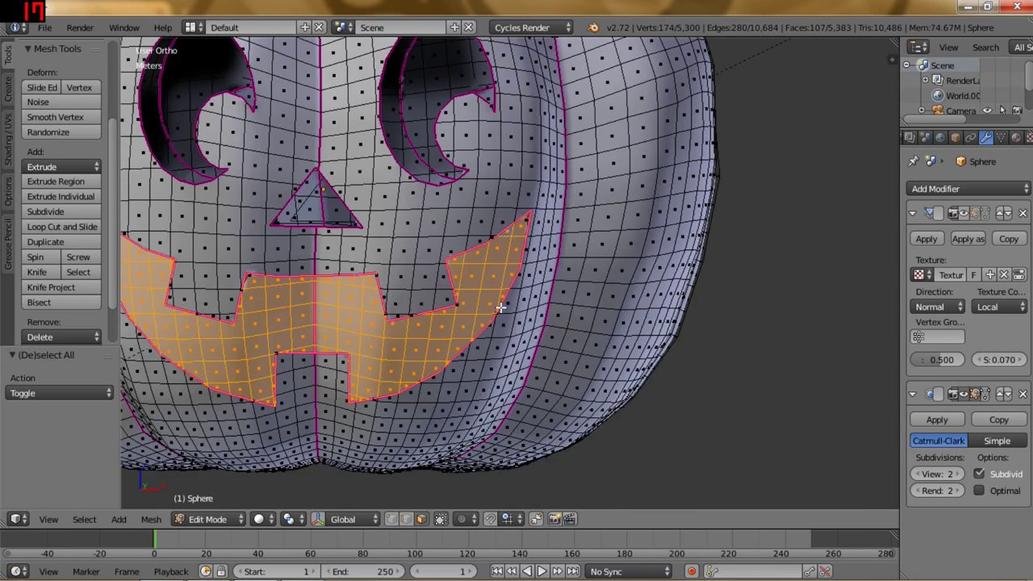
middle_click_drag(470, 305, 511, 289)
Delete the selected mouth faces and check the open grin in wireframe.
key("x")
left_click(509, 288)
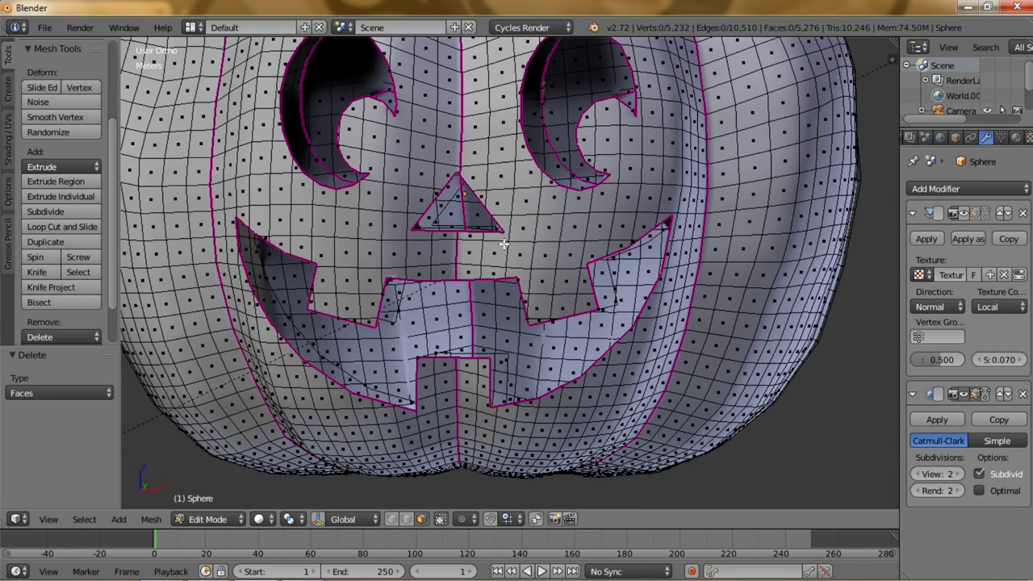
scroll(502, 243, "down", 3)
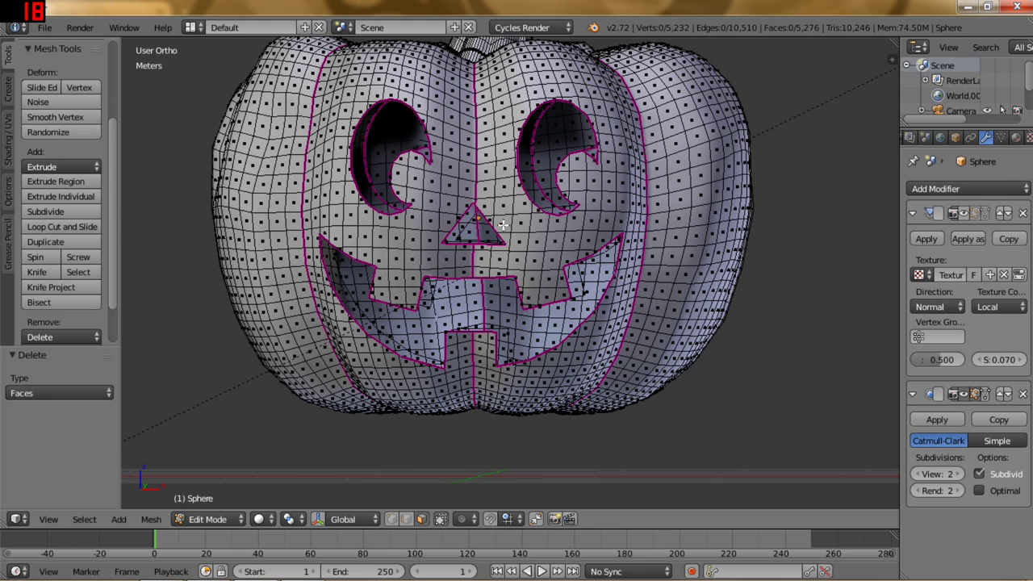
key("z")
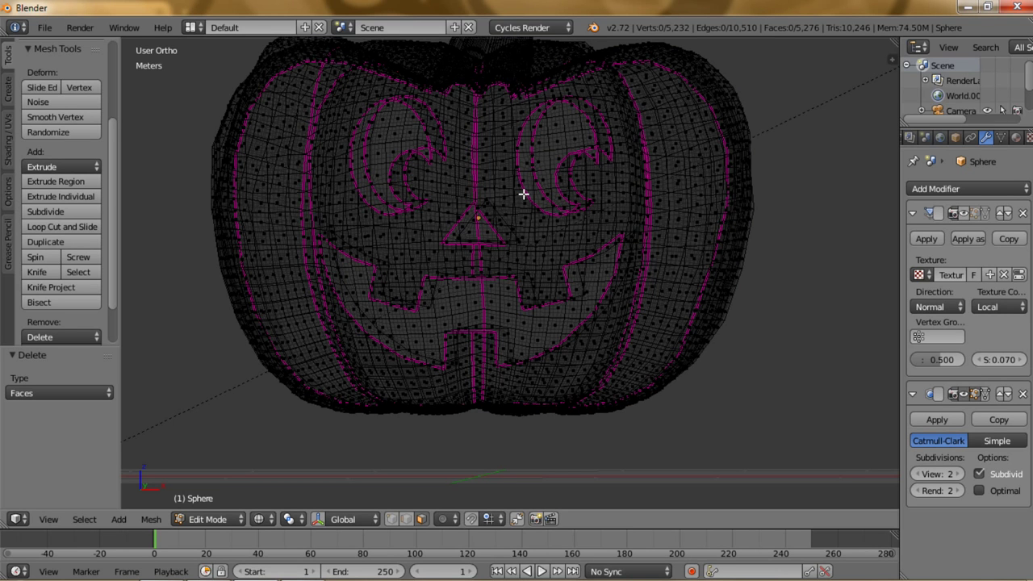
key("z")
Inspect the carved pumpkin's top and stem from several angles, ending in Object Mode.
key("Tab")
mouse_move(575, 169)
middle_mouse_down()
mouse_move(581, 184)
mouse_move(767, 283)
mouse_move(819, 209)
mouse_move(723, 222)
mouse_move(791, 231)
mouse_move(777, 213)
mouse_move(715, 229)
middle_mouse_up()
scroll(714, 230, "up", 2)
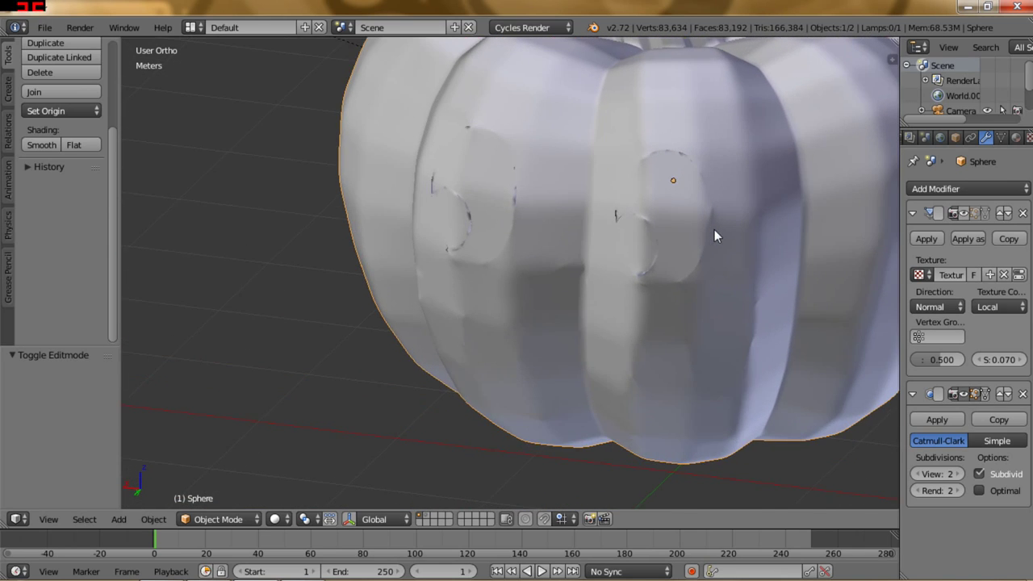
scroll(714, 229, "up", 3)
scroll(661, 218, "down", 2)
scroll(630, 210, "down", 1)
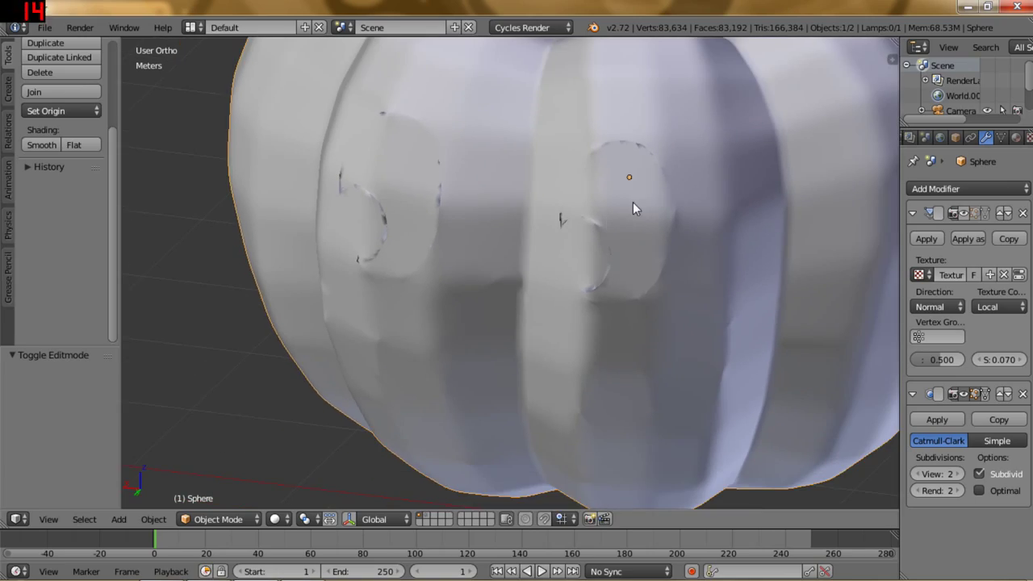
middle_click_drag(637, 208, 573, 238)
key("Tab")
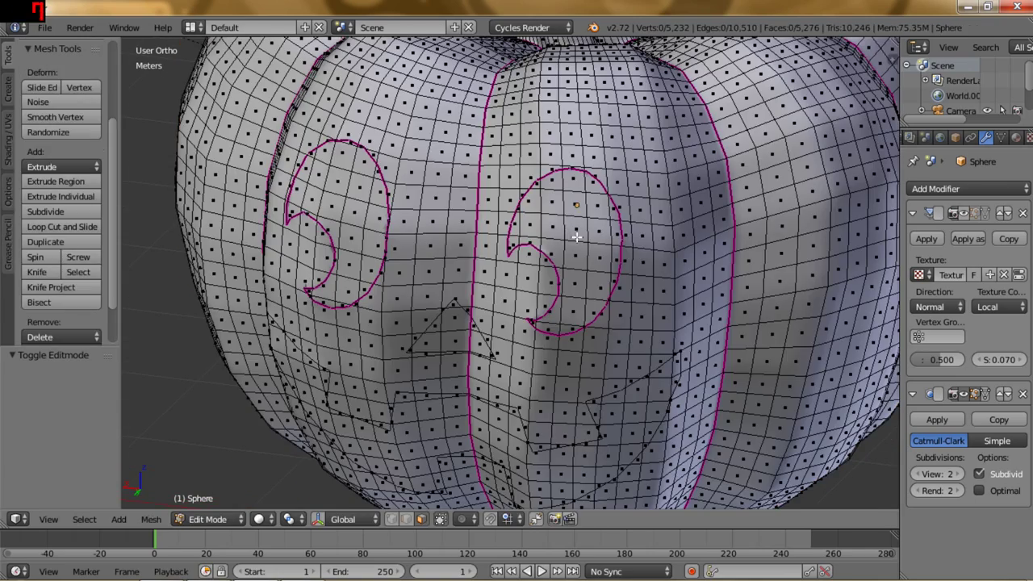
mouse_move(642, 261)
middle_mouse_down()
mouse_move(661, 231)
mouse_move(655, 237)
middle_mouse_up()
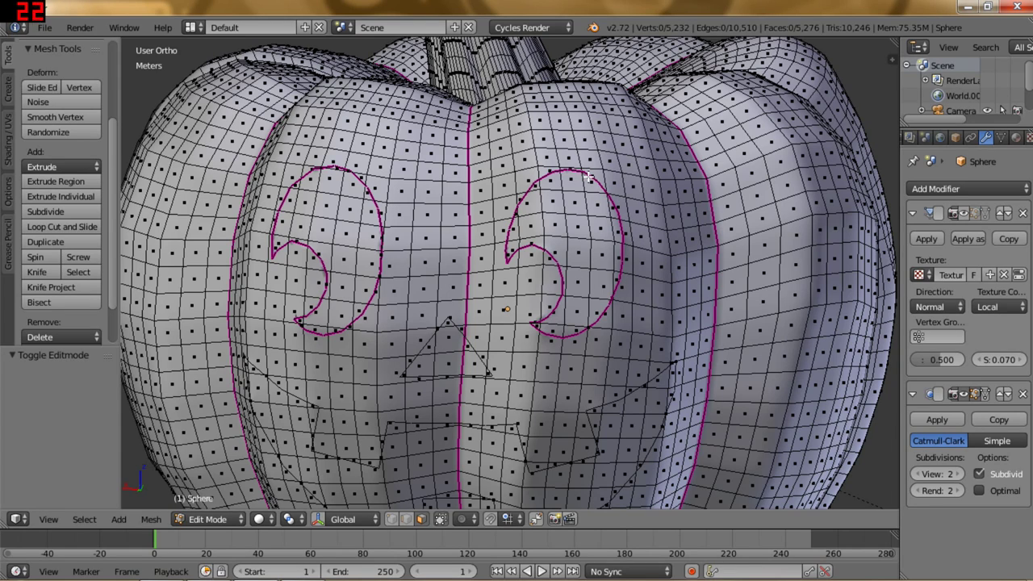
scroll(703, 297, "down", 3)
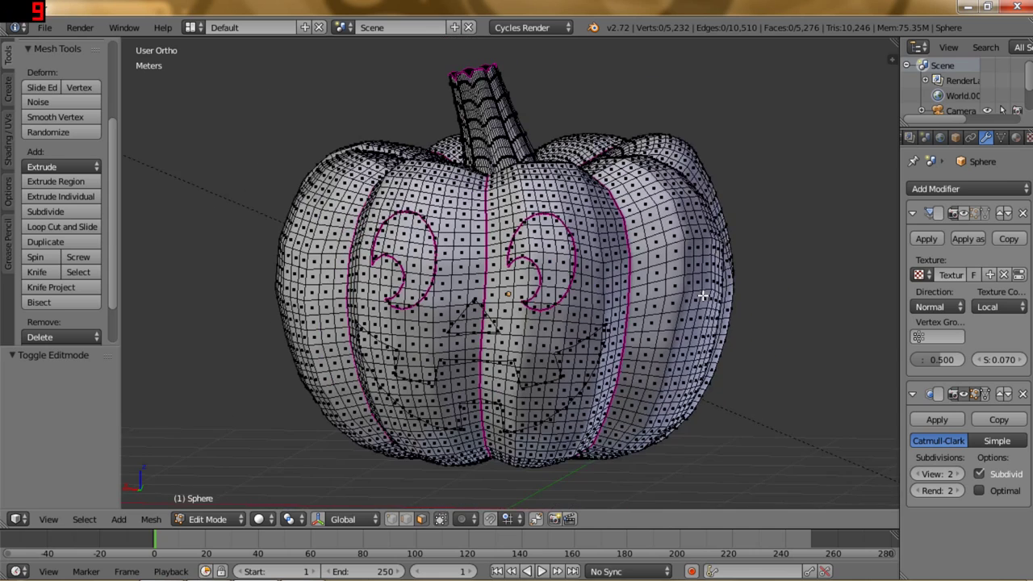
mouse_move(714, 277)
middle_mouse_down()
mouse_move(657, 341)
mouse_move(506, 281)
mouse_move(669, 268)
middle_mouse_up()
mouse_move(772, 258)
middle_mouse_down()
mouse_move(494, 244)
mouse_move(655, 253)
mouse_move(568, 262)
mouse_move(686, 238)
mouse_move(582, 238)
mouse_move(653, 260)
middle_mouse_up()
key("Tab")
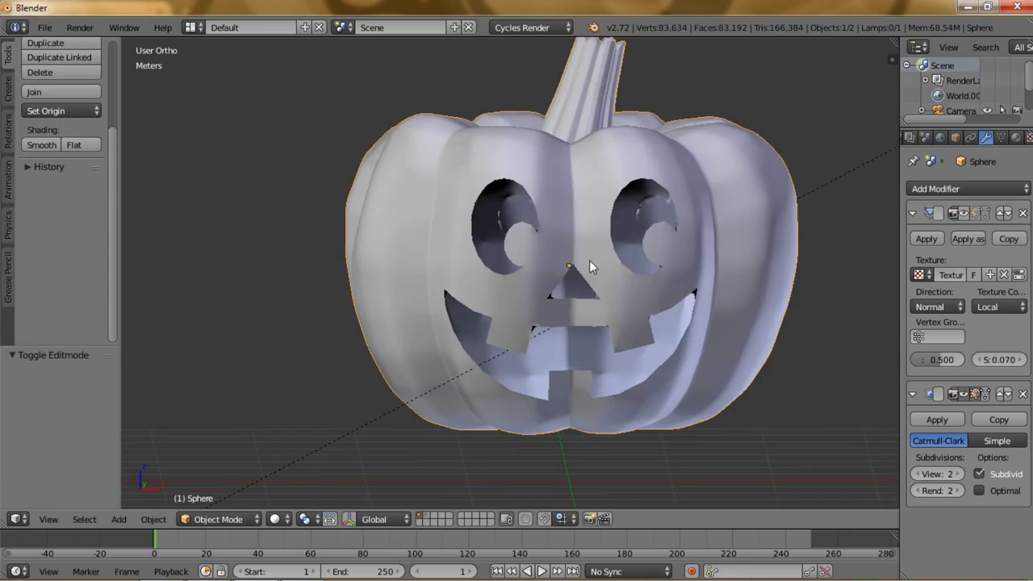
Select the whole pumpkin mesh in Edit Mode, viewed from the front in wireframe.
middle_click_drag(588, 265, 606, 284)
mouse_move(666, 254)
middle_mouse_down()
mouse_move(562, 271)
mouse_move(587, 265)
mouse_move(578, 255)
middle_mouse_up()
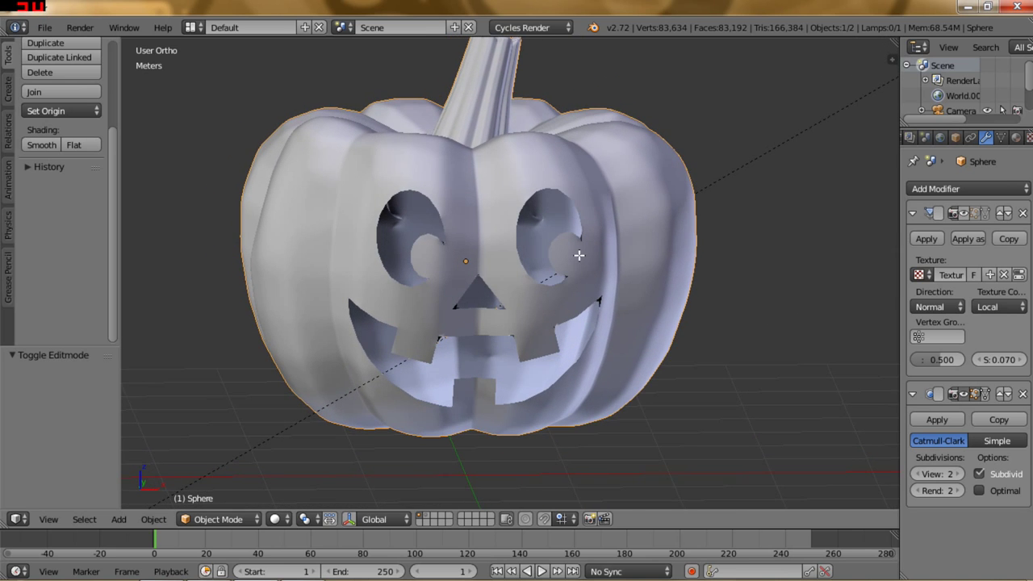
key("Tab")
key("a")
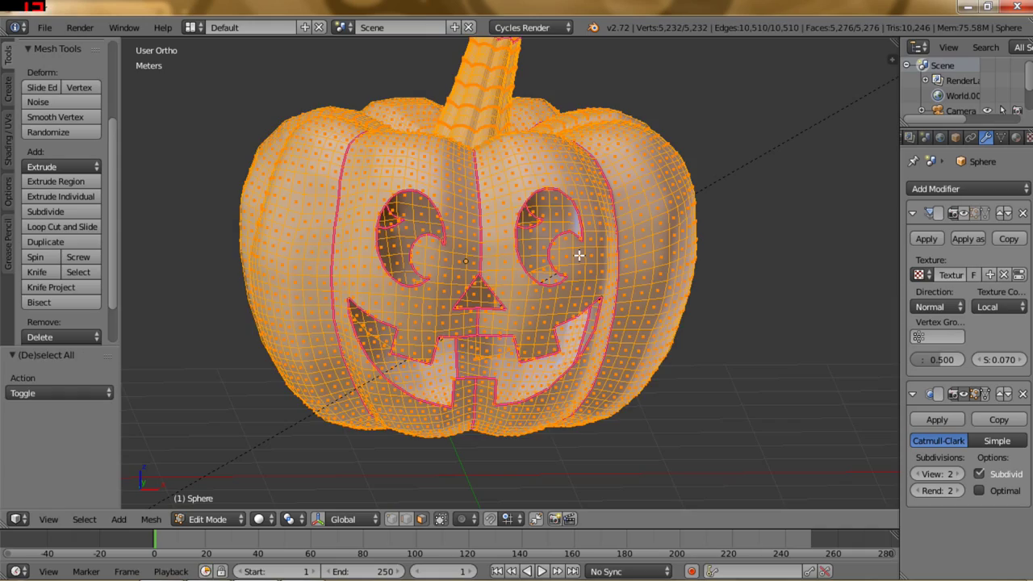
mouse_move(599, 195)
middle_mouse_down()
mouse_move(592, 175)
mouse_move(583, 194)
middle_mouse_up()
key("KP_1")
key("z")
Box-deselect the stem so only the pumpkin body stays selected.
key("b")
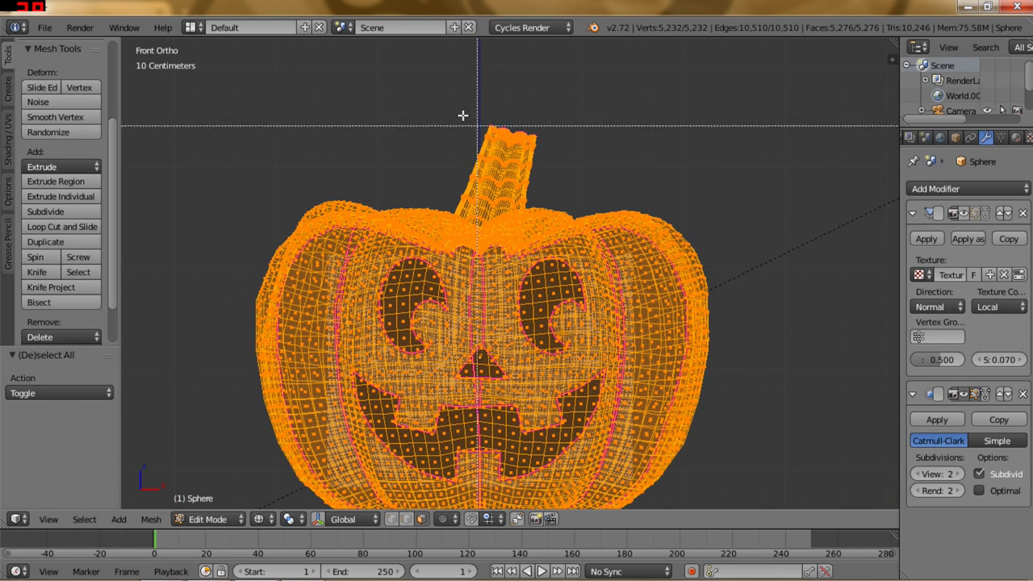
mouse_move(422, 96)
left_mouse_down()
mouse_move(506, 134)
mouse_move(567, 180)
mouse_move(572, 203)
left_mouse_up()
mouse_move(572, 203)
middle_mouse_down()
mouse_move(553, 229)
mouse_move(581, 266)
mouse_move(548, 206)
middle_mouse_up()
scroll(547, 207, "down", 2)
scroll(574, 264, "down", 1)
scroll(575, 265, "down", 1)
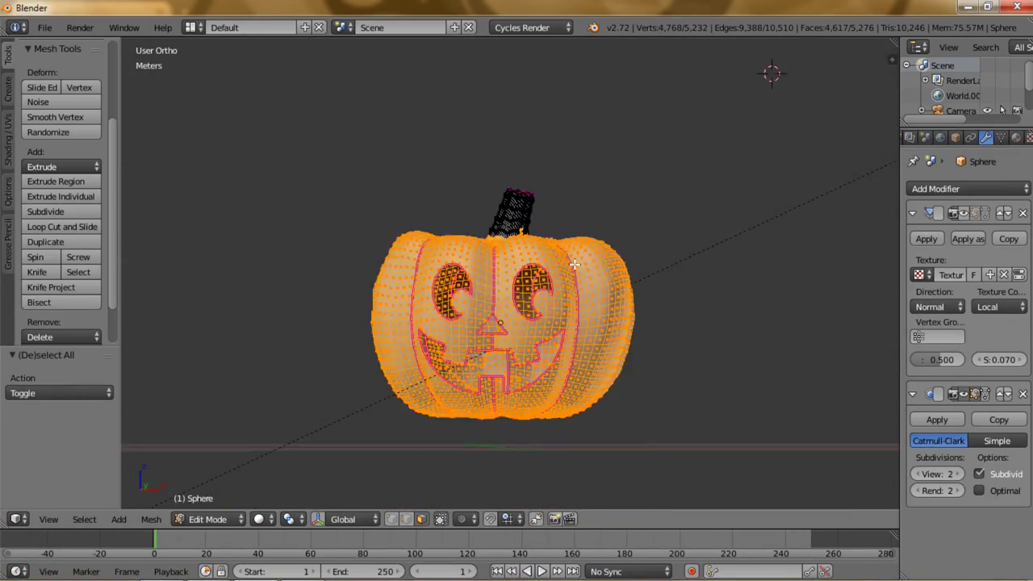
scroll(587, 299, "down", 1)
mouse_move(587, 300)
middle_mouse_down()
mouse_move(579, 279)
mouse_move(668, 286)
middle_mouse_up()
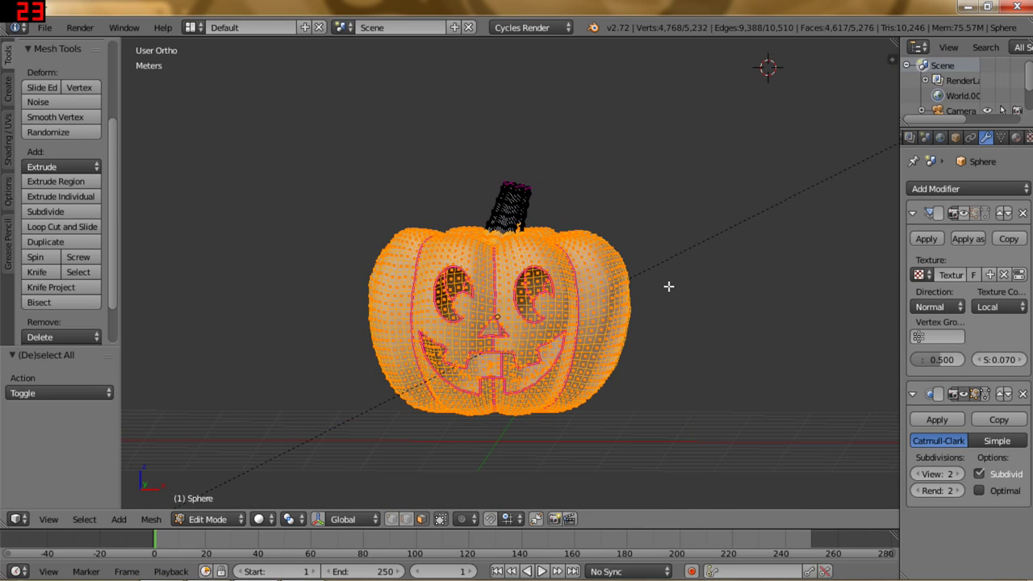
Extrude the pumpkin body in place and scale the new layer outward.
key("e")
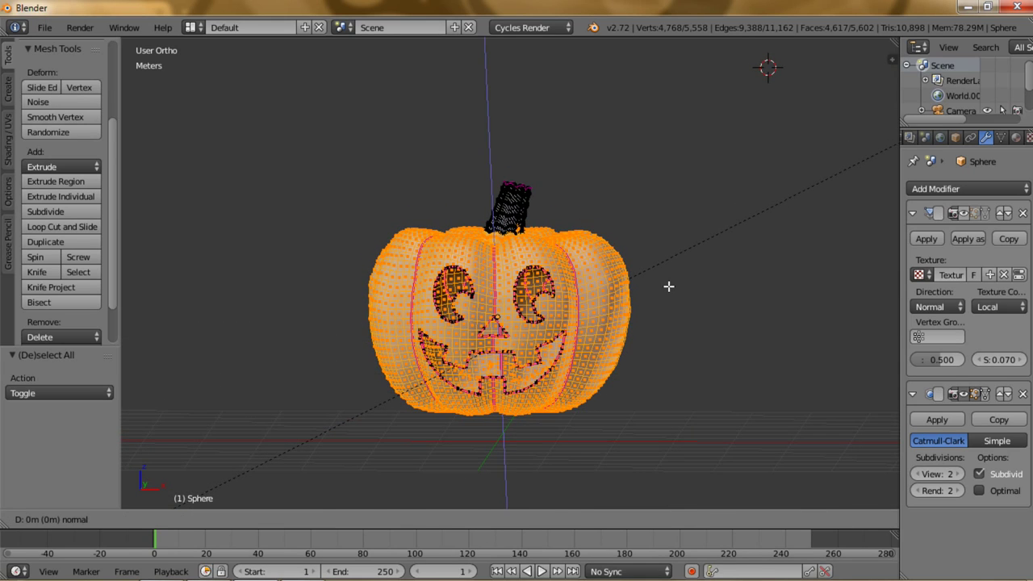
right_click(668, 285)
scroll(608, 313, "up", 3)
scroll(581, 330, "up", 1)
scroll(579, 309, "up", 1)
middle_click_drag(579, 308, 584, 300)
key("s")
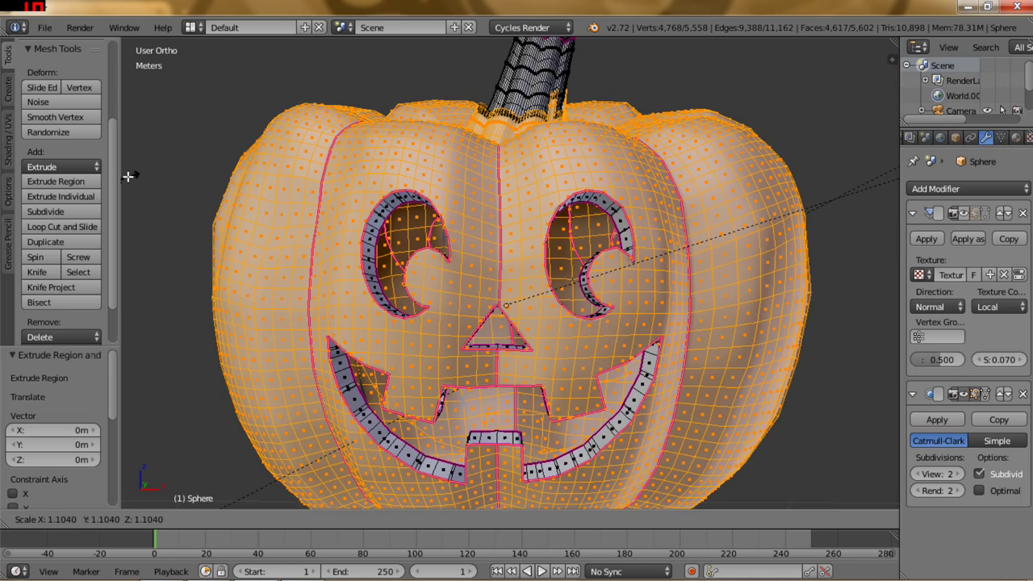
left_click(856, 184)
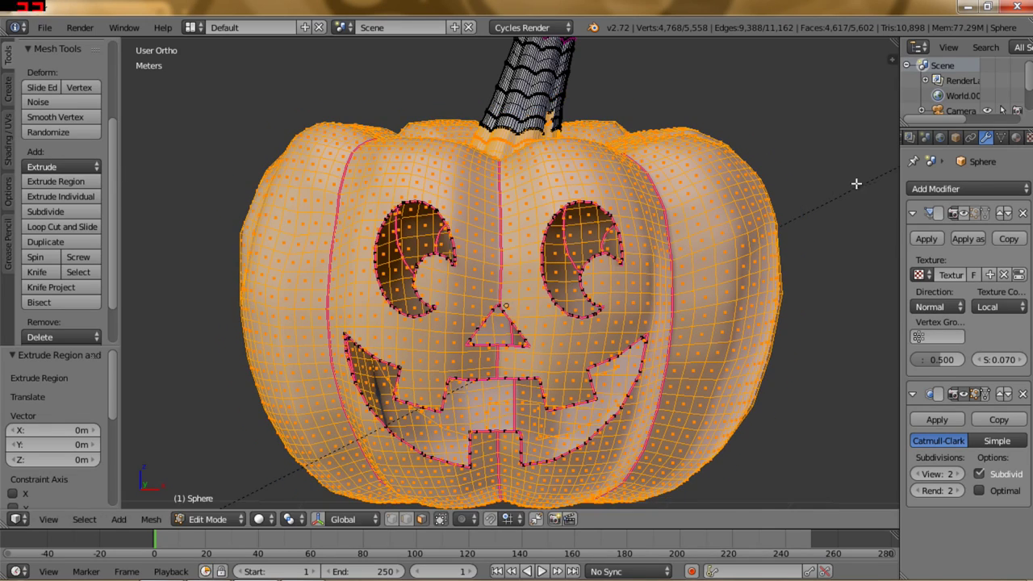
Undo that extrusion and reselect the entire mesh, stem included.
key("ctrl+z")
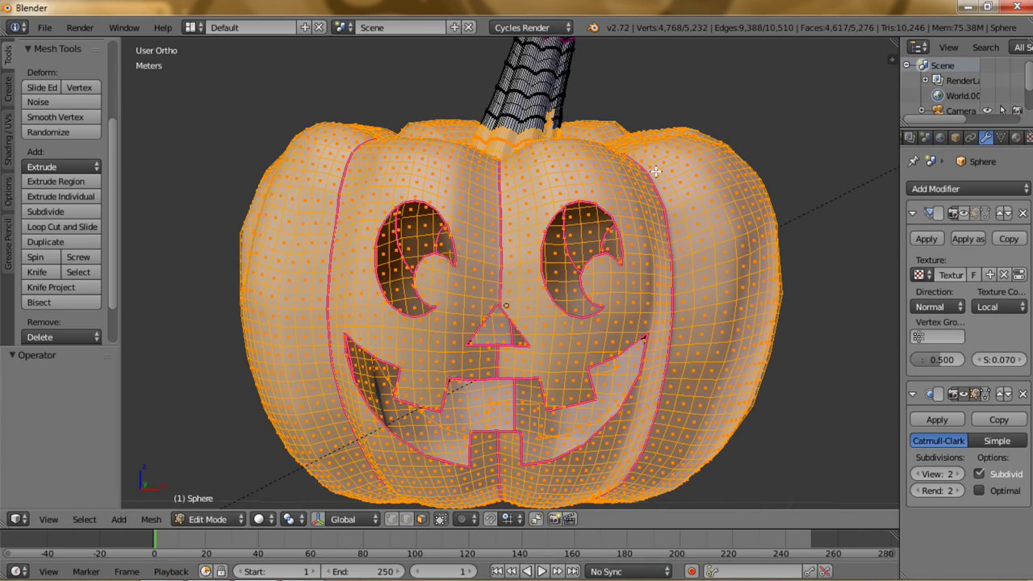
scroll(656, 171, "down", 1)
scroll(655, 171, "down", 1)
key("a")
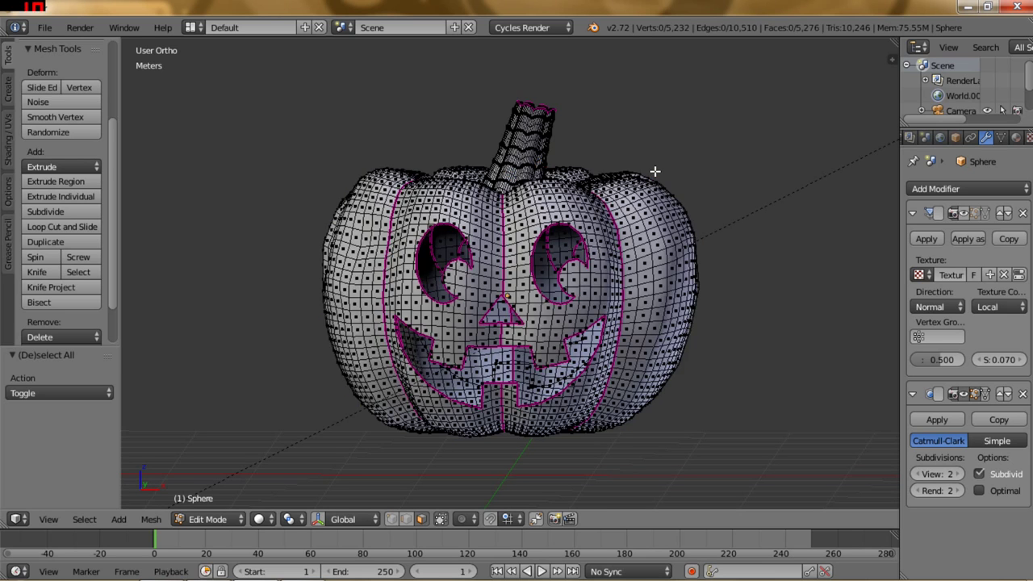
key("a")
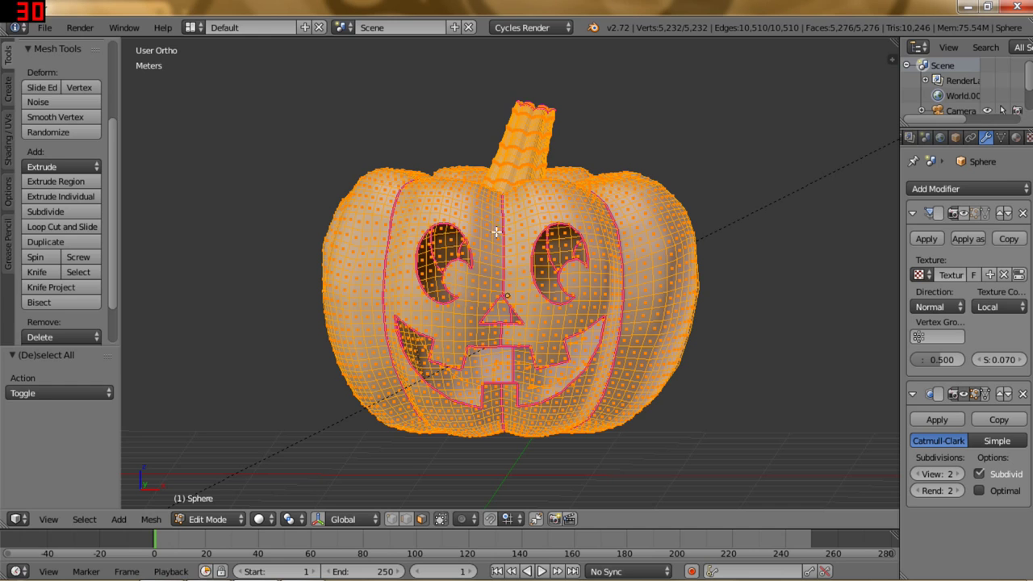
scroll(707, 254, "up", 1)
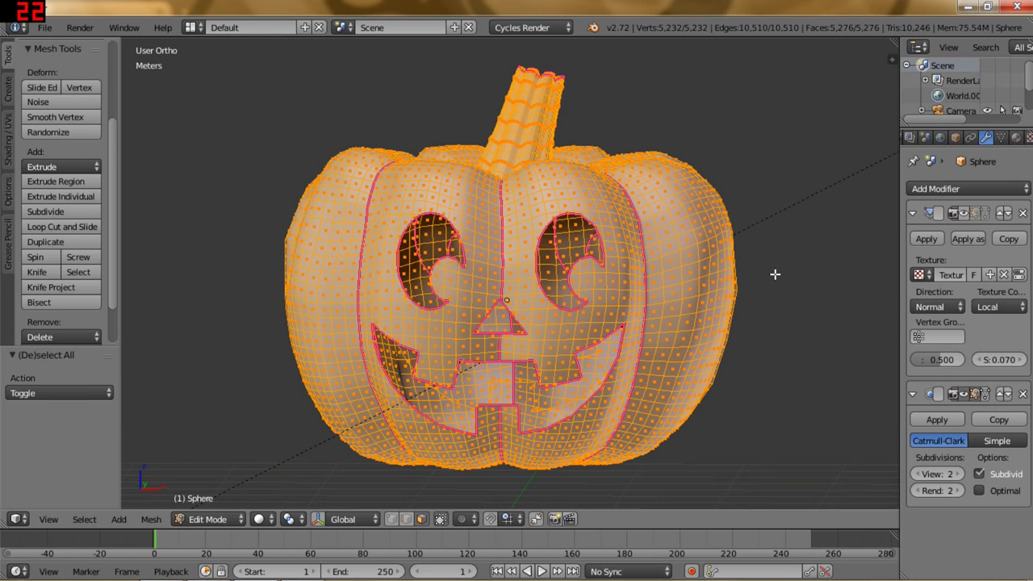
Extrude the whole mesh in place and scale it to 1.093 for wall thickness.
key("e")
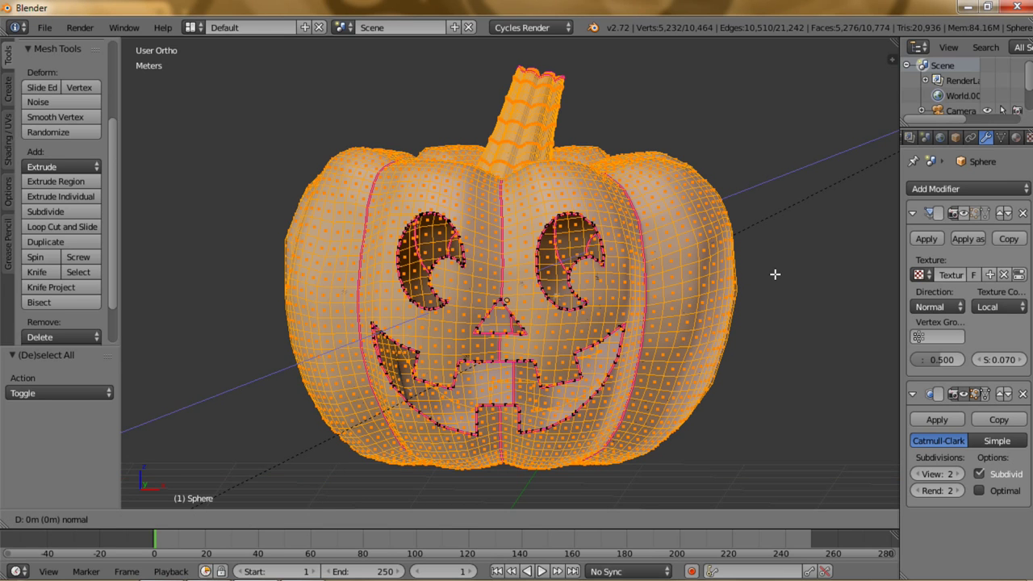
right_click(775, 275)
key("s")
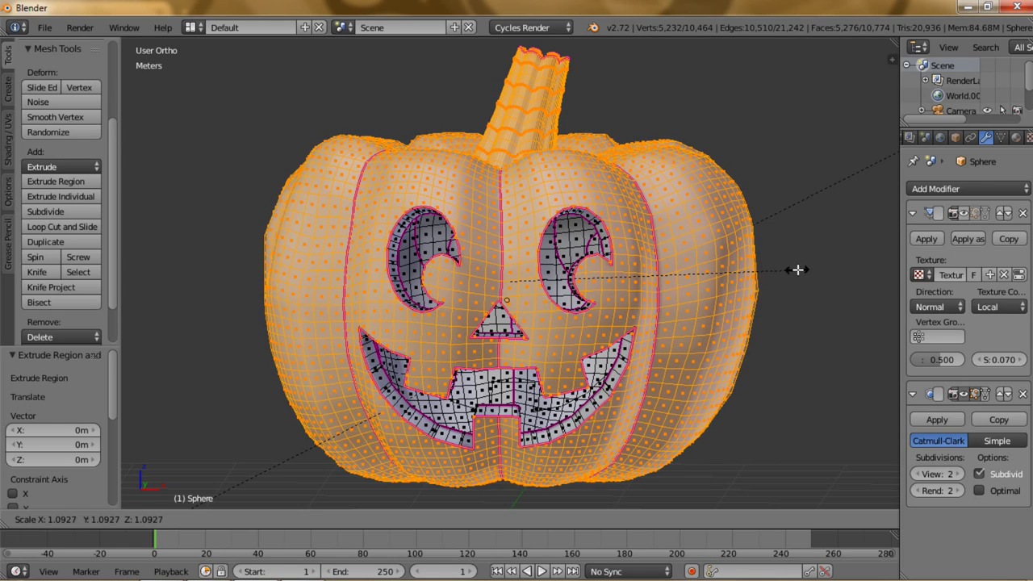
left_click(798, 269)
mouse_move(697, 322)
middle_mouse_down()
mouse_move(726, 348)
mouse_move(668, 393)
mouse_move(684, 372)
middle_mouse_up()
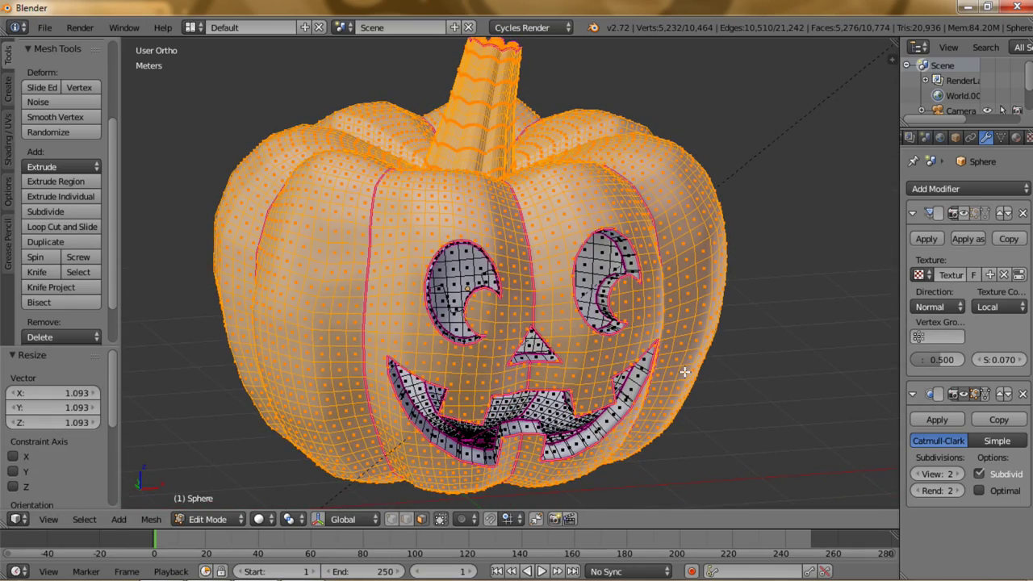
key("Tab")
mouse_move(677, 332)
middle_mouse_down()
mouse_move(640, 237)
mouse_move(588, 232)
mouse_move(580, 210)
mouse_move(590, 224)
middle_mouse_up()
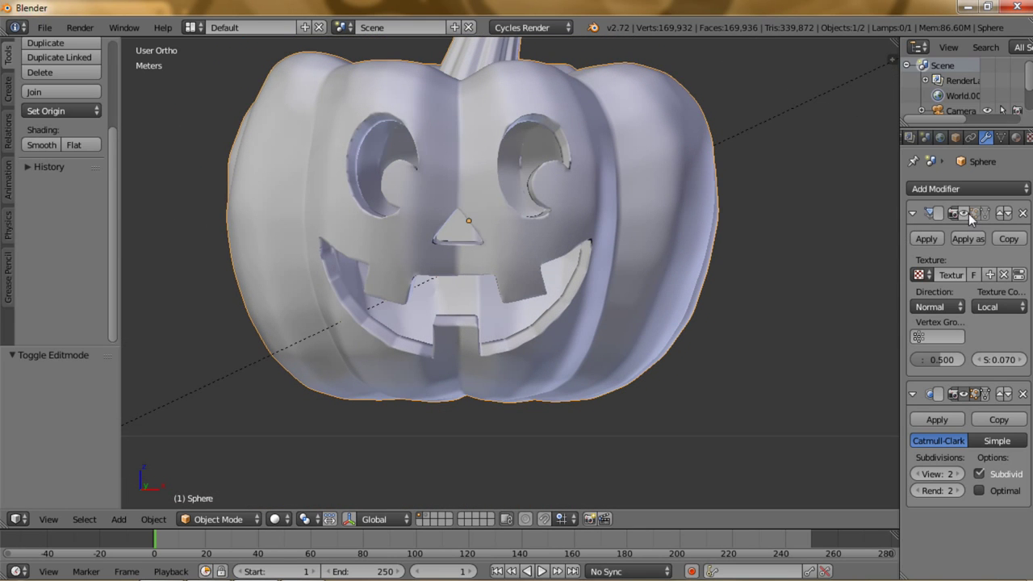
Turn on the Displace modifier's edit-mode display and check the displaced mesh in Edit Mode.
left_click(971, 214)
mouse_move(640, 256)
middle_mouse_down()
mouse_move(647, 277)
mouse_move(686, 292)
mouse_move(719, 259)
mouse_move(707, 231)
mouse_move(666, 230)
mouse_move(625, 247)
mouse_move(615, 277)
mouse_move(626, 236)
mouse_move(652, 315)
mouse_move(658, 246)
mouse_move(627, 259)
mouse_move(580, 238)
mouse_move(592, 252)
mouse_move(626, 256)
mouse_move(671, 243)
mouse_move(635, 251)
mouse_move(646, 307)
mouse_move(676, 282)
mouse_move(680, 256)
mouse_move(643, 282)
middle_mouse_up()
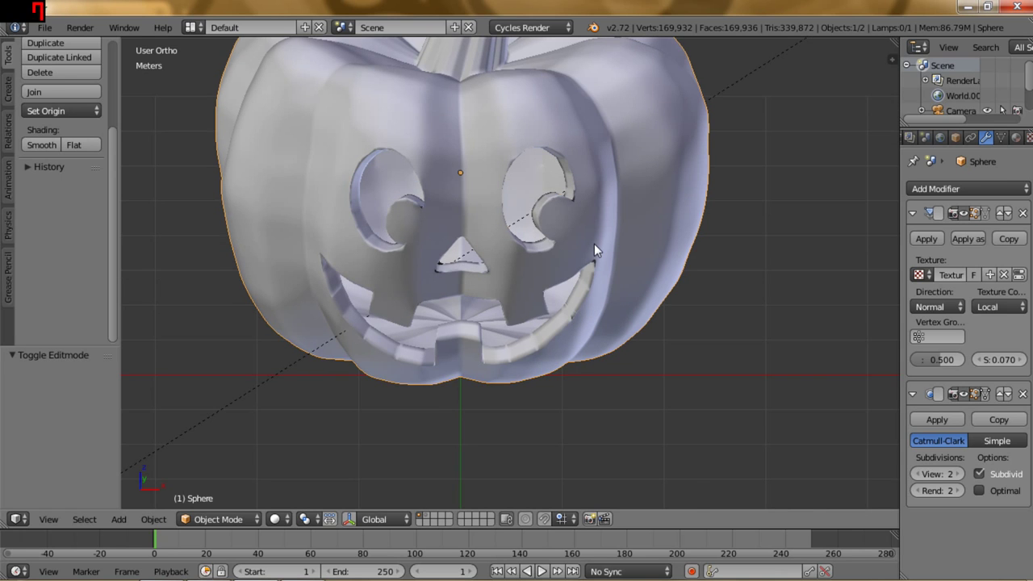
scroll(594, 243, "up", 2)
mouse_move(611, 211)
middle_mouse_down("shift")
mouse_move(631, 273)
mouse_move(612, 278)
mouse_move(623, 293)
middle_mouse_up("shift")
key("Tab")
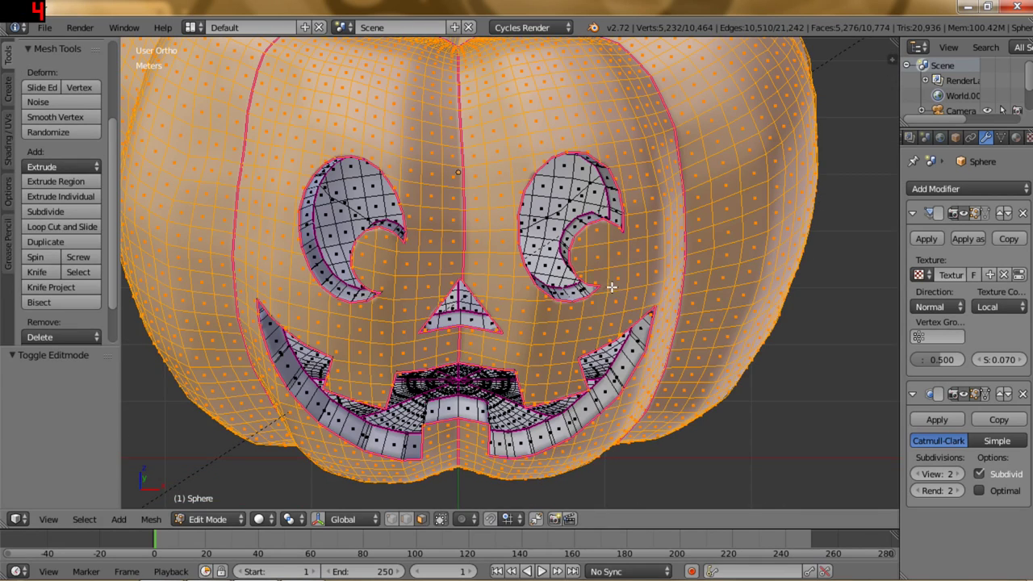
key("a")
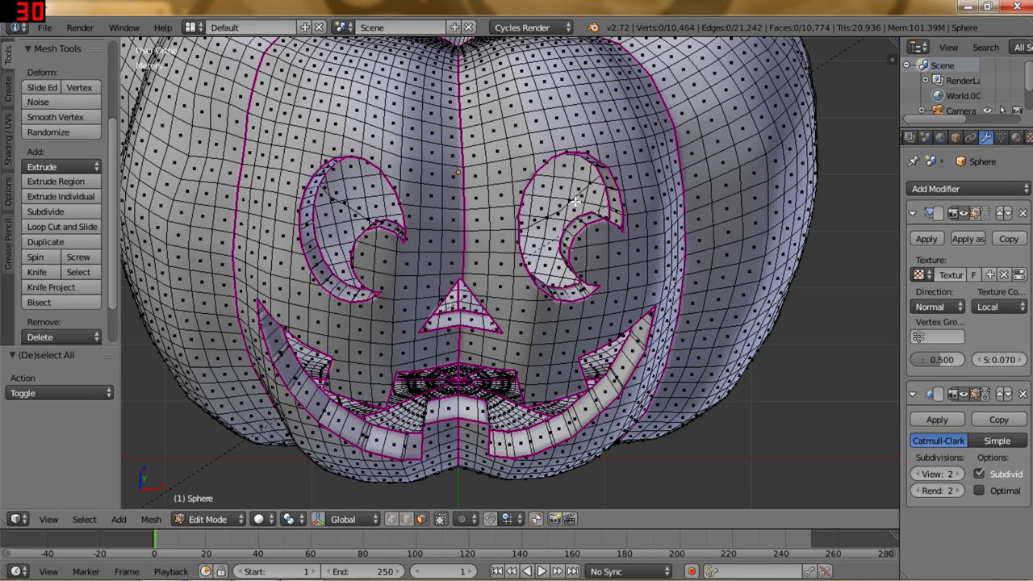
scroll(575, 201, "down", 1)
scroll(574, 209, "down", 1)
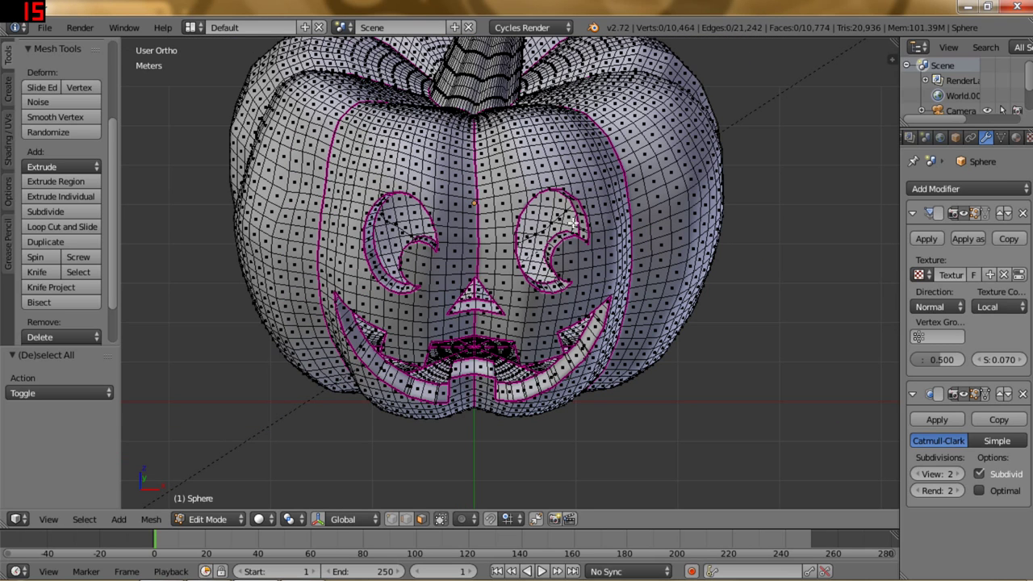
key("Tab")
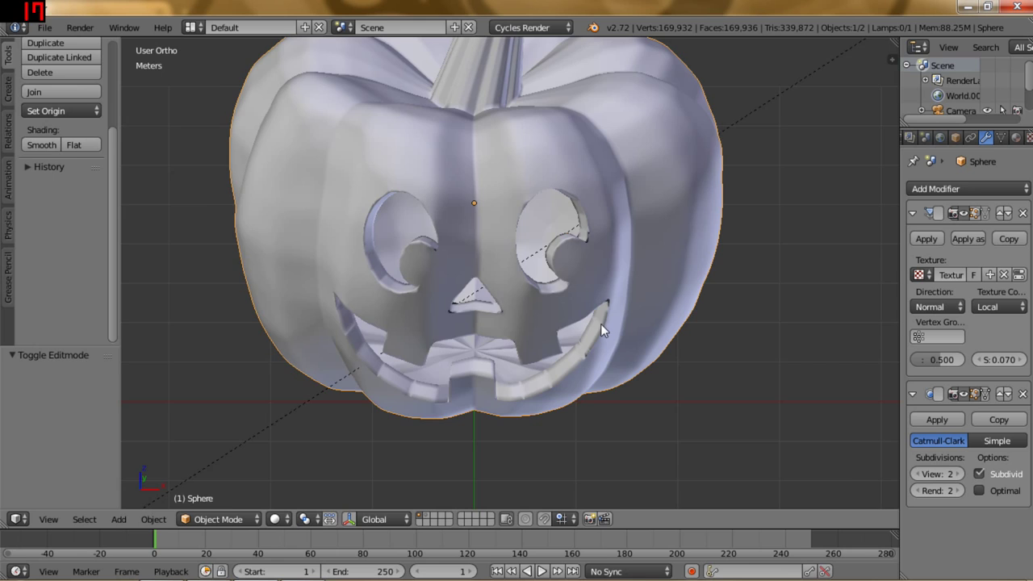
Inspect the pumpkin from below, then place the 3D cursor at the carved mouth.
middle_click_drag(596, 313, 594, 294)
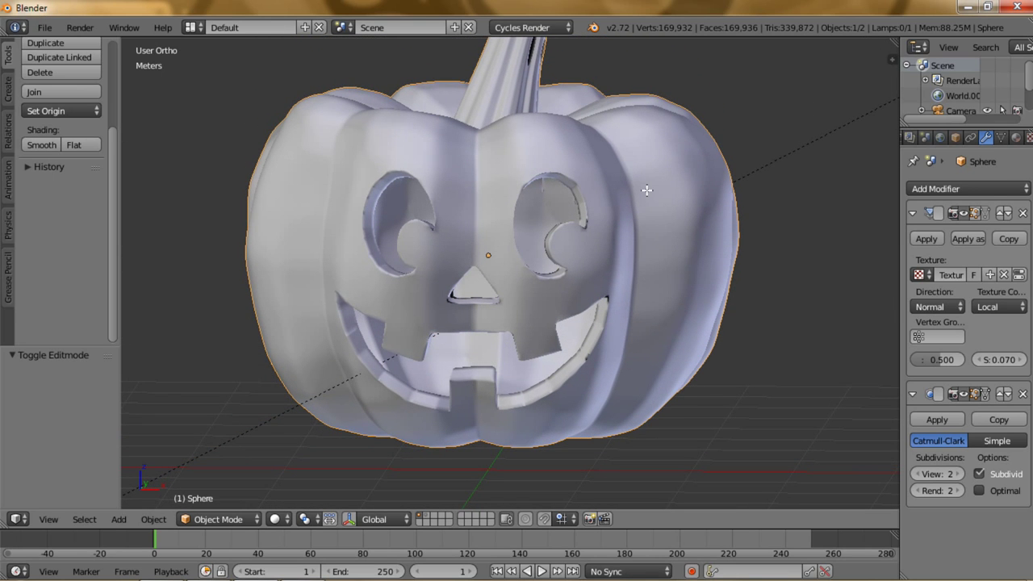
key("Tab")
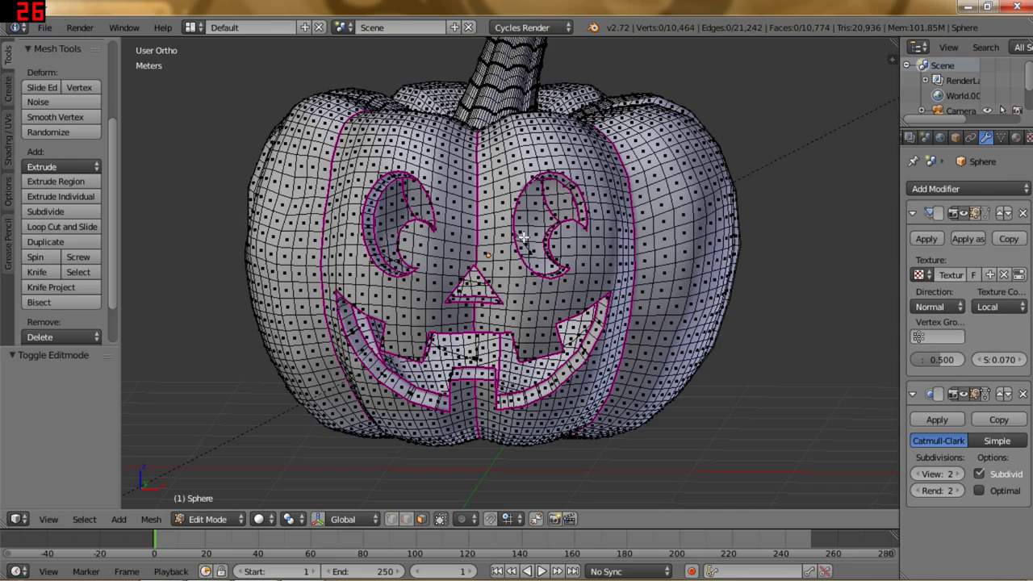
mouse_move(486, 226)
middle_mouse_down()
mouse_move(500, 282)
mouse_move(495, 249)
middle_mouse_up()
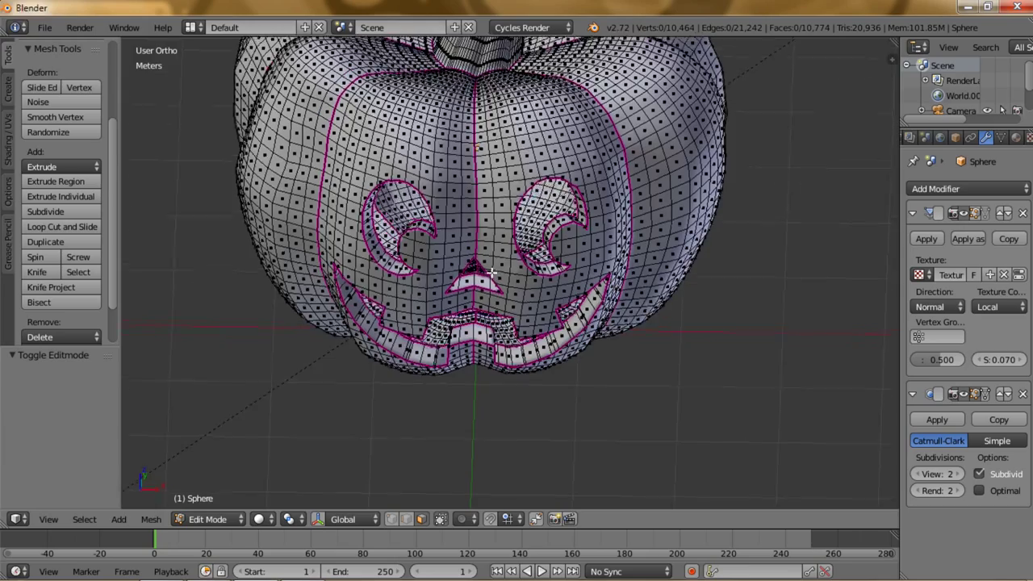
key("Tab")
scroll(493, 248, "down", 3)
mouse_move(495, 266)
middle_mouse_down()
mouse_move(462, 239)
mouse_move(503, 314)
middle_mouse_up()
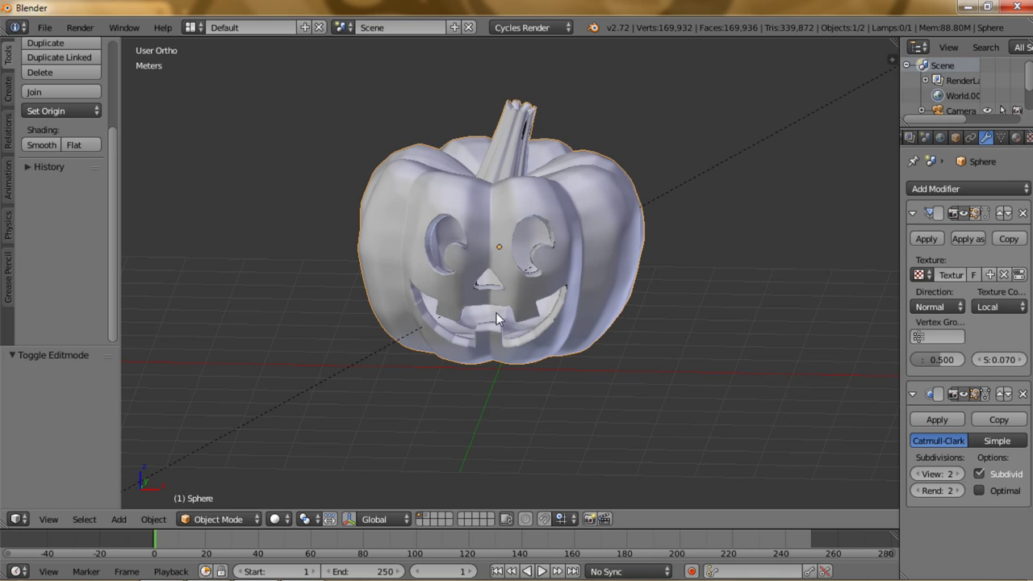
mouse_move(493, 295)
middle_mouse_down()
mouse_move(533, 338)
mouse_move(506, 326)
mouse_move(498, 304)
middle_mouse_up()
left_click(490, 311)
middle_click_drag(534, 301, 502, 319)
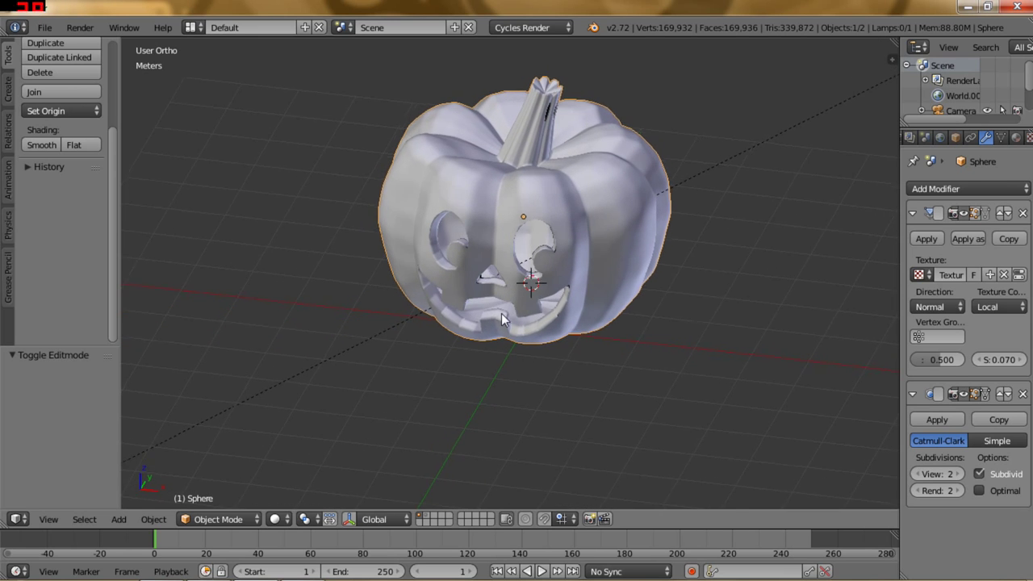
key("shift+a")
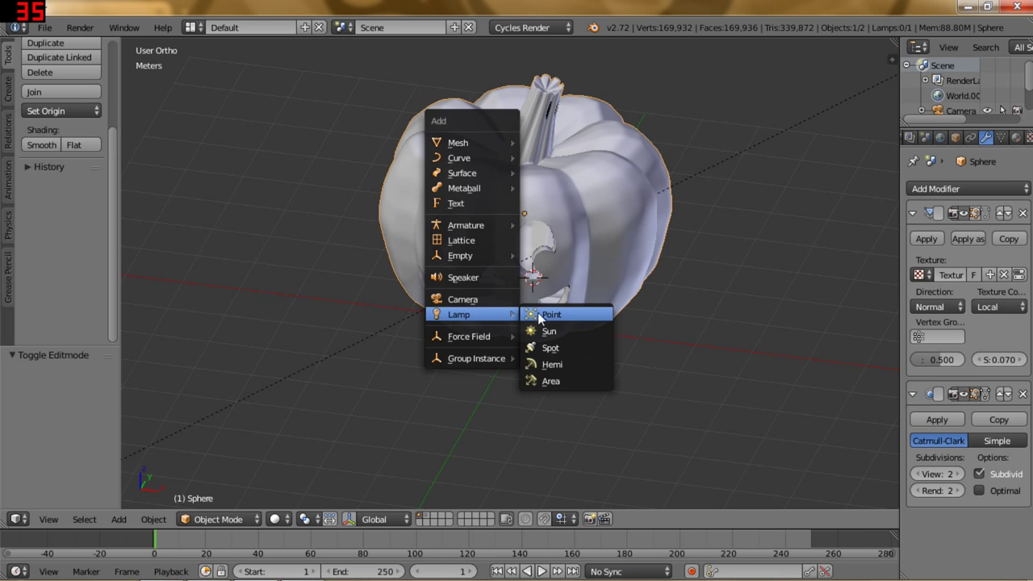
Add a Spot lamp at the cursor and raise it along Z to 98.5cm.
left_click(550, 348)
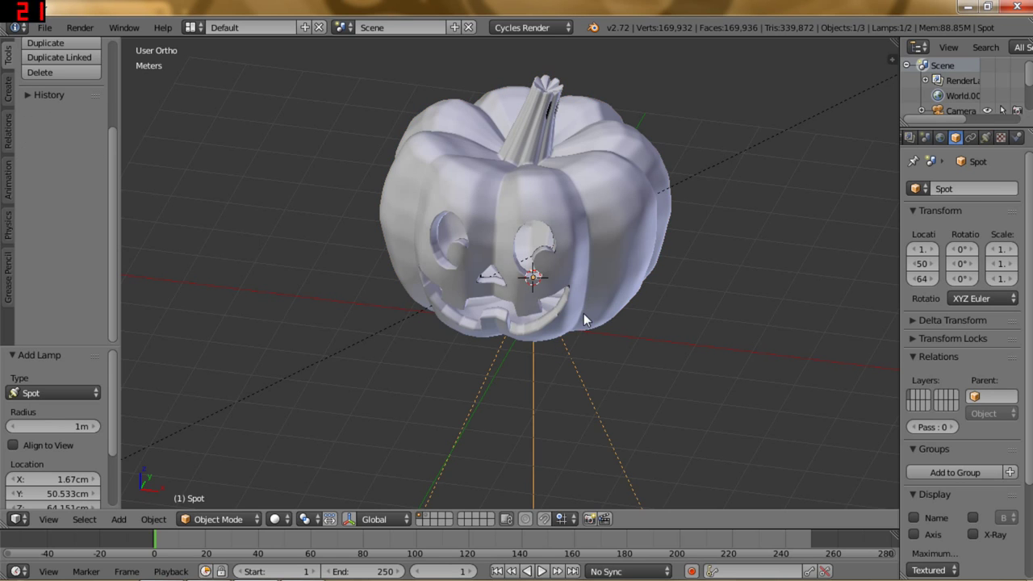
middle_click_drag(586, 308, 580, 326)
key("g")
key("z")
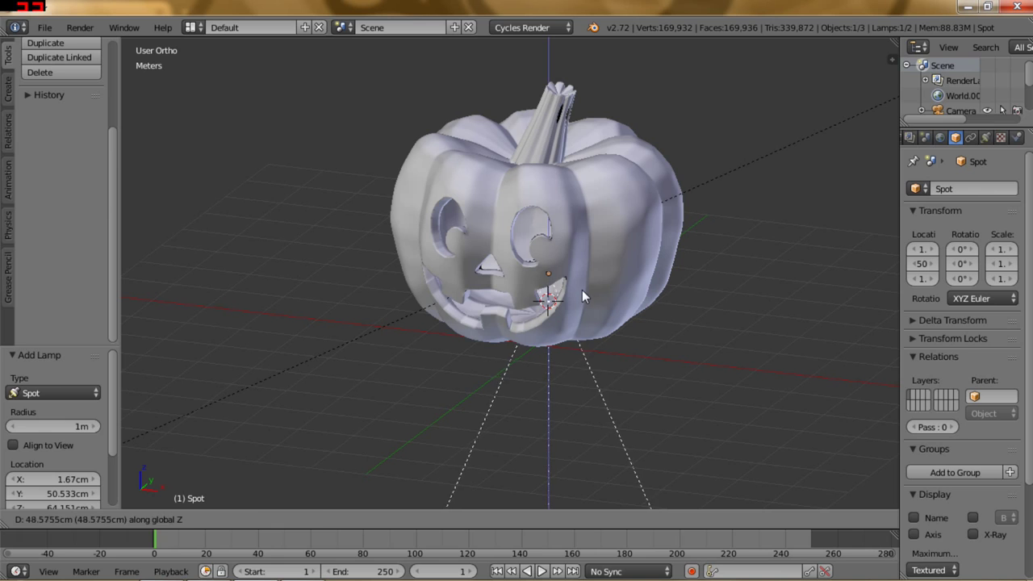
left_click(585, 270)
mouse_move(630, 280)
middle_mouse_down()
mouse_move(551, 290)
mouse_move(613, 295)
middle_mouse_up()
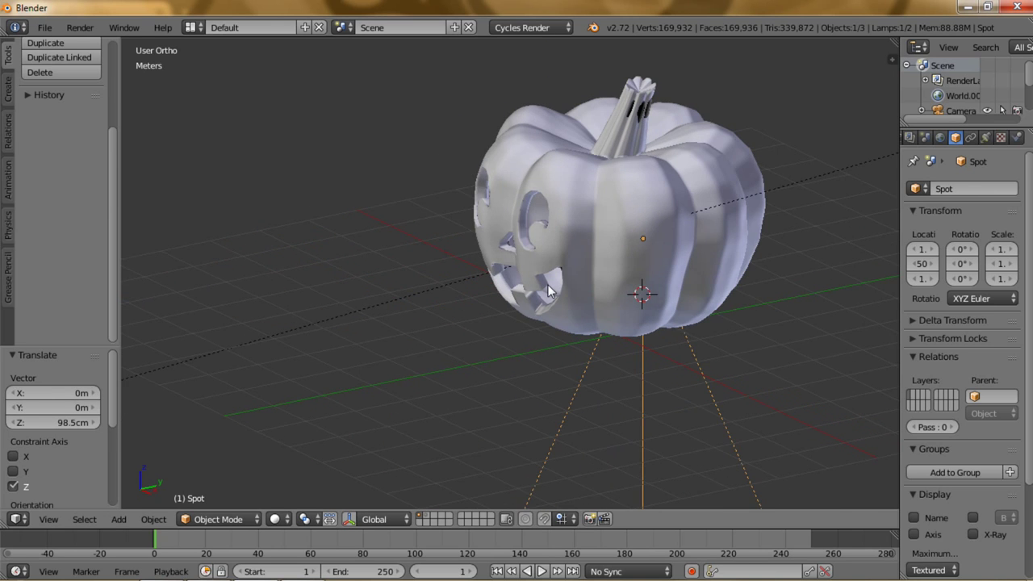
In Right view, reposition the lamp and rotate it about 90° to shine through the face.
key("KP_3")
key("g")
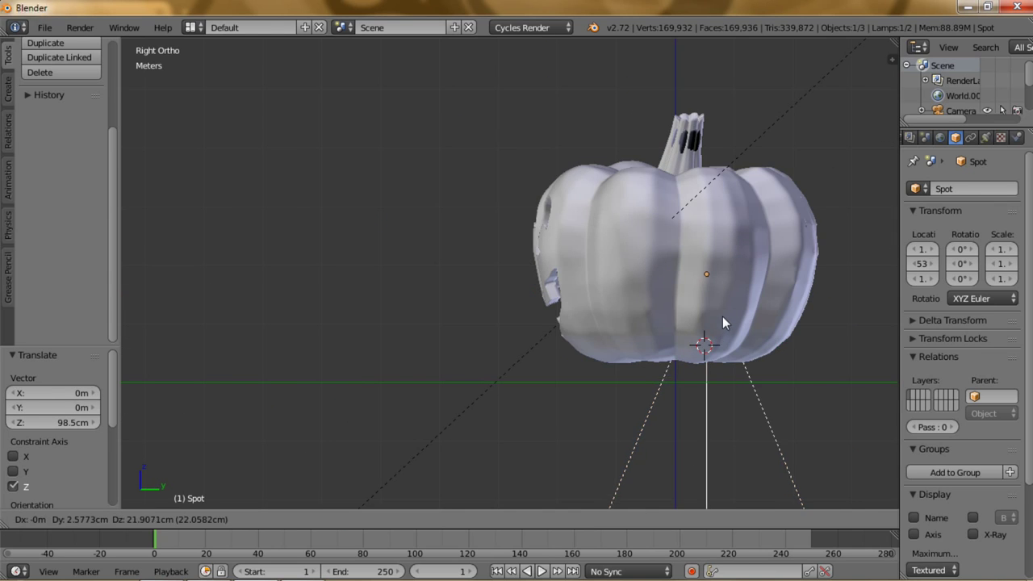
left_click(722, 316)
key("r")
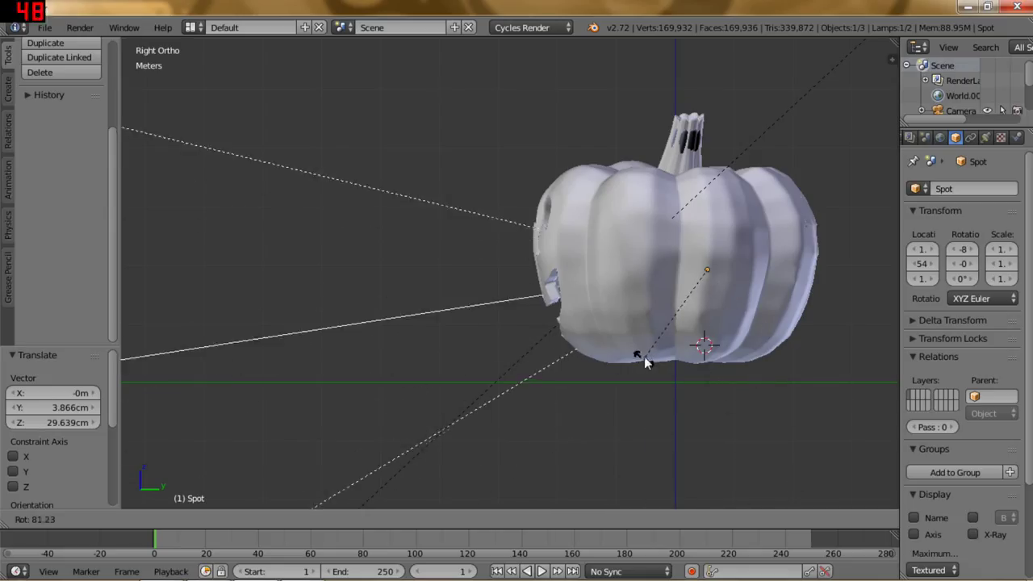
left_click(641, 345)
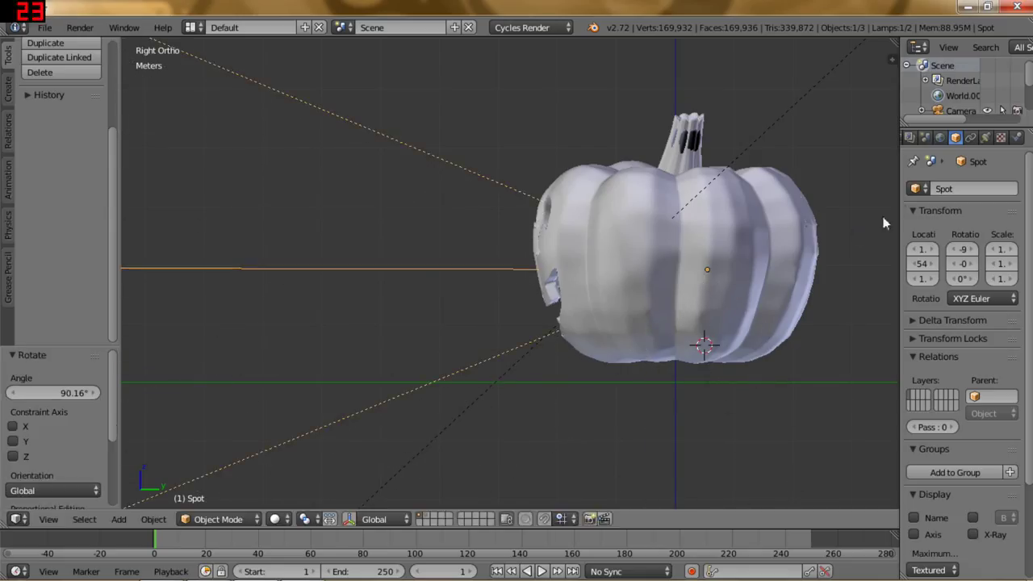
left_click(985, 137)
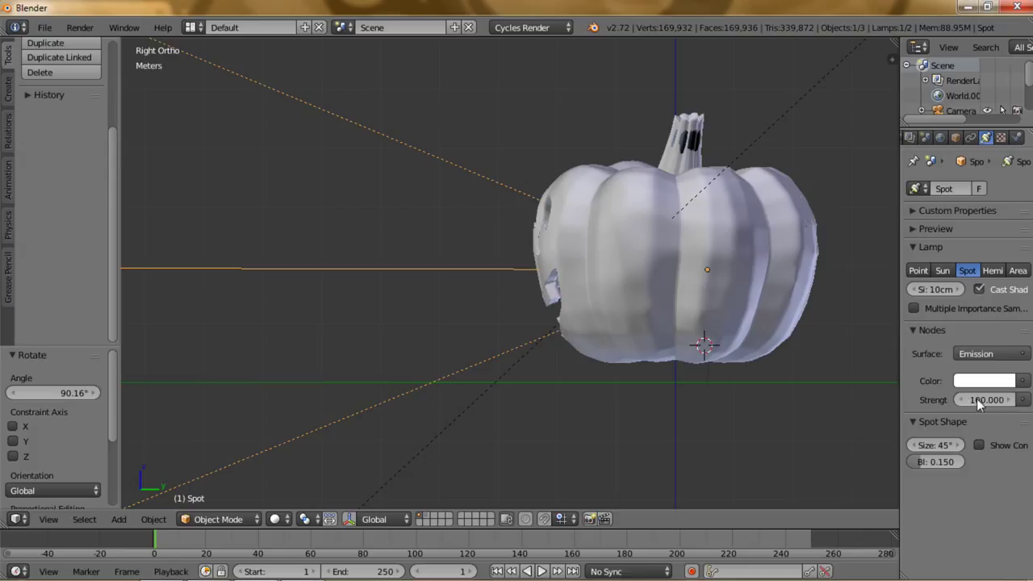
Raise the spot lamp's emission strength to 5000.
left_click(975, 399)
type("5000")
key("Return")
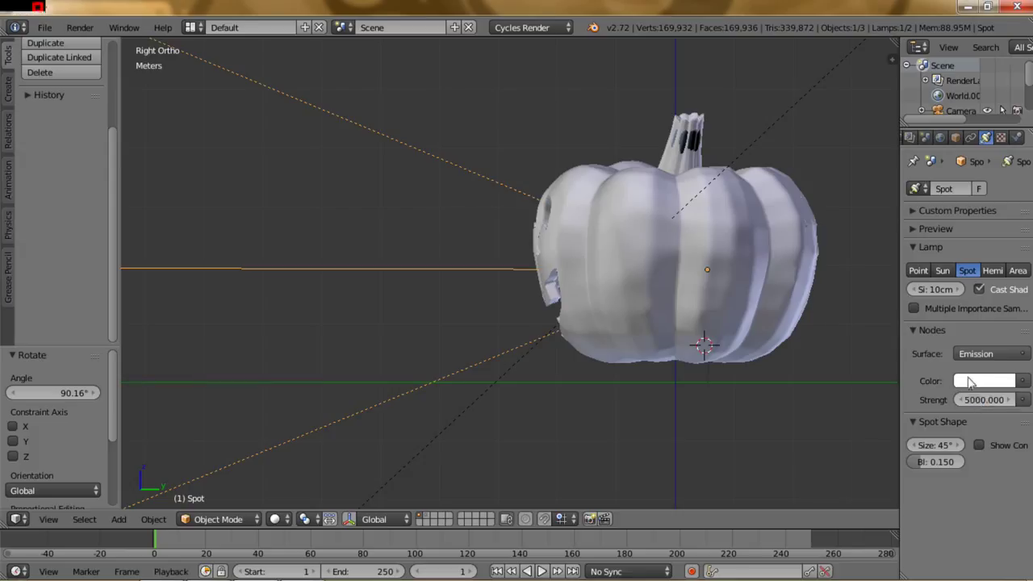
Orbit and zoom out to an angled view of the pumpkin, then select the Sun lamp.
mouse_move(619, 176)
middle_mouse_down()
mouse_move(637, 220)
mouse_move(711, 219)
middle_mouse_up()
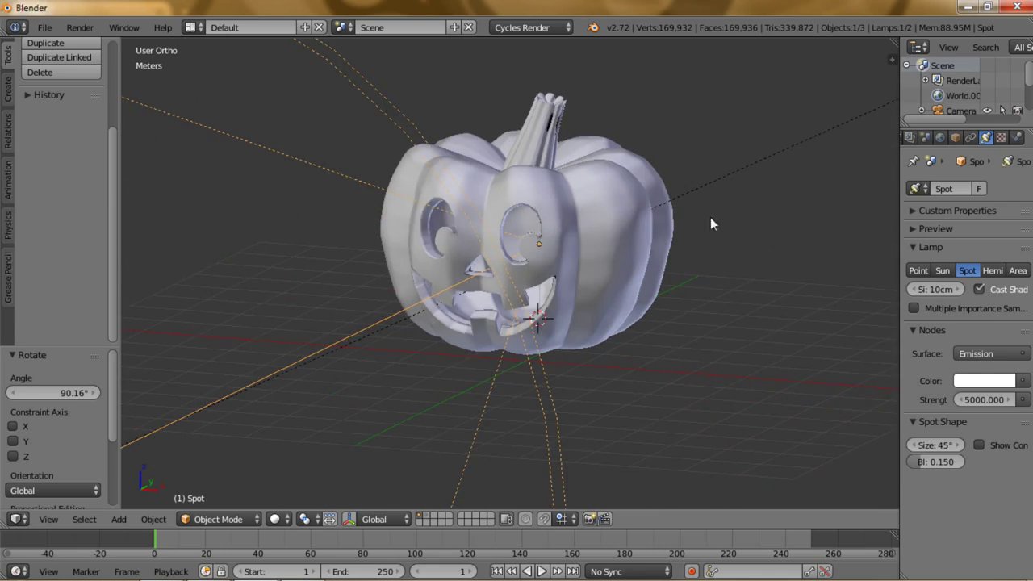
mouse_move(628, 241)
middle_mouse_down()
mouse_move(653, 261)
mouse_move(662, 233)
mouse_move(651, 239)
middle_mouse_up()
scroll(641, 242, "down", 2)
scroll(640, 241, "down", 2)
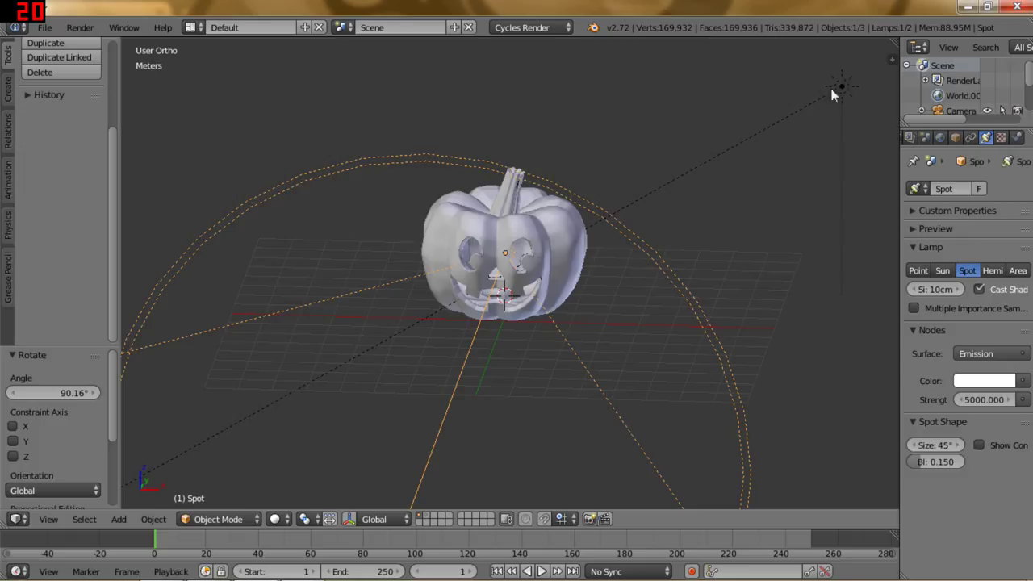
left_click(942, 271)
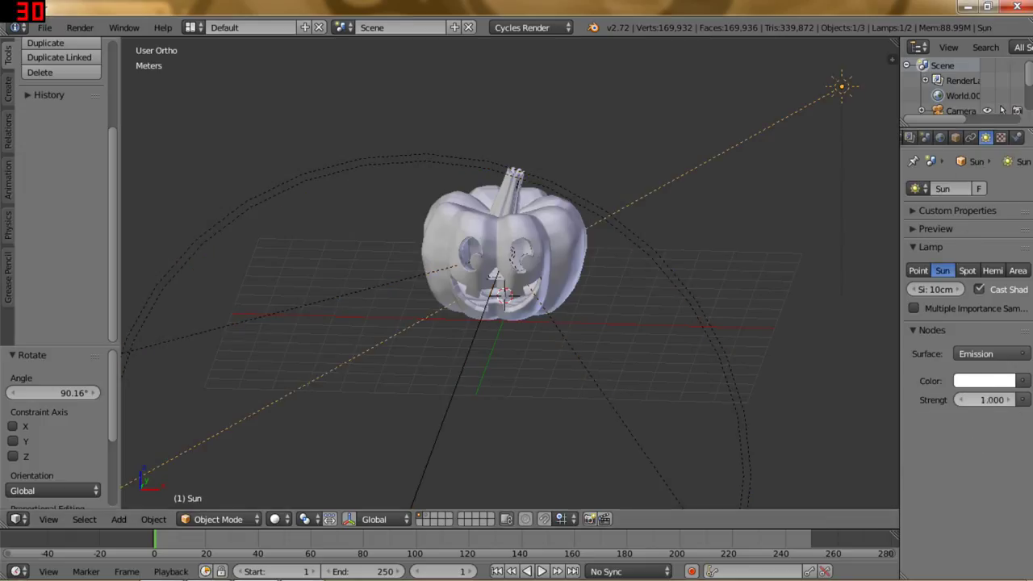
Lower the sun lamp's strength to 0.2.
left_click(985, 400)
type("0.2")
key("Return")
Orbit the scene, then switch to front view and zoom in.
middle_click_drag(462, 283, 464, 311)
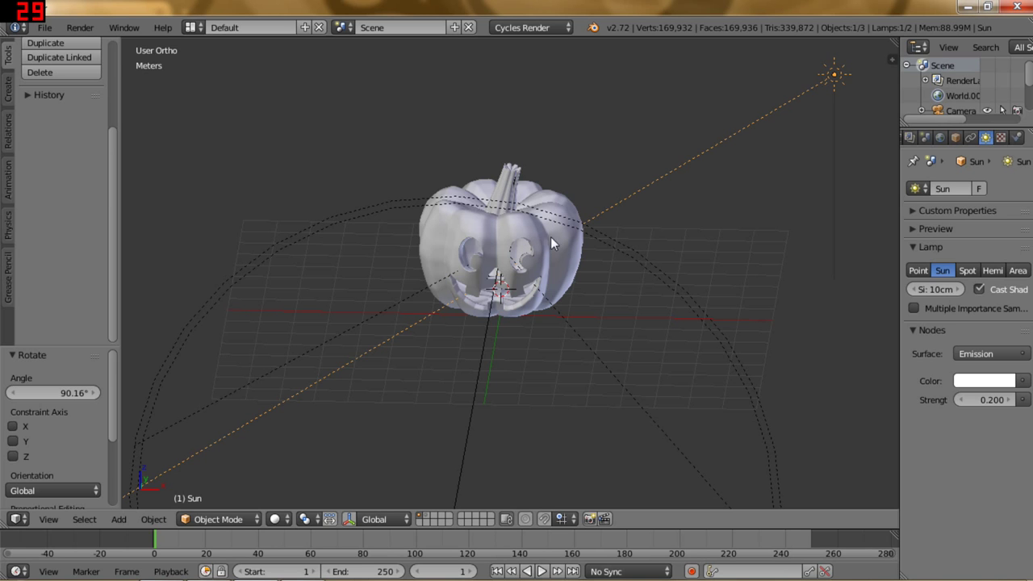
mouse_move(574, 232)
middle_mouse_down()
mouse_move(558, 281)
mouse_move(622, 218)
mouse_move(576, 214)
middle_mouse_up()
key("KP_1")
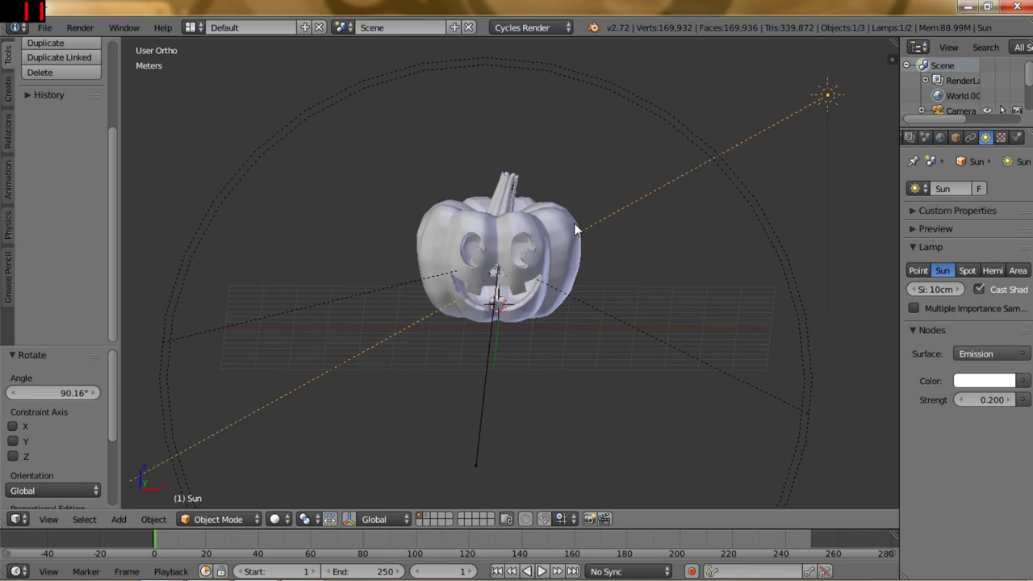
scroll(574, 226, "up", 2)
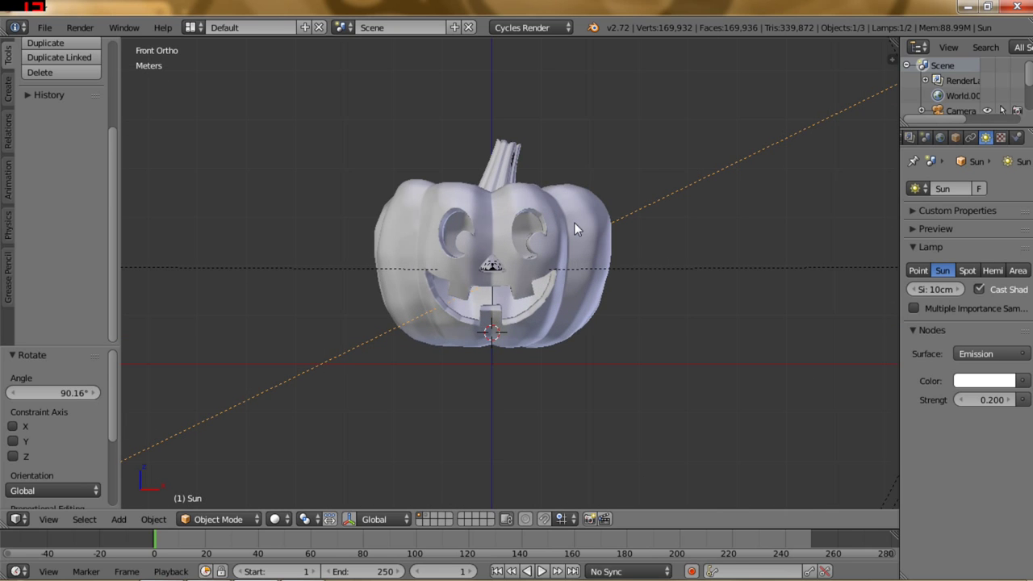
scroll(574, 222, "up", 2)
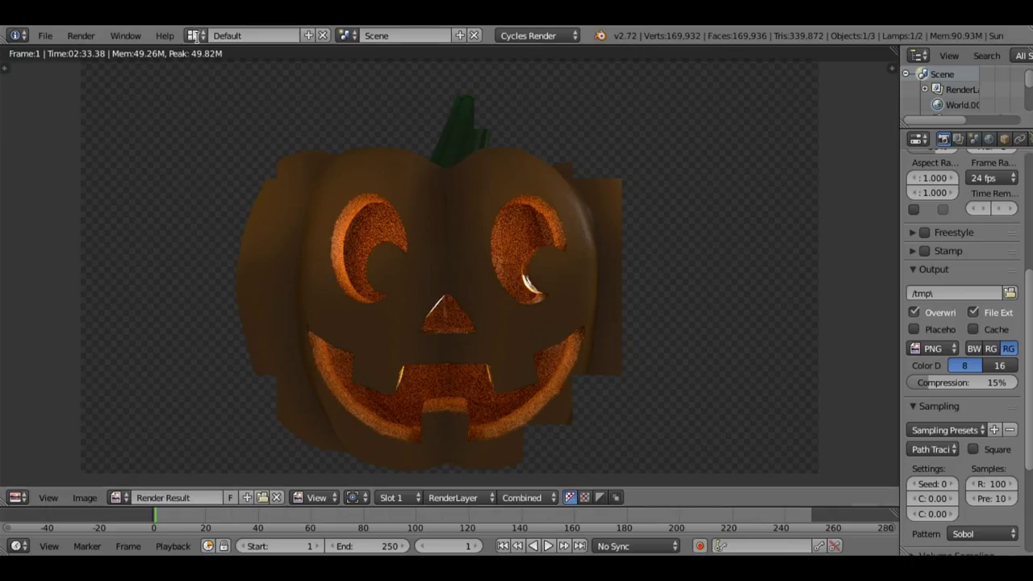
Switch the screen layout to Compositing, with its node and image editors.
left_click(194, 35)
left_click(202, 91)
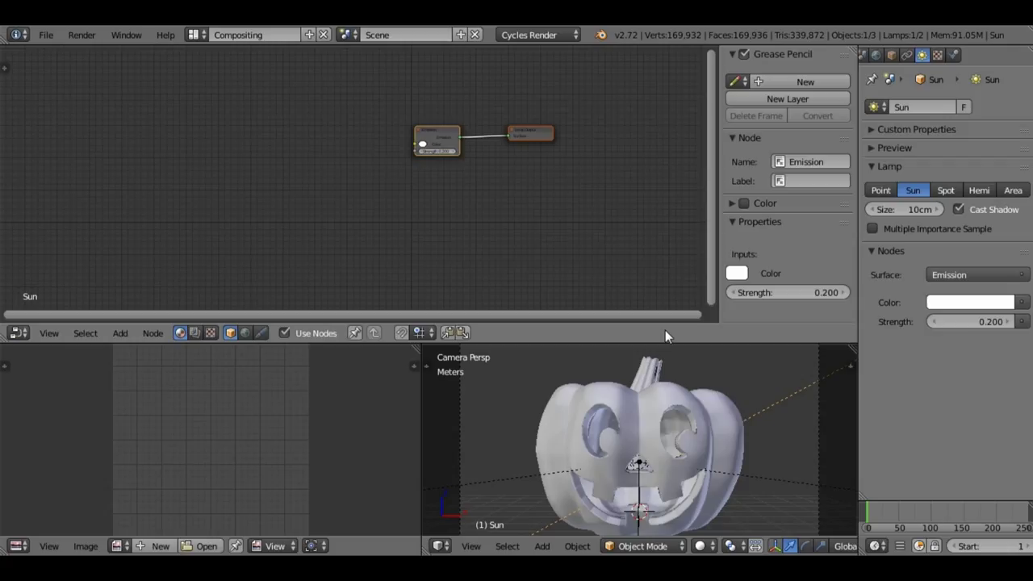
Select the pumpkin, move its Material Output node right, and add an Image Texture node.
right_click(638, 412)
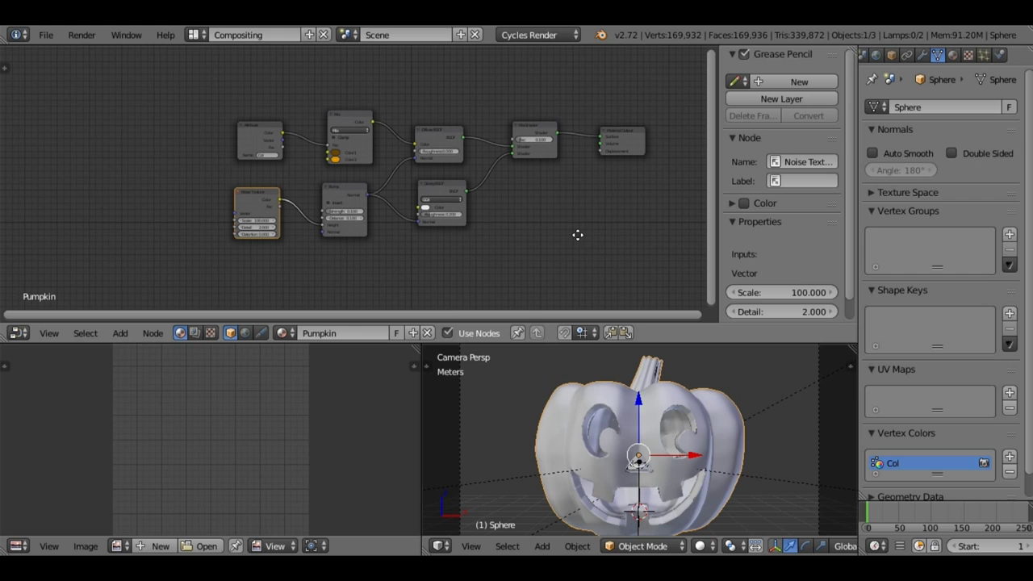
middle_click_drag(578, 235, 432, 197)
right_click(488, 98)
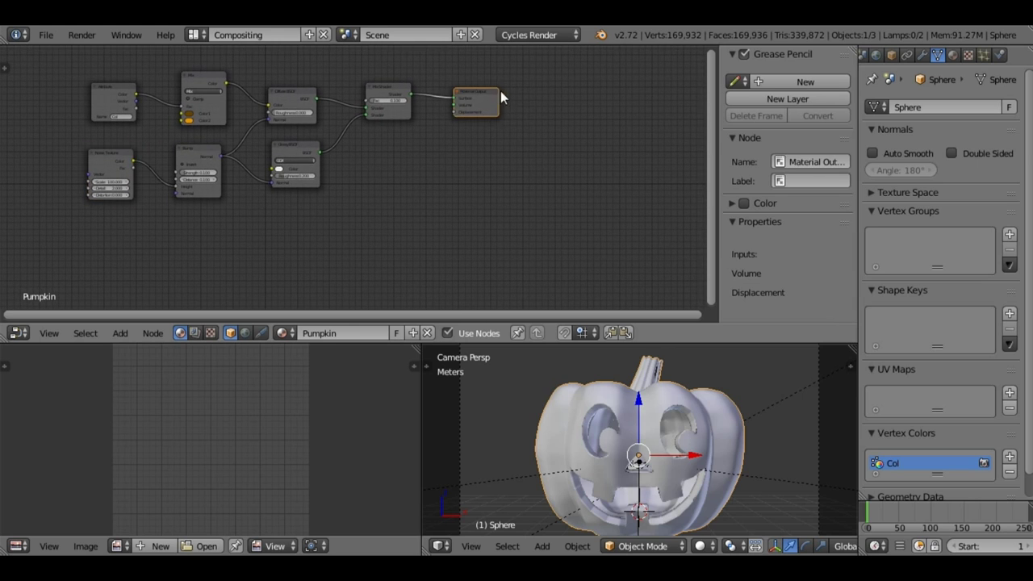
right_click_drag(500, 97, 564, 95)
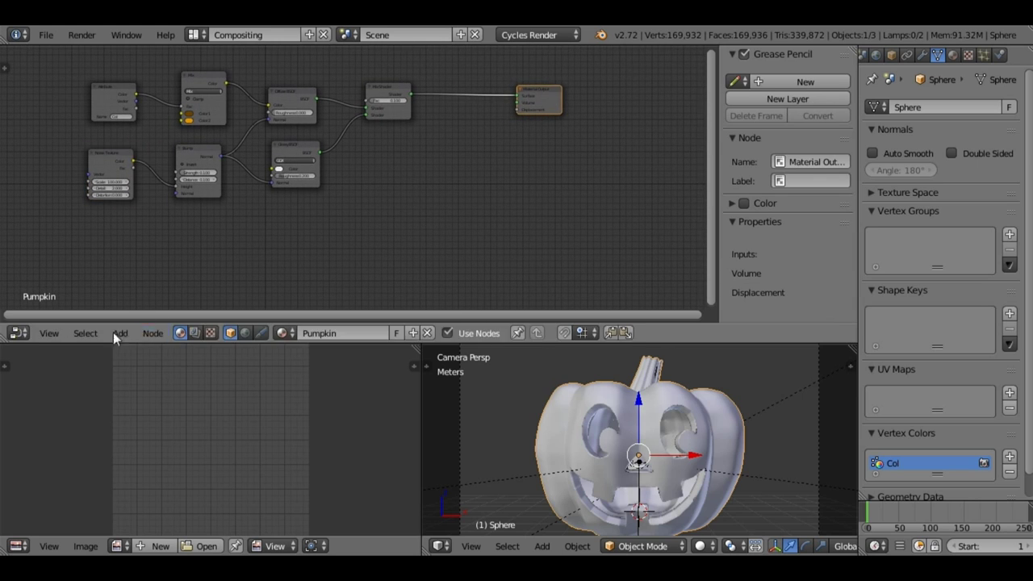
left_click(118, 334)
left_click(224, 256)
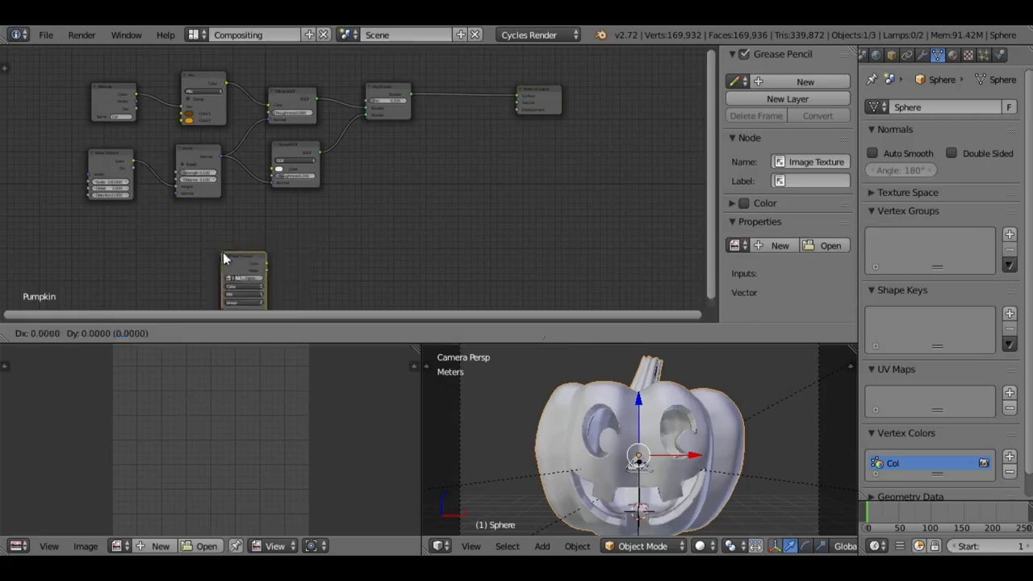
Place the Image Texture node and load MetalPainted0048_DISPLACEMENT.jpg from the Textures > Metal folder.
left_click(363, 211)
left_click(363, 208)
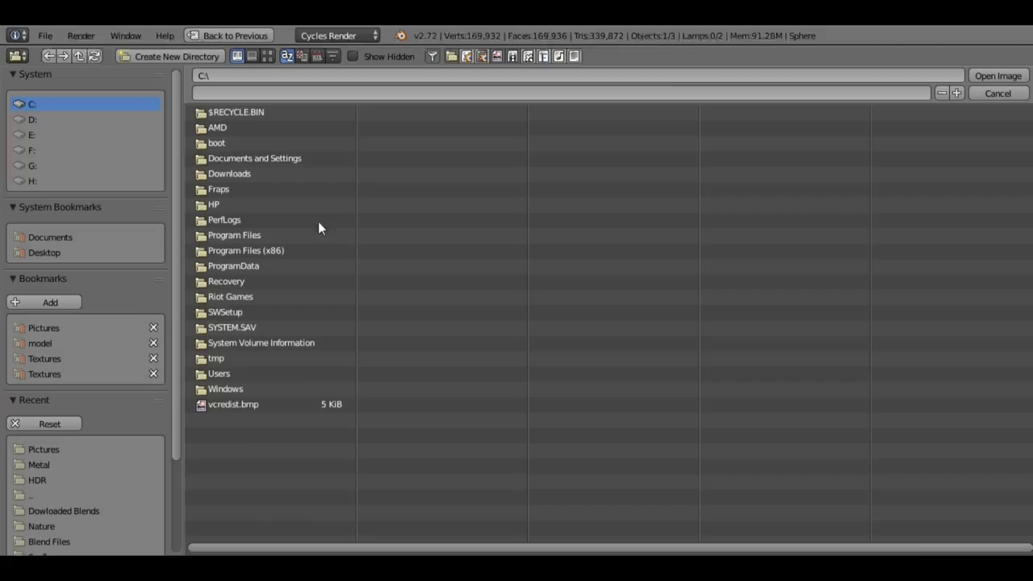
left_click(97, 358)
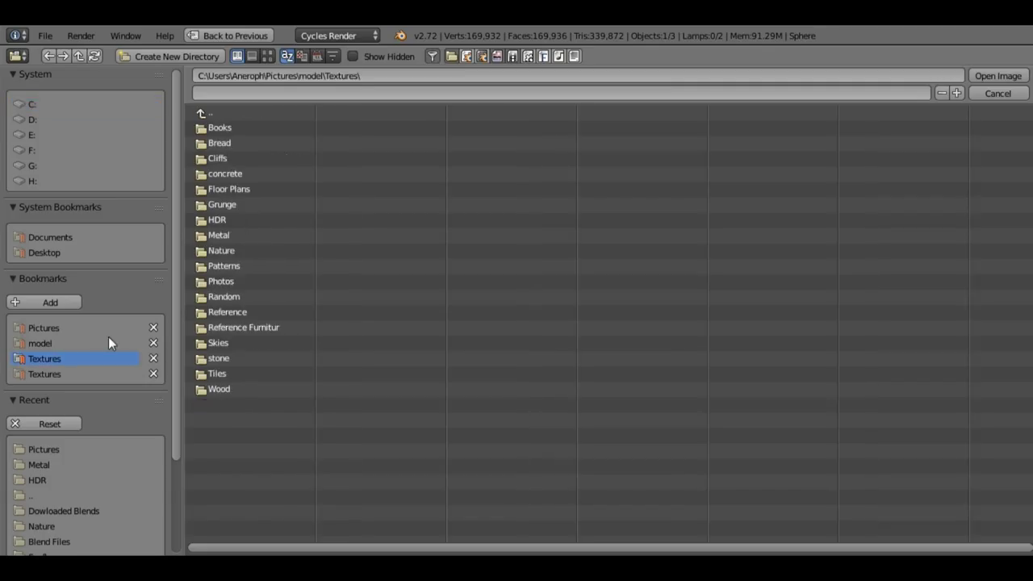
left_click(242, 234)
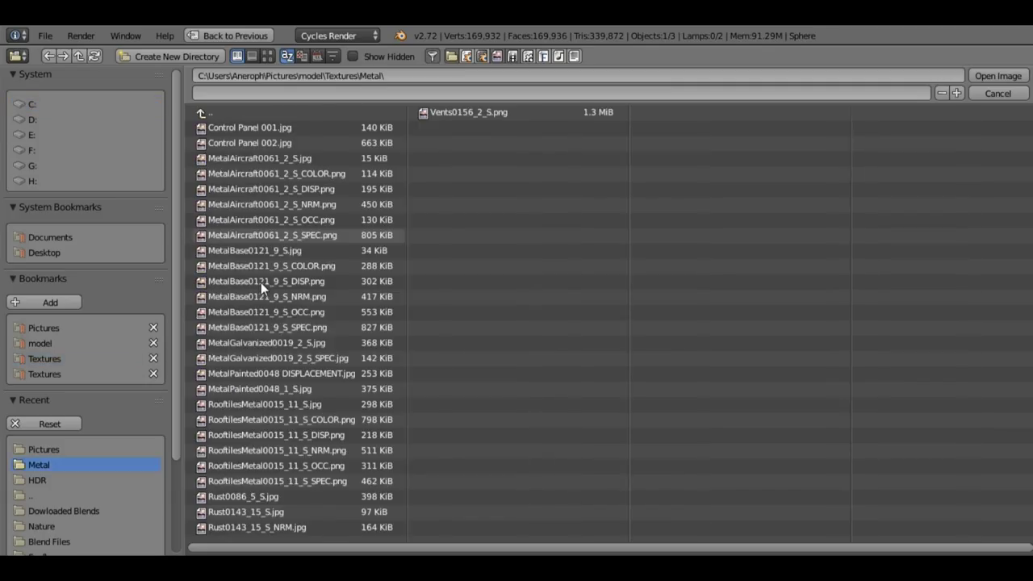
double_click(273, 373)
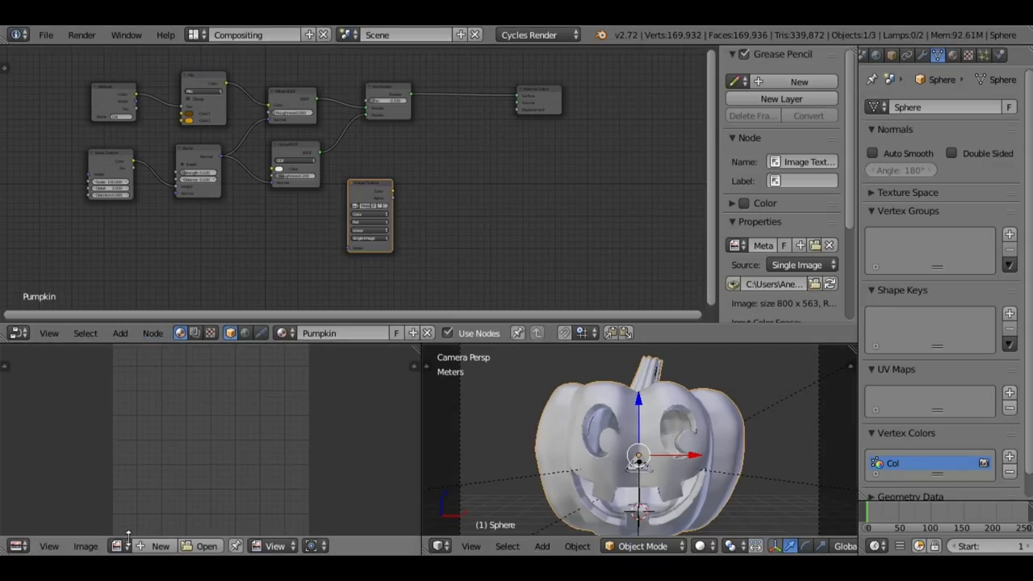
left_click(121, 546)
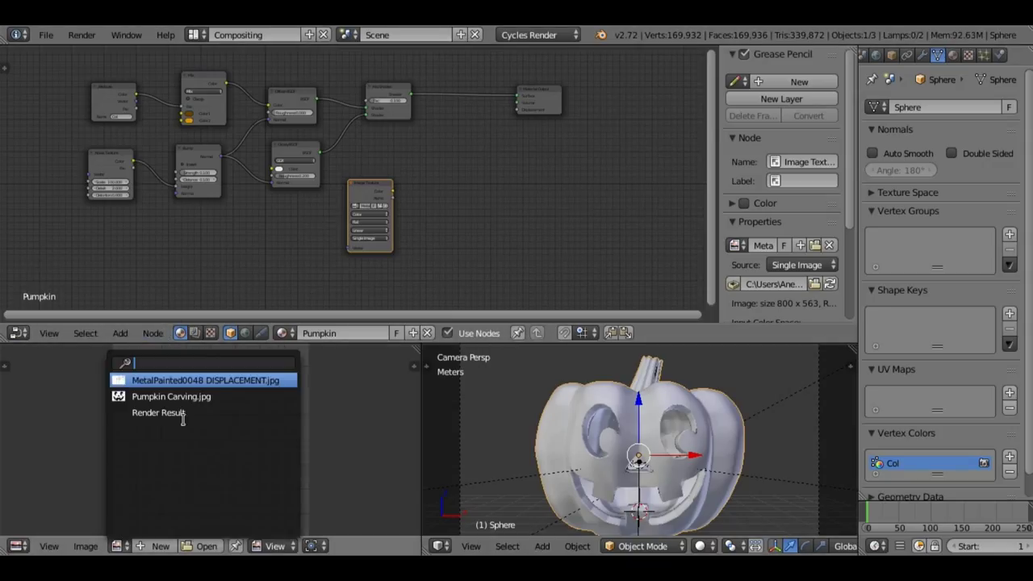
Show MetalPainted0048_DISPLACEMENT.jpg in the image editor and zoom until it fits.
left_click(216, 379)
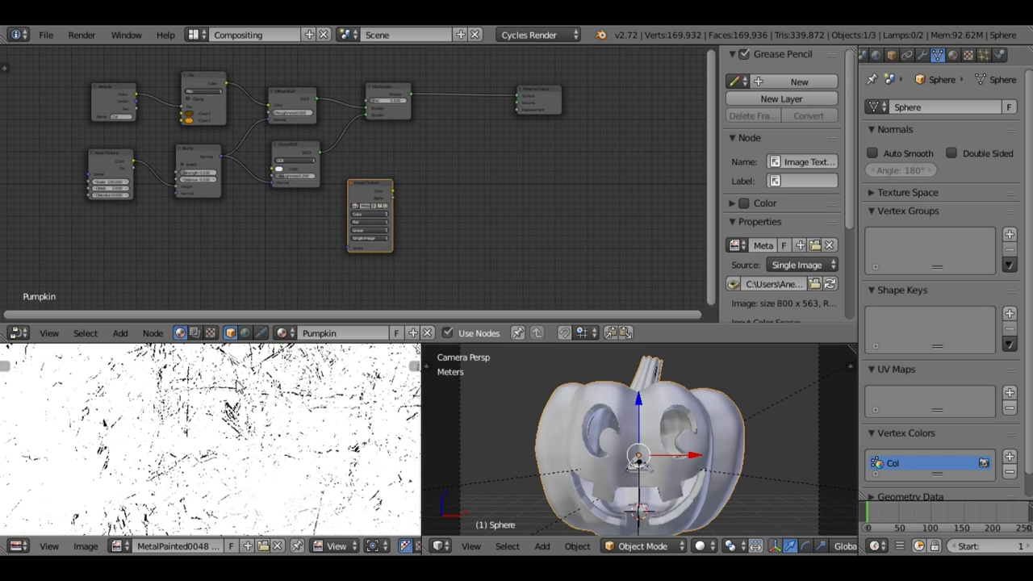
scroll(237, 384, "down", 1)
scroll(238, 384, "down", 2)
scroll(323, 427, "down", 1)
scroll(363, 448, "up", 1)
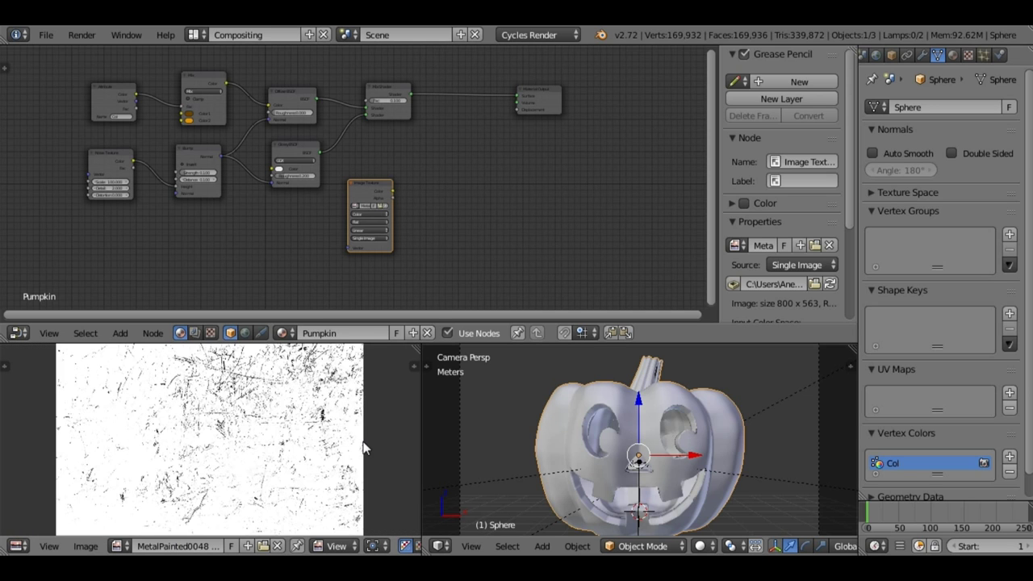
scroll(363, 448, "up", 1)
scroll(355, 443, "up", 1)
scroll(347, 436, "up", 1)
scroll(337, 431, "up", 1)
scroll(331, 424, "down", 1)
scroll(319, 415, "down", 2)
scroll(302, 408, "up", 2)
scroll(285, 401, "up", 1)
scroll(286, 398, "down", 1)
scroll(295, 389, "down", 2)
scroll(304, 379, "down", 1)
scroll(304, 383, "down", 1)
scroll(310, 448, "up", 1)
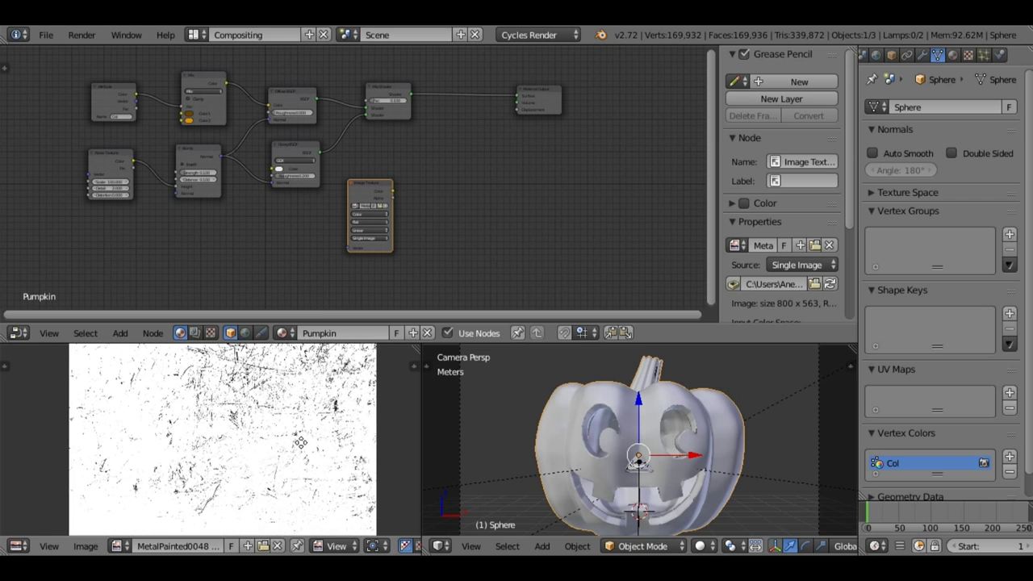
scroll(300, 436, "down", 1)
scroll(309, 408, "up", 1)
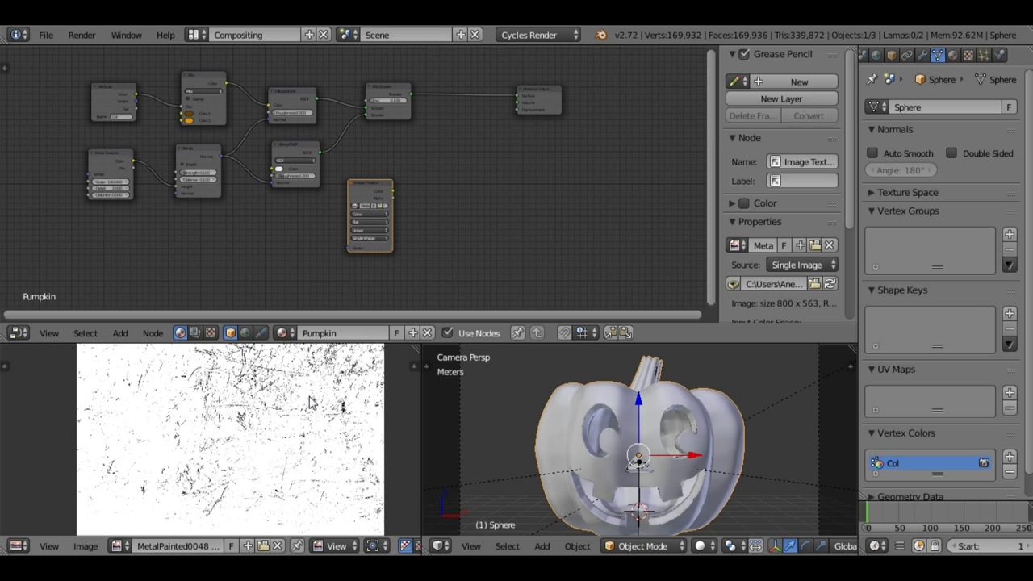
scroll(310, 401, "up", 1)
scroll(311, 401, "up", 1)
scroll(311, 401, "up", 1)
scroll(311, 401, "up", 1)
scroll(311, 401, "down", 1)
scroll(291, 402, "down", 1)
scroll(266, 400, "up", 1)
scroll(242, 399, "down", 1)
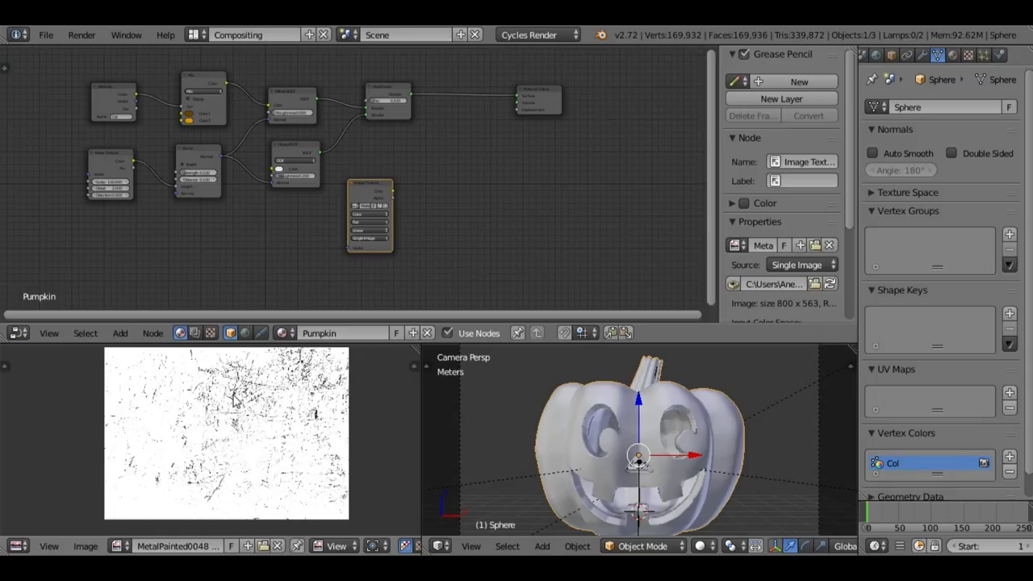
scroll(234, 400, "up", 2)
scroll(234, 399, "down", 2)
Add a Math node beside the Image Texture and connect the image's Color into it.
mouse_move(454, 194)
middle_mouse_down("ctrl")
mouse_move(473, 197)
mouse_move(360, 217)
middle_mouse_up("ctrl")
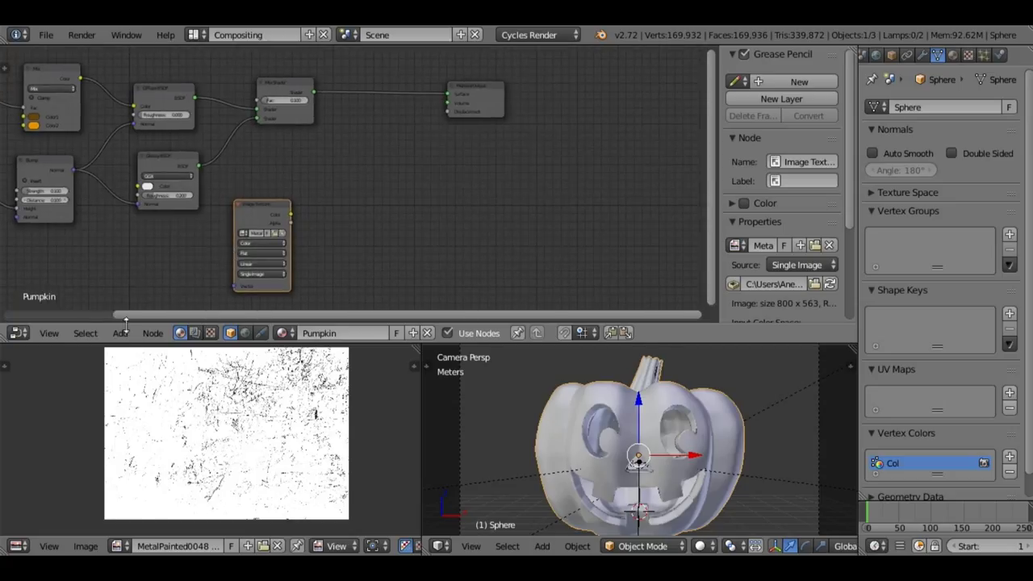
left_click(121, 333)
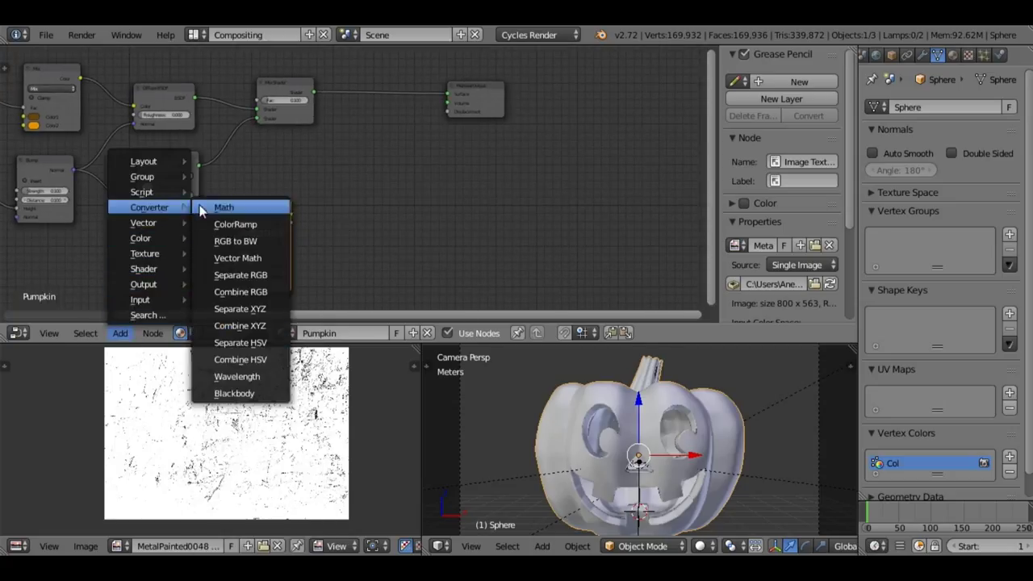
mouse_move(150, 208)
left_click(214, 205)
left_click(332, 149)
left_click_drag(292, 214, 325, 220)
left_click_drag(386, 172, 448, 111)
Set the Math node to Multiply with a value of 0.08.
scroll(422, 211, "up", 1)
scroll(349, 214, "up", 1)
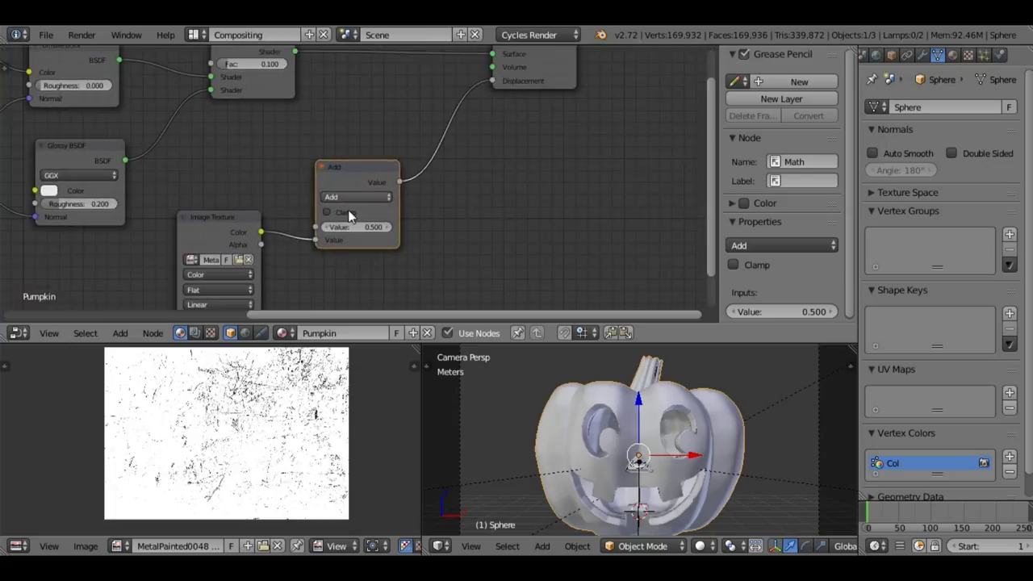
left_click(356, 197)
left_click(357, 233)
left_click(370, 226)
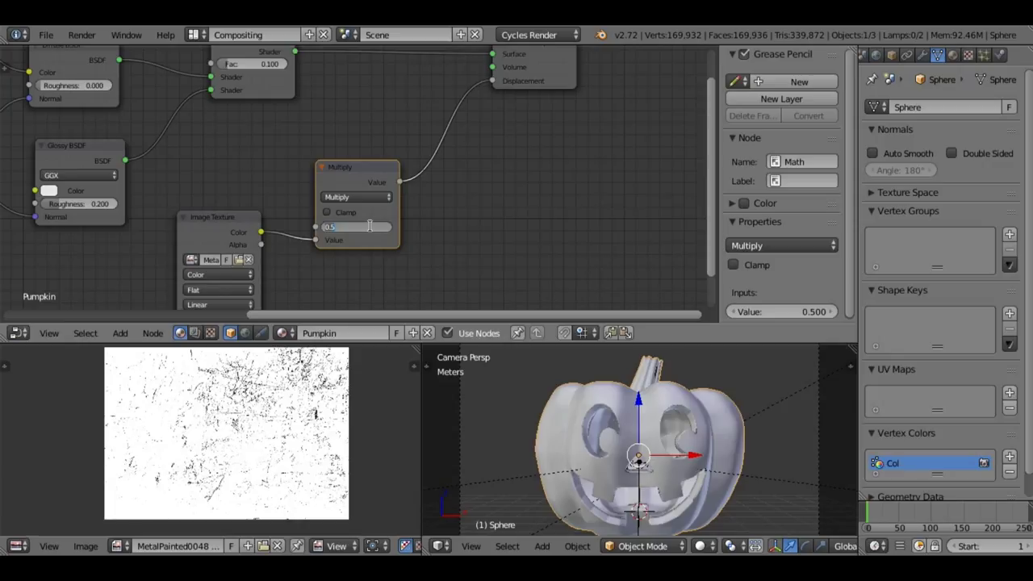
type("08")
key("Return")
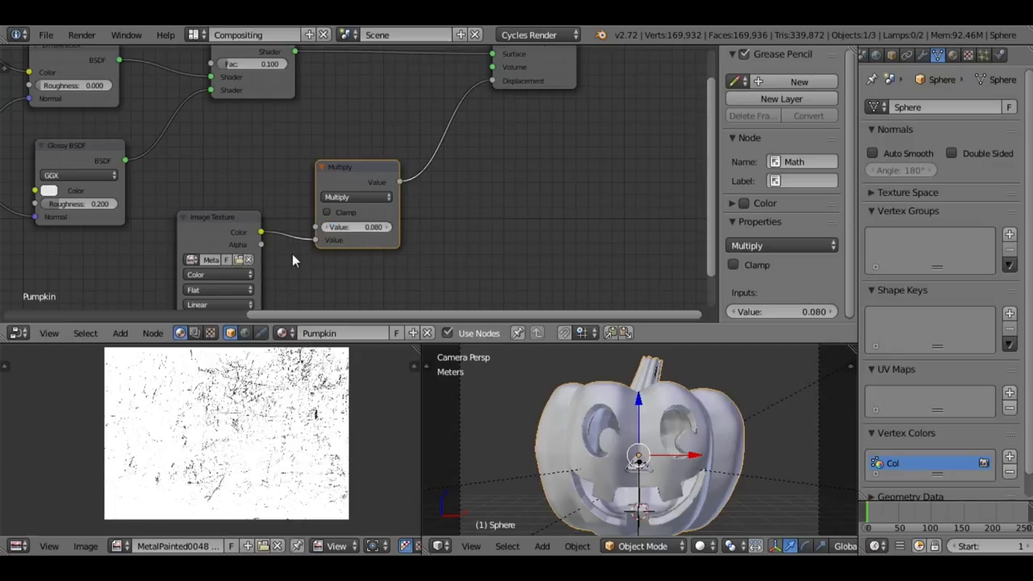
scroll(292, 253, "down", 2)
scroll(291, 256, "down", 1)
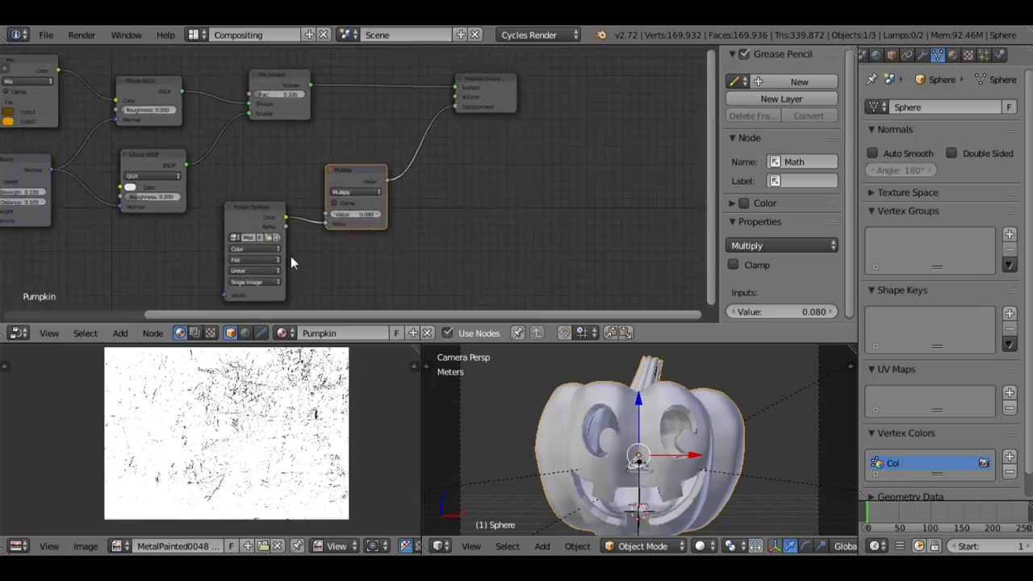
scroll(291, 256, "down", 2)
scroll(294, 255, "down", 1)
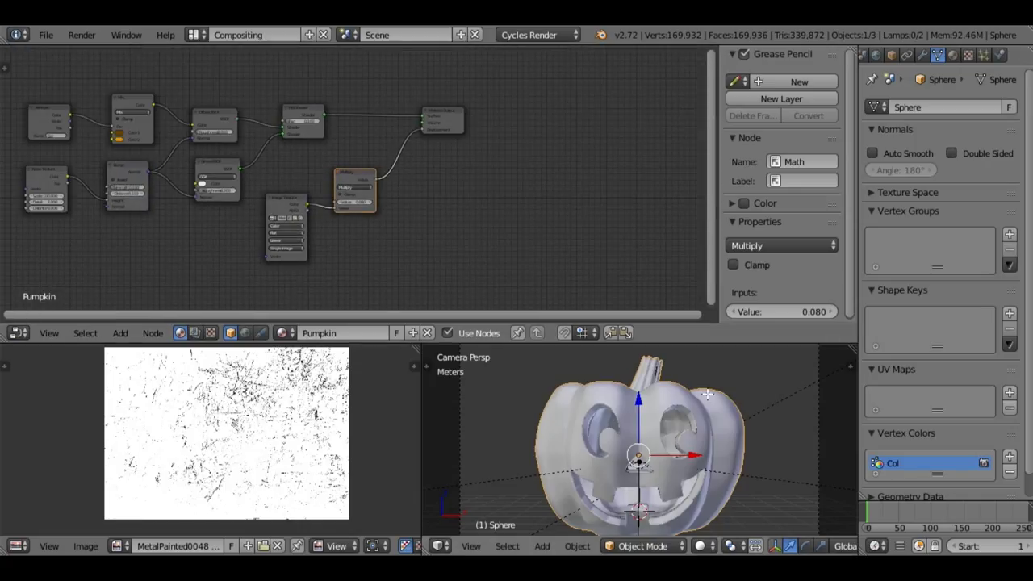
Unwrap the whole pumpkin mesh with Project From View.
key("Tab")
key("a")
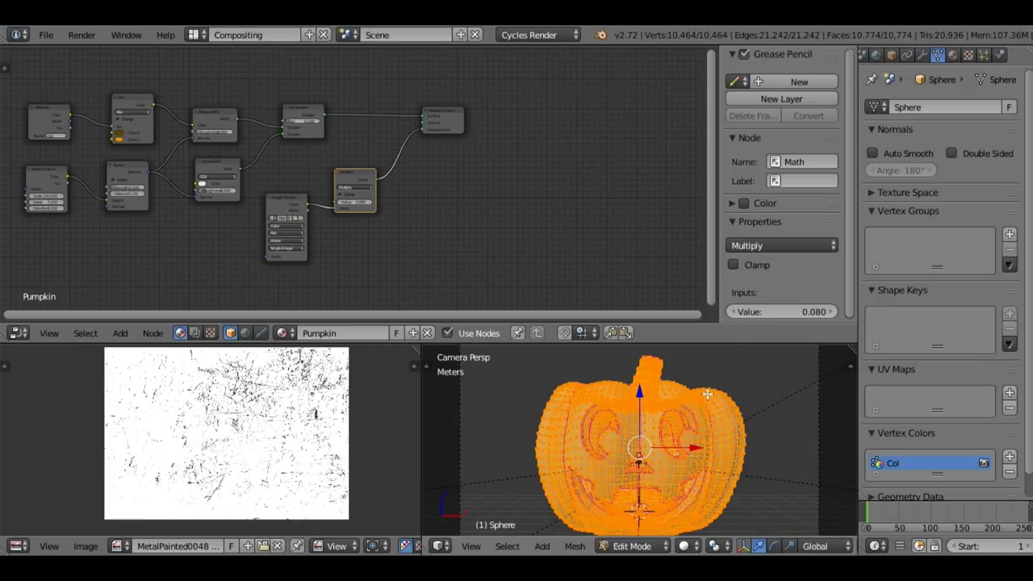
key("u")
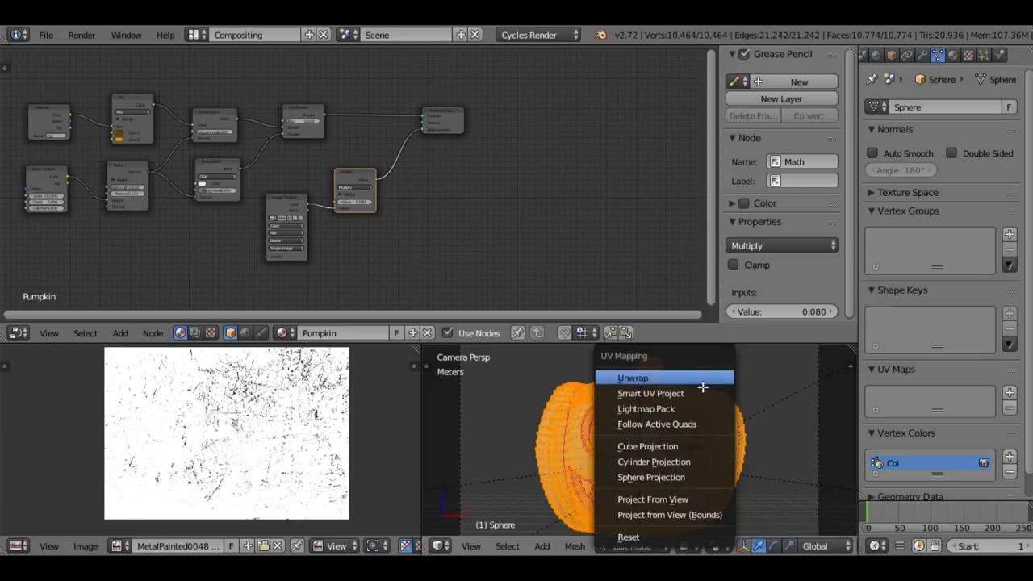
left_click(670, 500)
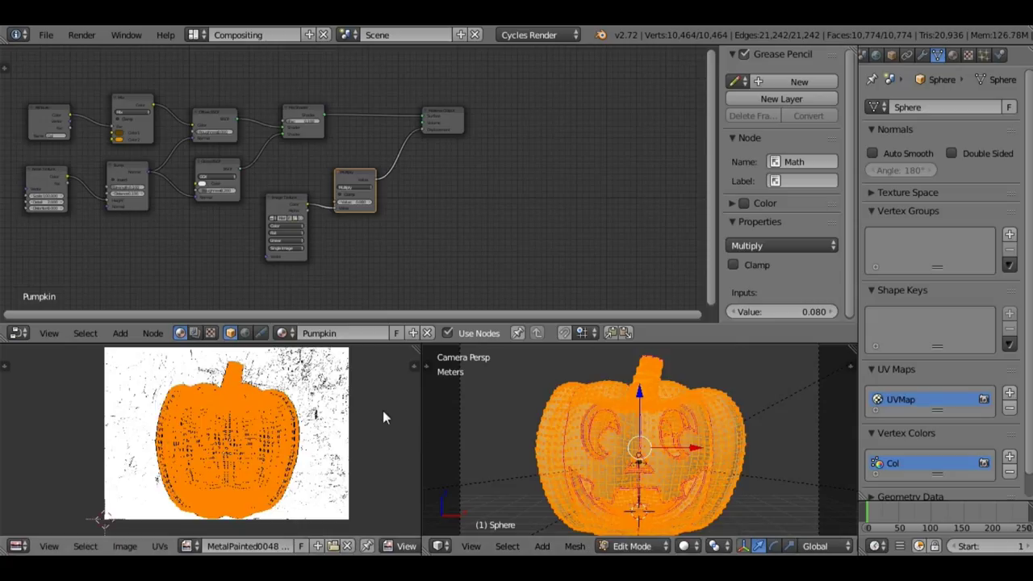
Enlarge and move the UVs over the texture, then return to the Default layout.
key("s")
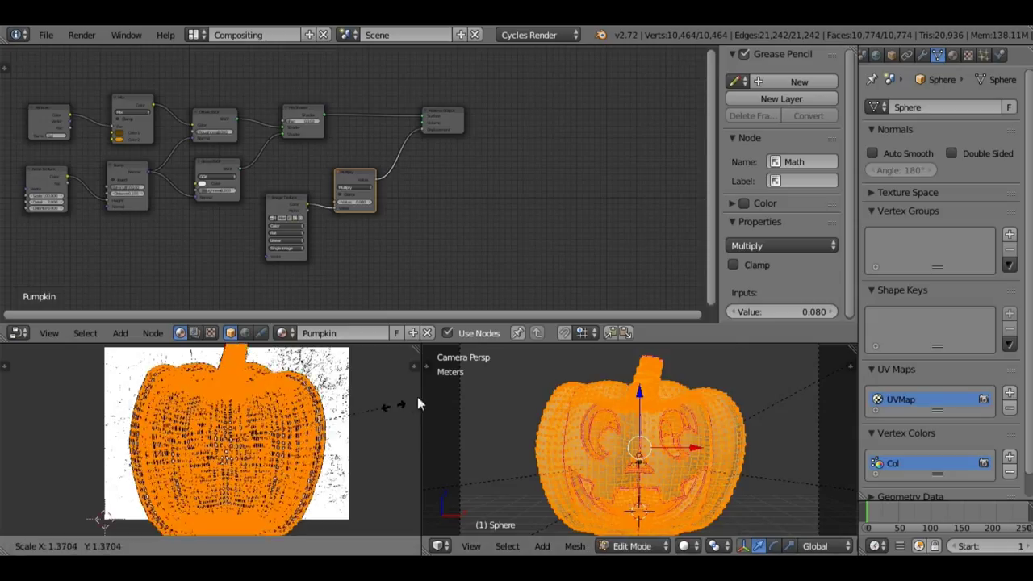
left_click(420, 418)
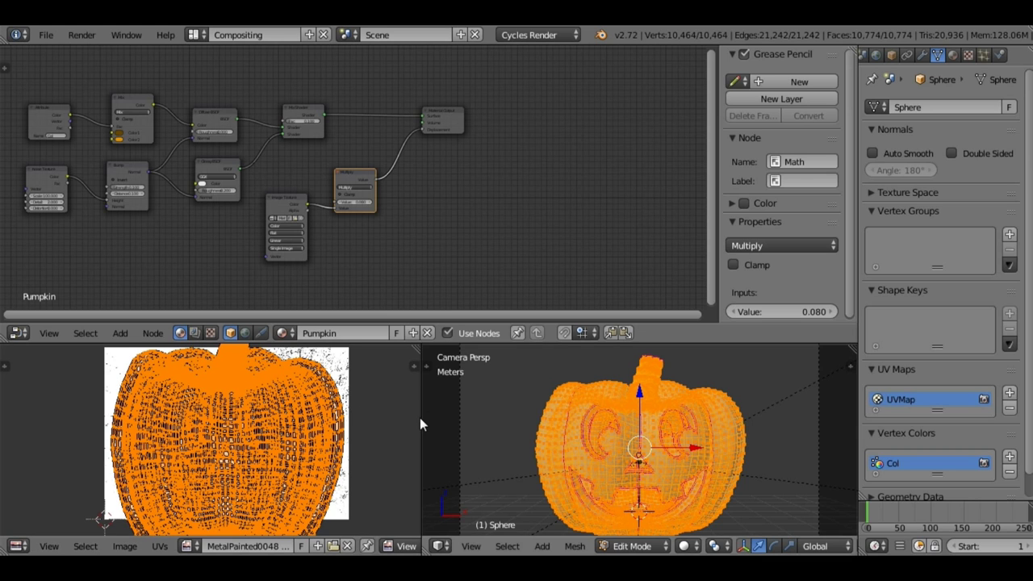
key("g")
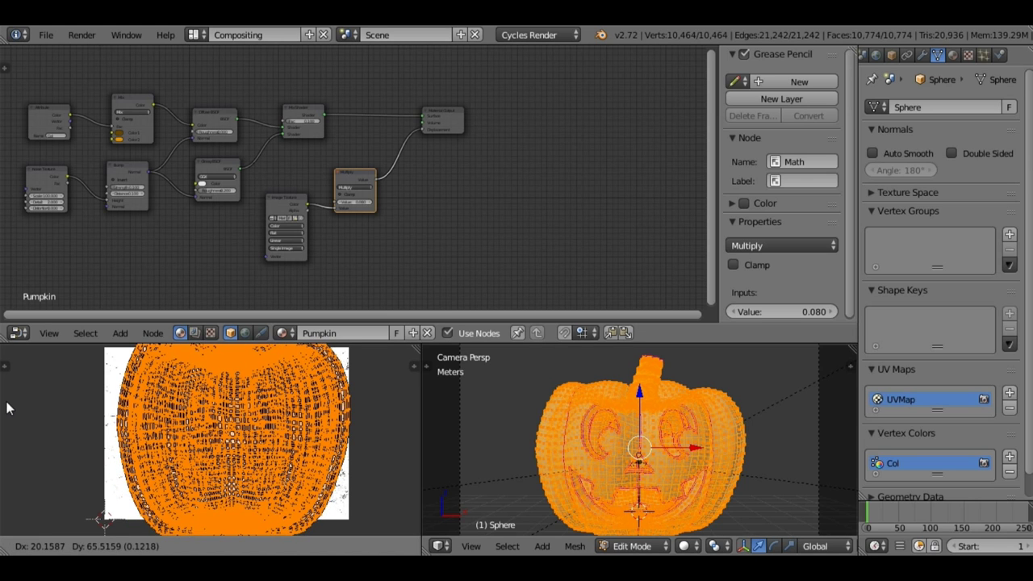
left_click(8, 404)
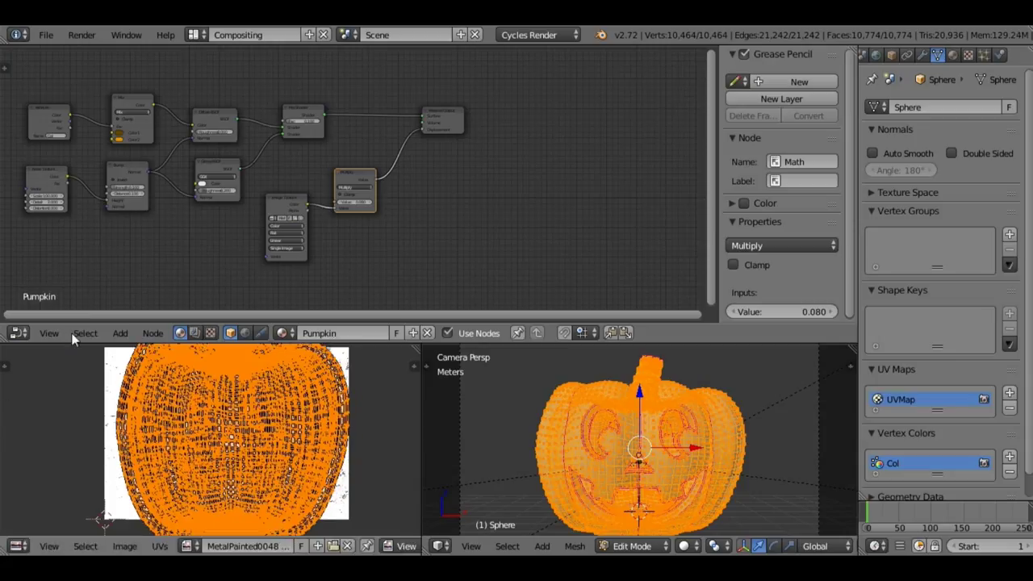
left_click(194, 35)
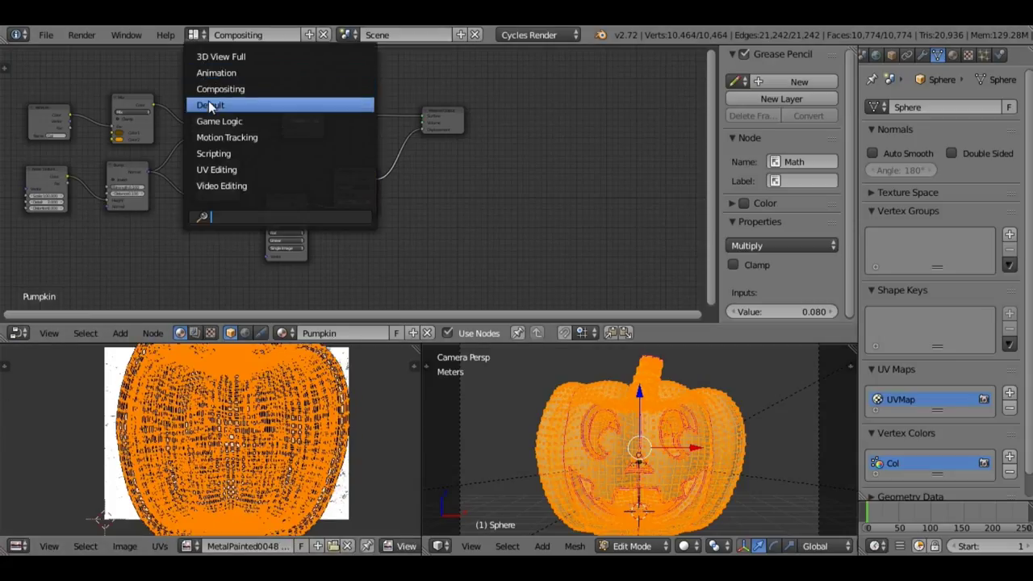
left_click(208, 104)
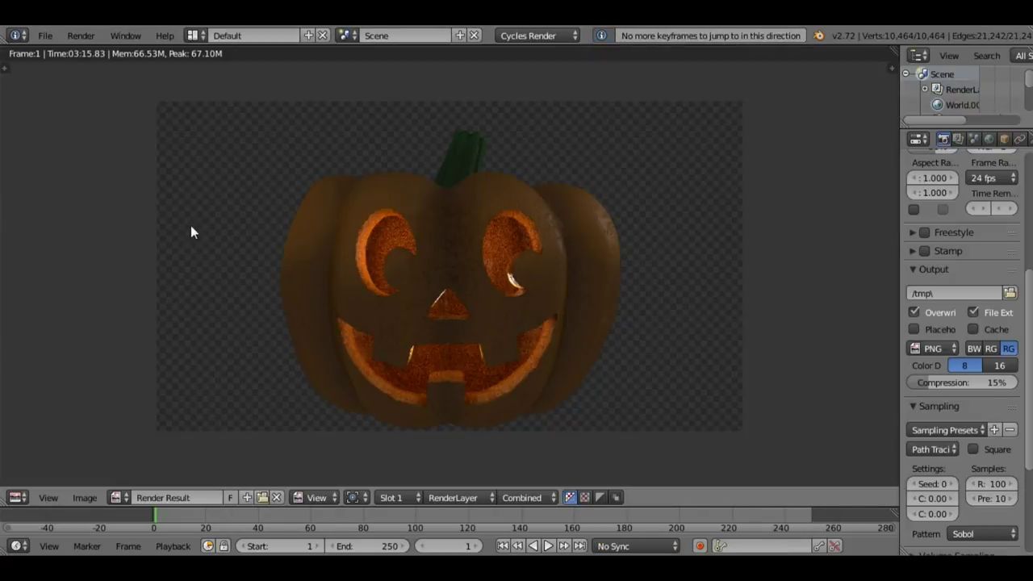